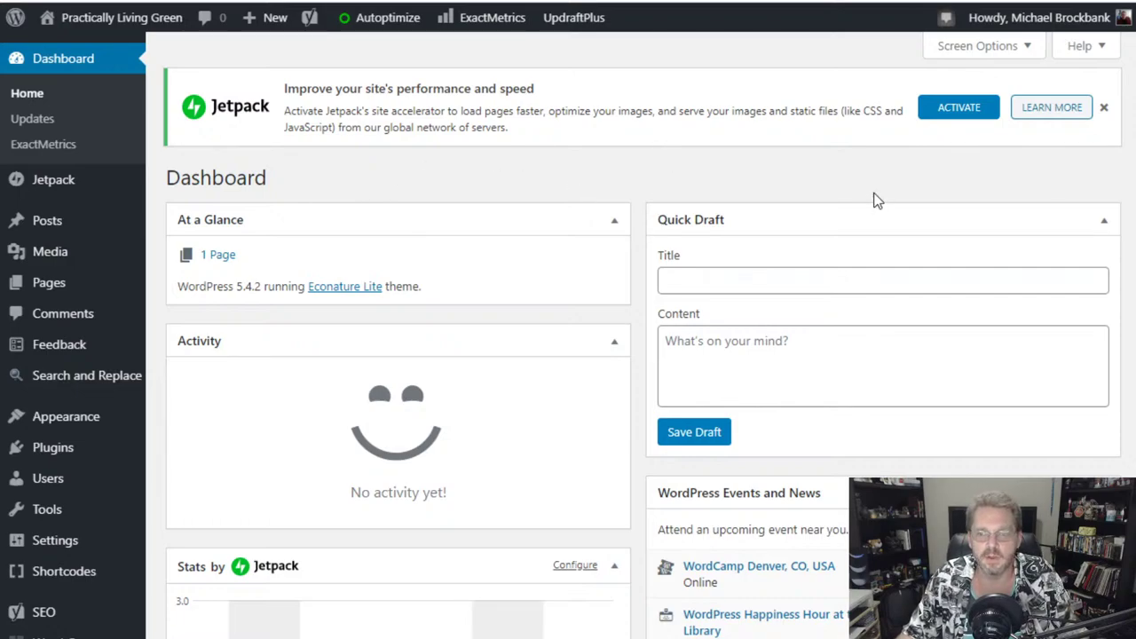
# - Scroll through the Dashboard's Jetpack stats, events and Wordfence activity widgets
pyautogui.scroll(-1, 636, 271)
pyautogui.scroll(-3, 635, 270)
pyautogui.scroll(-2, 635, 270)
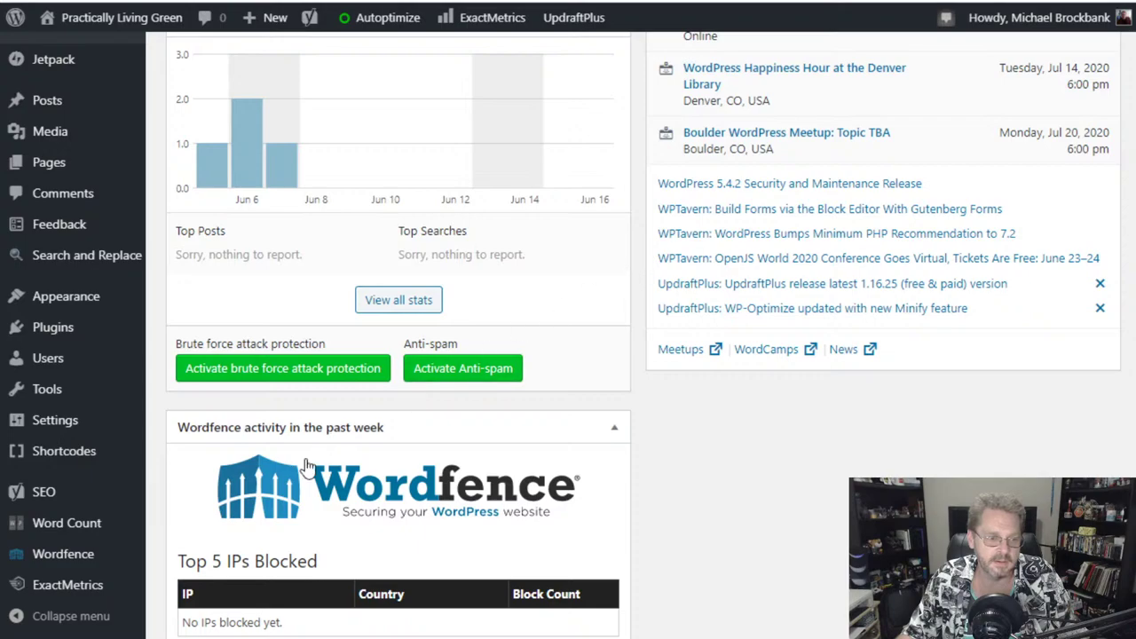
pyautogui.scroll(6, 643, 430)
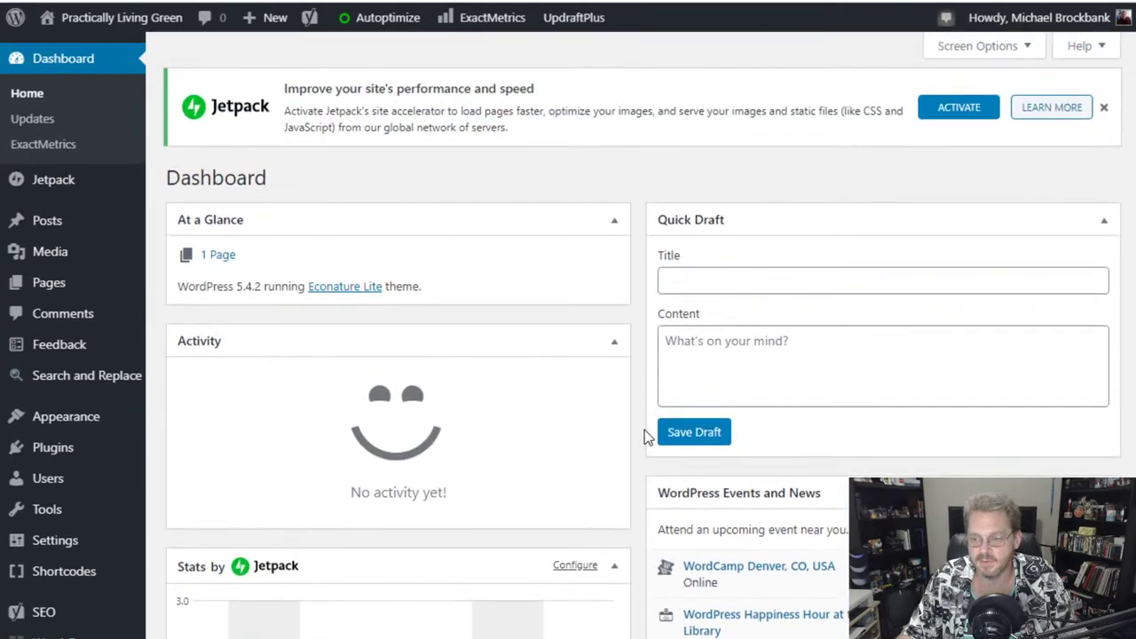
pyautogui.click(61, 454)
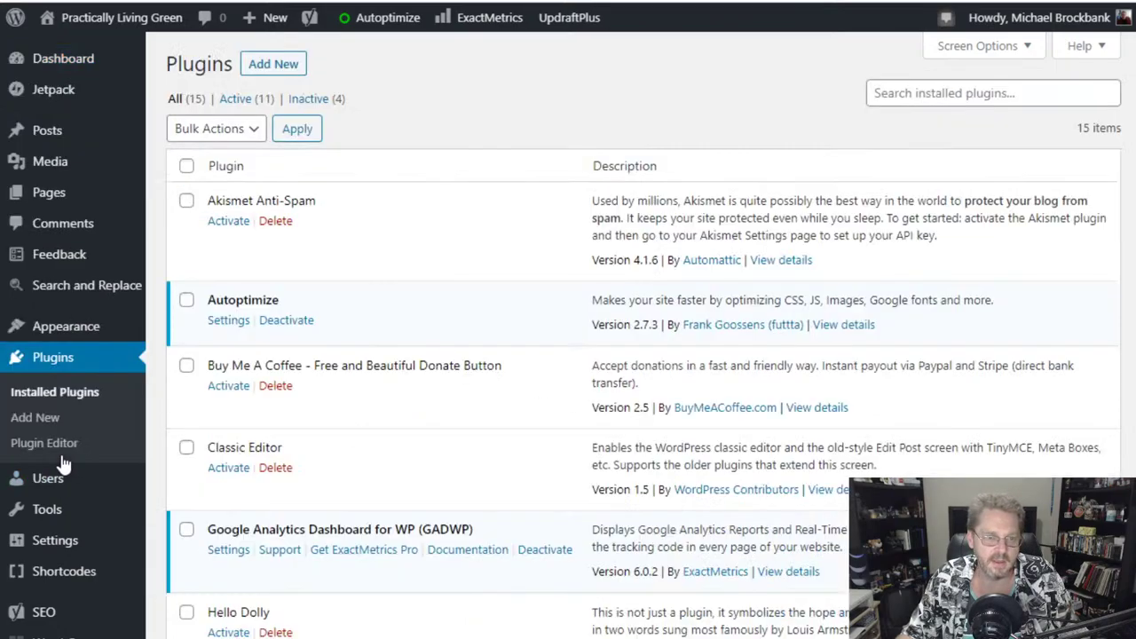
pyautogui.scroll(-2, 562, 307)
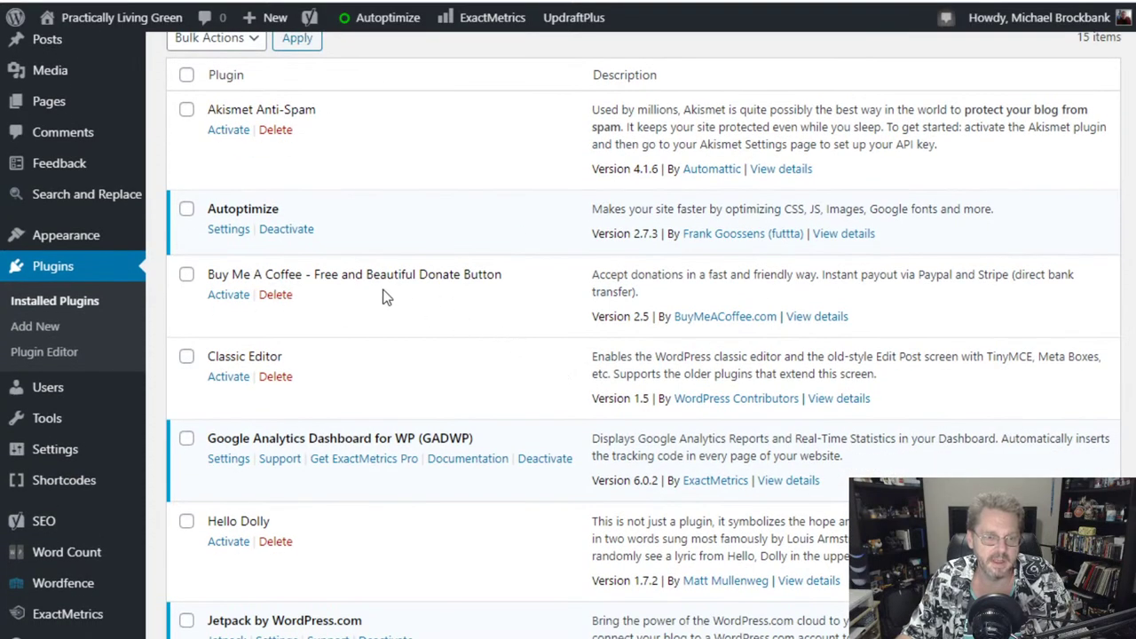
pyautogui.scroll(-4, 494, 378)
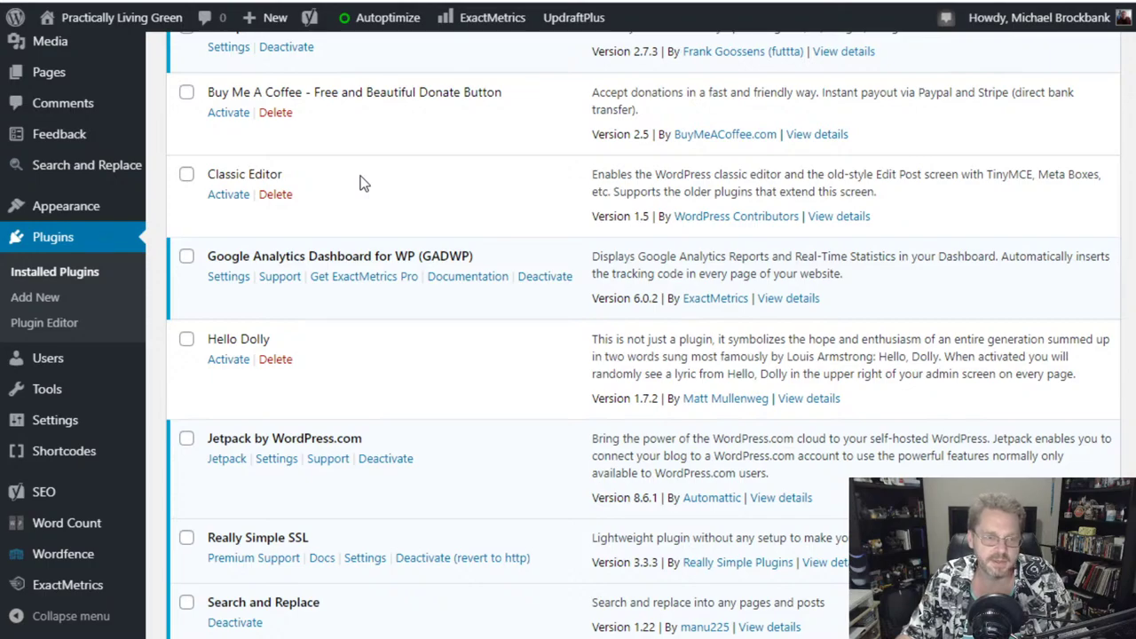
pyautogui.scroll(-2, 438, 315)
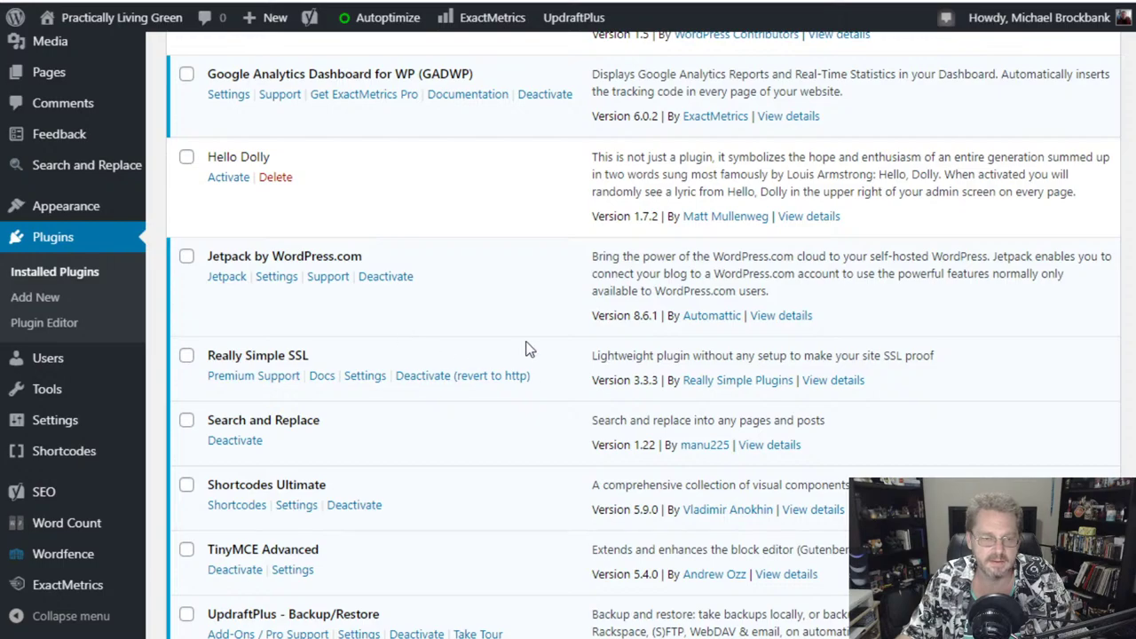
pyautogui.scroll(-2, 528, 443)
pyautogui.scroll(-3, 514, 410)
pyautogui.scroll(1, 504, 417)
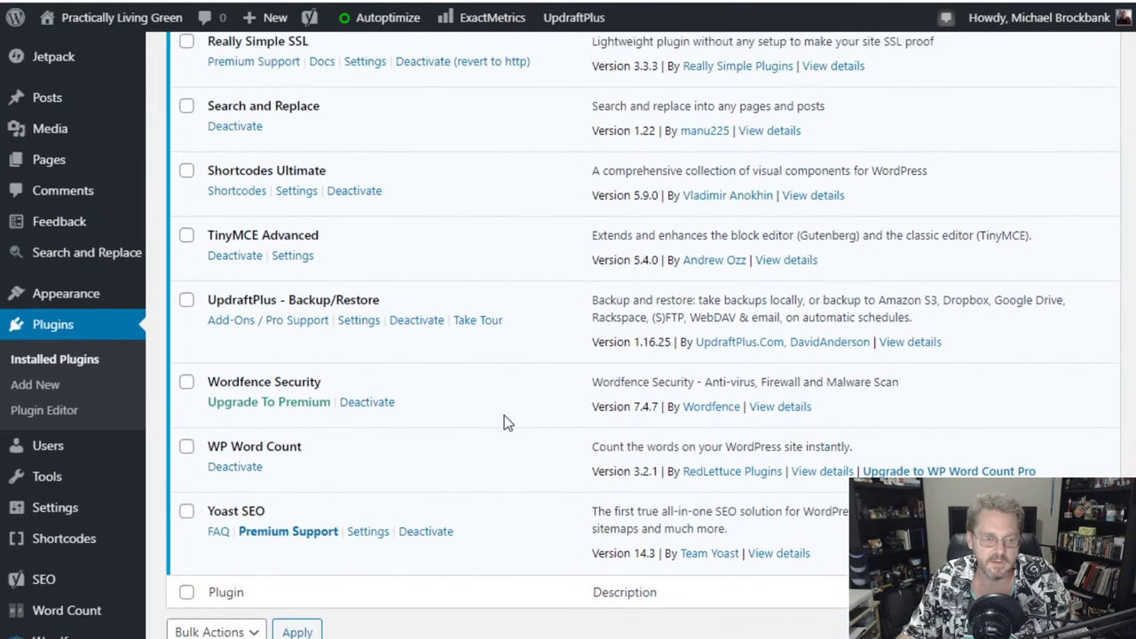
pyautogui.scroll(1, 503, 416)
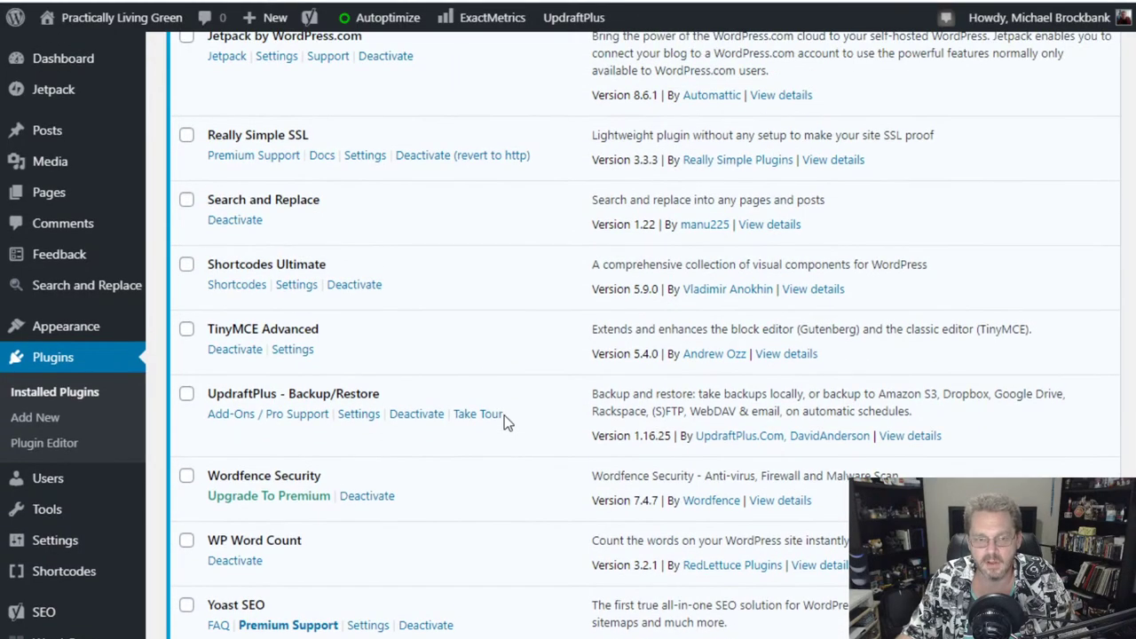
pyautogui.scroll(-1, 504, 422)
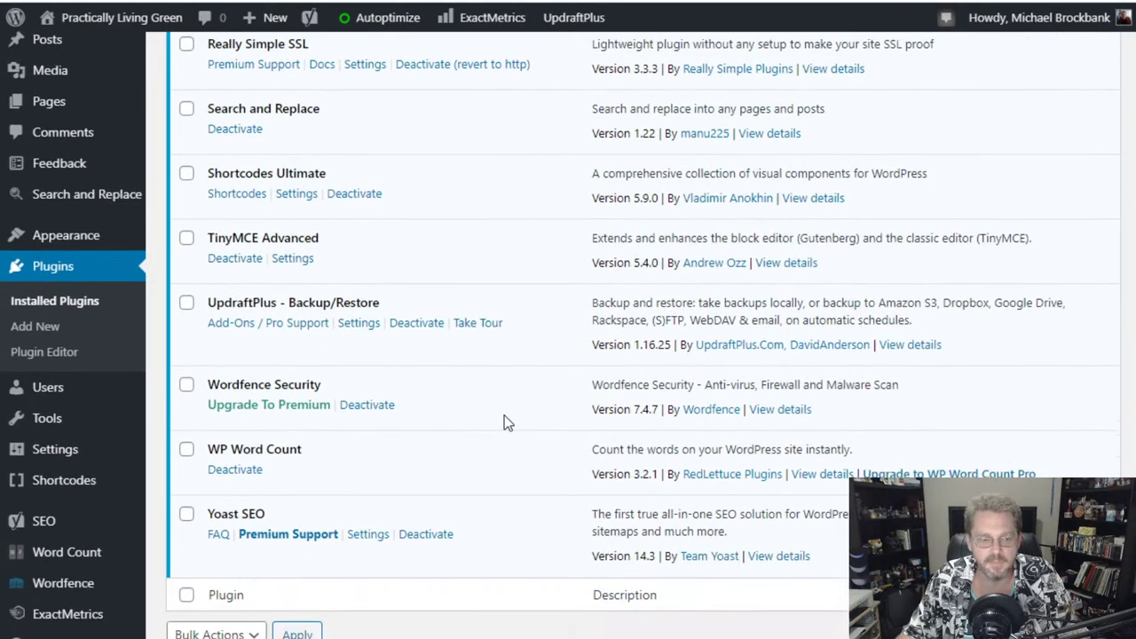
pyautogui.scroll(1, 504, 422)
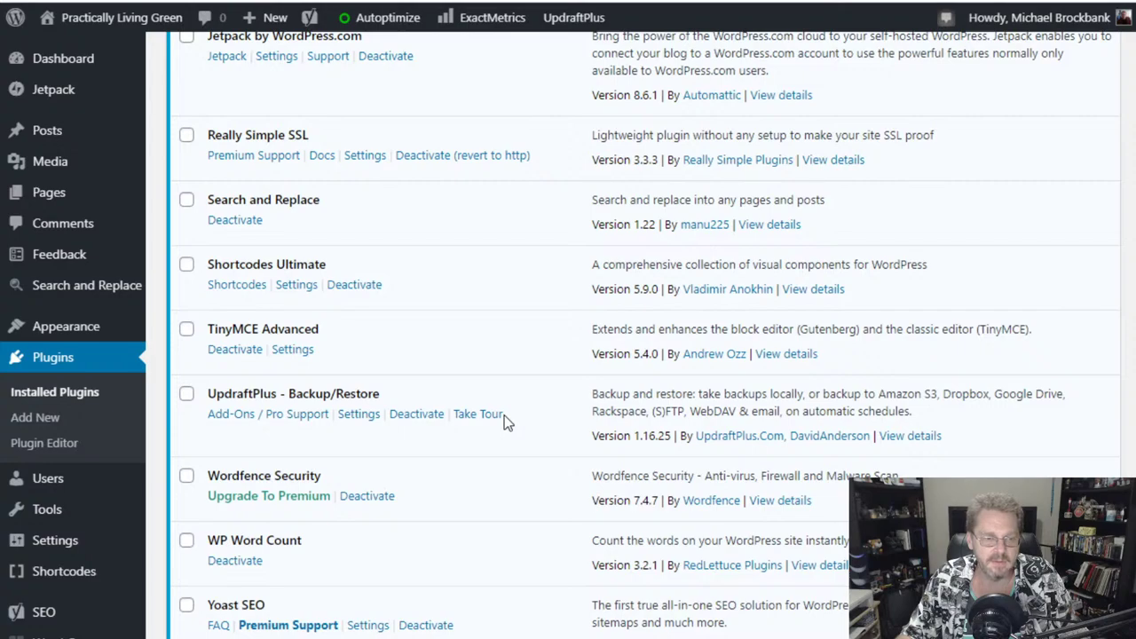
pyautogui.scroll(-1, 504, 422)
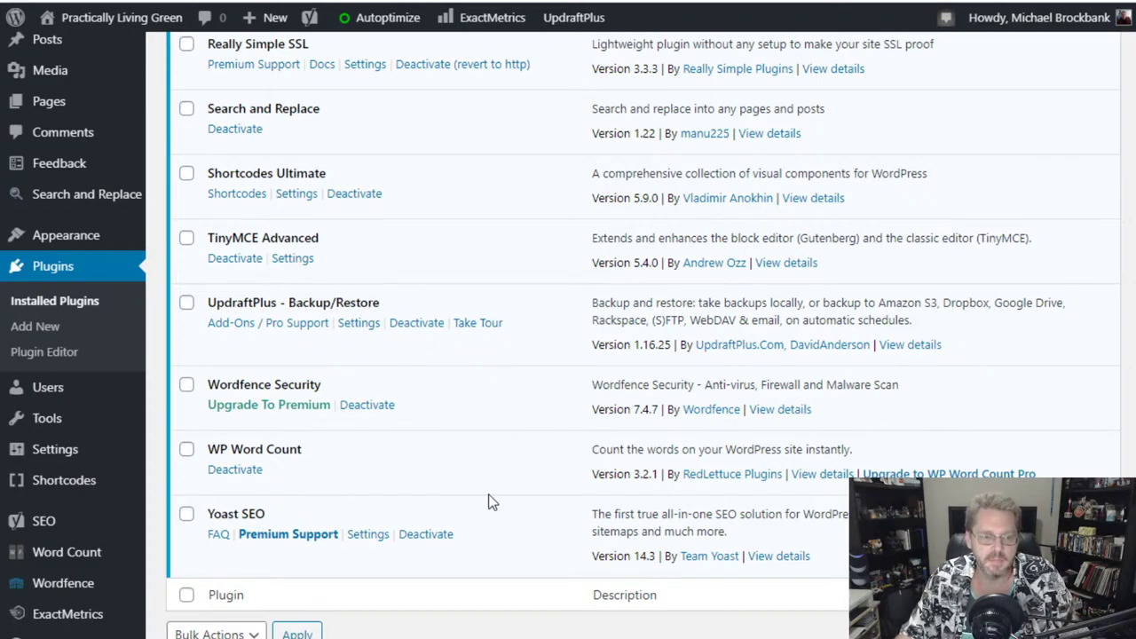
pyautogui.scroll(1, 489, 499)
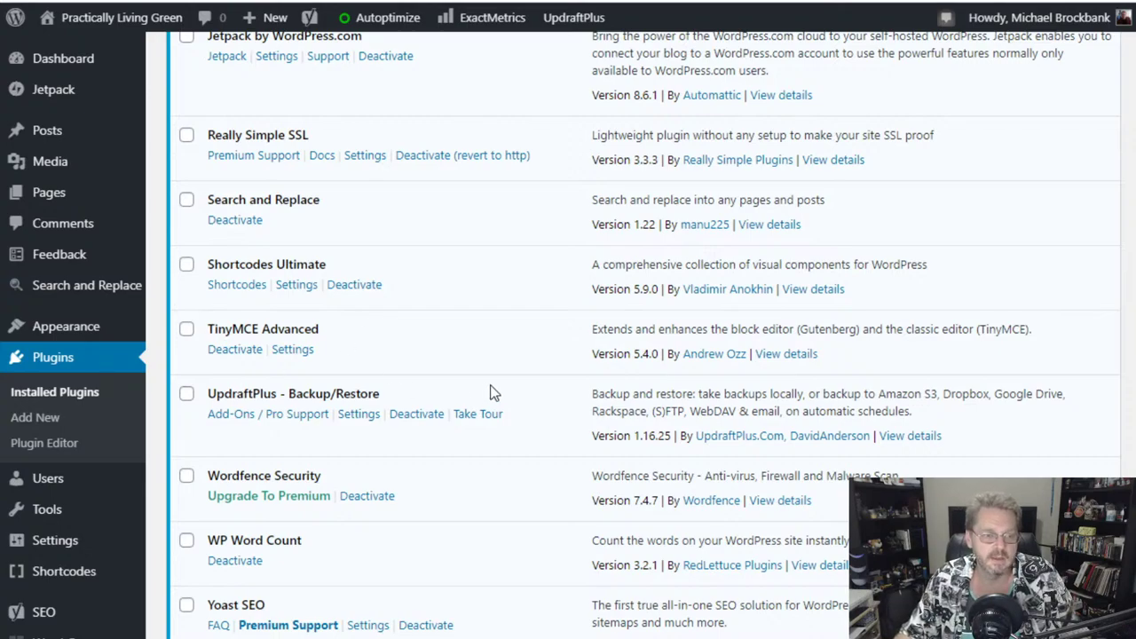
pyautogui.scroll(2, 493, 393)
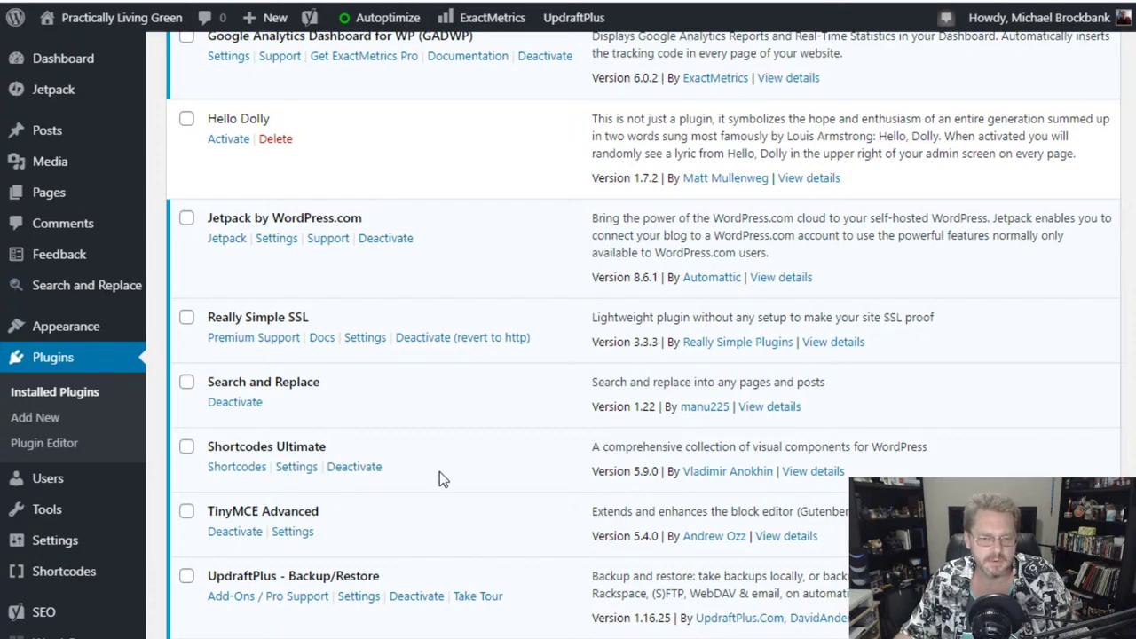
pyautogui.scroll(-1, 439, 472)
pyautogui.scroll(2, 439, 471)
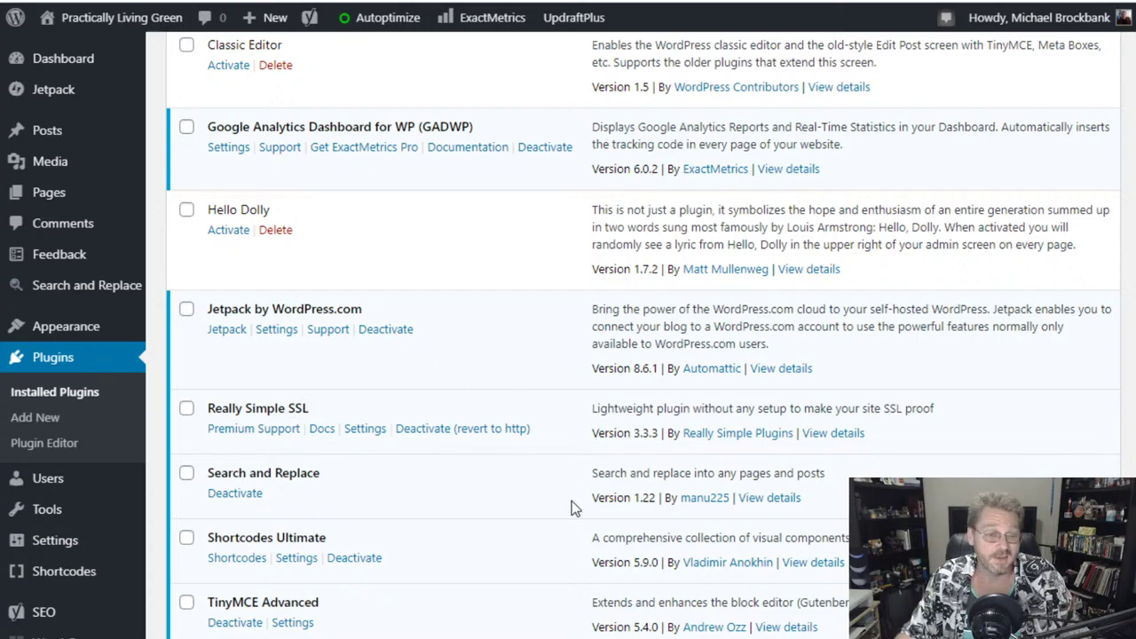
pyautogui.scroll(2, 571, 500)
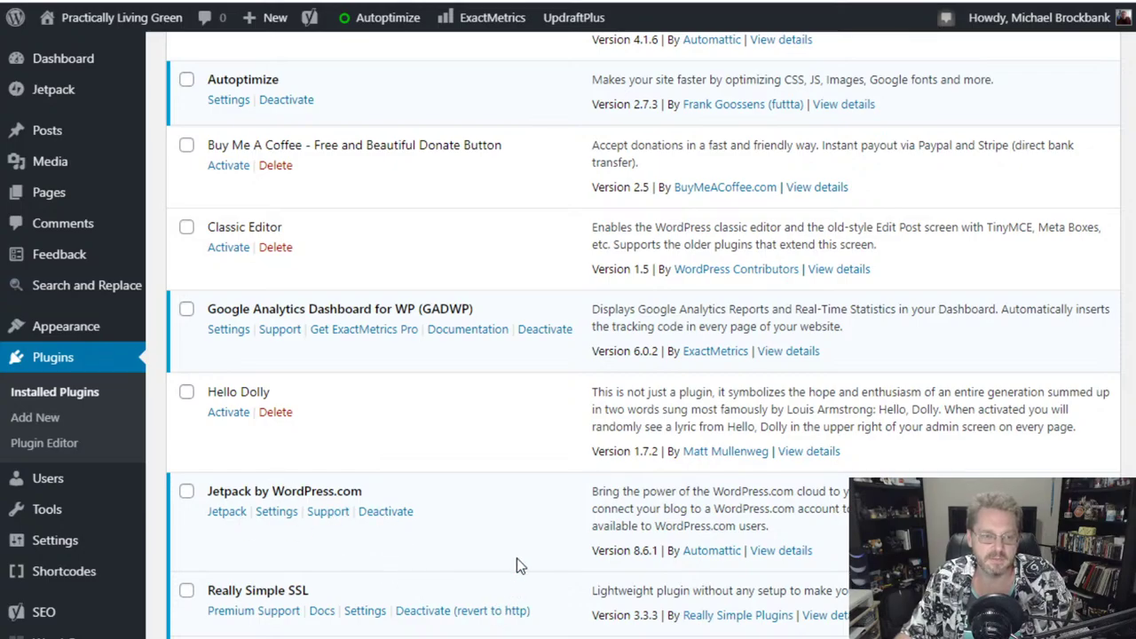
pyautogui.scroll(3, 507, 524)
pyautogui.scroll(-10, 516, 489)
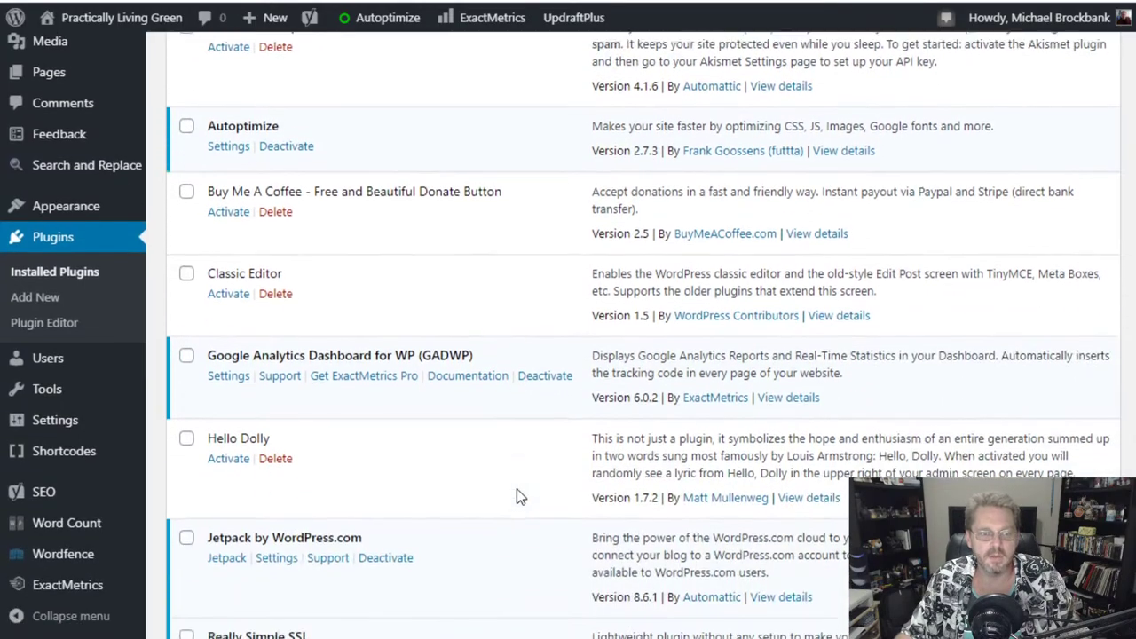
pyautogui.scroll(4, 517, 489)
pyautogui.scroll(7, 516, 488)
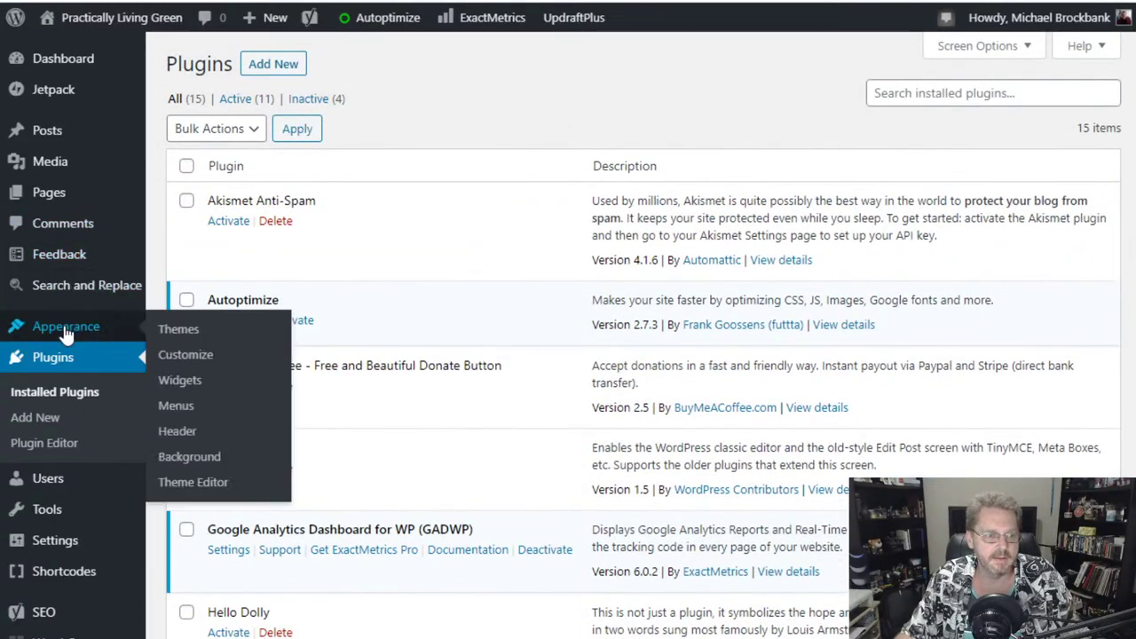
pyautogui.moveTo(86, 22)
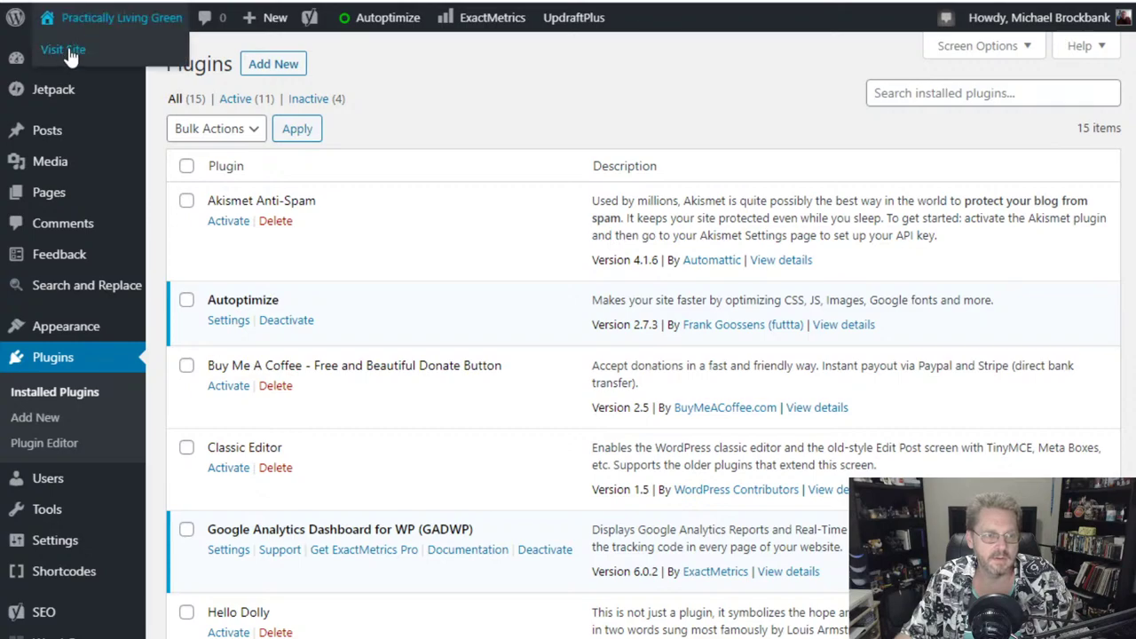
pyautogui.click(71, 54)
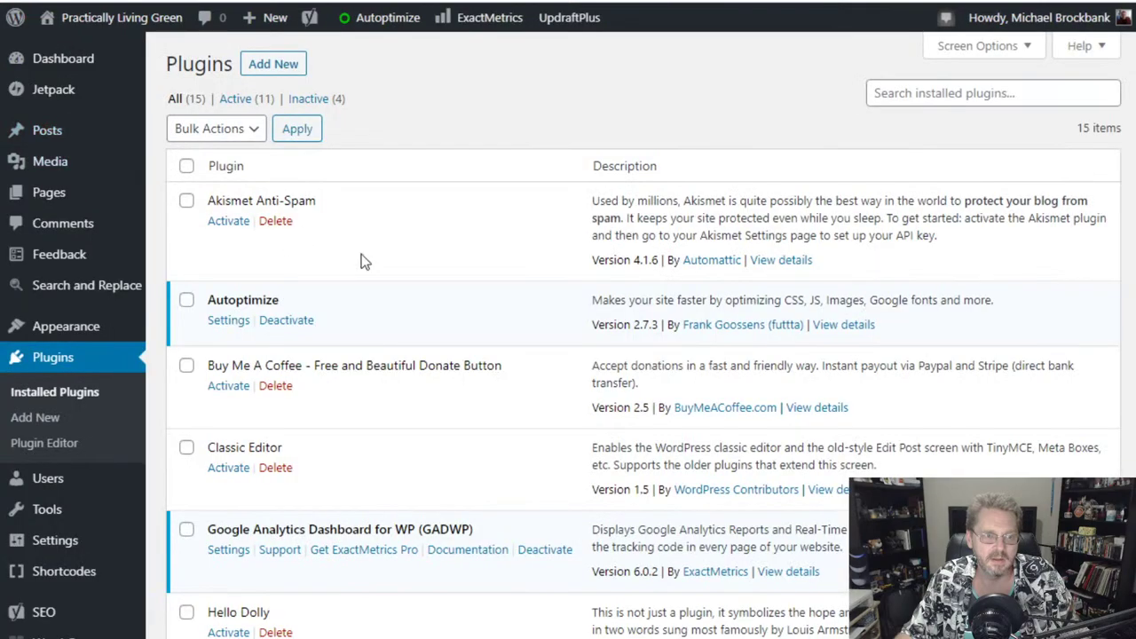
pyautogui.scroll(-3, 454, 273)
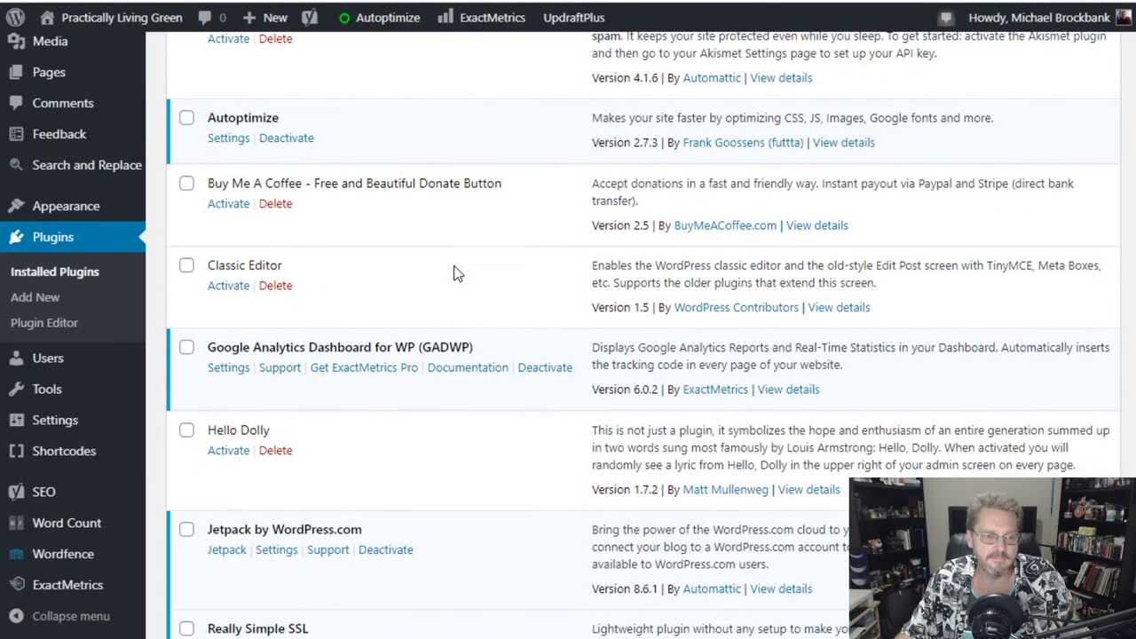
pyautogui.scroll(3, 454, 272)
pyautogui.moveTo(58, 330)
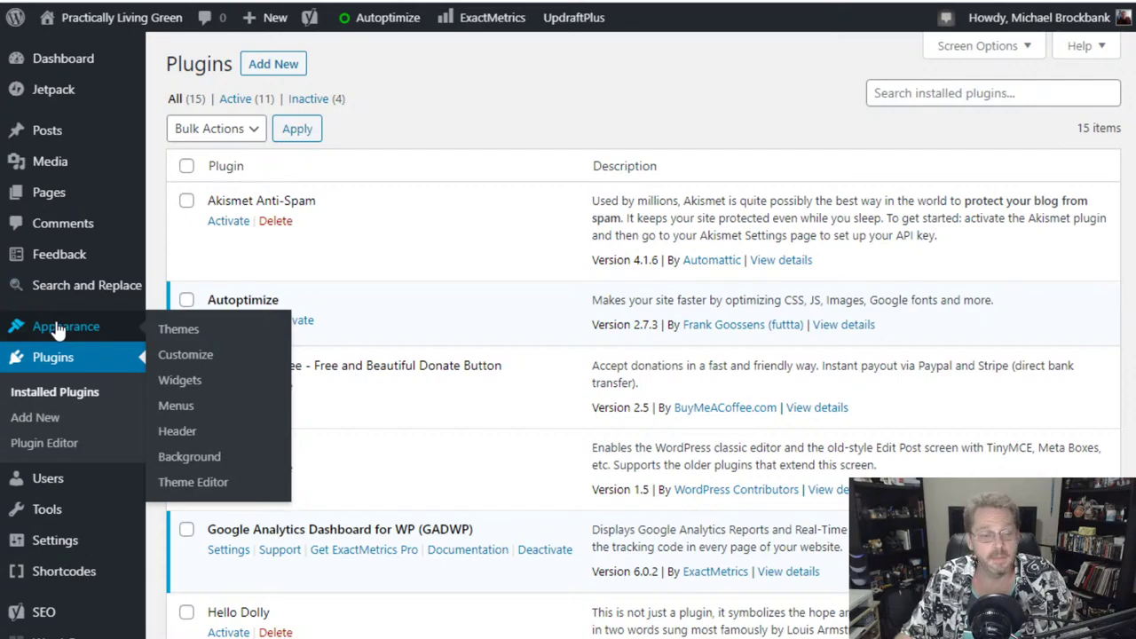
# - Search the theme directory for 'colormag' and install the ColorMag theme
pyautogui.click(195, 333)
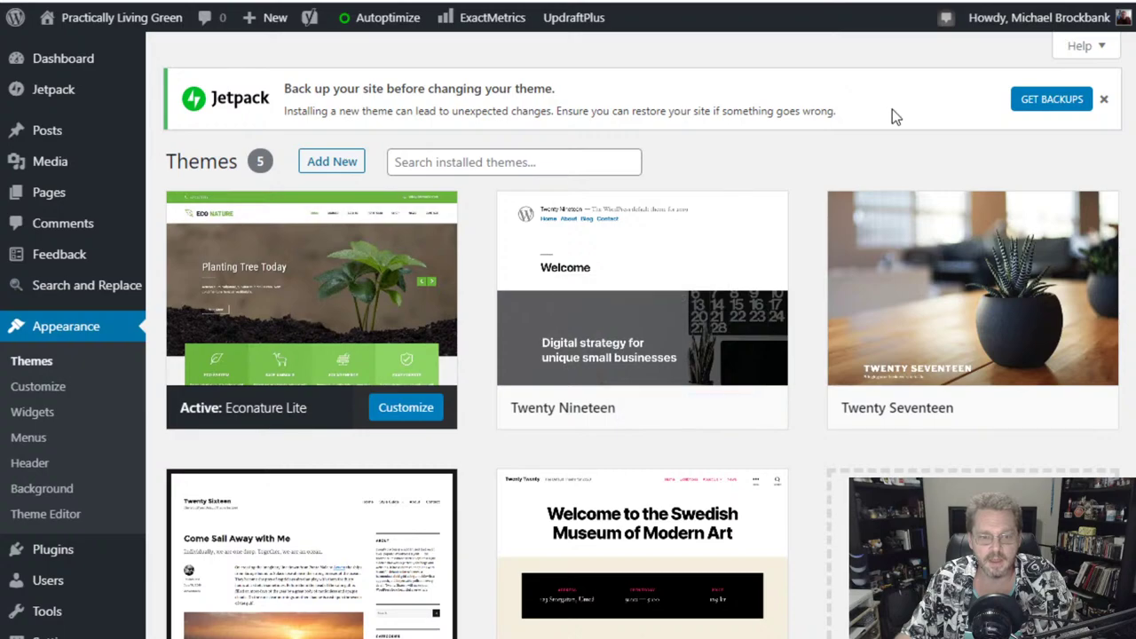
pyautogui.click(333, 167)
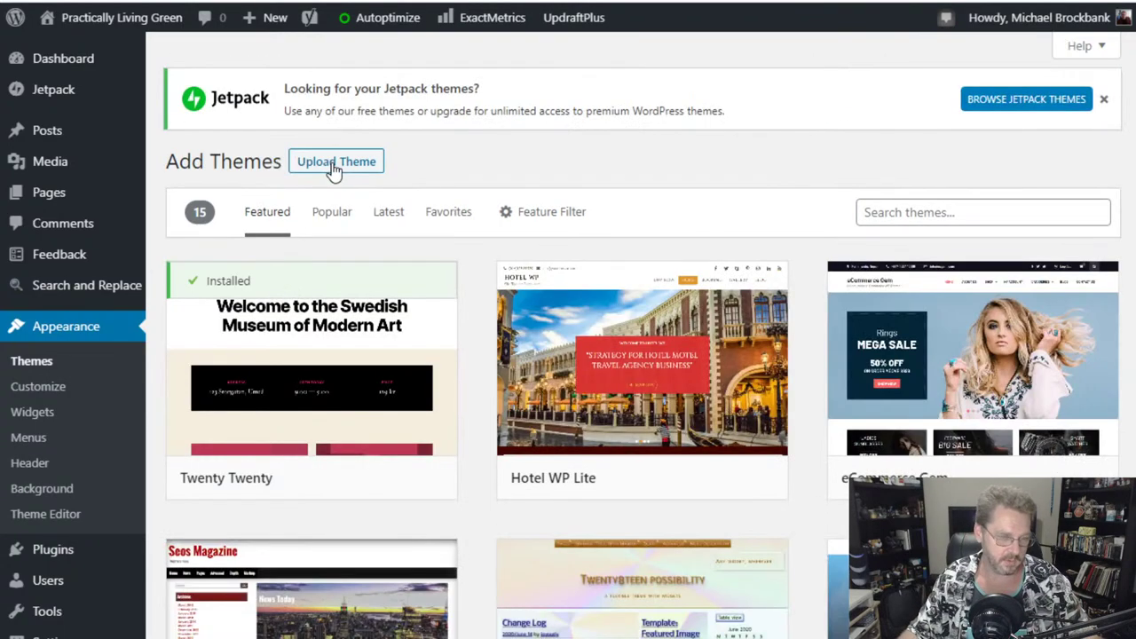
pyautogui.click(977, 212)
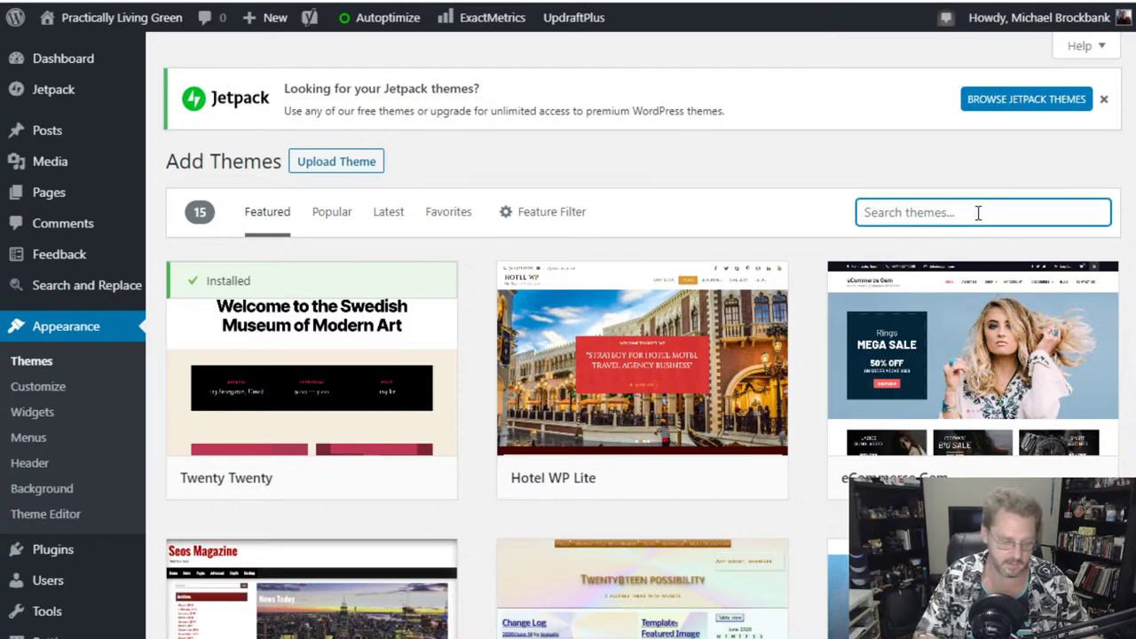
pyautogui.write('colo')
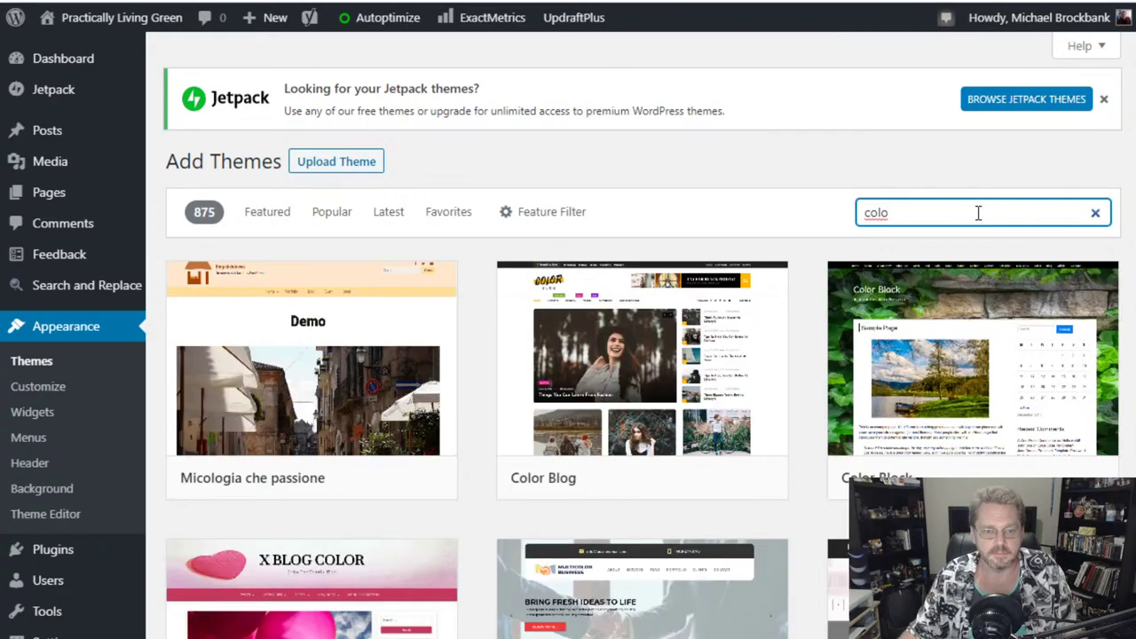
pyautogui.write('r')
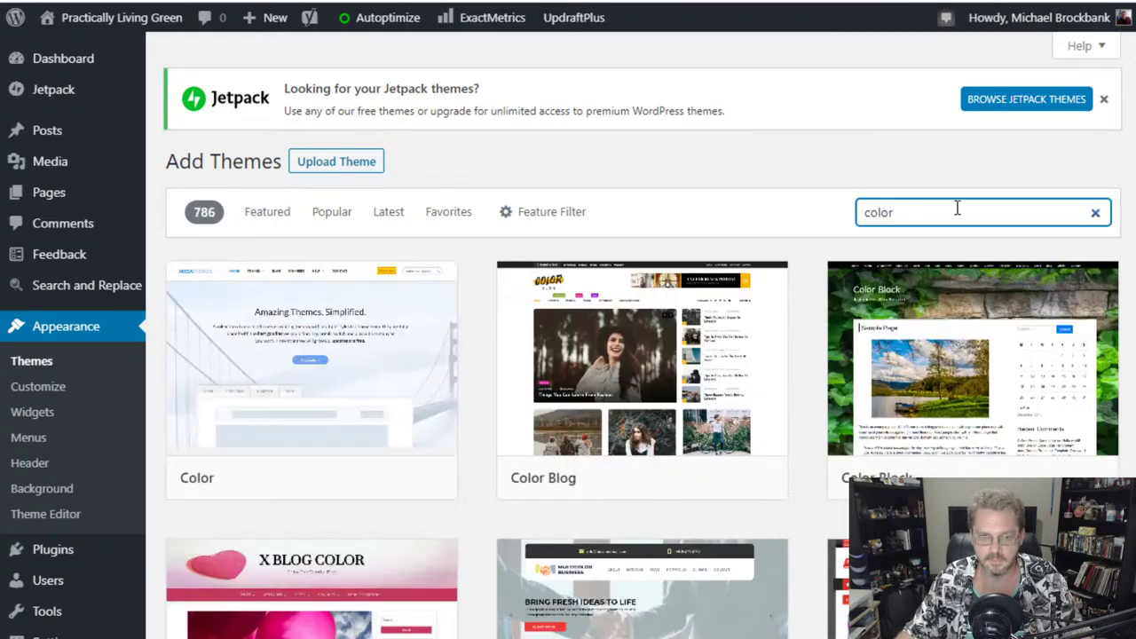
pyautogui.write('mag')
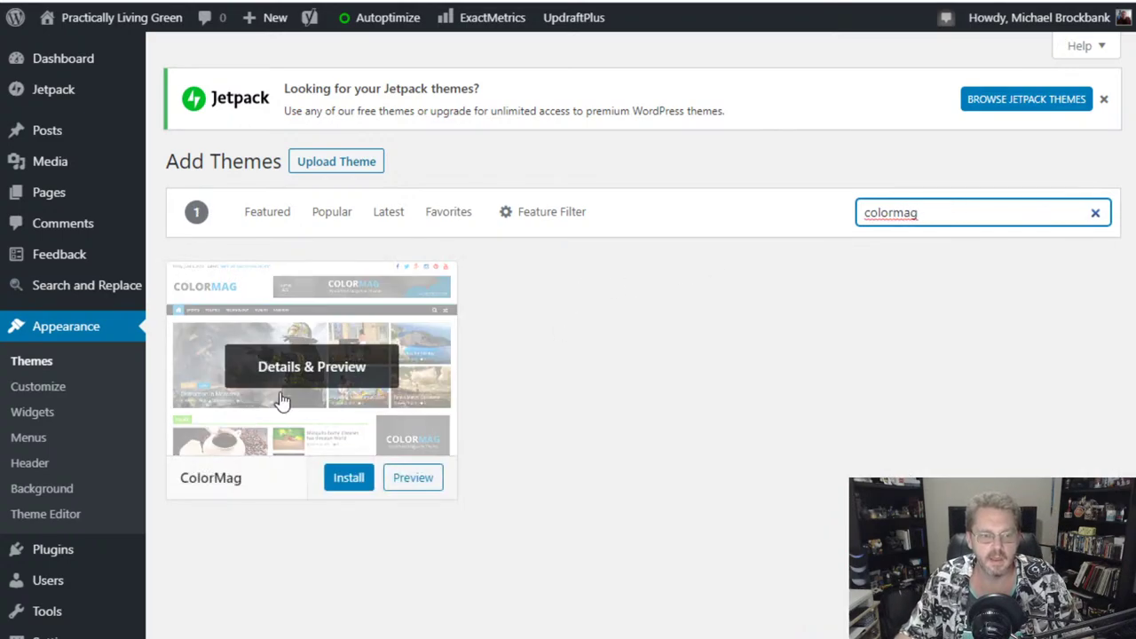
pyautogui.click(348, 480)
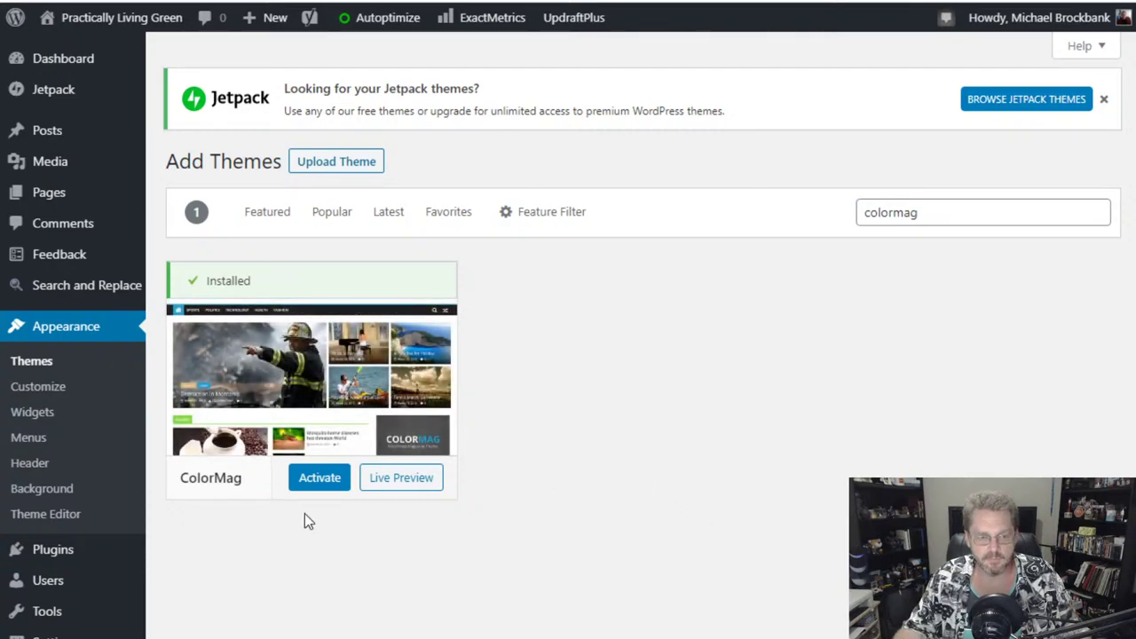
# - Open the ColorMag theme details and activate it as the site theme
pyautogui.click(322, 369)
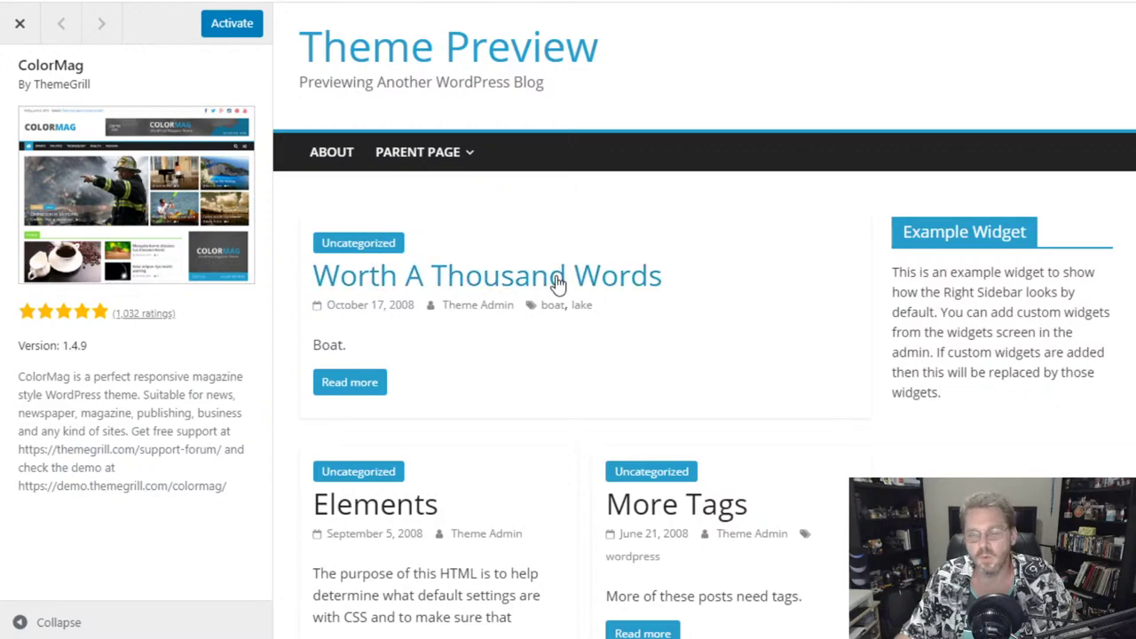
pyautogui.click(234, 33)
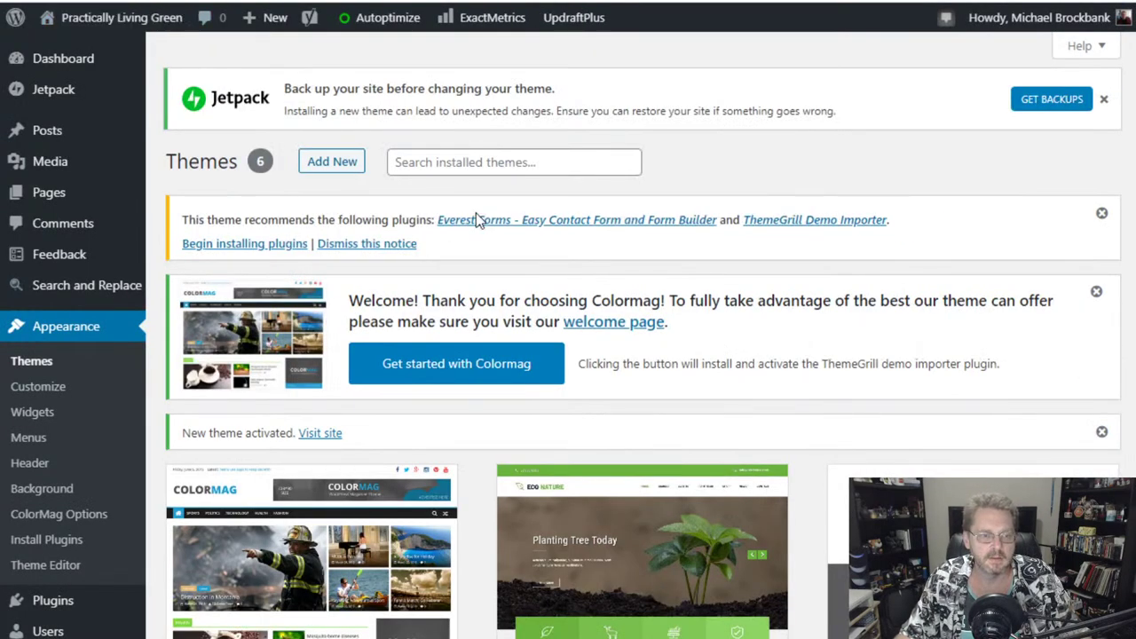
# - Dismiss the plugin recommendation, ColorMag welcome and Jetpack backup notices
pyautogui.scroll(-2, 751, 331)
pyautogui.scroll(2, 752, 331)
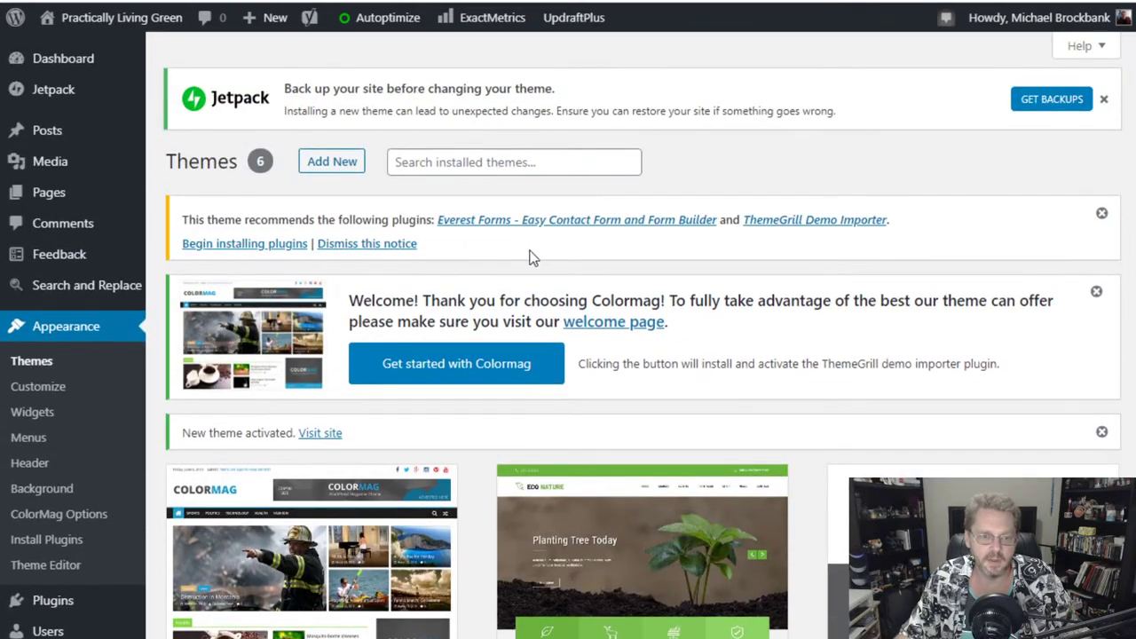
pyautogui.click(372, 250)
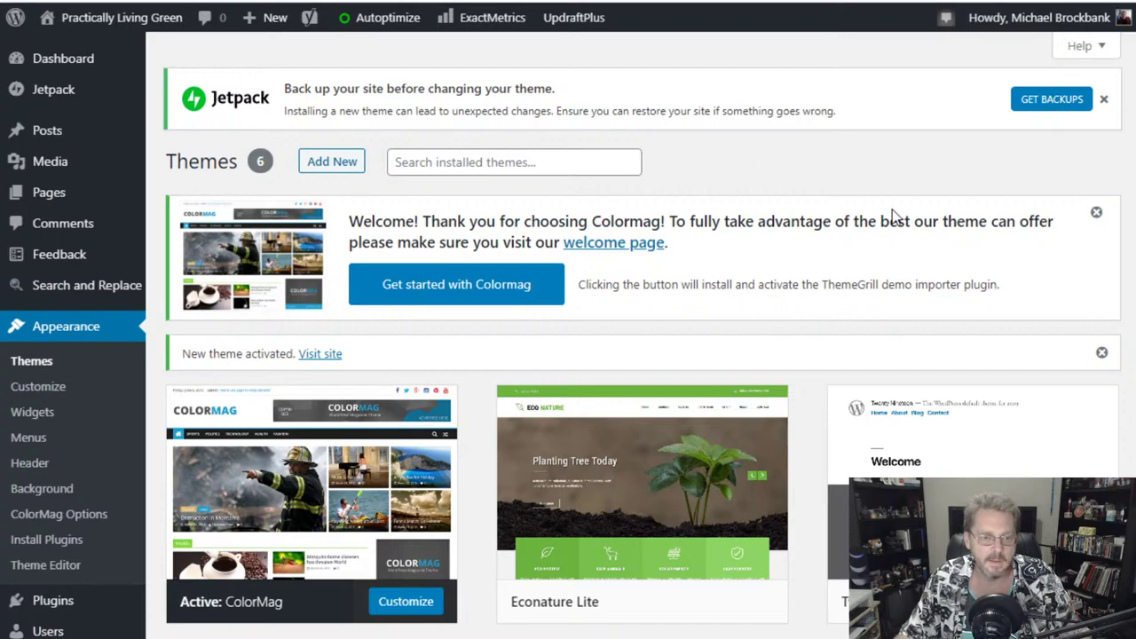
pyautogui.click(1097, 213)
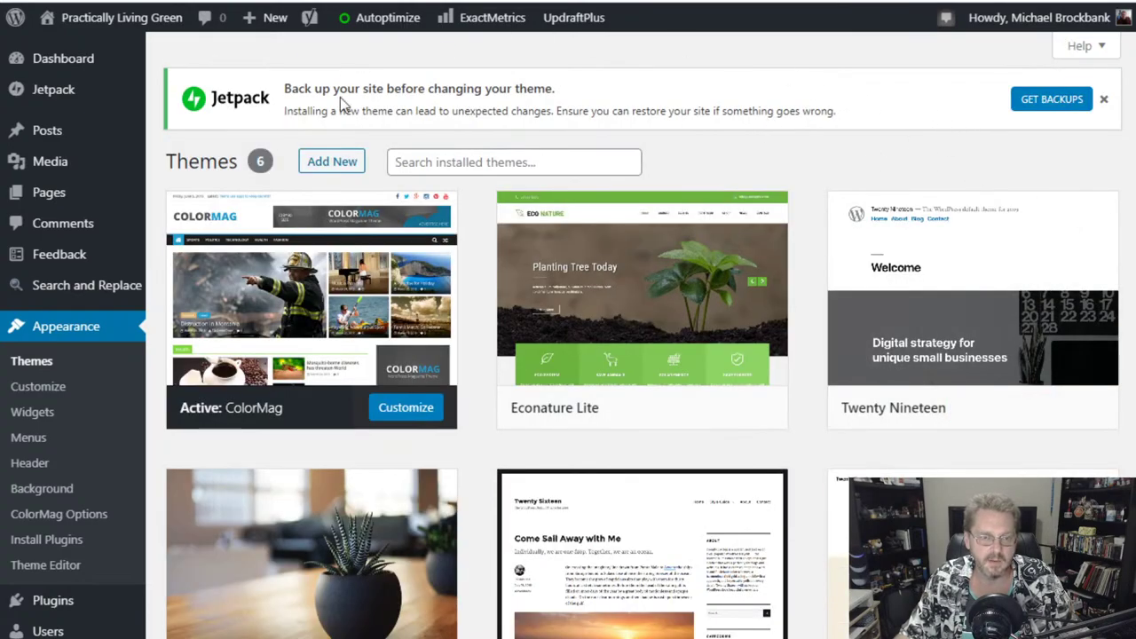
pyautogui.click(1102, 101)
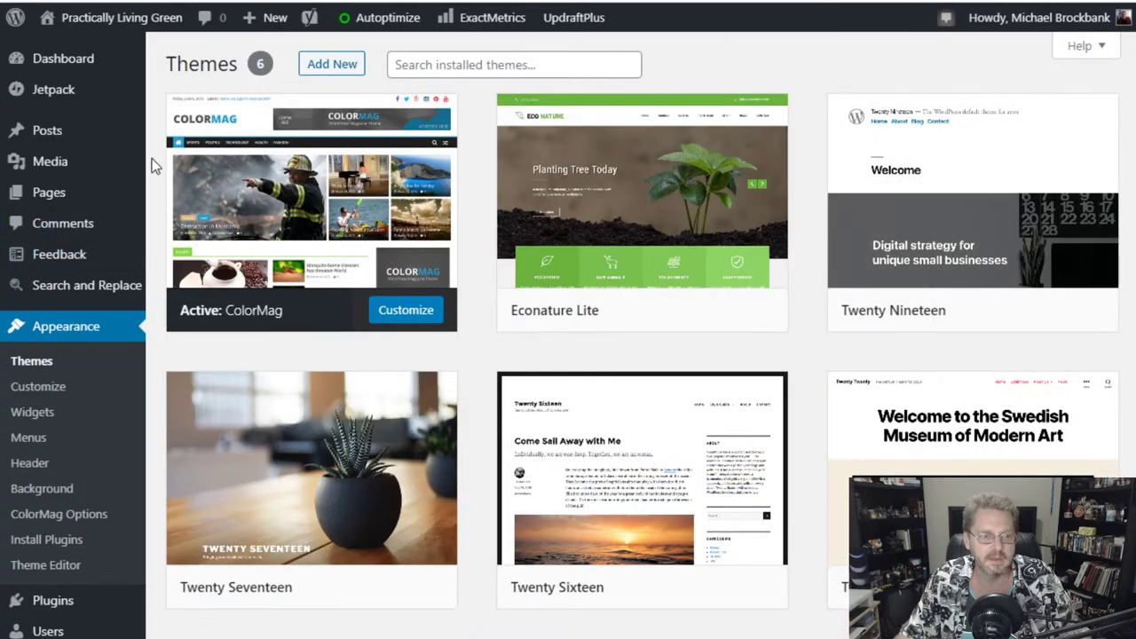
pyautogui.moveTo(321, 135)
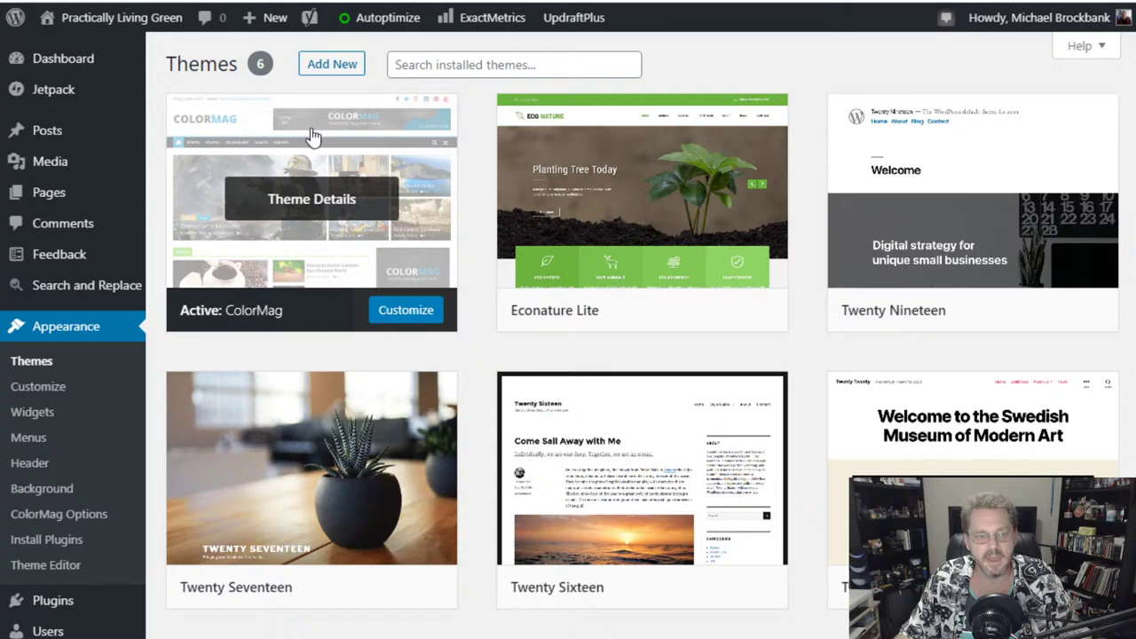
# - In the Customizer, look through the Colors and Category Color Settings sections
pyautogui.click(49, 396)
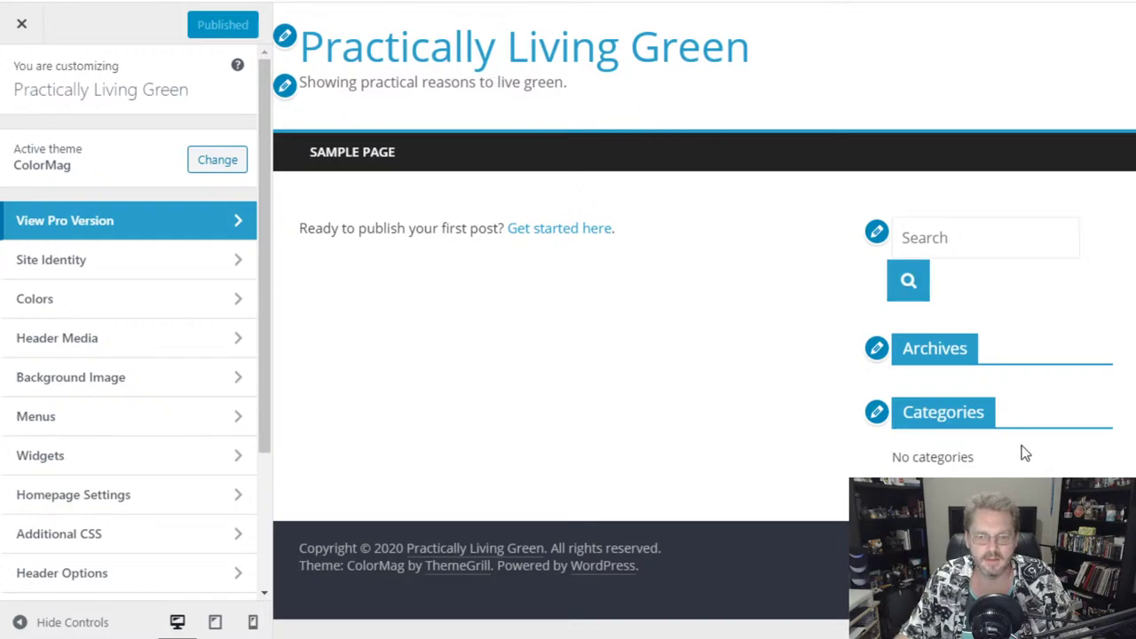
pyautogui.click(145, 312)
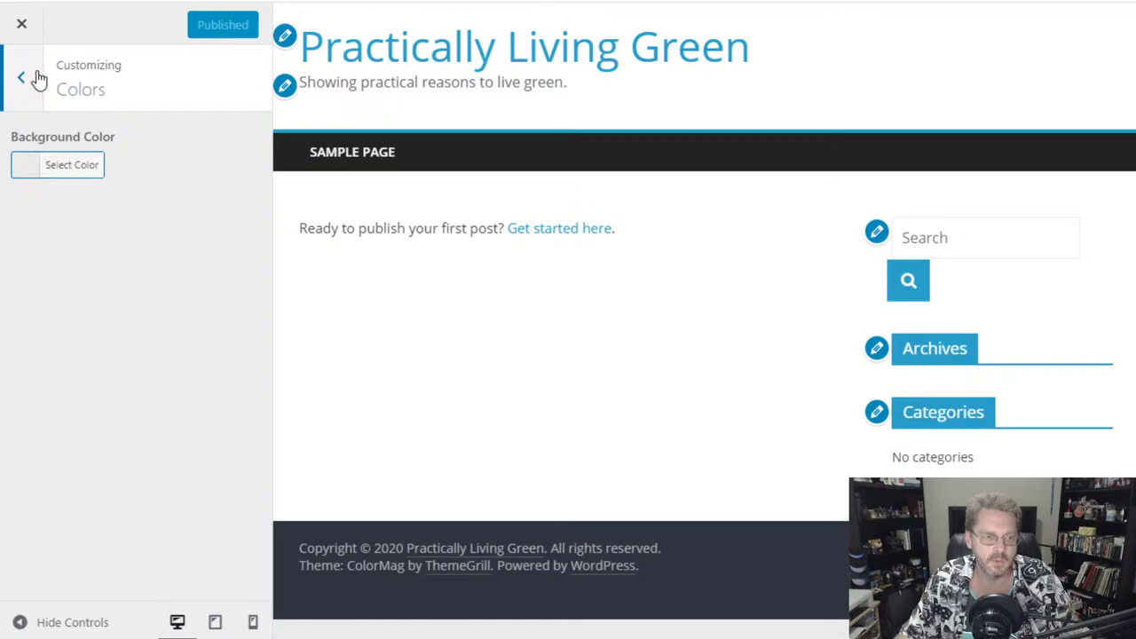
pyautogui.click(37, 80)
pyautogui.scroll(-3, 129, 430)
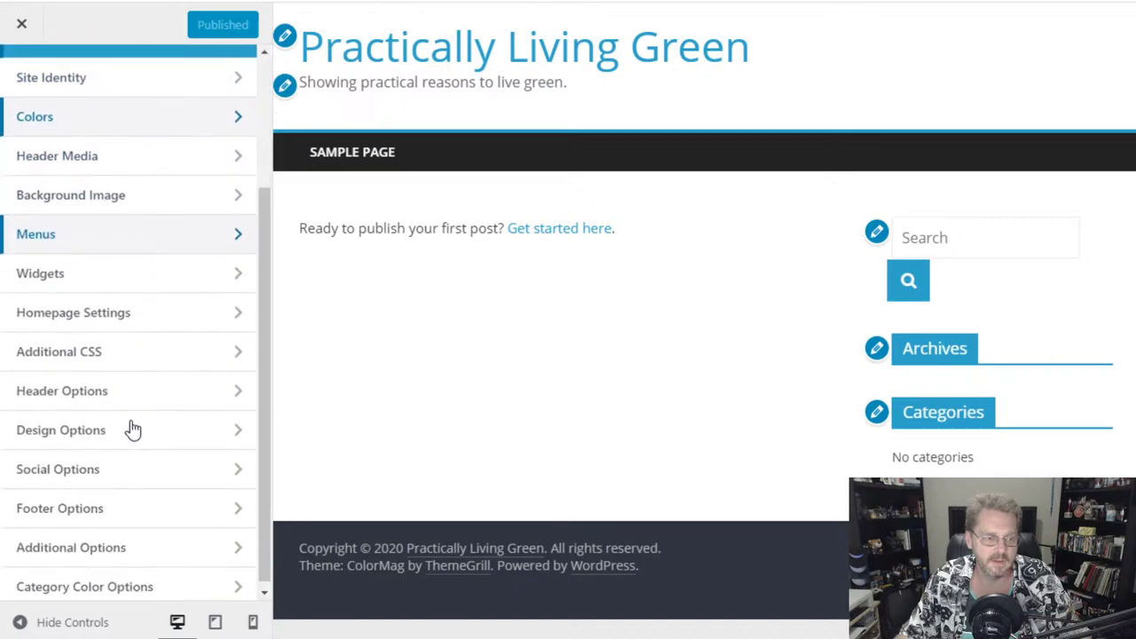
pyautogui.scroll(-1, 120, 479)
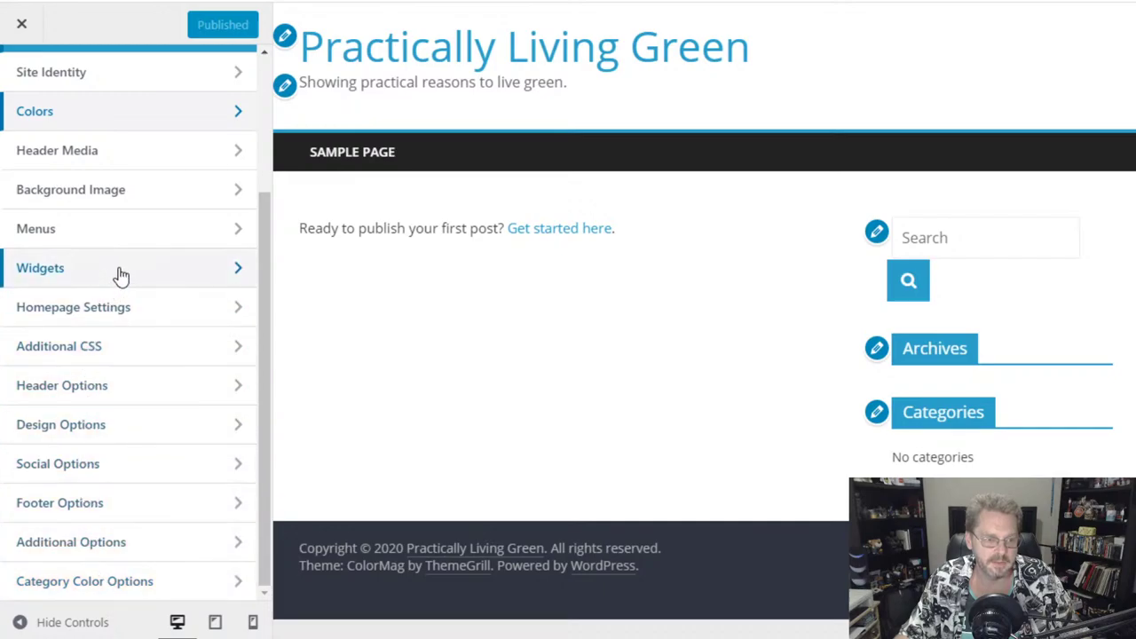
pyautogui.click(129, 582)
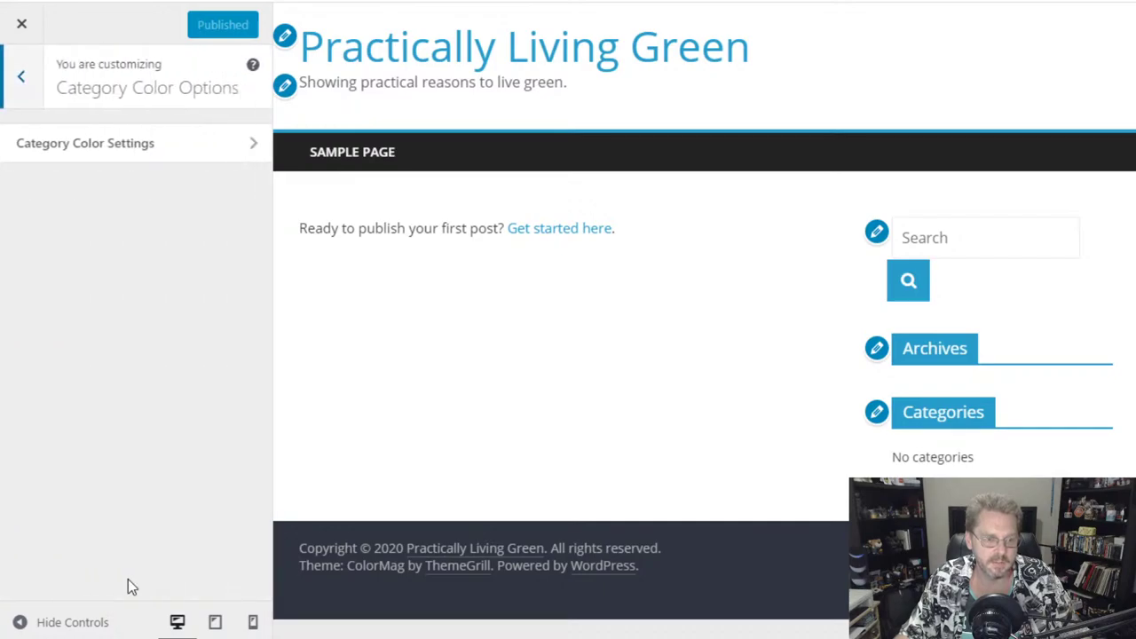
pyautogui.click(87, 146)
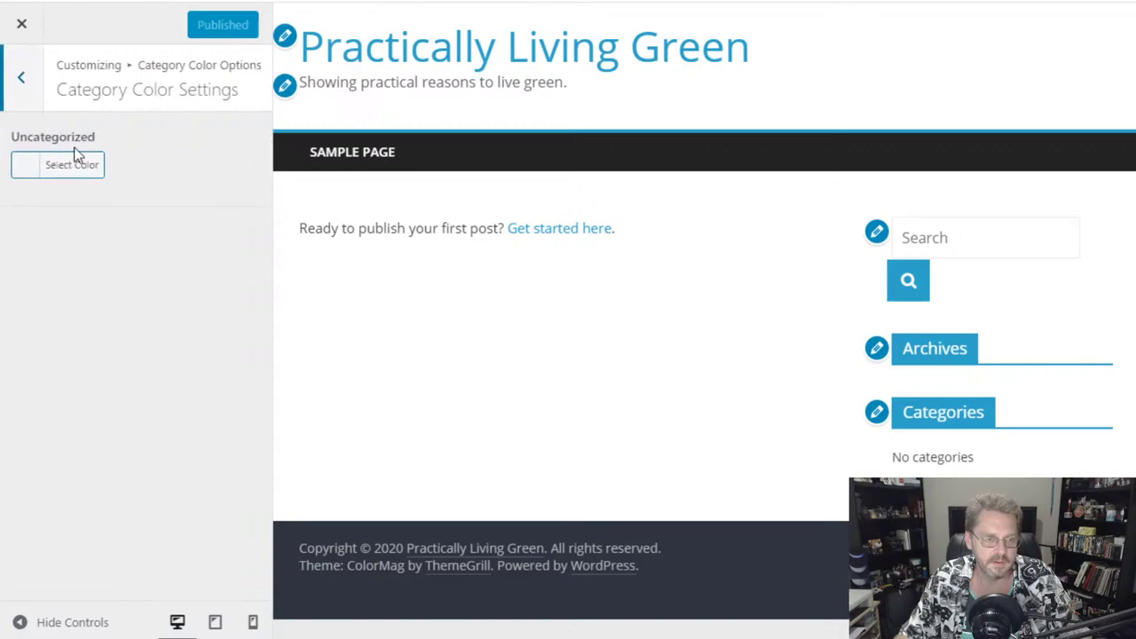
# - Go back to the main sections, revisit Colors, then open Design Options
pyautogui.click(21, 78)
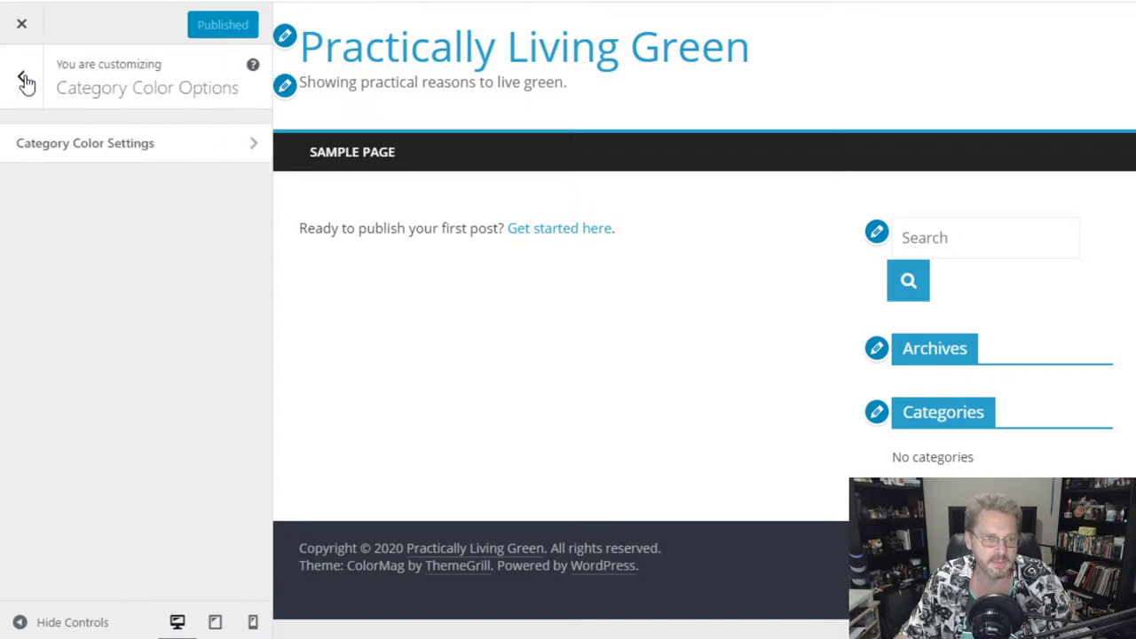
pyautogui.click(24, 79)
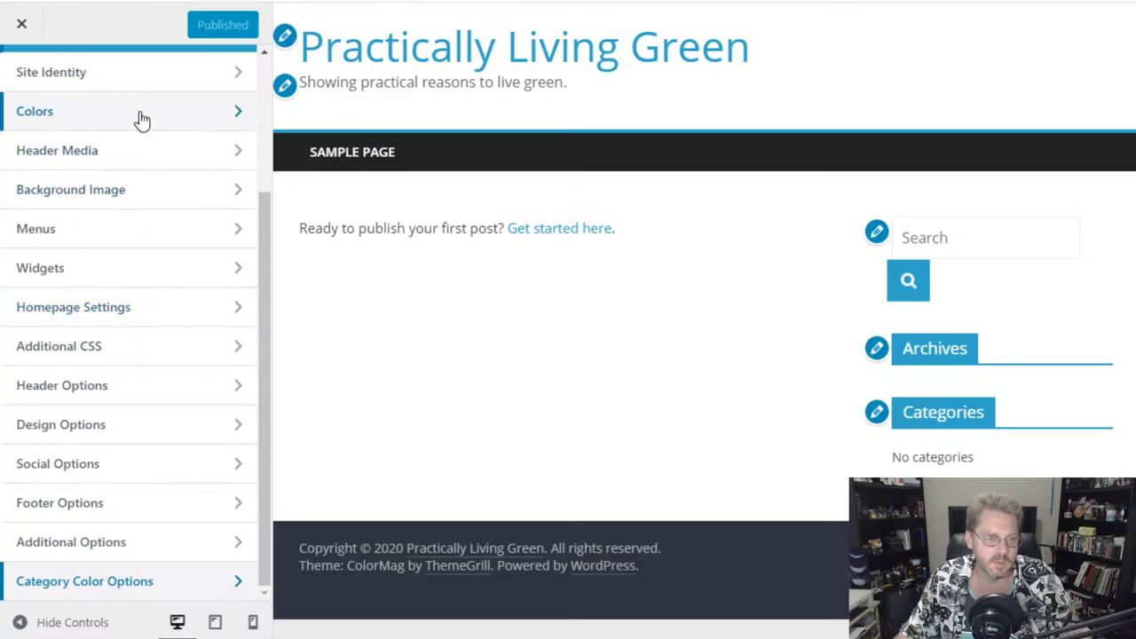
pyautogui.scroll(3, 142, 119)
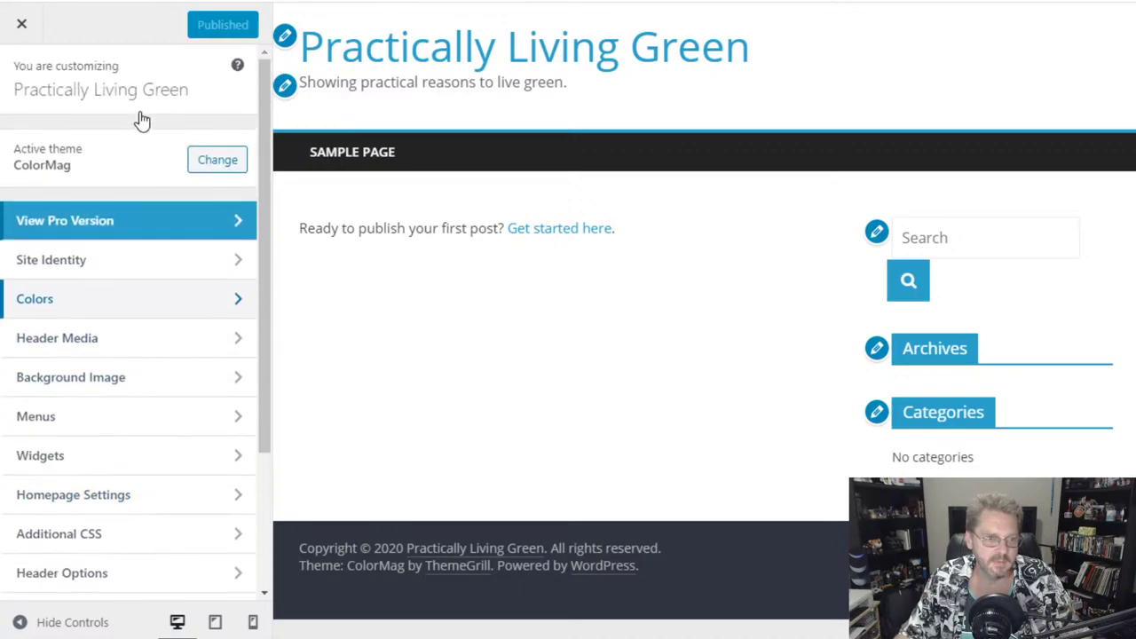
pyautogui.click(149, 308)
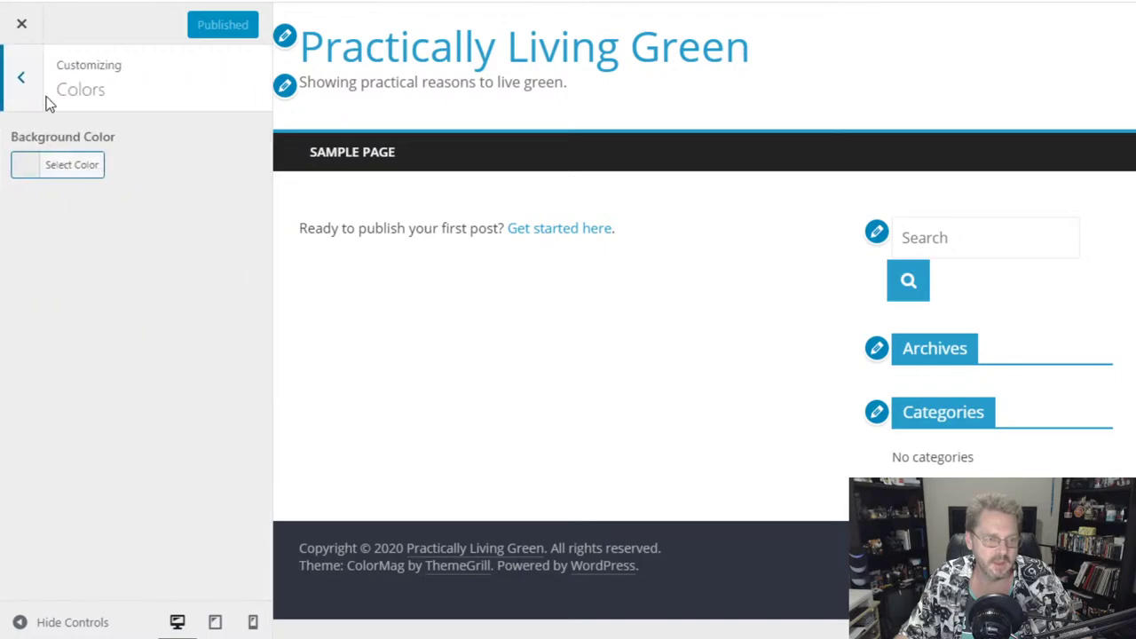
pyautogui.click(22, 82)
pyautogui.scroll(-2, 148, 384)
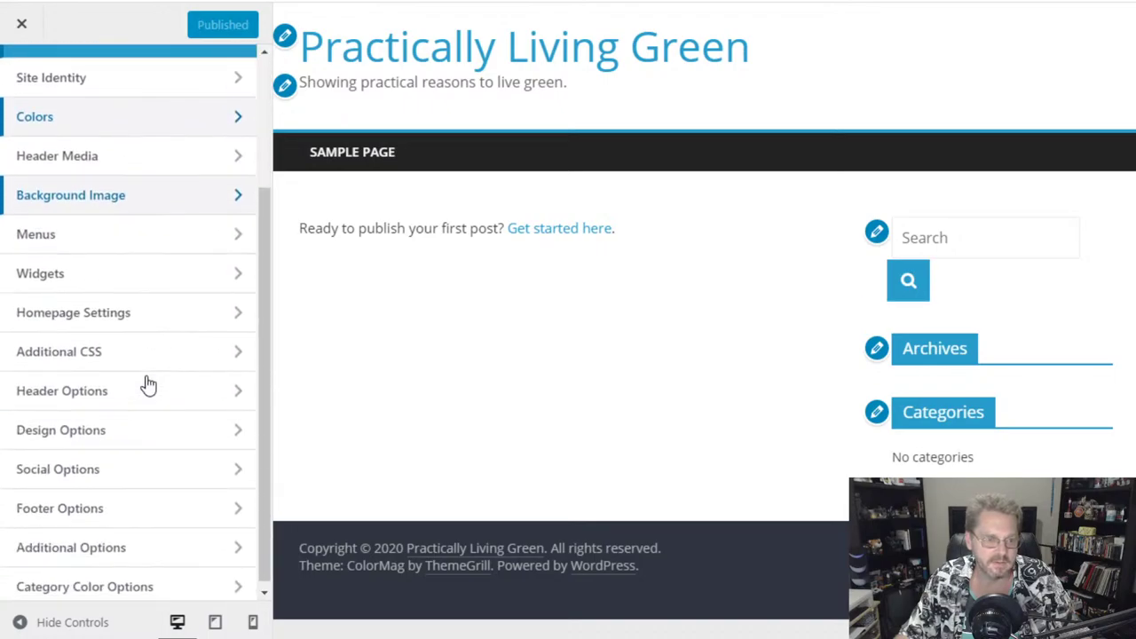
pyautogui.click(131, 433)
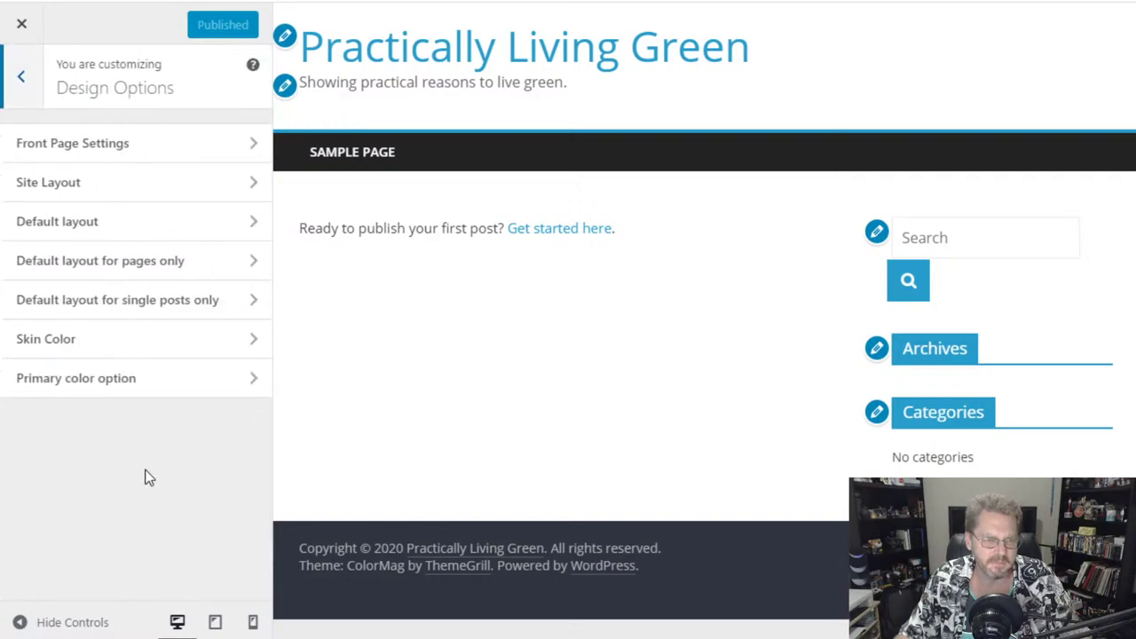
pyautogui.click(146, 343)
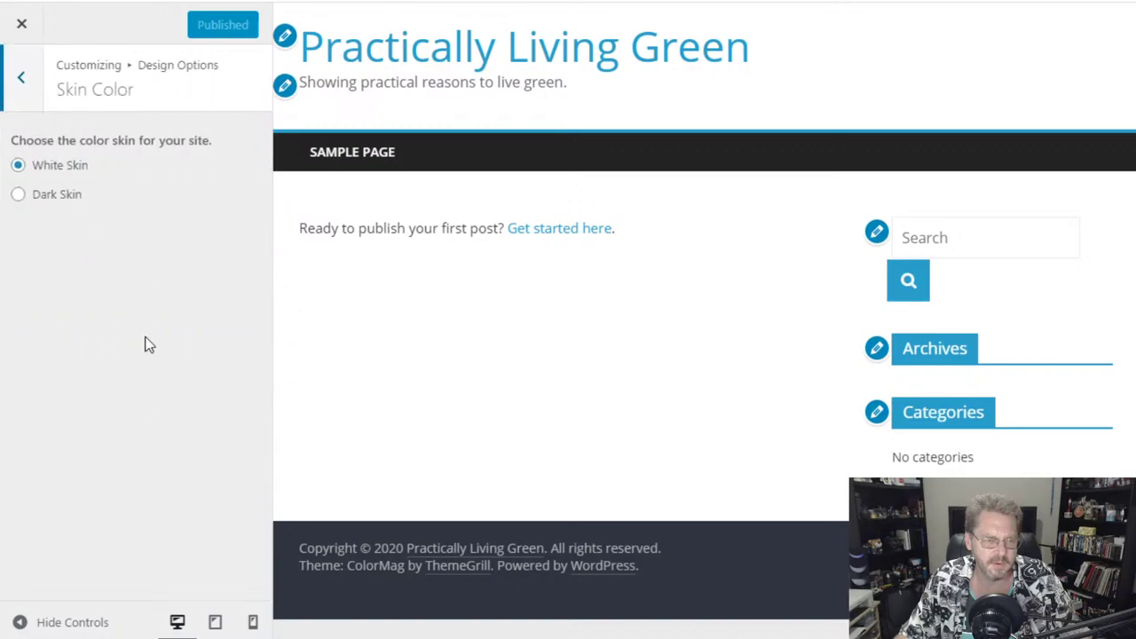
pyautogui.click(55, 197)
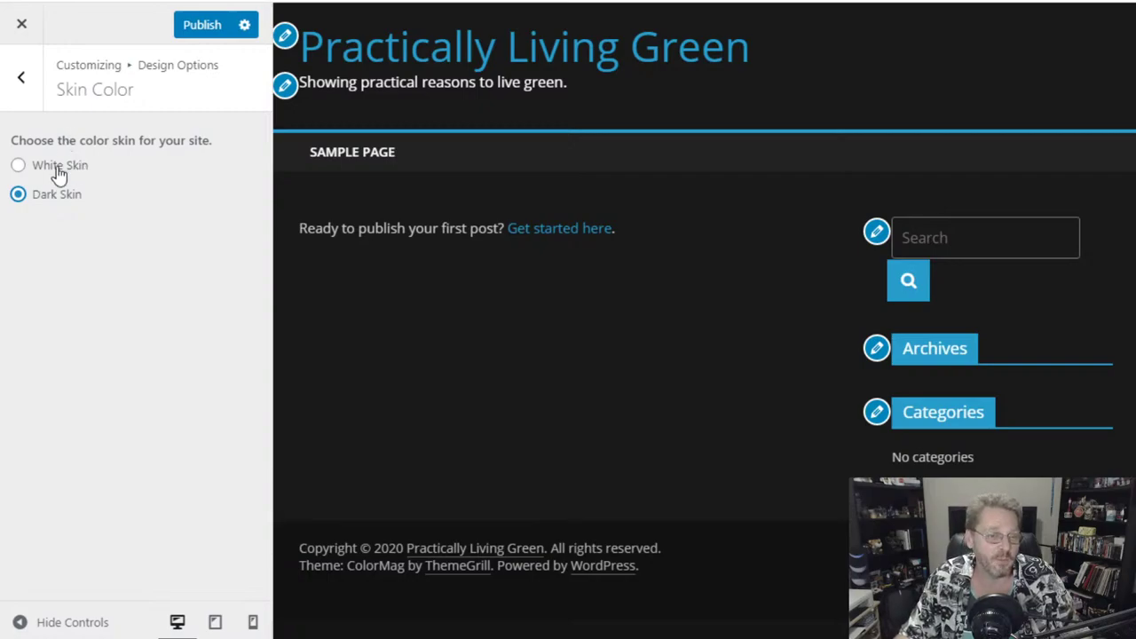
pyautogui.click(59, 171)
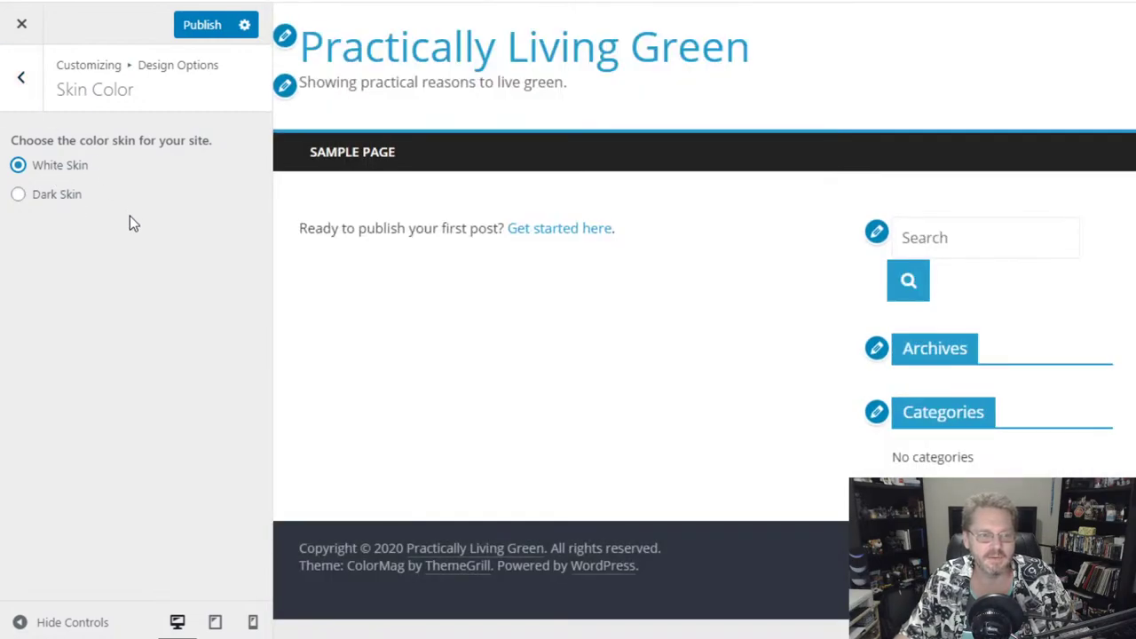
pyautogui.click(19, 82)
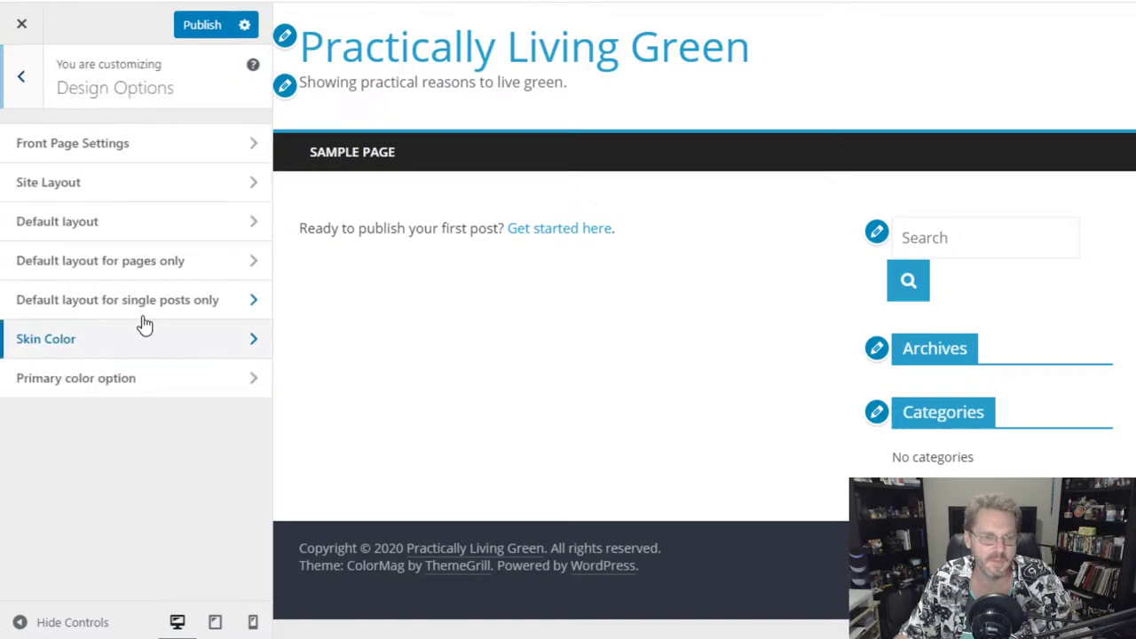
# - Set ColorMag's primary colour to dark green (#33561d) and publish the changes
pyautogui.click(167, 384)
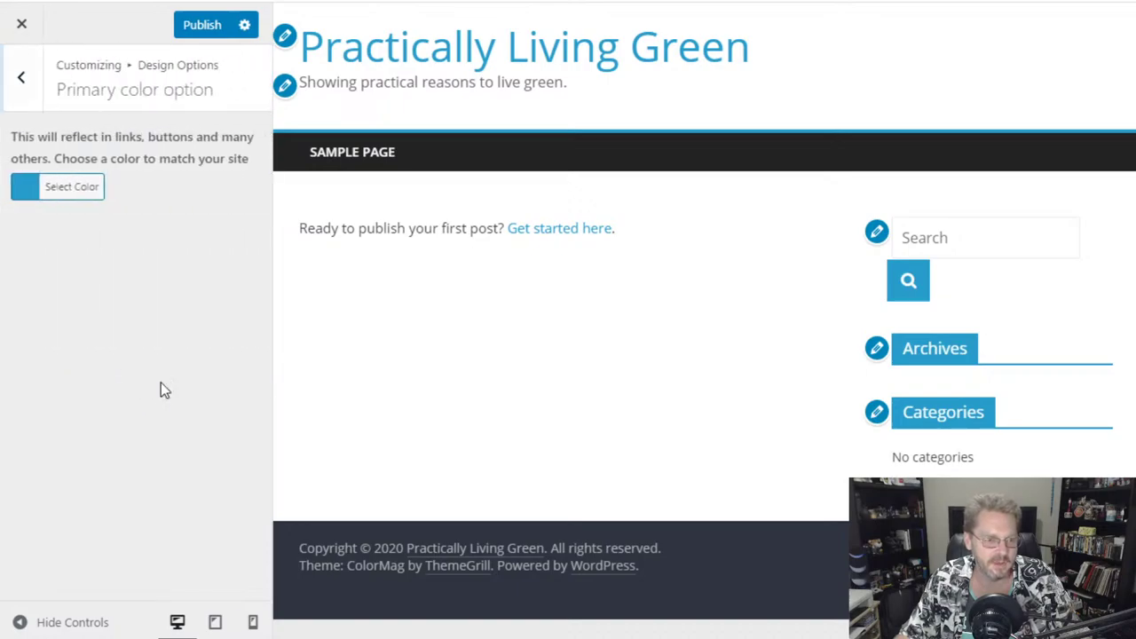
pyautogui.click(55, 197)
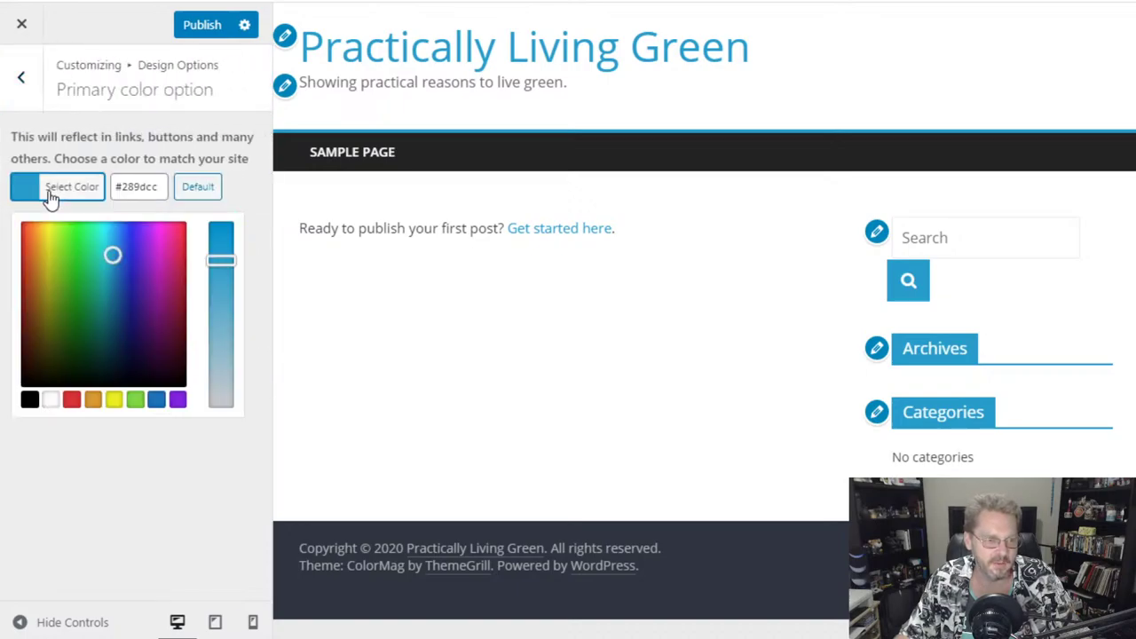
pyautogui.click(75, 302)
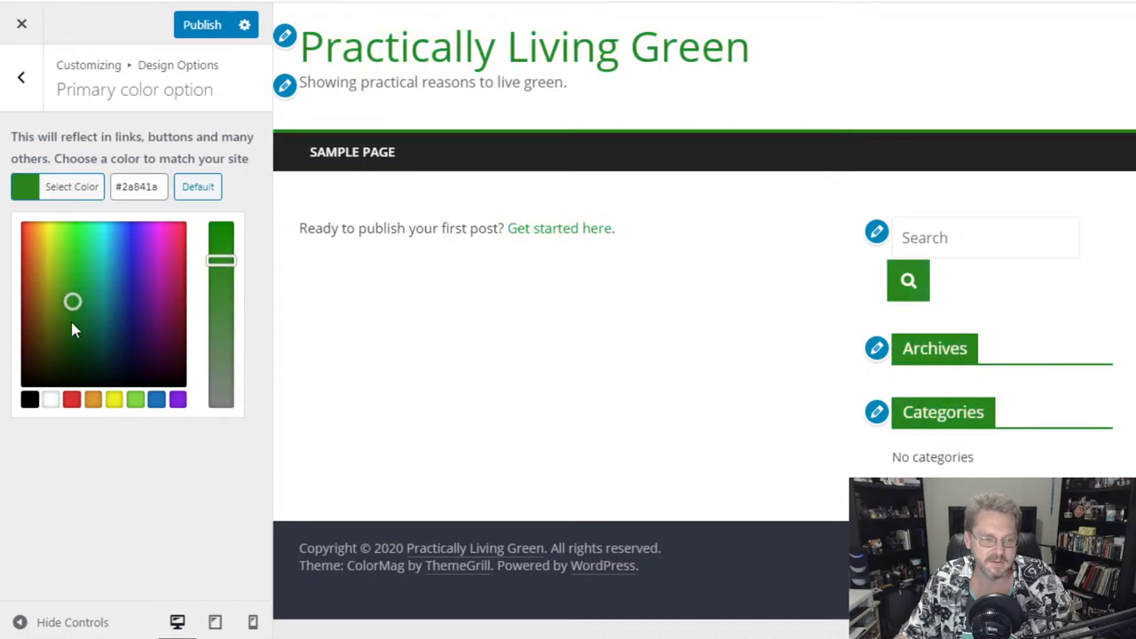
pyautogui.click(64, 325)
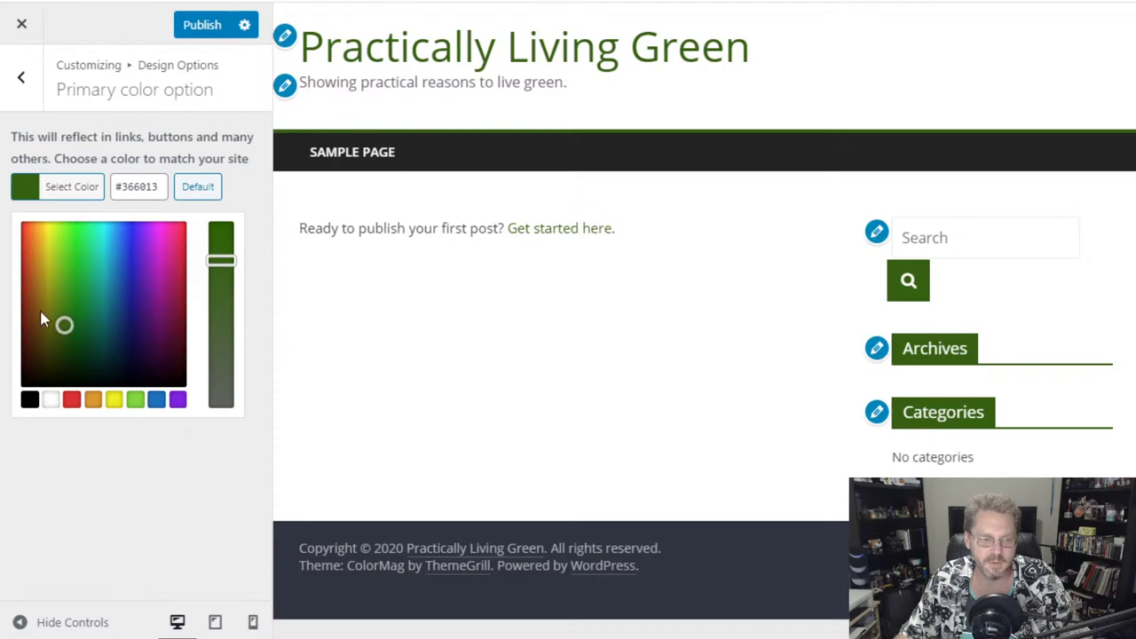
pyautogui.moveTo(221, 257); pyautogui.dragTo(216, 295)
pyautogui.click(100, 295)
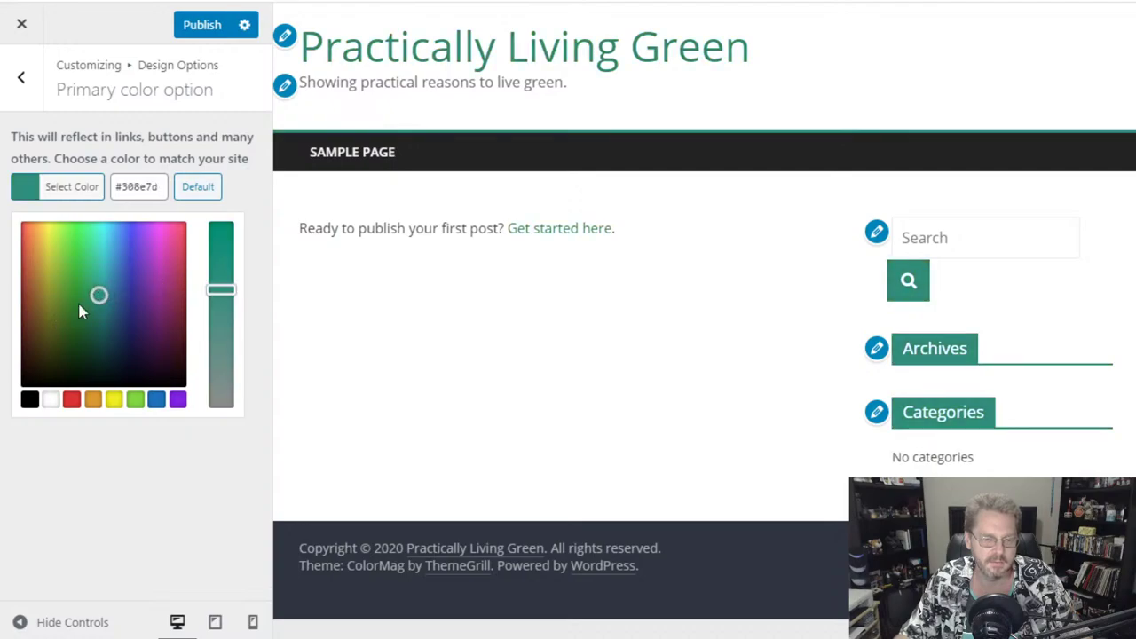
pyautogui.click(105, 275)
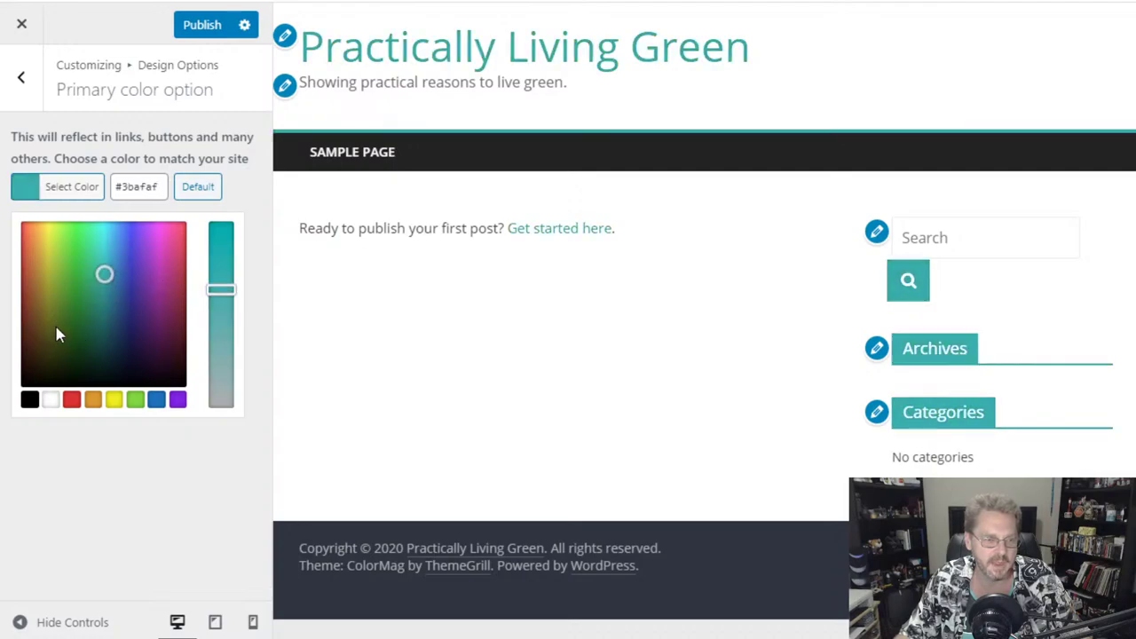
pyautogui.click(66, 330)
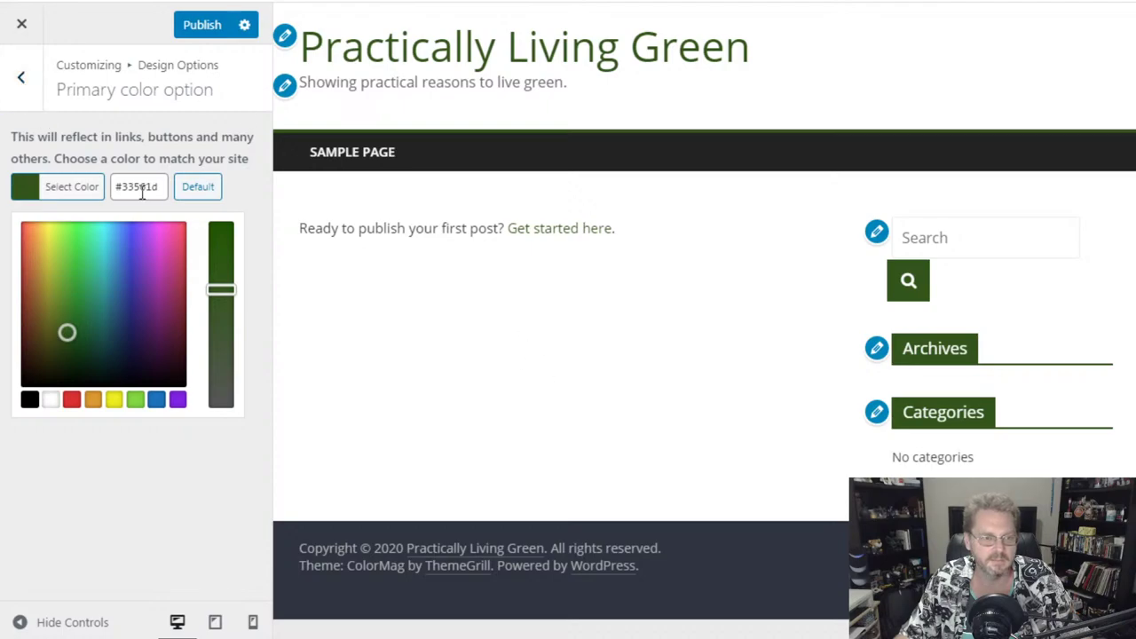
pyautogui.click(197, 25)
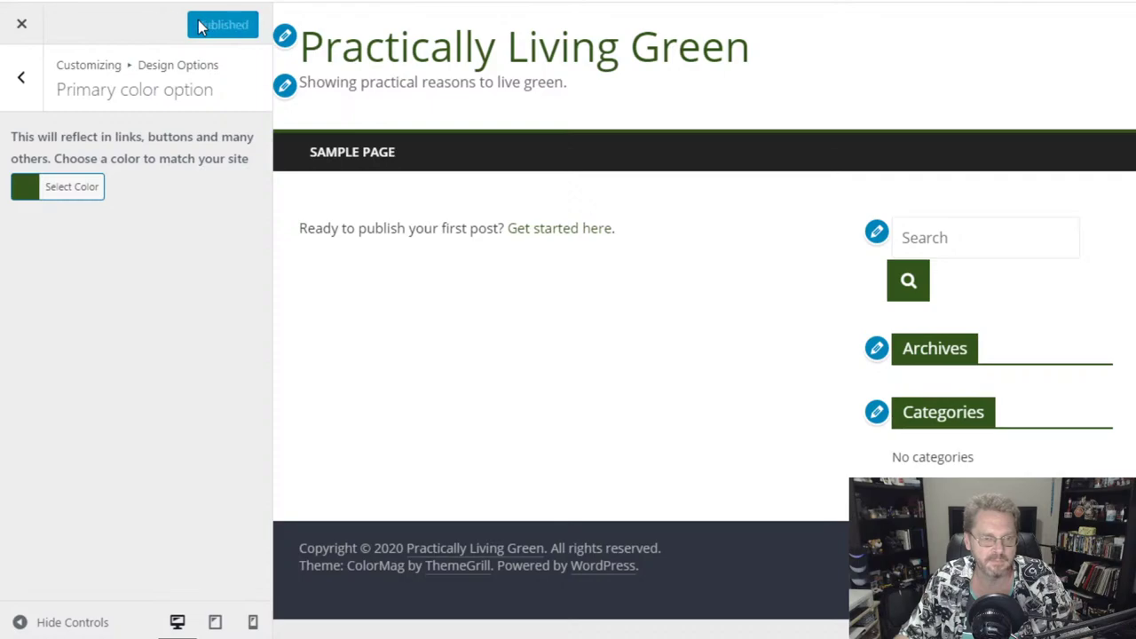
# - Close the Customizer and go to Appearance > Widgets to view the Right Sidebar widgets
pyautogui.click(22, 28)
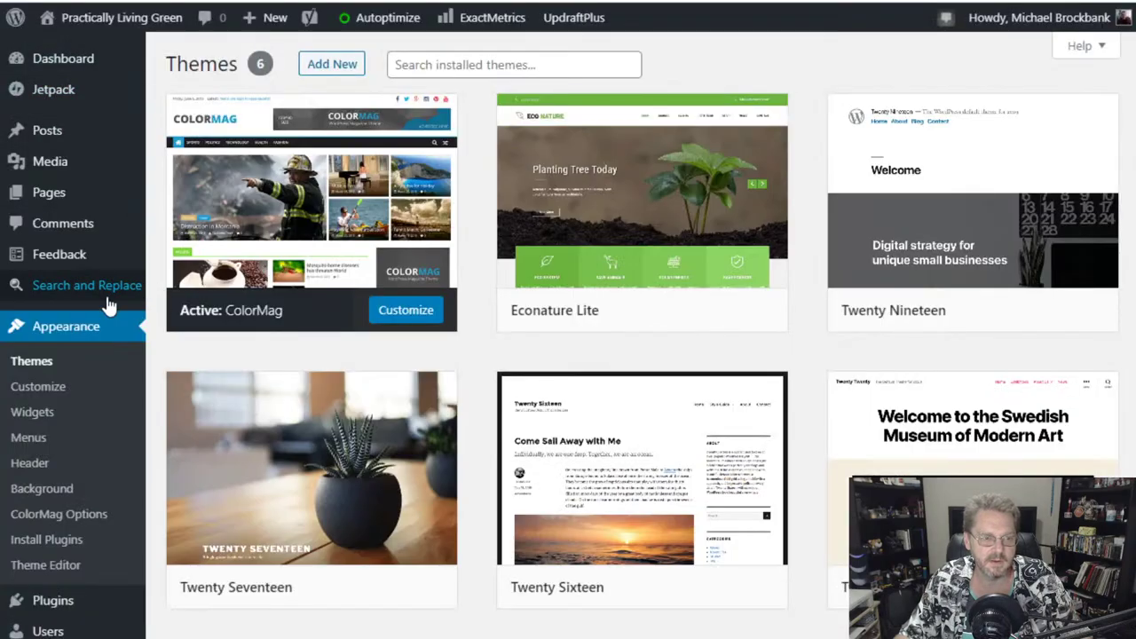
pyautogui.click(40, 417)
pyautogui.scroll(-4, 293, 461)
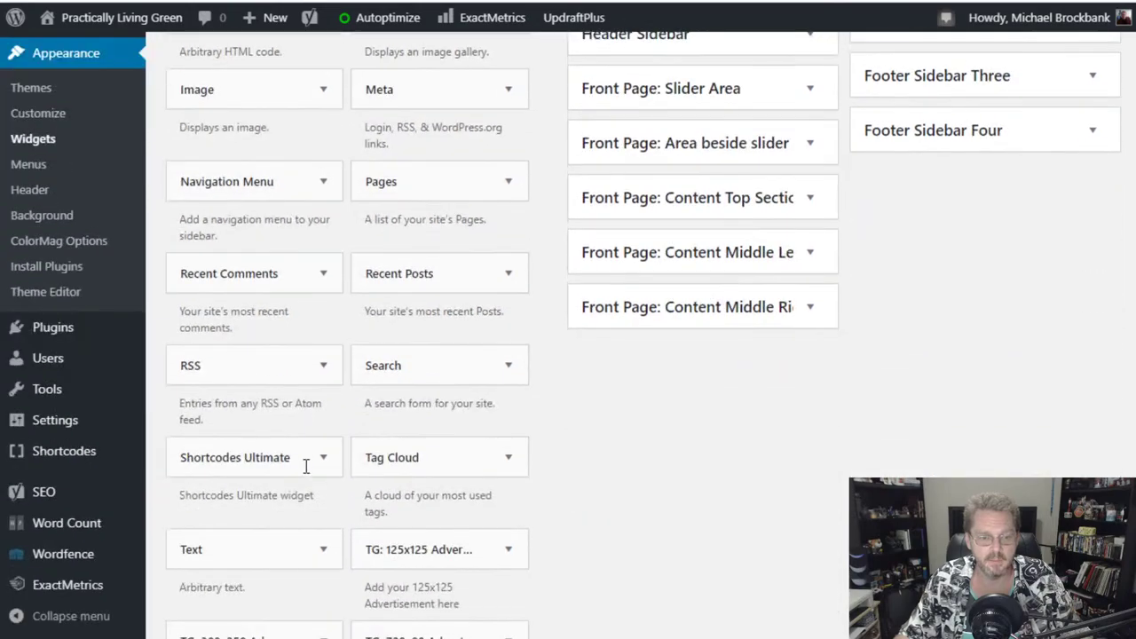
pyautogui.scroll(-2, 306, 466)
pyautogui.scroll(6, 304, 465)
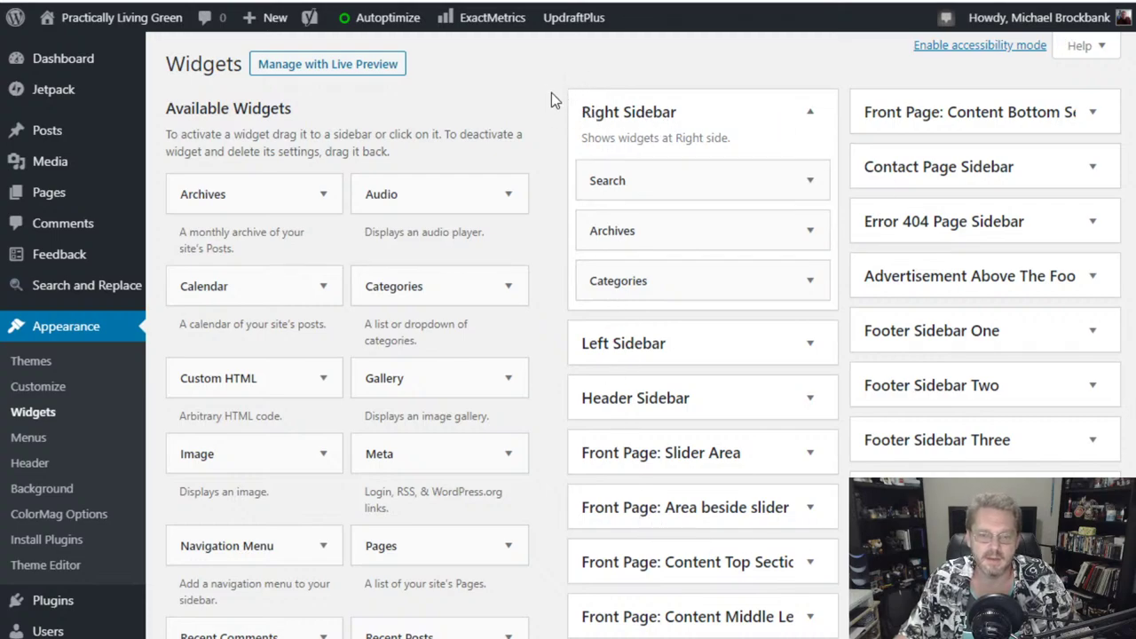
pyautogui.scroll(-1, 551, 92)
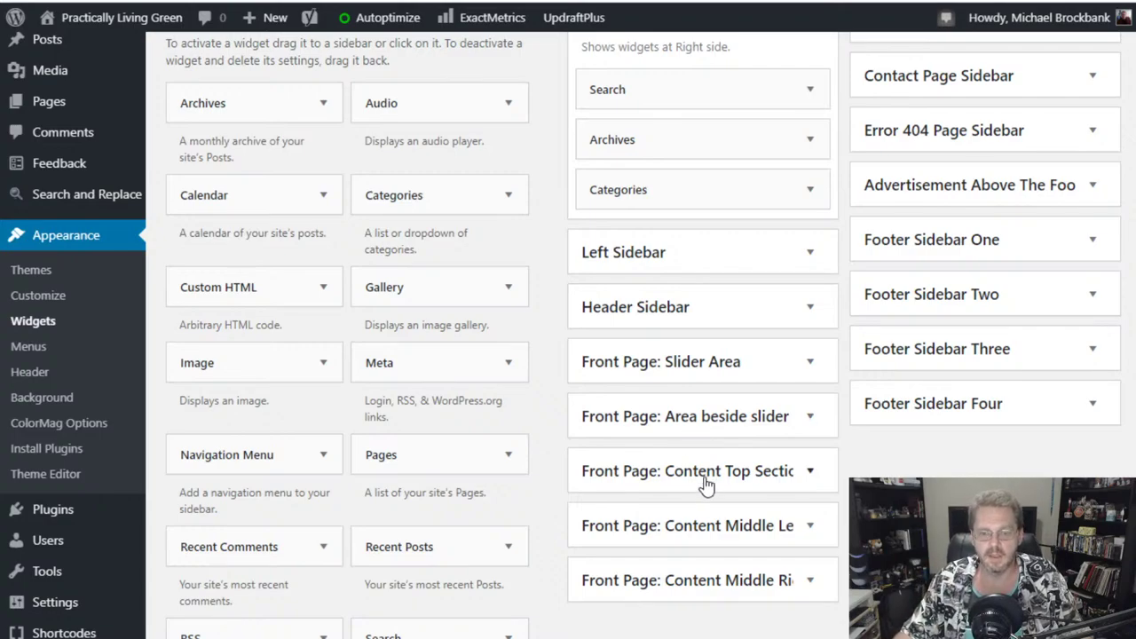
pyautogui.click(799, 484)
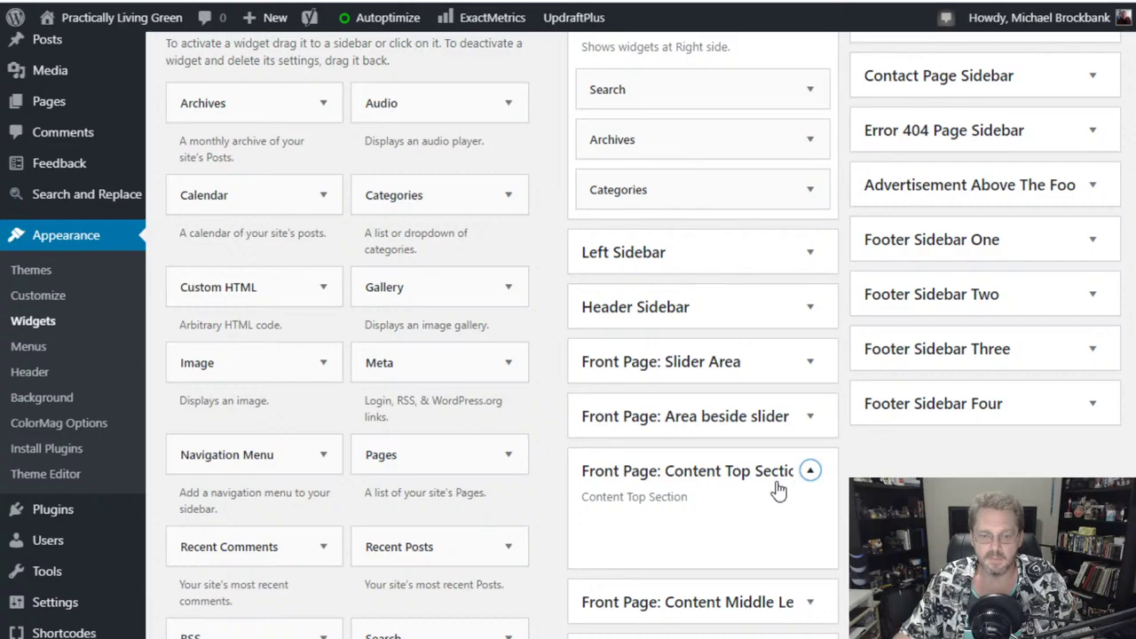
pyautogui.scroll(-2, 776, 486)
pyautogui.click(759, 433)
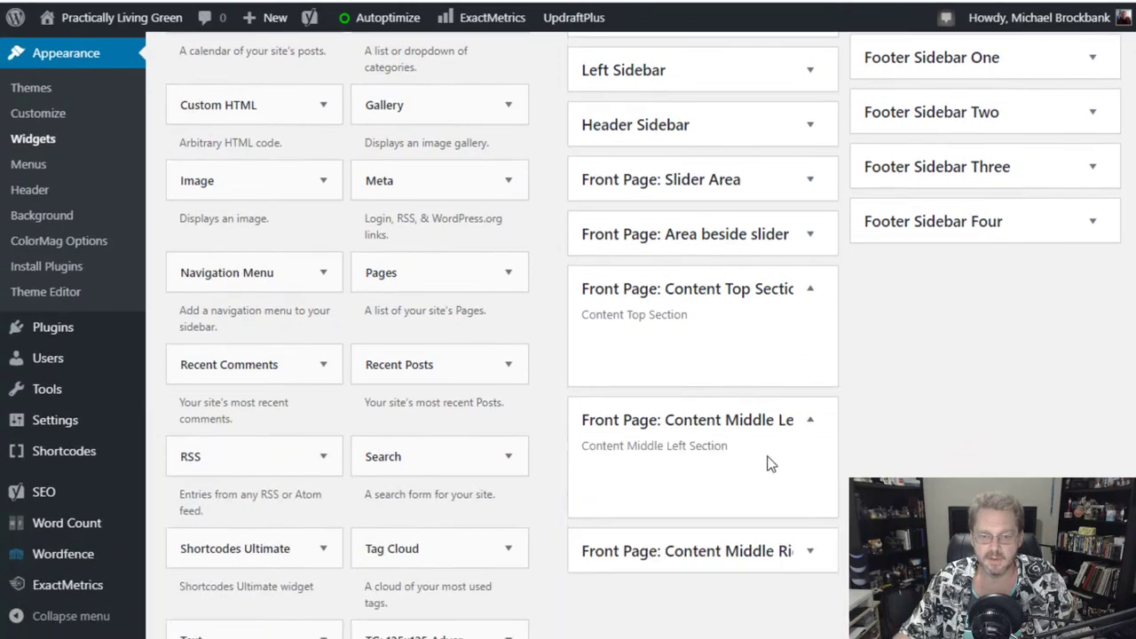
pyautogui.click(785, 555)
pyautogui.scroll(-3, 784, 559)
pyautogui.scroll(6, 784, 561)
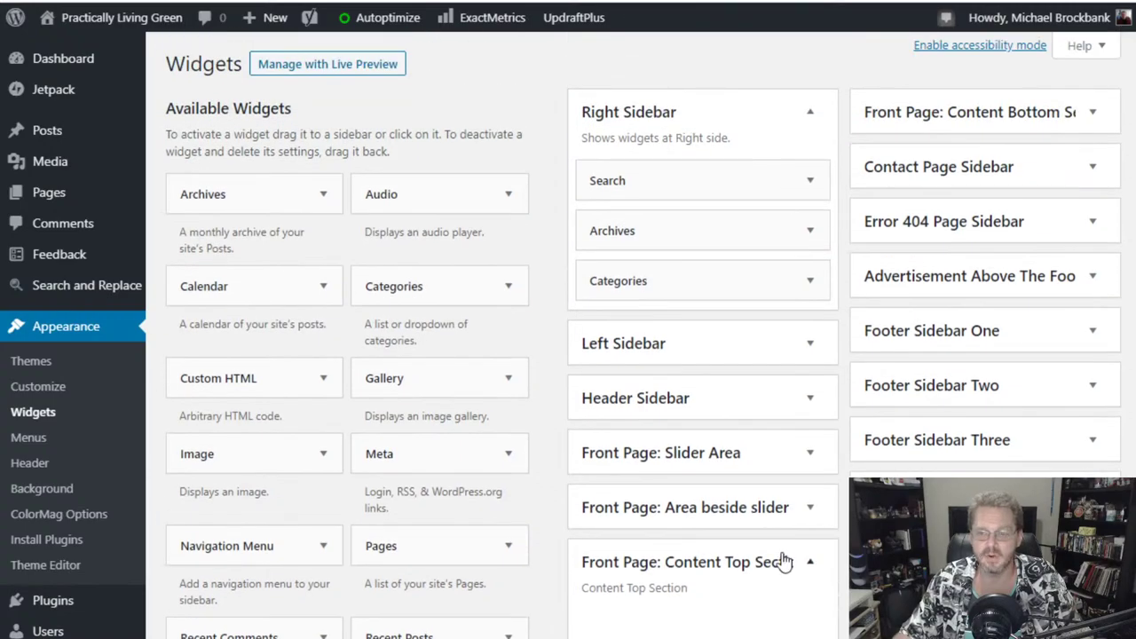
pyautogui.scroll(-2, 785, 577)
pyautogui.click(723, 377)
pyautogui.click(718, 435)
pyautogui.click(722, 489)
pyautogui.scroll(2, 832, 530)
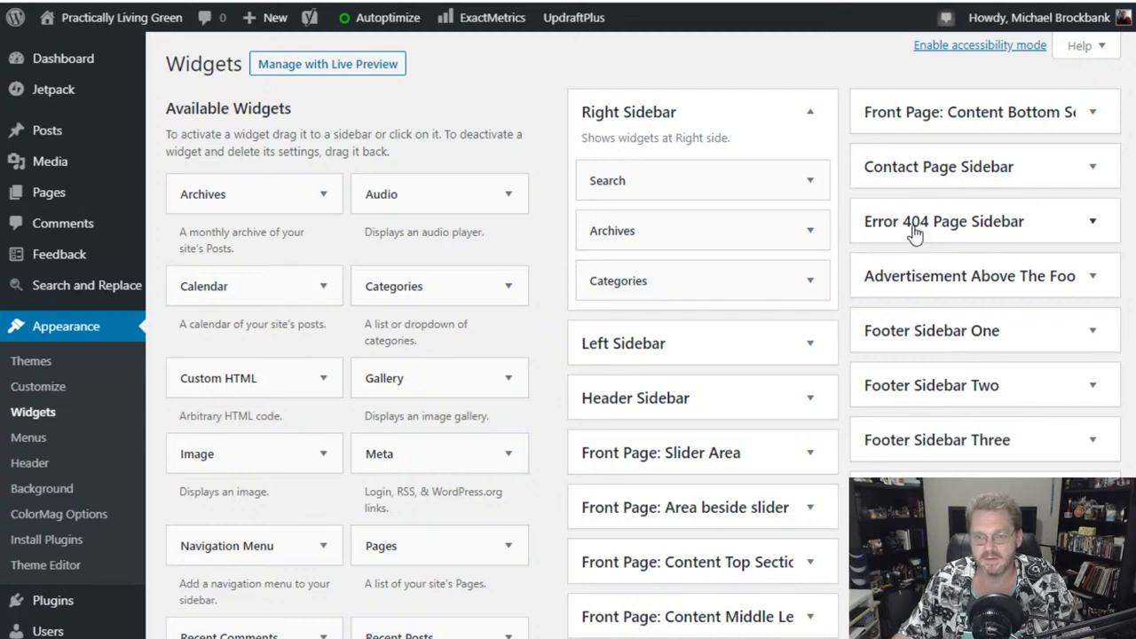
pyautogui.click(1065, 223)
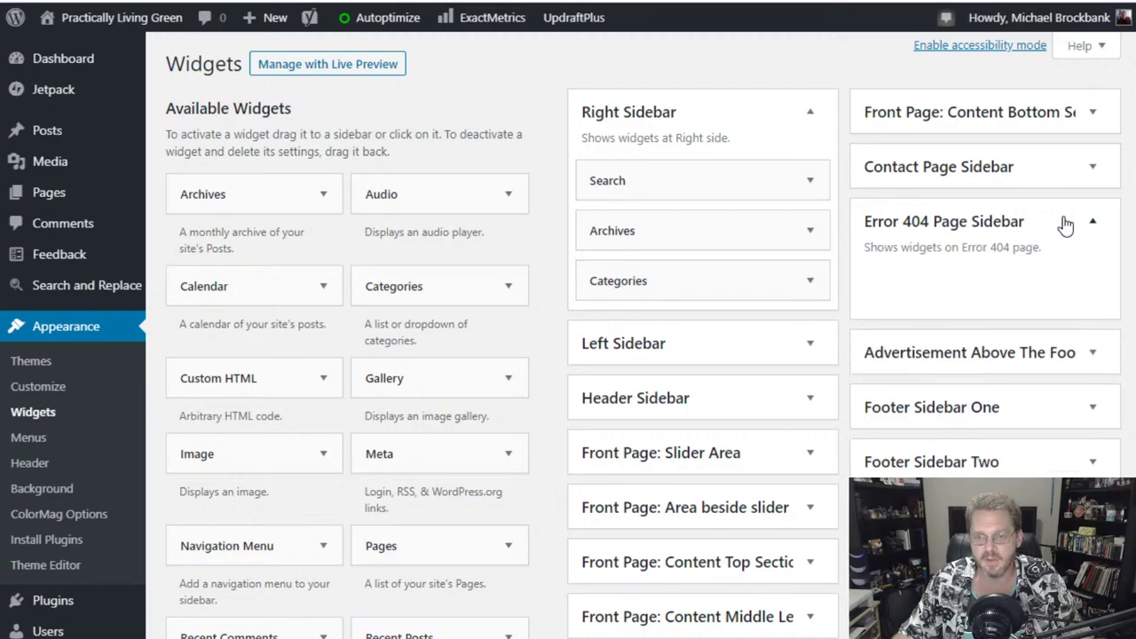
pyautogui.click(1065, 223)
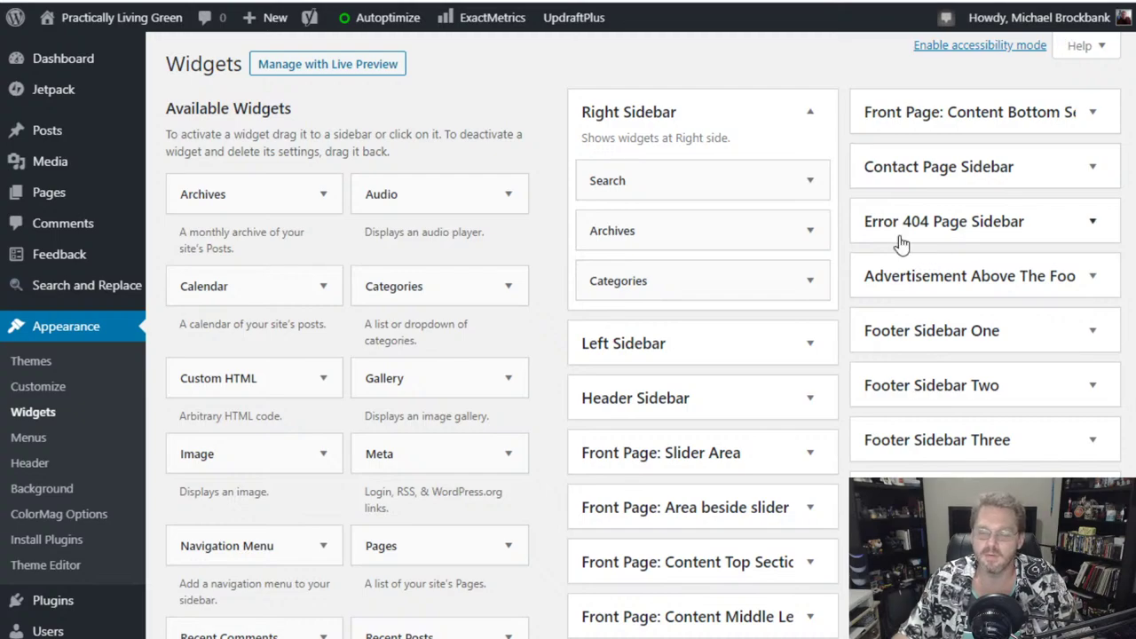
pyautogui.click(1032, 177)
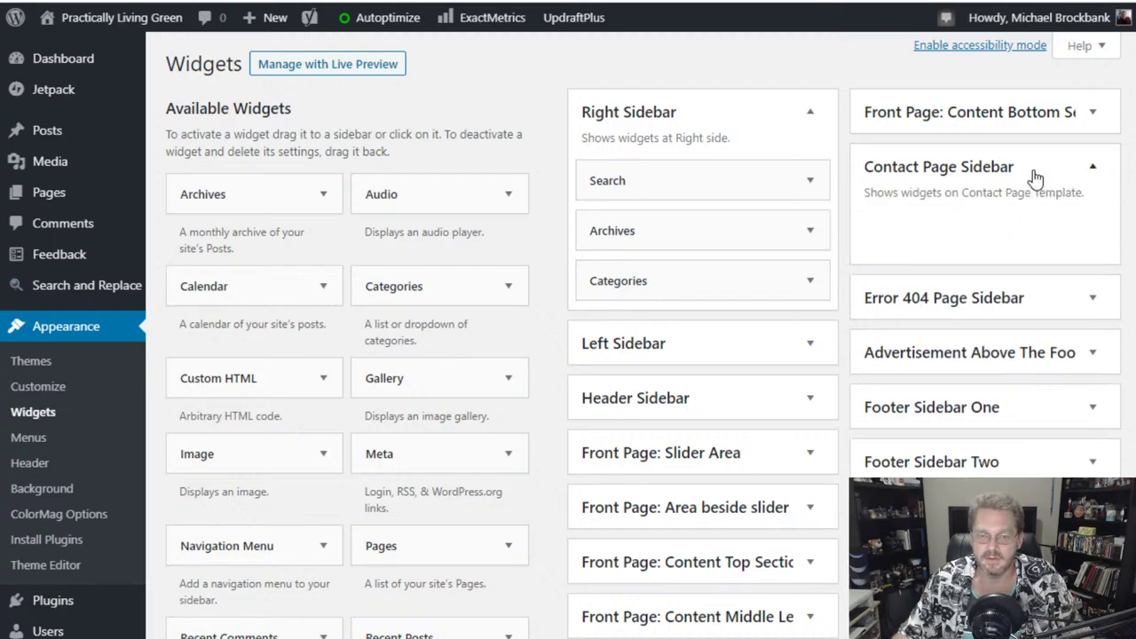
pyautogui.click(1033, 177)
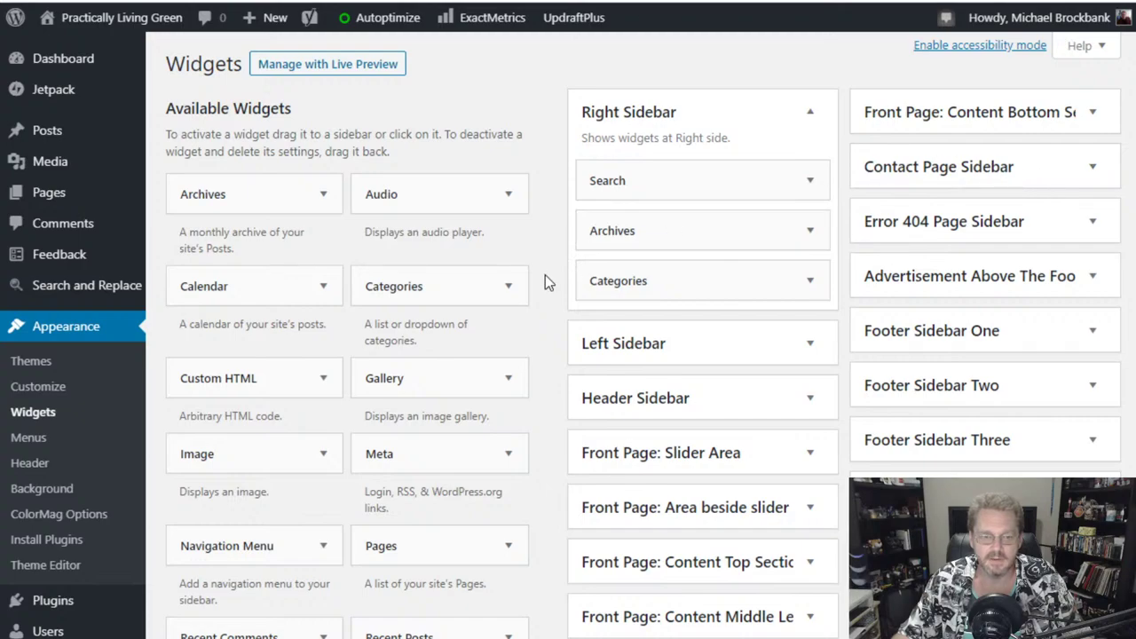
pyautogui.scroll(-2, 551, 290)
pyautogui.scroll(2, 551, 291)
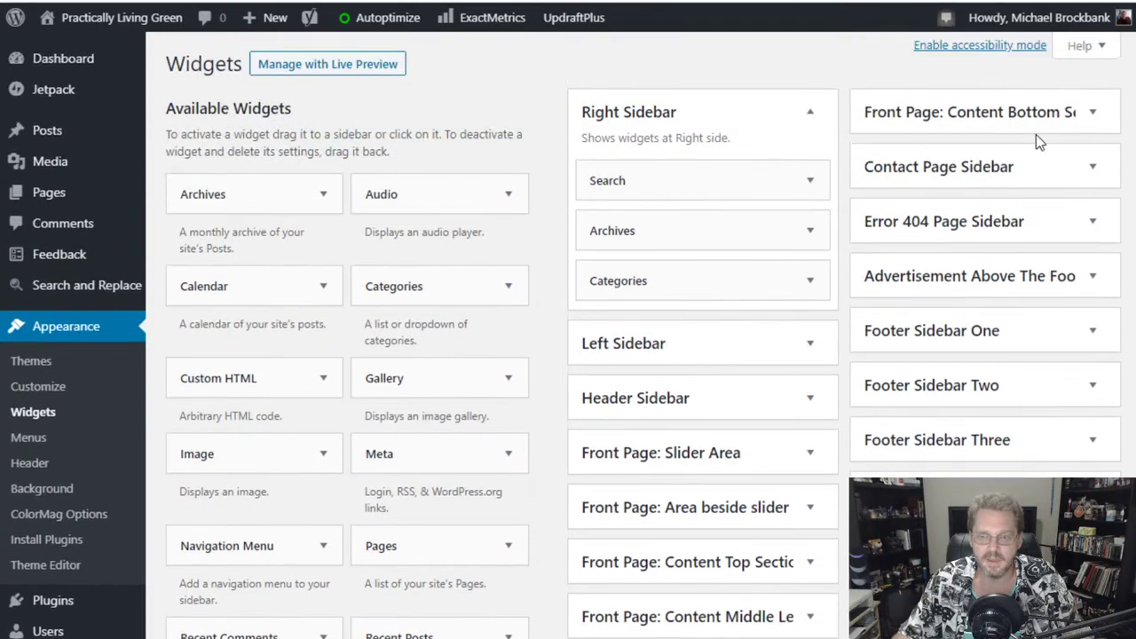
pyautogui.click(1093, 170)
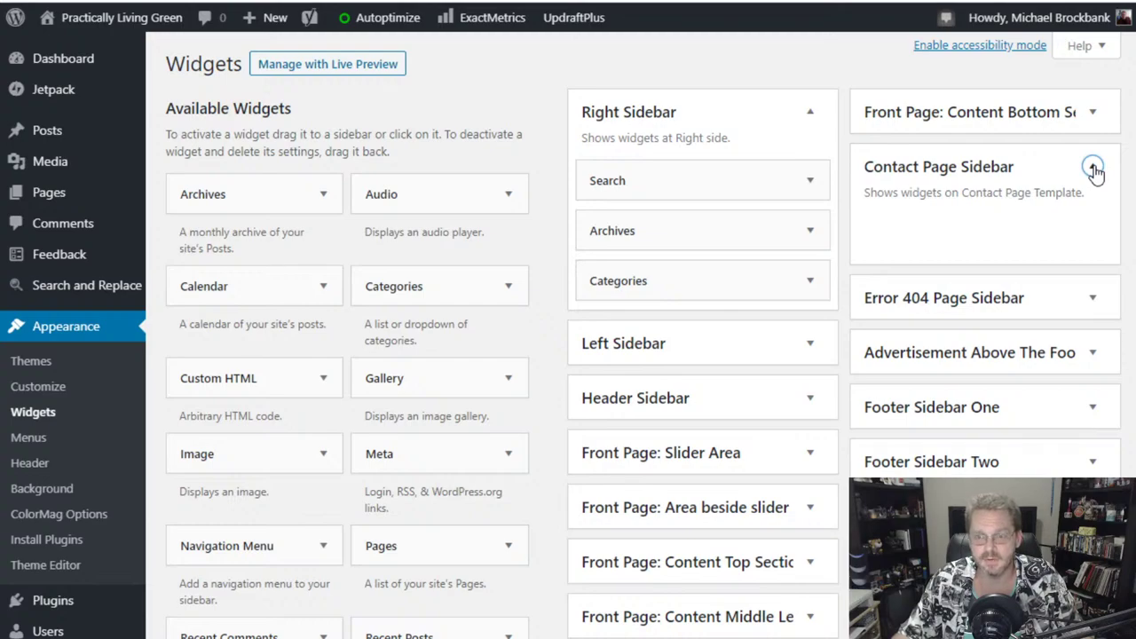
pyautogui.click(1093, 169)
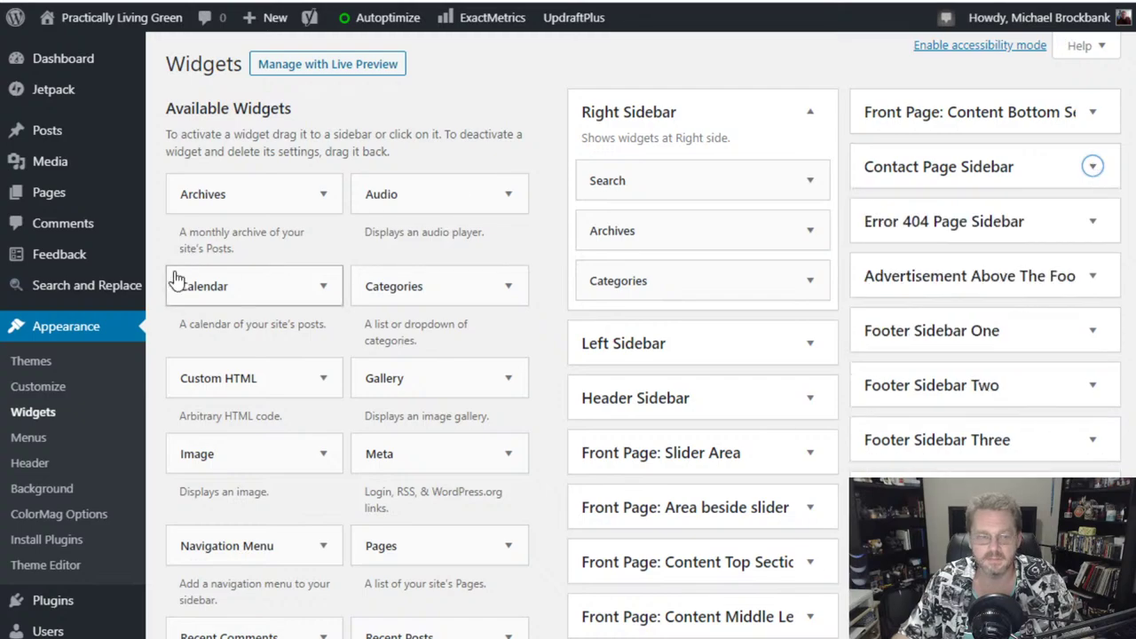
pyautogui.scroll(-5, 355, 226)
pyautogui.scroll(-2, 366, 233)
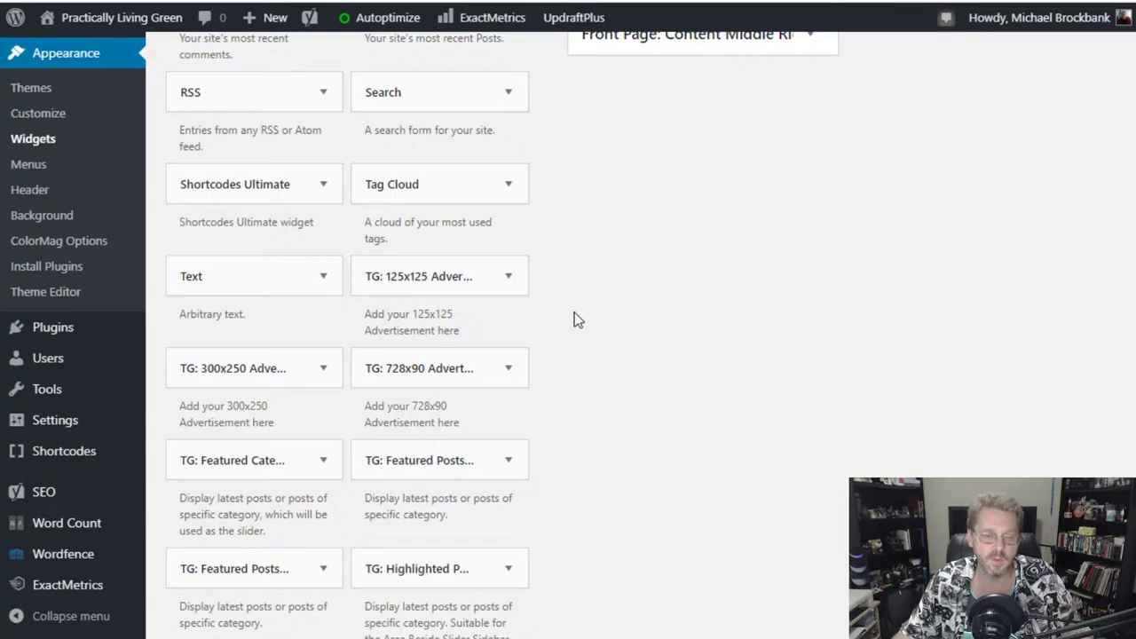
# - Try placing the 125x125 advertisement widget in a sidebar, then abandon it
pyautogui.click(497, 282)
pyautogui.click(506, 280)
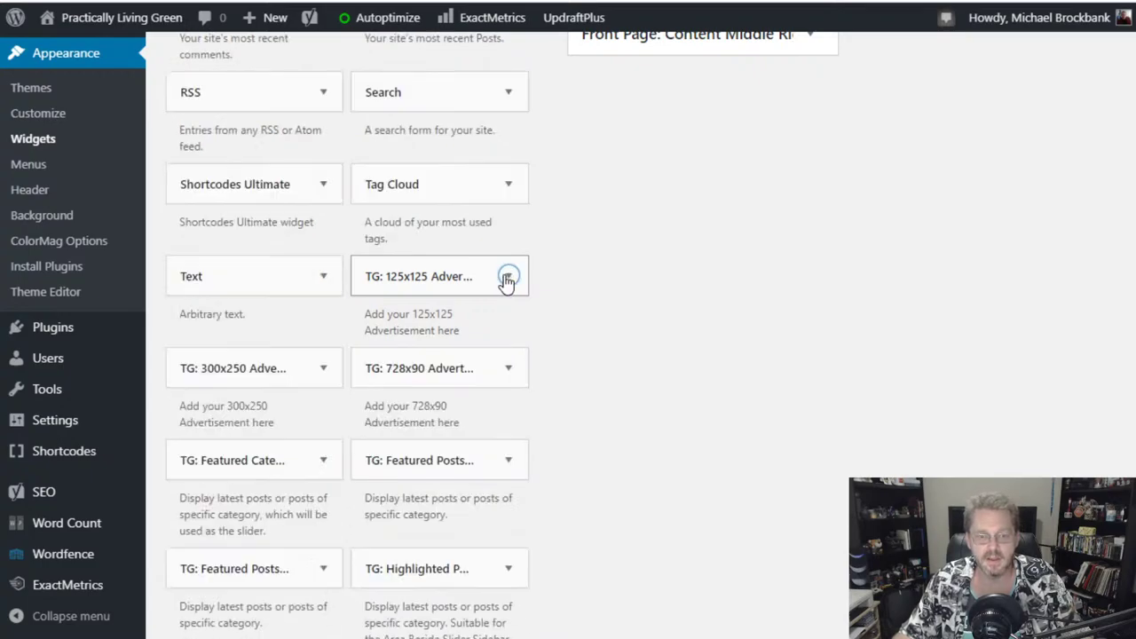
pyautogui.click(505, 279)
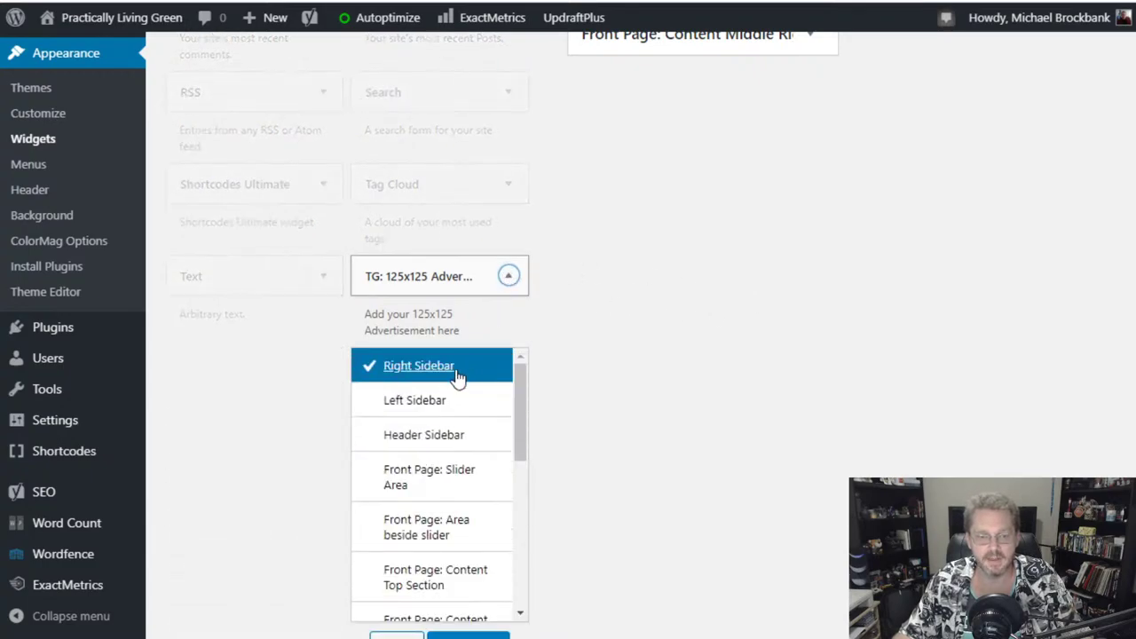
pyautogui.click(733, 329)
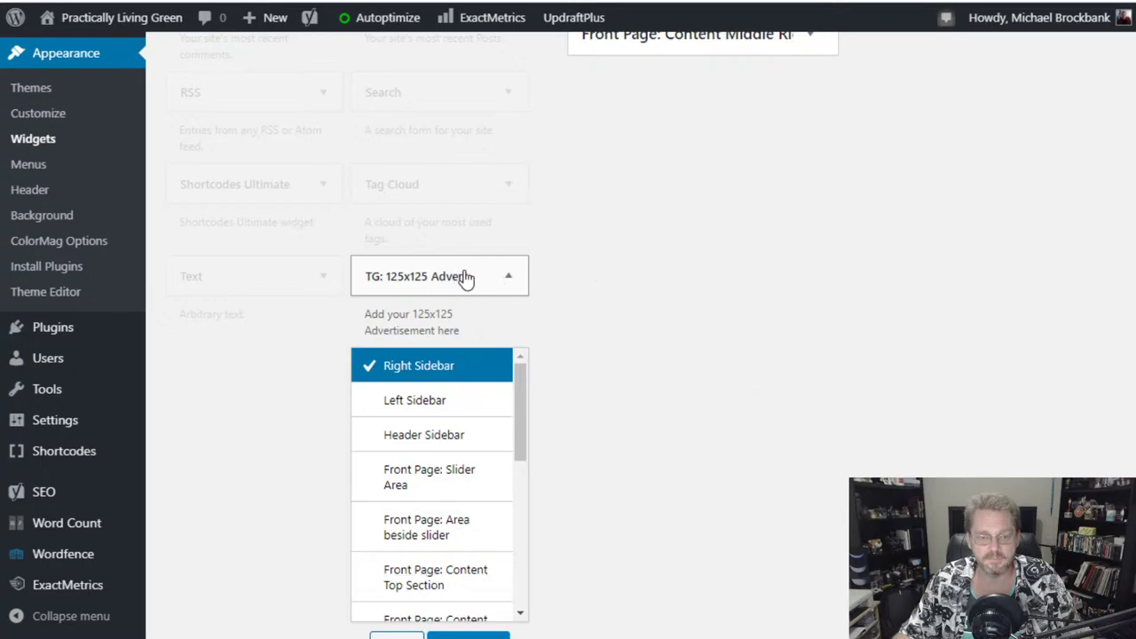
pyautogui.click(508, 278)
pyautogui.moveTo(436, 281); pyautogui.dragTo(660, 126)
pyautogui.scroll(7, 669, 213)
pyautogui.moveTo(705, 403); pyautogui.dragTo(538, 443)
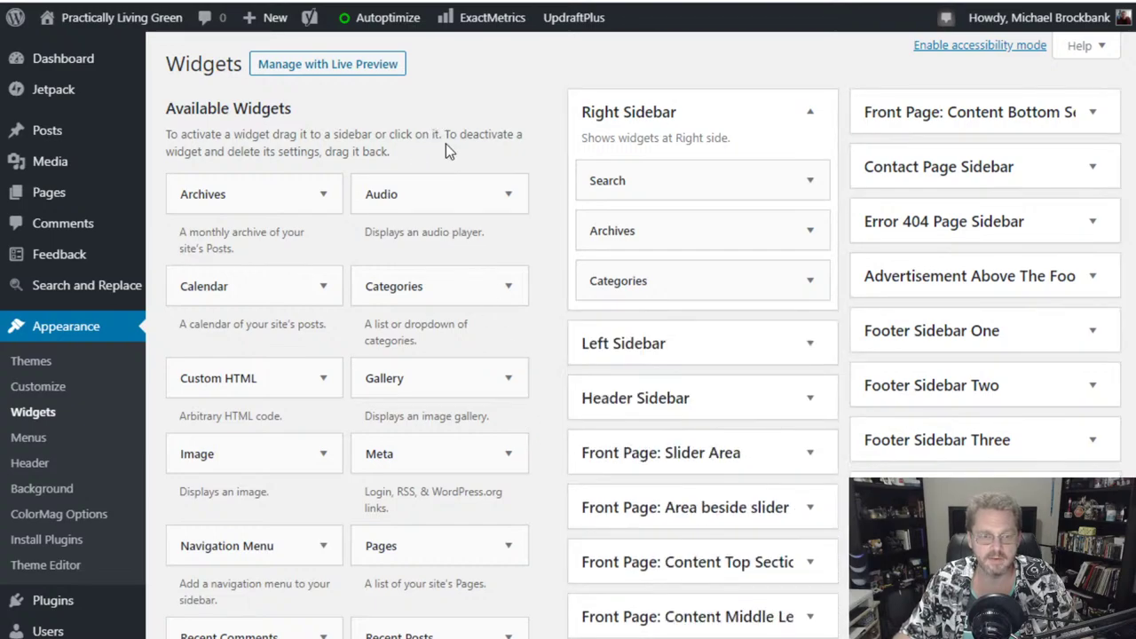
pyautogui.scroll(-9, 445, 144)
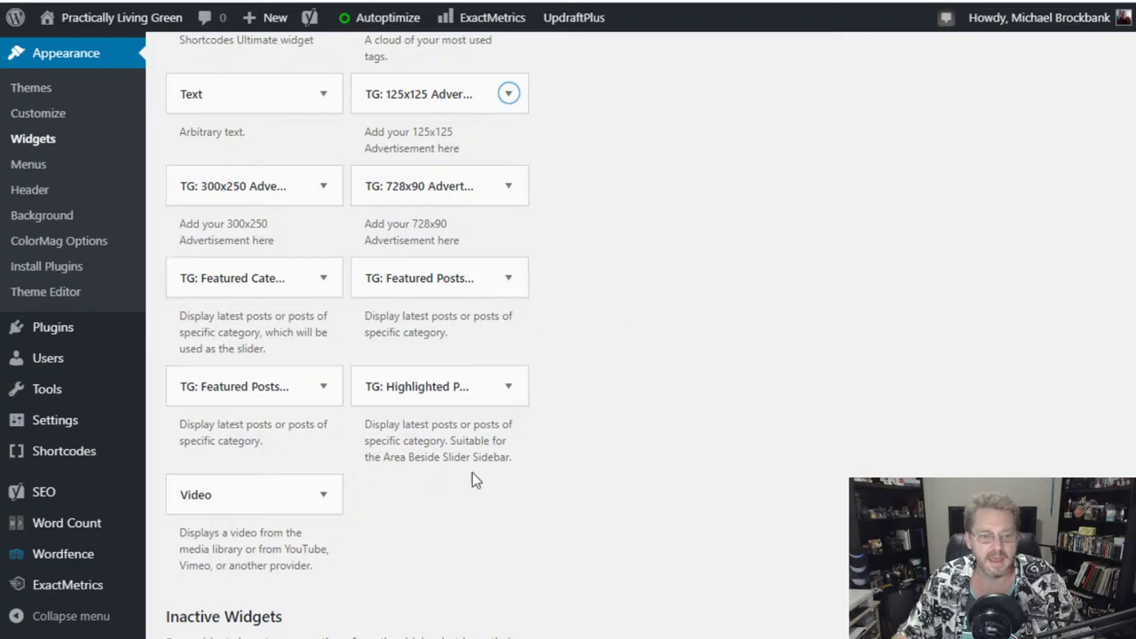
# - Drag the TG: Featured Category Slider widget into the Content Top Section
pyautogui.click(319, 282)
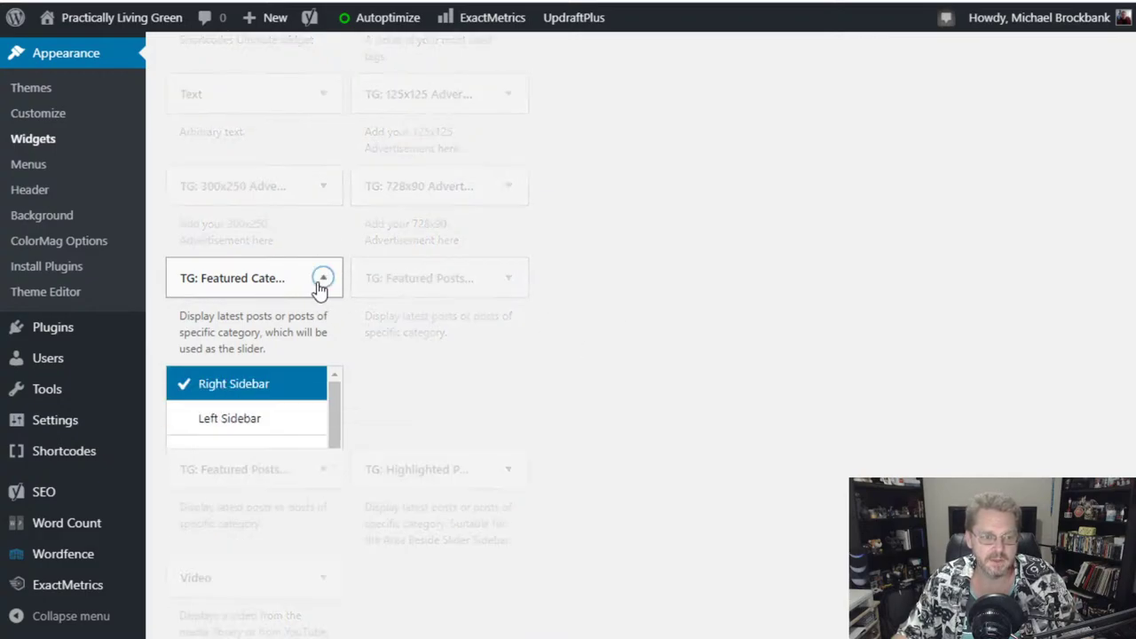
pyautogui.click(214, 289)
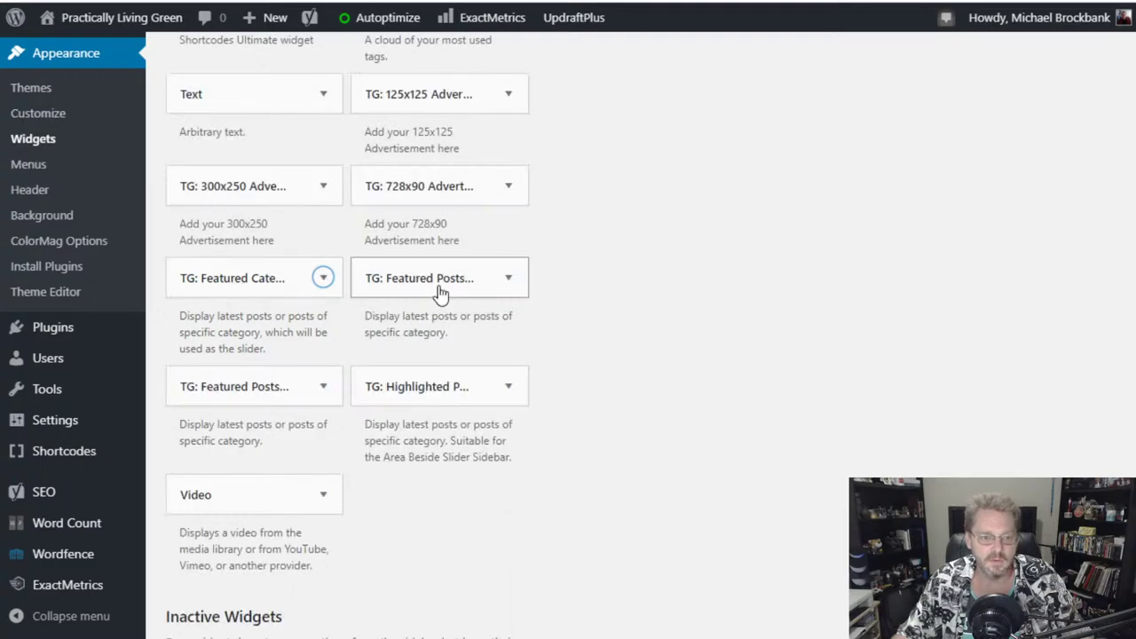
pyautogui.scroll(1, 617, 378)
pyautogui.scroll(-1, 619, 380)
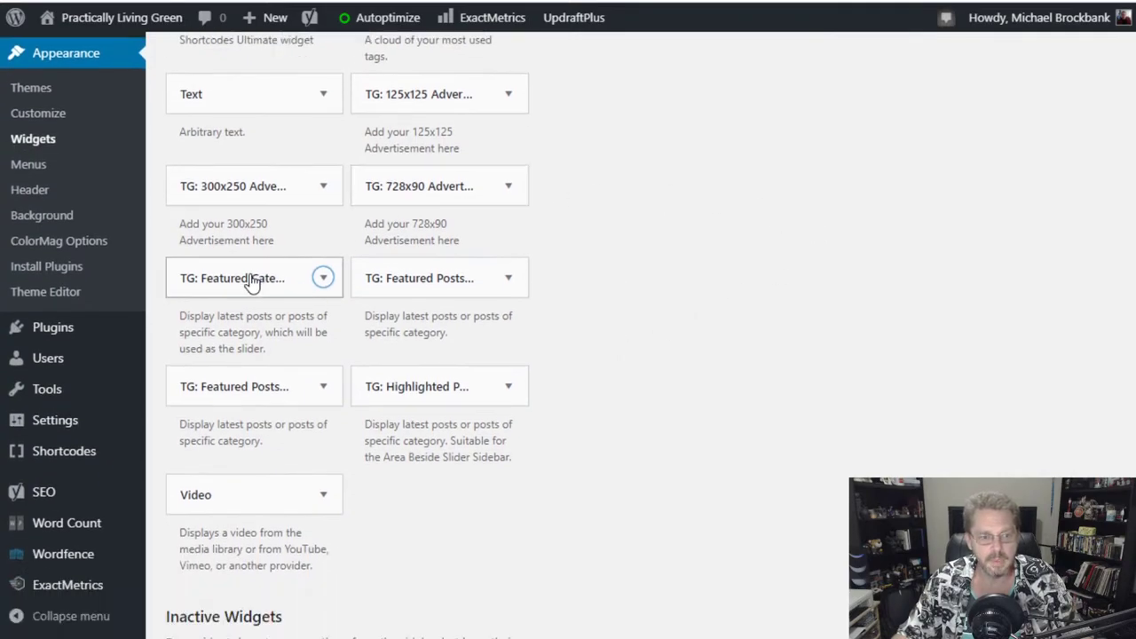
pyautogui.moveTo(238, 286); pyautogui.dragTo(659, 284)
pyautogui.scroll(10, 580, 296)
pyautogui.scroll(-4, 675, 418)
pyautogui.scroll(-1, 819, 357)
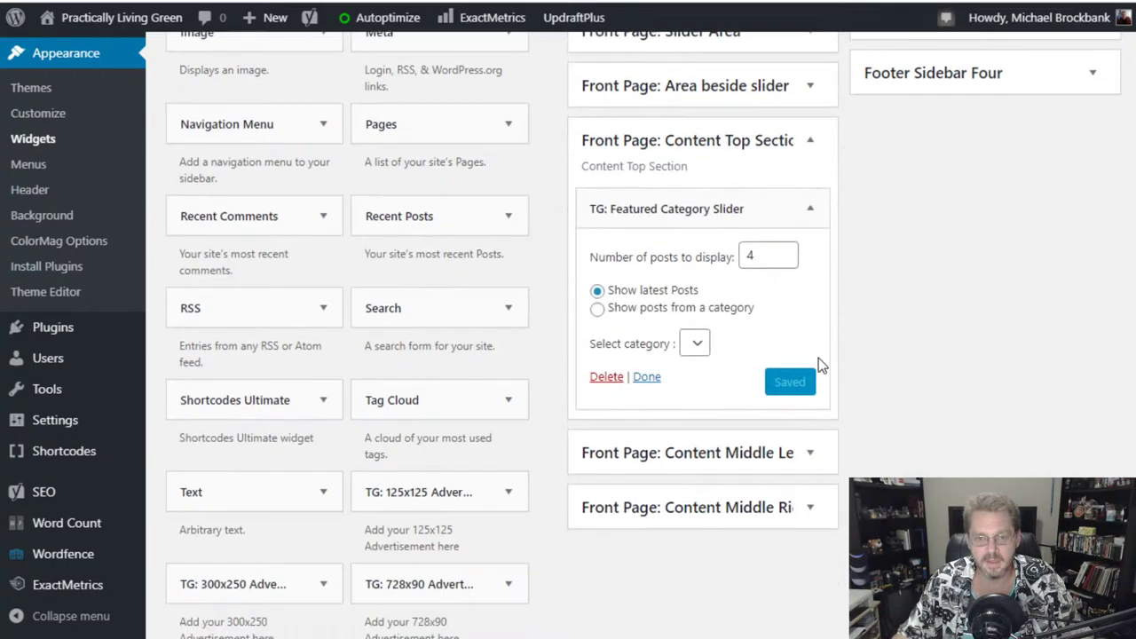
pyautogui.scroll(-2, 862, 228)
pyautogui.scroll(1, 862, 228)
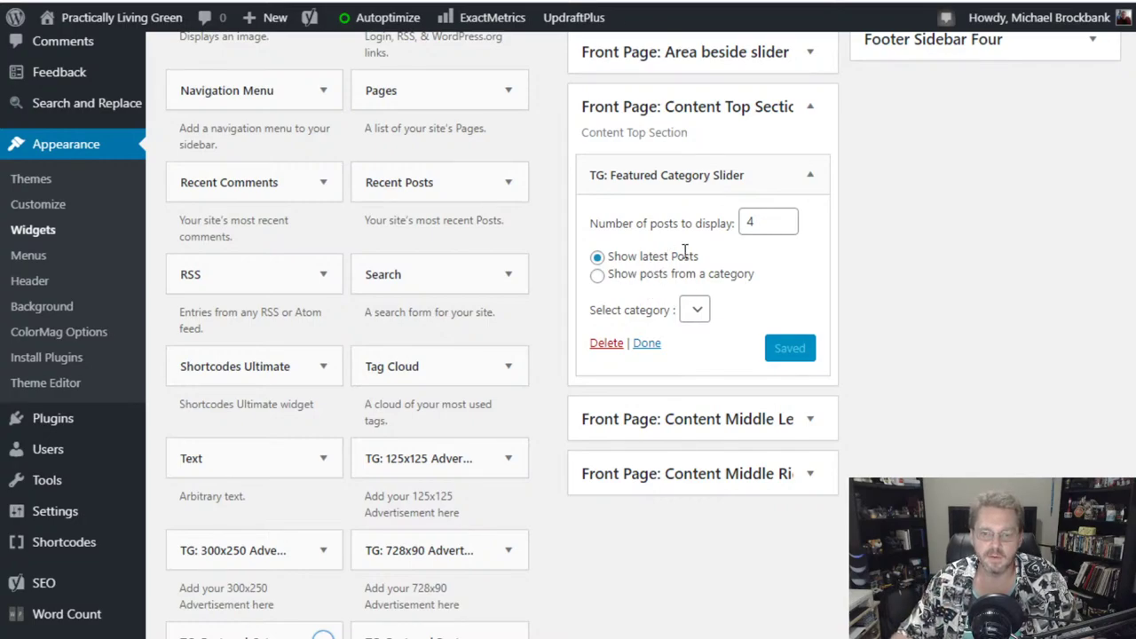
# - Switch the slider to latest posts, then drag it back out of Content Top Section
pyautogui.click(596, 276)
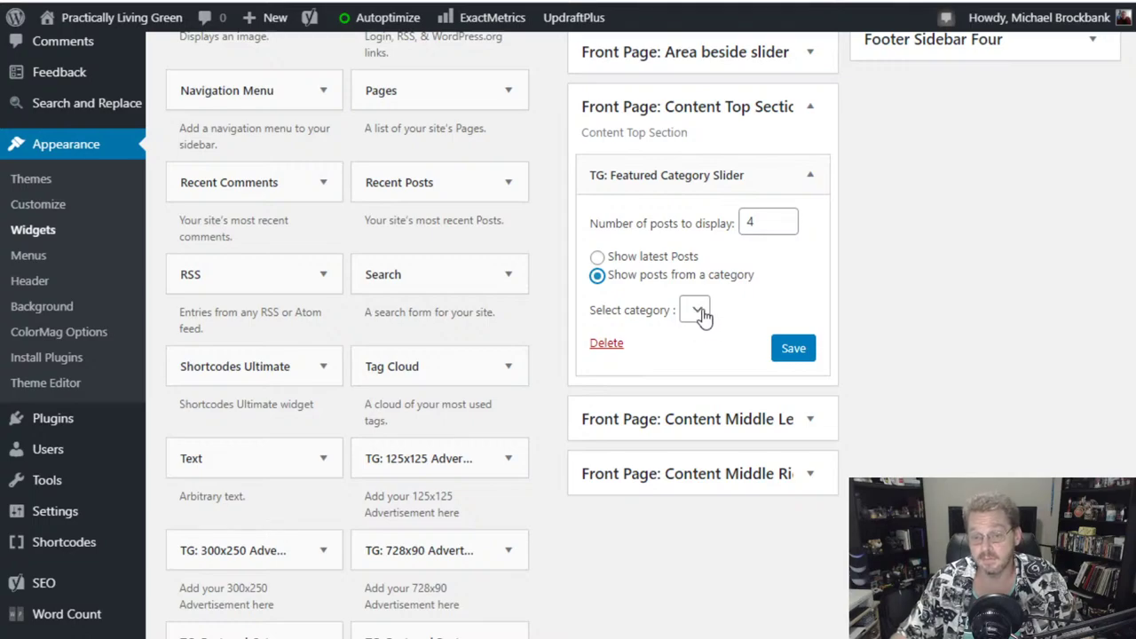
pyautogui.click(597, 257)
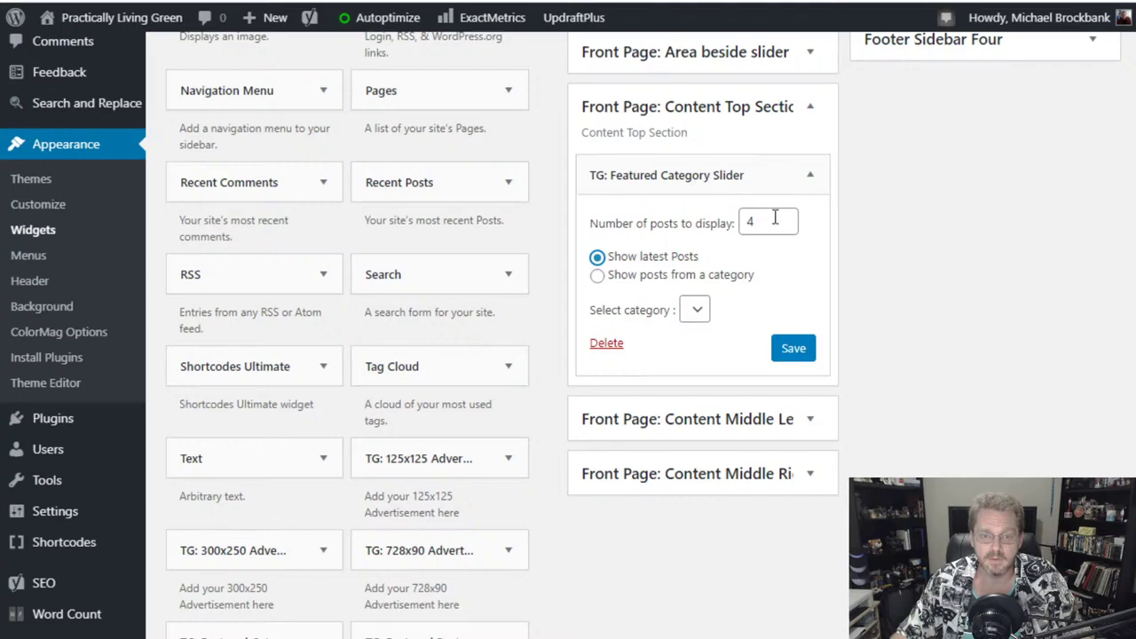
pyautogui.scroll(-1, 937, 321)
pyautogui.moveTo(712, 86); pyautogui.dragTo(266, 309)
pyautogui.scroll(-5, 448, 484)
pyautogui.scroll(5, 381, 240)
pyautogui.scroll(-4, 449, 502)
pyautogui.scroll(2, 515, 347)
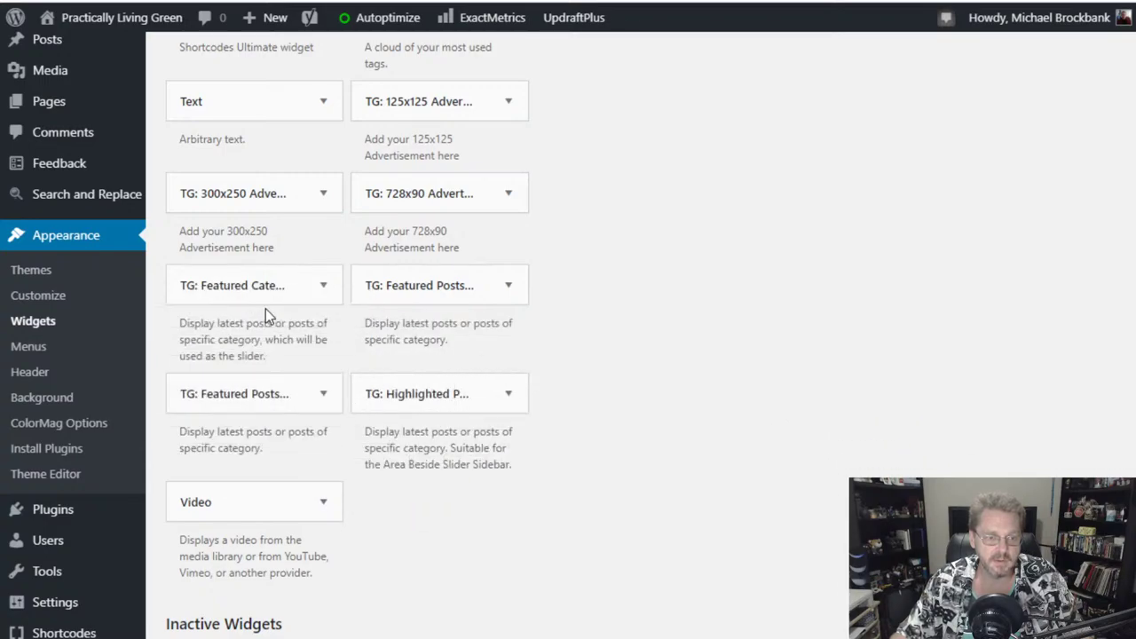
# - Drag a TG: Featured Posts widget into the Content Top Section
pyautogui.click(321, 396)
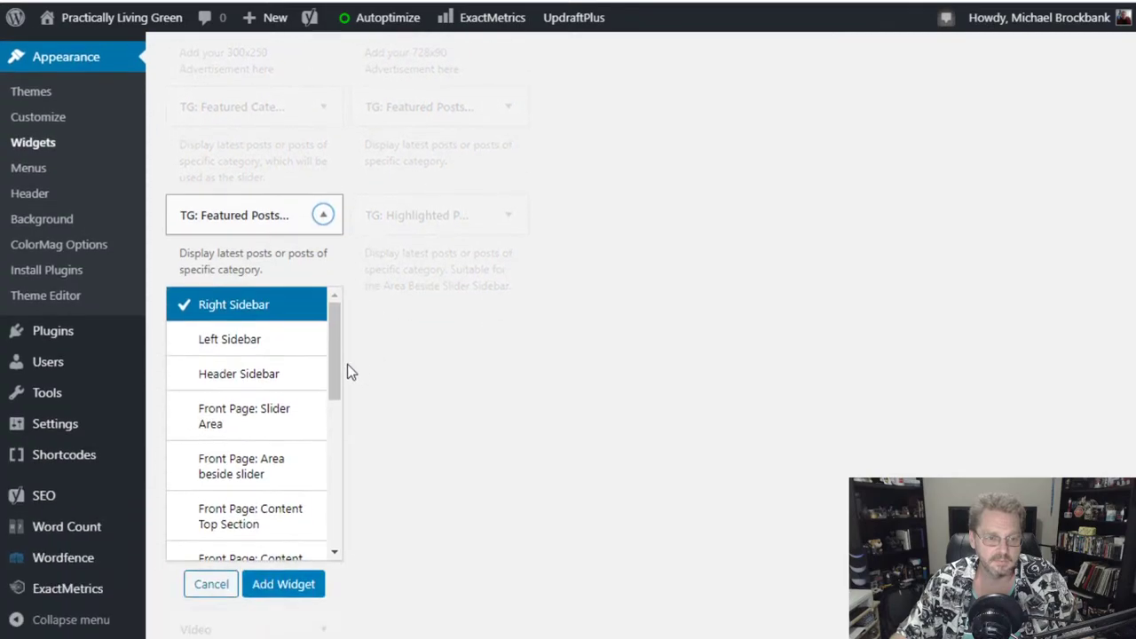
pyautogui.click(224, 218)
pyautogui.click(232, 219)
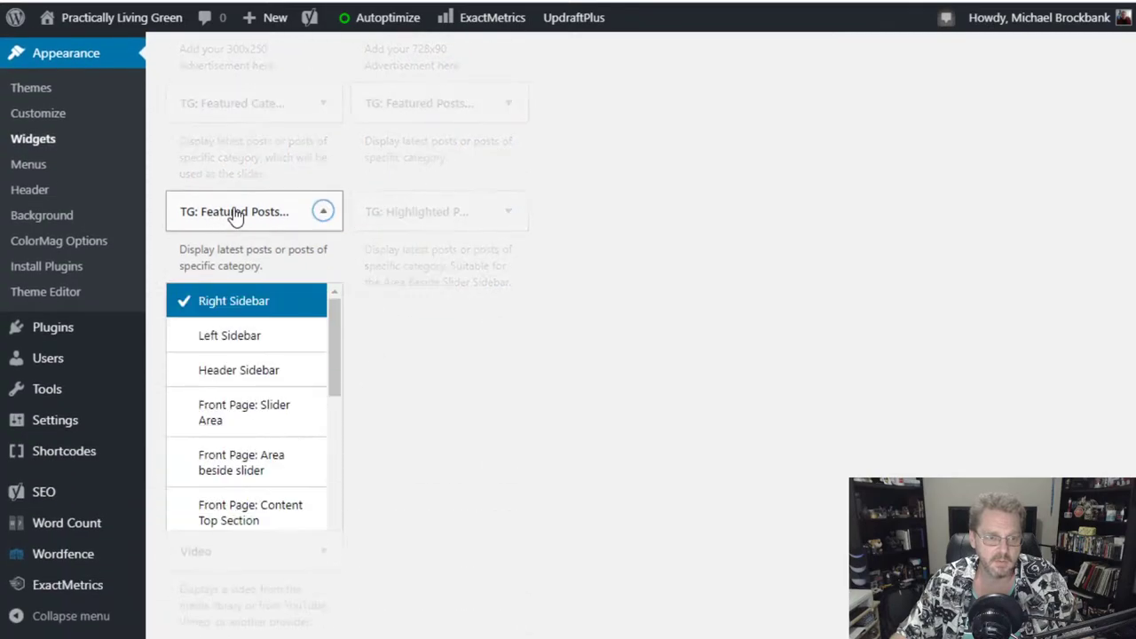
pyautogui.click(233, 219)
pyautogui.moveTo(233, 215); pyautogui.dragTo(719, 359)
pyautogui.scroll(-3, 932, 391)
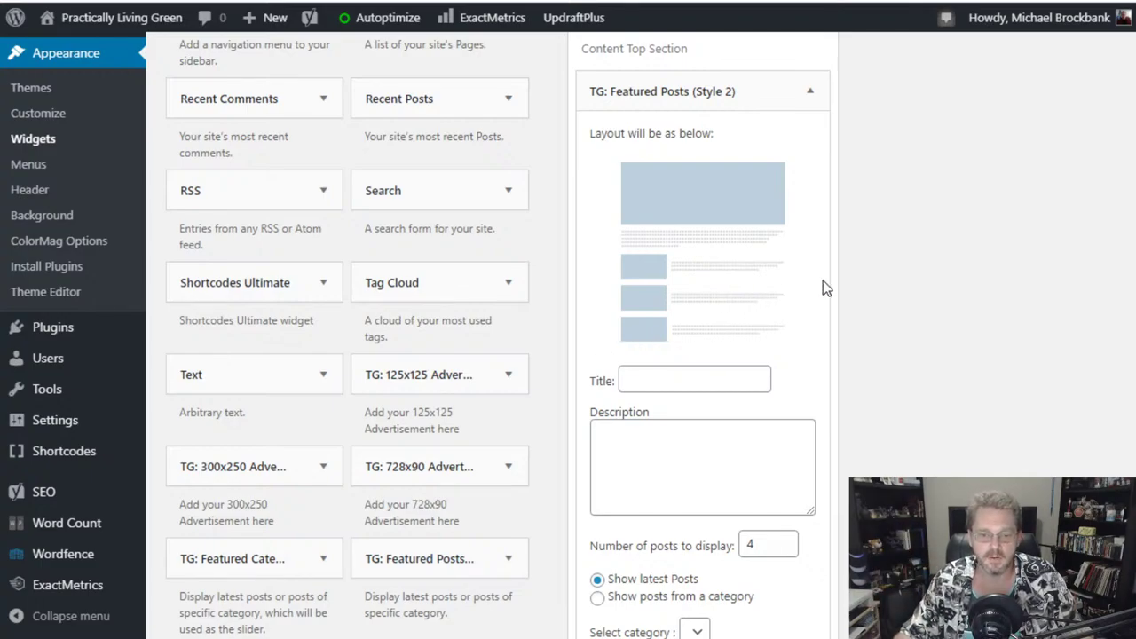
pyautogui.scroll(-2, 821, 281)
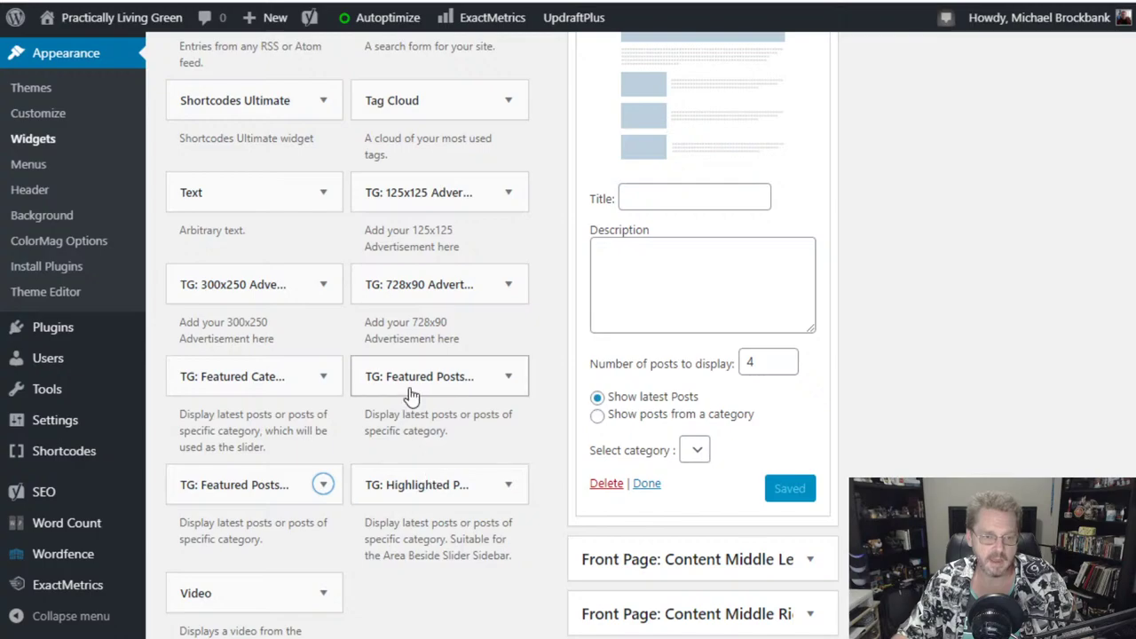
# - Add the other TG: Featured Posts style to Content Top Section and review both
pyautogui.moveTo(413, 395); pyautogui.dragTo(690, 376)
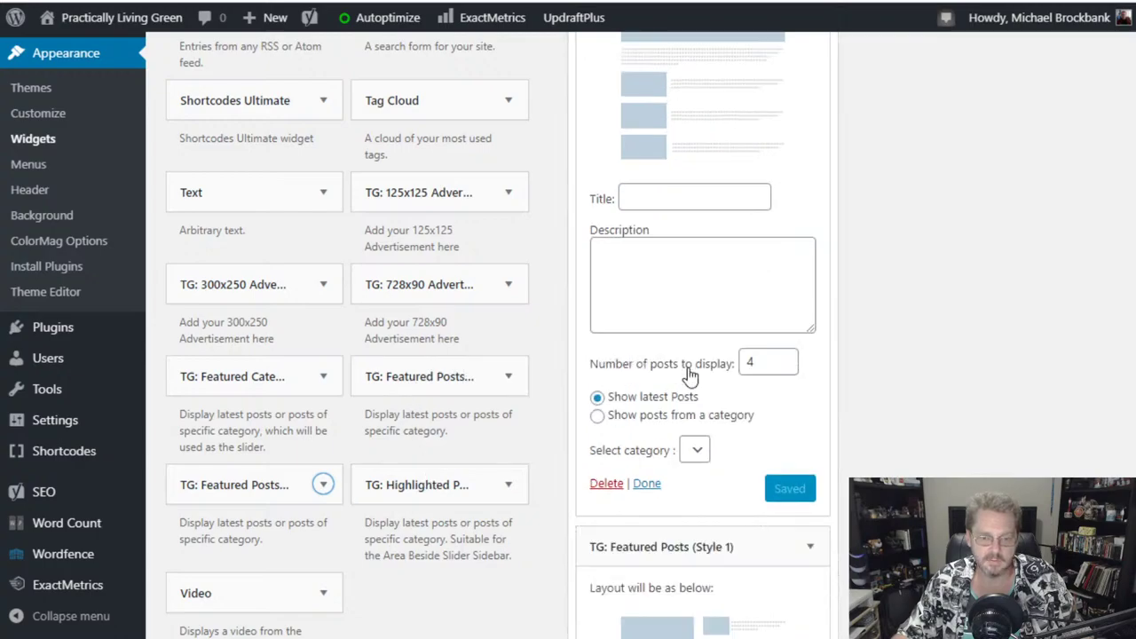
pyautogui.scroll(-5, 976, 434)
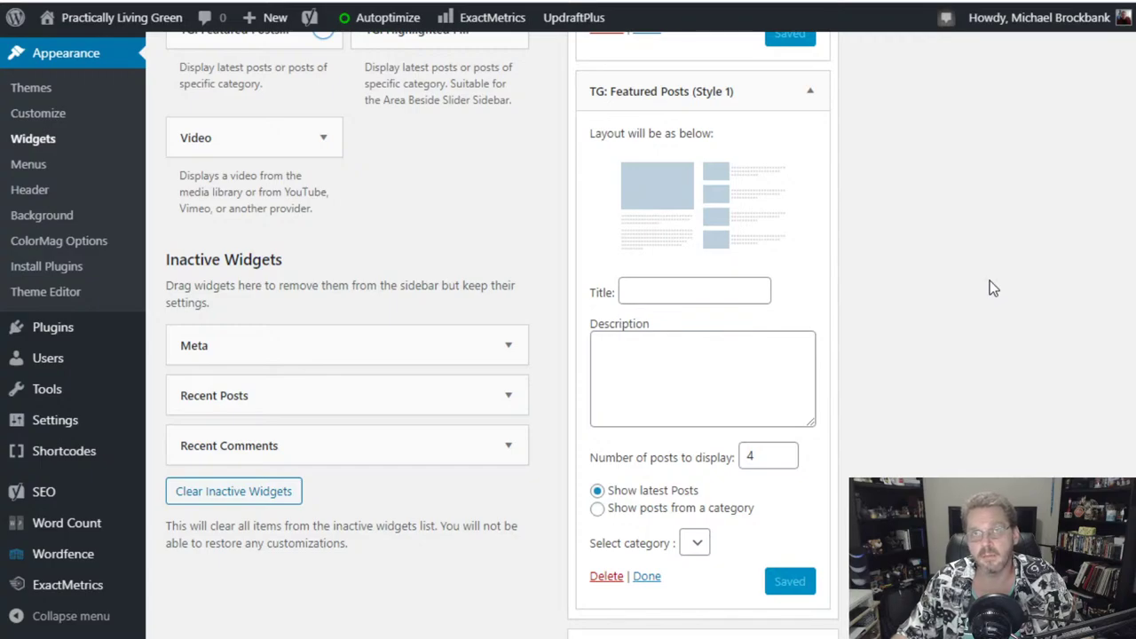
pyautogui.scroll(-2, 990, 281)
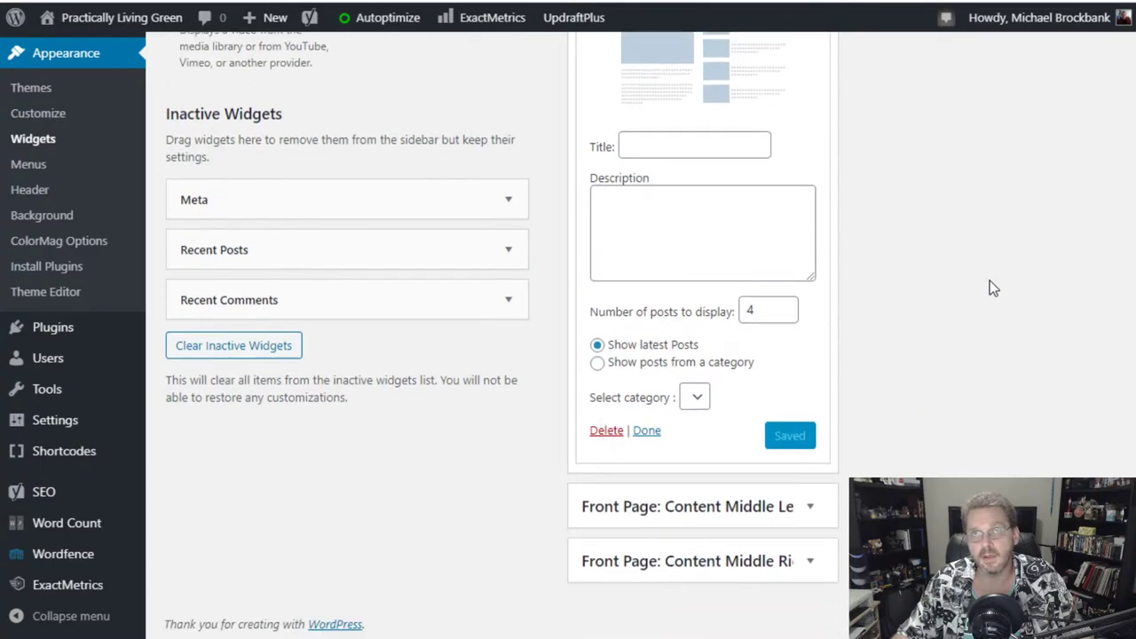
pyautogui.scroll(6, 989, 281)
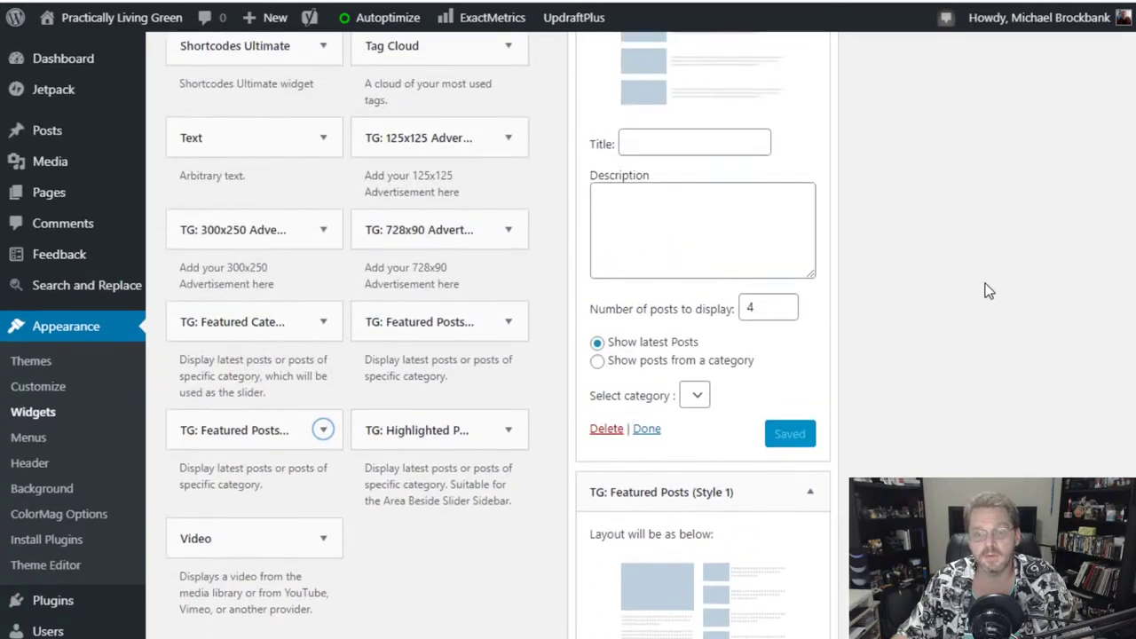
pyautogui.scroll(-5, 989, 291)
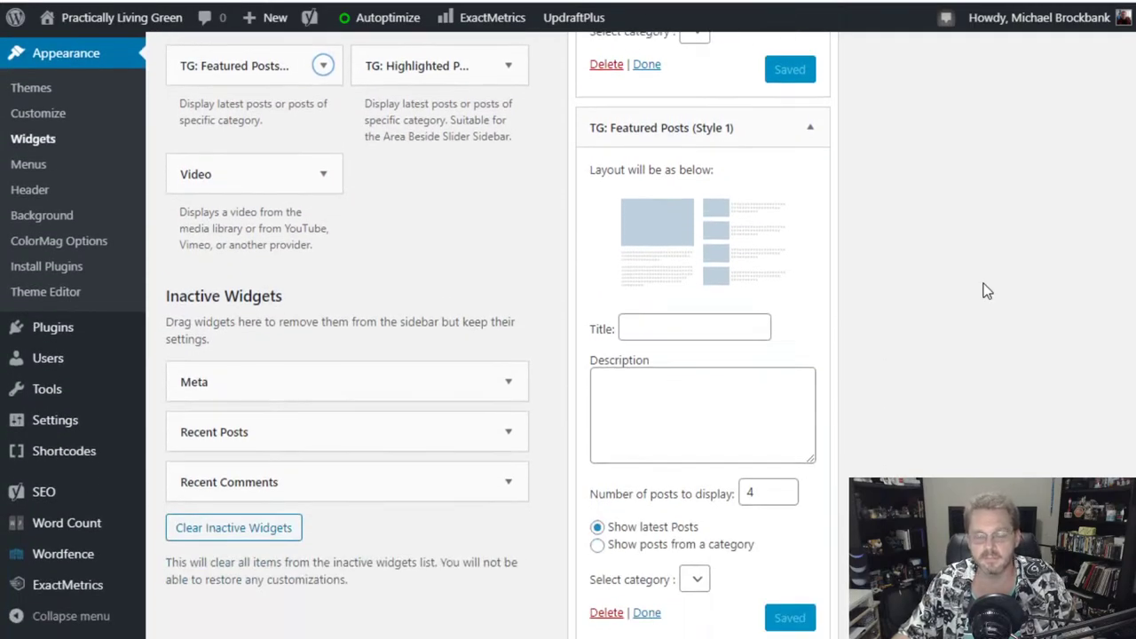
pyautogui.scroll(-1, 988, 291)
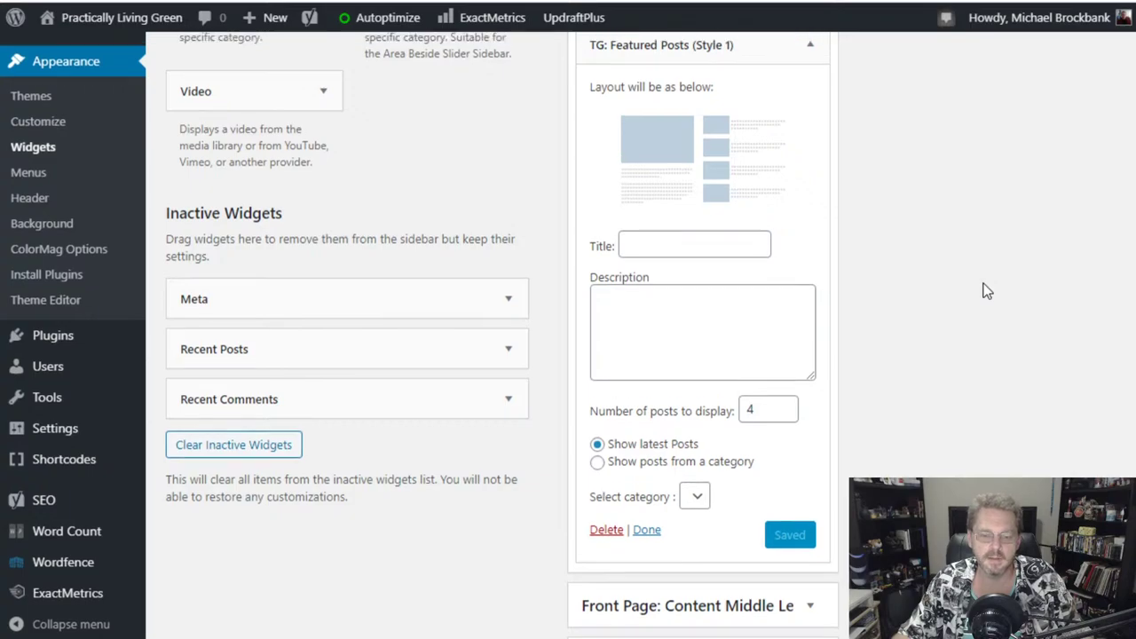
pyautogui.scroll(1, 988, 291)
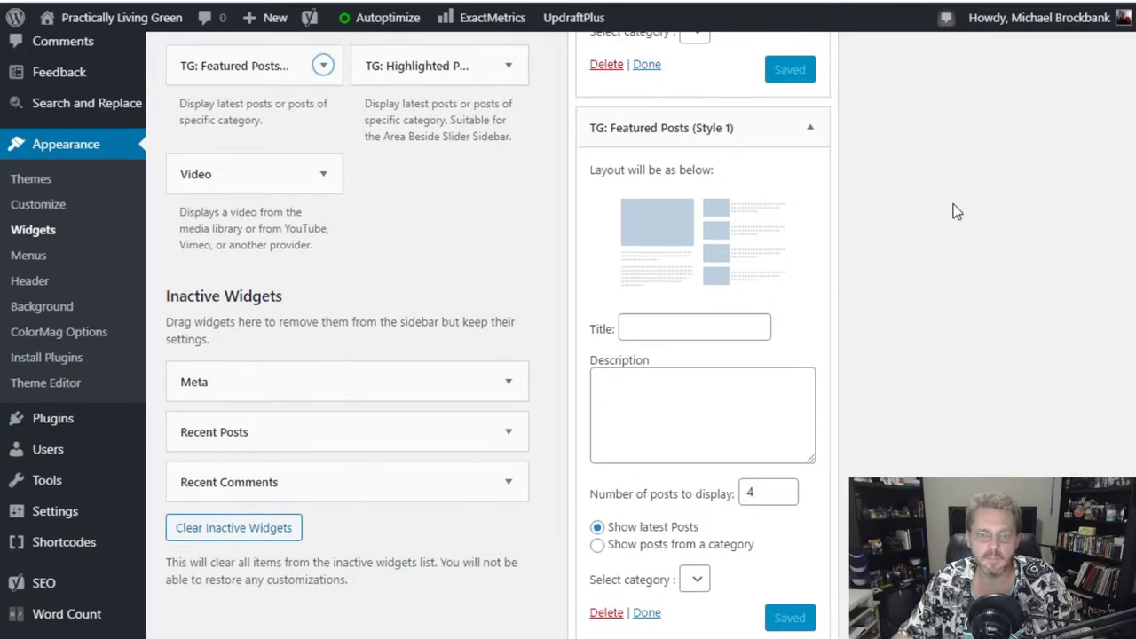
pyautogui.scroll(3, 950, 231)
pyautogui.scroll(2, 953, 355)
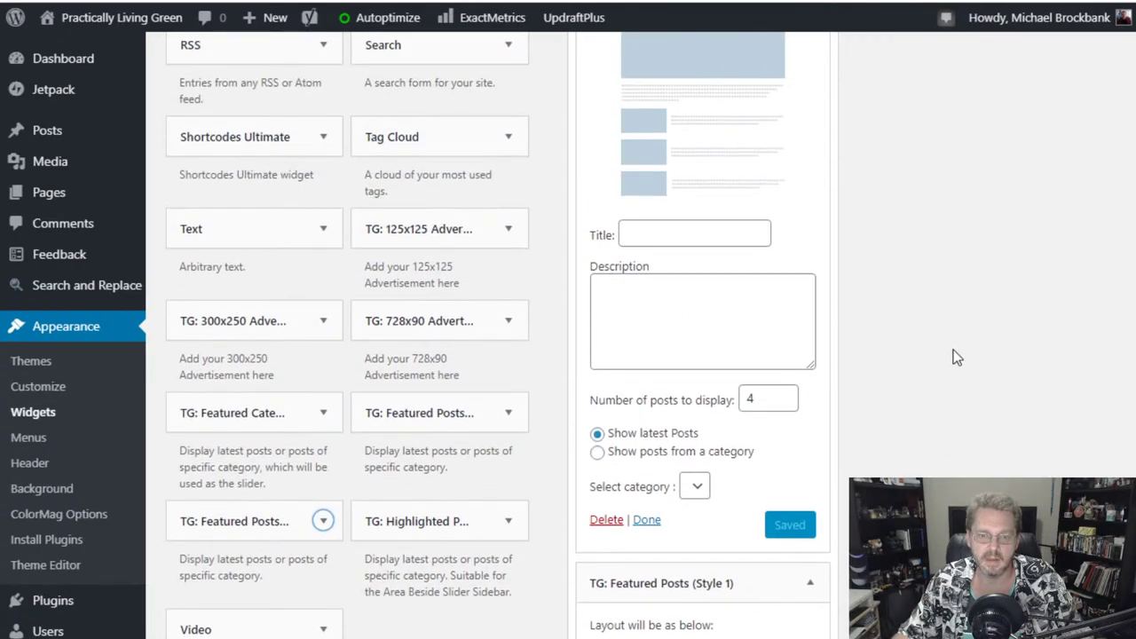
pyautogui.scroll(2, 952, 355)
# - Drag the Style 2 widget back out so only Featured Posts (Style 1) remains
pyautogui.scroll(-5, 894, 335)
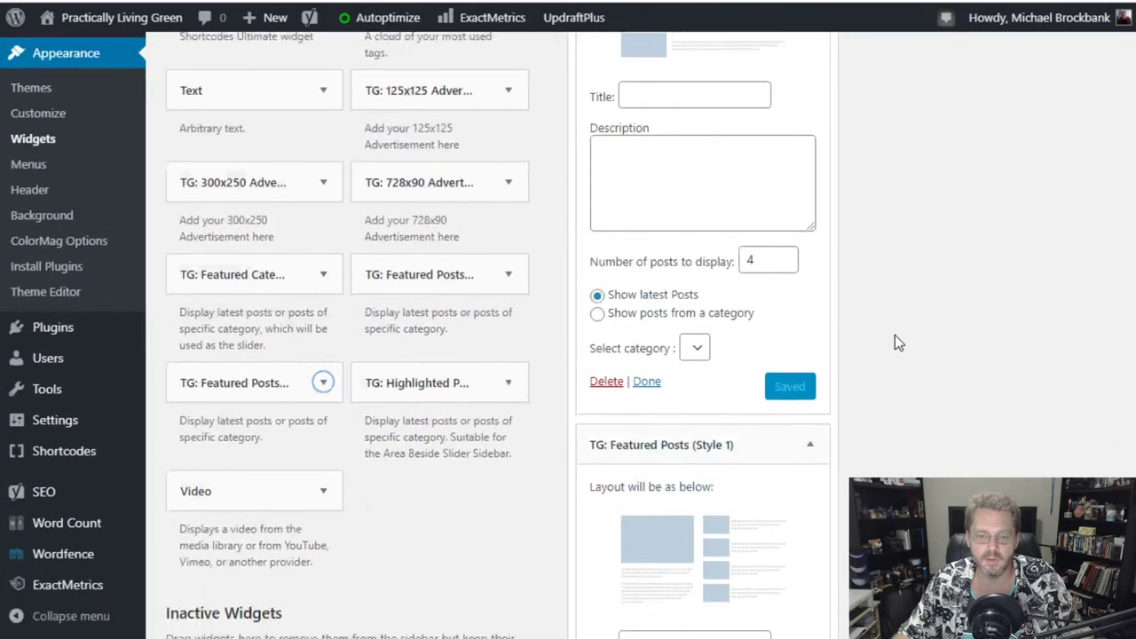
pyautogui.scroll(5, 895, 334)
pyautogui.moveTo(689, 127); pyautogui.dragTo(311, 262)
pyautogui.scroll(-4, 1065, 390)
pyautogui.scroll(7, 1031, 359)
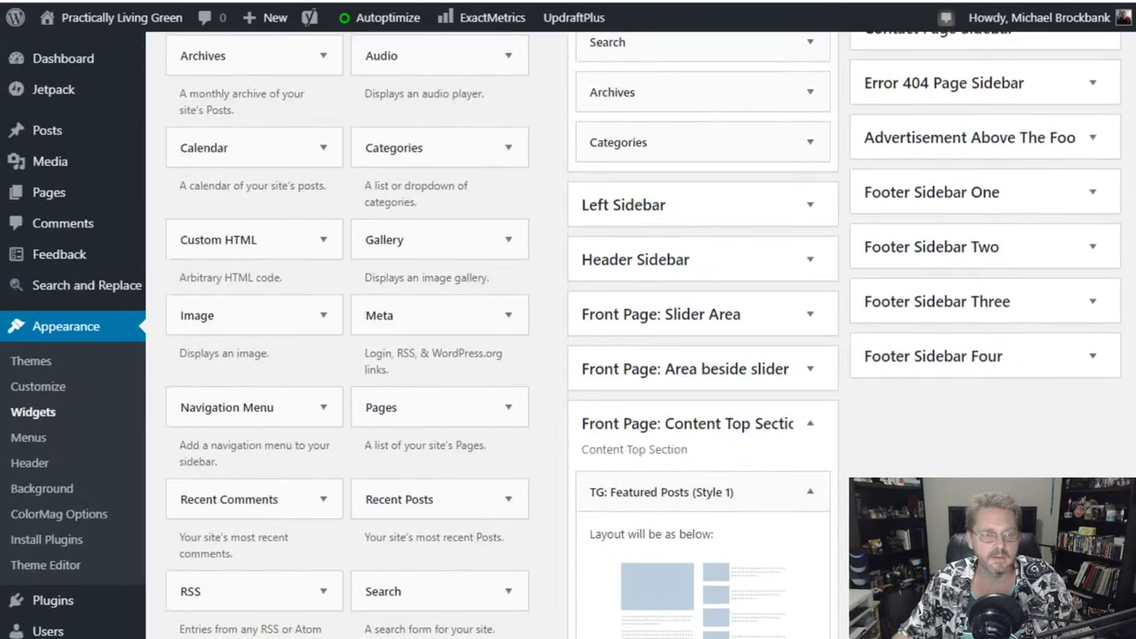
# - Open a new tab and go to the Colorado Plays site, coloradoplays.com
pyautogui.hotkey('ctrl', 't')
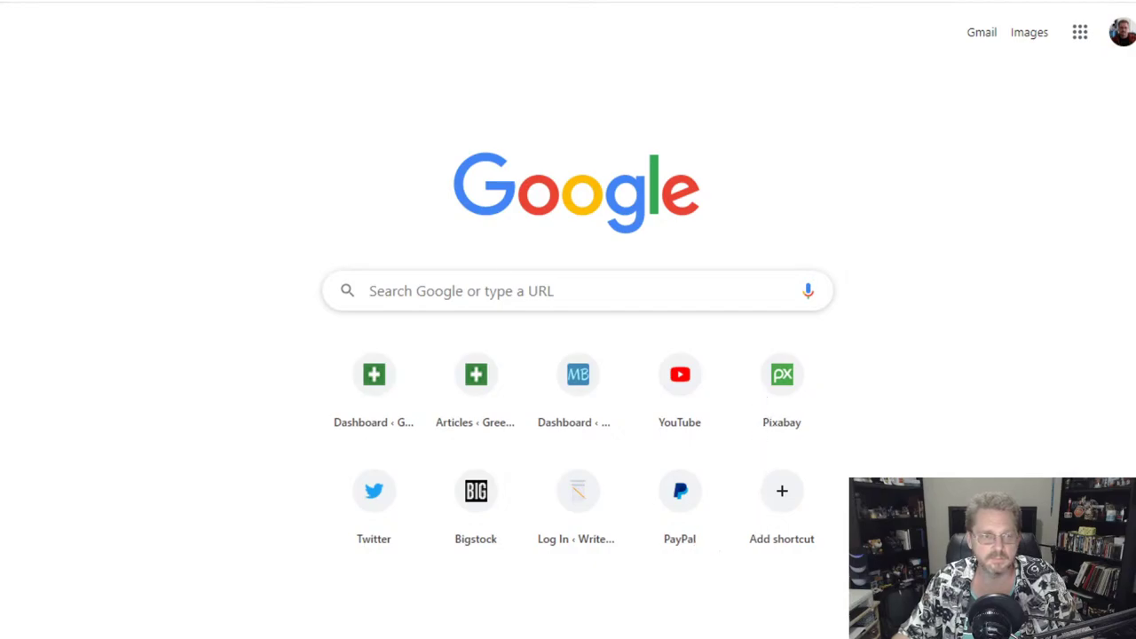
pyautogui.hotkey('ctrl', 'l')
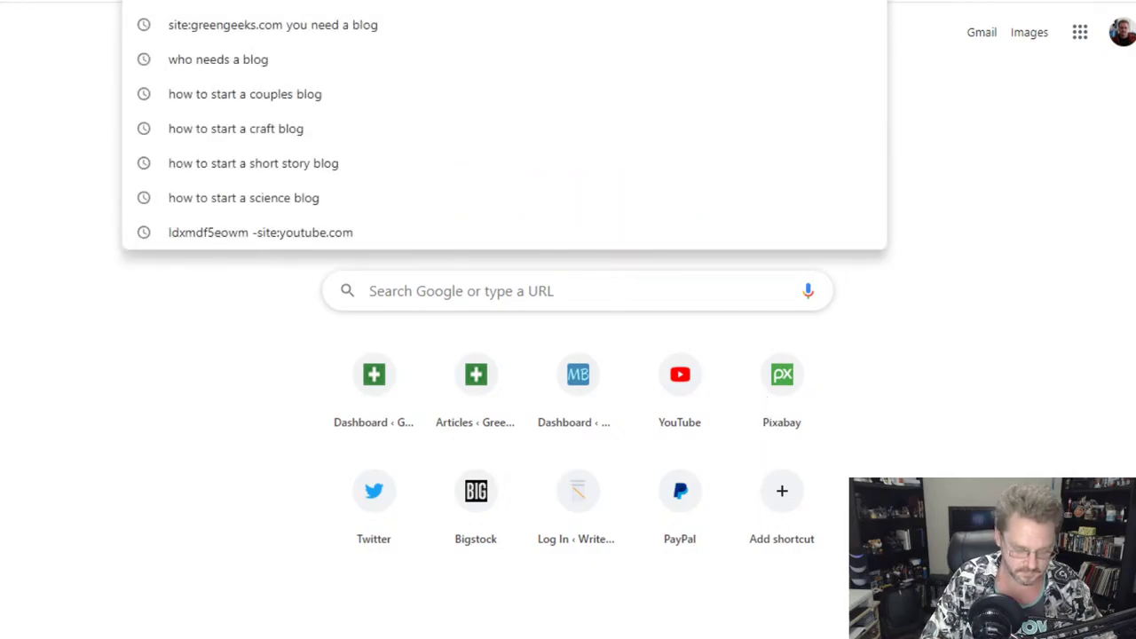
pyautogui.write('colorado')
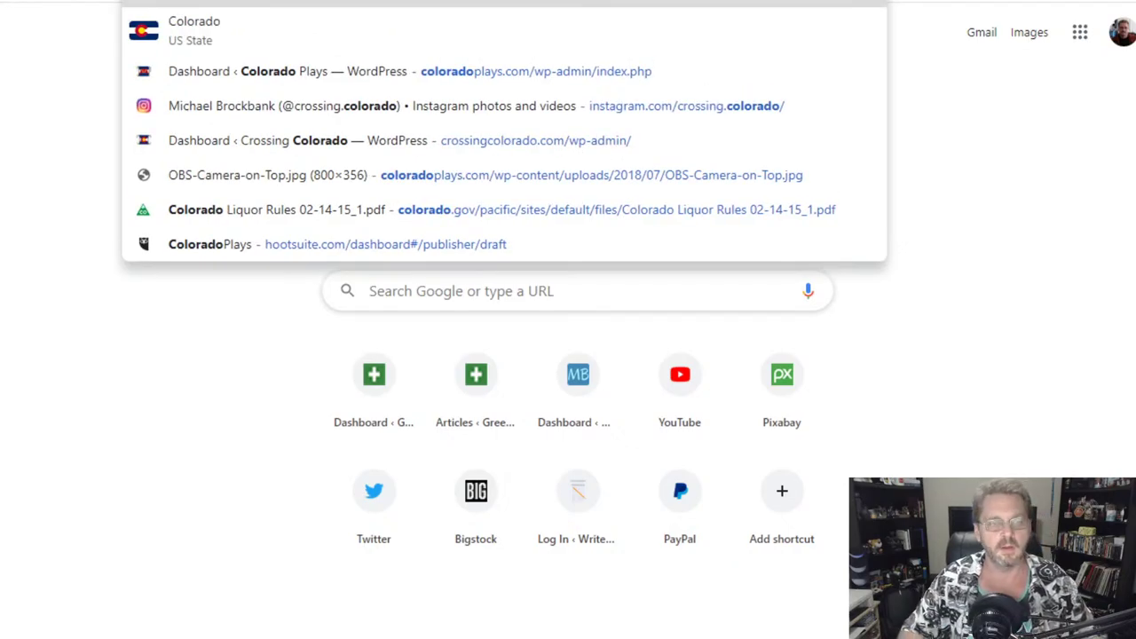
pyautogui.press('Escape')
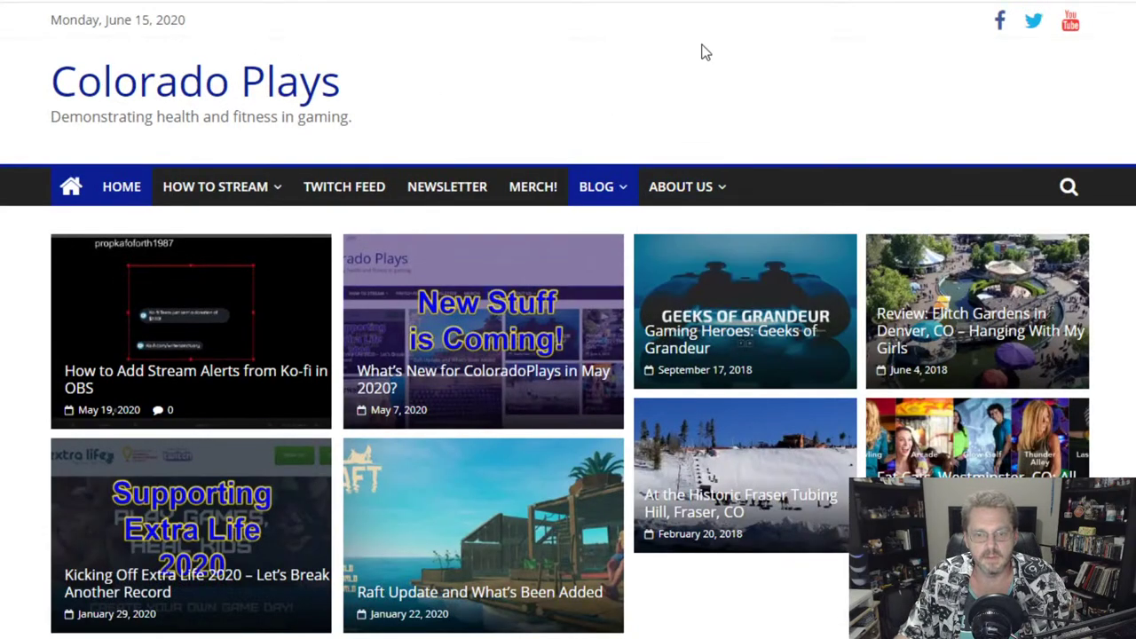
pyautogui.scroll(-2, 701, 52)
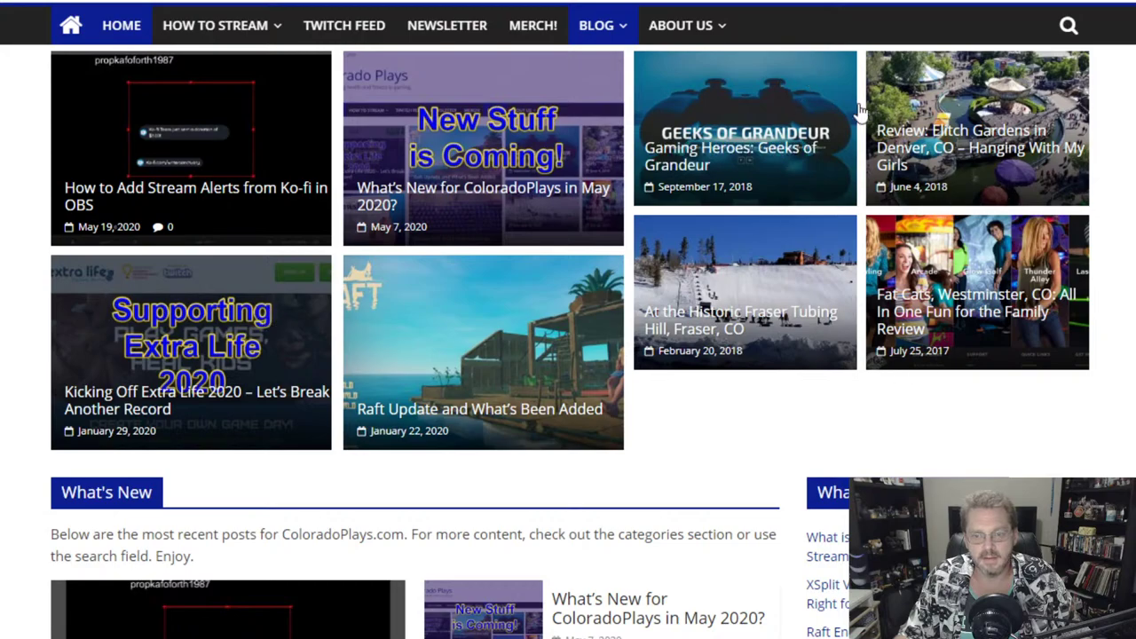
pyautogui.scroll(-5, 781, 465)
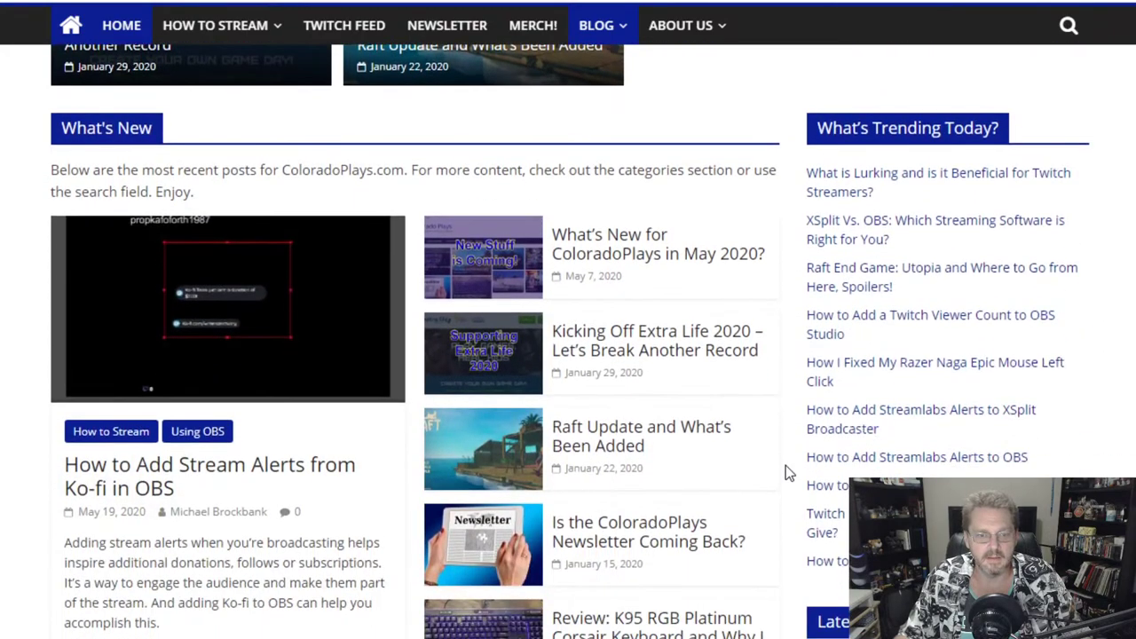
pyautogui.scroll(1, 529, 376)
pyautogui.scroll(-1, 529, 377)
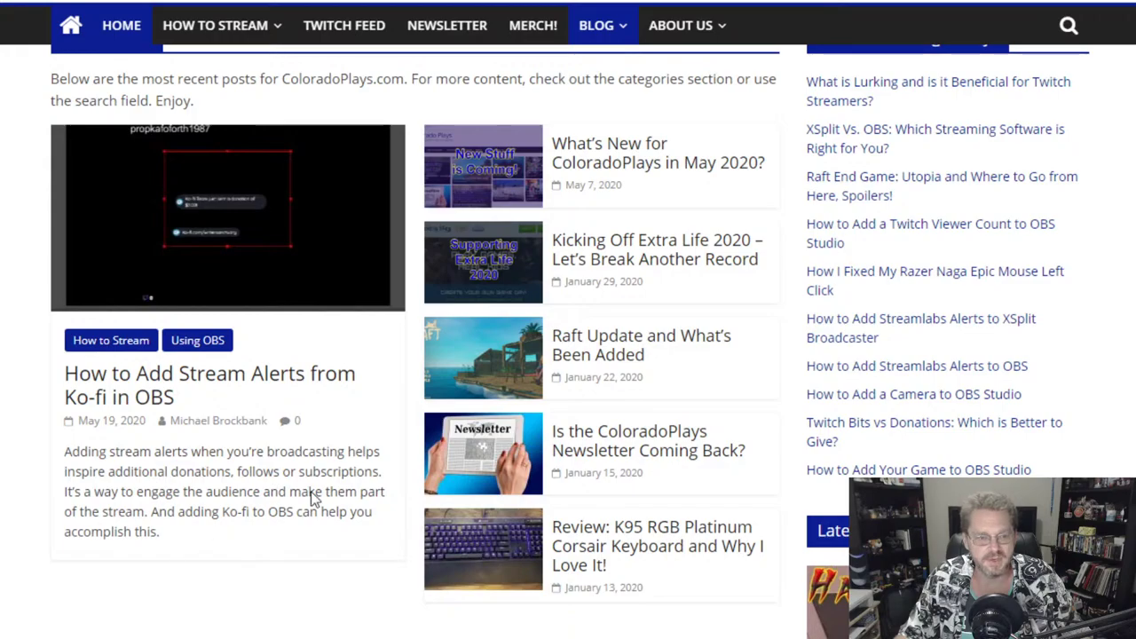
pyautogui.scroll(-7, 337, 514)
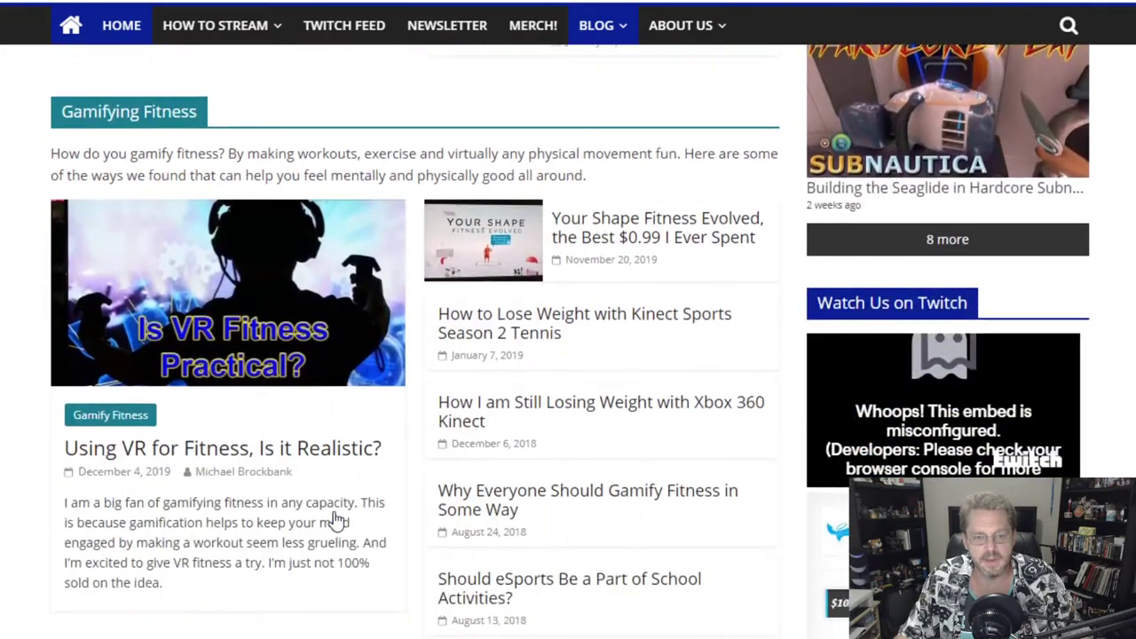
pyautogui.scroll(7, 336, 521)
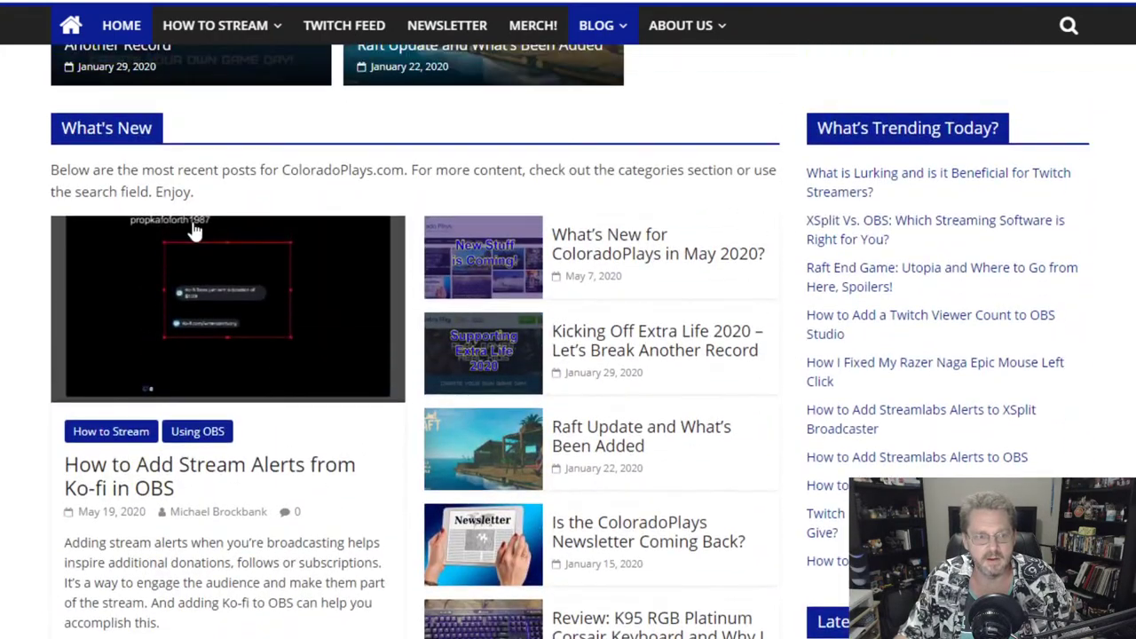
pyautogui.moveTo(64, 127); pyautogui.dragTo(160, 126)
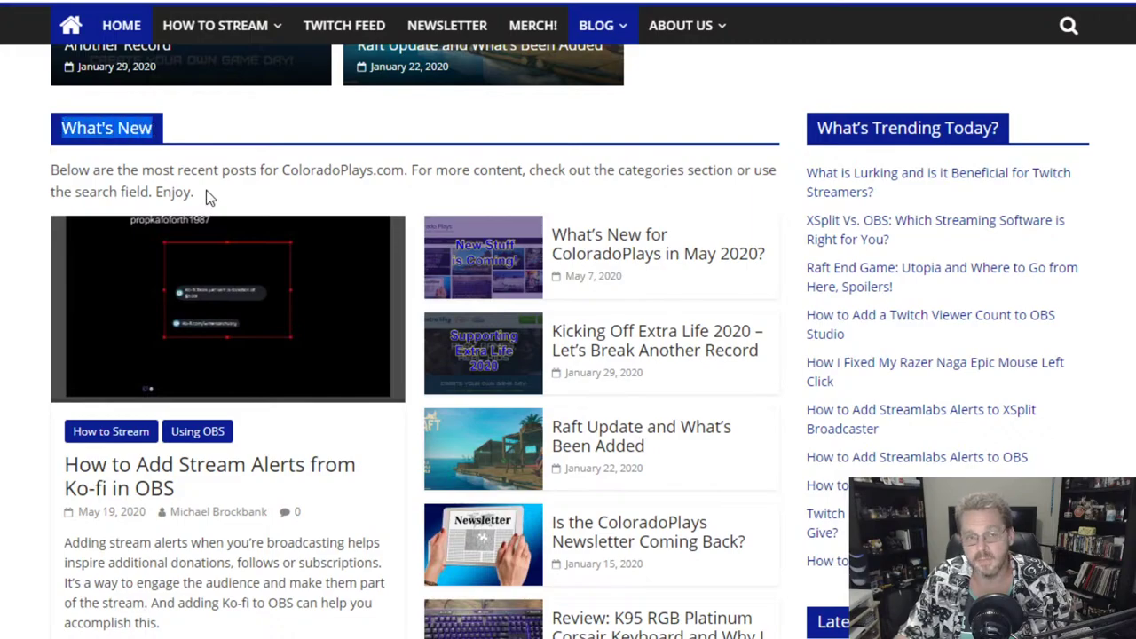
pyautogui.scroll(-8, 254, 461)
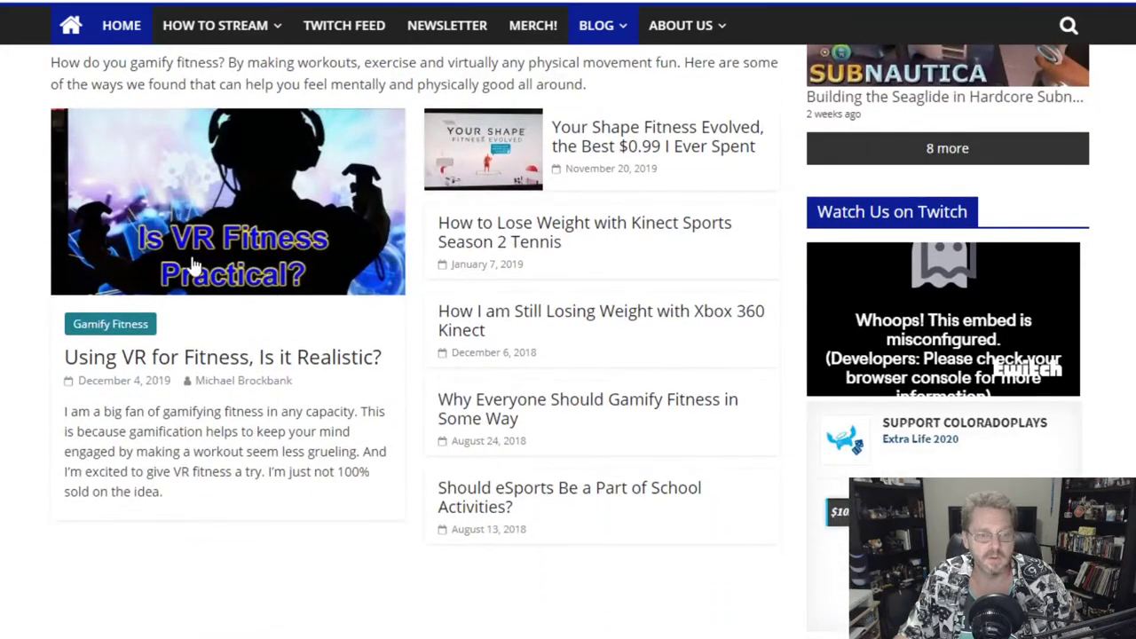
pyautogui.scroll(1, 194, 264)
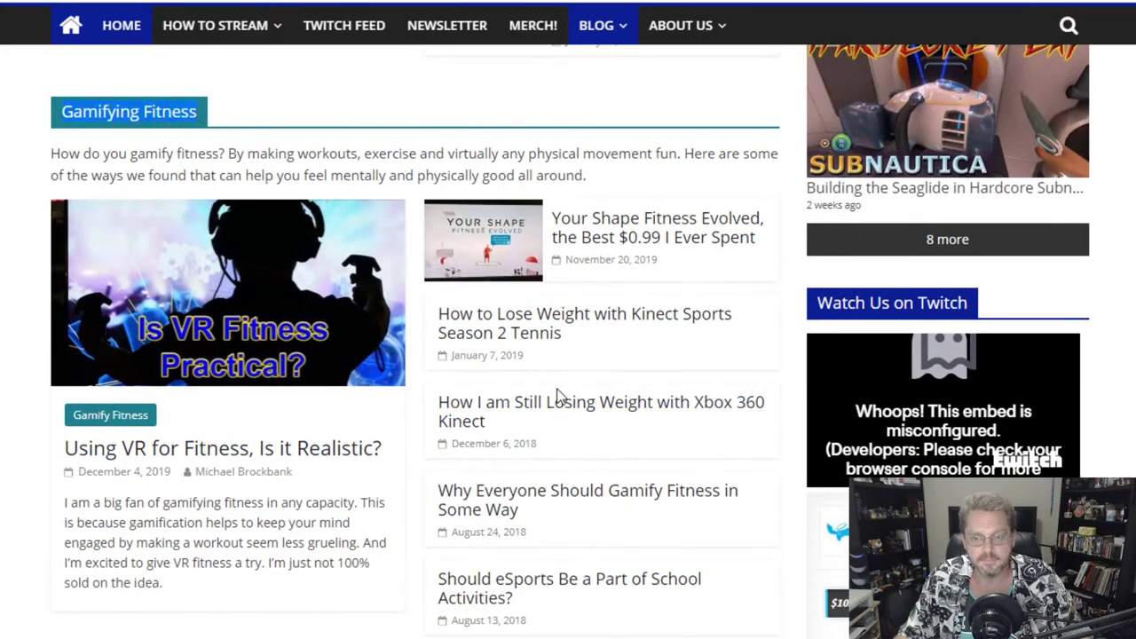
pyautogui.scroll(-1, 559, 396)
pyautogui.scroll(-7, 559, 397)
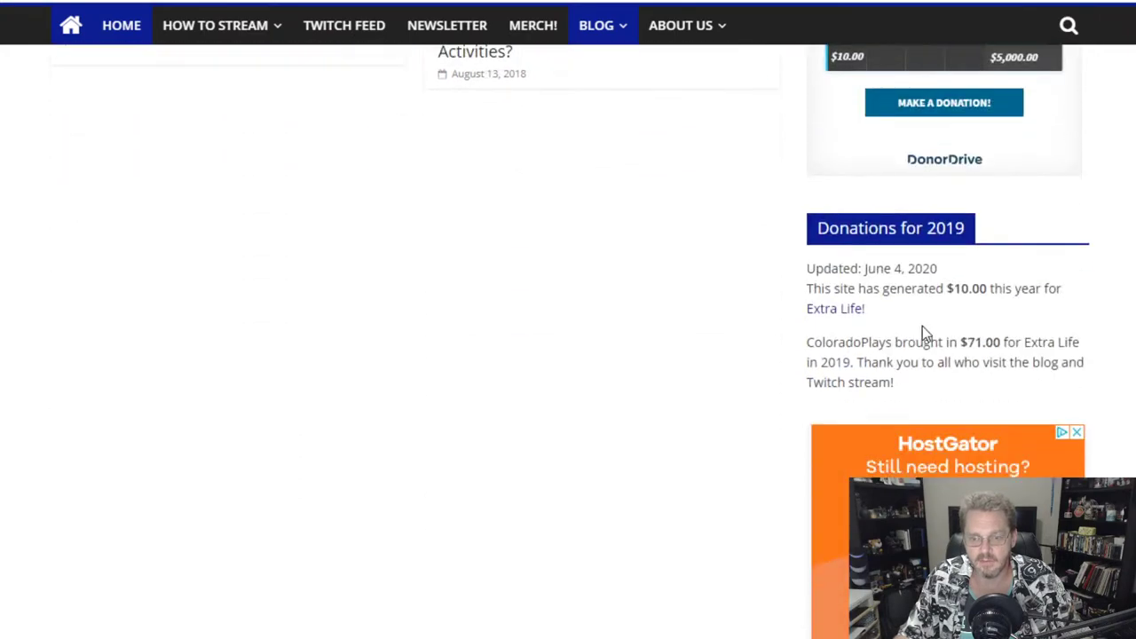
pyautogui.scroll(20, 744, 357)
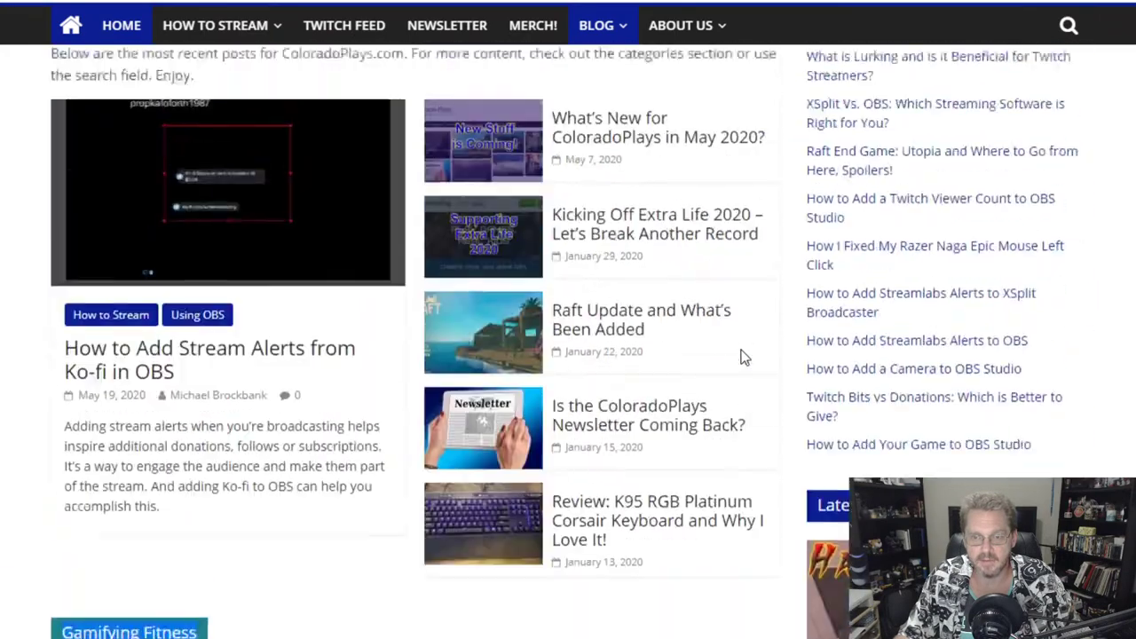
pyautogui.scroll(4, 744, 357)
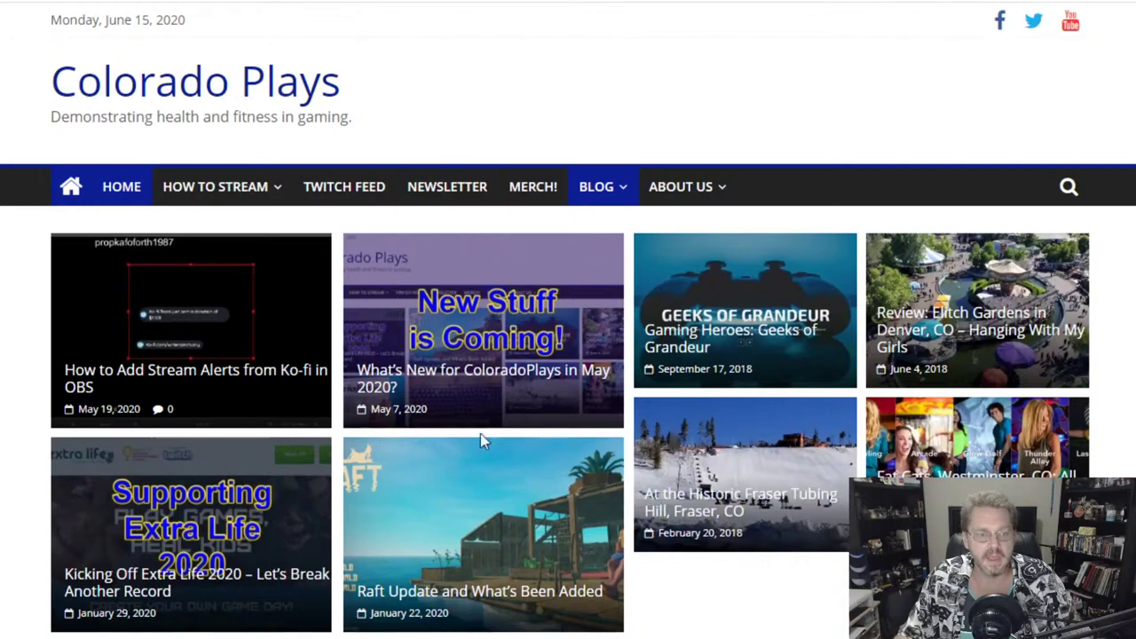
pyautogui.scroll(-1, 869, 129)
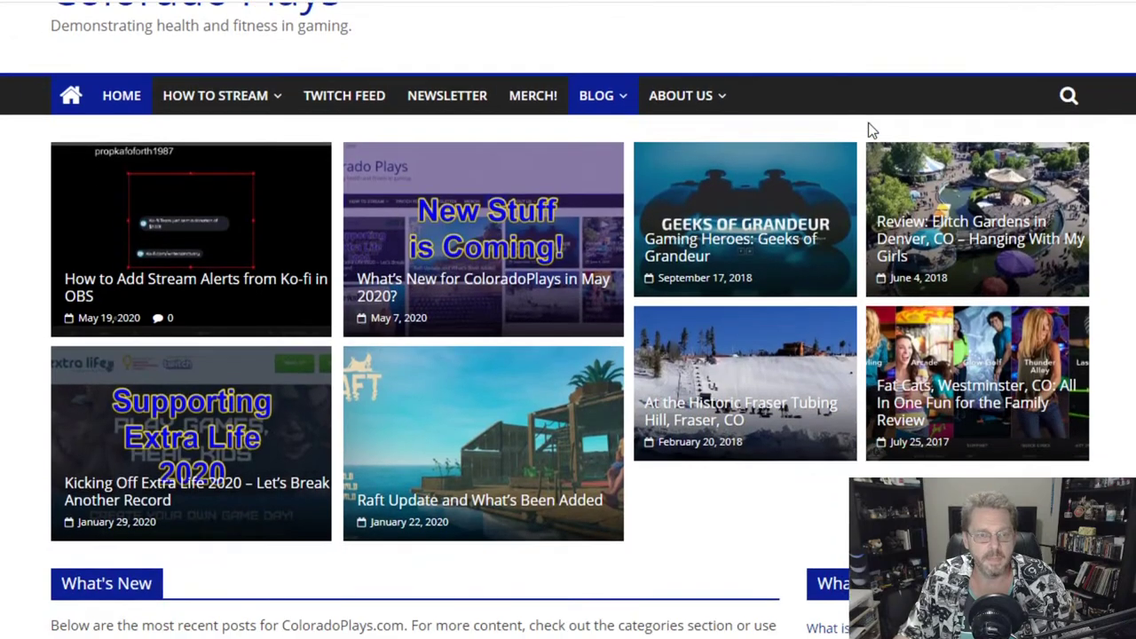
pyautogui.scroll(1, 869, 129)
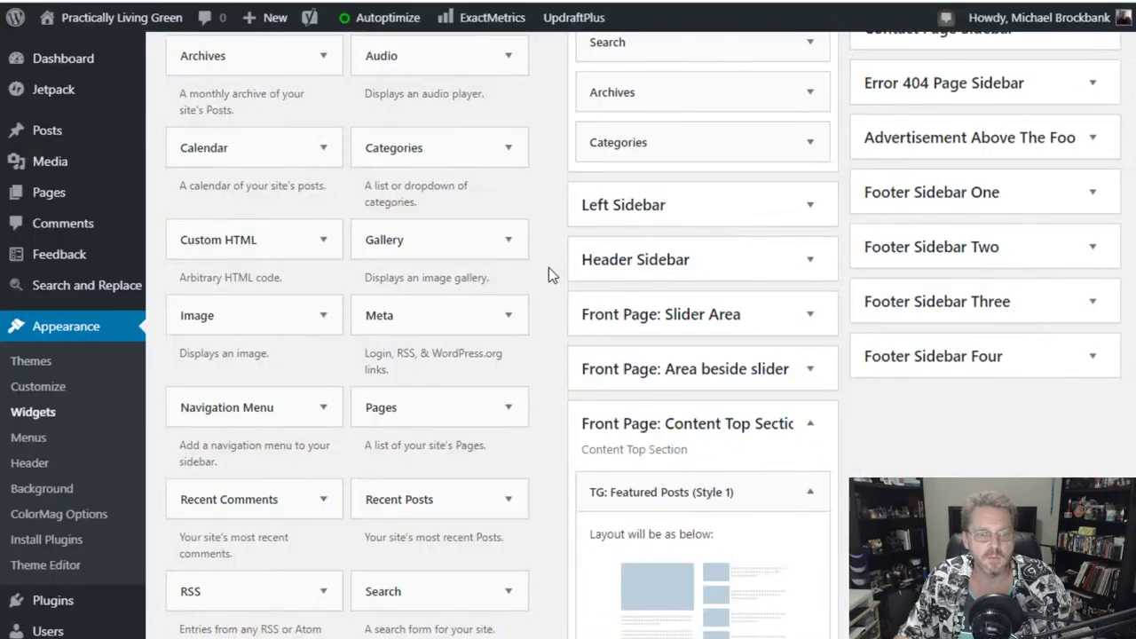
# - Title the Featured Posts widget 'What's New' and save it
pyautogui.scroll(2, 548, 267)
pyautogui.scroll(-8, 549, 268)
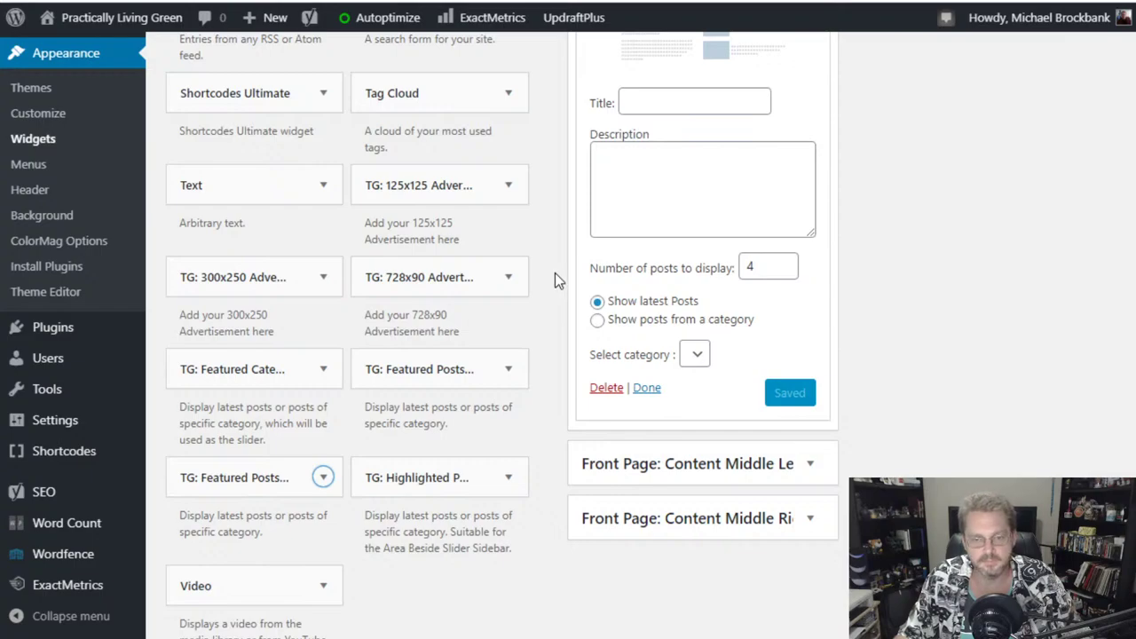
pyautogui.scroll(5, 552, 276)
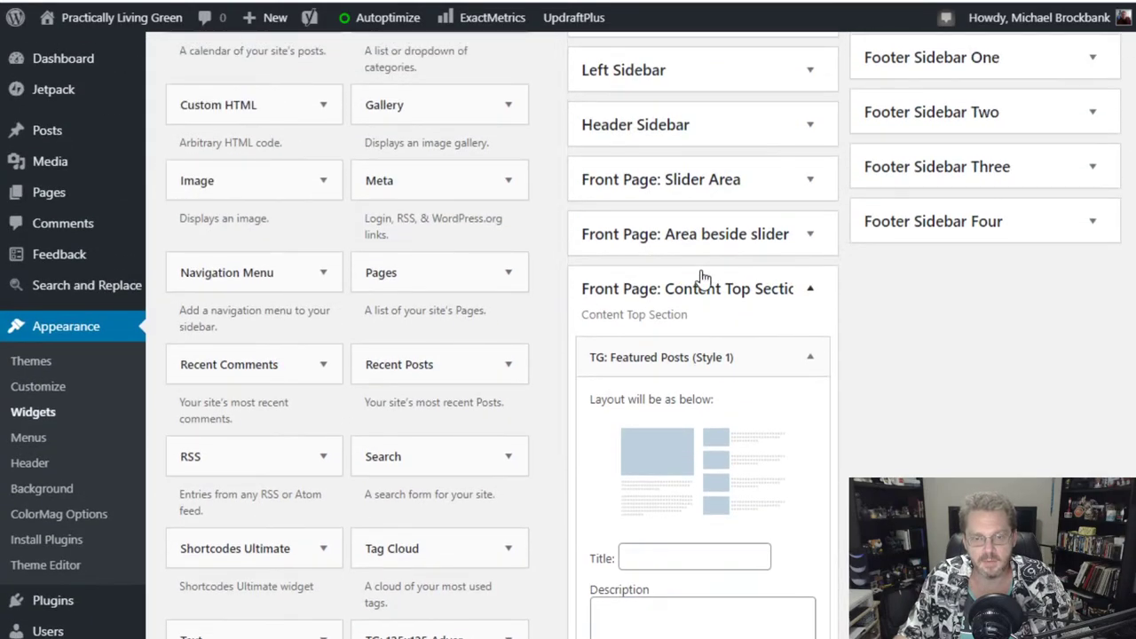
pyautogui.scroll(-3, 1017, 385)
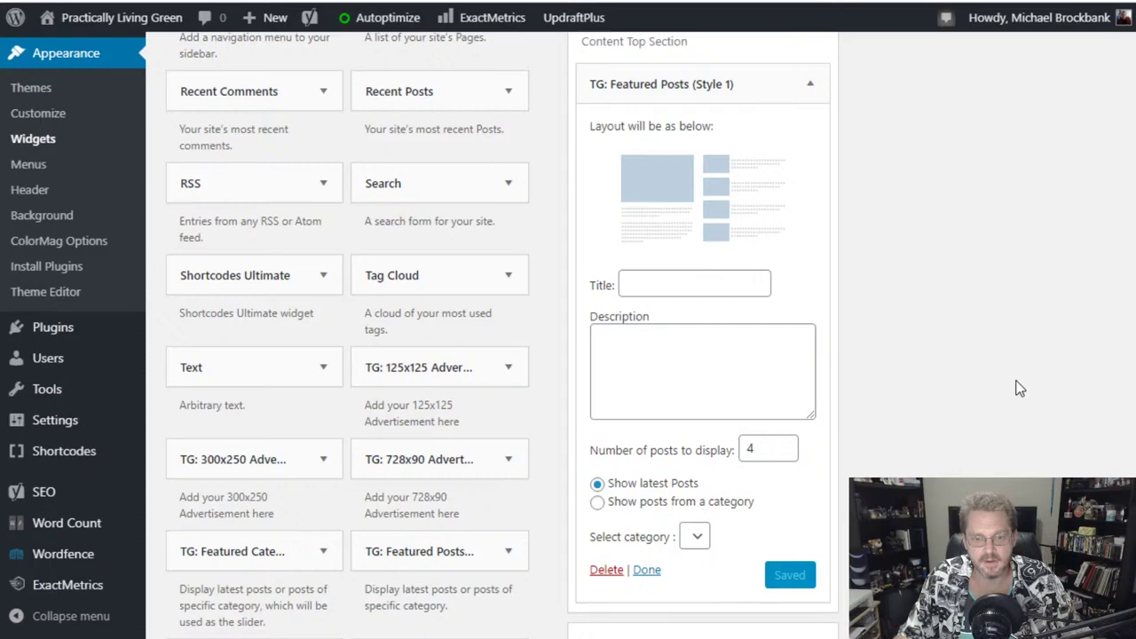
pyautogui.scroll(1, 986, 421)
pyautogui.scroll(-2, 987, 417)
pyautogui.scroll(2, 987, 412)
pyautogui.click(675, 371)
pyautogui.write("What's New")
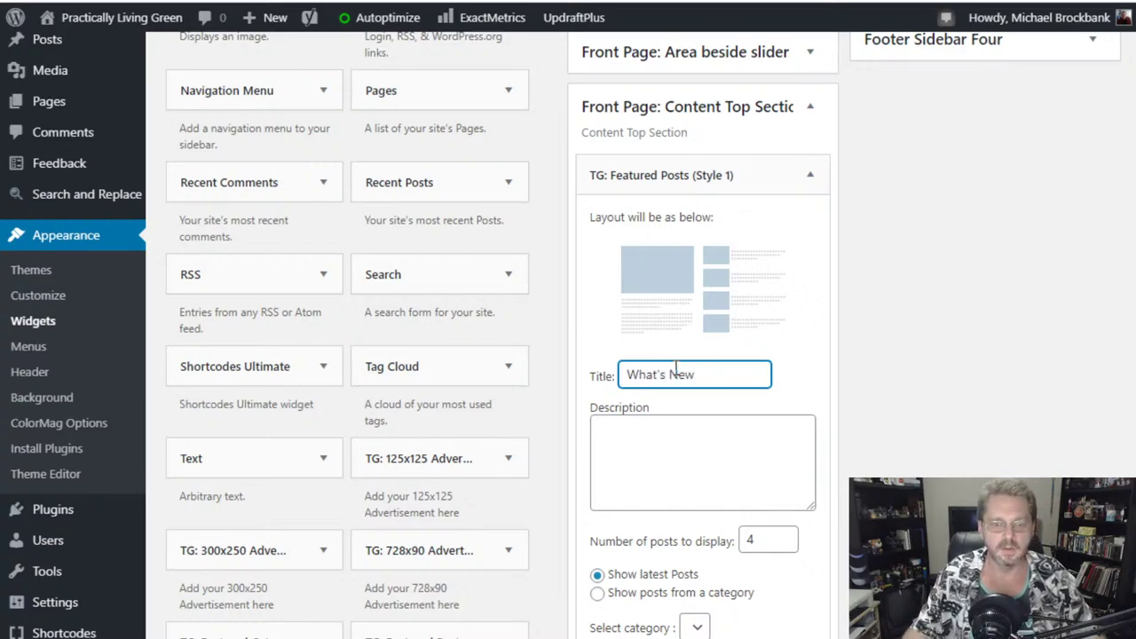
pyautogui.scroll(-3, 701, 372)
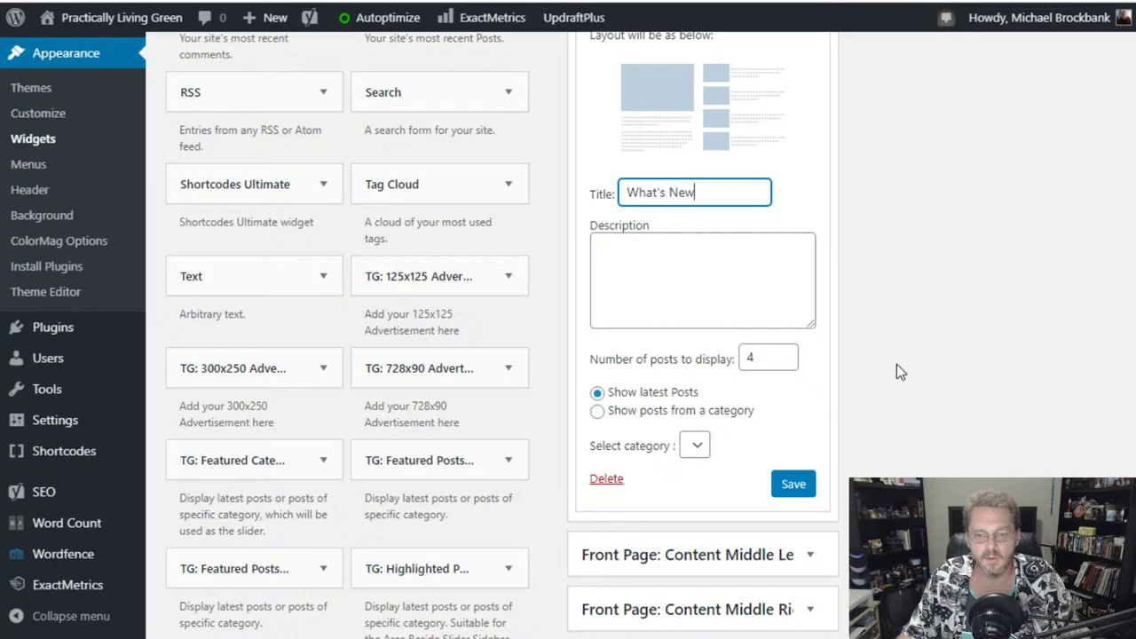
pyautogui.click(792, 488)
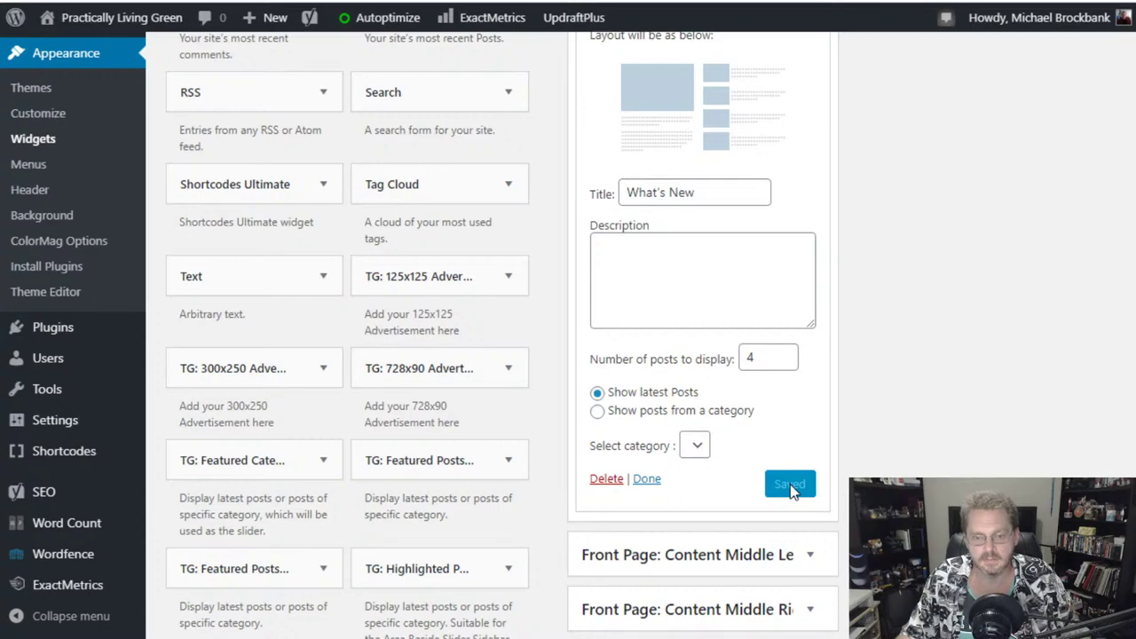
# - Collapse the Content Top Section widget area
pyautogui.scroll(2, 903, 350)
pyautogui.scroll(-3, 902, 350)
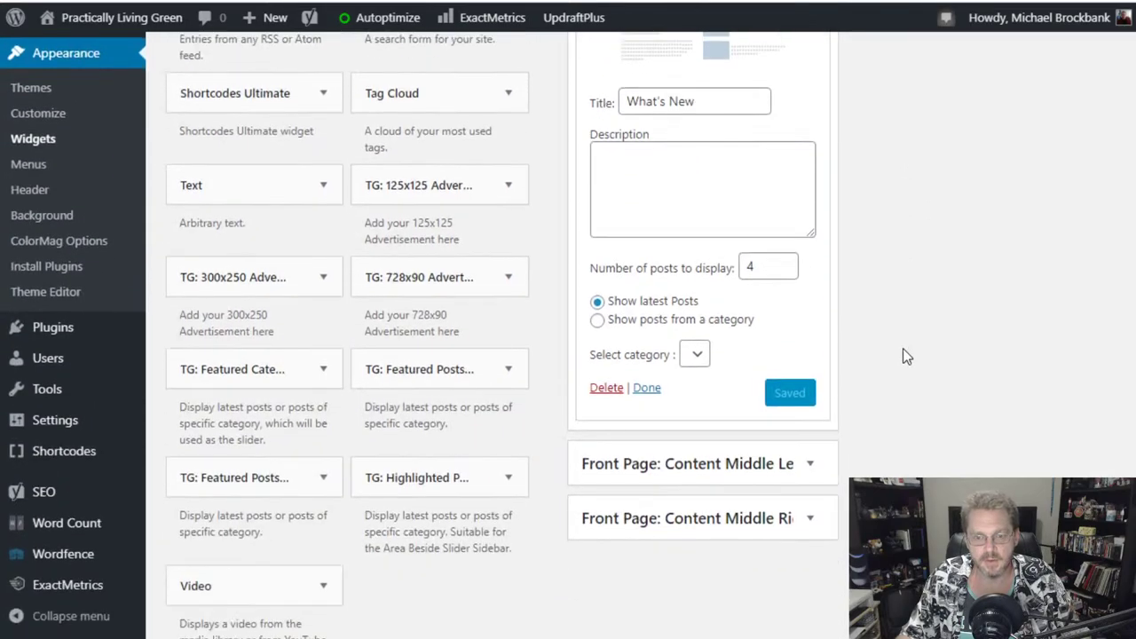
pyautogui.scroll(1, 958, 280)
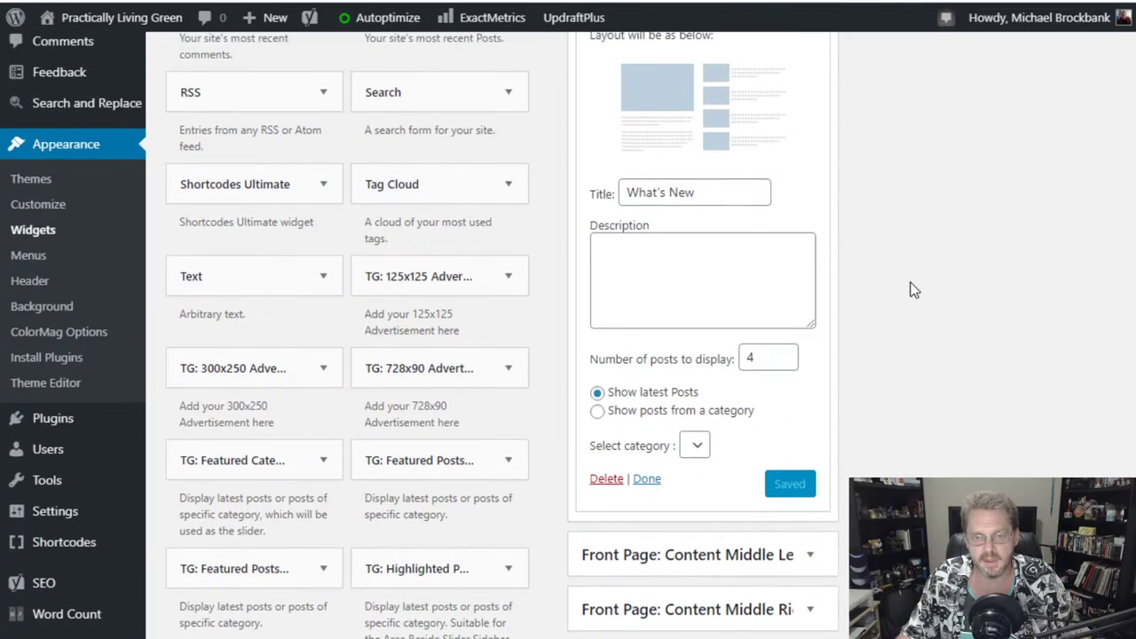
pyautogui.scroll(-2, 949, 390)
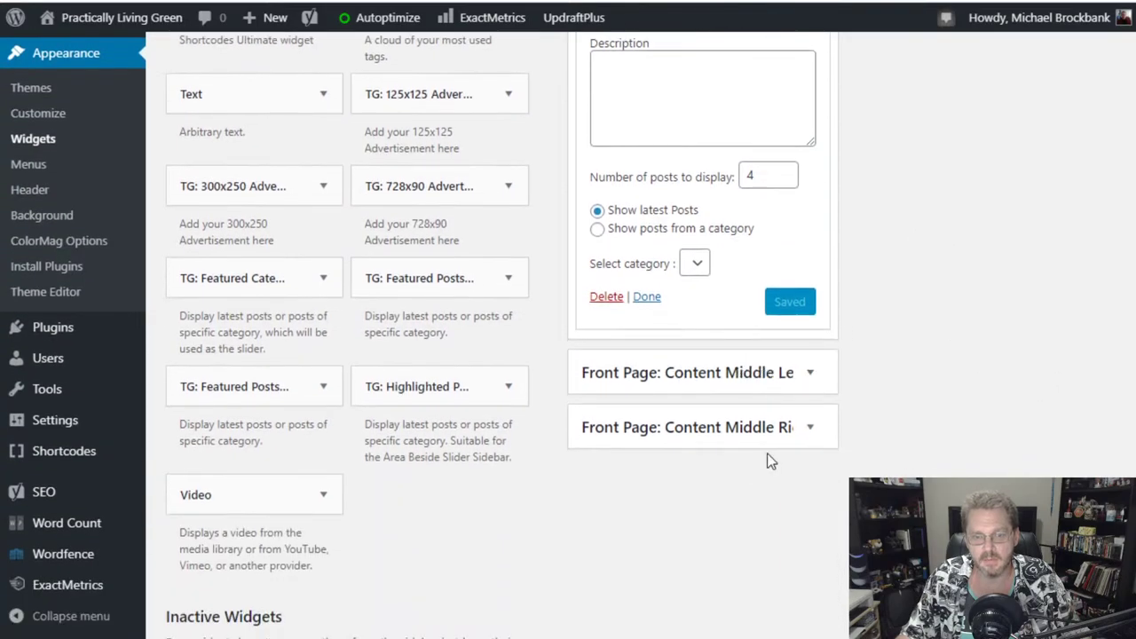
pyautogui.scroll(3, 974, 244)
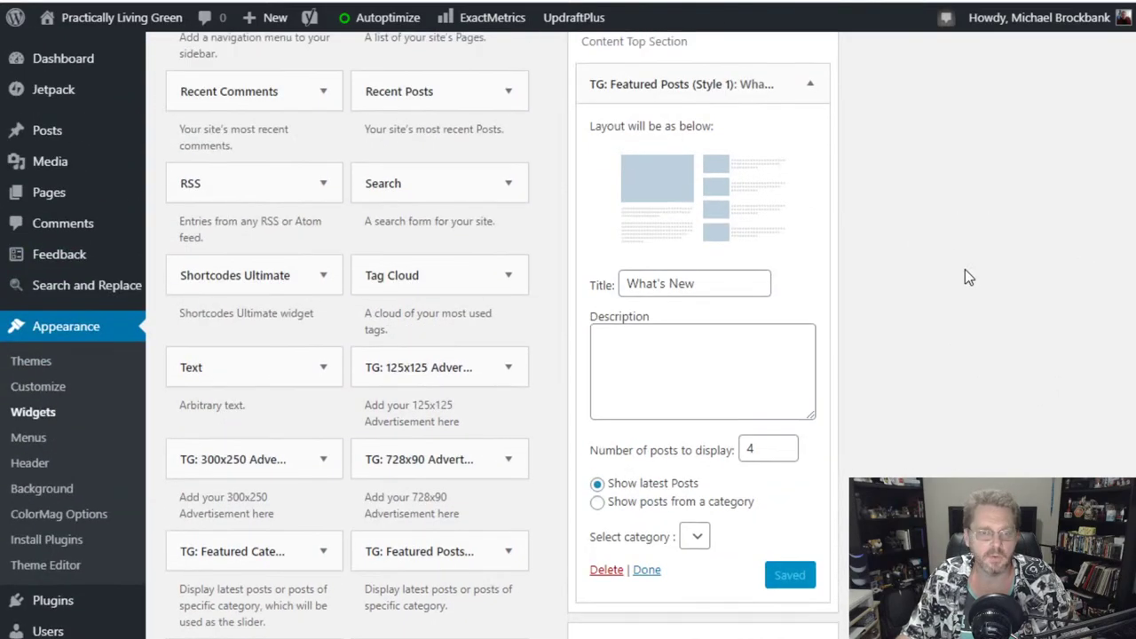
pyautogui.scroll(3, 964, 269)
pyautogui.click(743, 297)
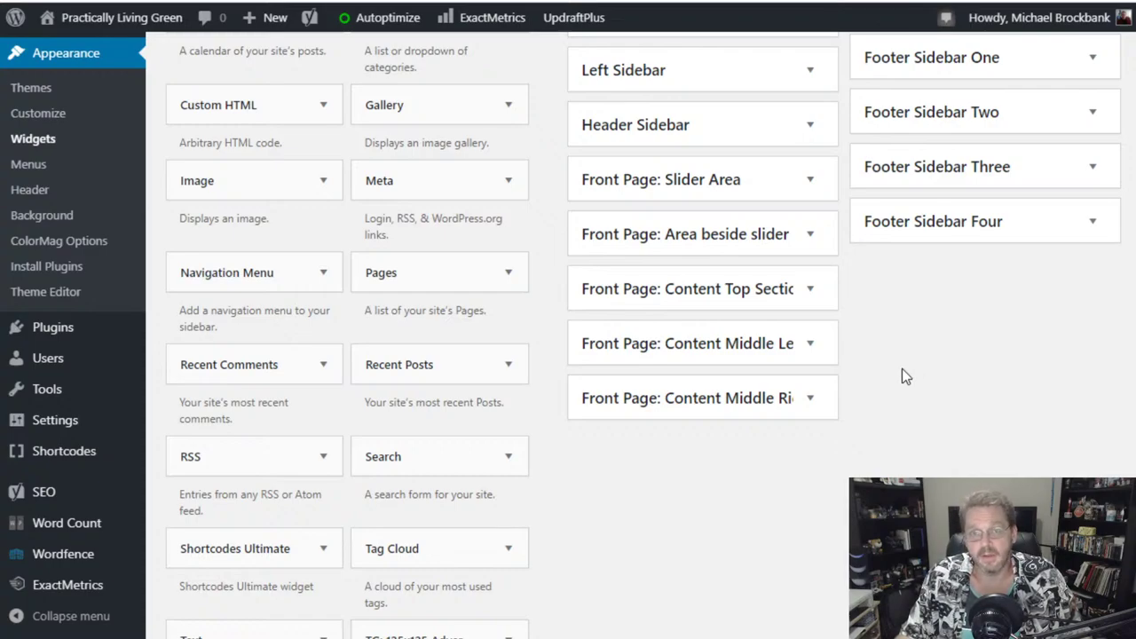
# - Launch the live theme Customizer from the Widgets page
pyautogui.scroll(-6, 698, 502)
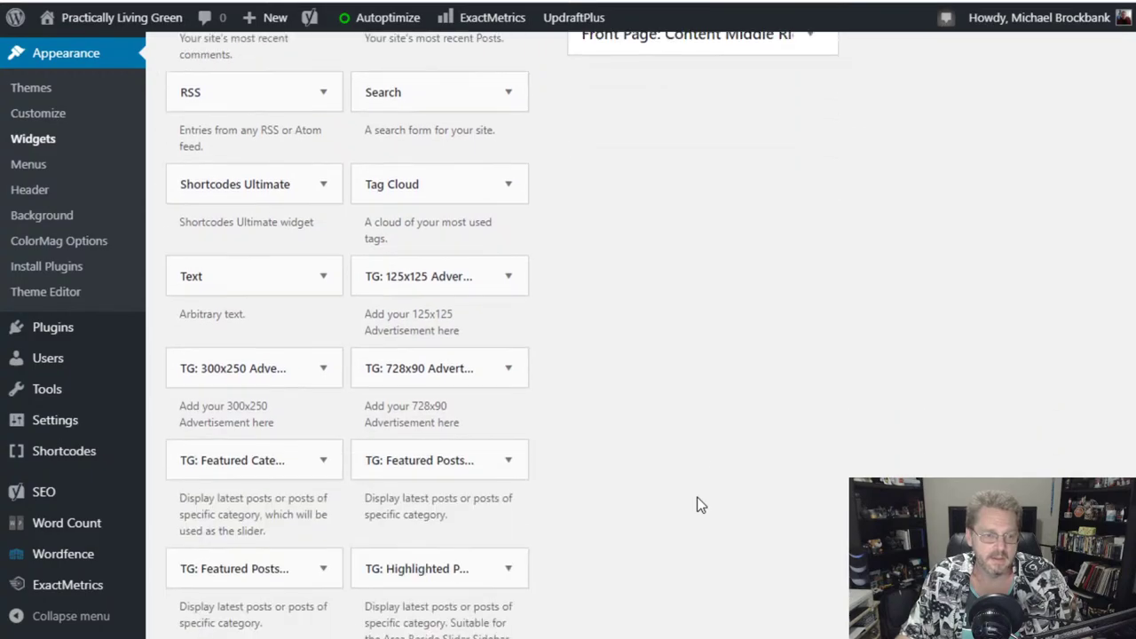
pyautogui.scroll(-4, 697, 504)
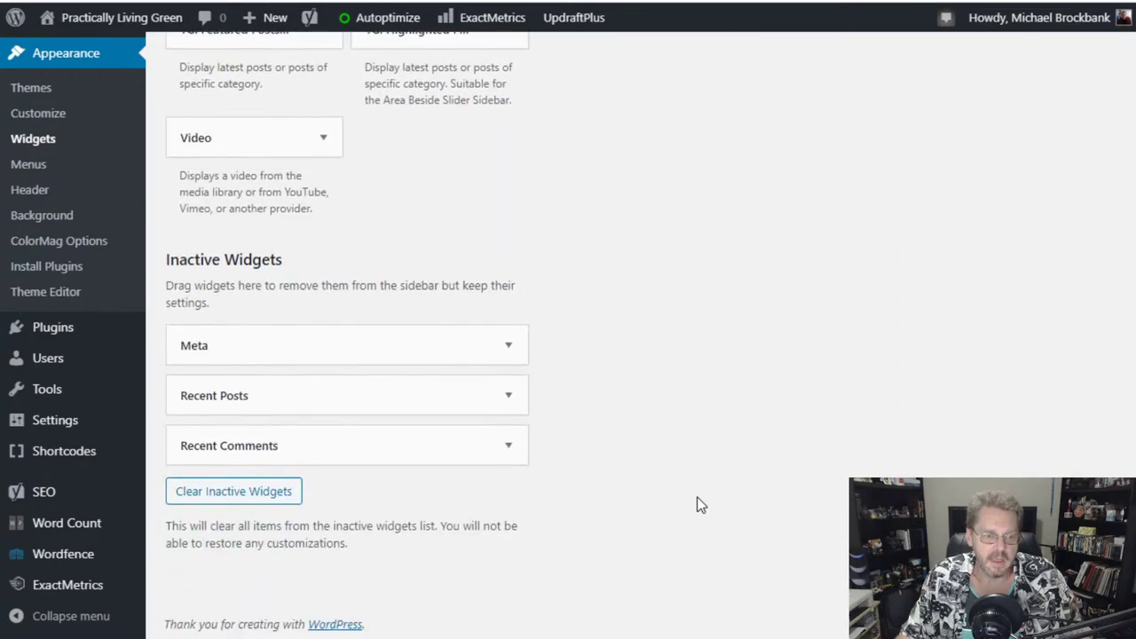
pyautogui.scroll(4, 697, 504)
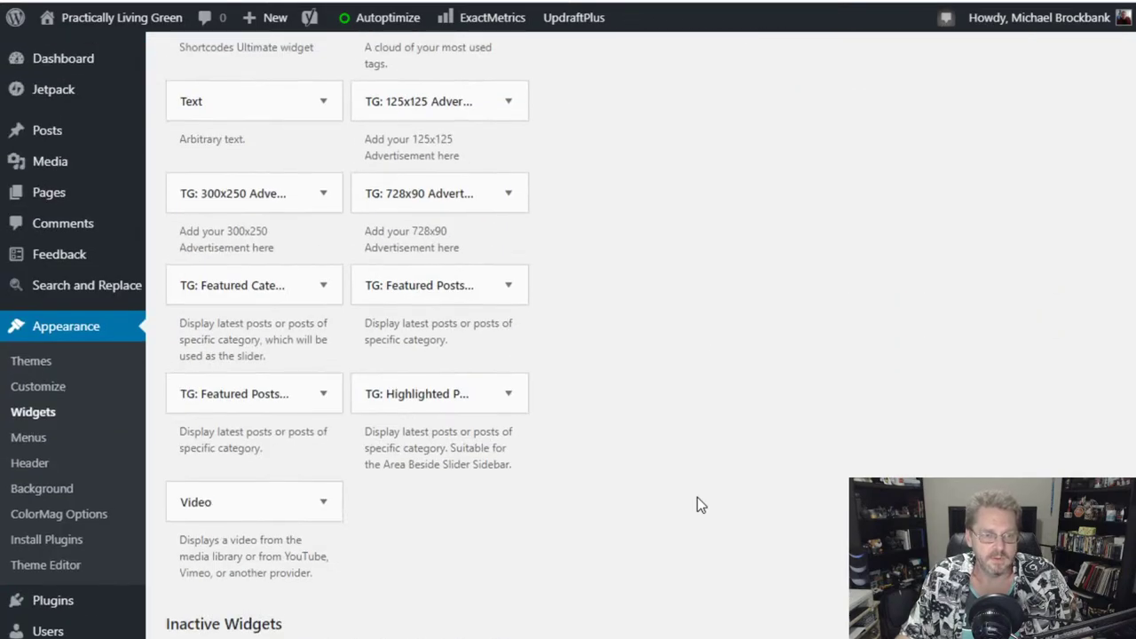
pyautogui.scroll(3, 697, 504)
pyautogui.scroll(-3, 697, 502)
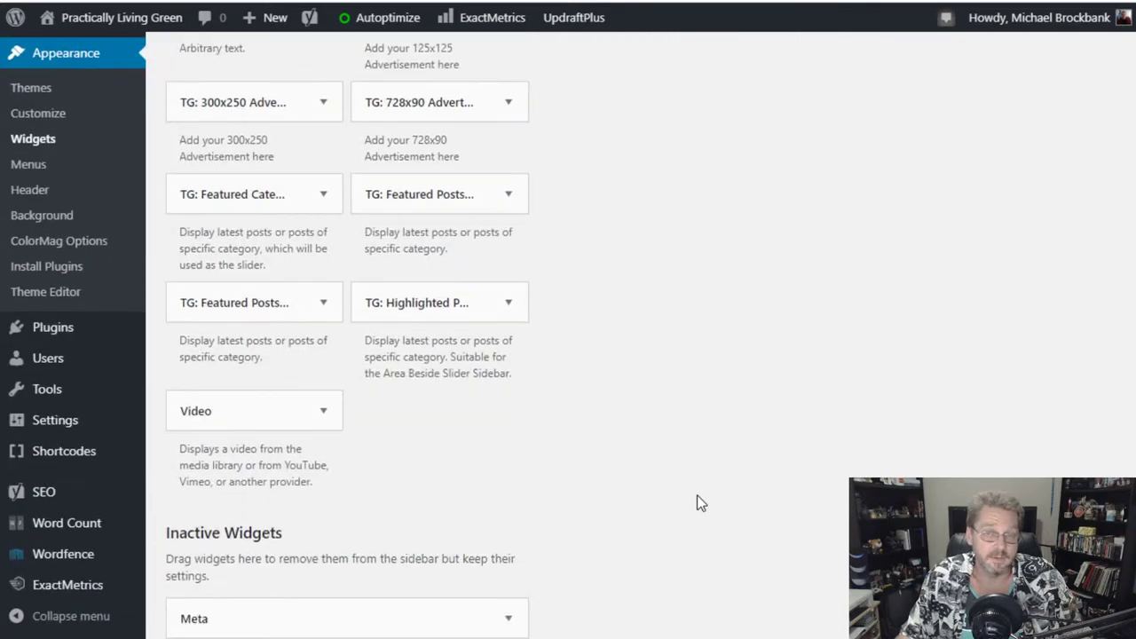
pyautogui.scroll(2, 697, 431)
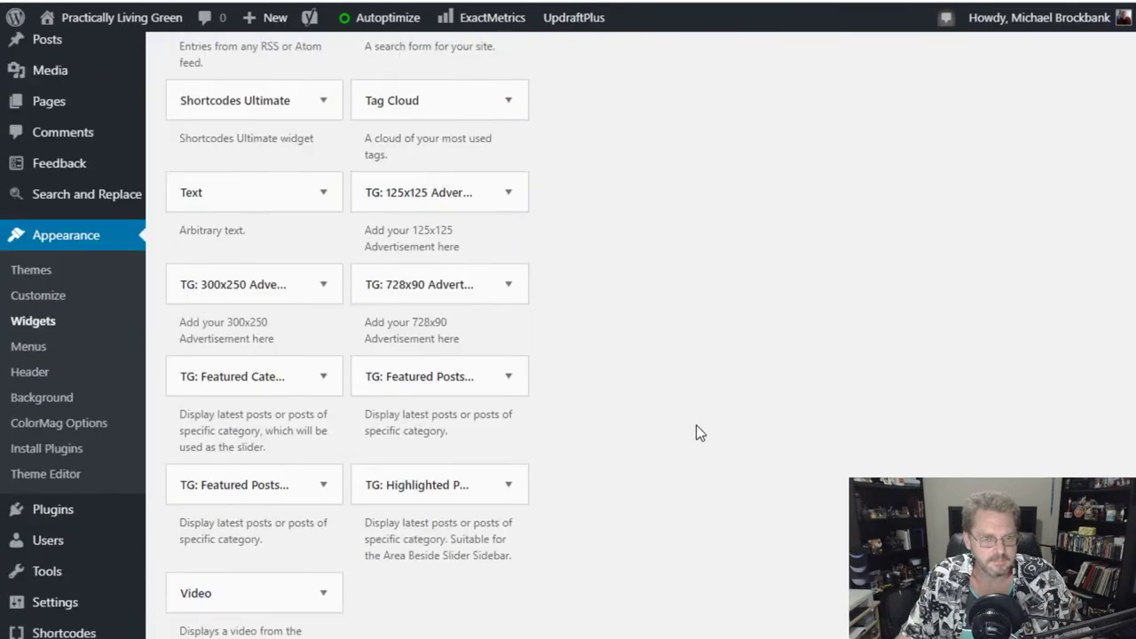
pyautogui.scroll(1, 698, 432)
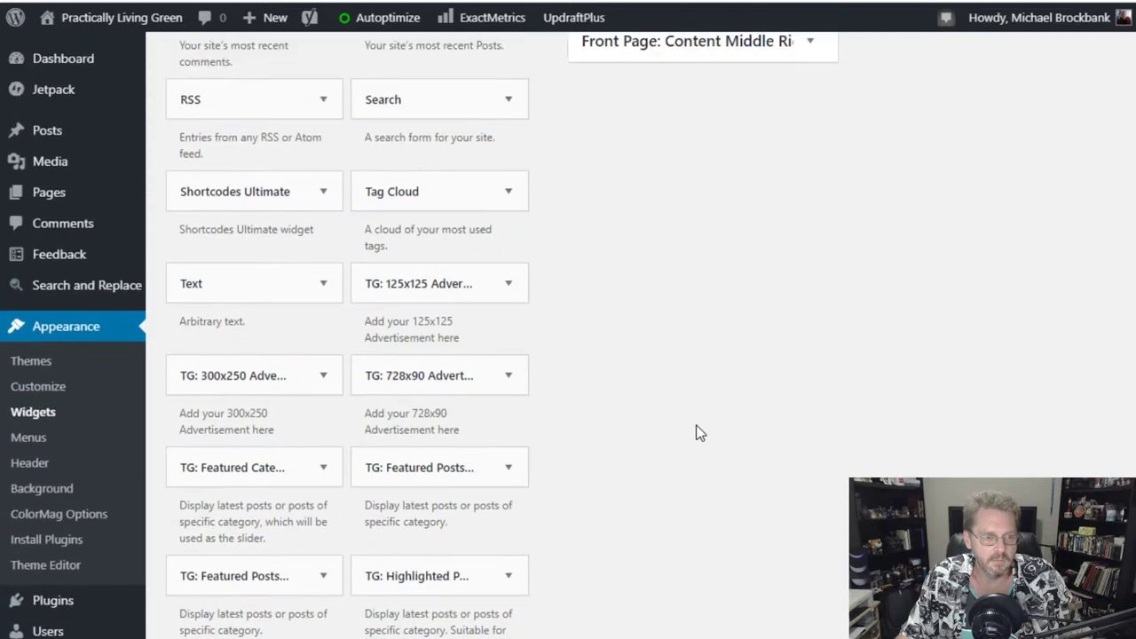
pyautogui.scroll(7, 559, 431)
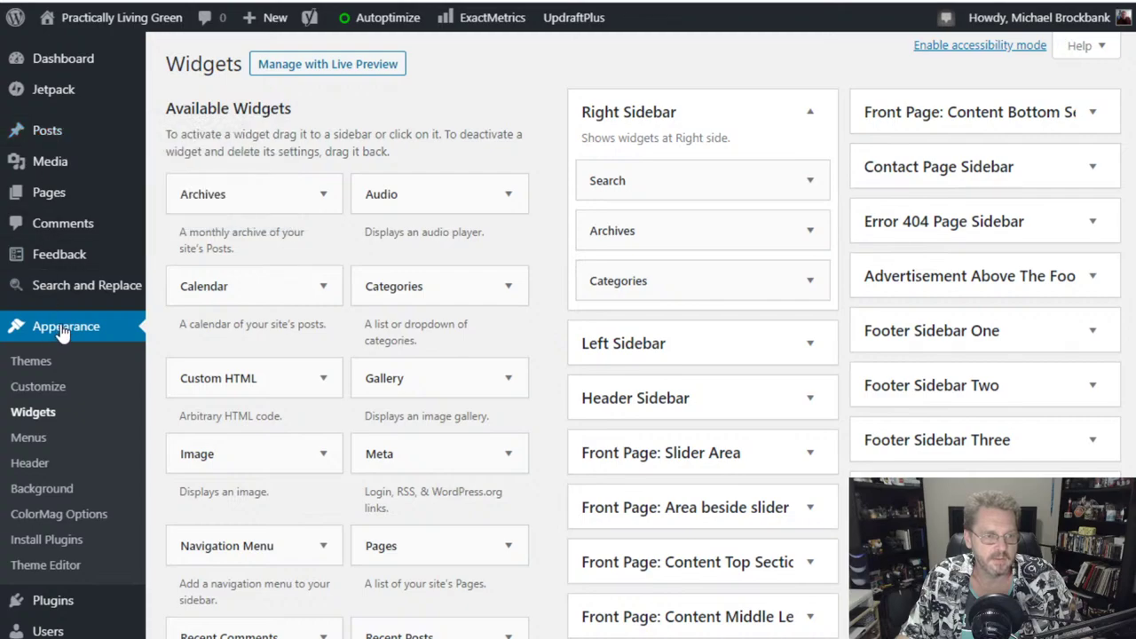
pyautogui.click(44, 393)
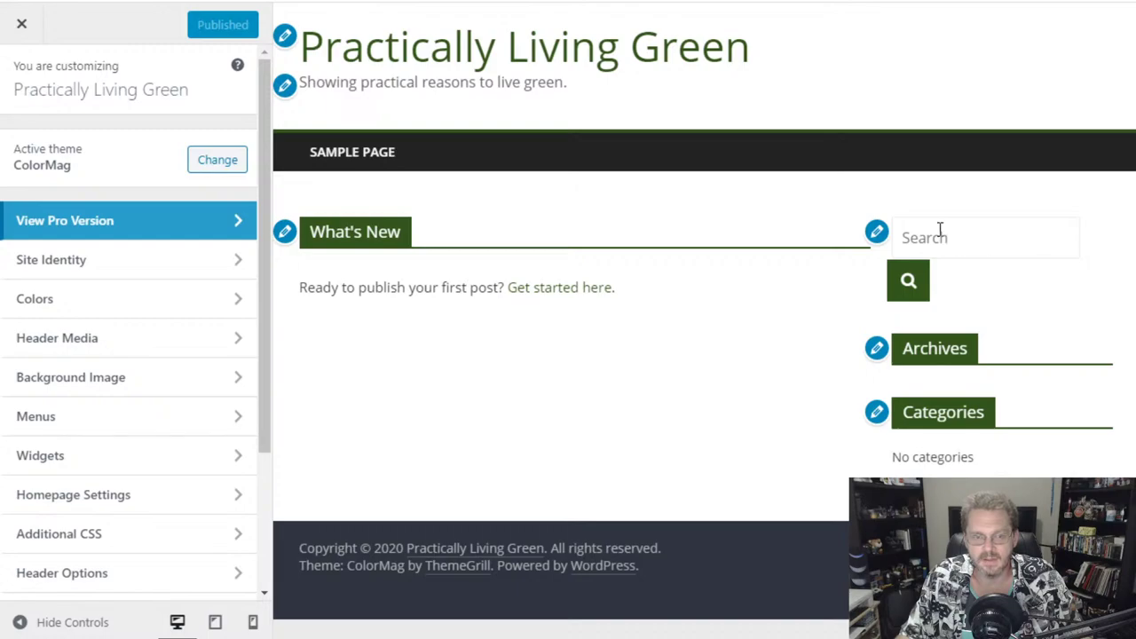
# - Preview the site at tablet and phone widths
pyautogui.click(215, 622)
pyautogui.click(178, 622)
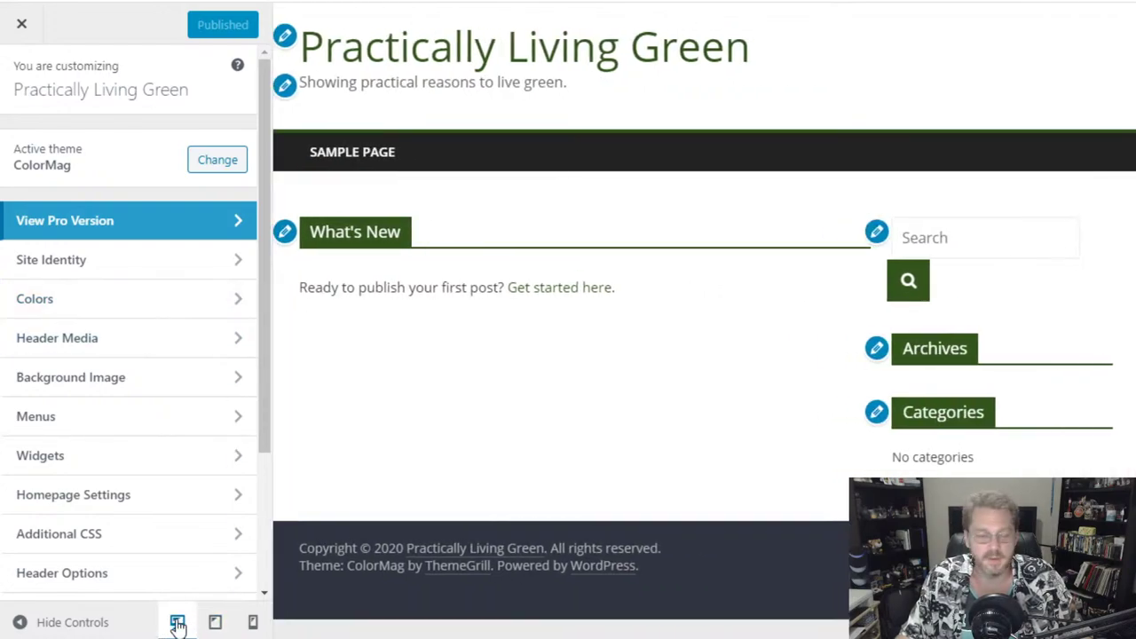
pyautogui.click(215, 622)
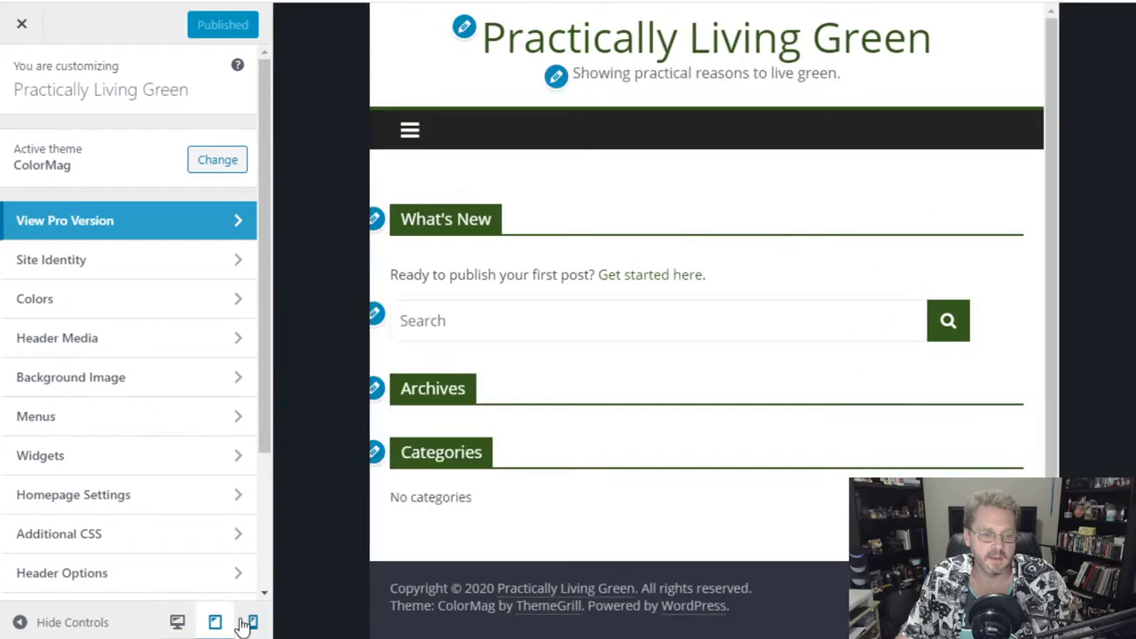
pyautogui.click(254, 622)
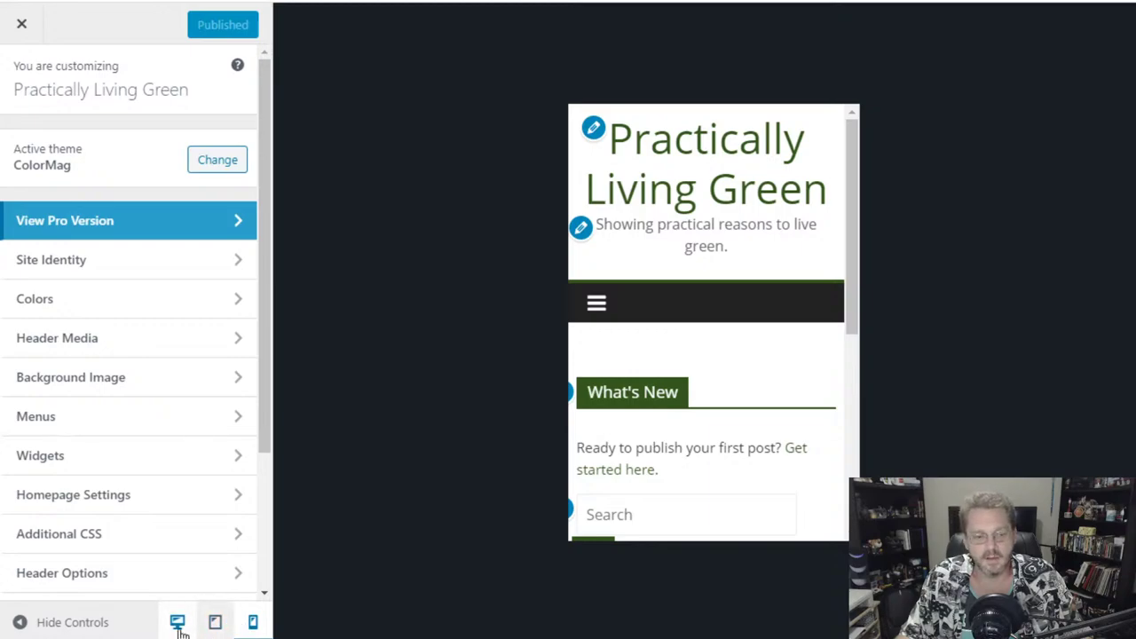
pyautogui.moveTo(857, 190); pyautogui.dragTo(852, 182)
# - Check the mobile navigation menu, return to desktop view, and open Site Identity
pyautogui.click(600, 312)
pyautogui.click(600, 315)
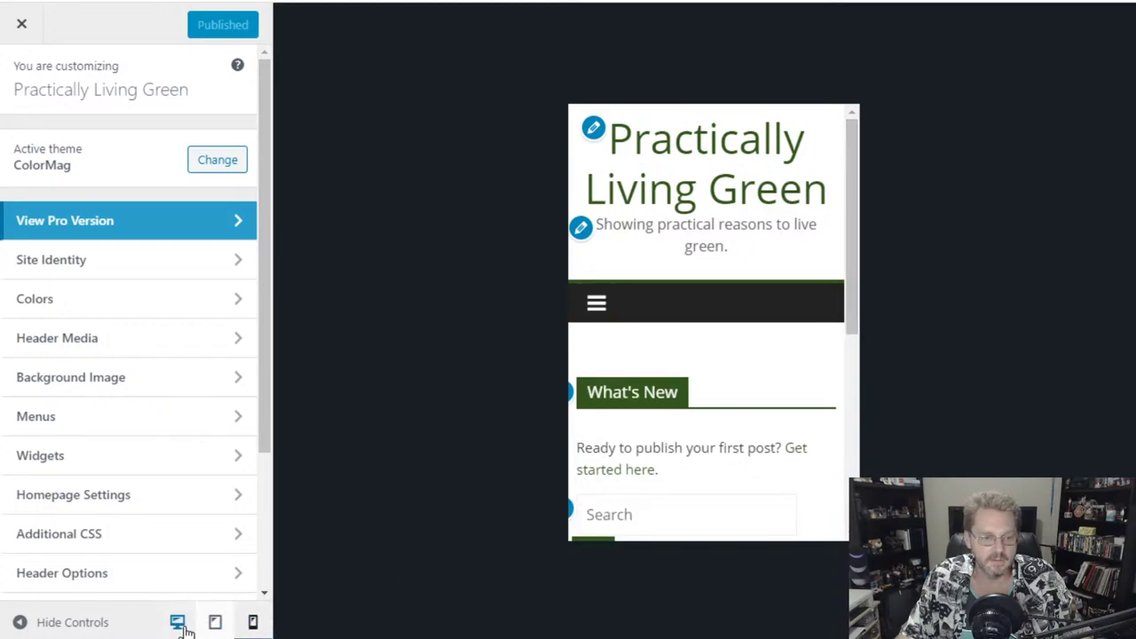
pyautogui.click(178, 621)
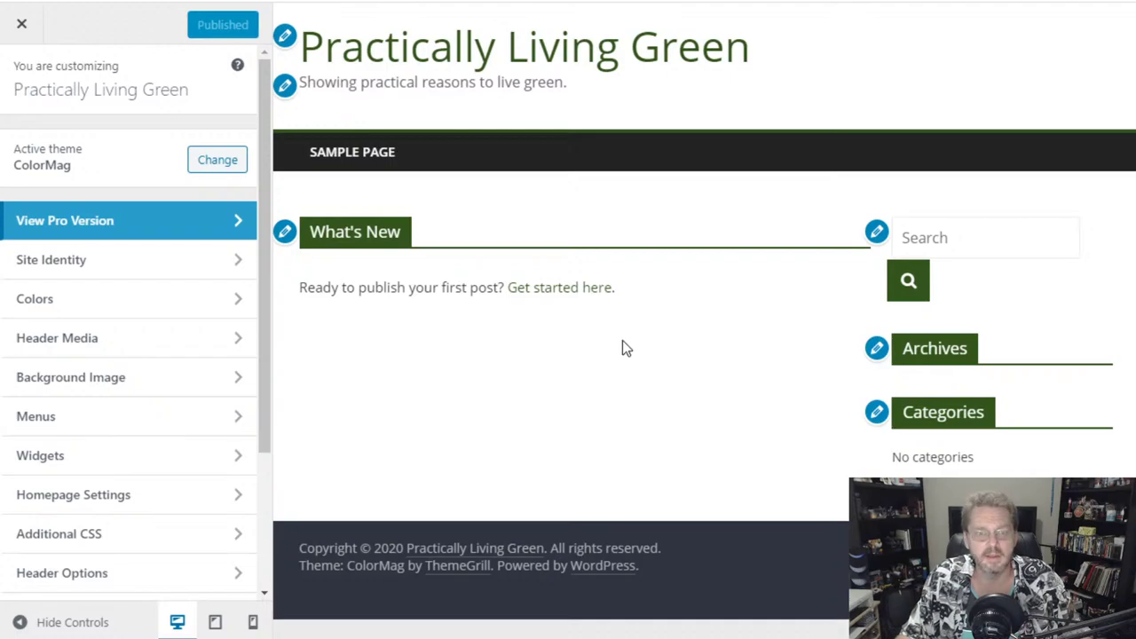
pyautogui.click(286, 39)
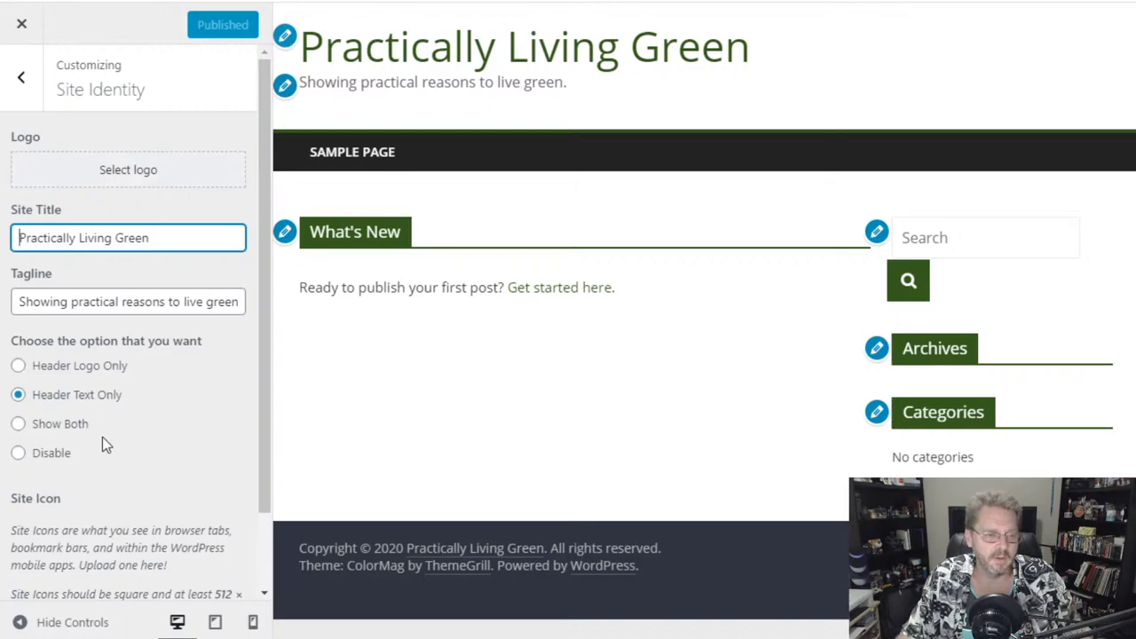
# - Go back from Site Identity to the section list and open Social Options
pyautogui.scroll(-1, 156, 482)
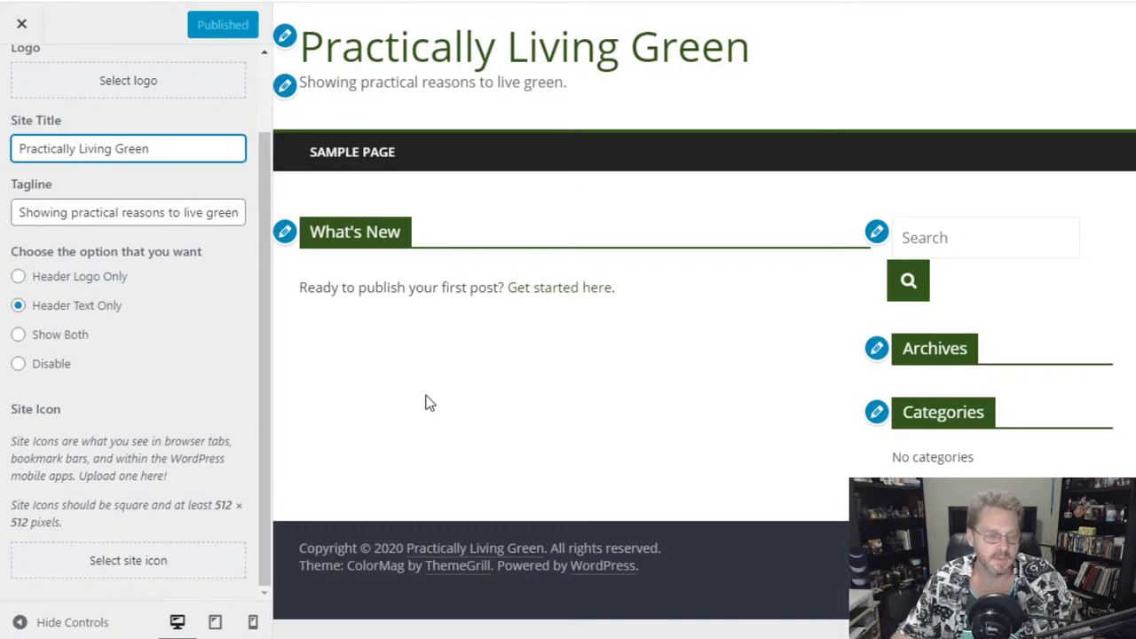
pyautogui.click(263, 328)
pyautogui.moveTo(275, 387); pyautogui.dragTo(248, 190)
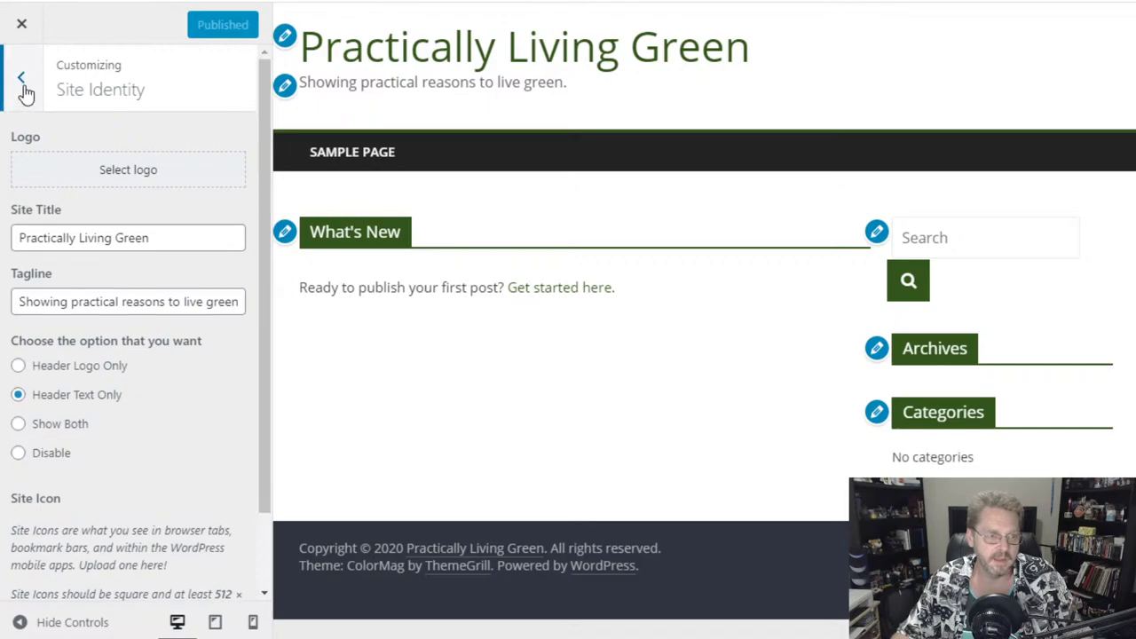
pyautogui.click(22, 78)
pyautogui.scroll(-2, 205, 404)
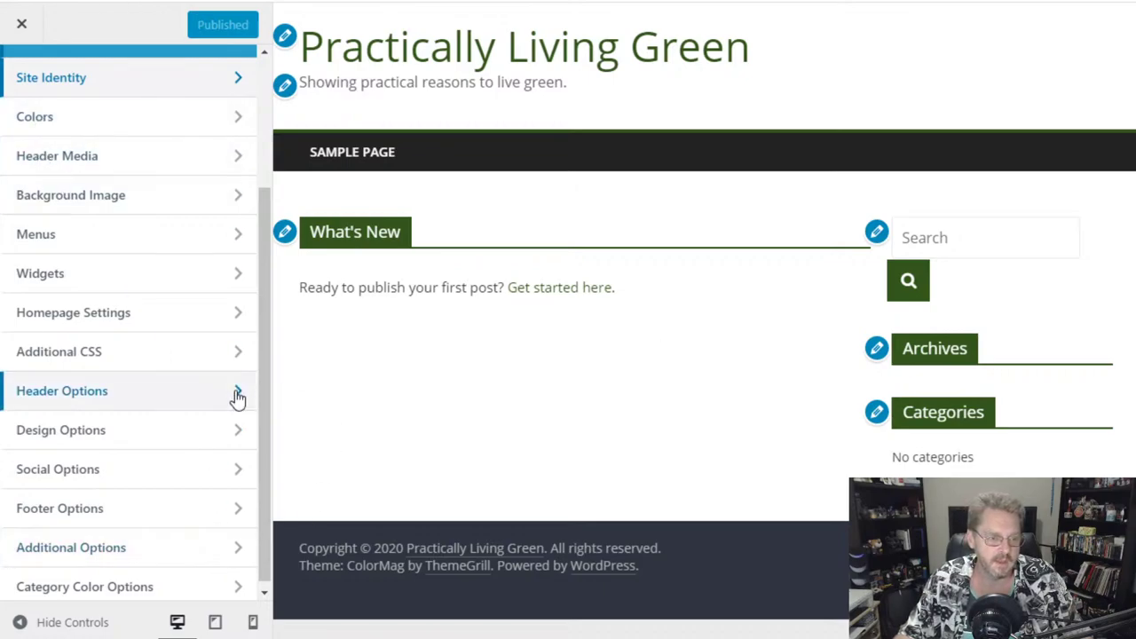
pyautogui.click(169, 481)
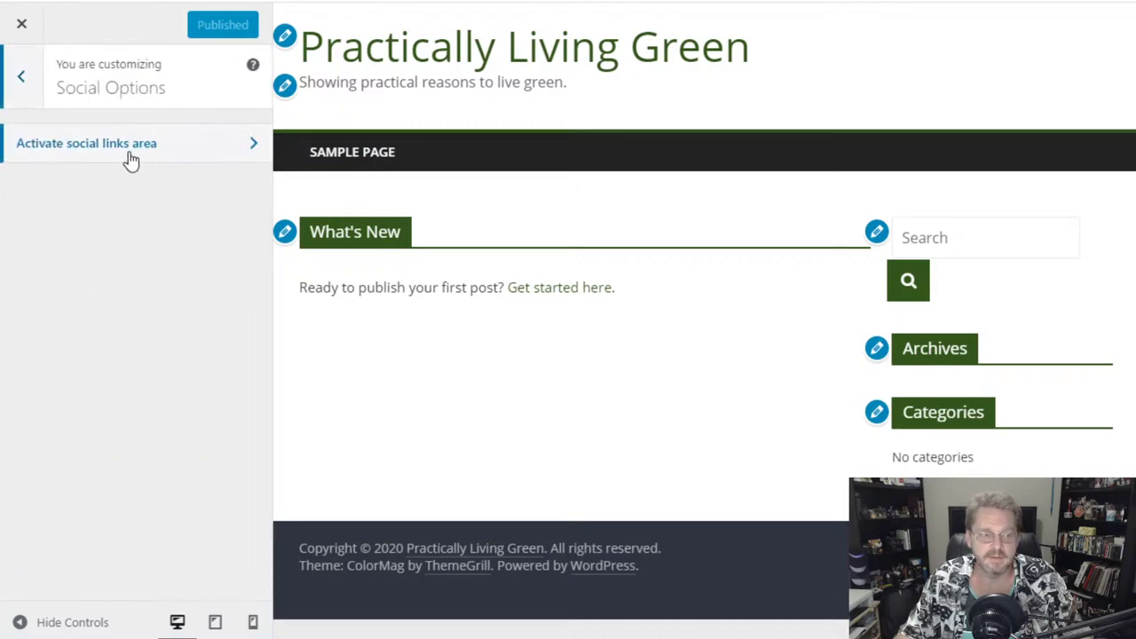
# - Open the social links area settings and look over the Facebook, Twitter and Google-Plus fields
pyautogui.click(203, 154)
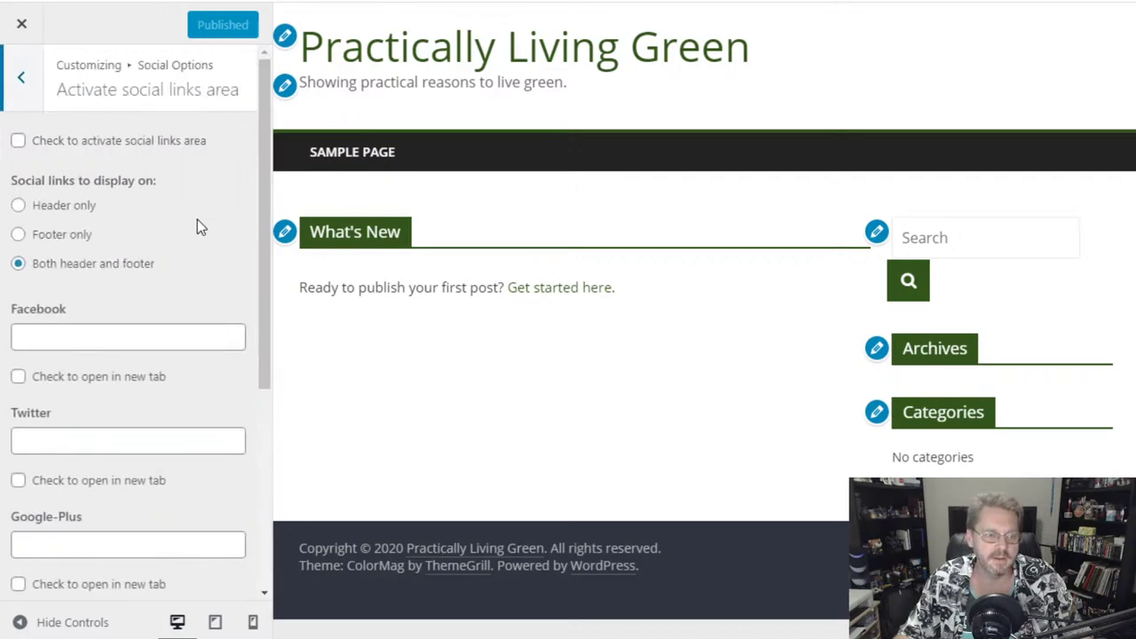
pyautogui.scroll(-1, 175, 268)
pyautogui.click(101, 245)
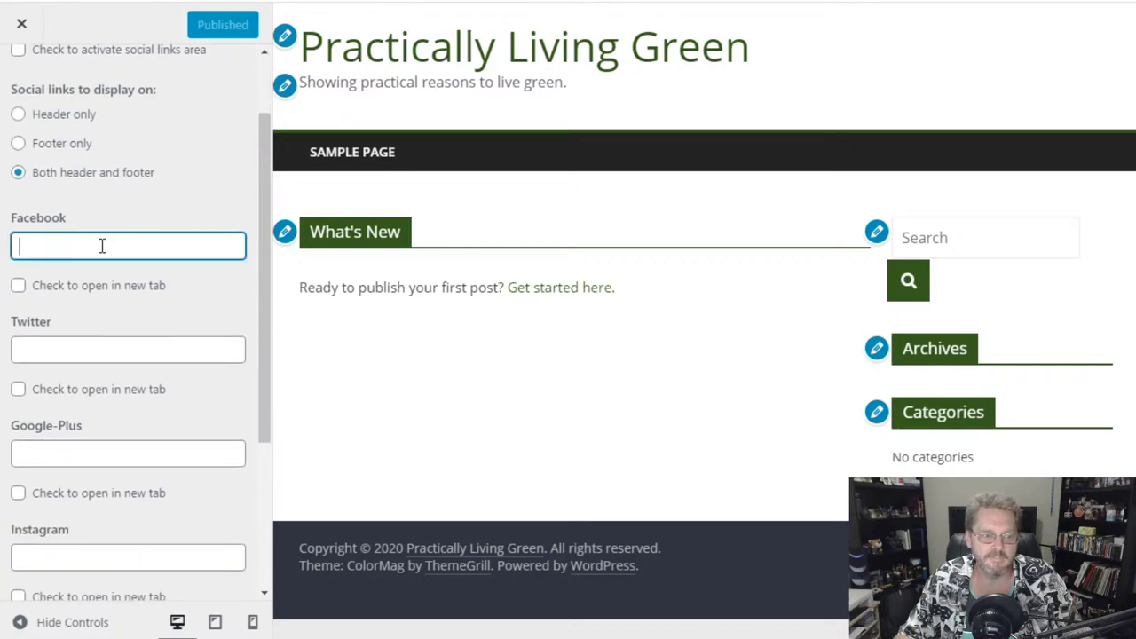
pyautogui.click(127, 351)
pyautogui.click(142, 457)
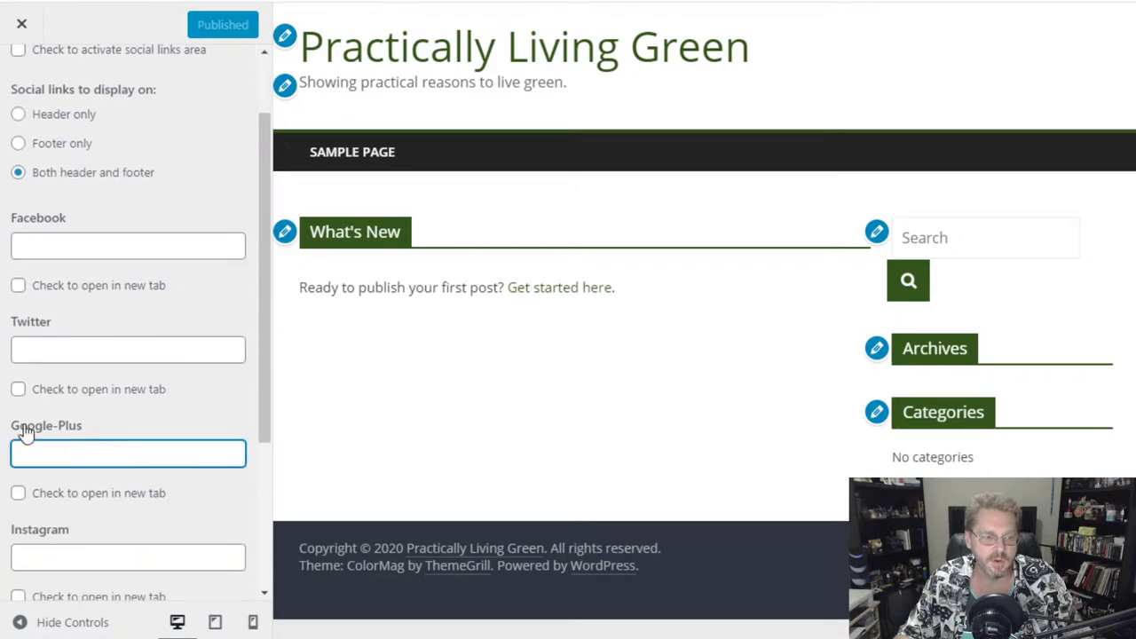
pyautogui.scroll(-1, 133, 506)
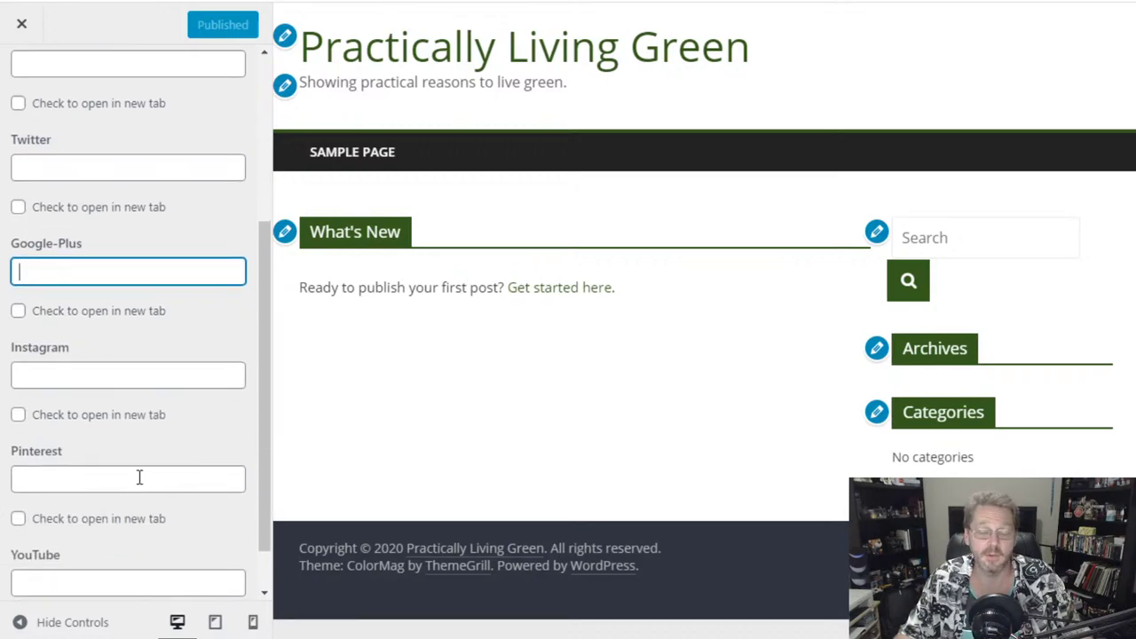
pyautogui.scroll(-1, 139, 478)
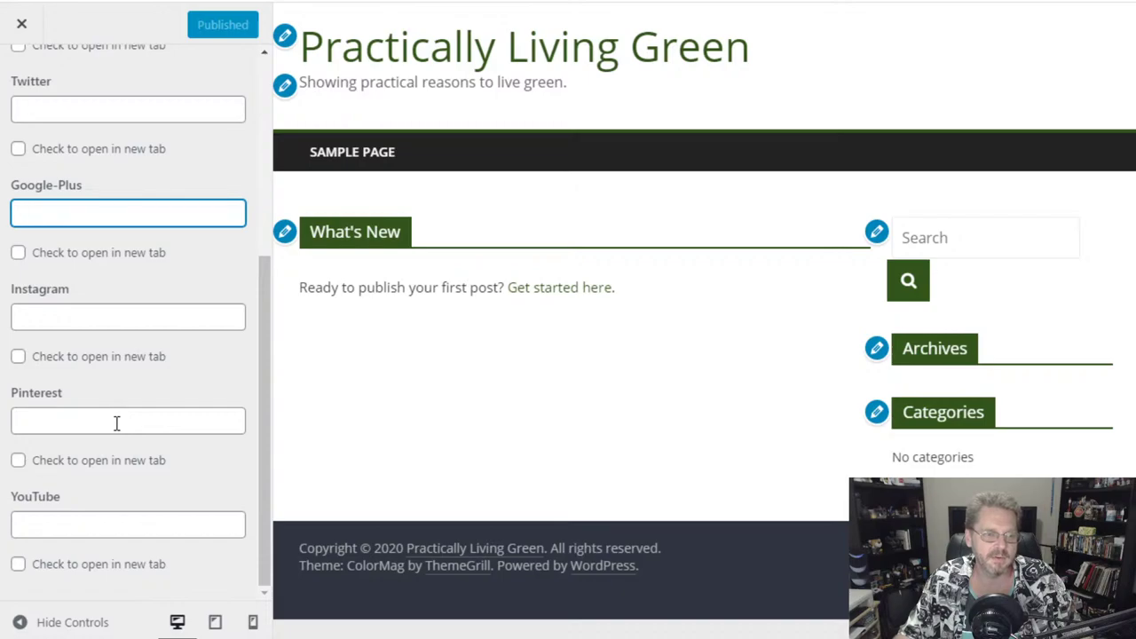
pyautogui.scroll(5, 117, 426)
pyautogui.scroll(-5, 117, 432)
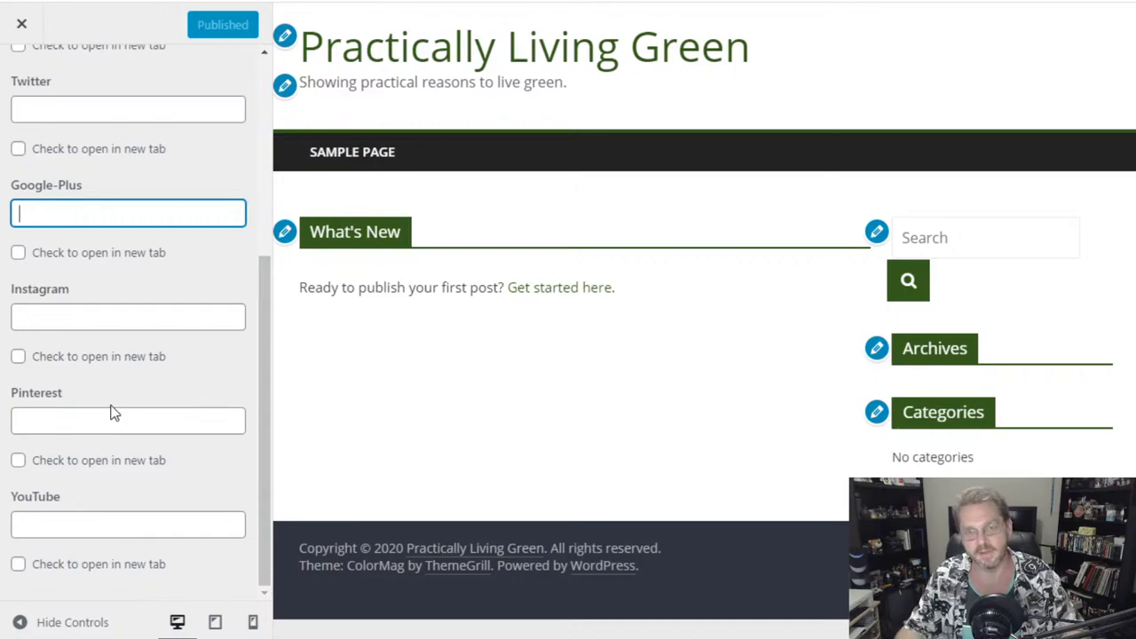
pyautogui.scroll(3, 127, 398)
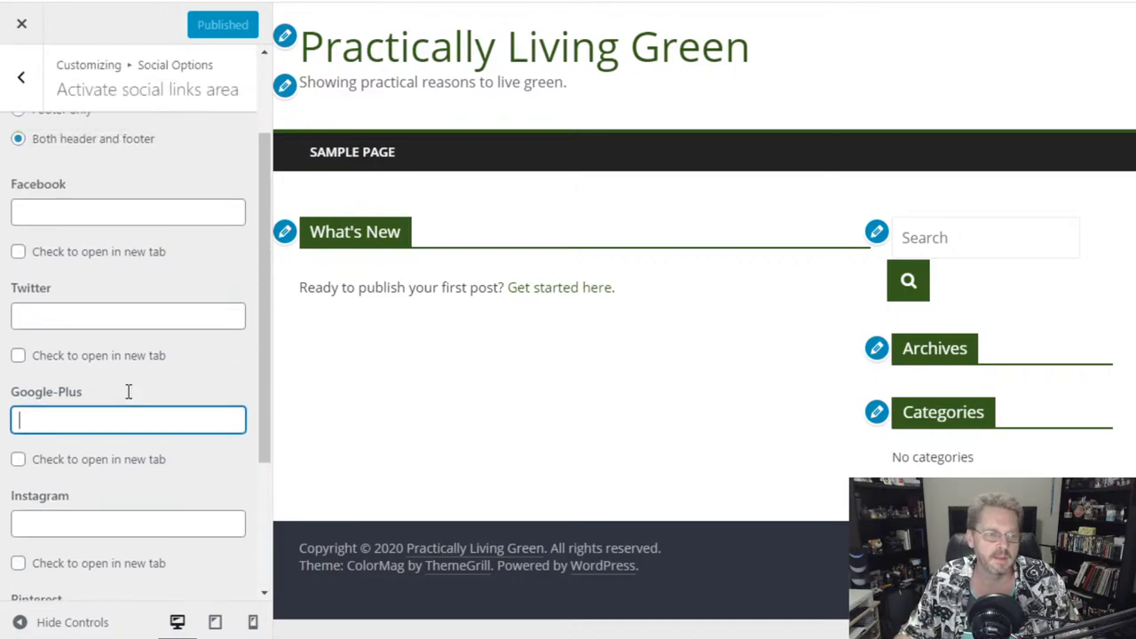
pyautogui.scroll(2, 115, 364)
pyautogui.scroll(-1, 106, 431)
# - Replace the Twitter link with the site's @ handle and tick 'Check to open in new tab'
pyautogui.click(110, 346)
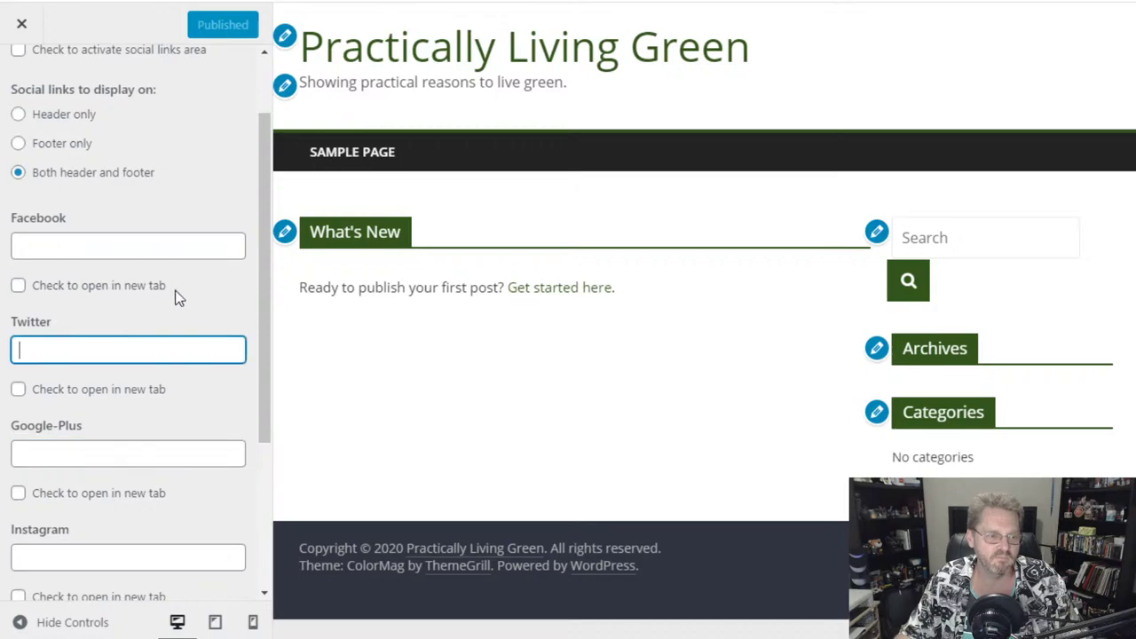
pyautogui.hotkey('ctrl', 'z')
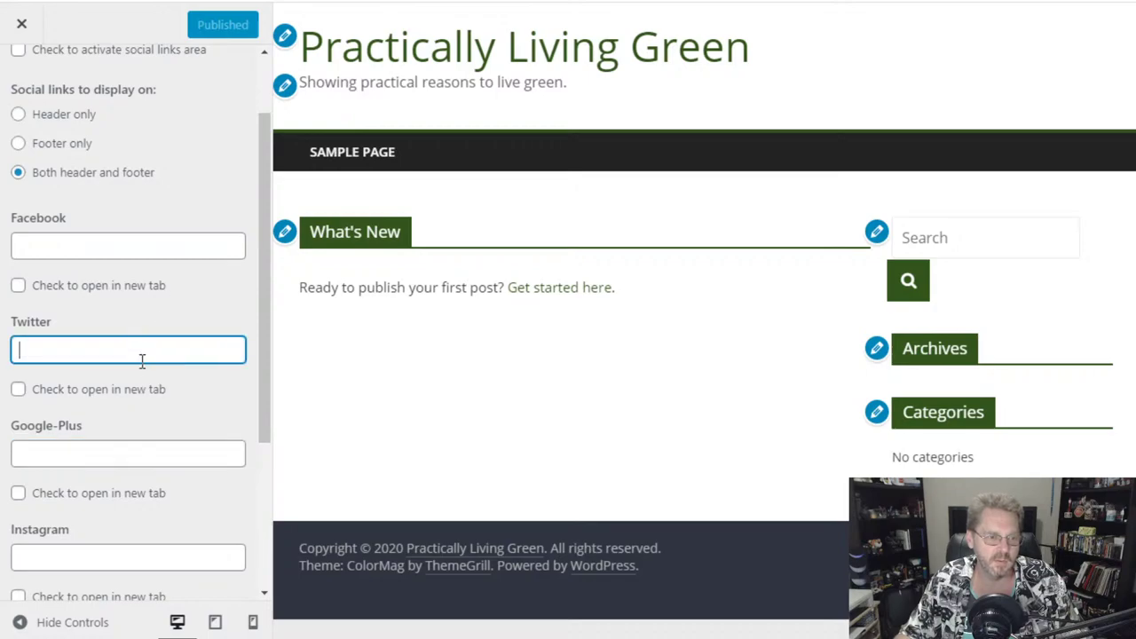
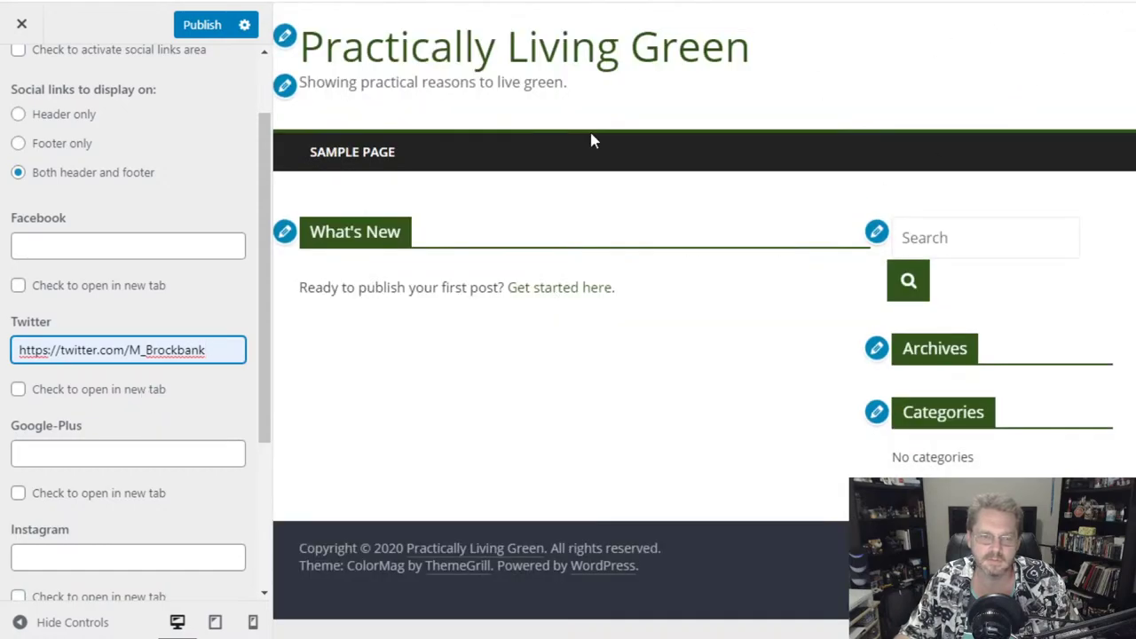
pyautogui.moveTo(208, 347); pyautogui.dragTo(13, 379)
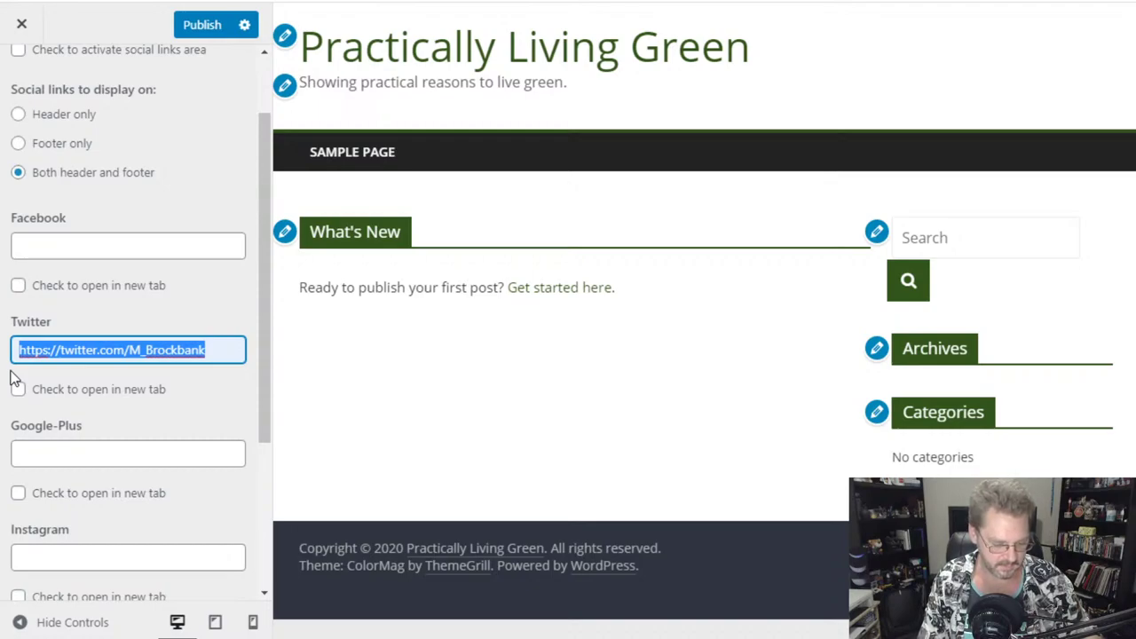
pyautogui.write('Write')
pyautogui.press('BackSpace')
pyautogui.press('BackSpace')
pyautogui.press('BackSpace')
pyautogui.write('iterSanc')
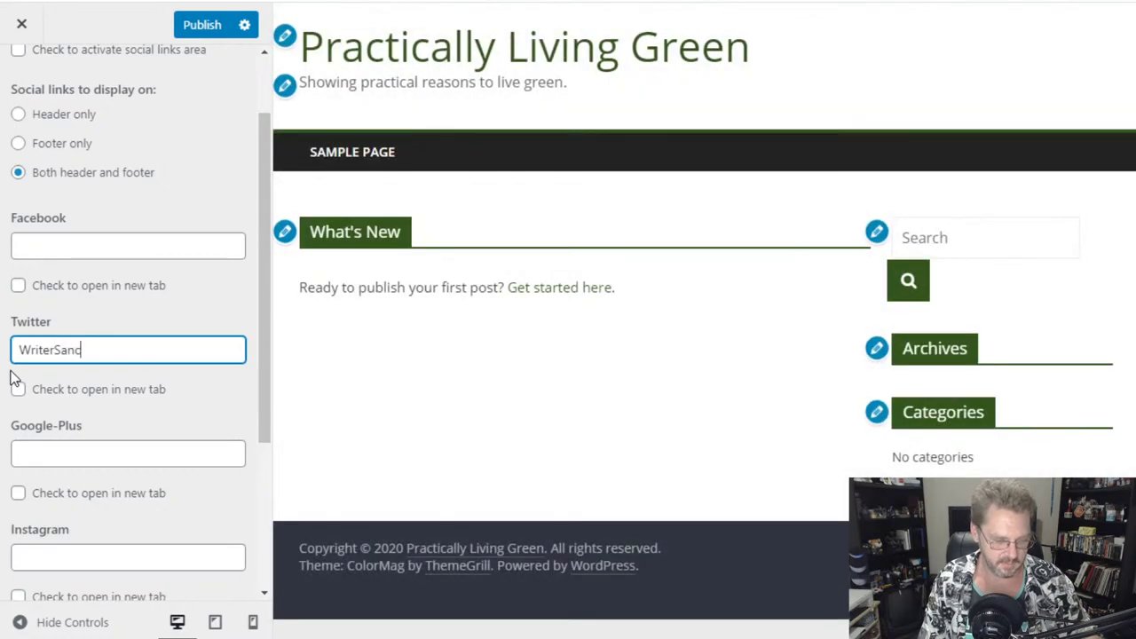
pyautogui.write('tuary')
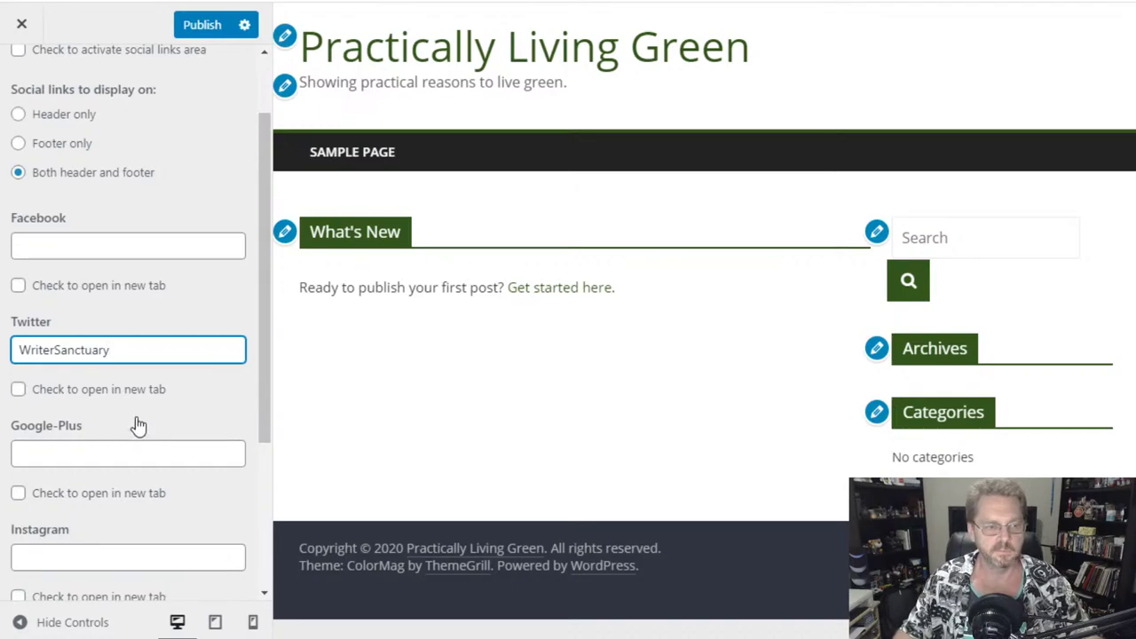
pyautogui.click(33, 393)
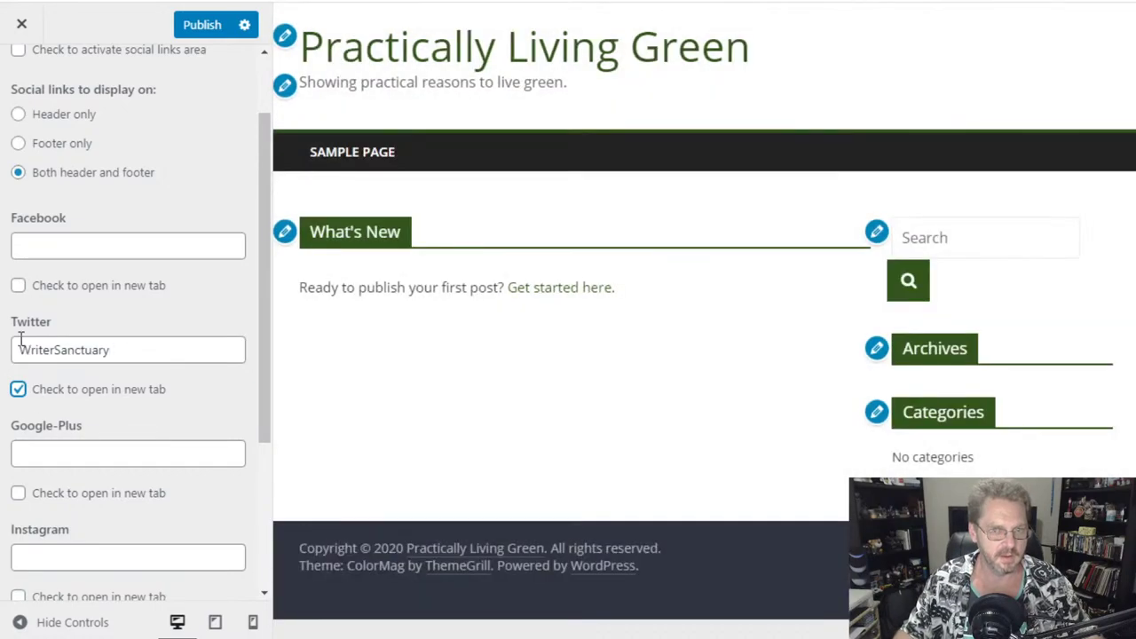
pyautogui.click(16, 343)
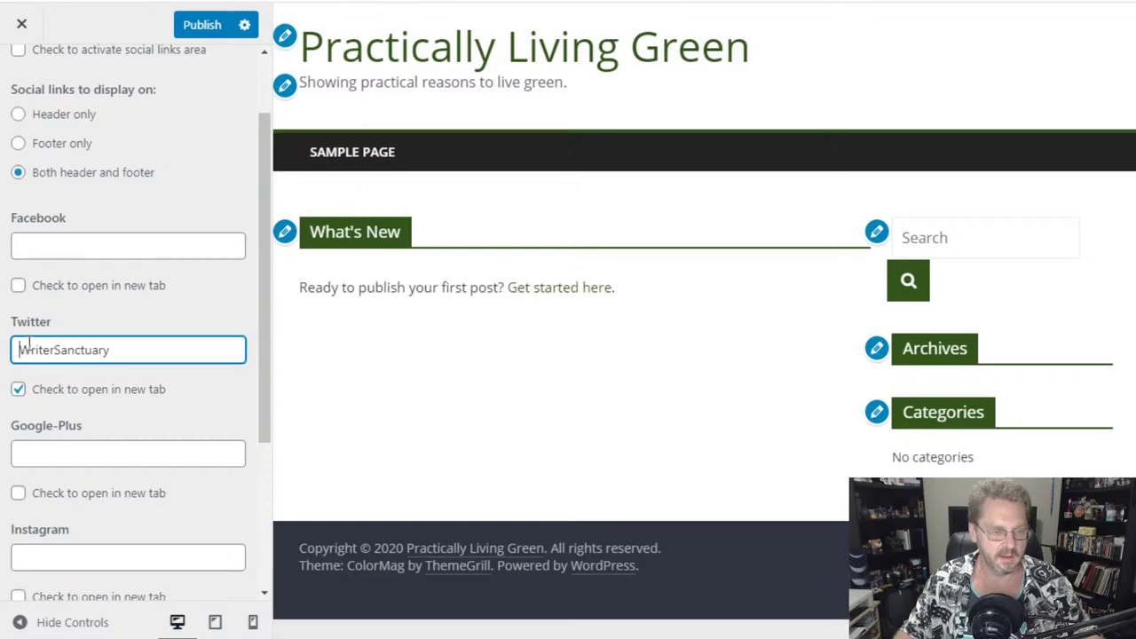
pyautogui.write('@')
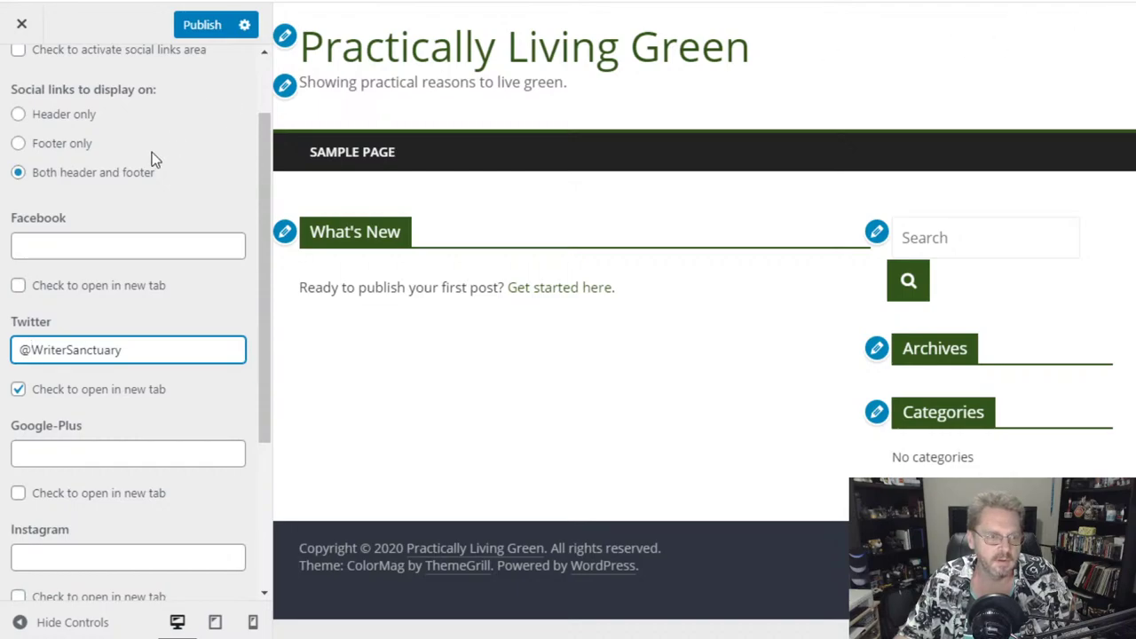
pyautogui.moveTo(255, 180); pyautogui.dragTo(260, 140)
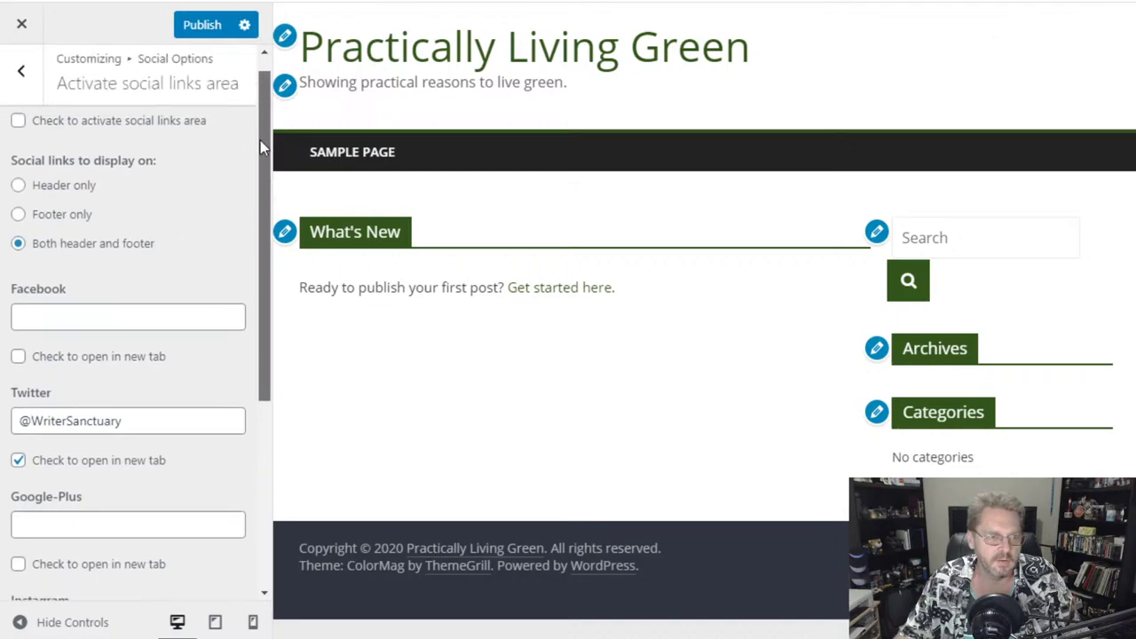
# - Tick 'Check to activate social links area' so a Twitter icon shows in the header
pyautogui.click(158, 131)
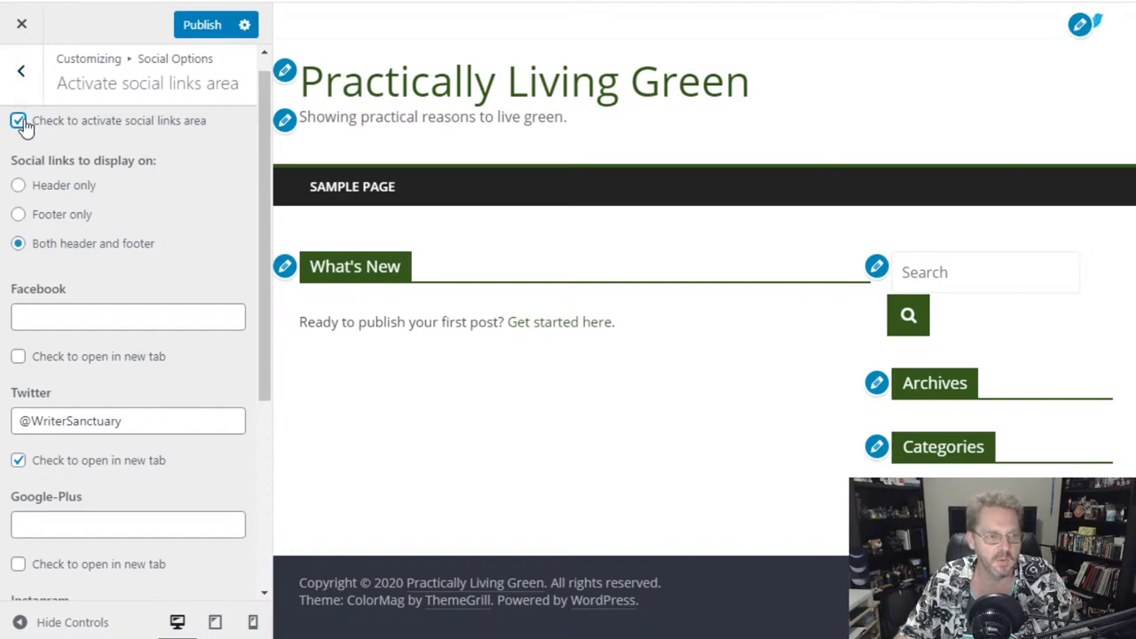
pyautogui.scroll(-4, 96, 396)
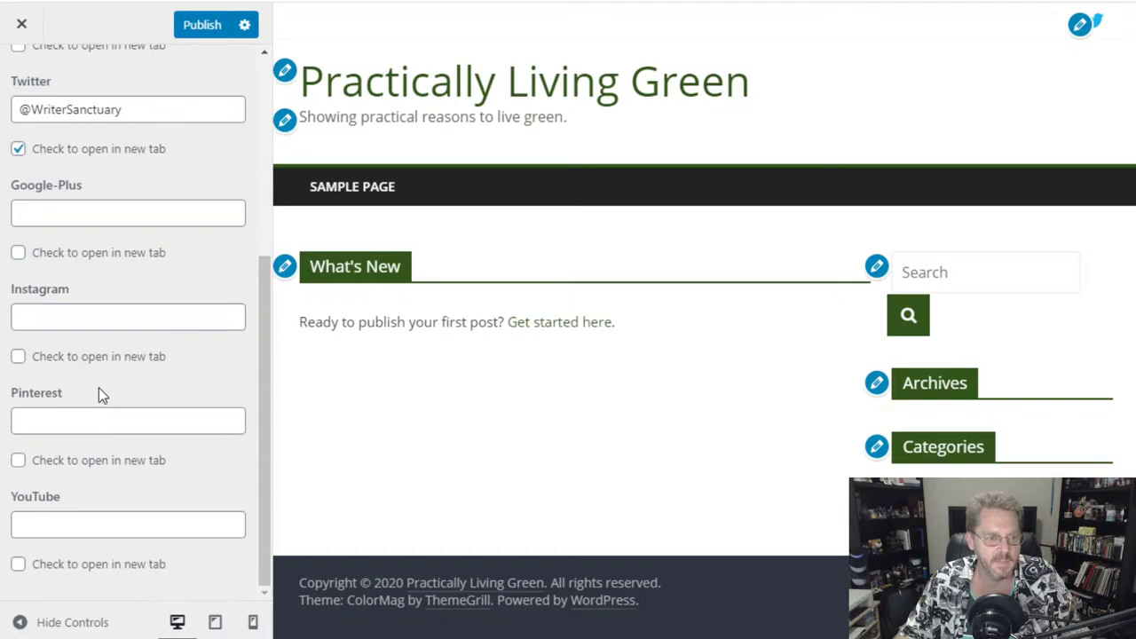
pyautogui.scroll(4, 98, 395)
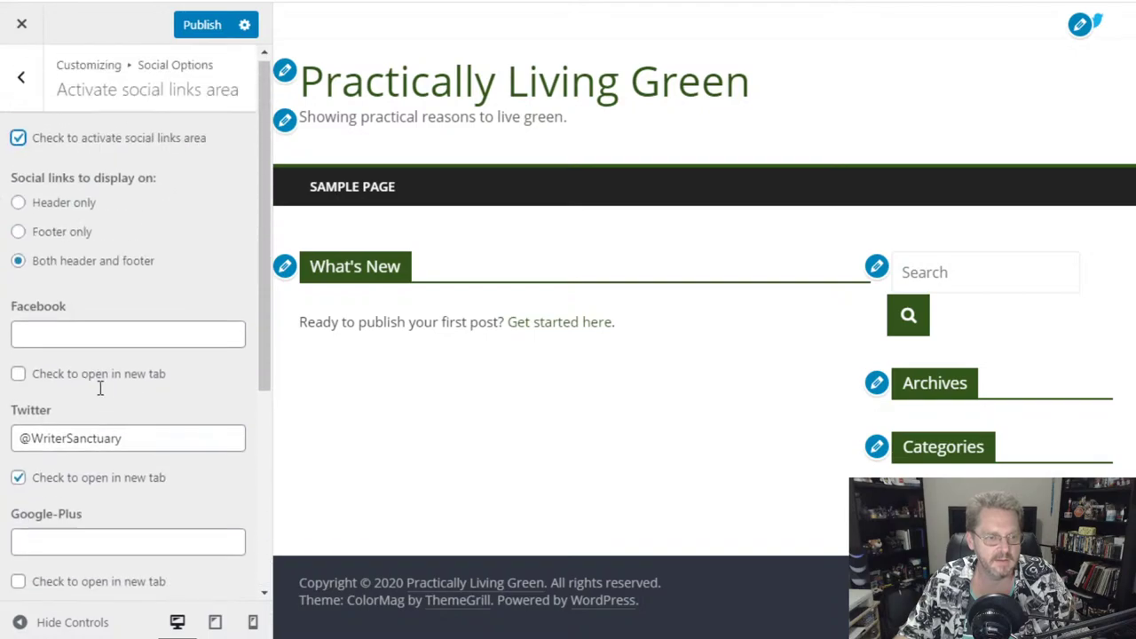
# - Untick the social links area and Twitter new-tab options, then leave the Customizer without saving
pyautogui.click(18, 140)
pyautogui.click(18, 480)
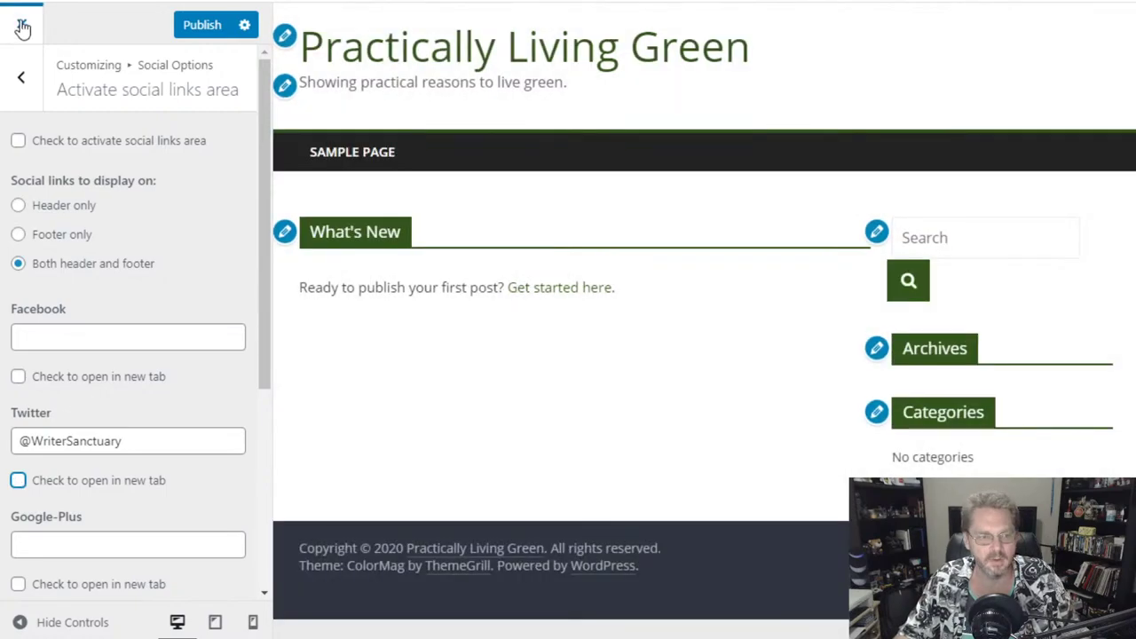
pyautogui.click(22, 25)
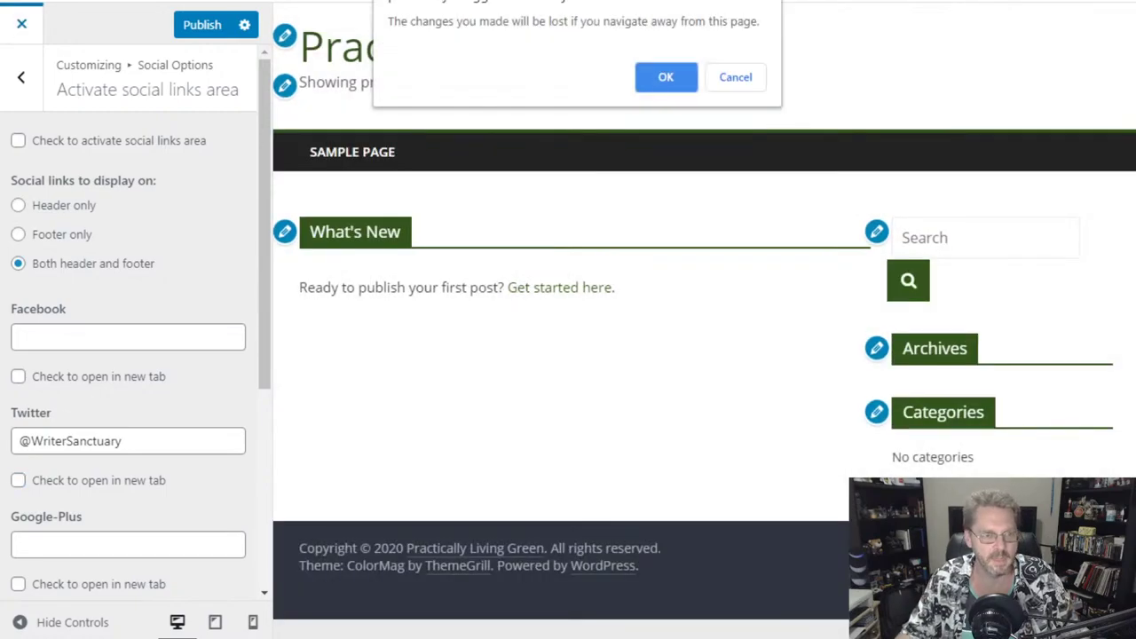
pyautogui.click(666, 78)
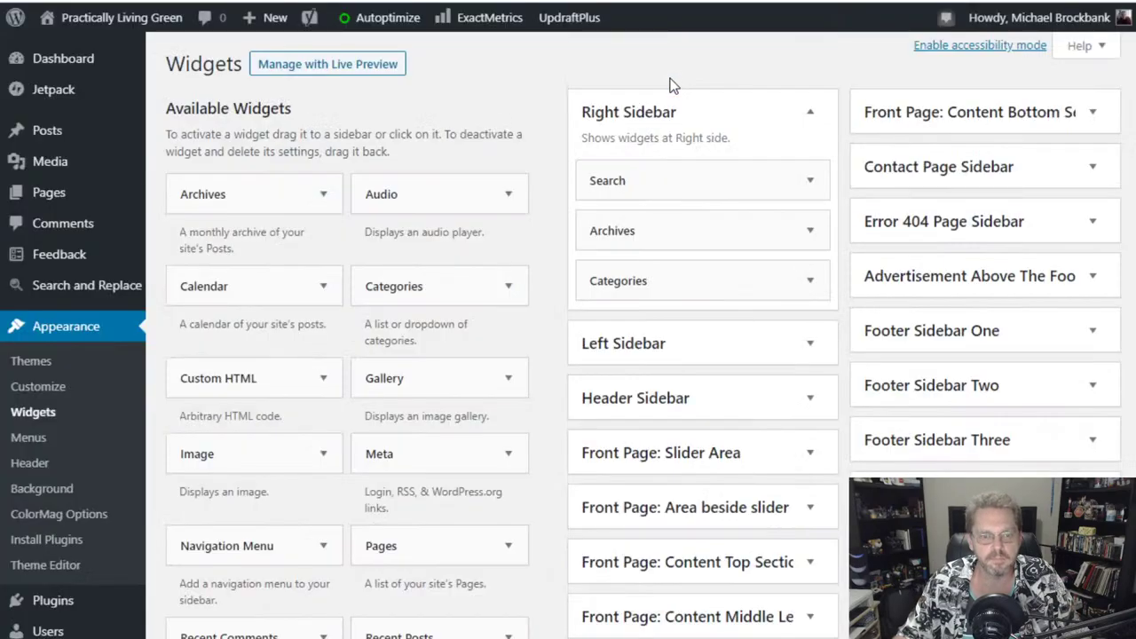
pyautogui.scroll(-2, 529, 95)
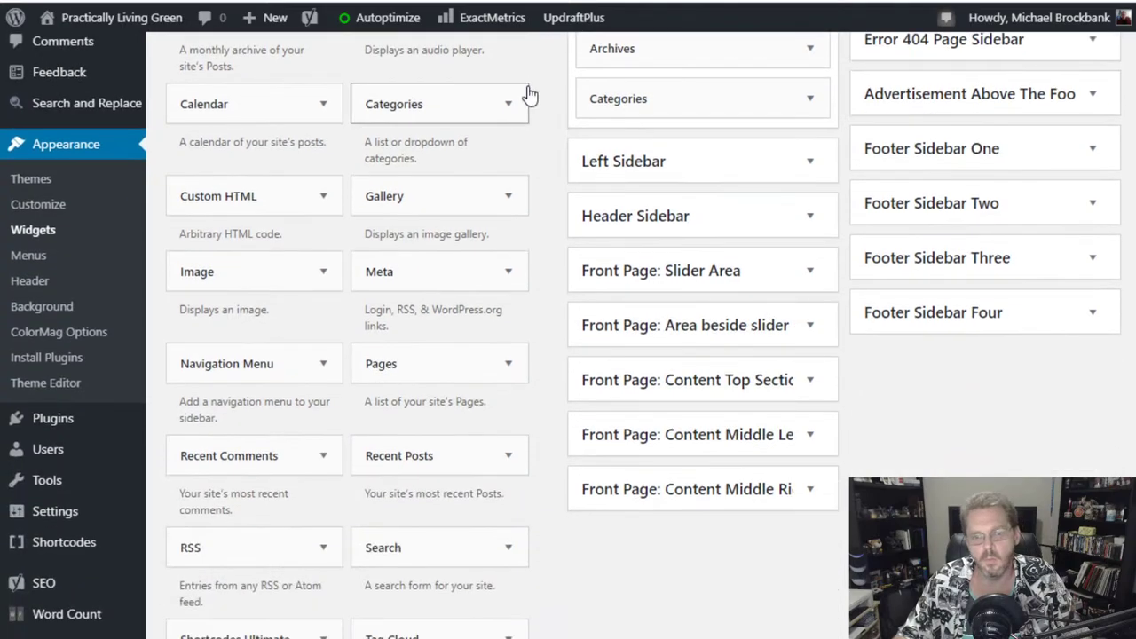
pyautogui.scroll(-2, 529, 95)
pyautogui.scroll(3, 530, 96)
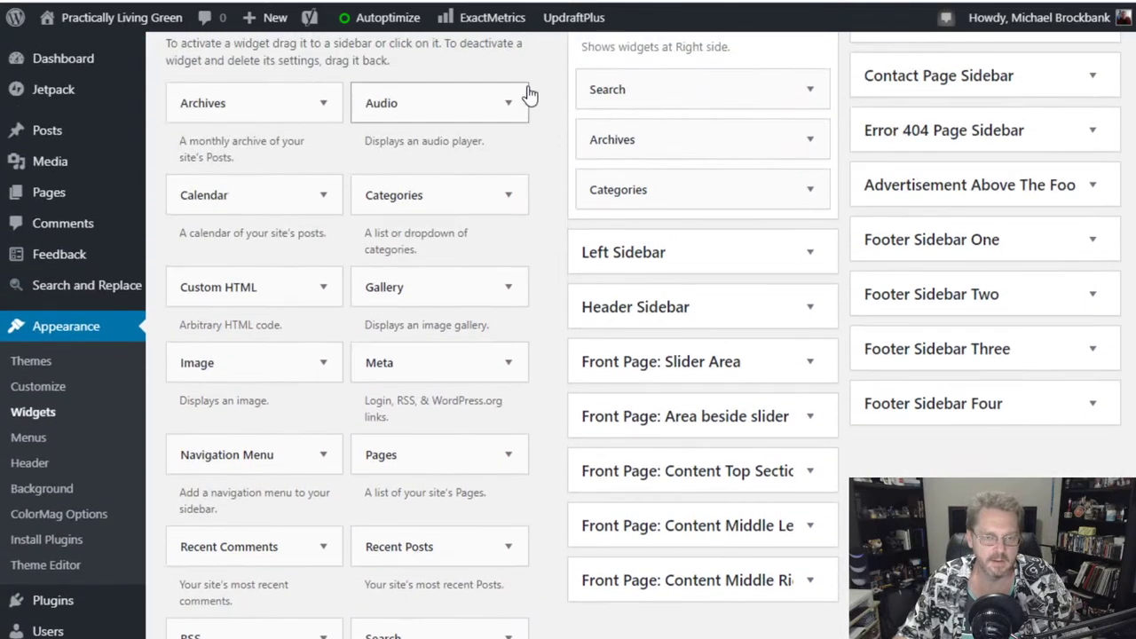
pyautogui.scroll(1, 542, 79)
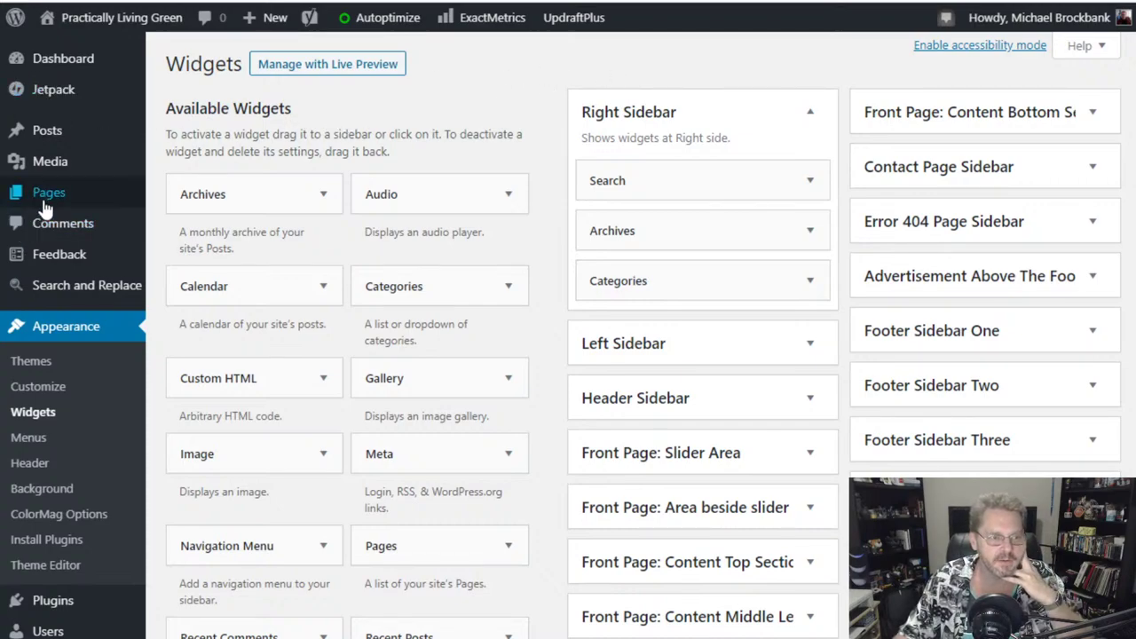
pyautogui.moveTo(13, 200)
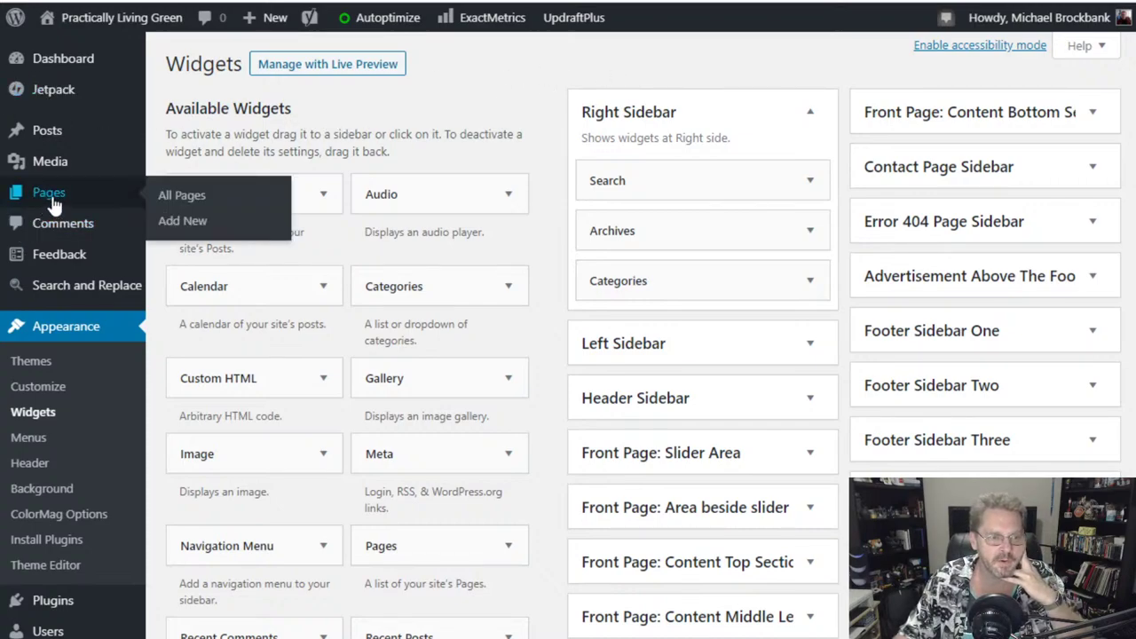
# - Create an 'About Us' page reading 'Showing ways to practically live green without being a tree-hugger.'
pyautogui.click(189, 229)
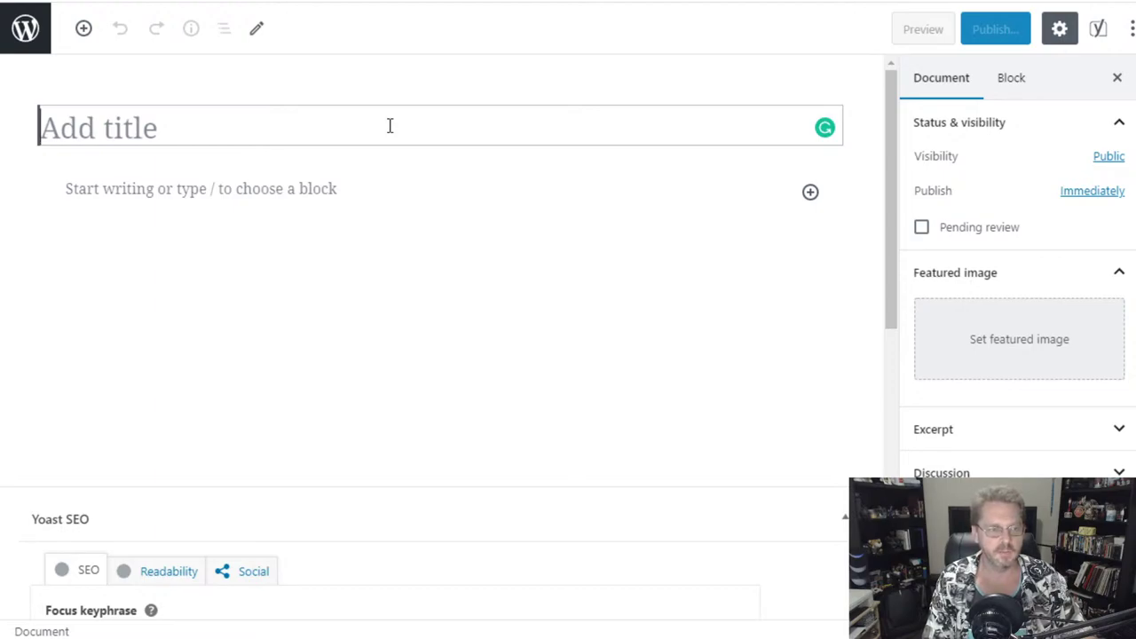
pyautogui.write('About')
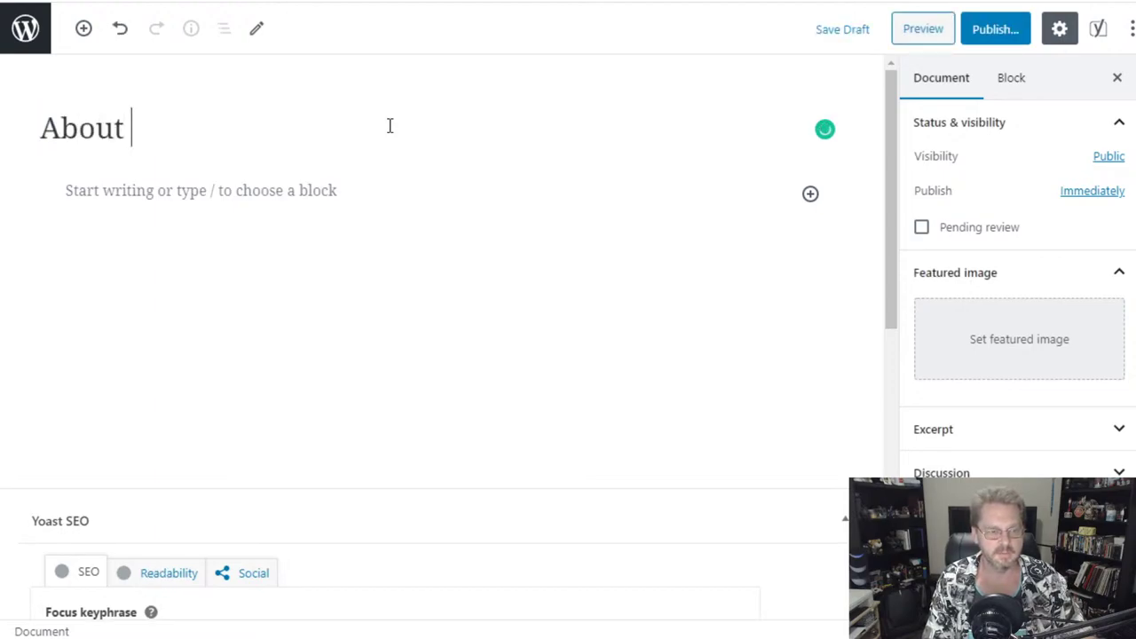
pyautogui.write(' Us')
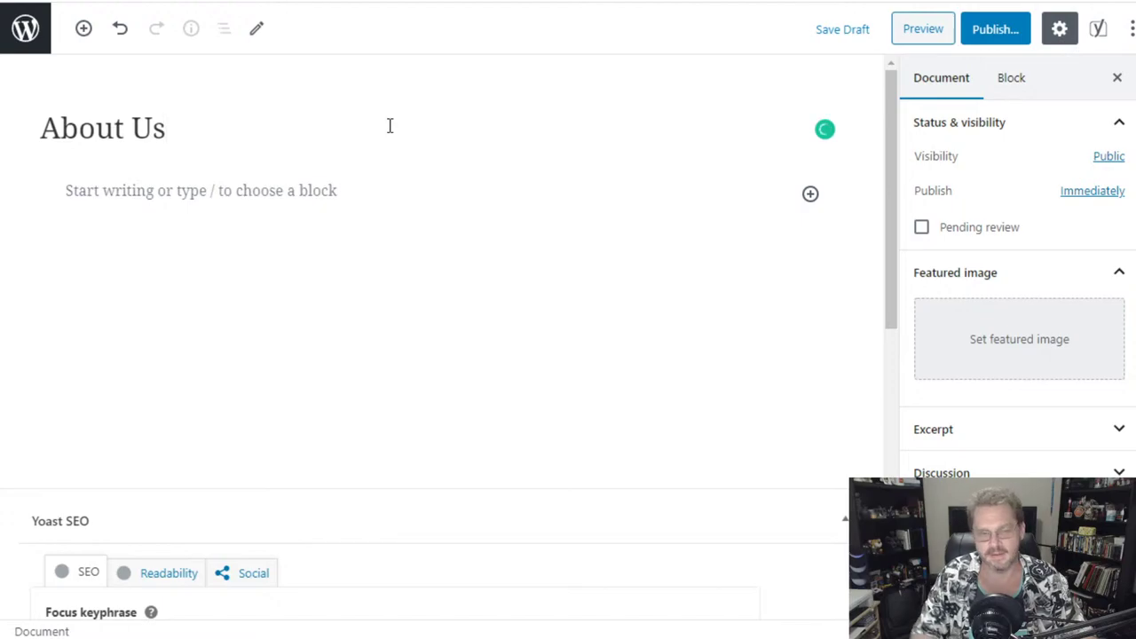
pyautogui.click(310, 192)
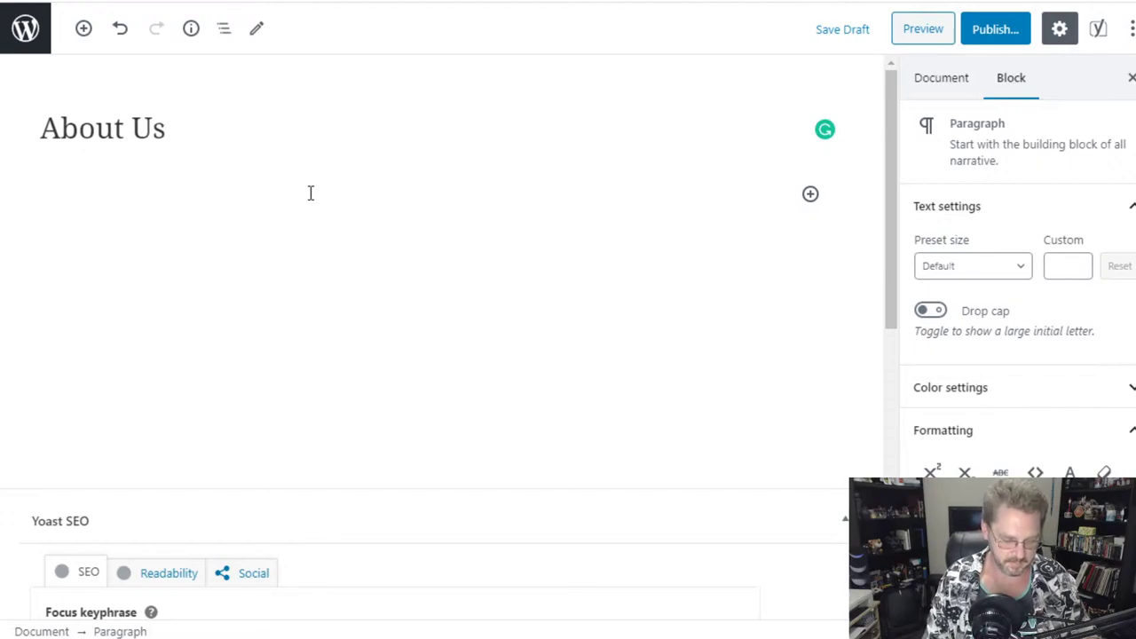
pyautogui.write('Showing ')
pyautogui.write('of')
pyautogui.press('BackSpace')
pyautogui.press('BackSpace')
pyautogui.write('ways to p')
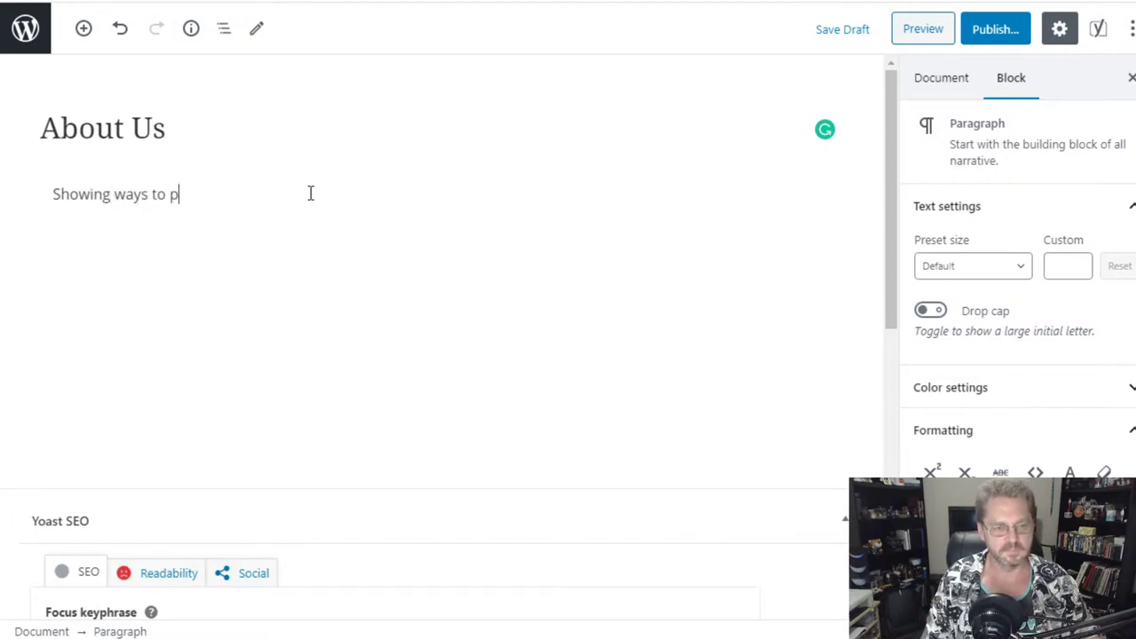
pyautogui.write('ractically live ')
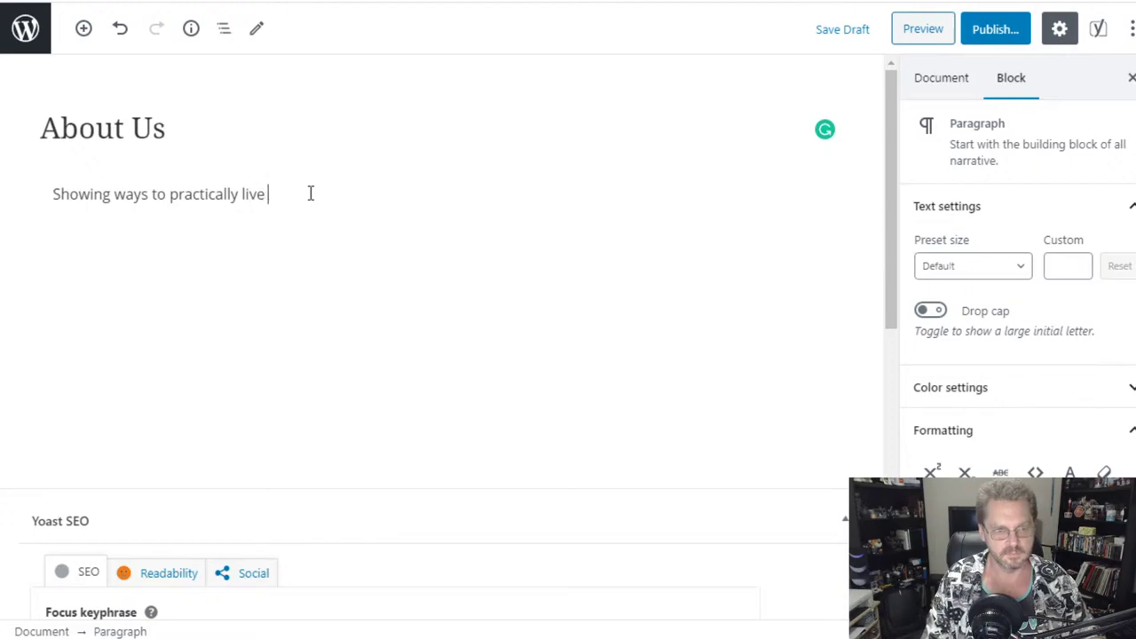
pyautogui.write('green without b')
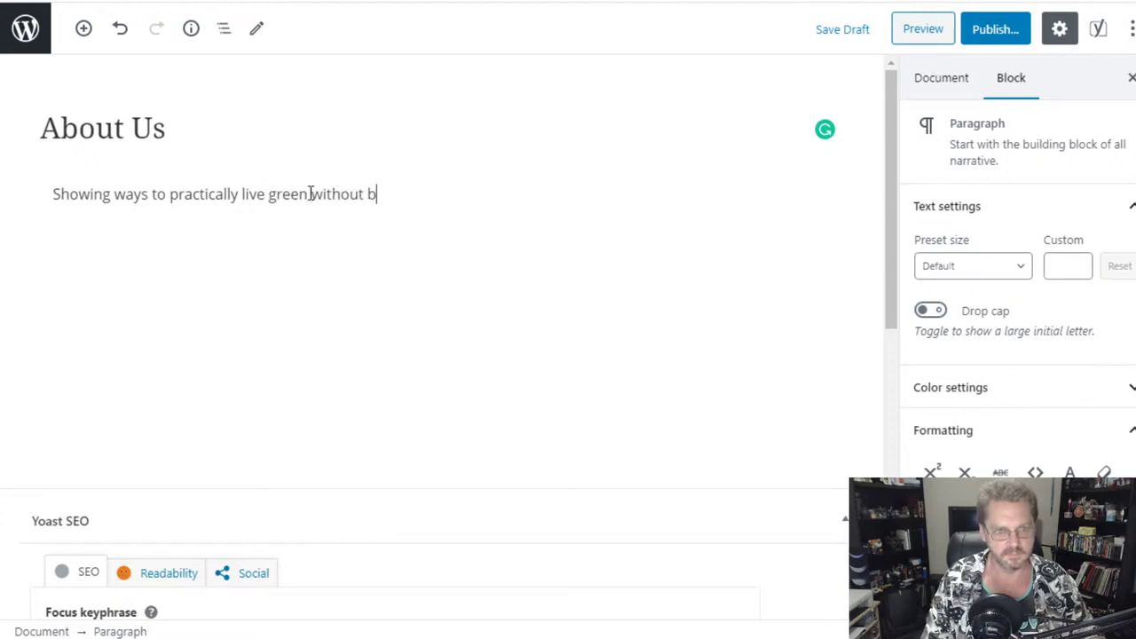
pyautogui.write('eing a treehugger.')
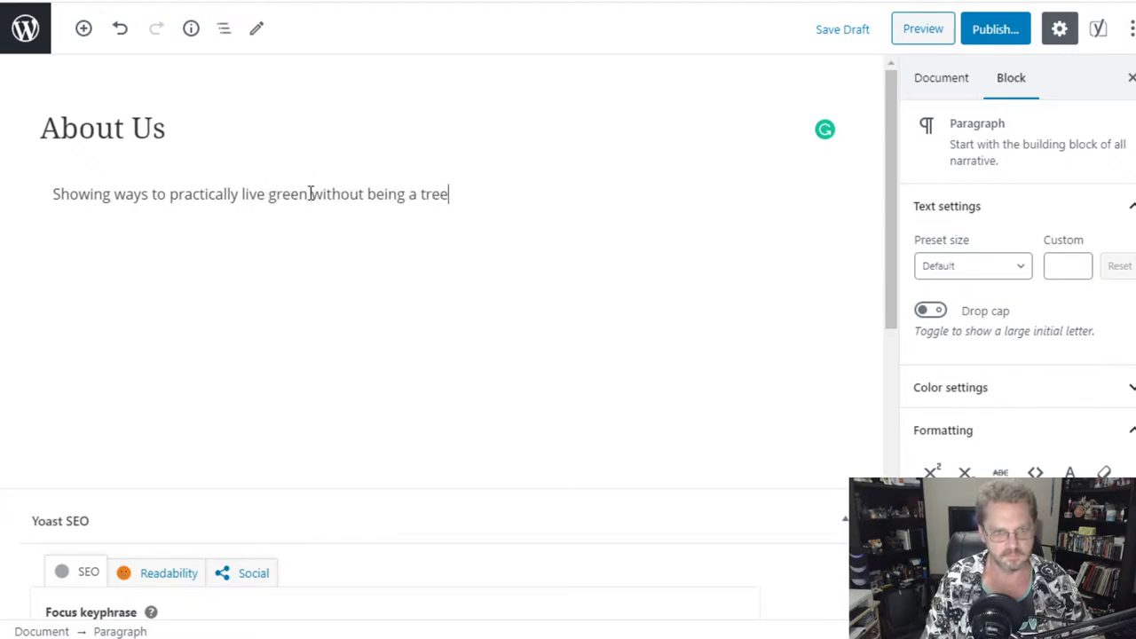
pyautogui.press('Left')
pyautogui.press('Left')
pyautogui.press('Left')
pyautogui.press('Left')
pyautogui.press('Left')
pyautogui.press('Left')
pyautogui.press('Left')
pyautogui.write('-')
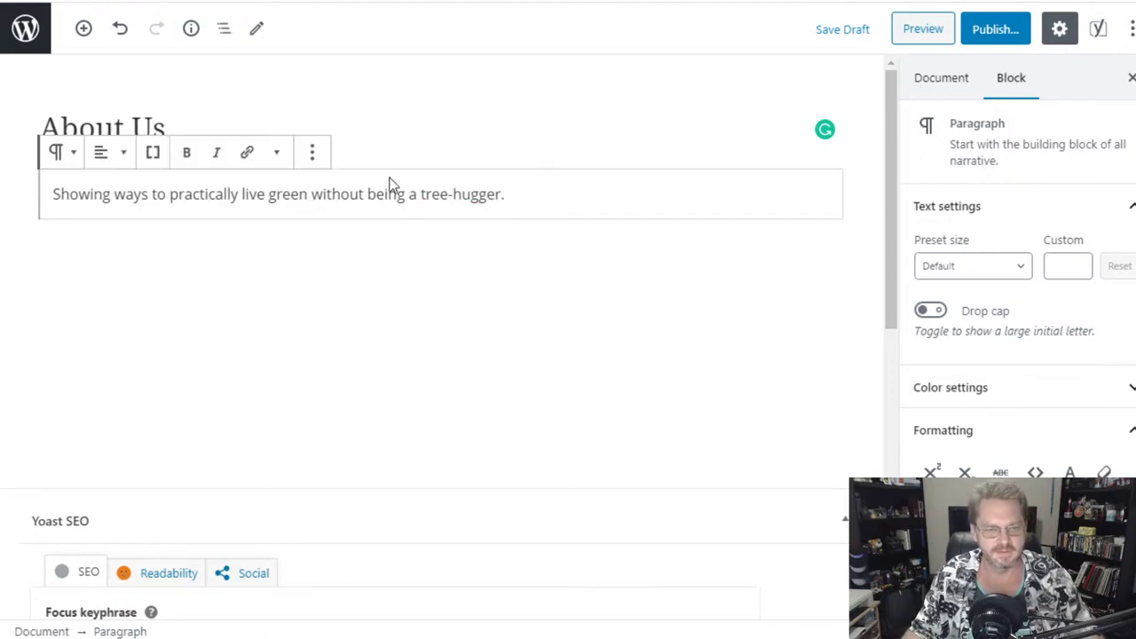
pyautogui.click(667, 193)
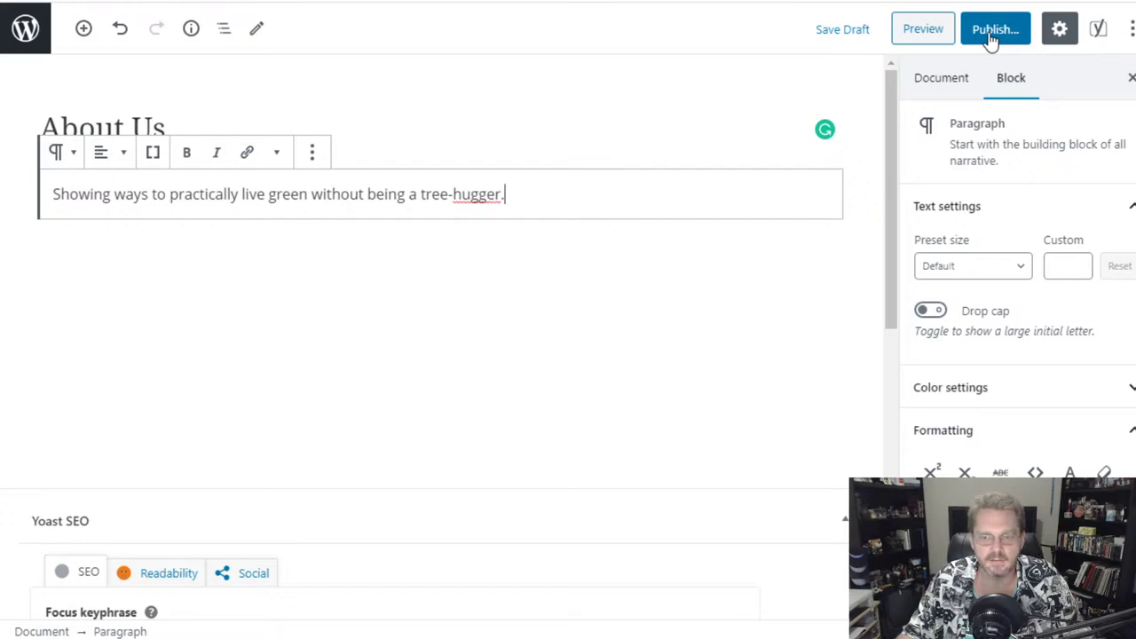
pyautogui.scroll(-4, 675, 337)
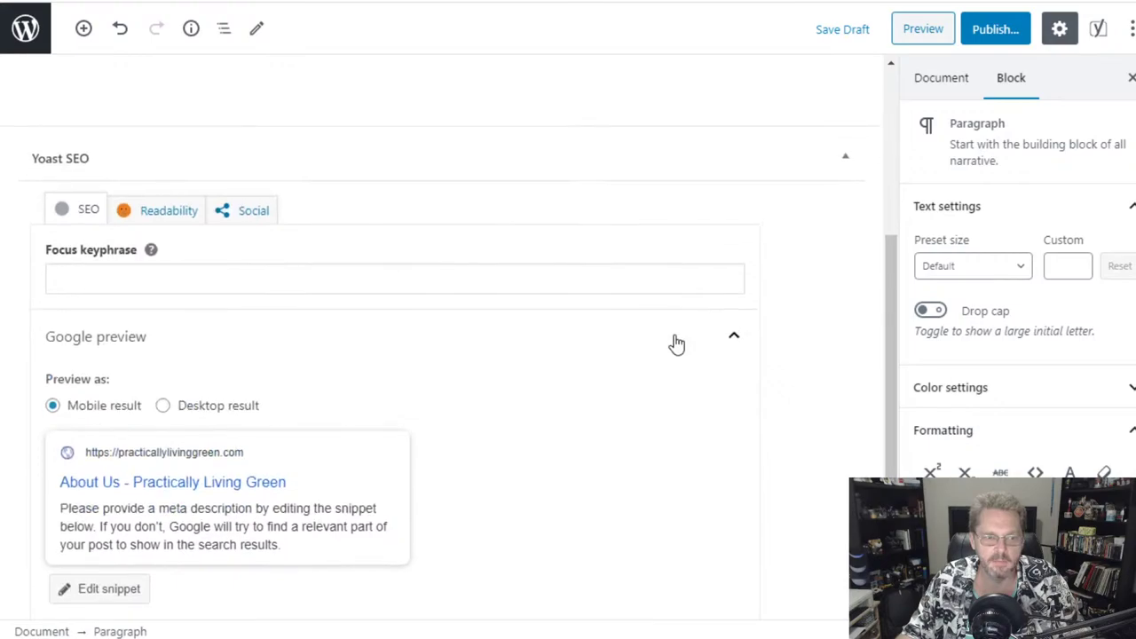
pyautogui.scroll(4, 676, 344)
pyautogui.scroll(-4, 674, 337)
pyautogui.scroll(4, 674, 337)
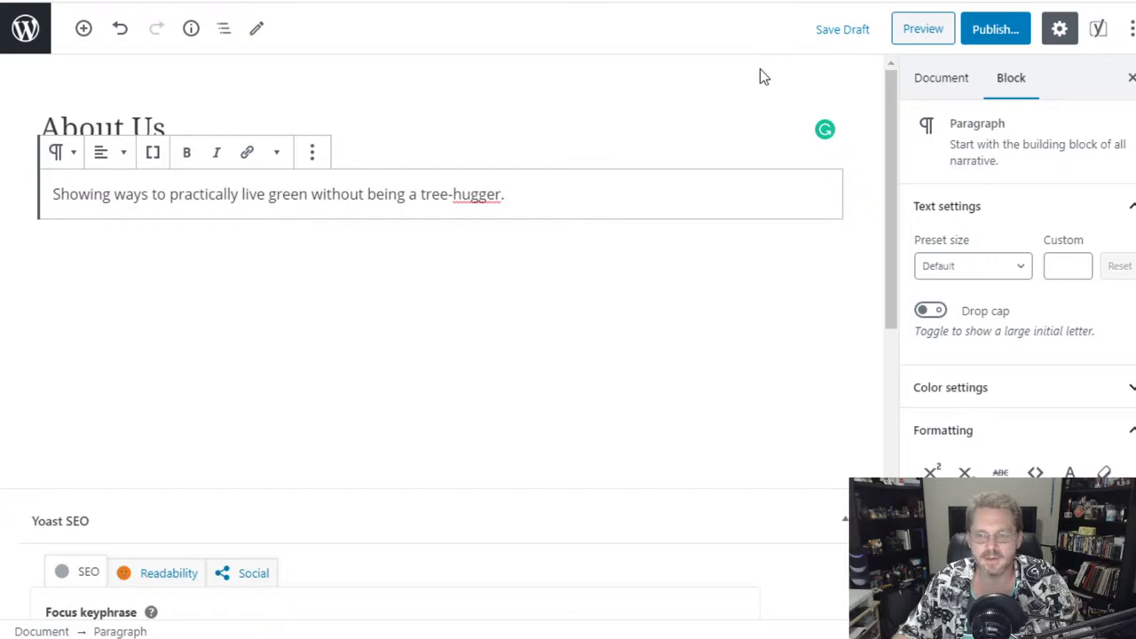
# - Publish the About Us page, view it live, then return to All Pages
pyautogui.click(996, 33)
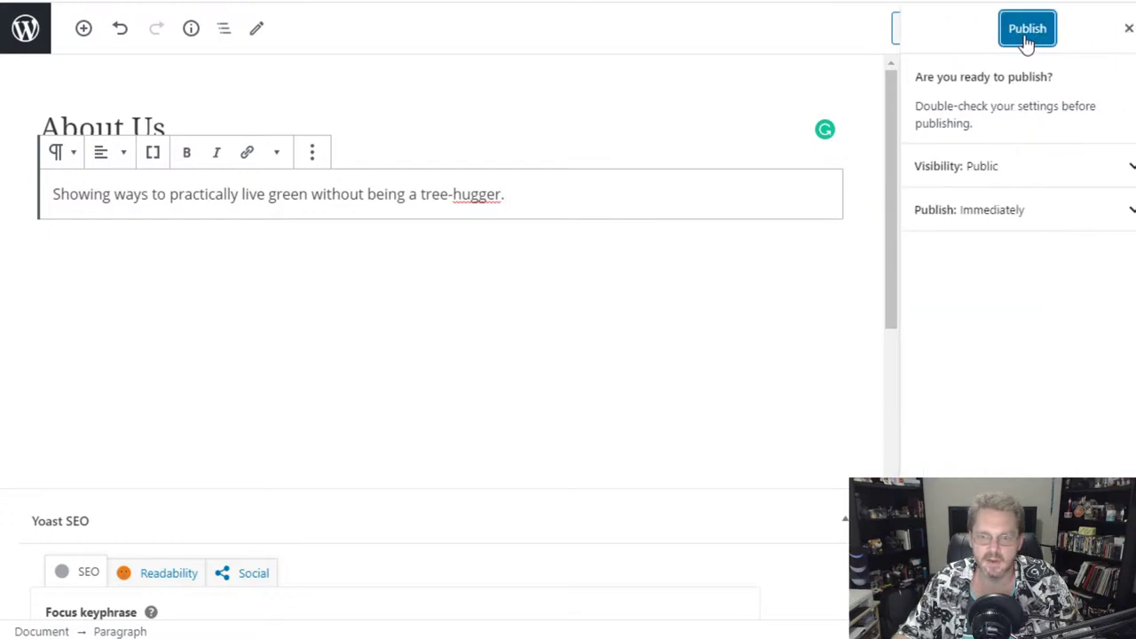
pyautogui.click(1026, 35)
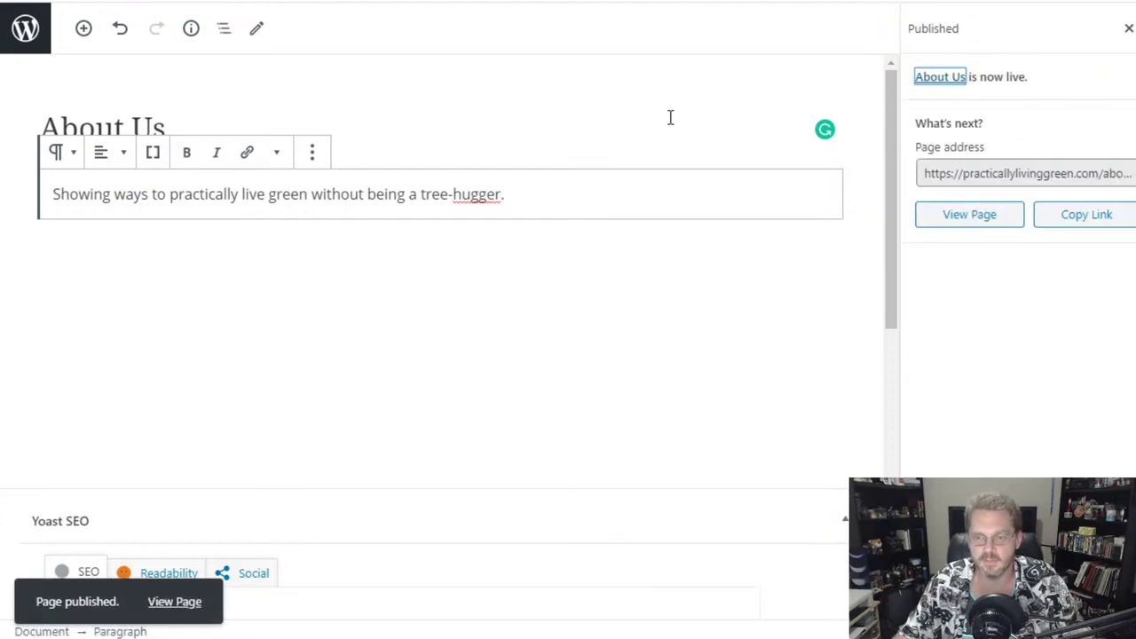
pyautogui.click(508, 104)
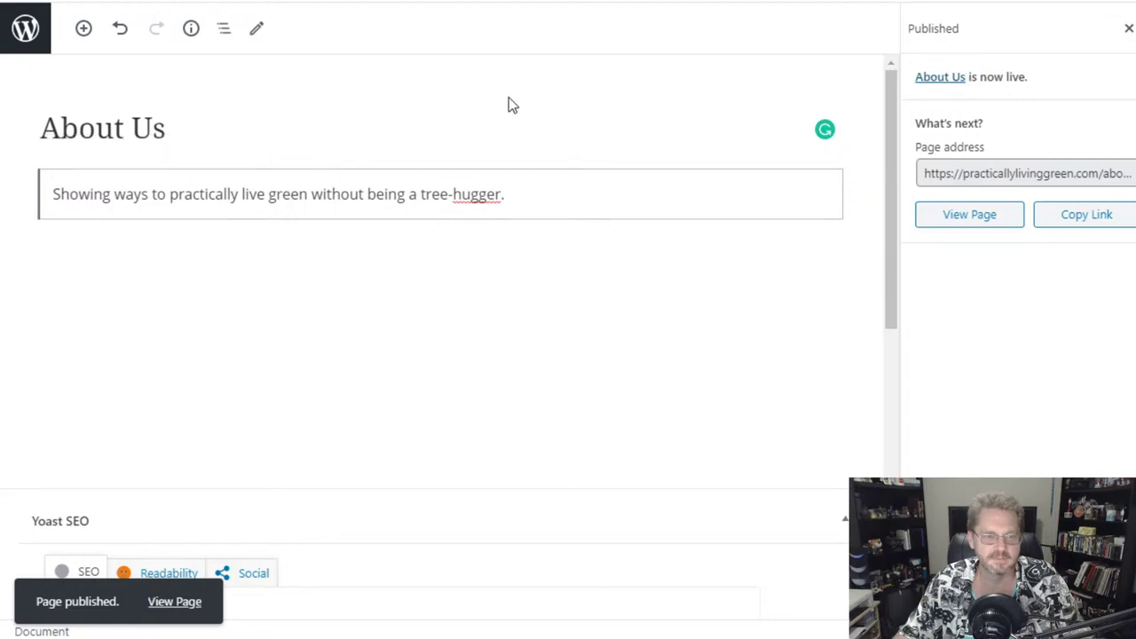
pyautogui.click(967, 221)
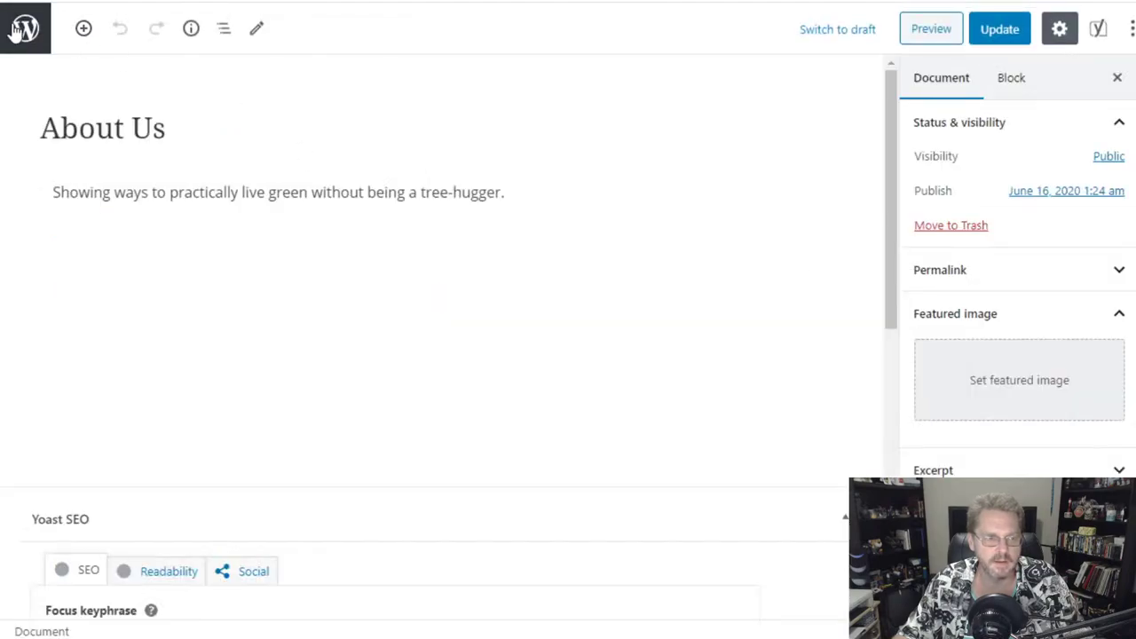
pyautogui.click(13, 29)
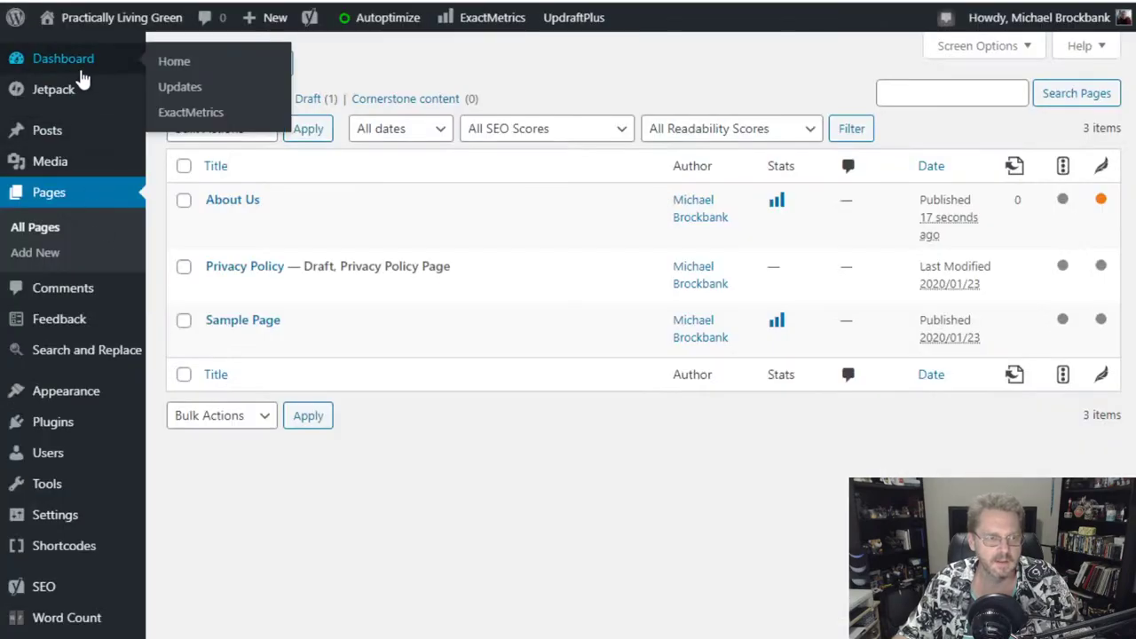
# - Trash the Sample Page and open the Privacy Policy draft for editing
pyautogui.moveTo(279, 350)
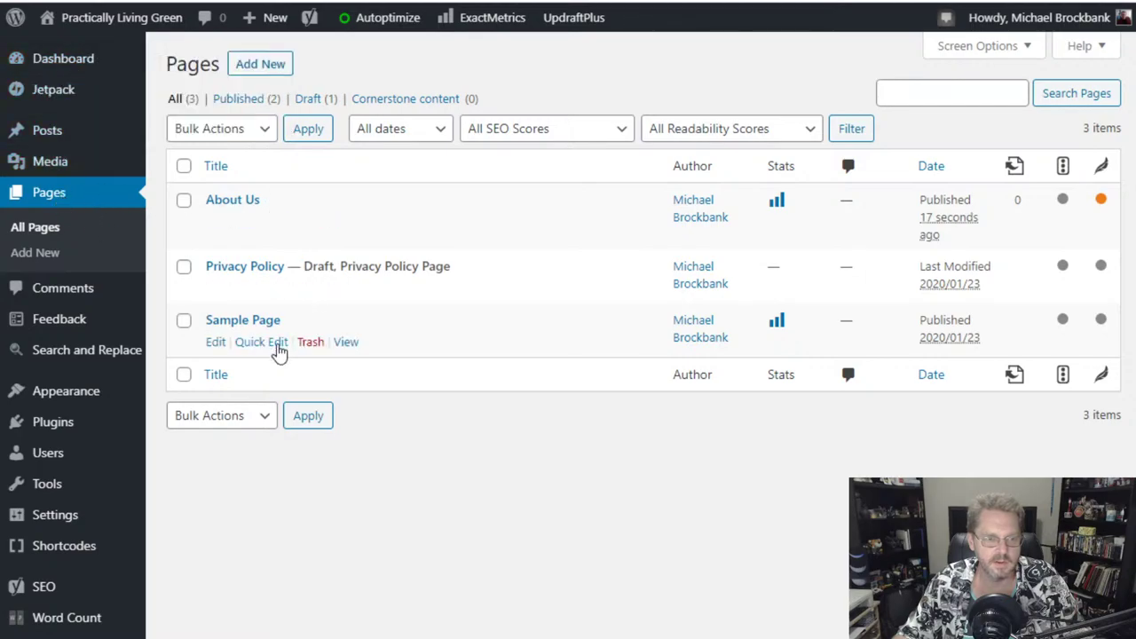
pyautogui.click(311, 345)
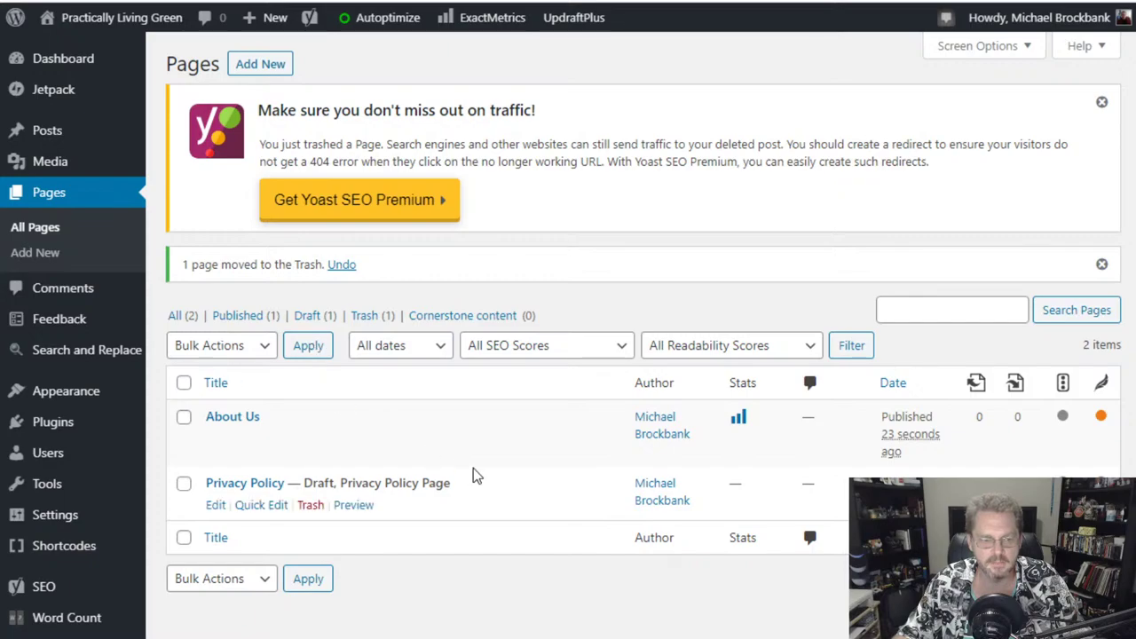
pyautogui.scroll(-2, 471, 474)
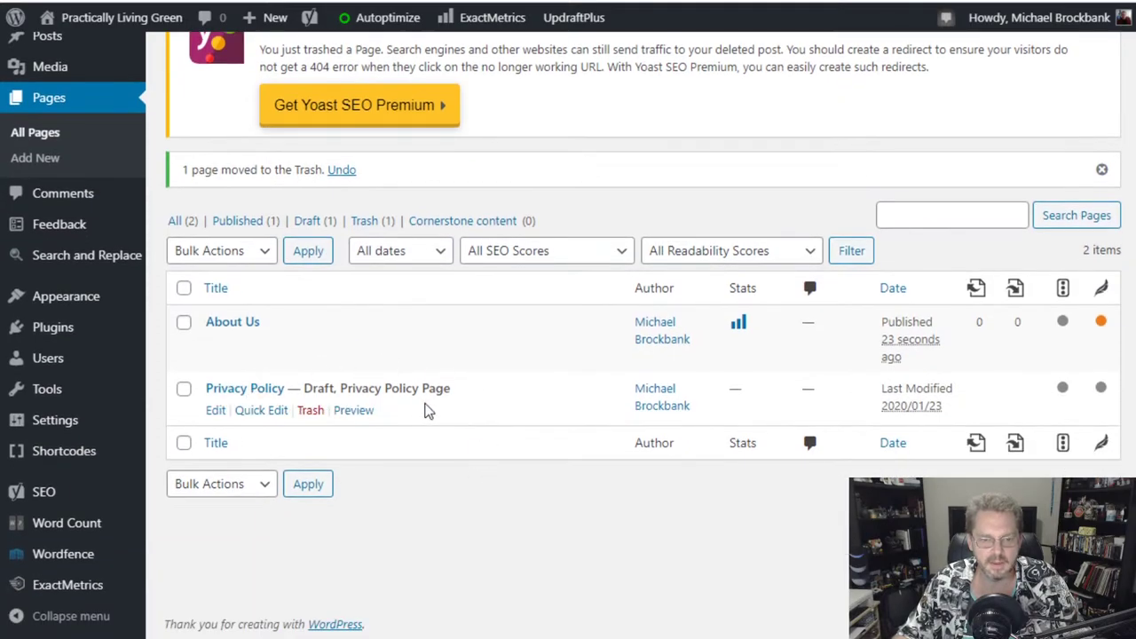
pyautogui.click(263, 397)
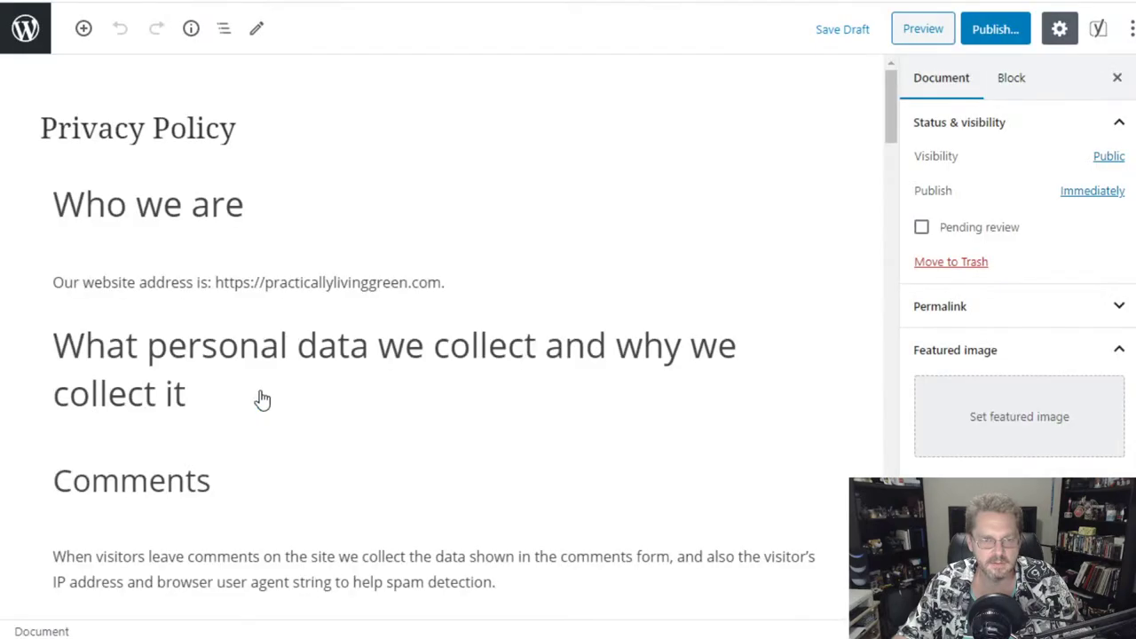
pyautogui.scroll(-3, 523, 266)
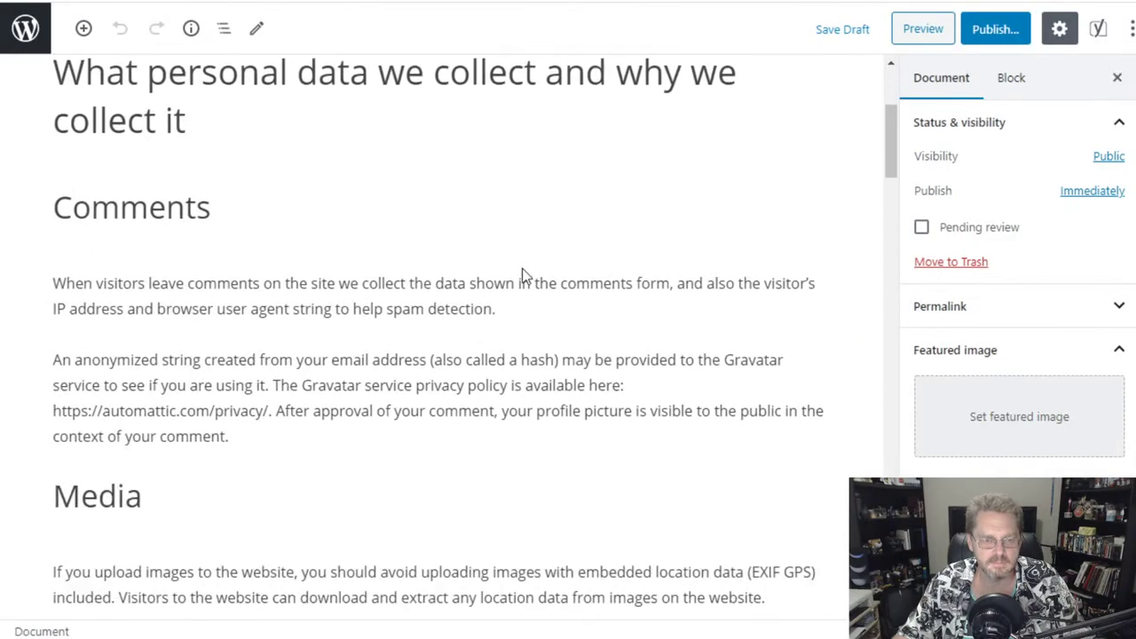
pyautogui.scroll(-3, 522, 275)
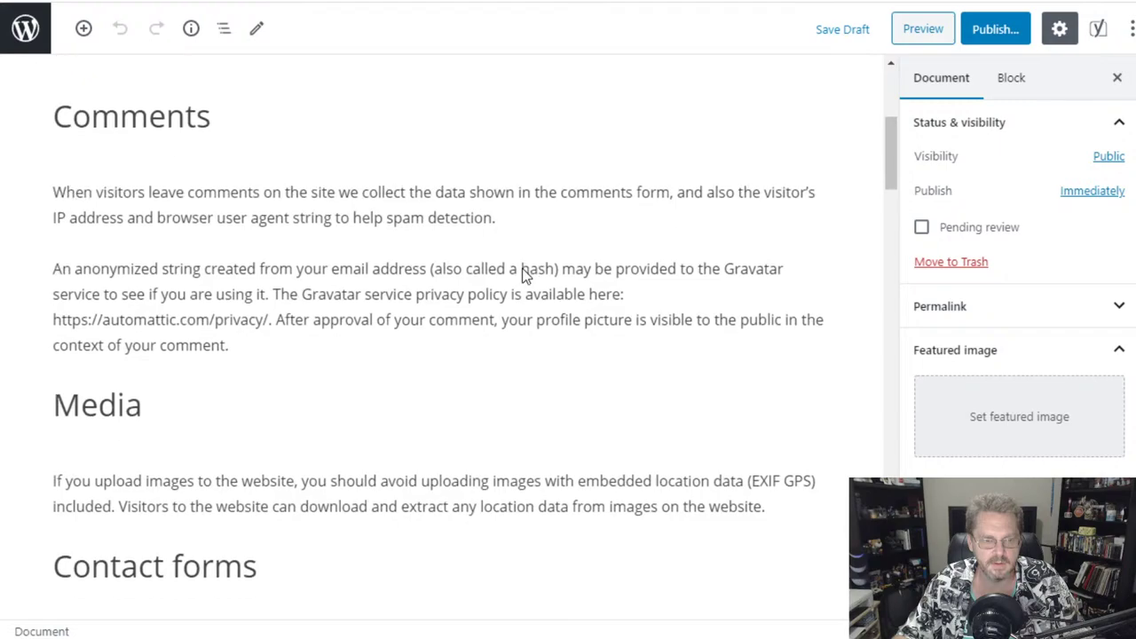
pyautogui.scroll(-10, 522, 271)
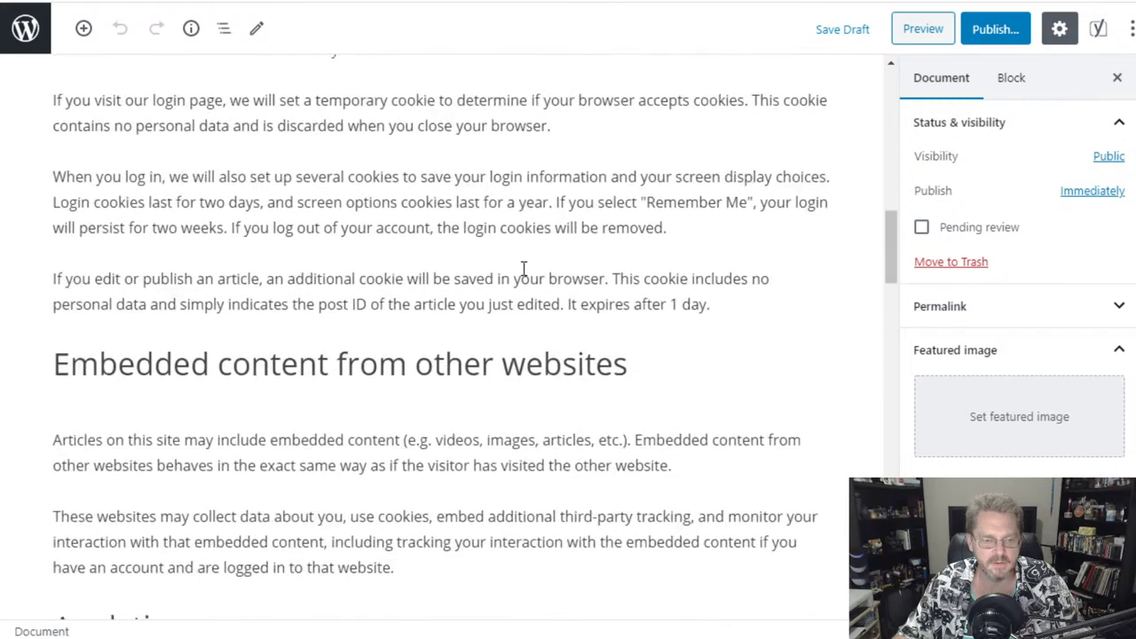
pyautogui.scroll(-5, 523, 268)
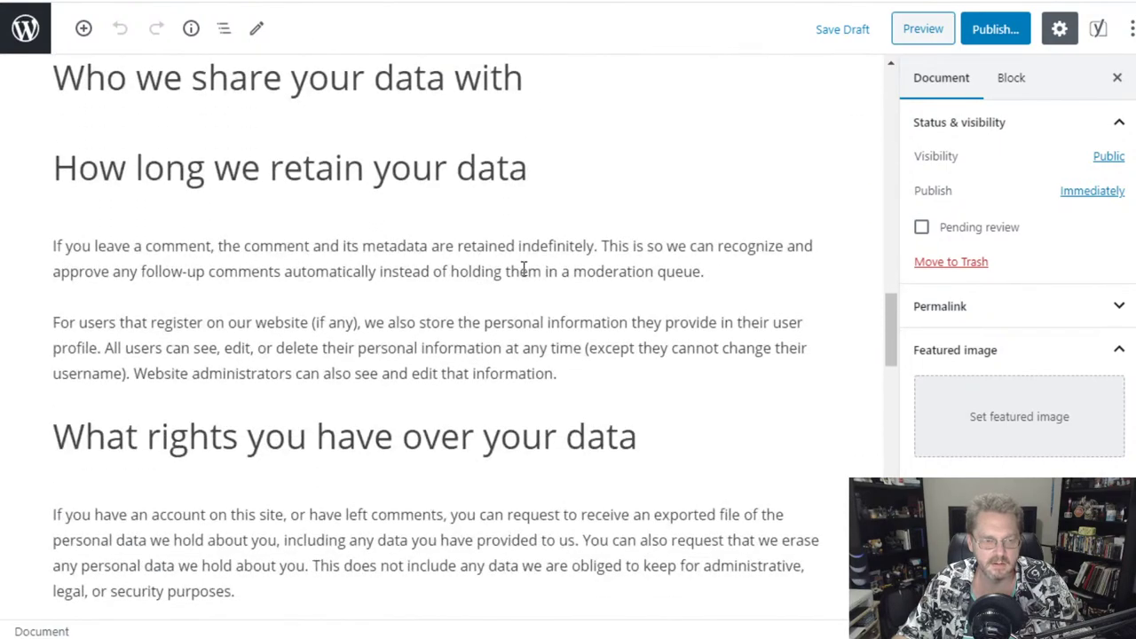
pyautogui.scroll(-10, 523, 268)
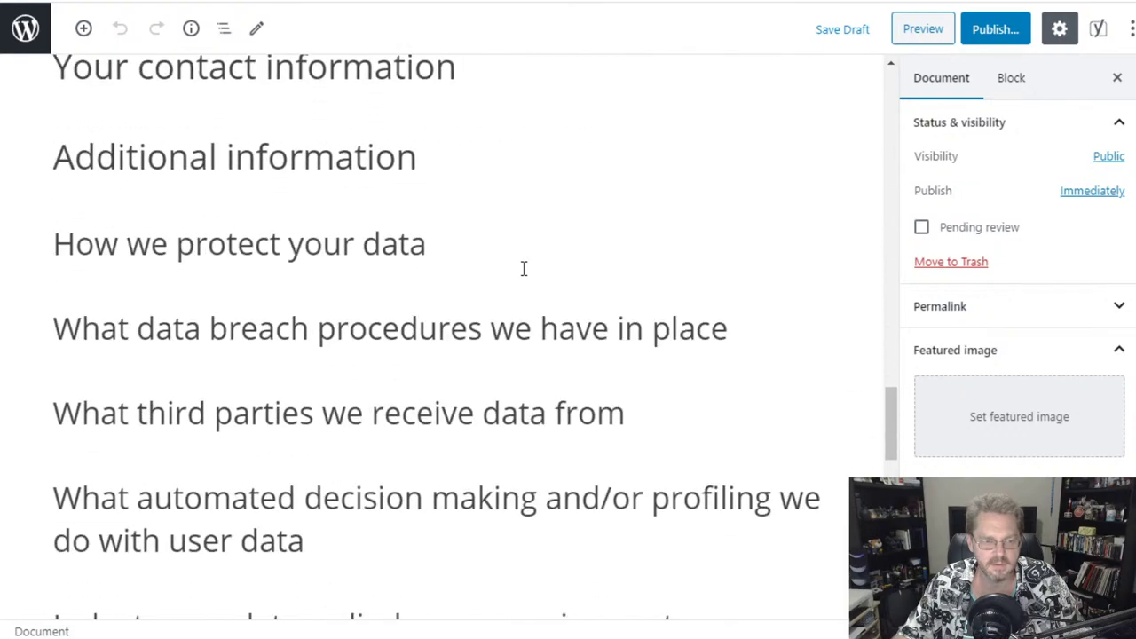
pyautogui.scroll(-2, 523, 268)
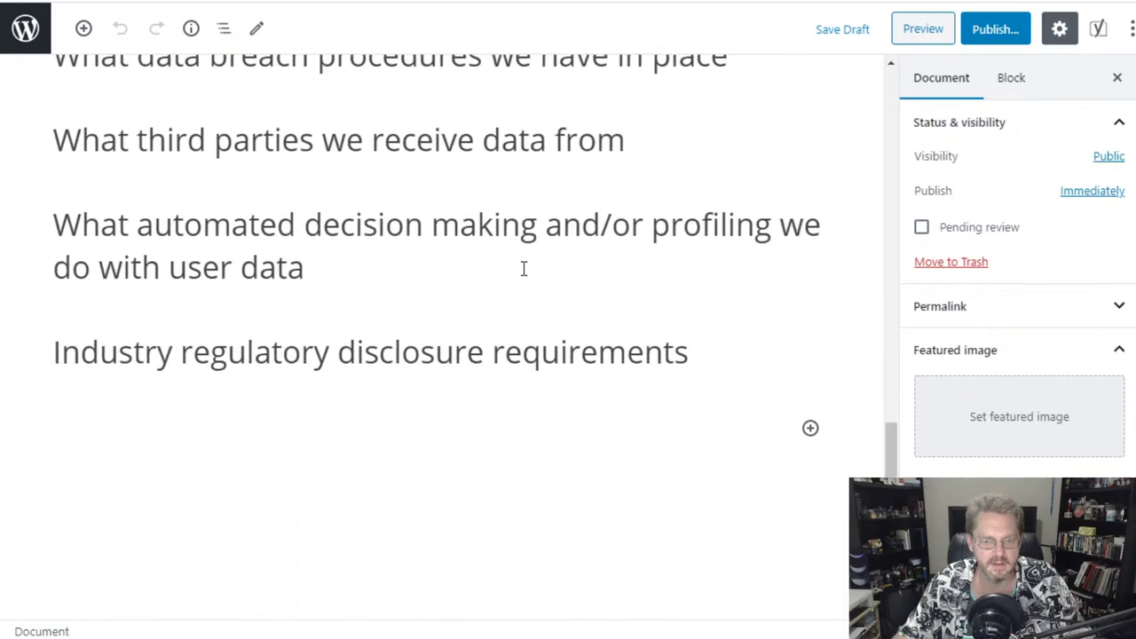
pyautogui.scroll(-3, 523, 268)
pyautogui.scroll(12, 524, 268)
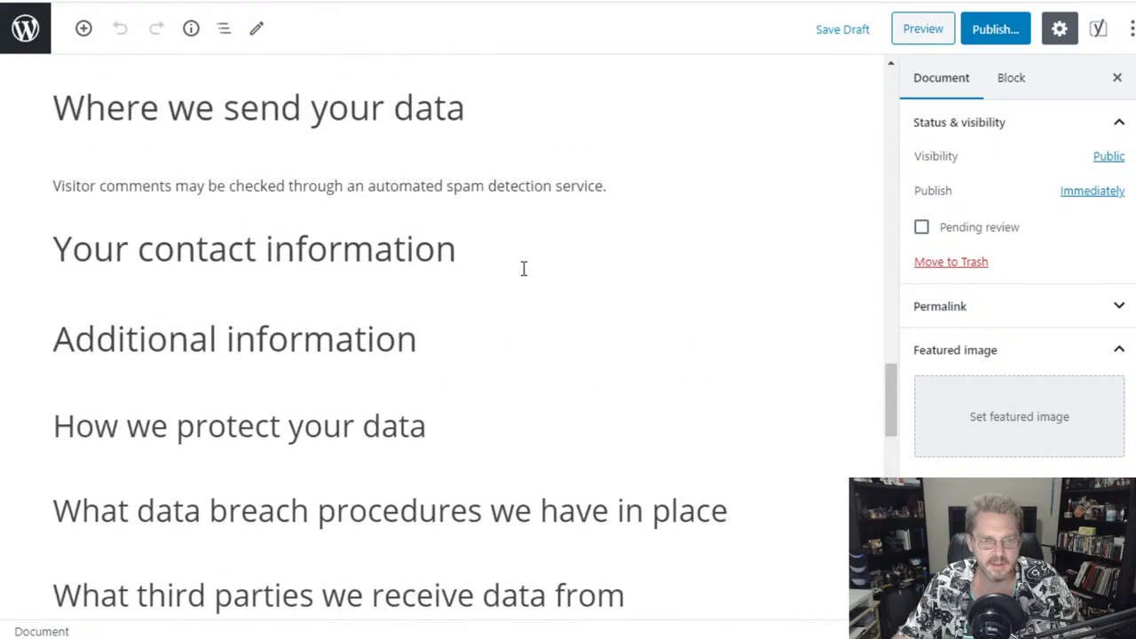
pyautogui.scroll(17, 523, 268)
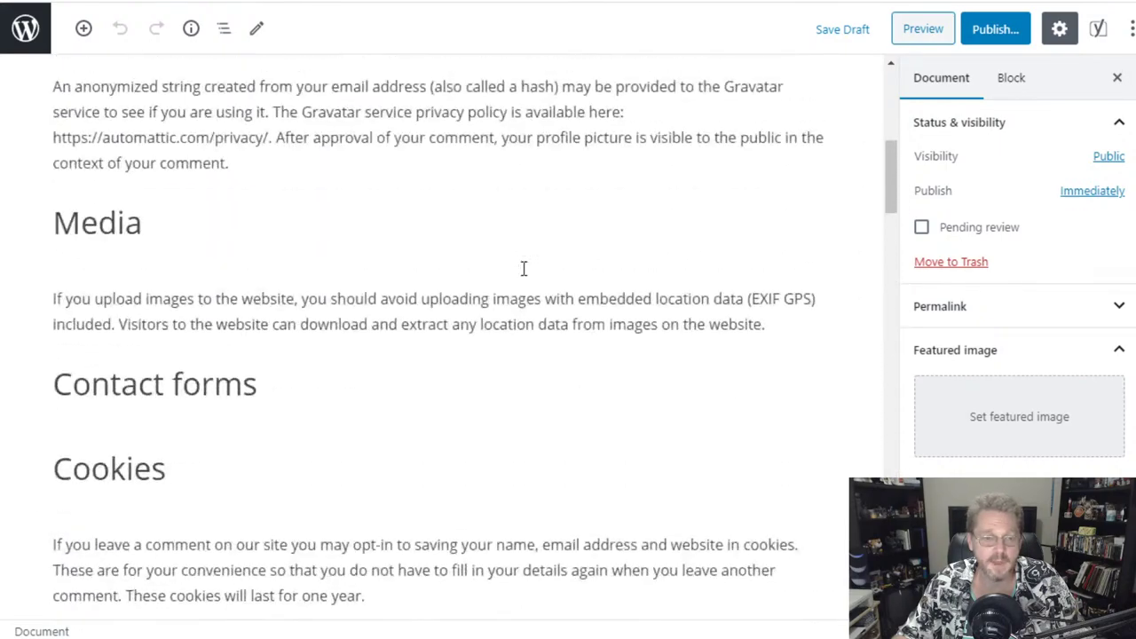
pyautogui.scroll(6, 524, 268)
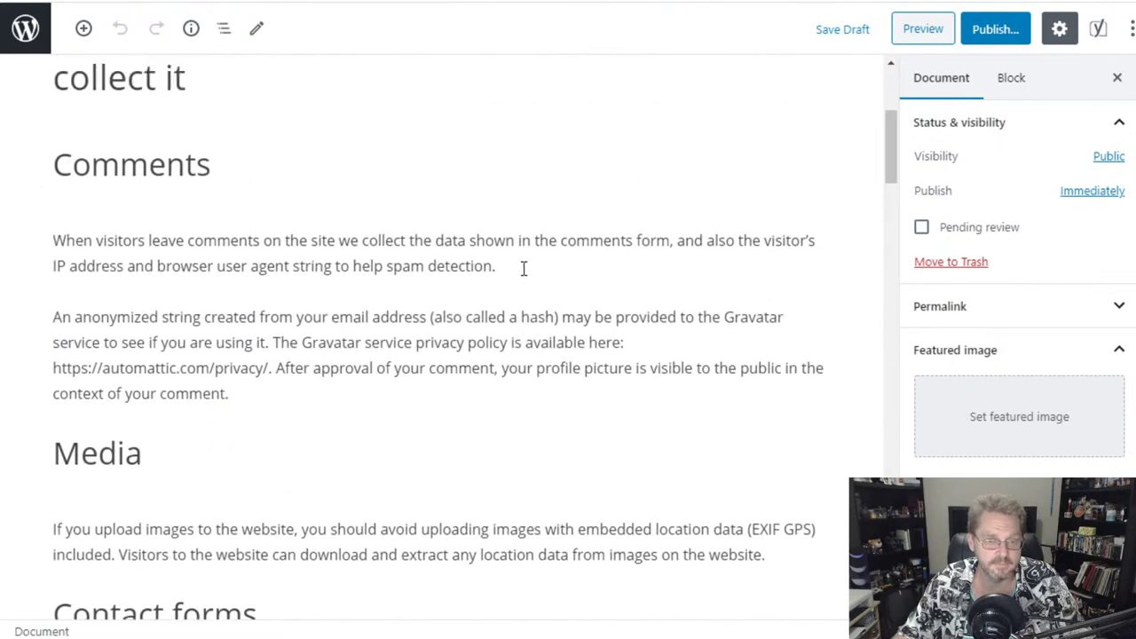
# - Exit the Privacy Policy editor back to the Pages list
pyautogui.click(25, 30)
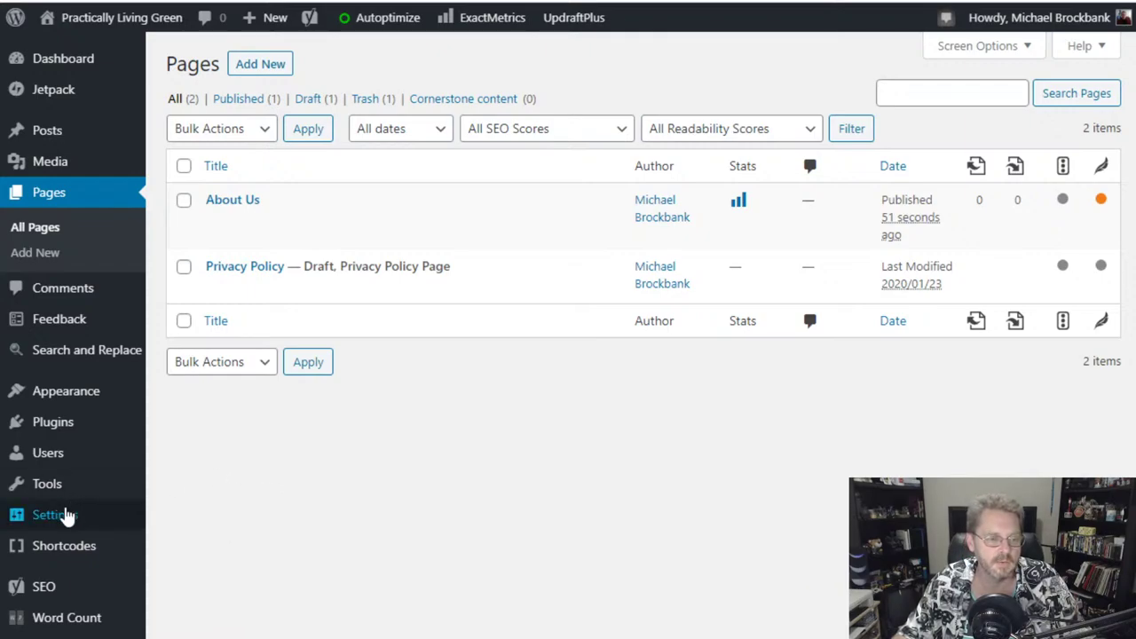
pyautogui.moveTo(66, 514)
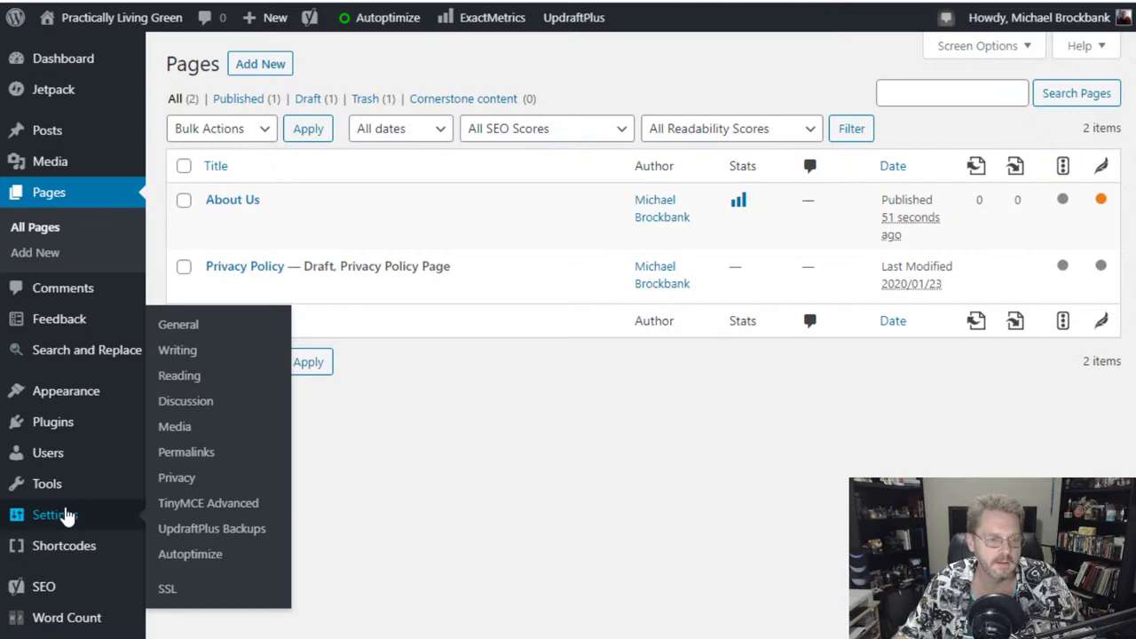
# - Review the Writing settings, then open Permalink Settings showing the /%postname%/ structure
pyautogui.click(182, 351)
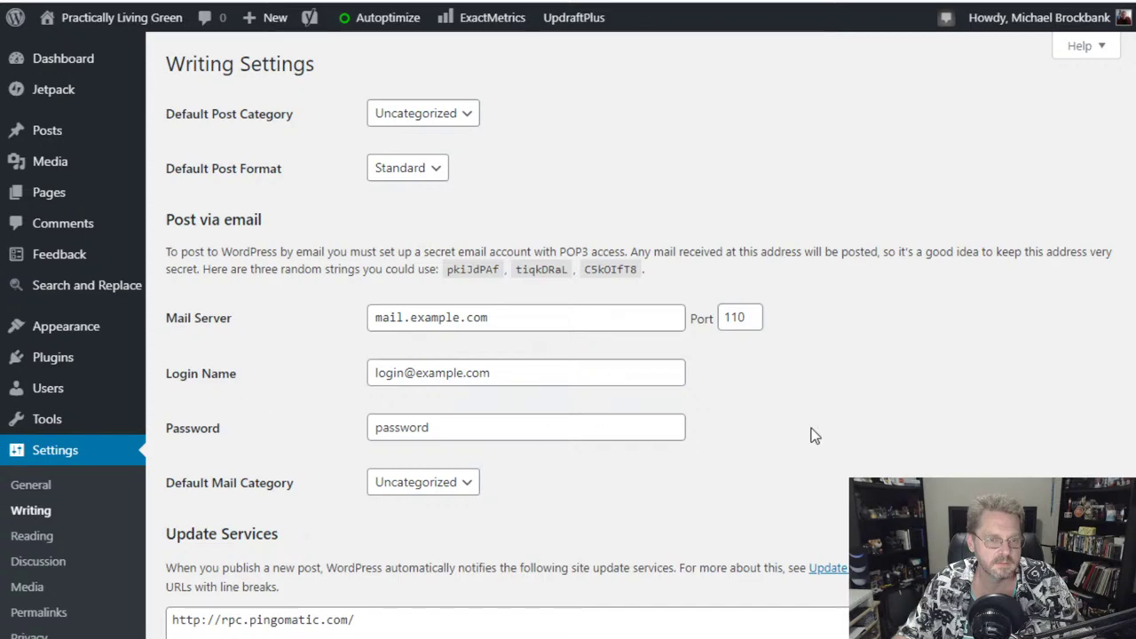
pyautogui.scroll(-3, 813, 434)
pyautogui.scroll(3, 812, 435)
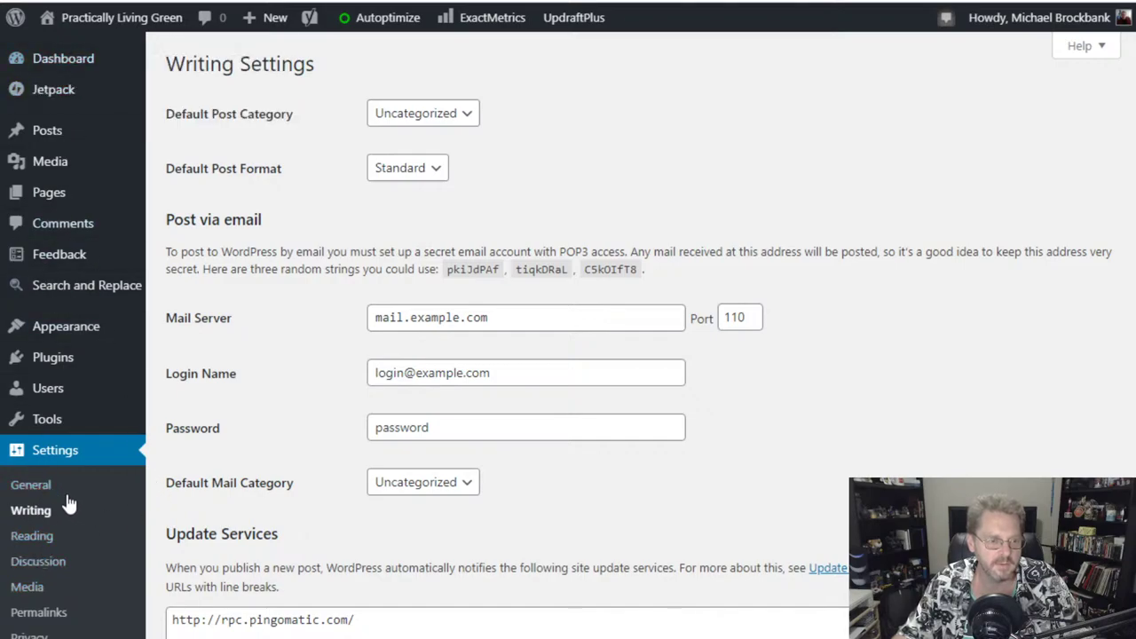
pyautogui.moveTo(64, 60)
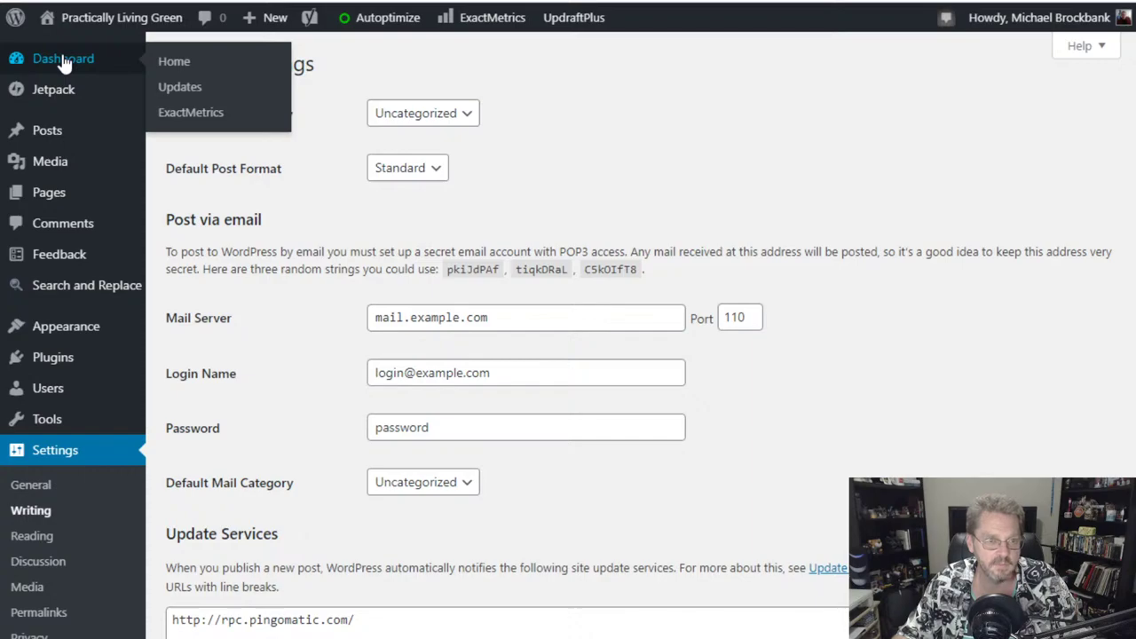
pyautogui.scroll(-4, 133, 465)
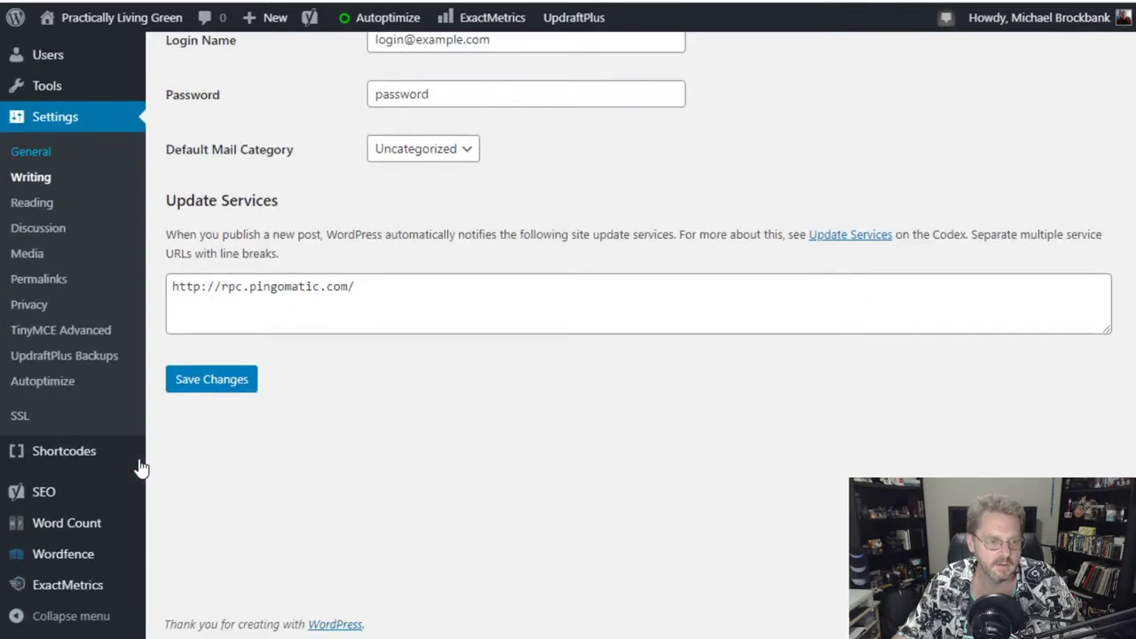
pyautogui.moveTo(124, 465)
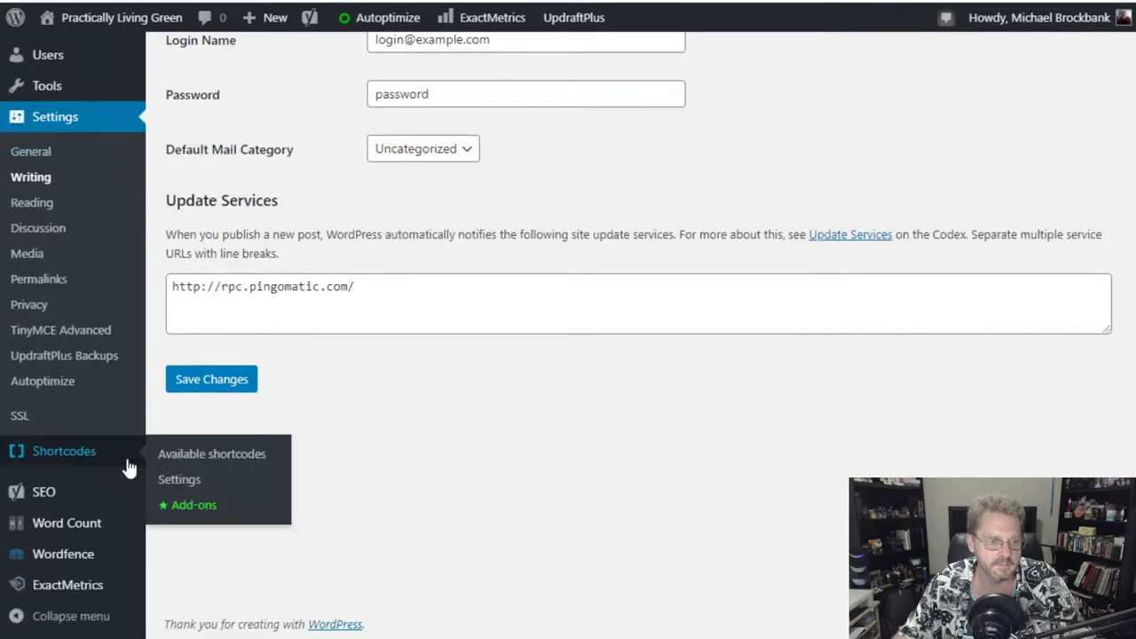
pyautogui.click(40, 279)
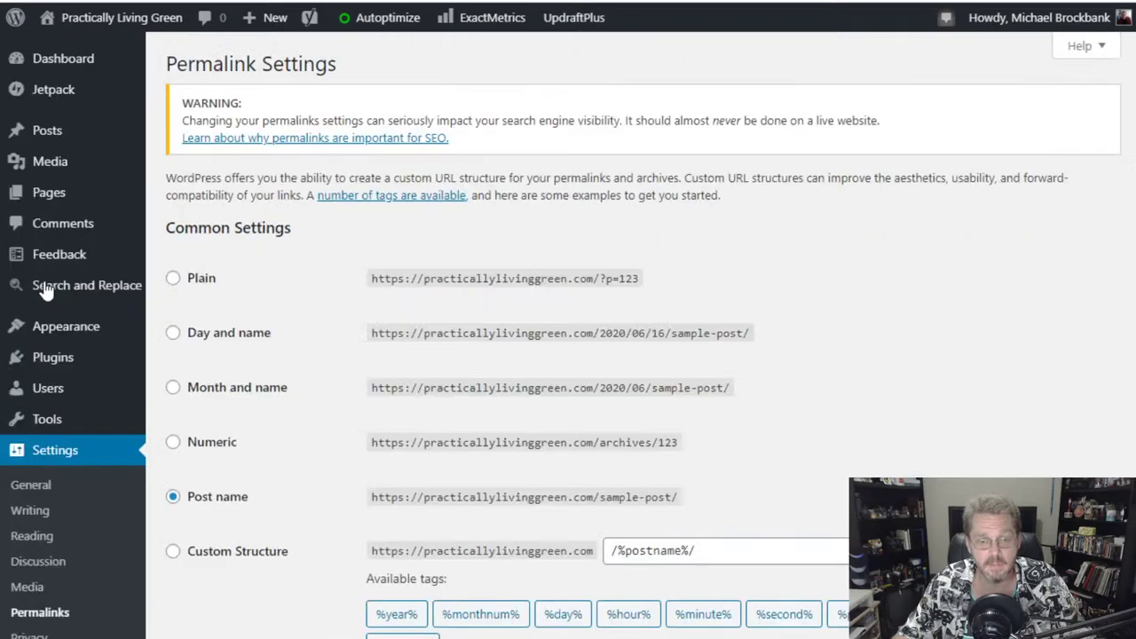
pyautogui.scroll(-2, 851, 328)
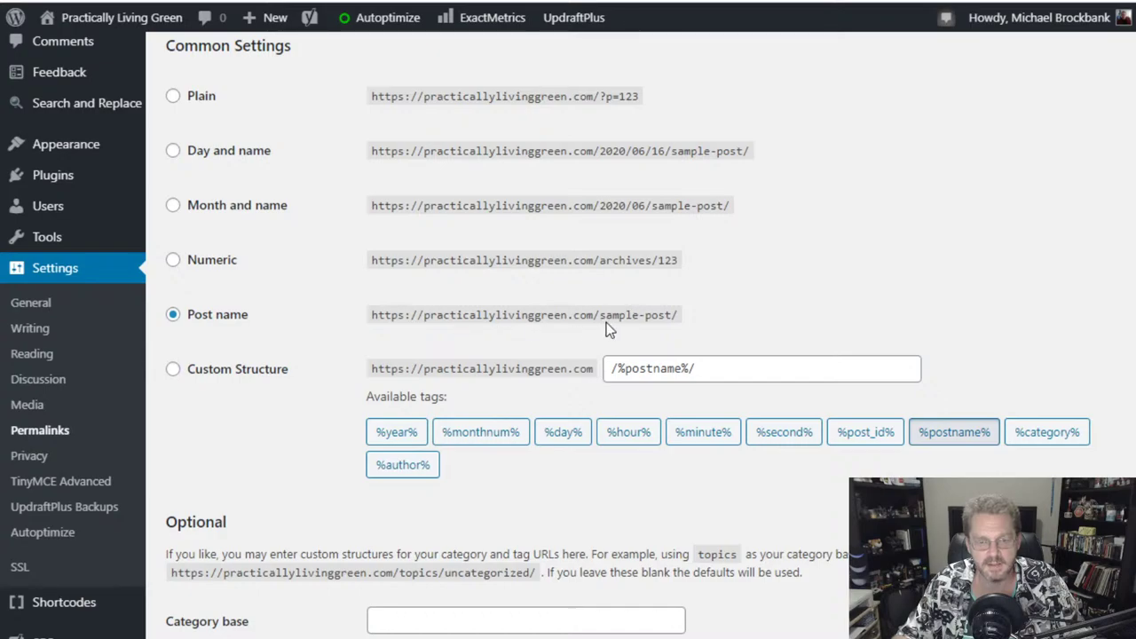
pyautogui.moveTo(600, 316); pyautogui.dragTo(680, 317)
pyautogui.click(681, 321)
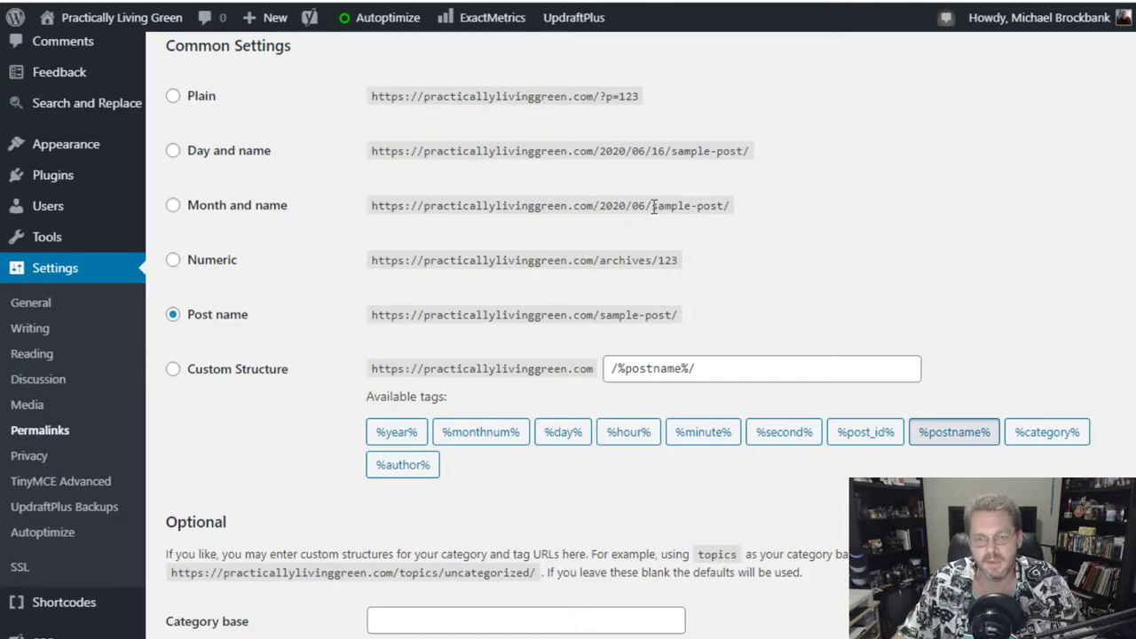
pyautogui.moveTo(632, 205); pyautogui.dragTo(594, 206)
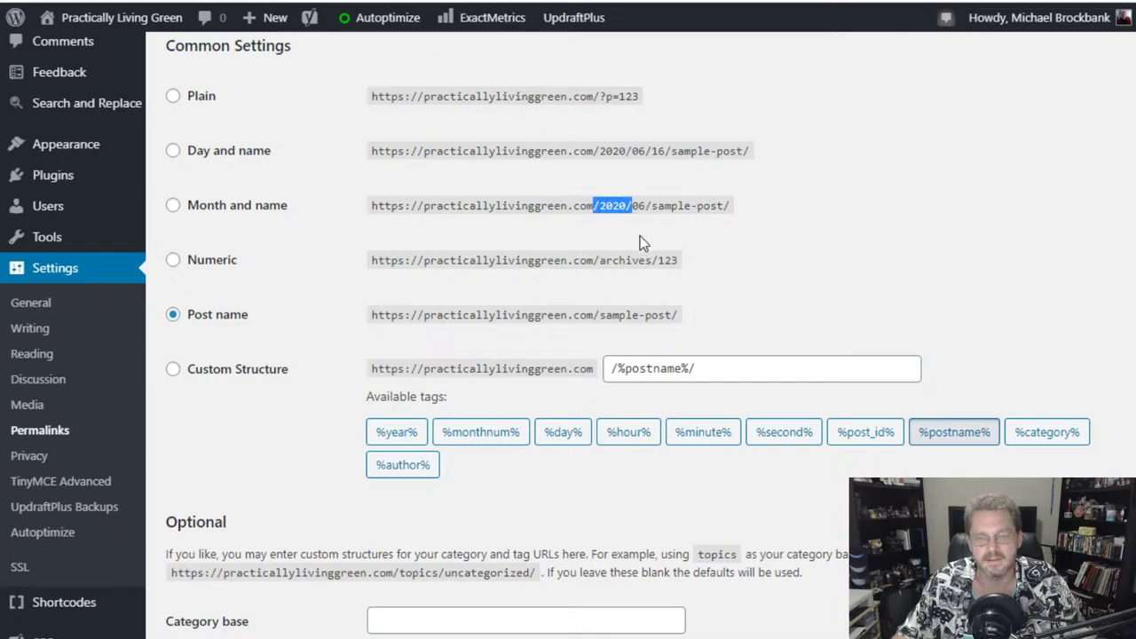
pyautogui.click(727, 205)
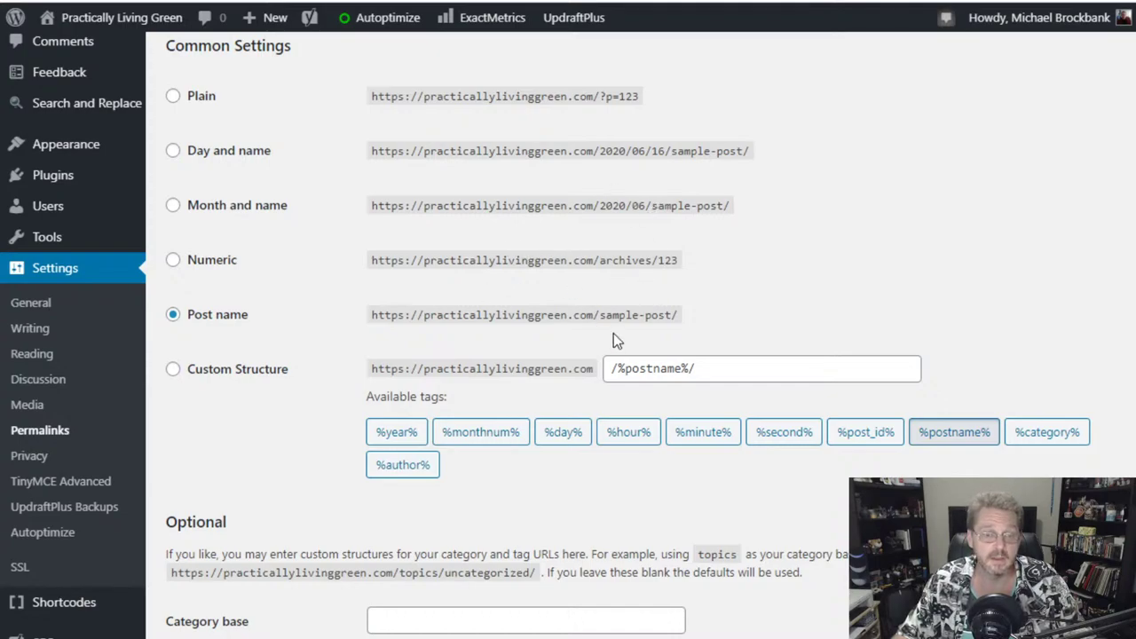
pyautogui.moveTo(647, 315); pyautogui.dragTo(597, 319)
pyautogui.moveTo(598, 260); pyautogui.dragTo(654, 267)
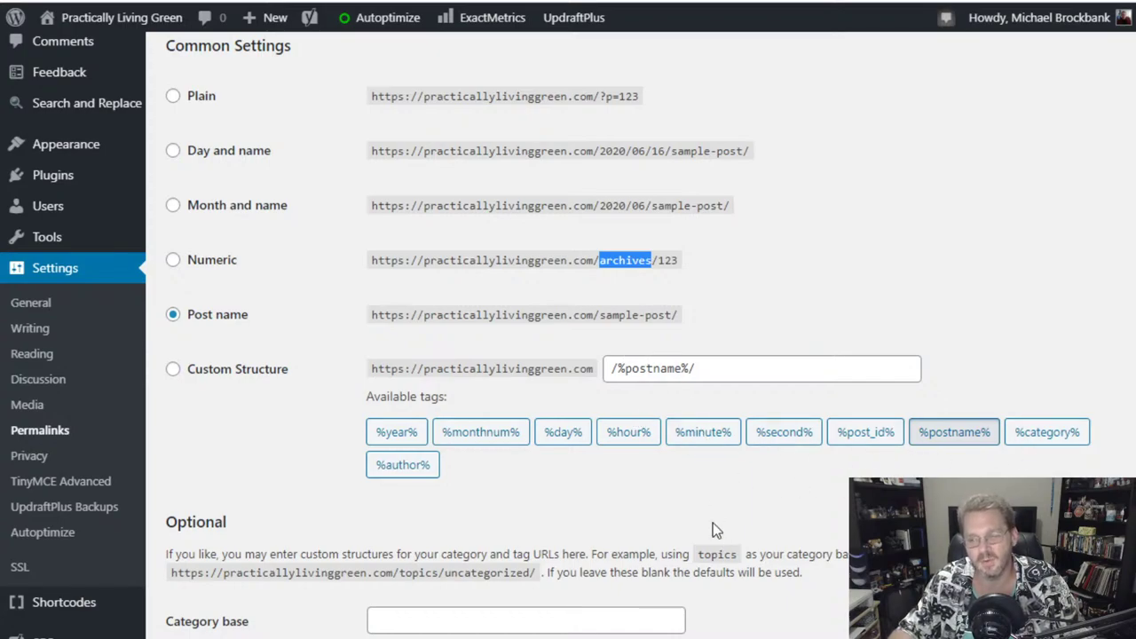
pyautogui.scroll(-2, 585, 546)
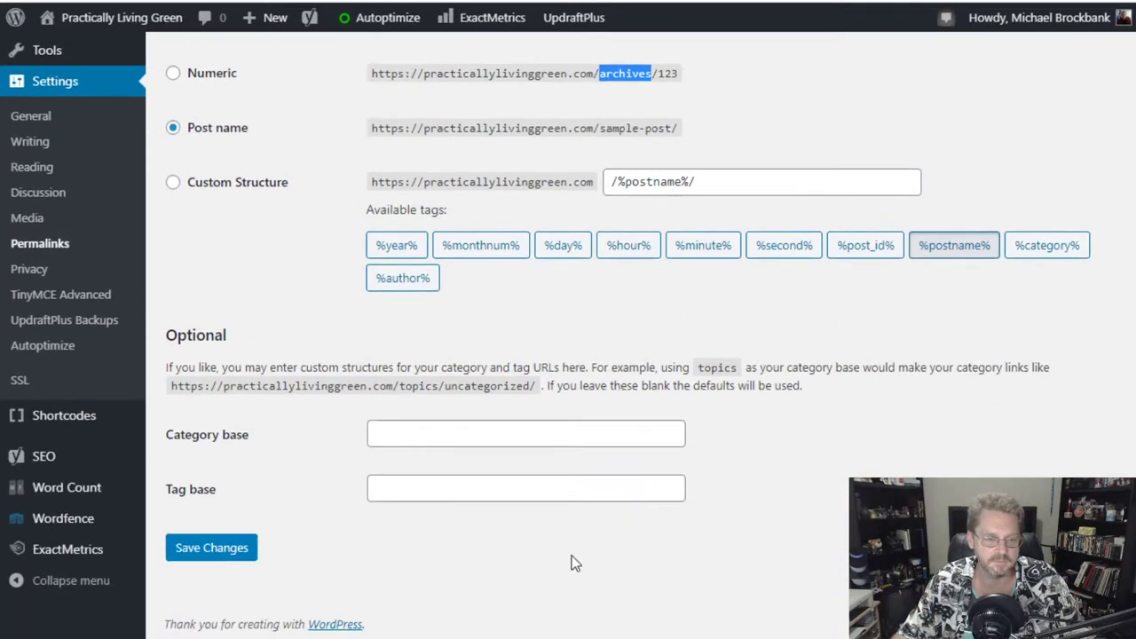
pyautogui.scroll(5, 371, 538)
pyautogui.scroll(-1, 241, 451)
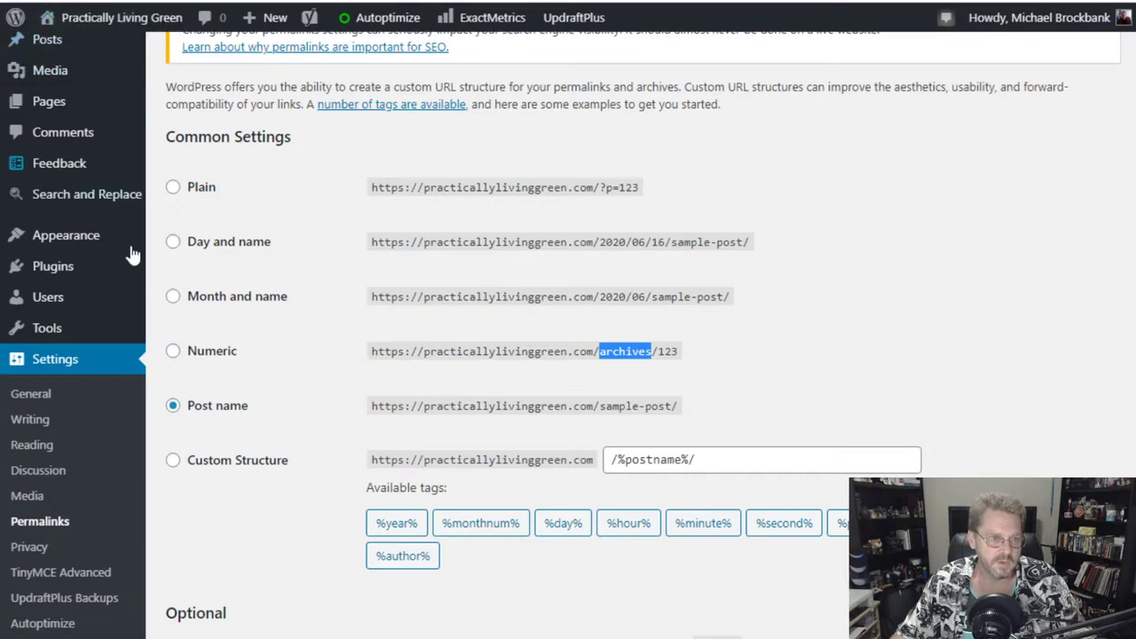
pyautogui.scroll(1, 115, 291)
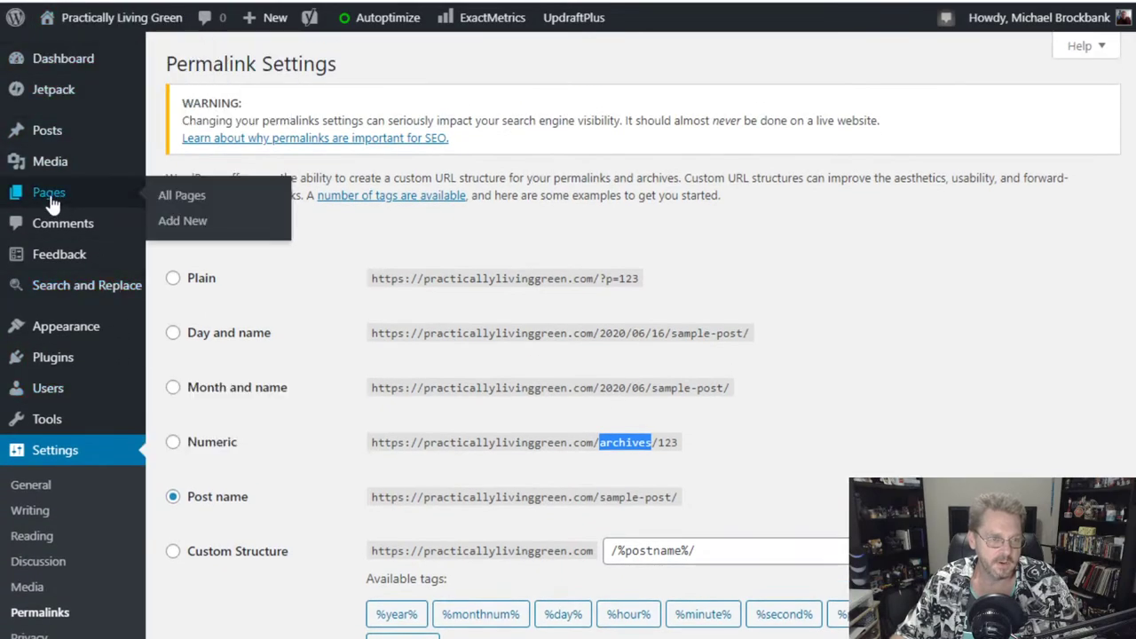
# - Create a new page titled 'Contact Us' with the paragraph 'Form to come soon.'
pyautogui.click(52, 204)
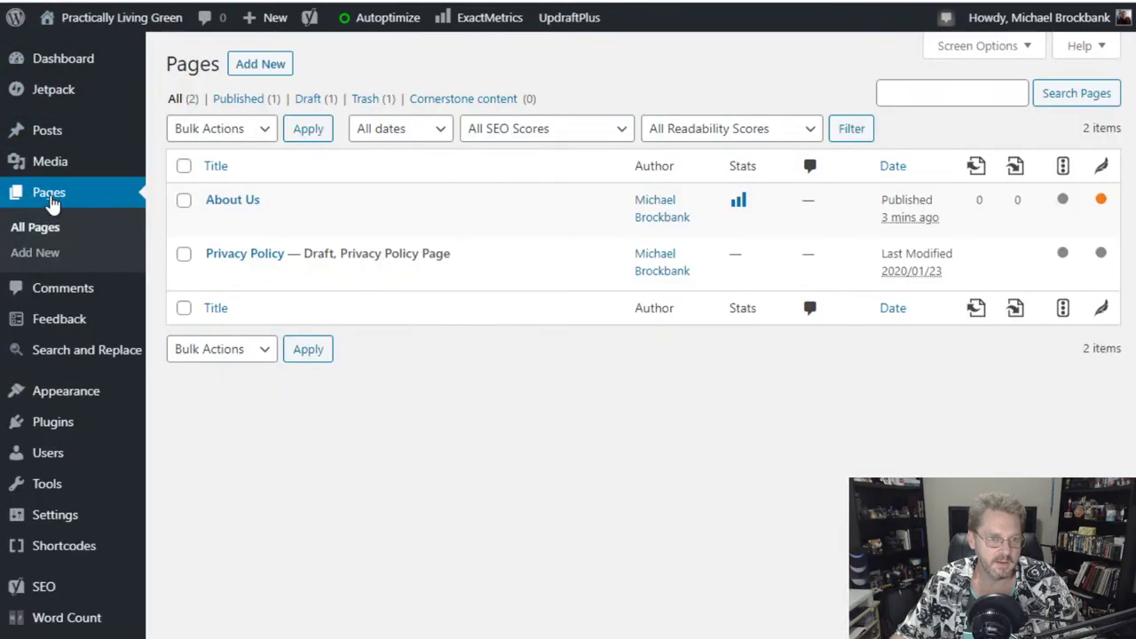
pyautogui.click(265, 71)
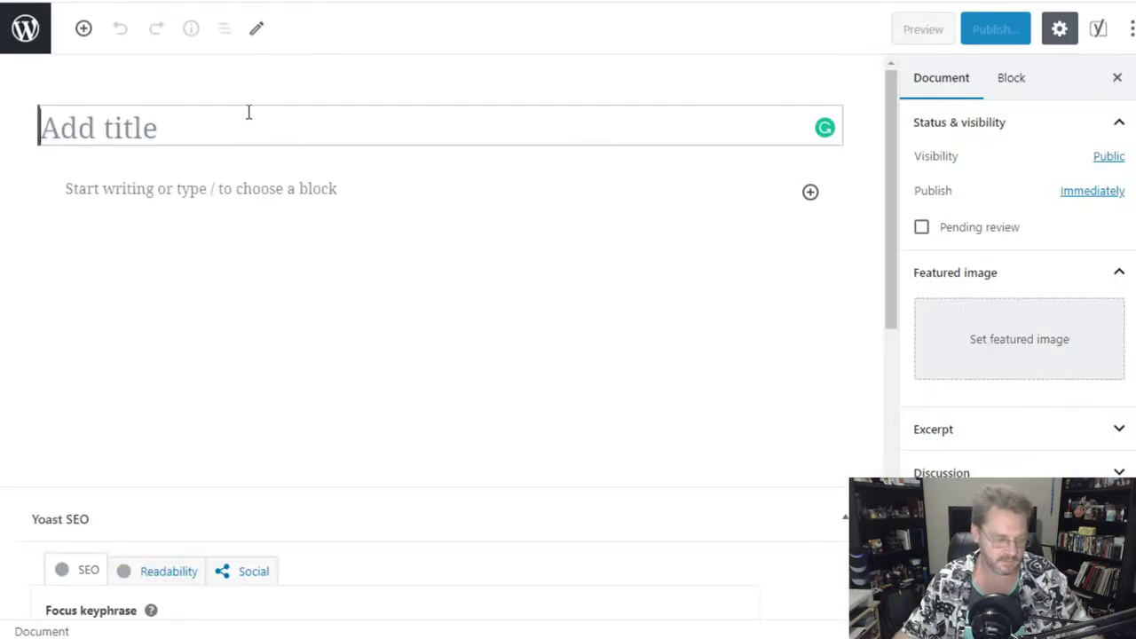
pyautogui.write('Cont')
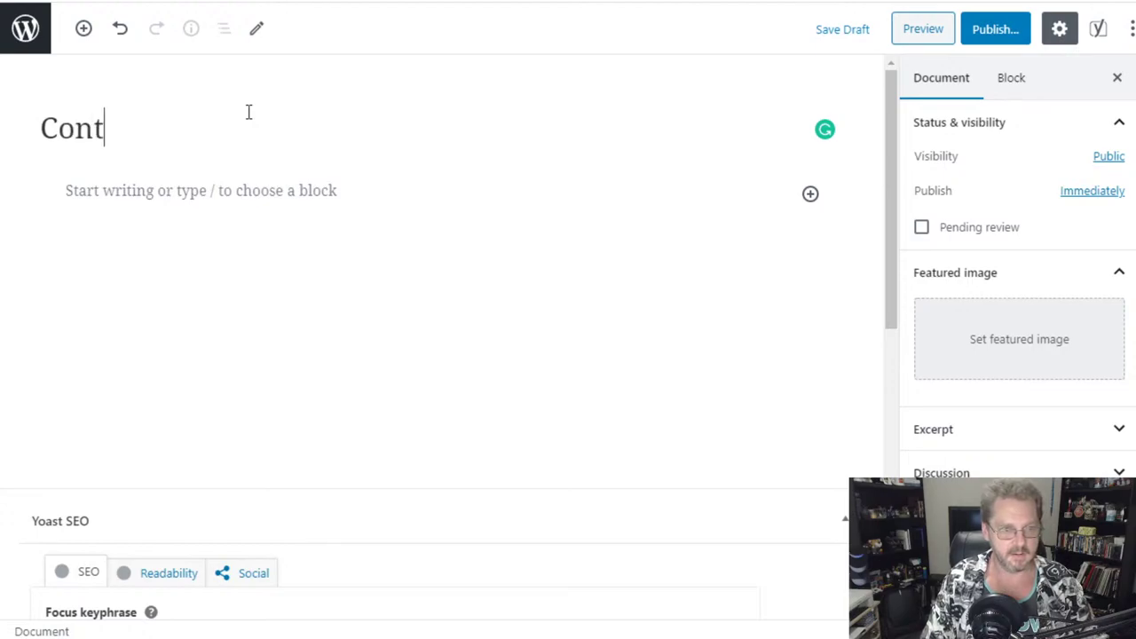
pyautogui.write('act Us')
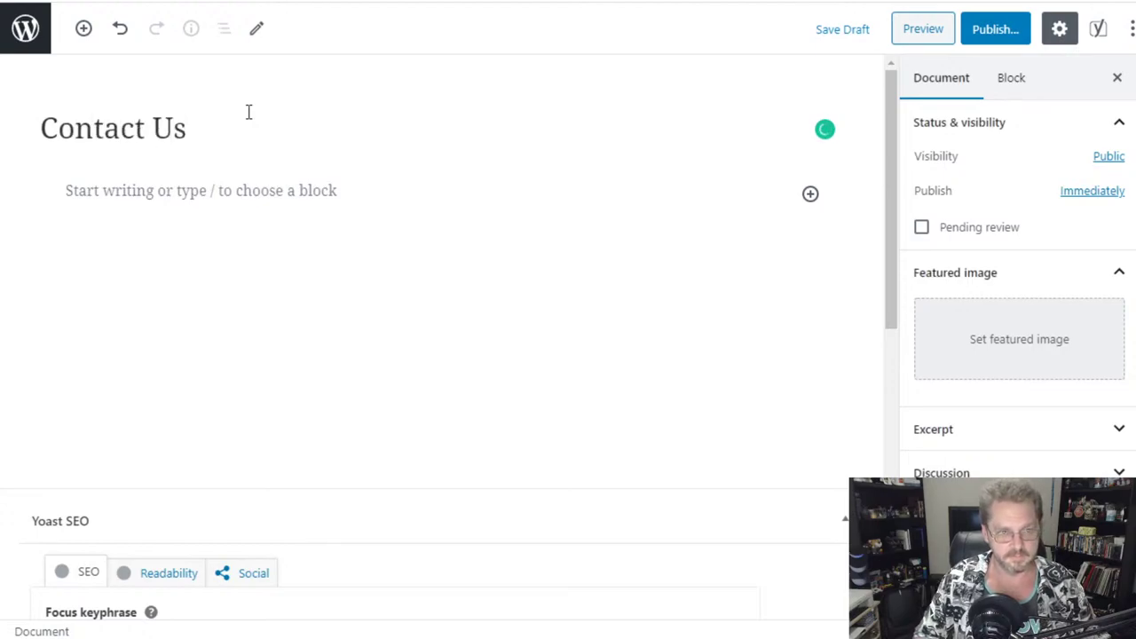
pyautogui.click(272, 189)
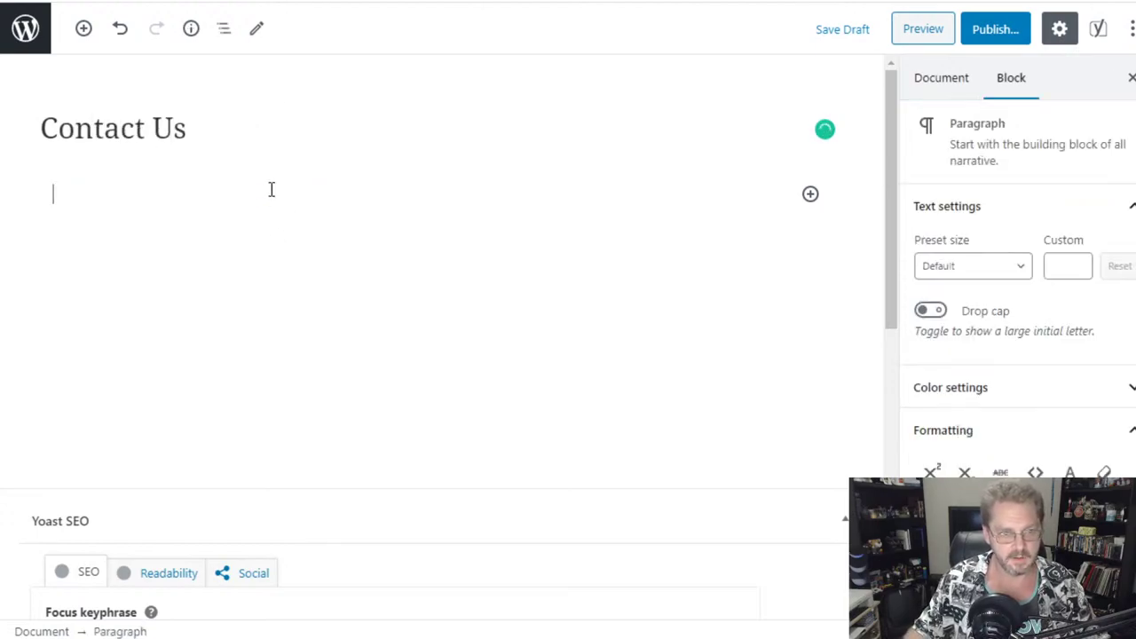
pyautogui.write('Form to come')
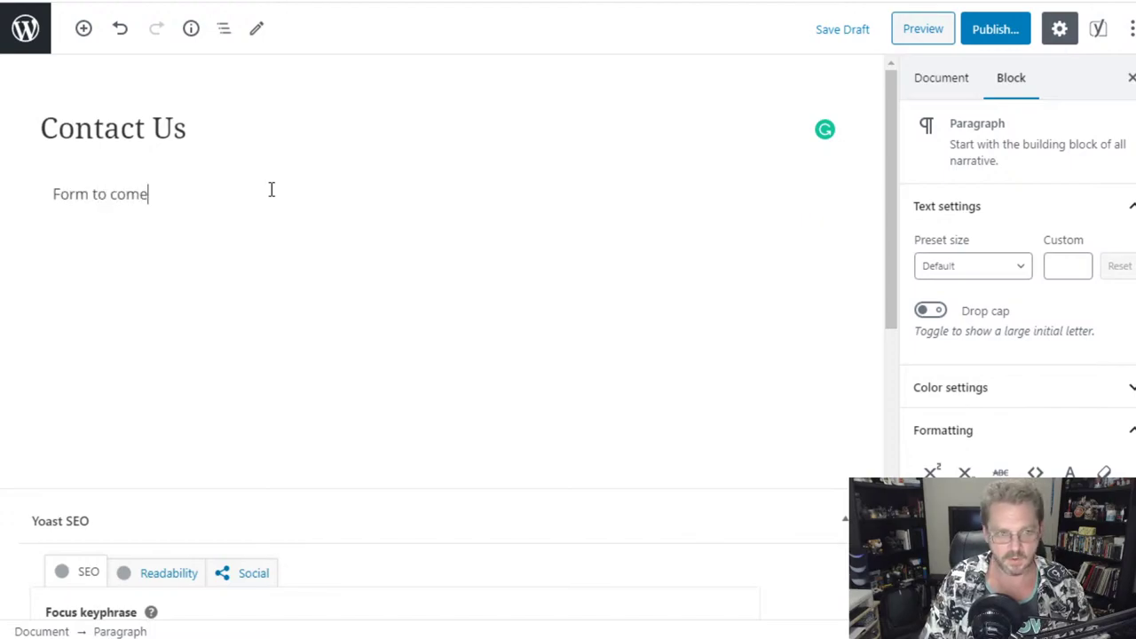
pyautogui.write(' soon.')
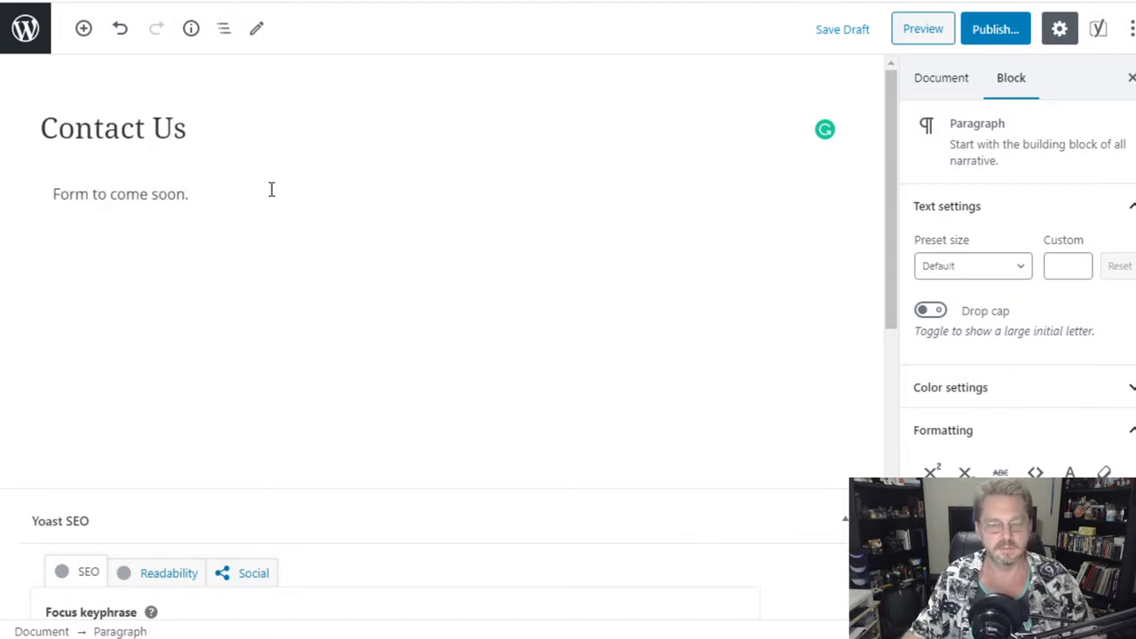
# - Publish the Contact Us page and return to the Pages list
pyautogui.click(997, 35)
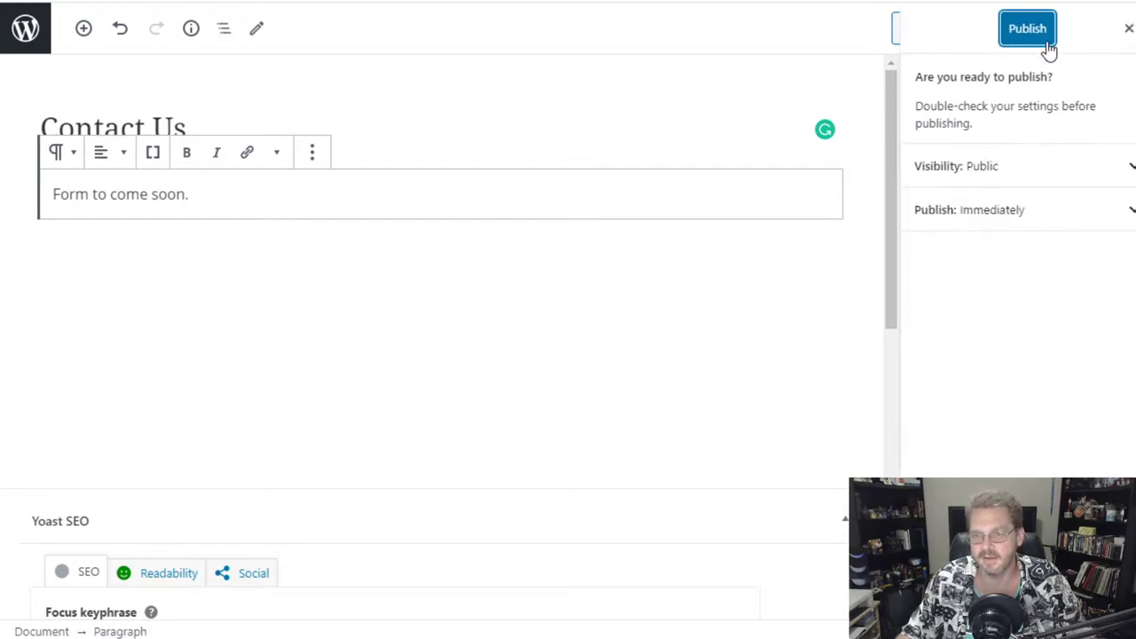
pyautogui.click(1031, 41)
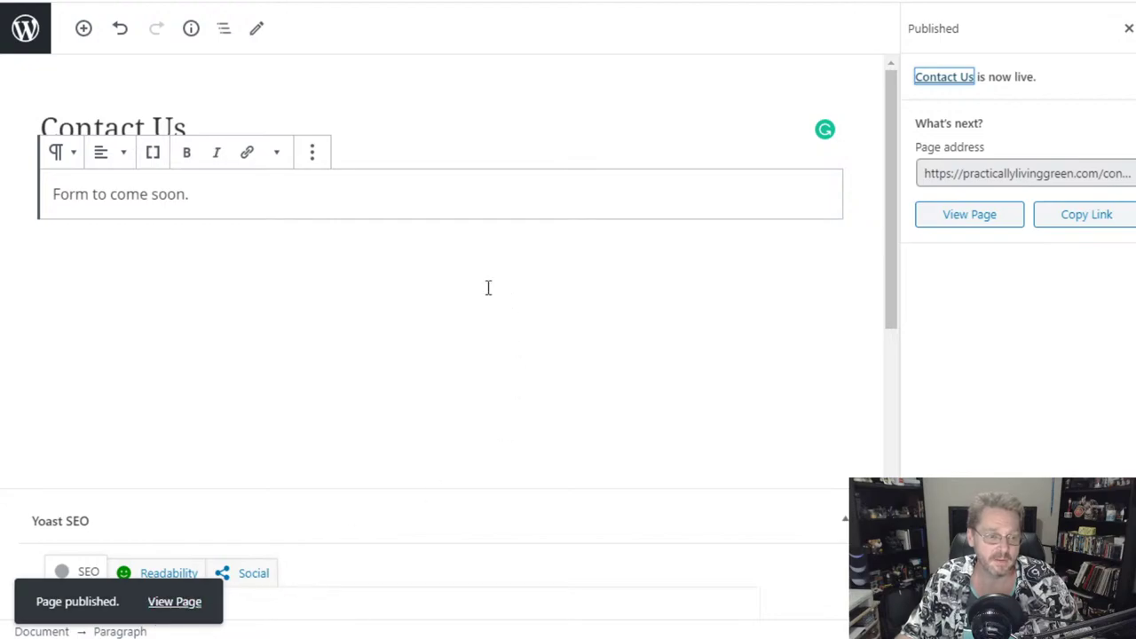
pyautogui.click(25, 29)
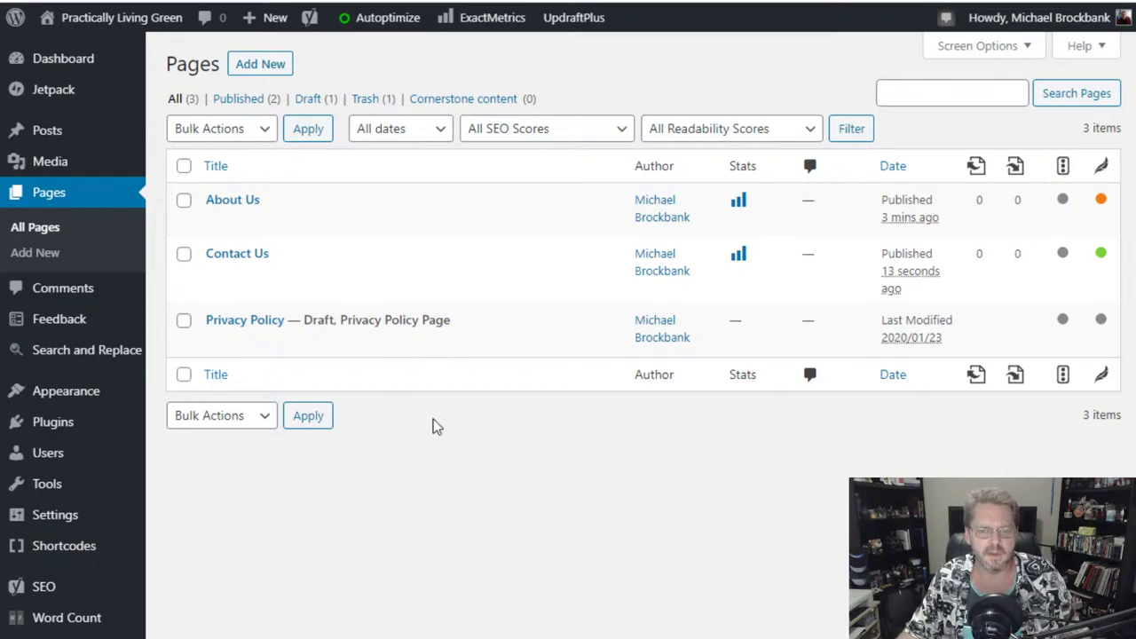
# - Preview About Us and Contact Us in the Customizer menu, then close it back to Pages
pyautogui.moveTo(378, 249)
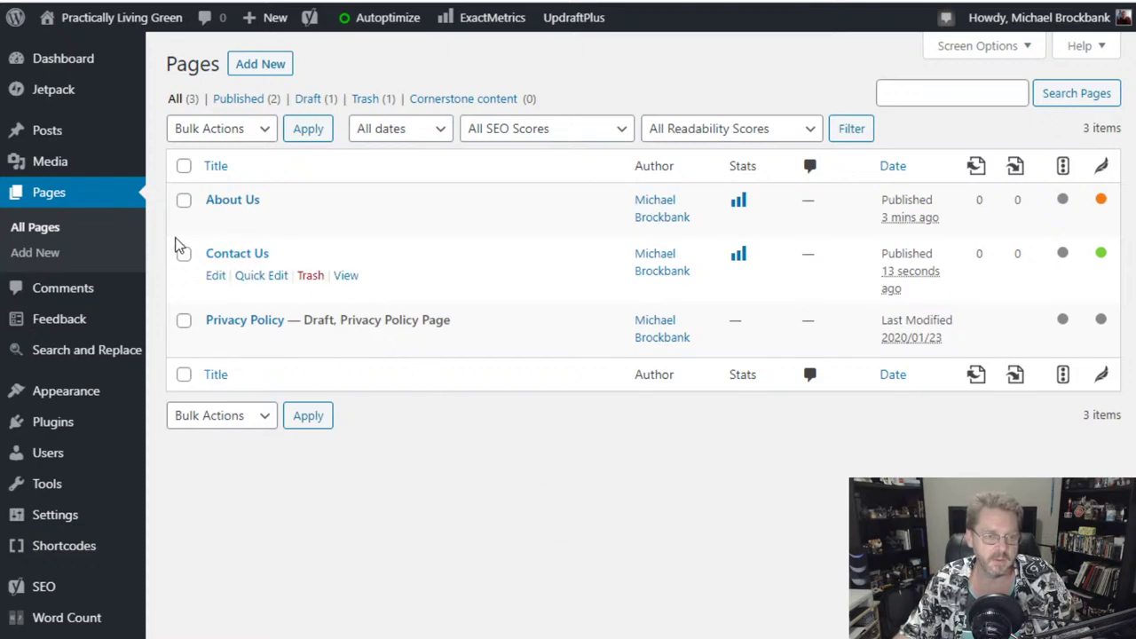
pyautogui.moveTo(74, 41)
pyautogui.moveTo(67, 392)
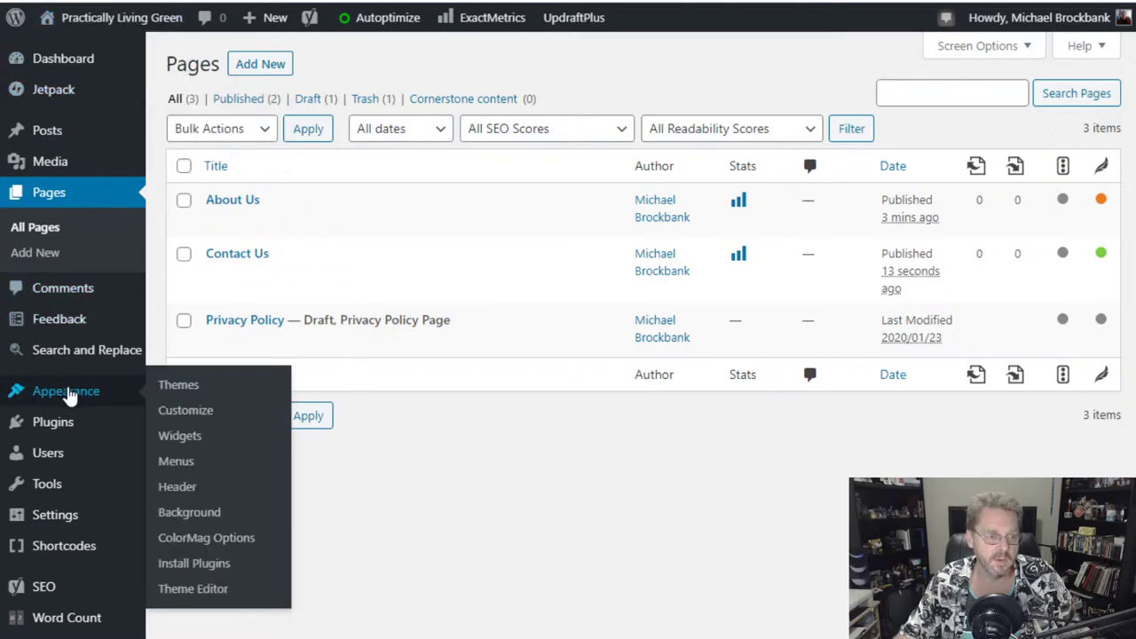
pyautogui.click(184, 411)
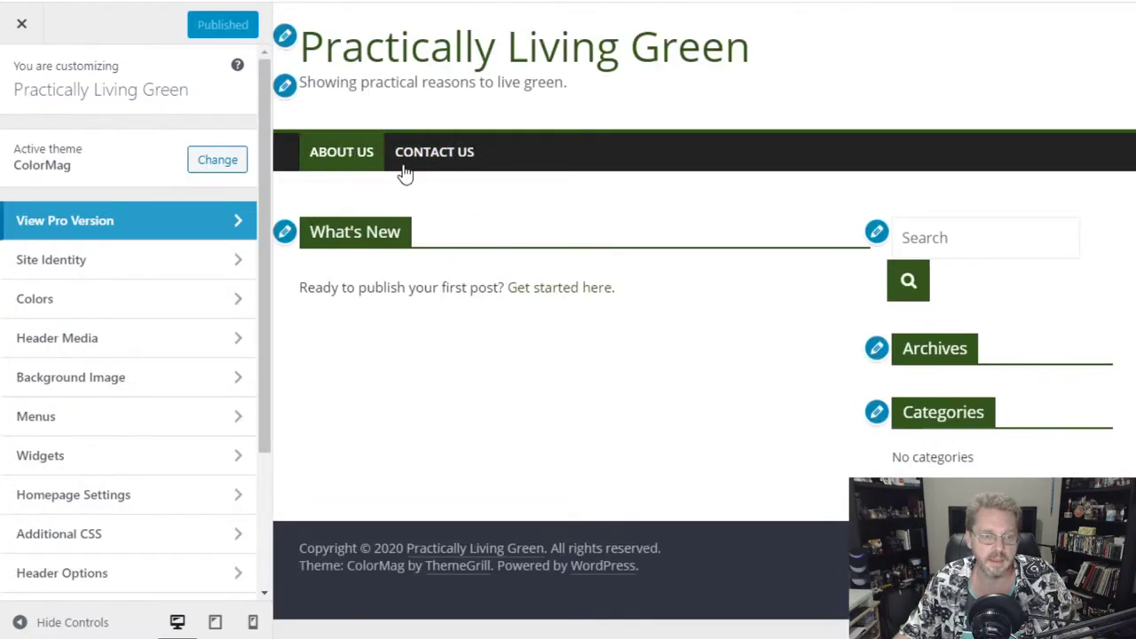
pyautogui.click(20, 31)
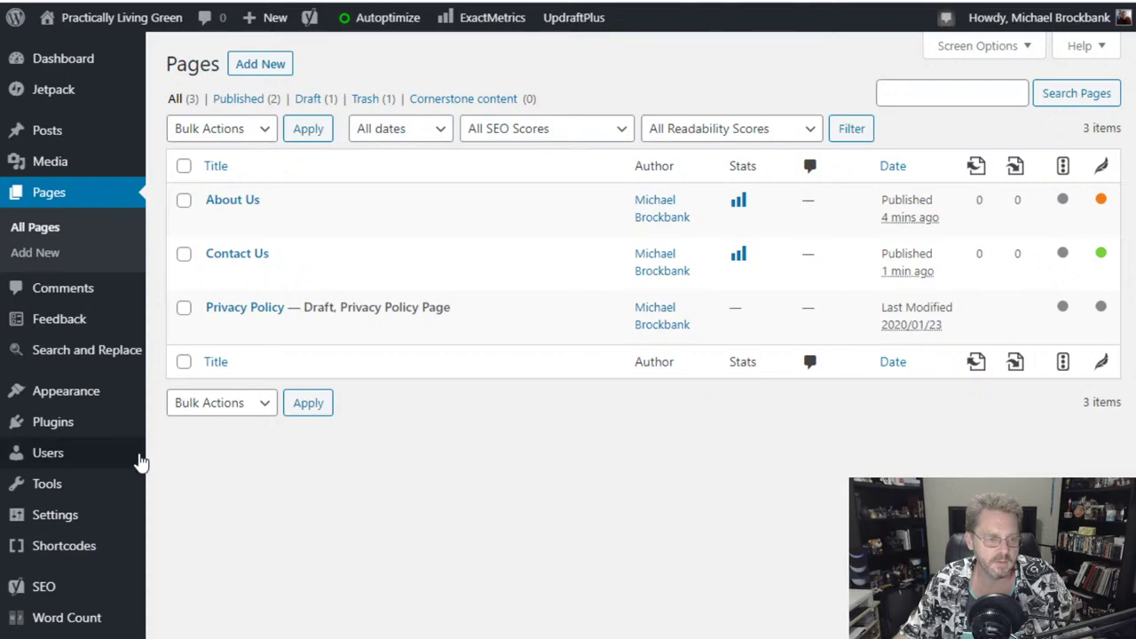
pyautogui.scroll(-2, 115, 436)
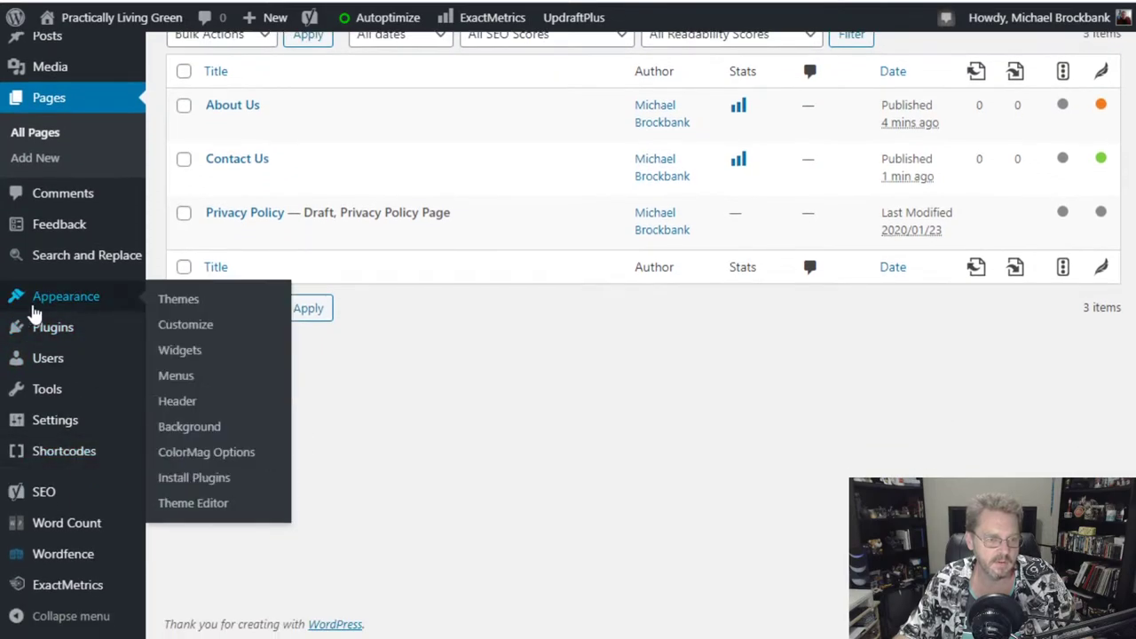
# - Review Home, About Us and Contact Us in the Menus structure, then visit the Contact Us page
pyautogui.click(177, 377)
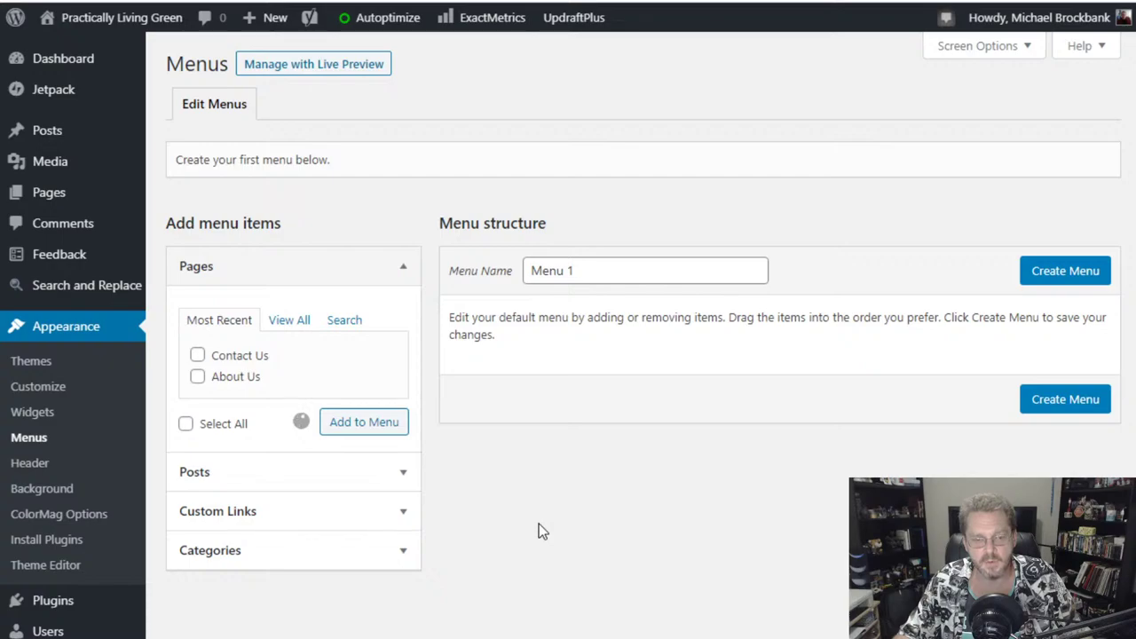
pyautogui.scroll(-3, 723, 526)
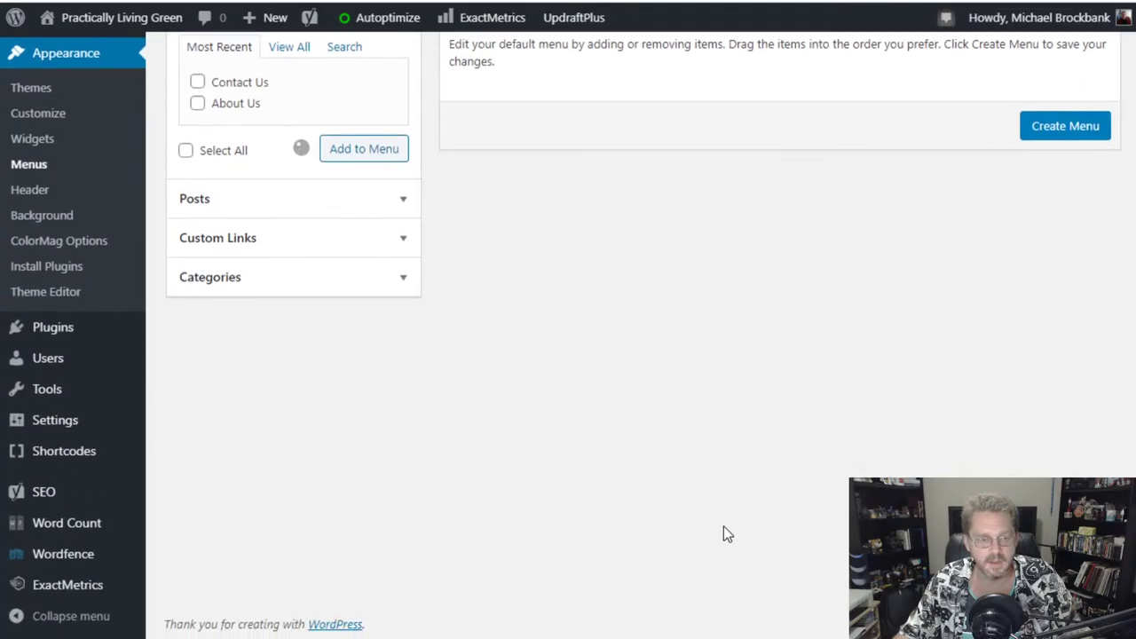
pyautogui.scroll(2, 723, 526)
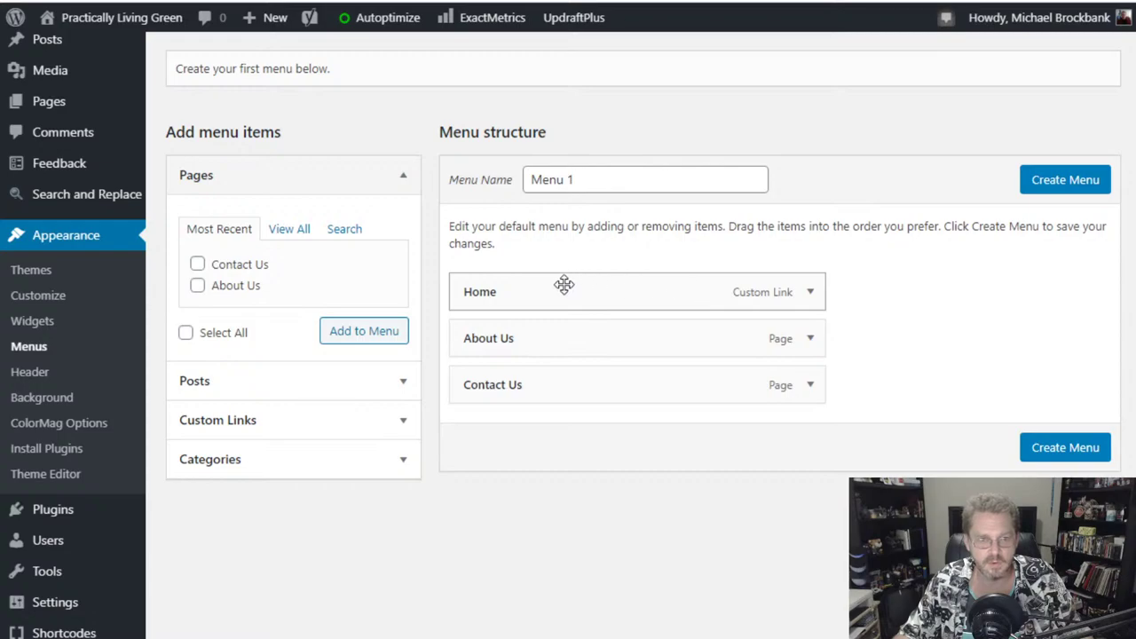
pyautogui.scroll(1, 566, 285)
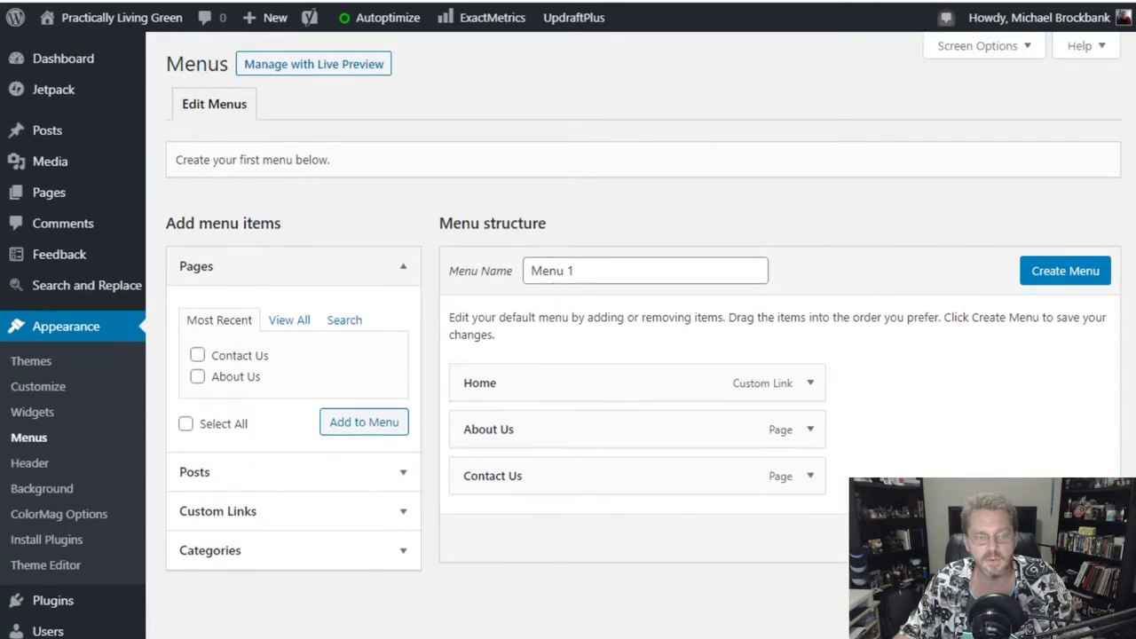
pyautogui.moveTo(89, 17)
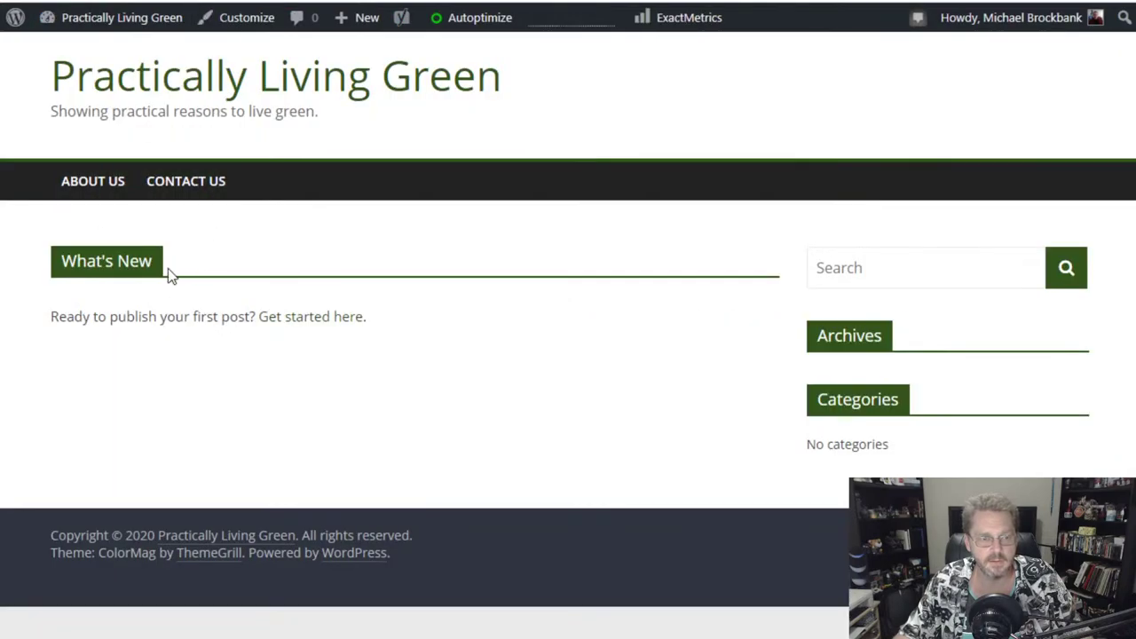
pyautogui.click(183, 189)
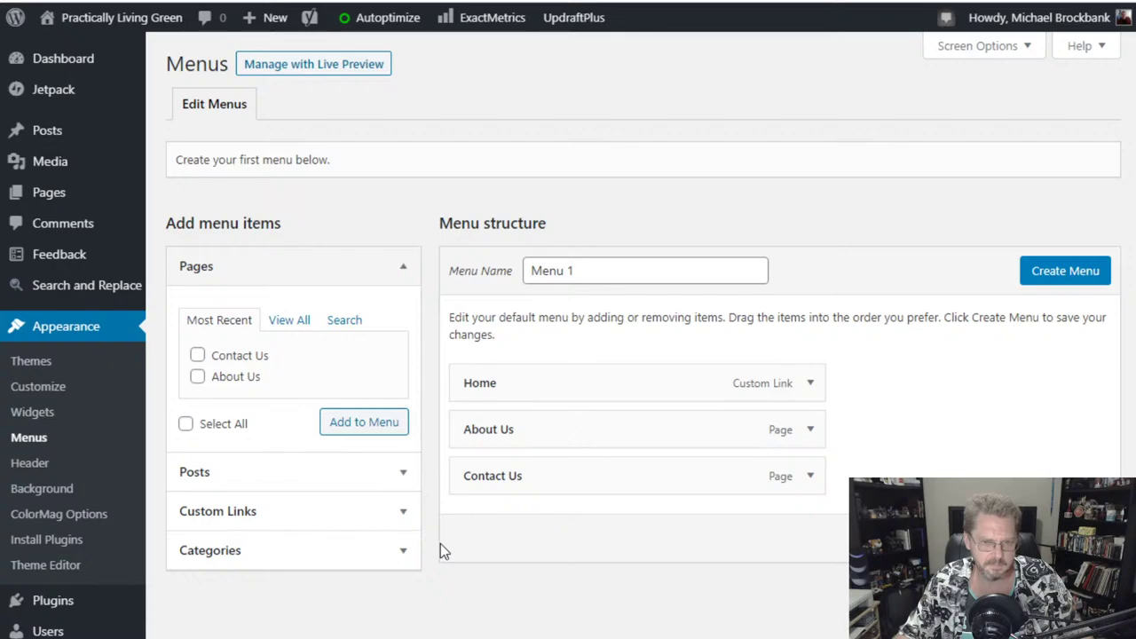
# - Open the Customizer and glance at Homepage Settings before returning to the section list
pyautogui.click(39, 390)
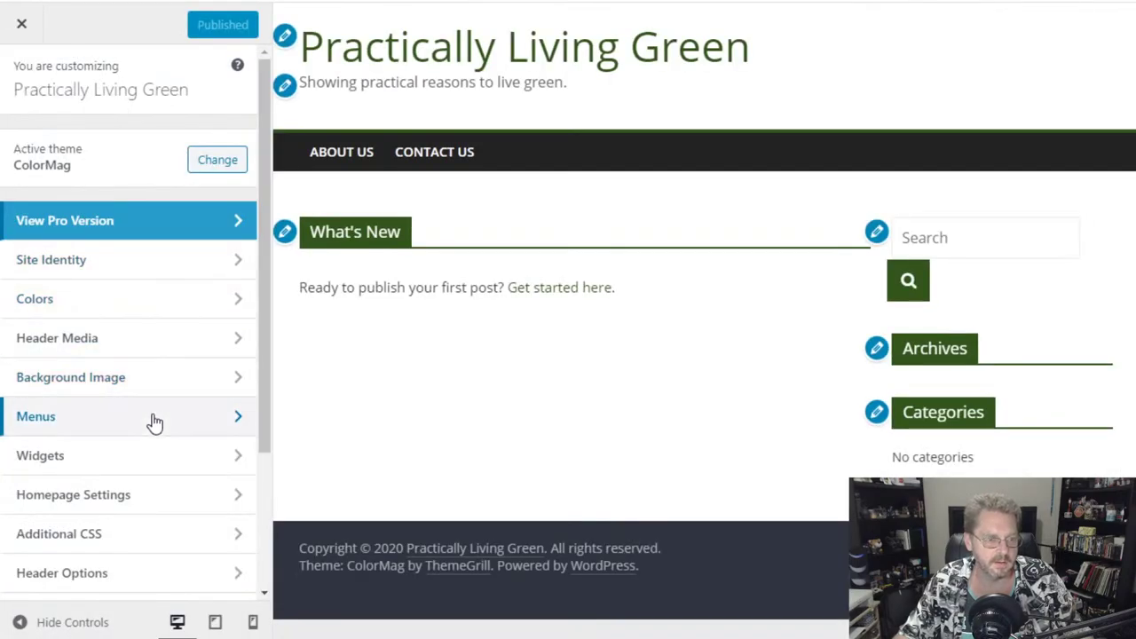
pyautogui.click(152, 502)
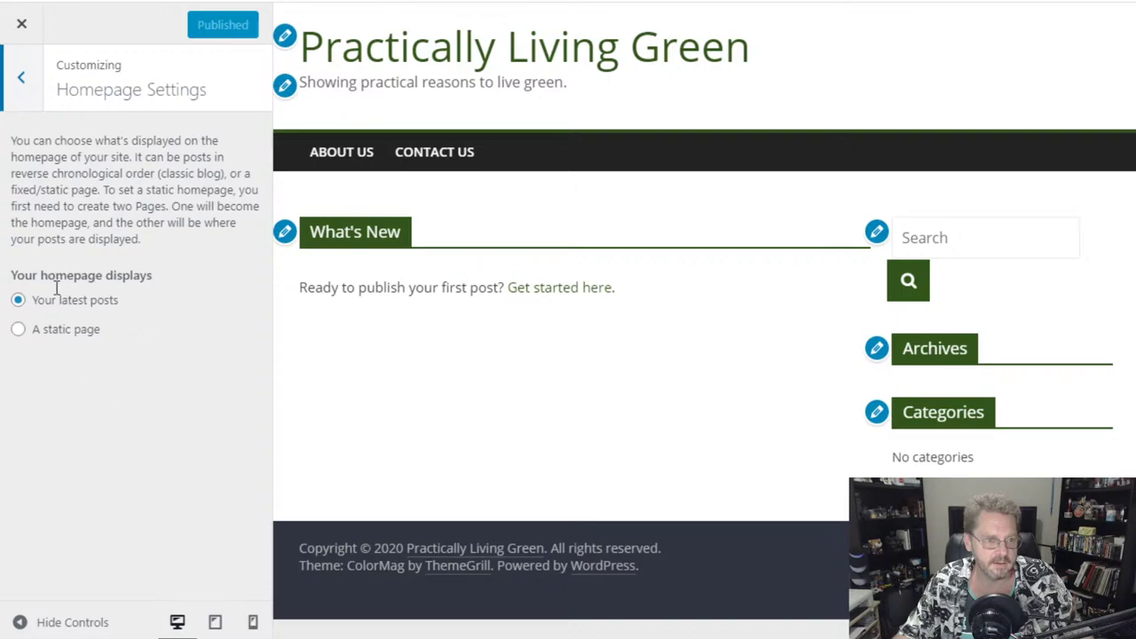
pyautogui.click(13, 96)
pyautogui.scroll(-2, 168, 388)
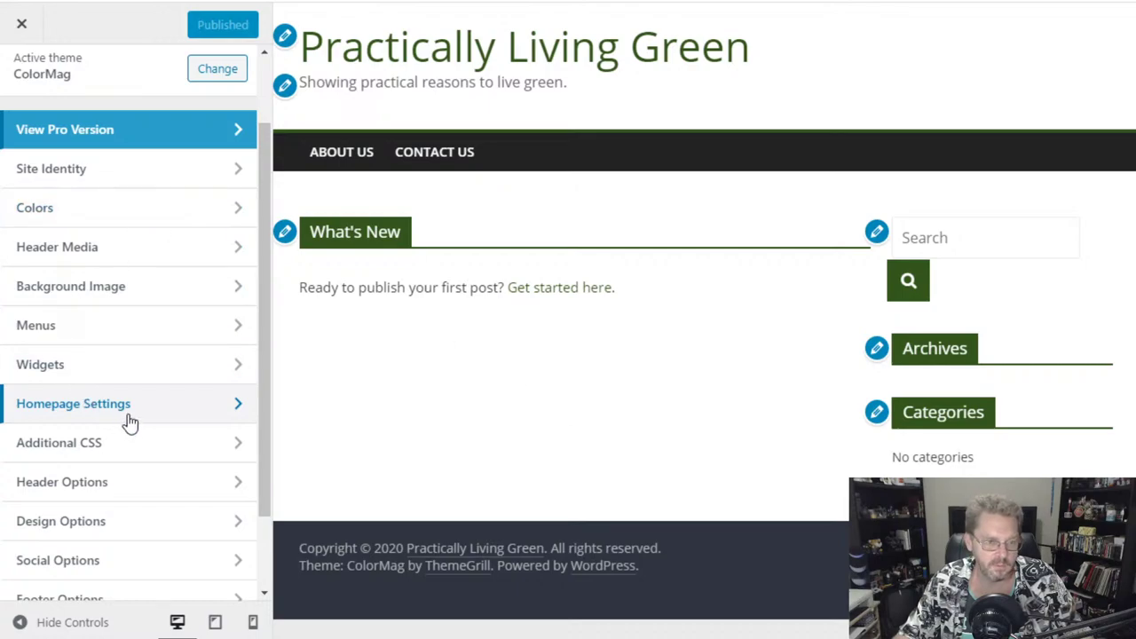
pyautogui.scroll(-2, 143, 466)
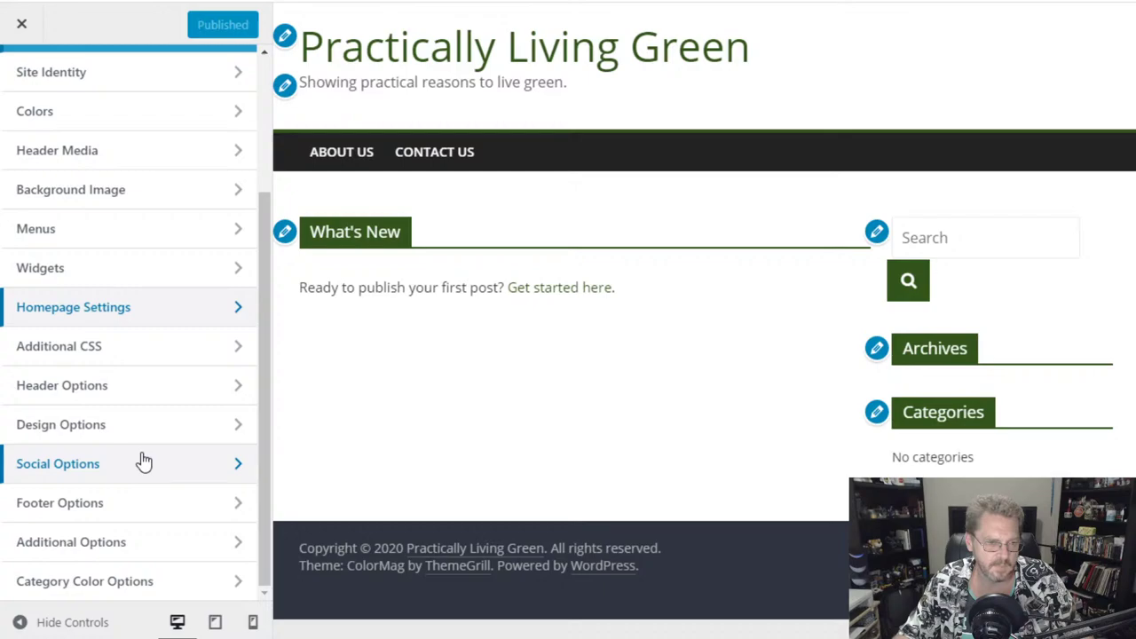
# - Enable the Search Icon in the primary menu under Header Options and publish
pyautogui.click(140, 385)
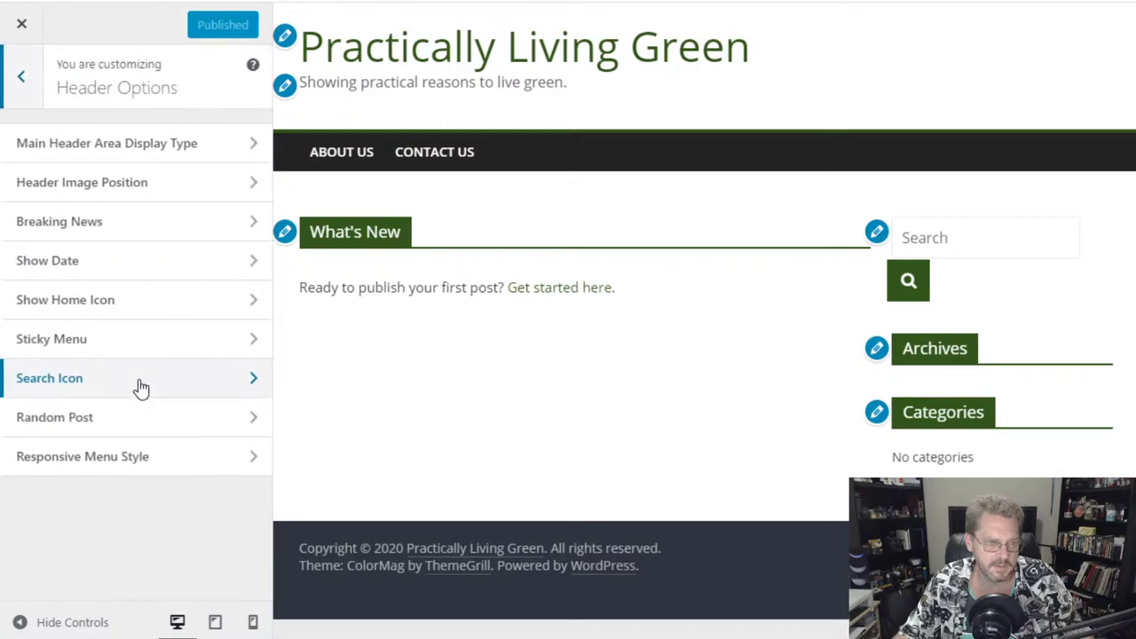
pyautogui.click(140, 385)
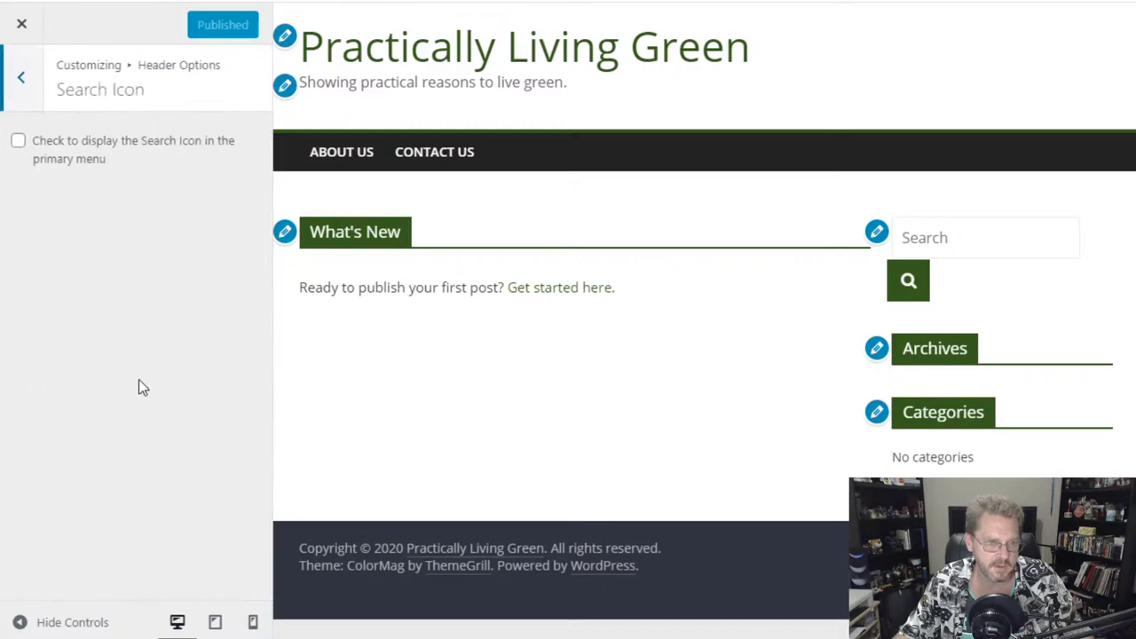
pyautogui.click(19, 148)
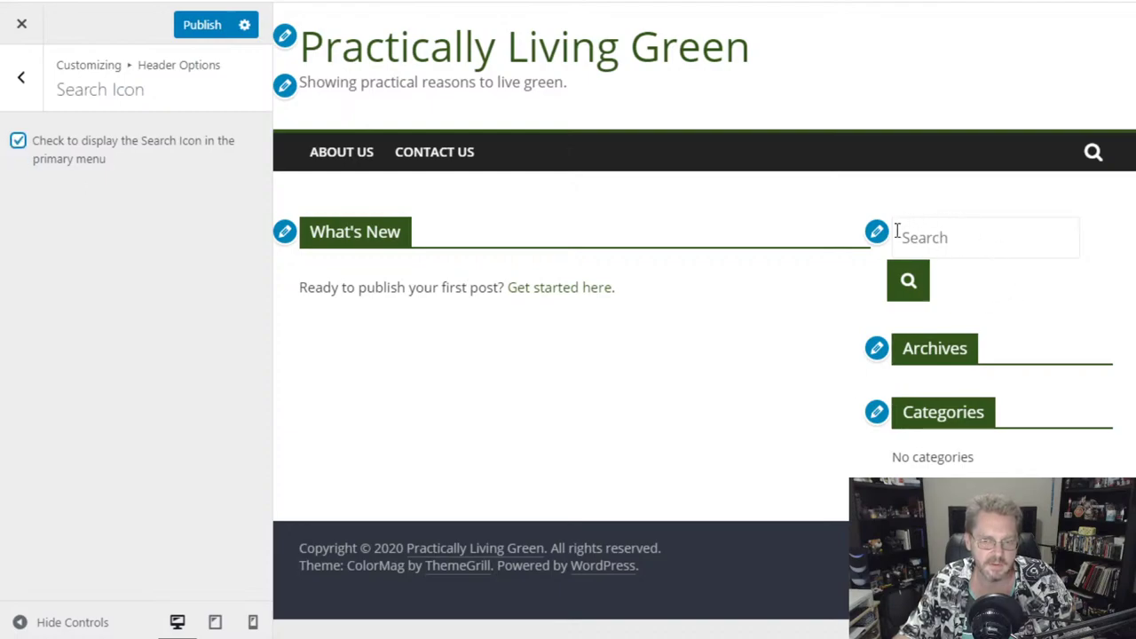
pyautogui.click(17, 142)
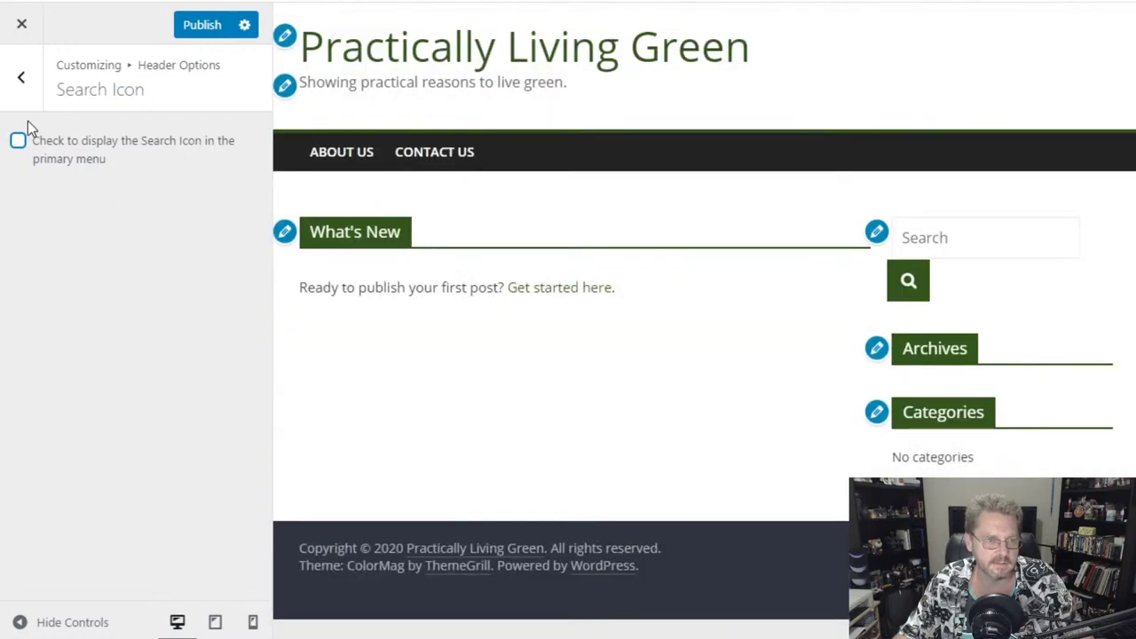
pyautogui.click(17, 141)
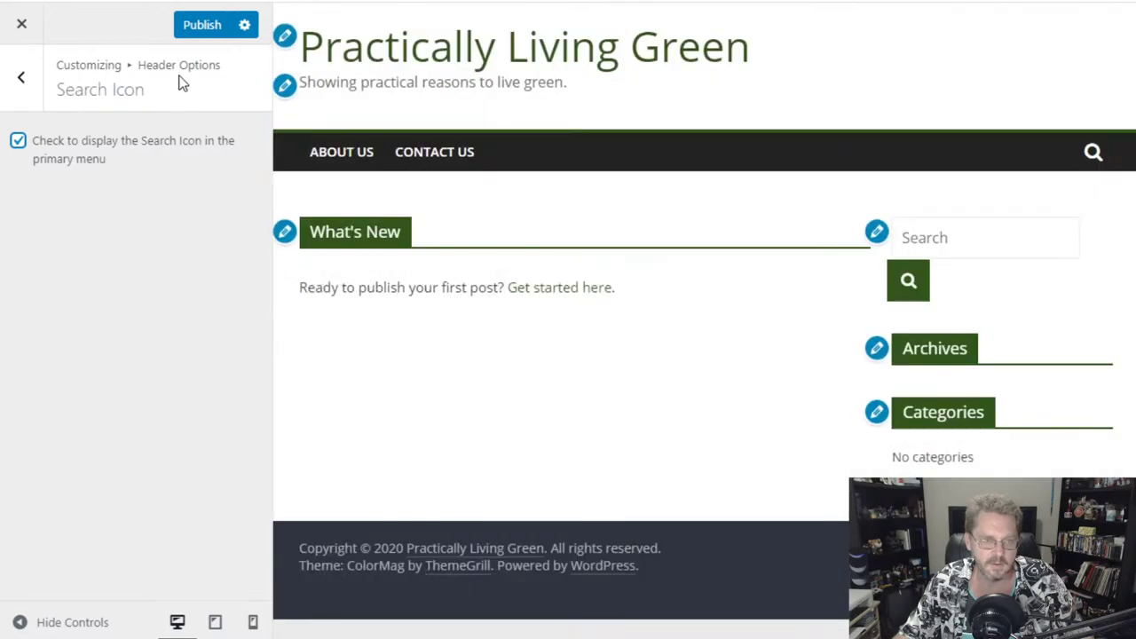
pyautogui.click(200, 29)
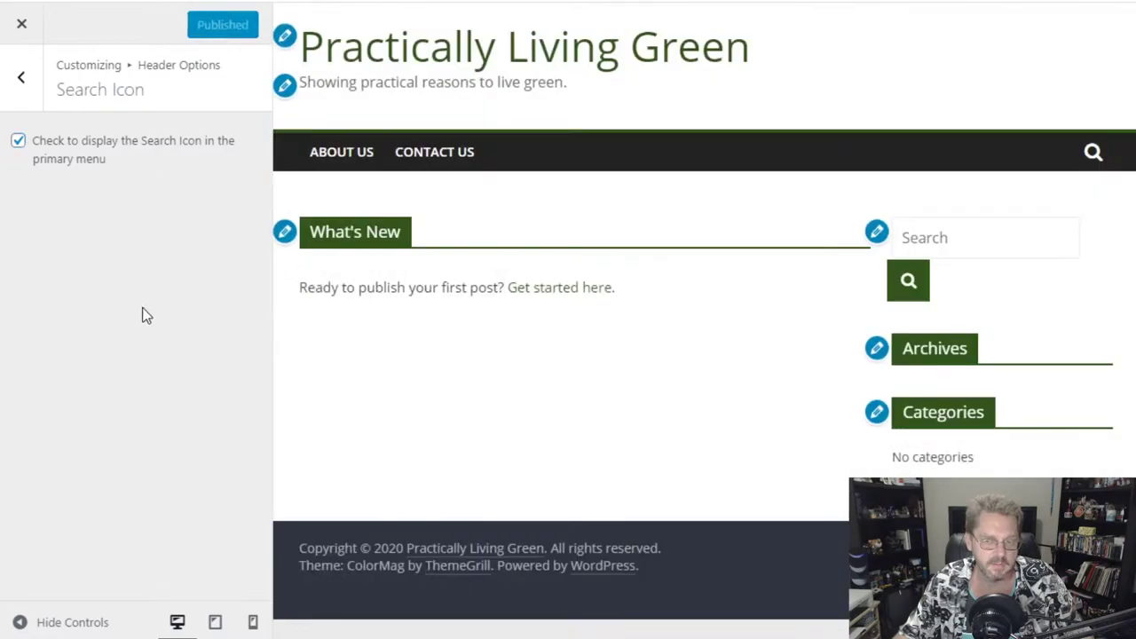
# - Remove the Search widget from the Right Sidebar, then open Site Identity via the tagline
pyautogui.click(876, 233)
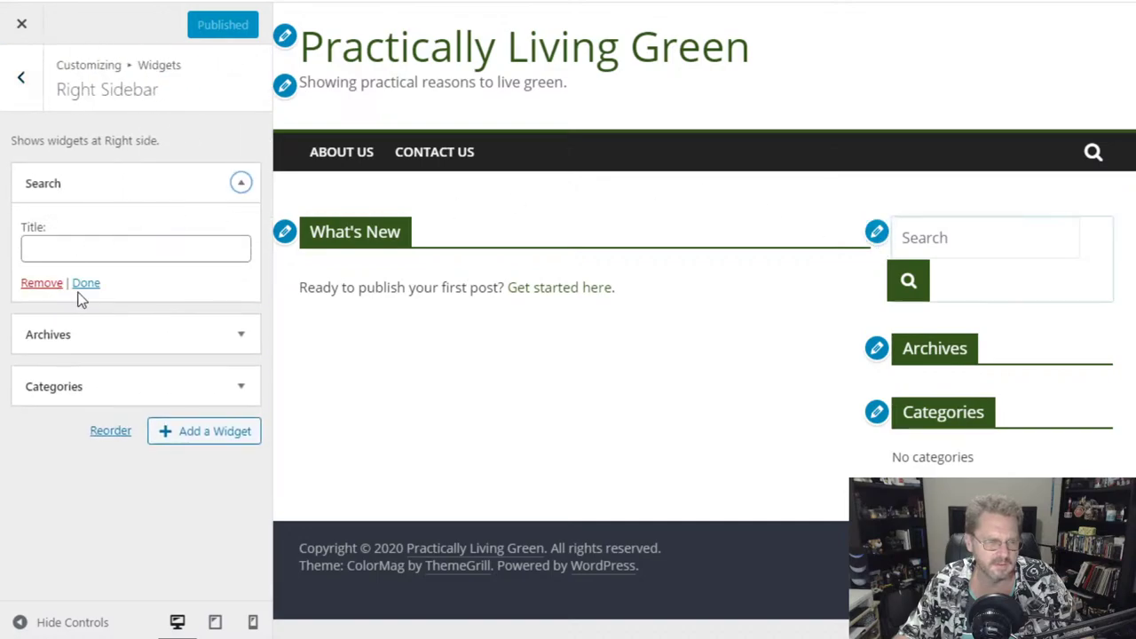
pyautogui.click(41, 283)
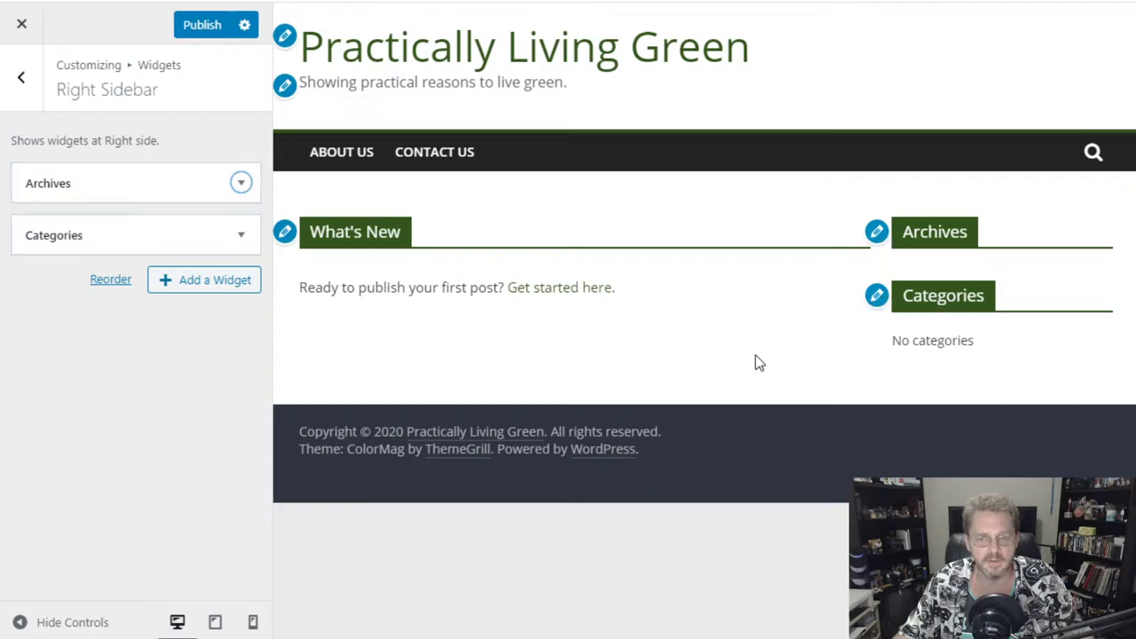
pyautogui.click(875, 297)
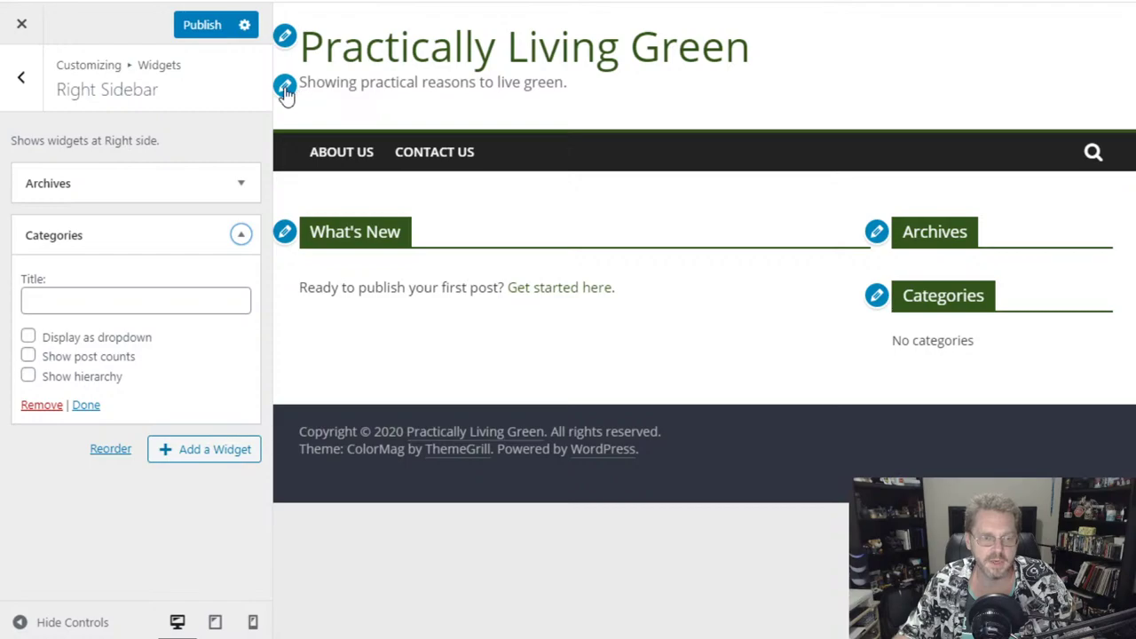
pyautogui.click(285, 88)
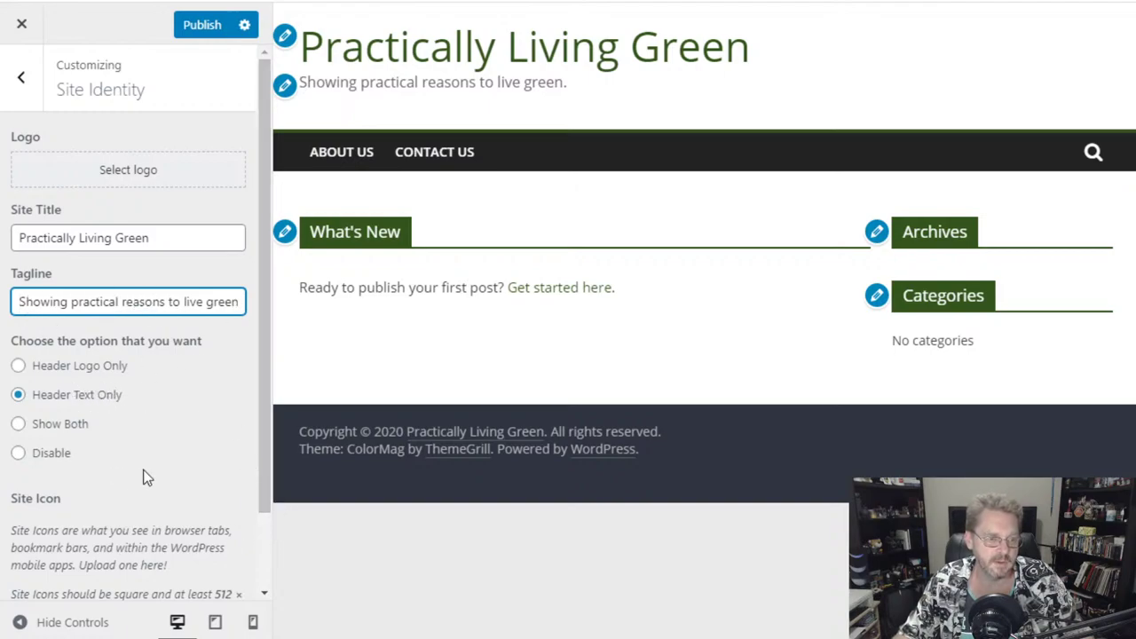
# - Go back from Site Identity to the Customizer's main section list
pyautogui.scroll(-1, 142, 474)
pyautogui.scroll(1, 132, 479)
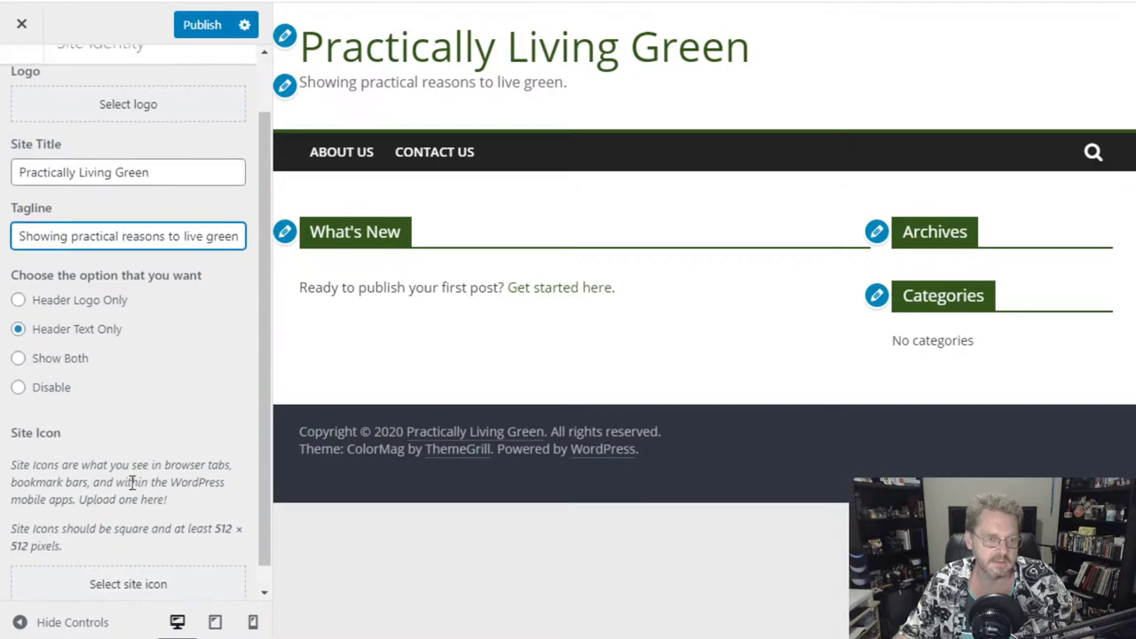
pyautogui.scroll(-1, 132, 489)
pyautogui.scroll(1, 133, 410)
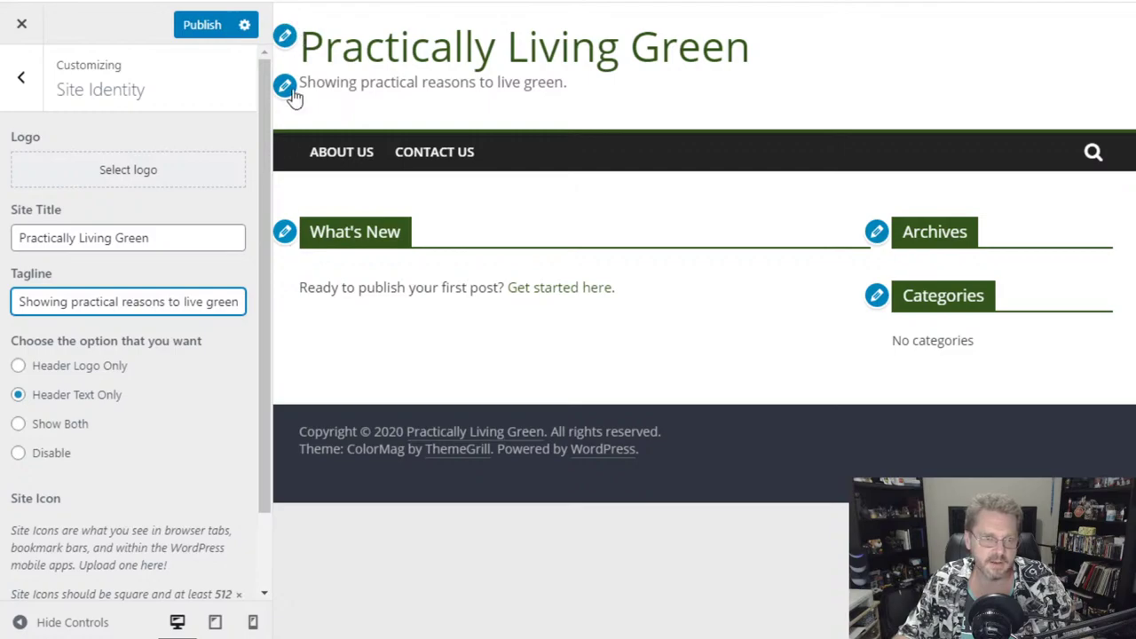
pyautogui.click(21, 79)
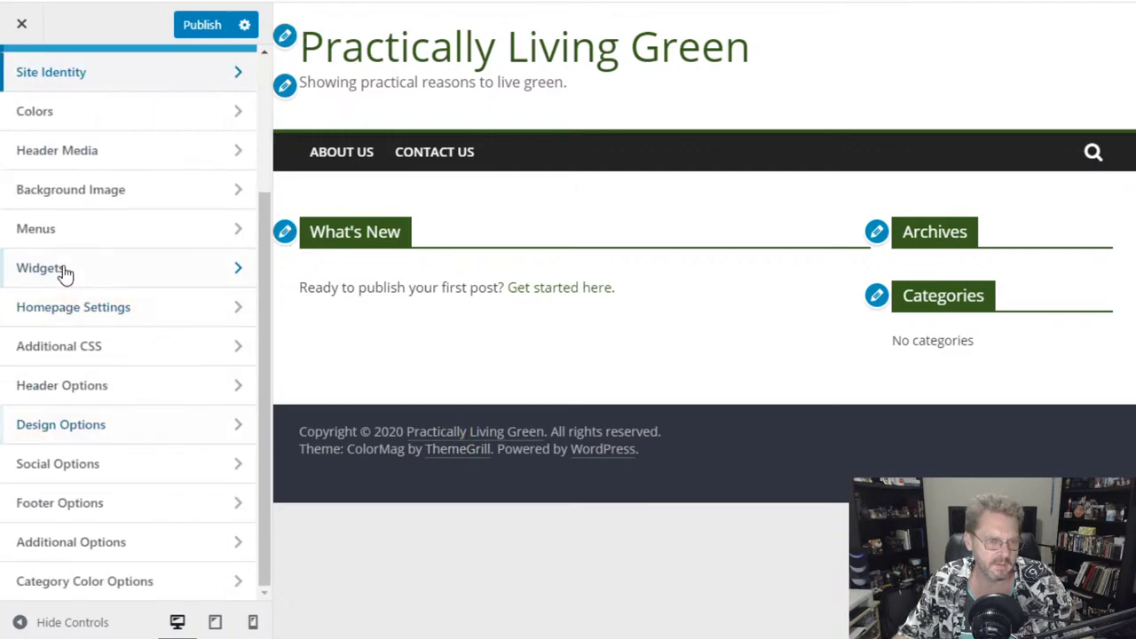
pyautogui.scroll(3, 152, 398)
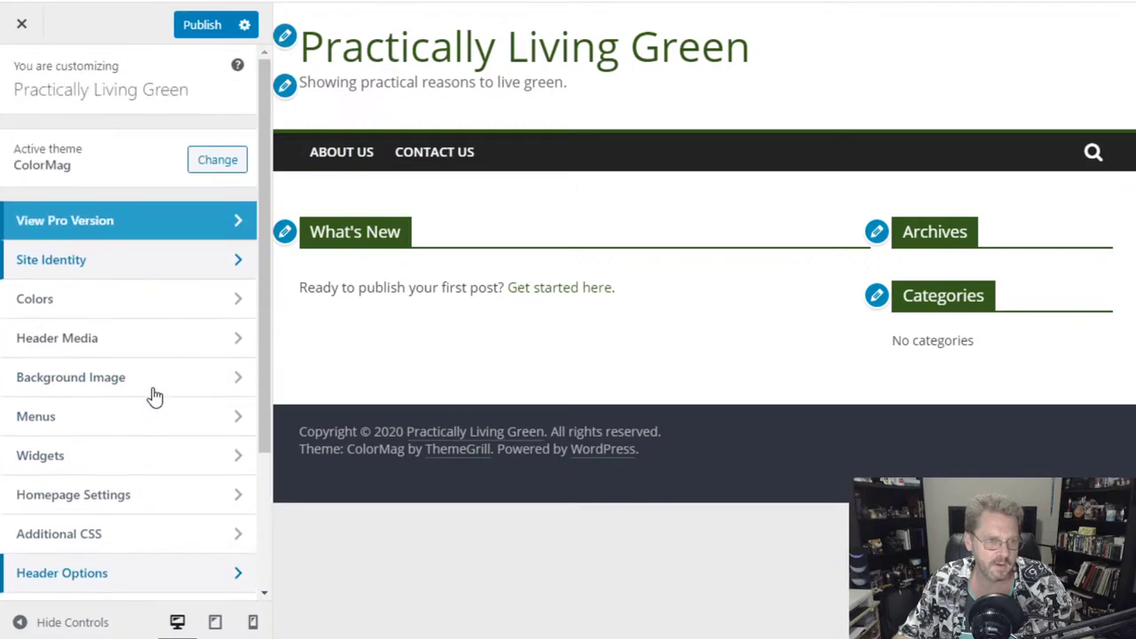
pyautogui.scroll(-3, 152, 381)
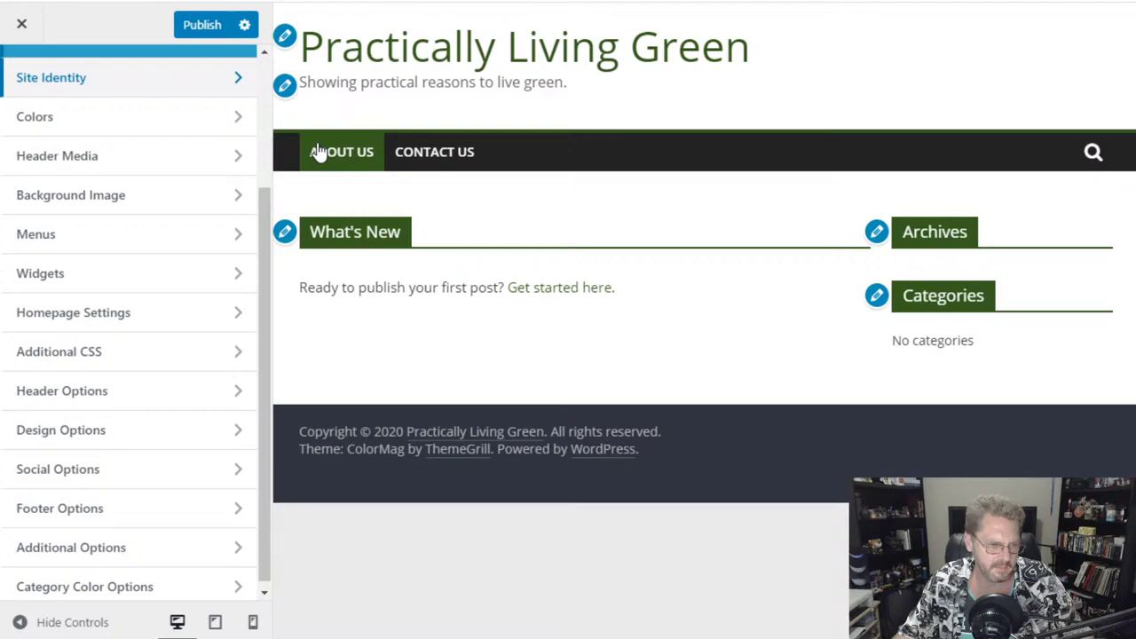
# - Turn on Show Home Icon in Header Options
pyautogui.click(142, 393)
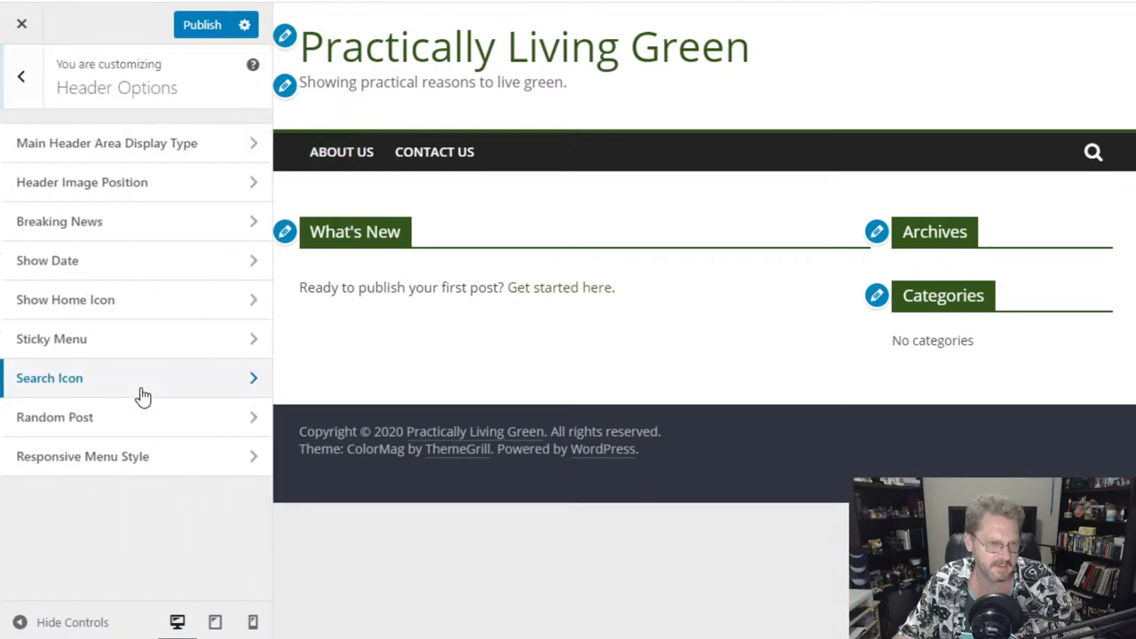
pyautogui.click(155, 306)
pyautogui.click(61, 151)
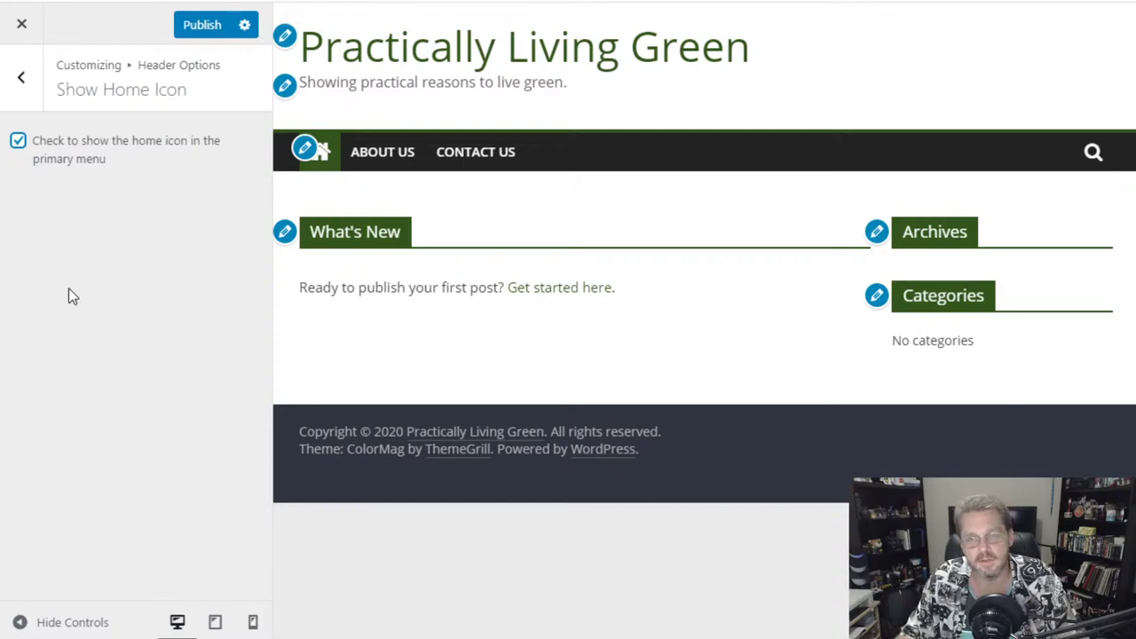
pyautogui.click(26, 98)
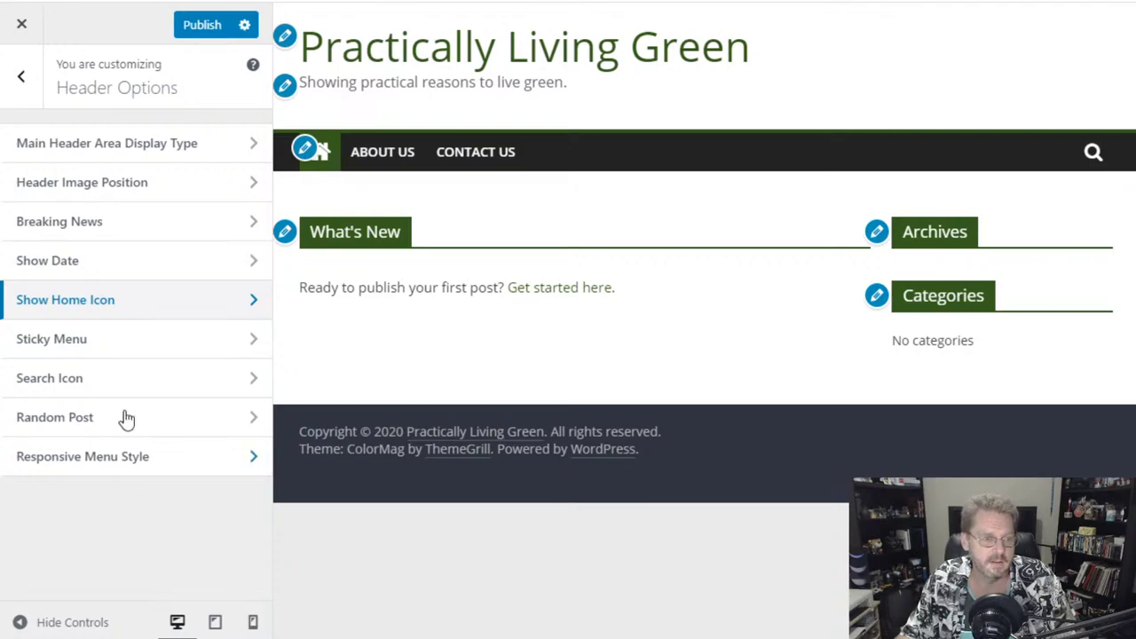
# - Check the Sticky Menu, Search Icon and Random Post settings, leaving them unchanged
pyautogui.click(113, 354)
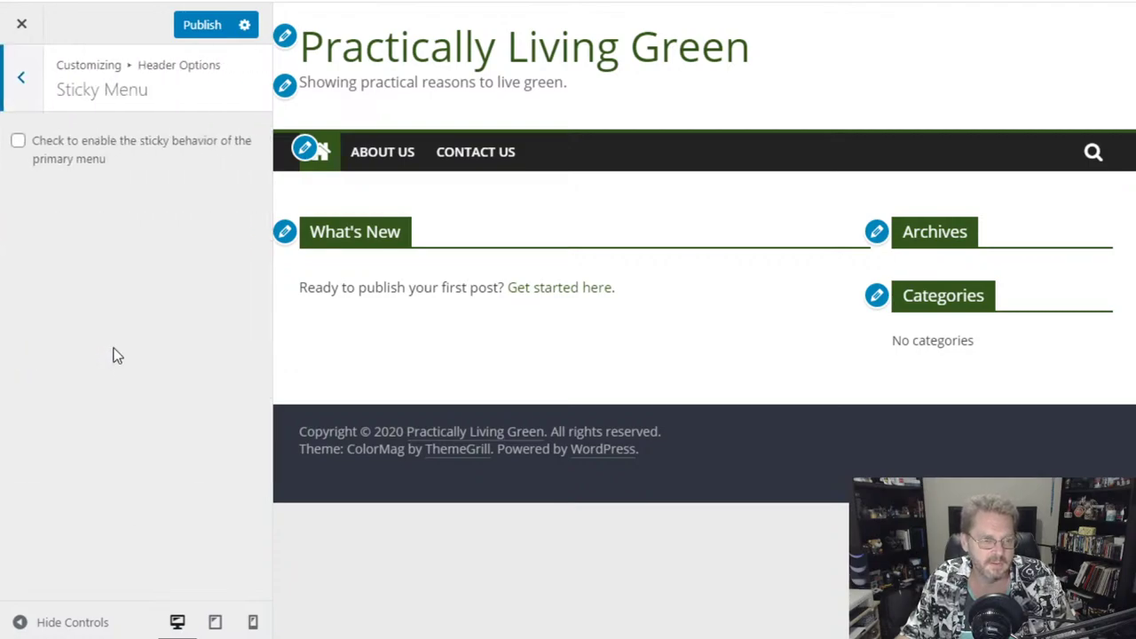
pyautogui.click(24, 80)
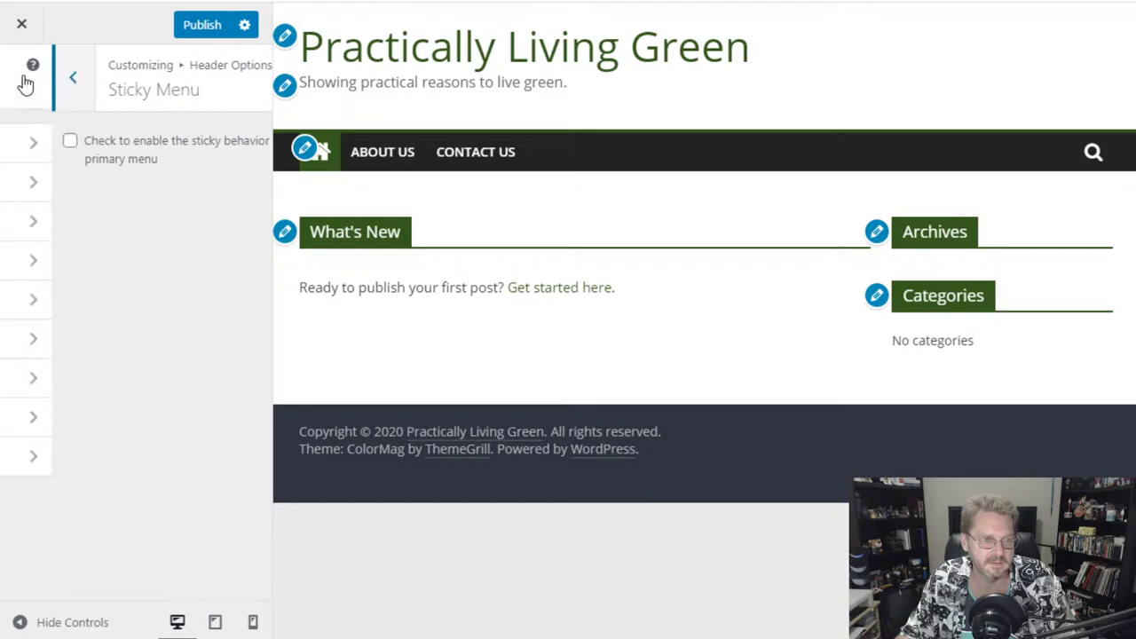
pyautogui.click(131, 377)
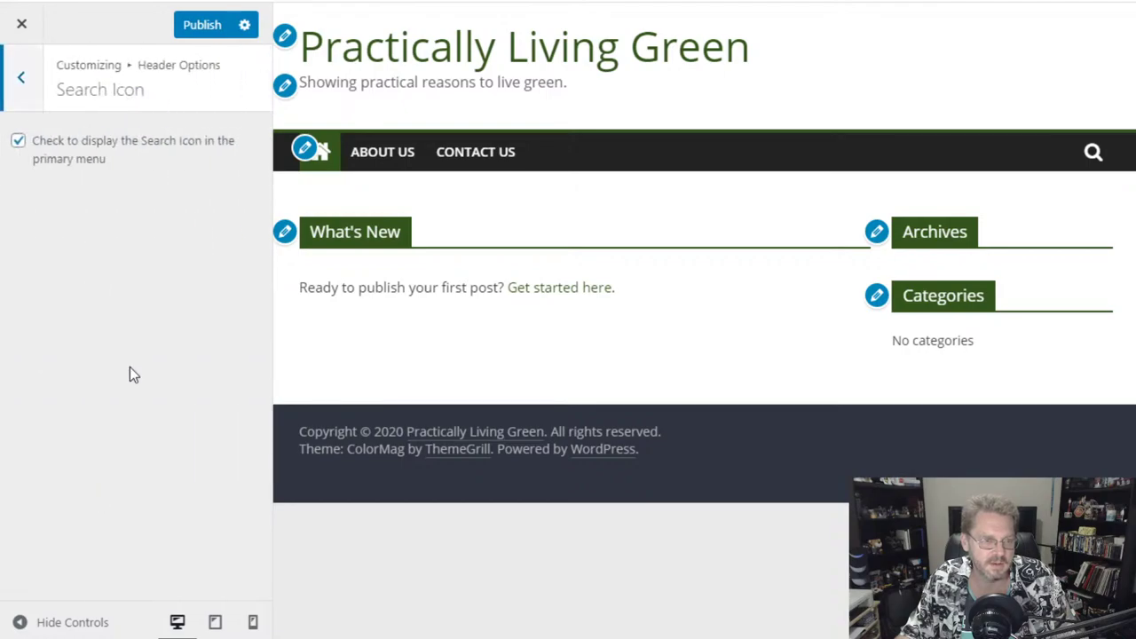
pyautogui.click(22, 77)
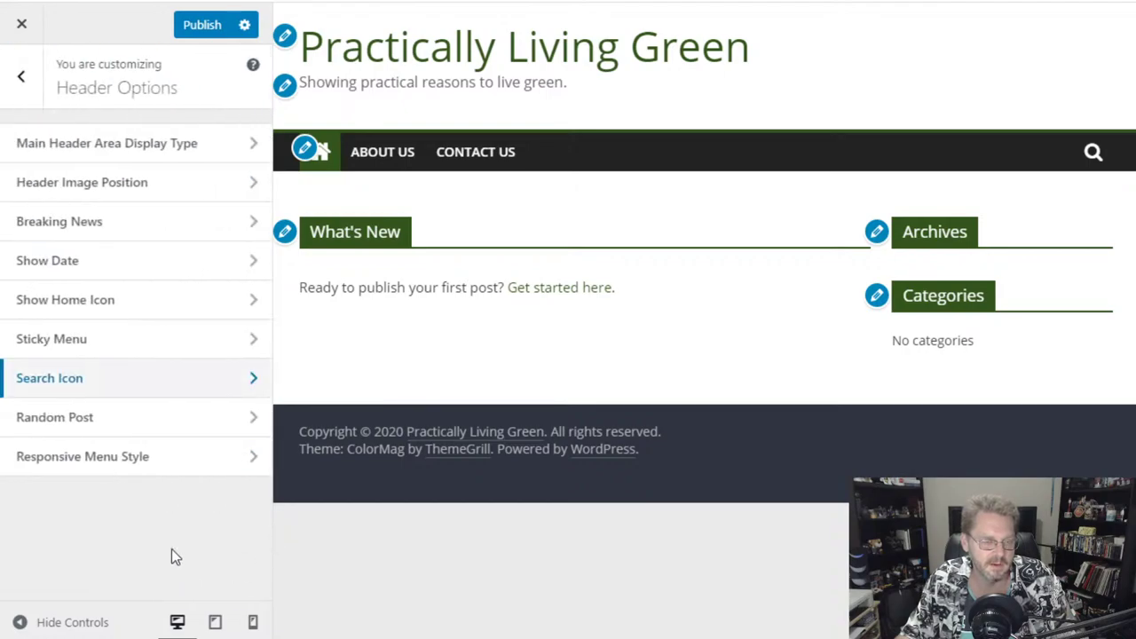
pyautogui.click(121, 424)
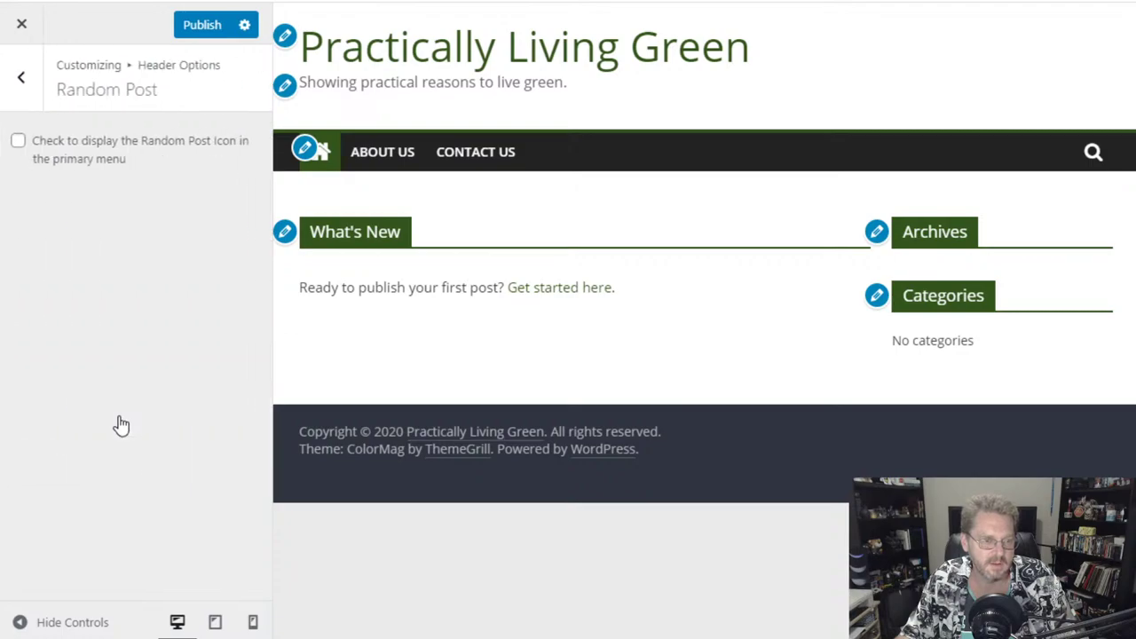
pyautogui.click(28, 92)
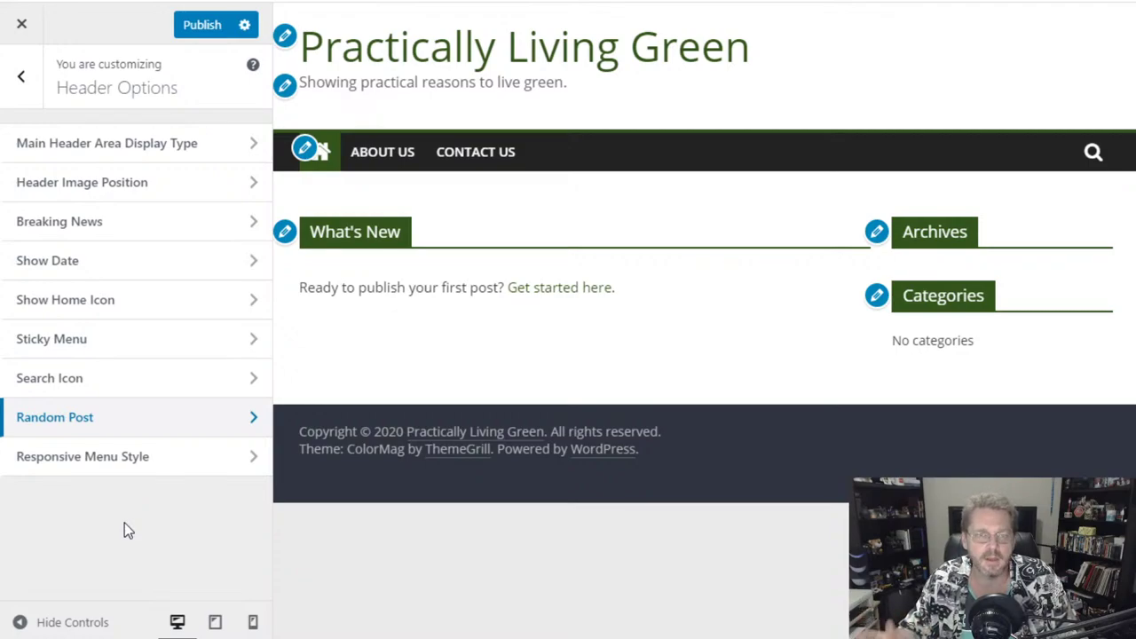
# - Try each Main Header Area layout, keep the original full-width one, then open Show Date
pyautogui.click(146, 143)
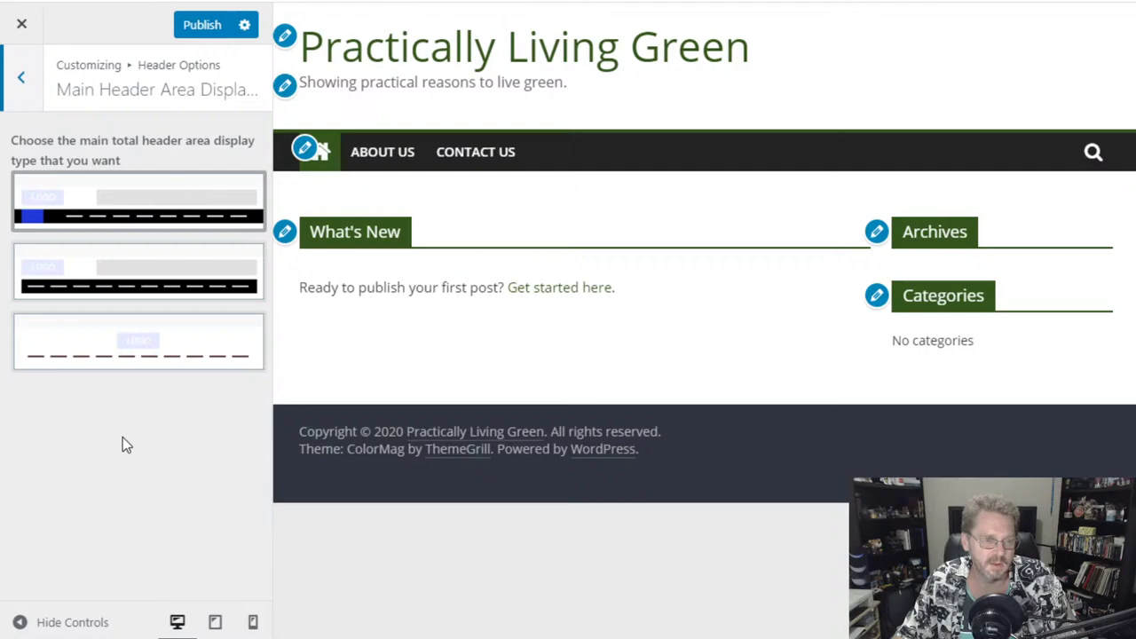
pyautogui.click(106, 278)
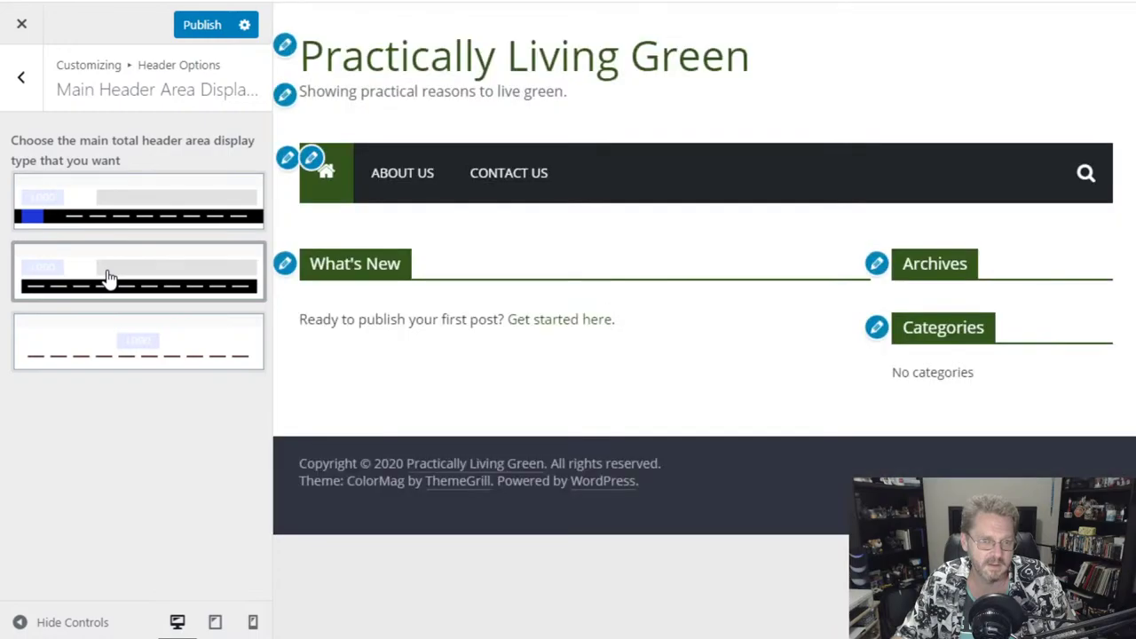
pyautogui.click(107, 344)
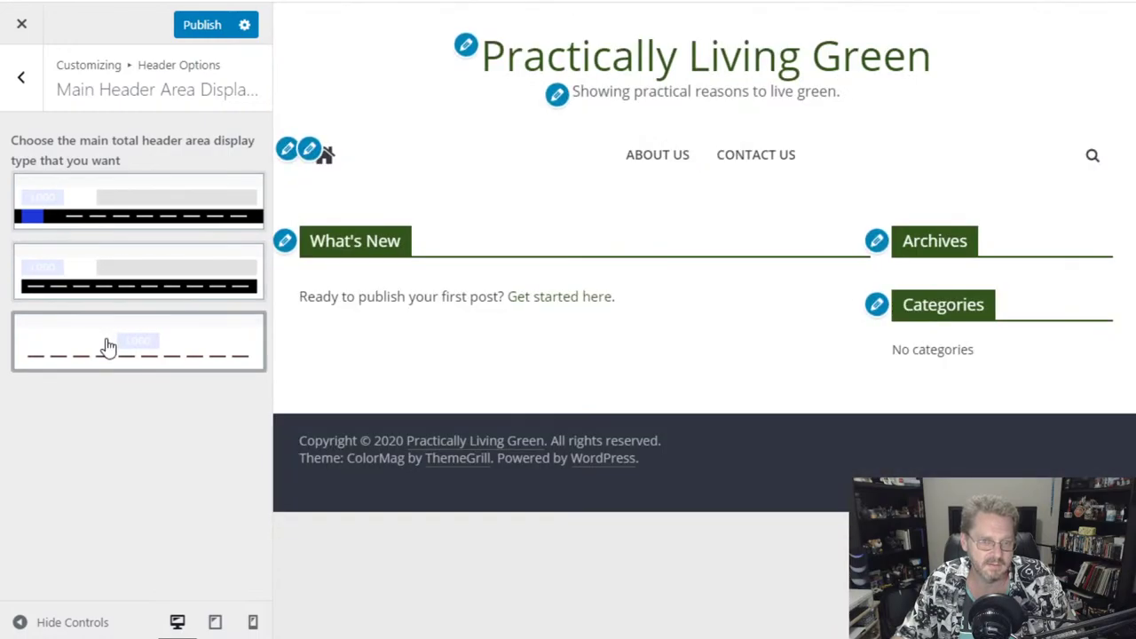
pyautogui.click(133, 202)
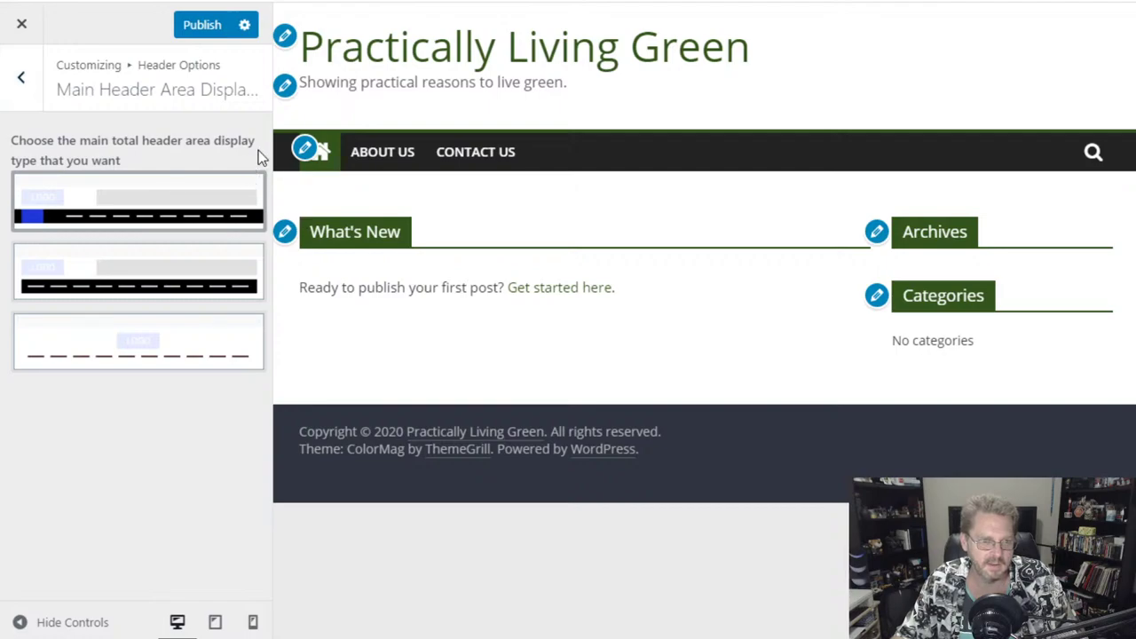
pyautogui.click(23, 77)
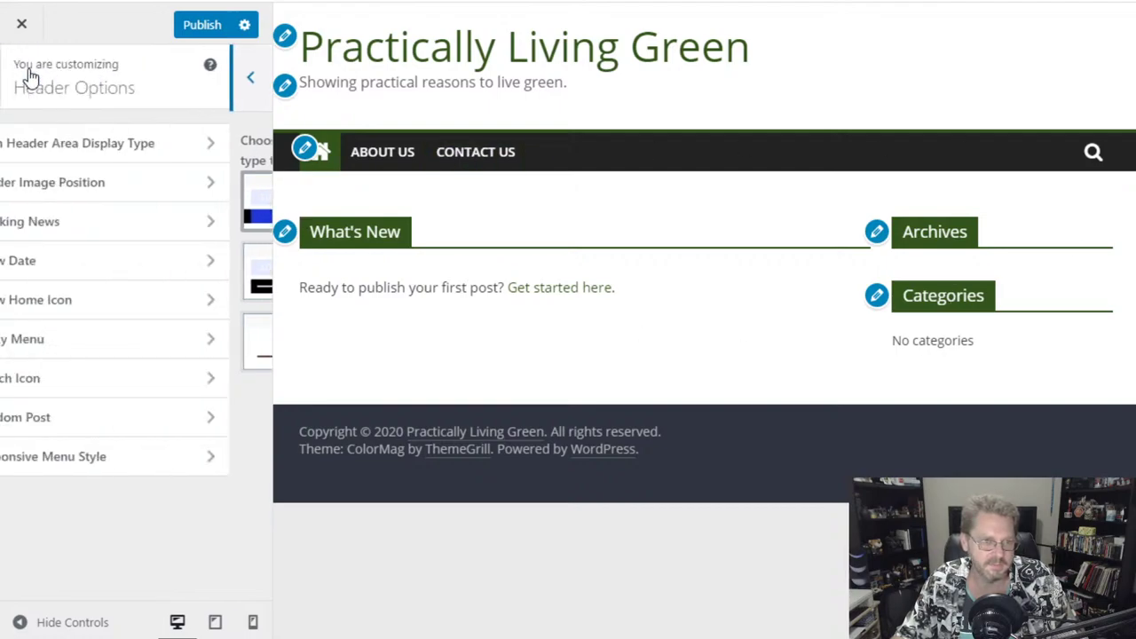
pyautogui.click(109, 262)
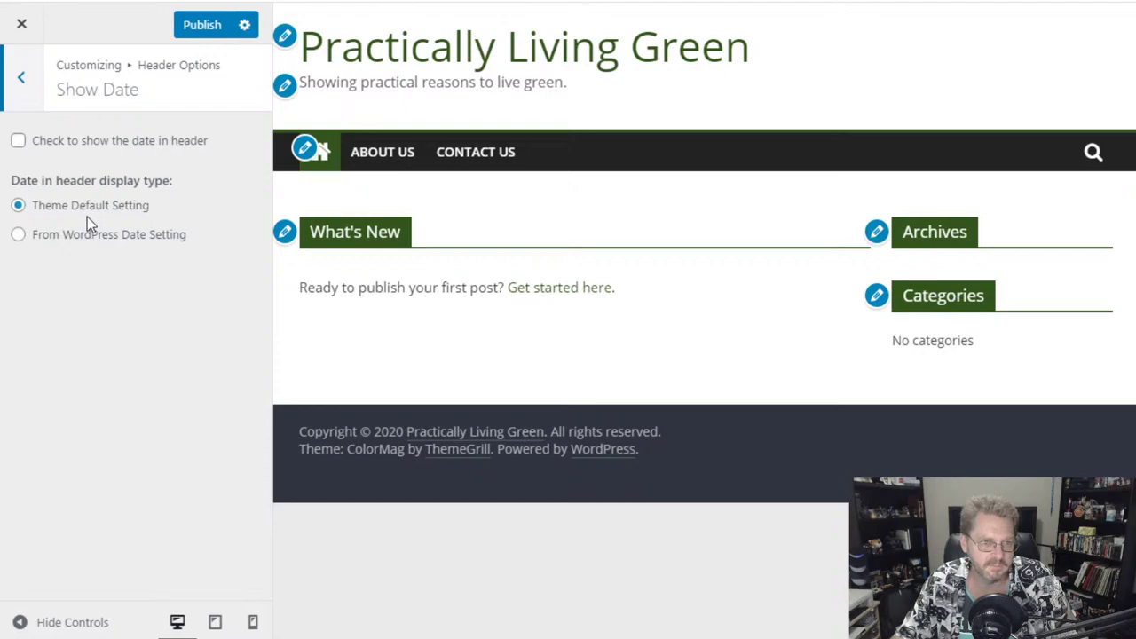
# - Enable the header date (Tuesday, June 16, 2020), publish, and close the Customizer
pyautogui.click(93, 142)
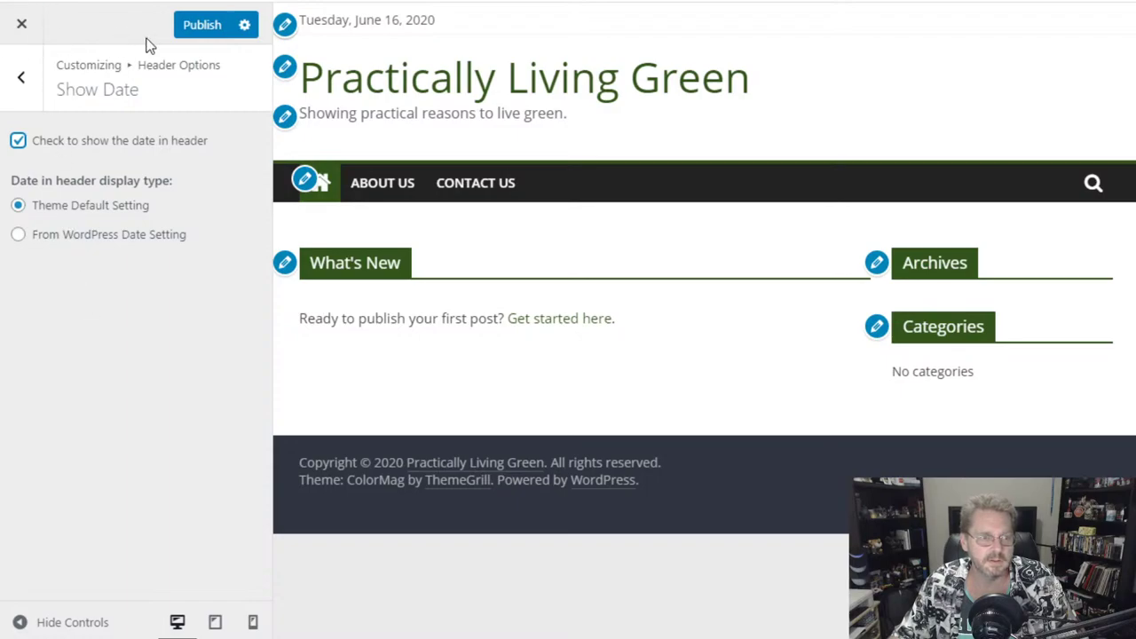
pyautogui.click(203, 25)
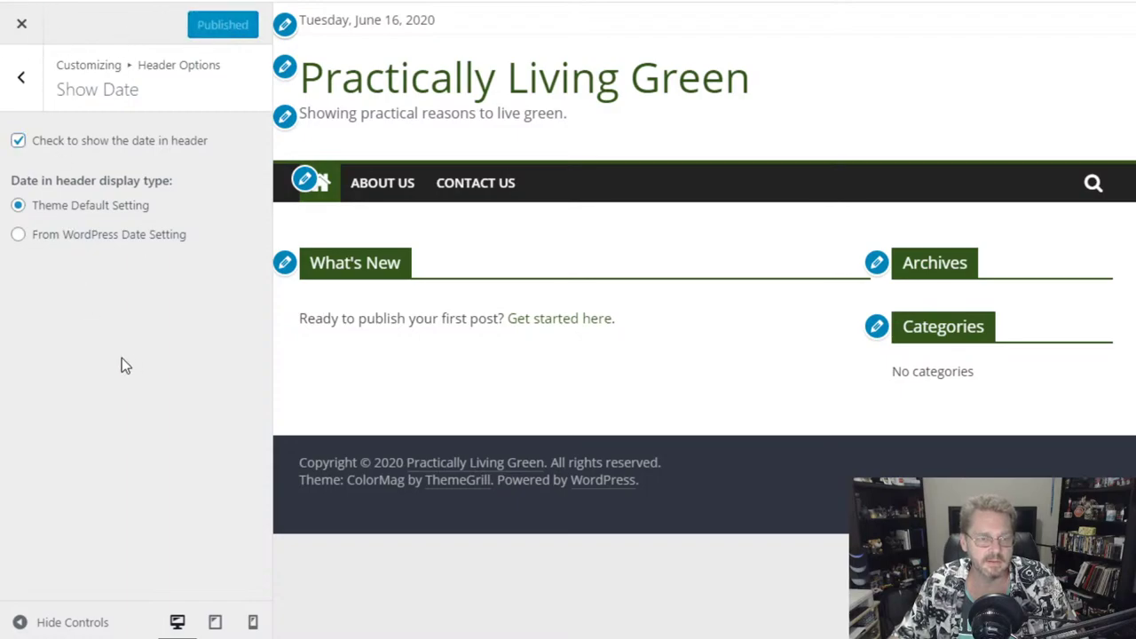
pyautogui.click(24, 24)
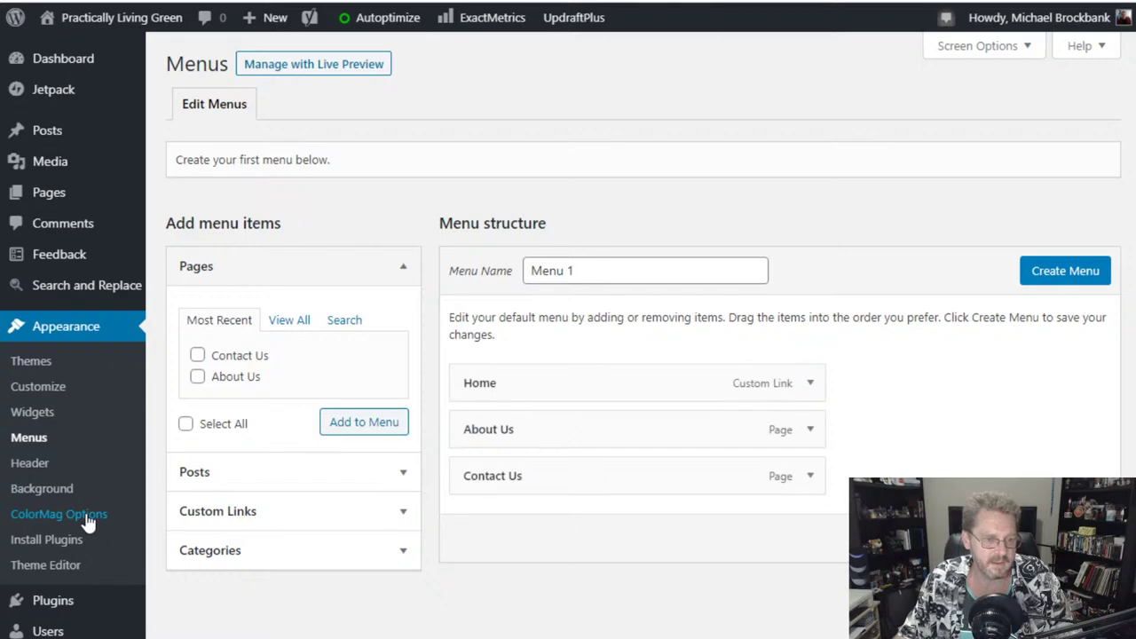
# - Open the ColorMag 1.4.9 Options welcome page and browse its getting-started links
pyautogui.click(89, 516)
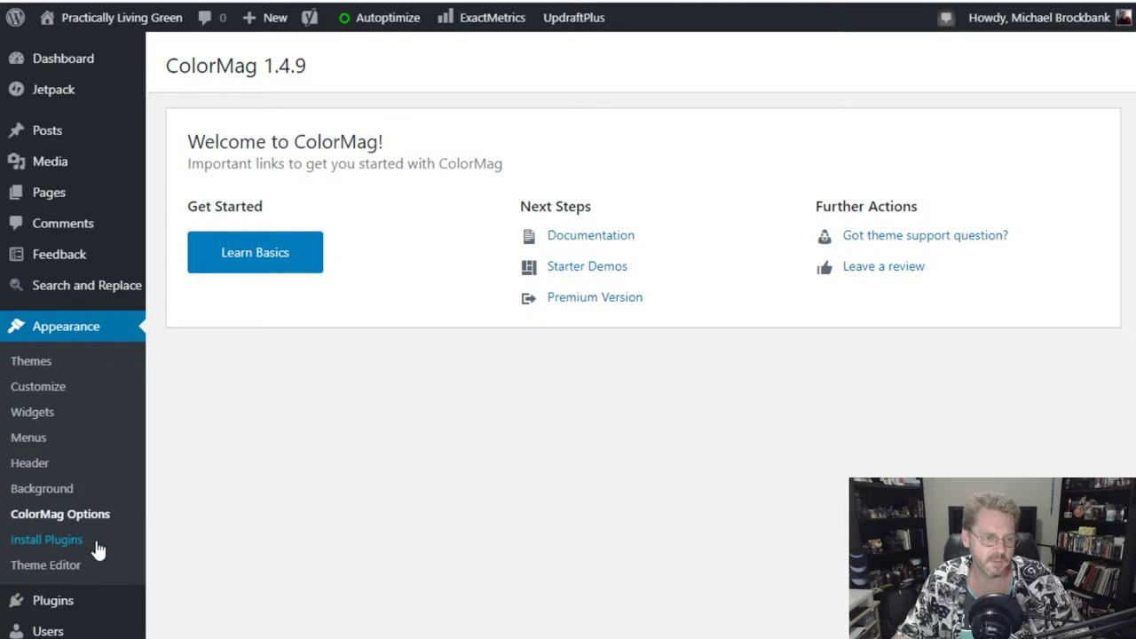
pyautogui.moveTo(94, 592)
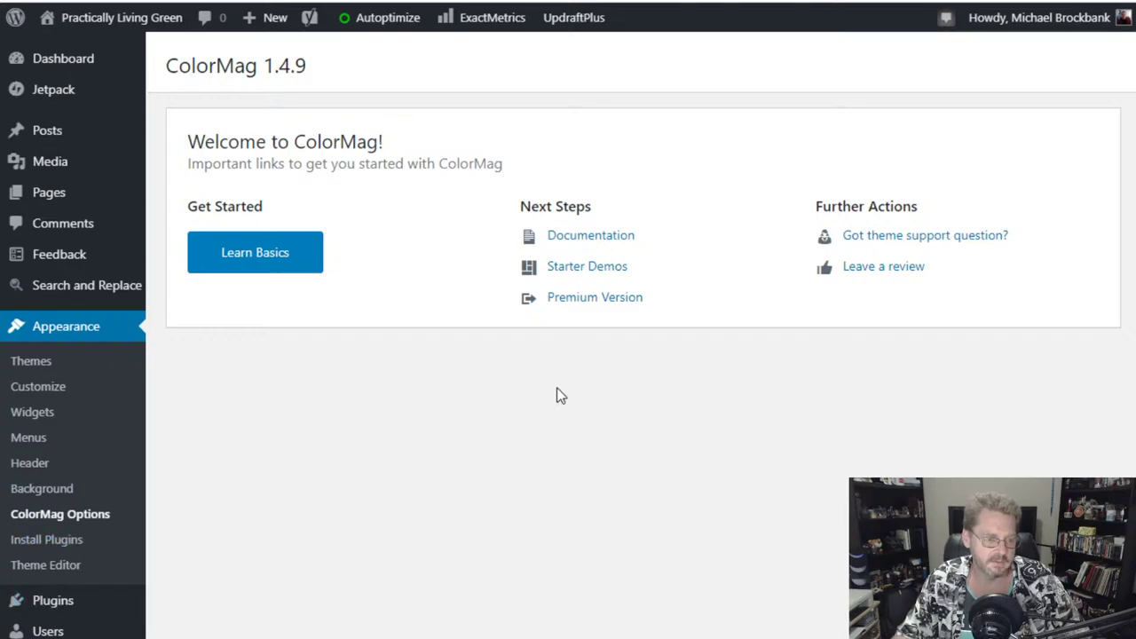
pyautogui.scroll(-3, 278, 500)
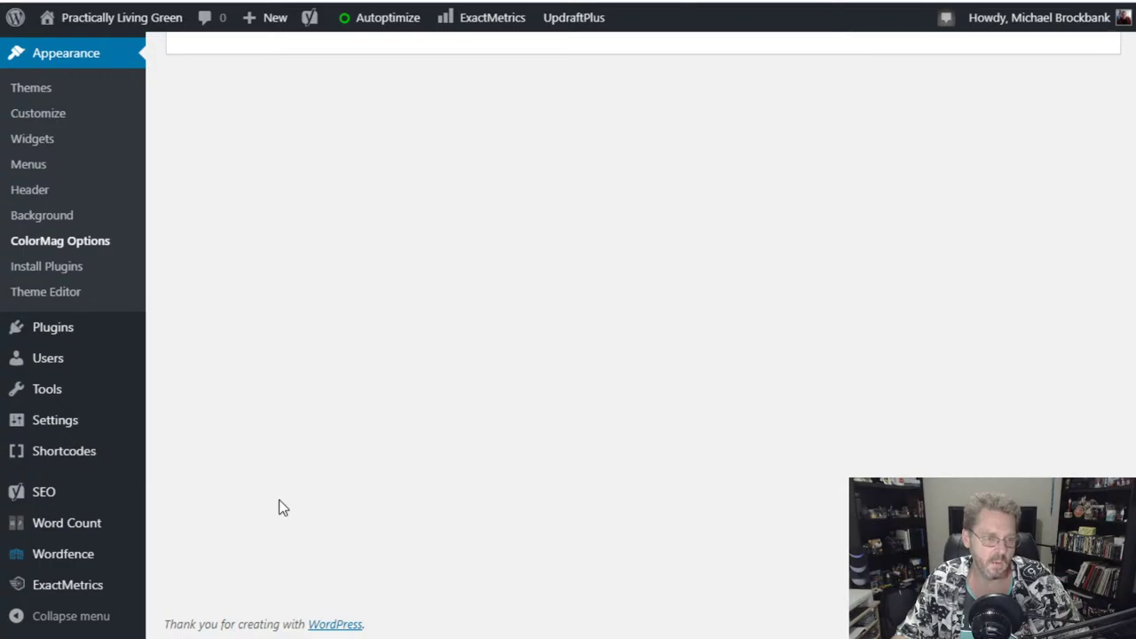
pyautogui.scroll(3, 278, 506)
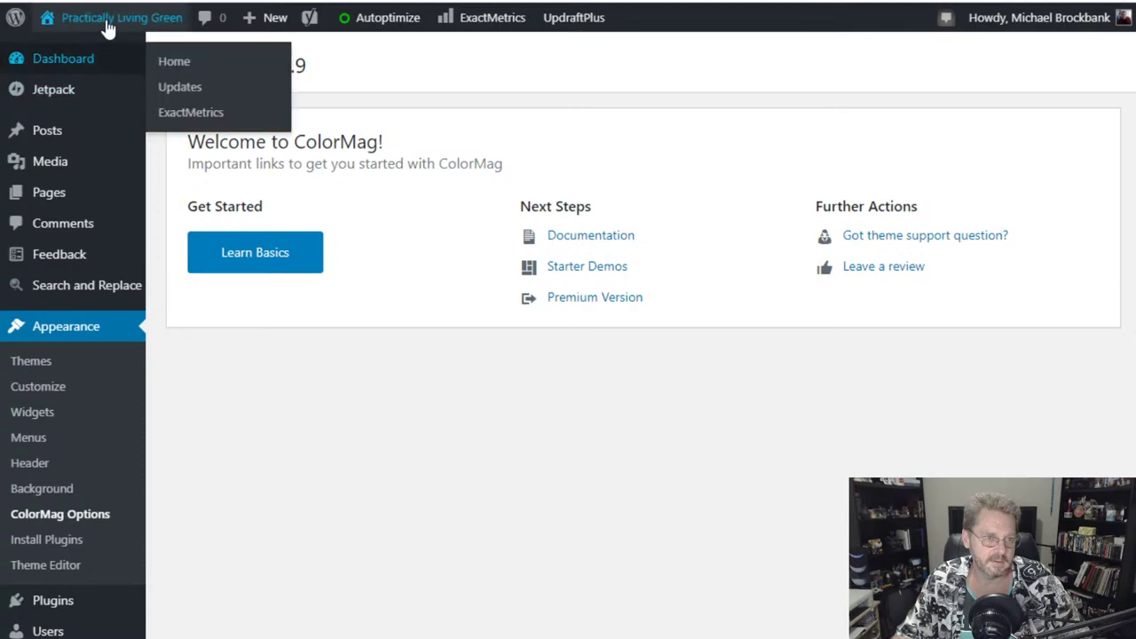
pyautogui.moveTo(92, 34)
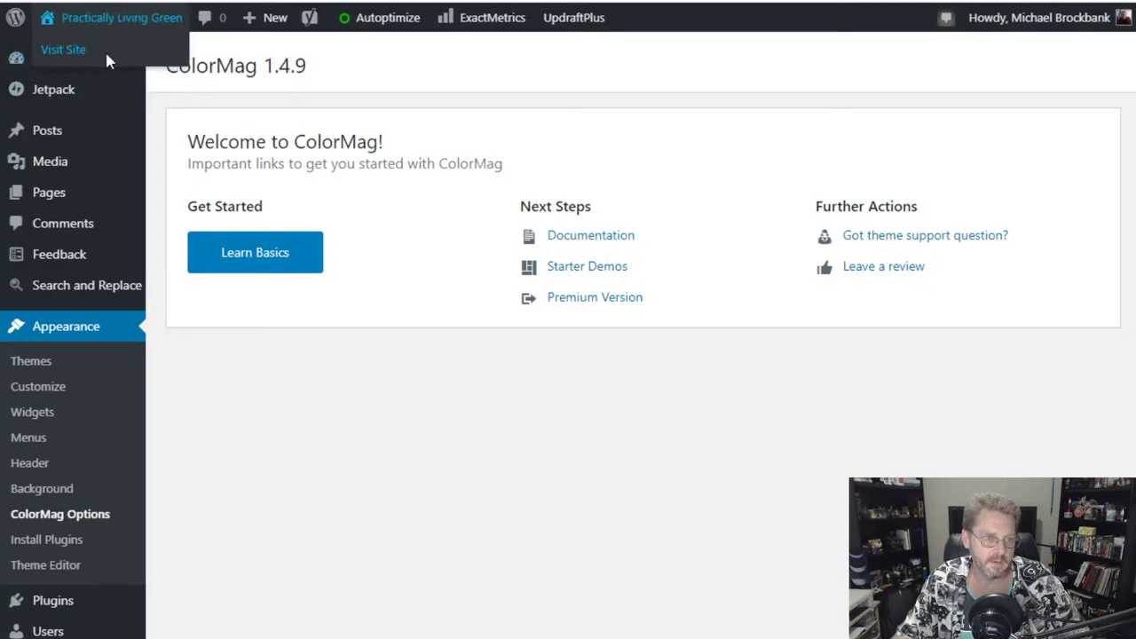
# - Reopen the Customizer on the Site Identity section showing the site title and tagline
pyautogui.click(45, 390)
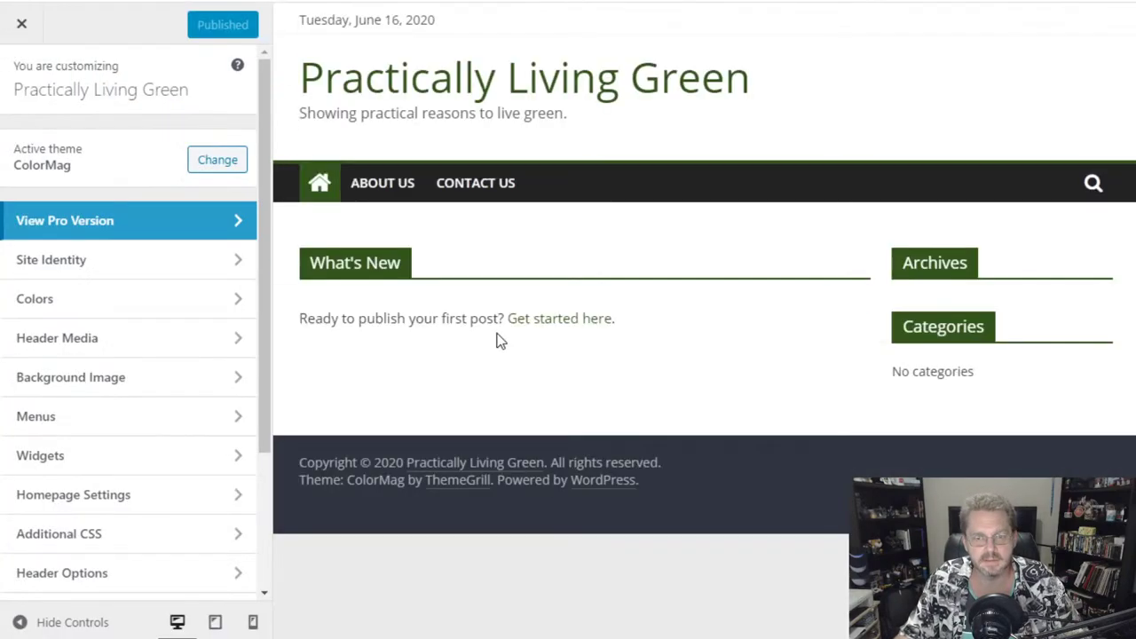
pyautogui.click(71, 259)
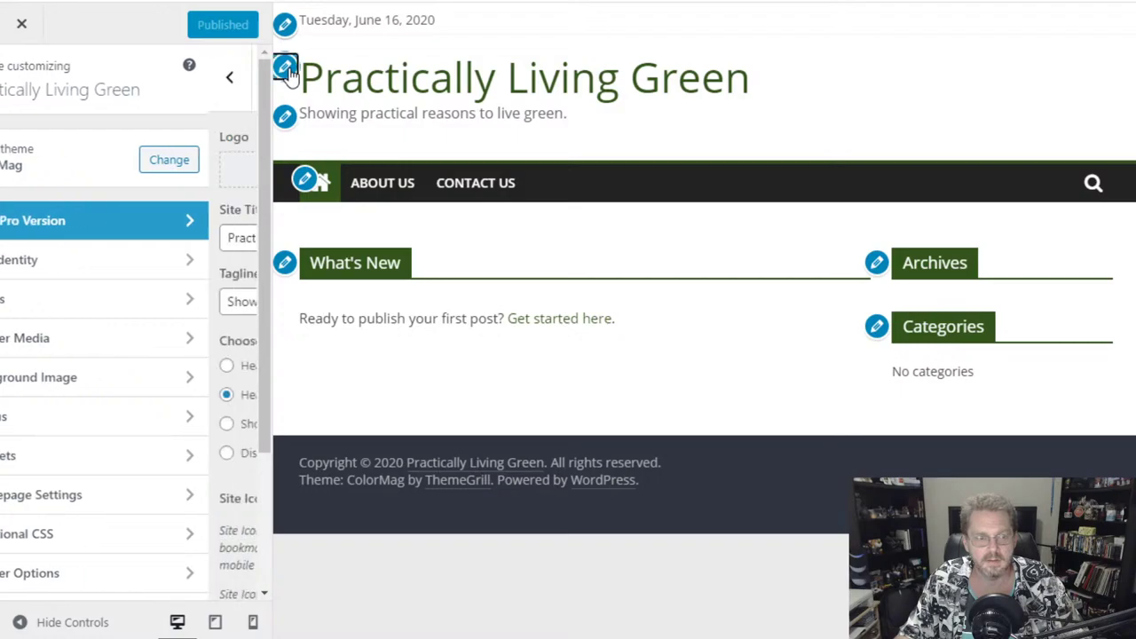
pyautogui.scroll(-2, 169, 418)
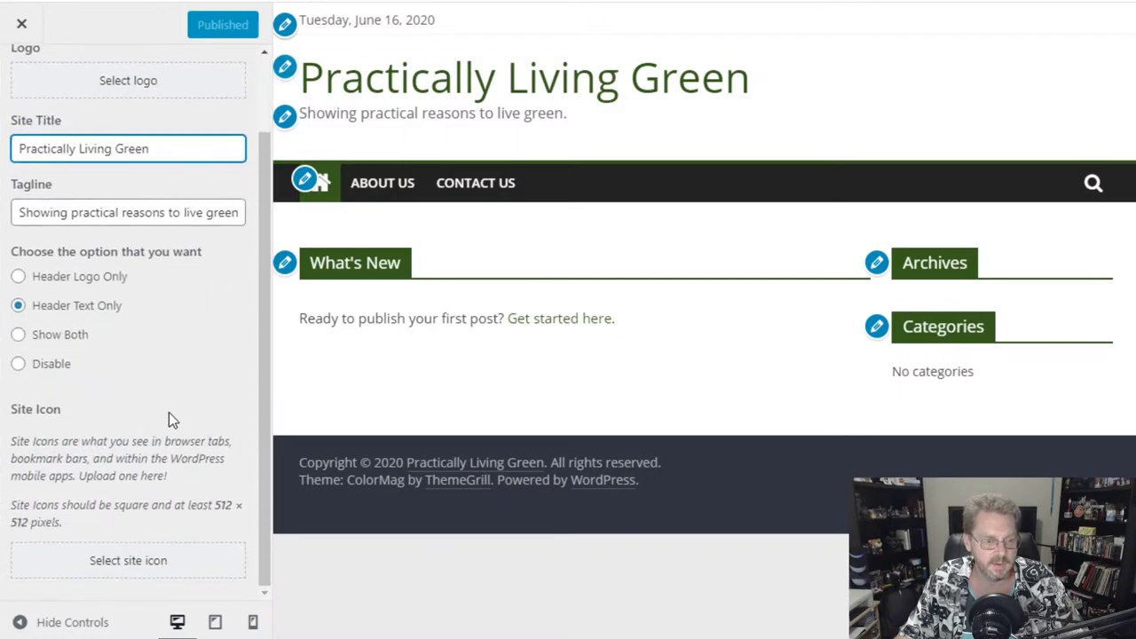
pyautogui.scroll(2, 169, 412)
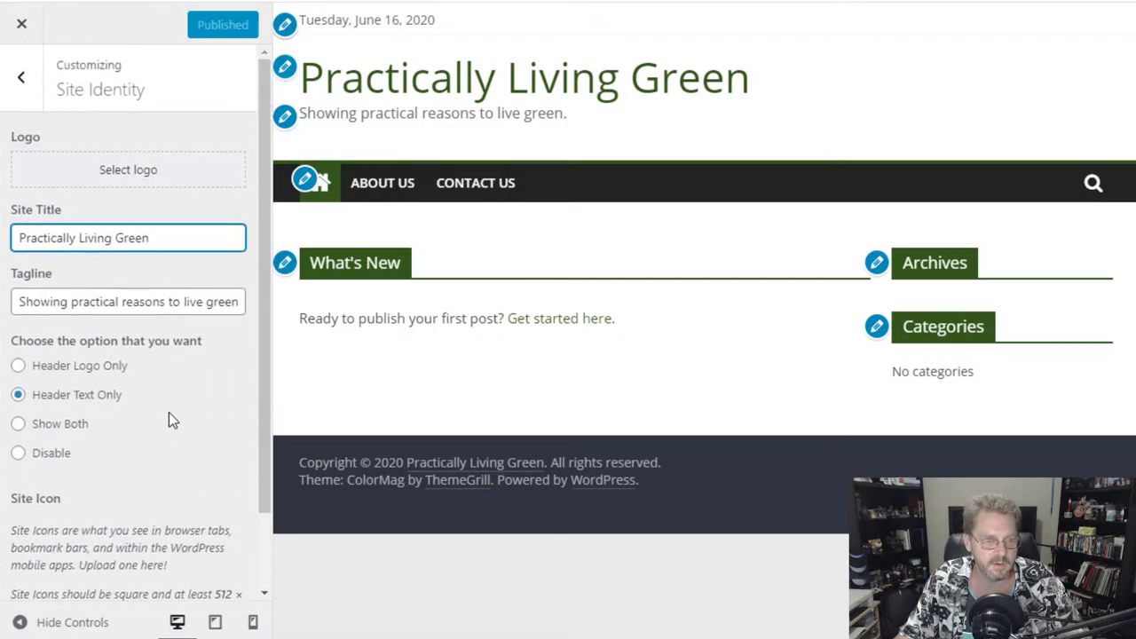
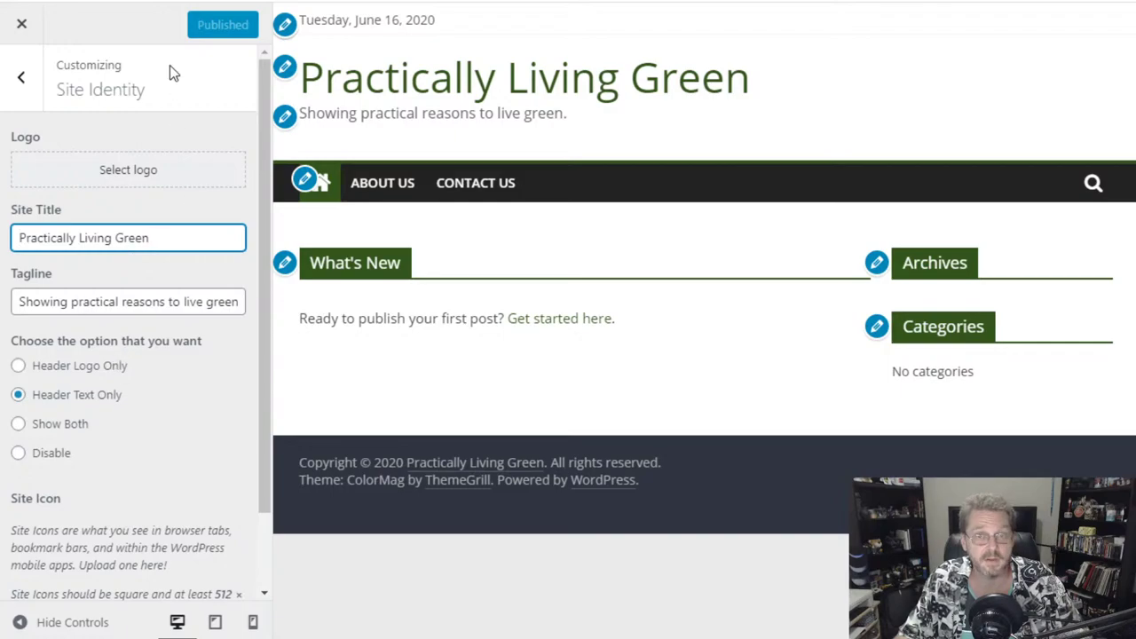
# - Preview the site full width, then in mobile and desktop layouts, and leave Site Identity
pyautogui.click(20, 624)
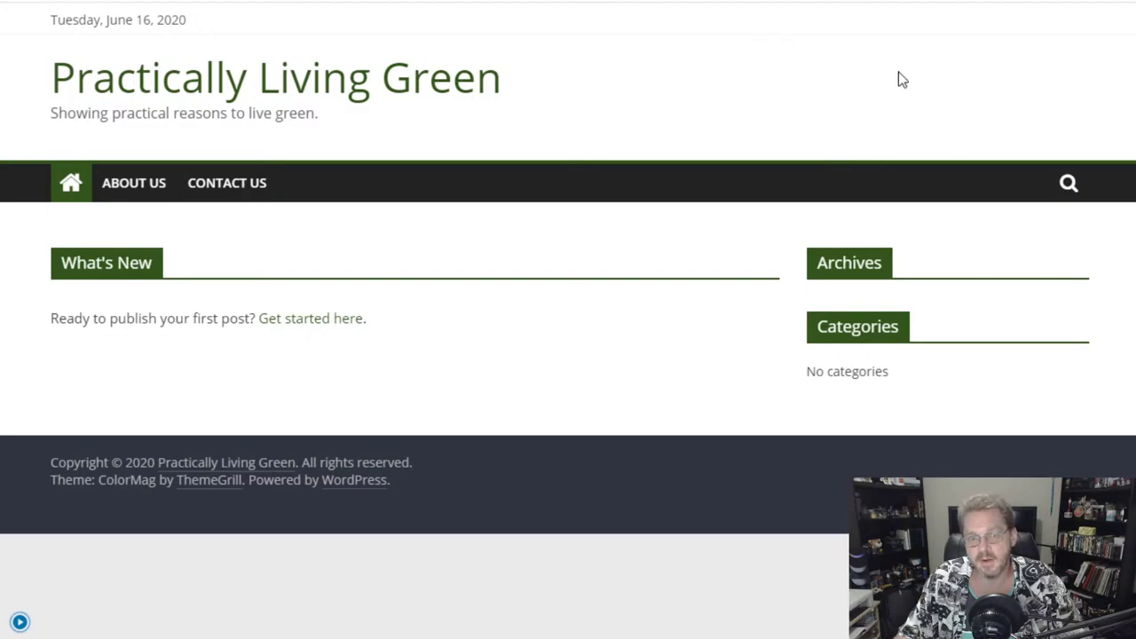
pyautogui.click(20, 624)
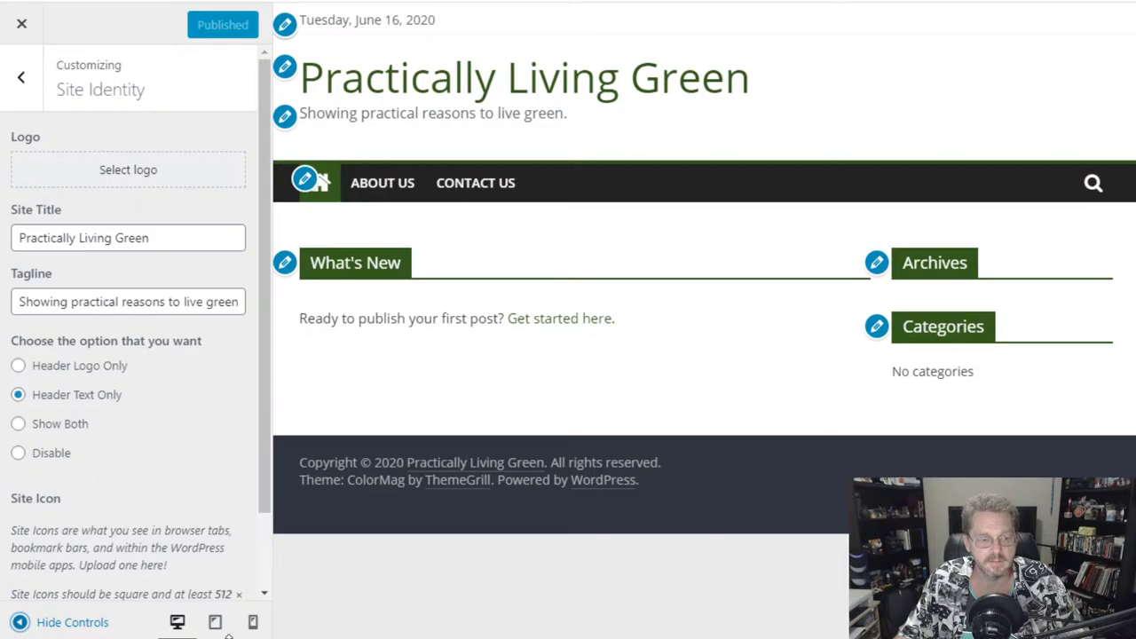
pyautogui.click(253, 622)
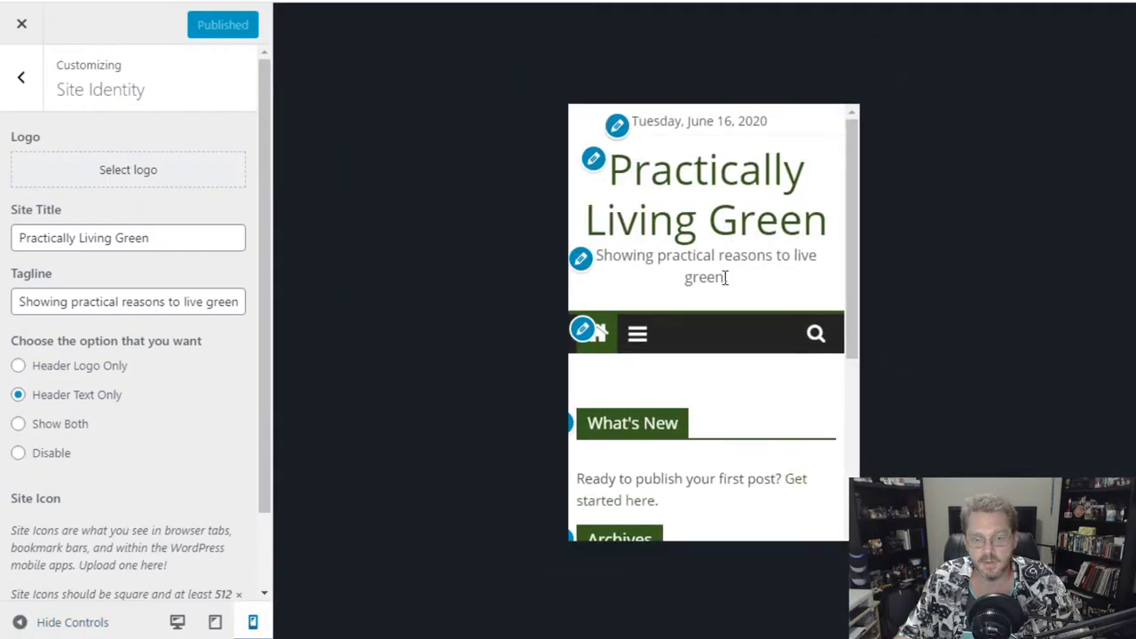
pyautogui.click(177, 622)
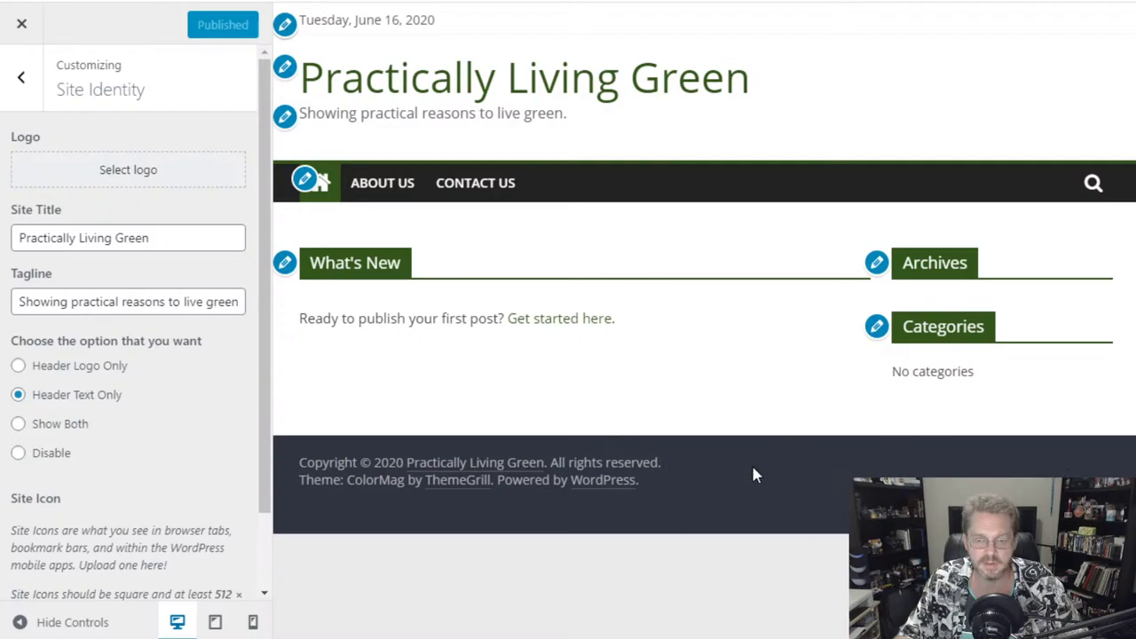
pyautogui.click(25, 84)
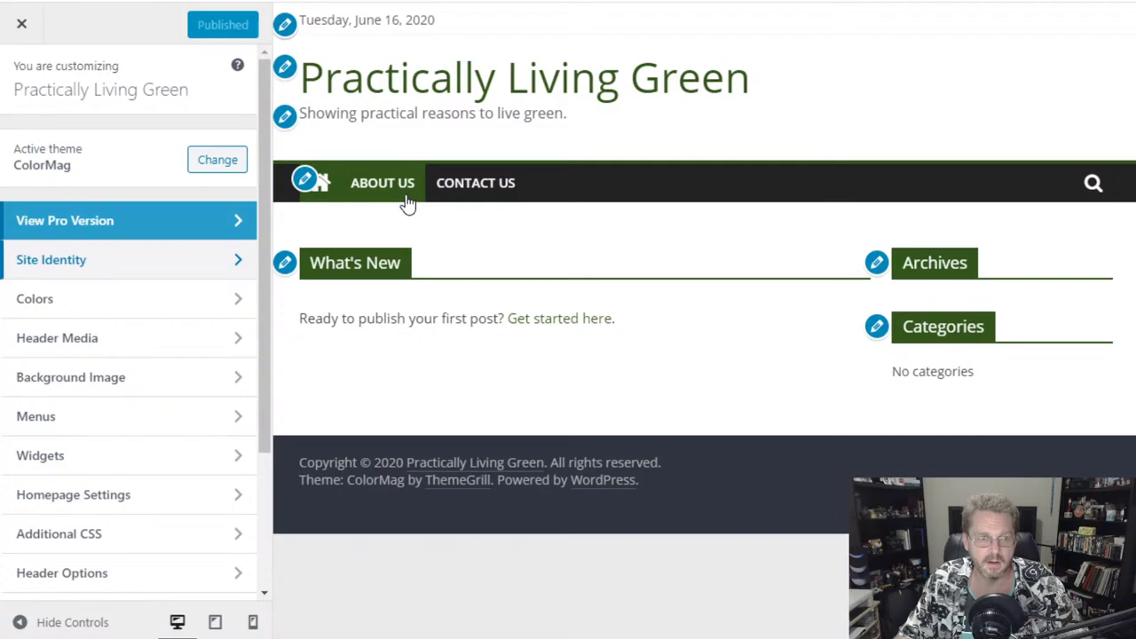
# - Close the Customizer and go to Appearance > Menus
pyautogui.click(22, 29)
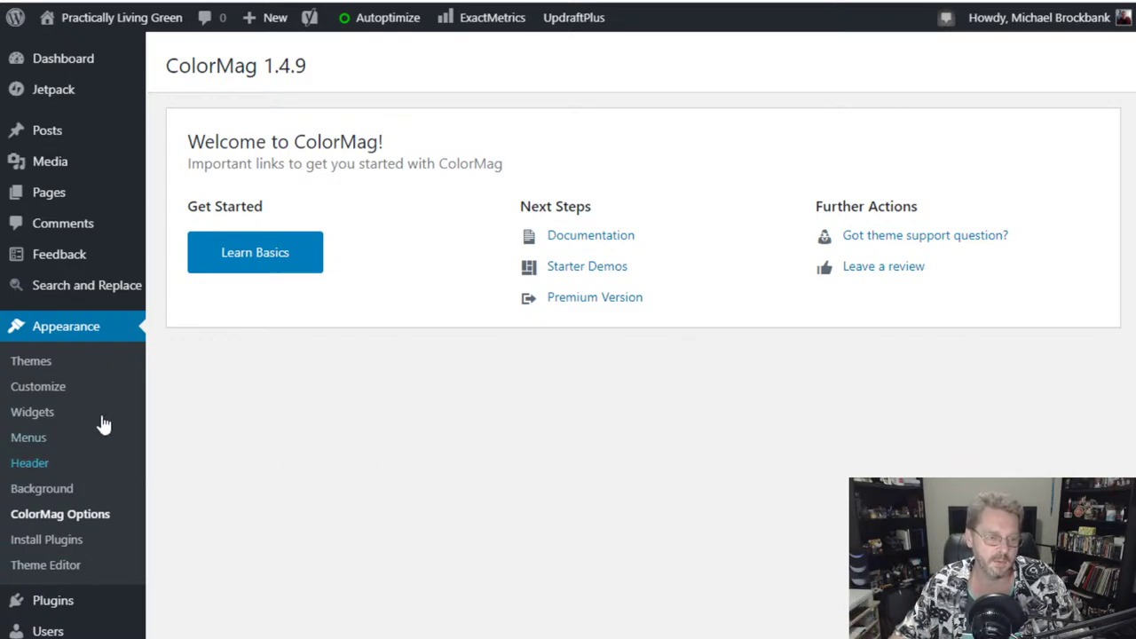
pyautogui.click(29, 438)
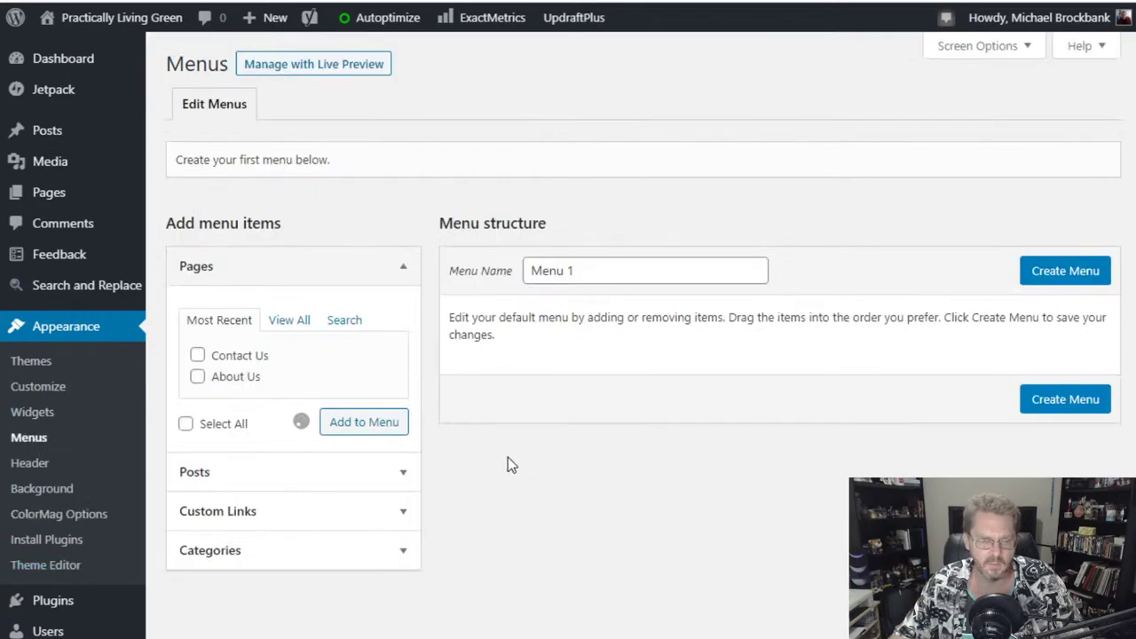
# - Rename the About Us menu item's navigation label to 'About'
pyautogui.scroll(-1, 519, 484)
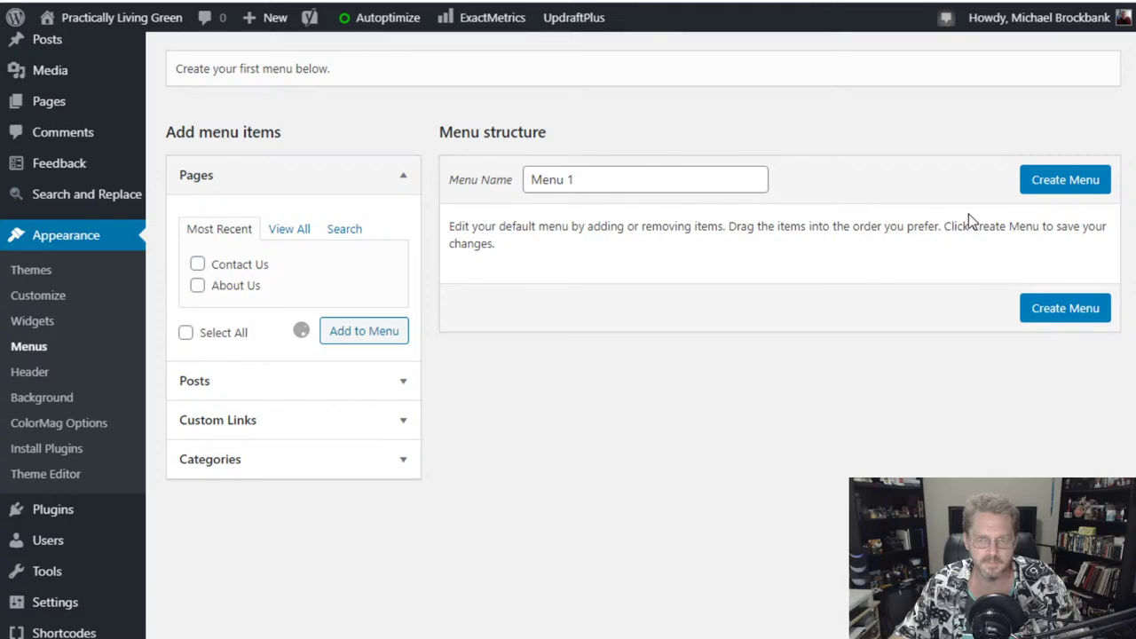
pyautogui.scroll(1, 817, 417)
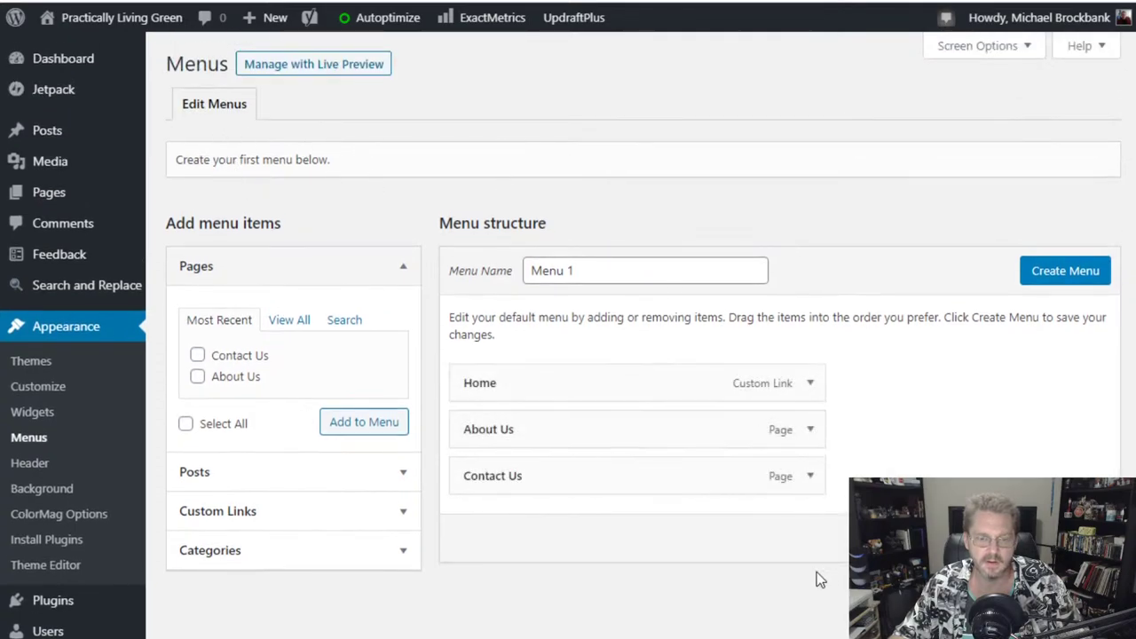
pyautogui.scroll(-1, 819, 577)
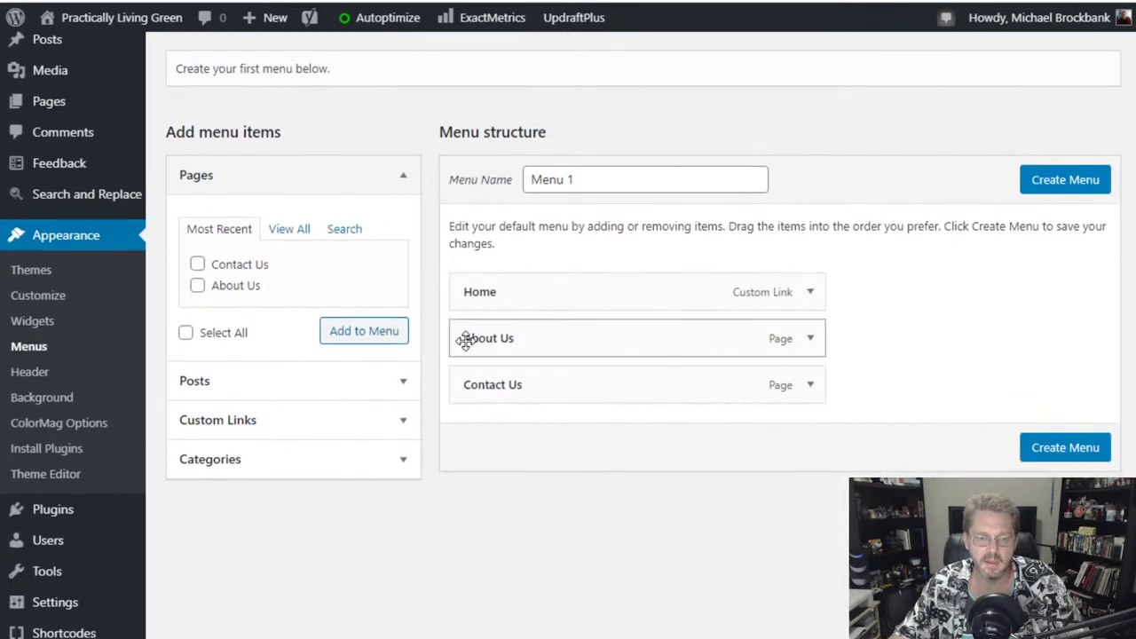
pyautogui.click(806, 340)
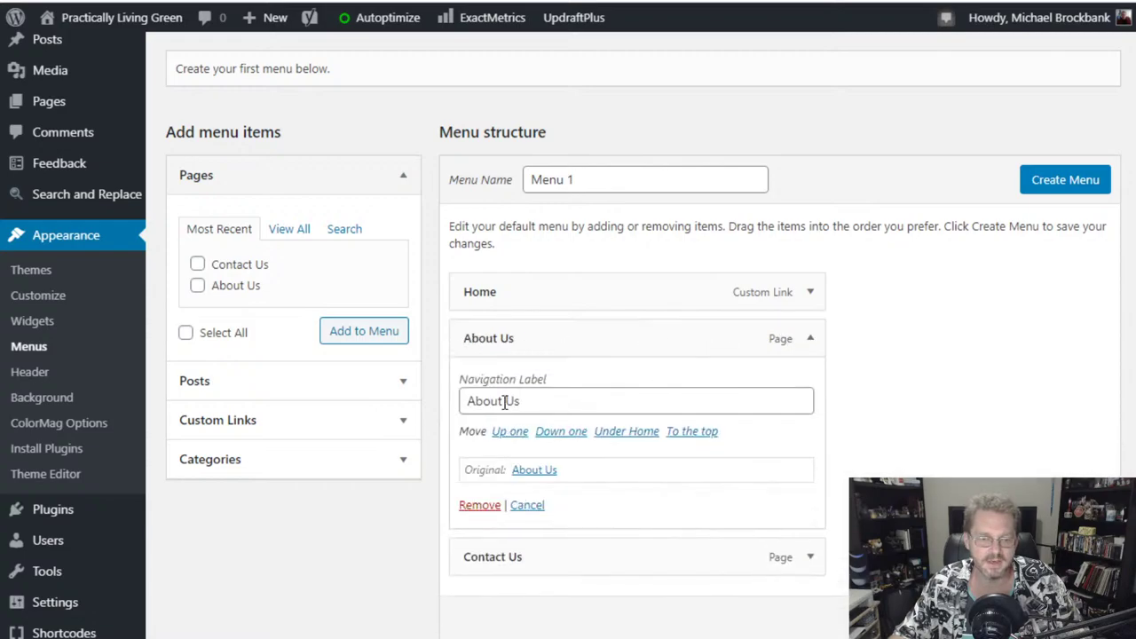
pyautogui.moveTo(505, 401); pyautogui.dragTo(608, 407)
pyautogui.press('BackSpace')
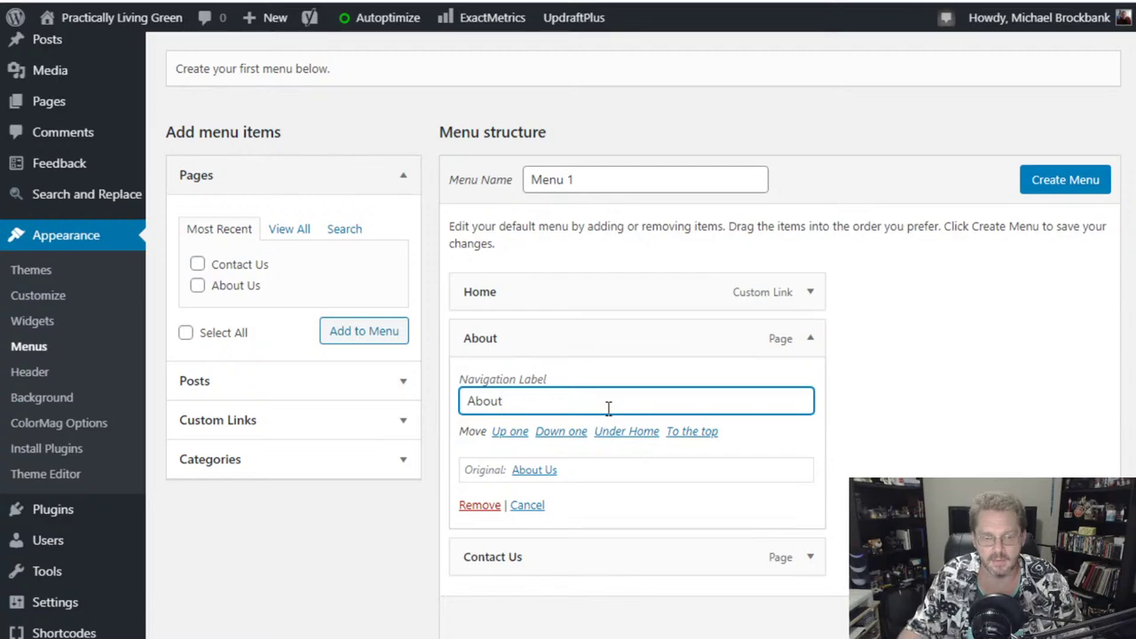
# - Rename the Contact Us menu item's navigation label to 'Contact'
pyautogui.click(809, 559)
pyautogui.scroll(-1, 839, 501)
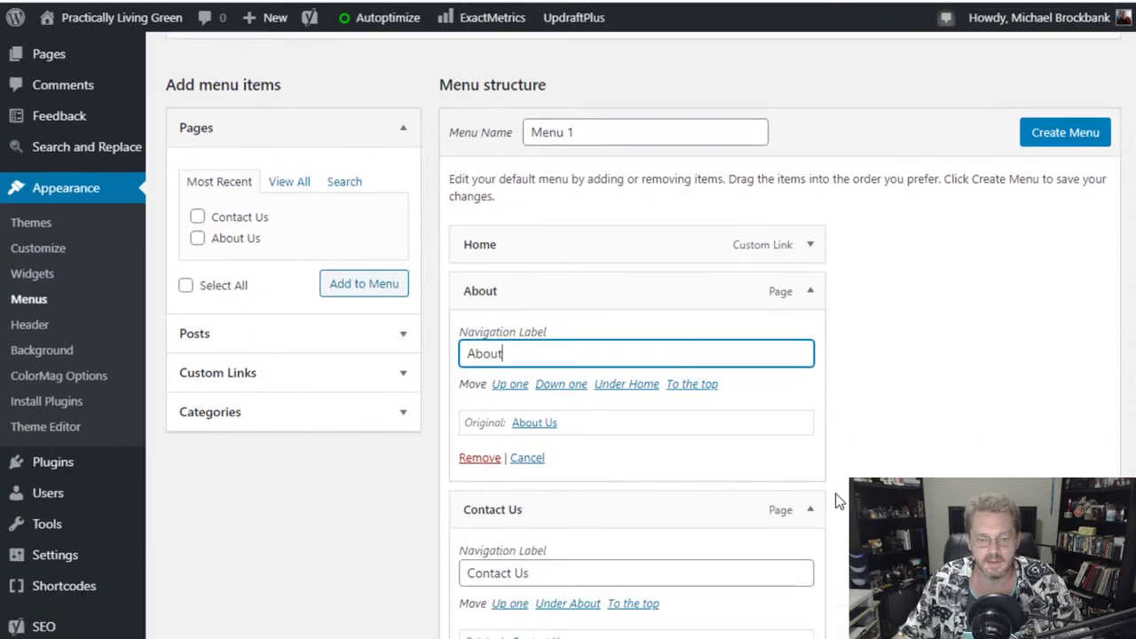
pyautogui.scroll(-3, 838, 502)
pyautogui.moveTo(513, 367); pyautogui.dragTo(597, 371)
pyautogui.press('BackSpace')
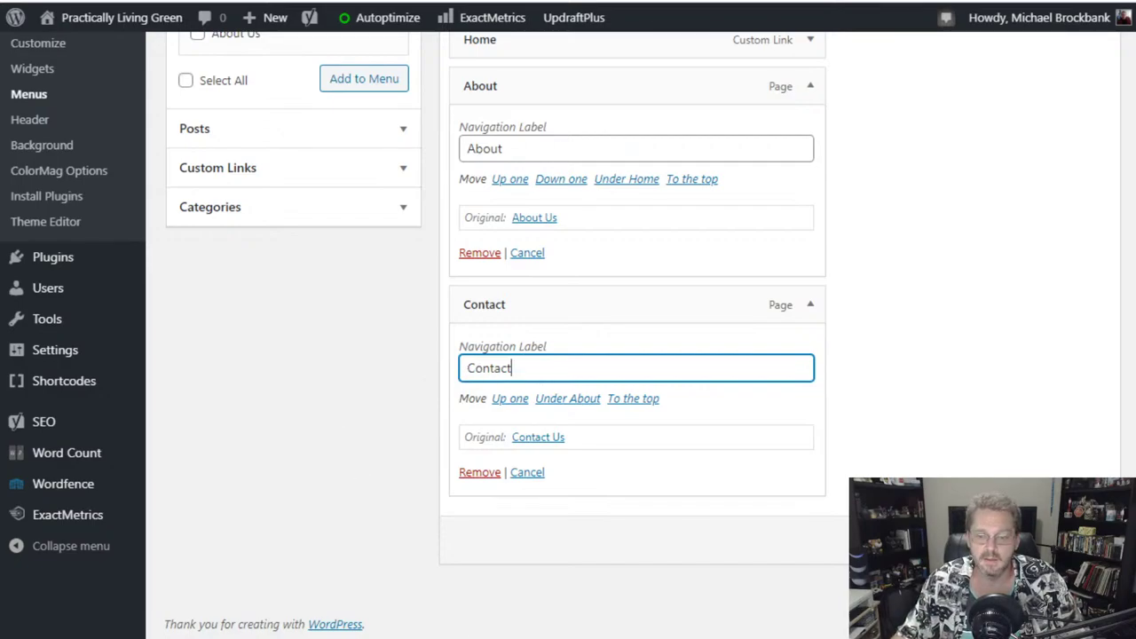
pyautogui.scroll(3, 1031, 369)
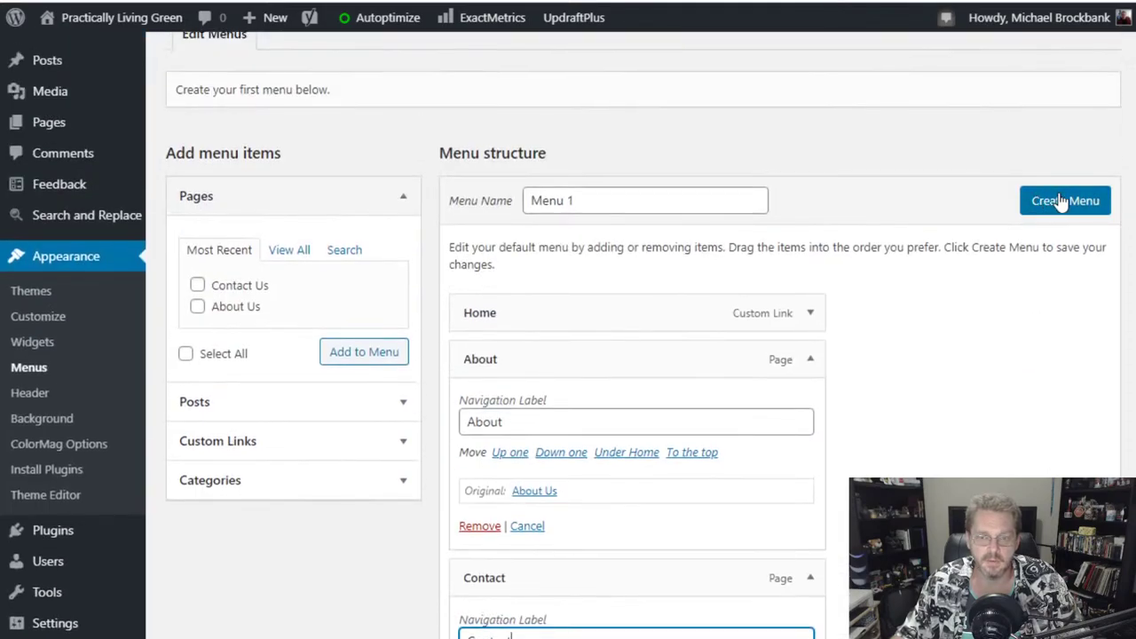
# - Create Menu 1 with Home, About and Contact, and save it
pyautogui.click(1062, 202)
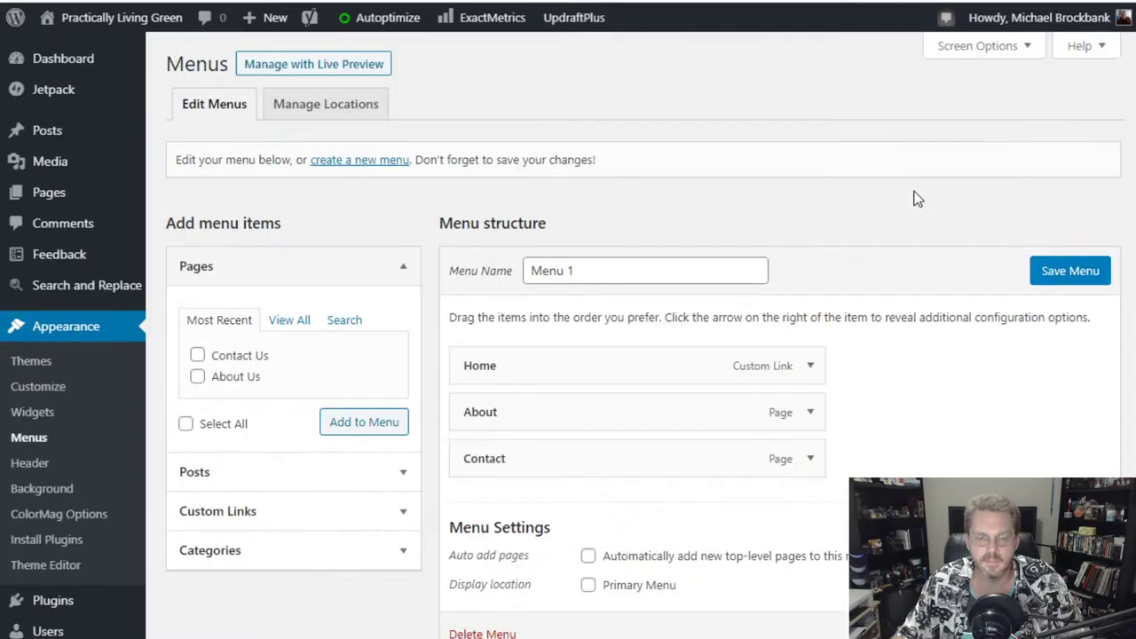
pyautogui.scroll(-1, 917, 198)
pyautogui.click(1077, 184)
# - Assign Menu 1 to the Primary Menu display location and save
pyautogui.scroll(-3, 951, 215)
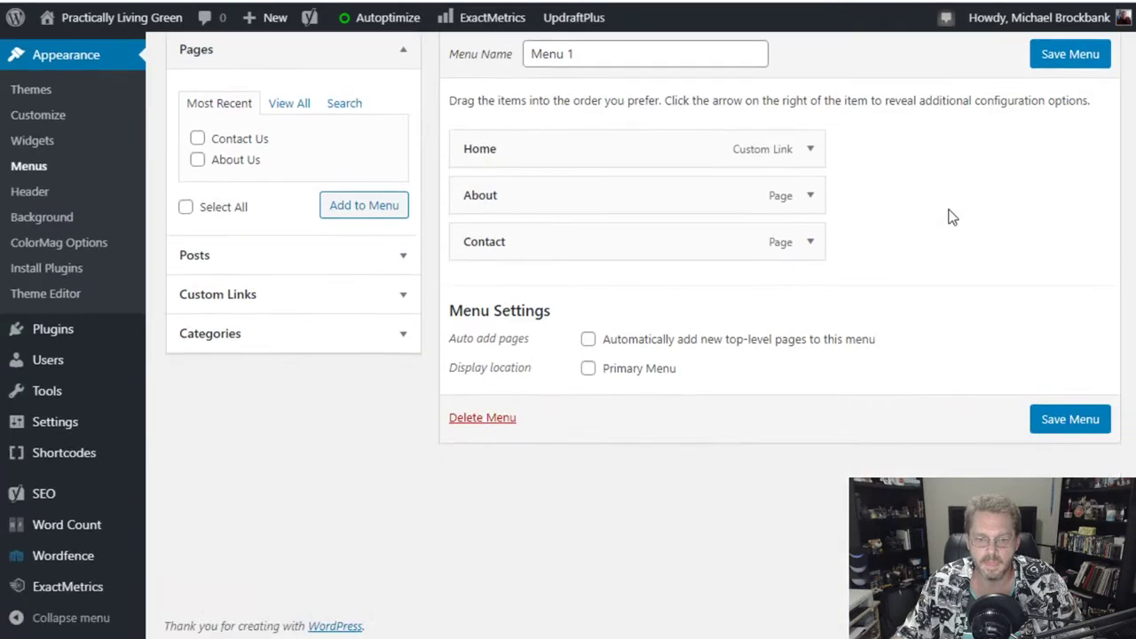
pyautogui.click(592, 379)
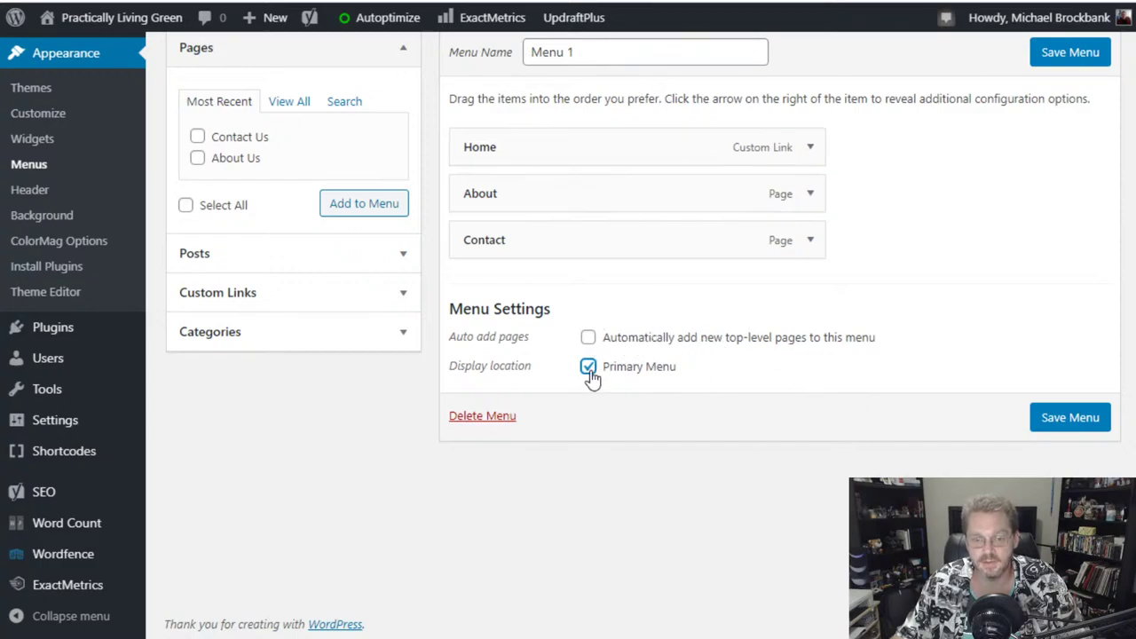
pyautogui.click(1072, 417)
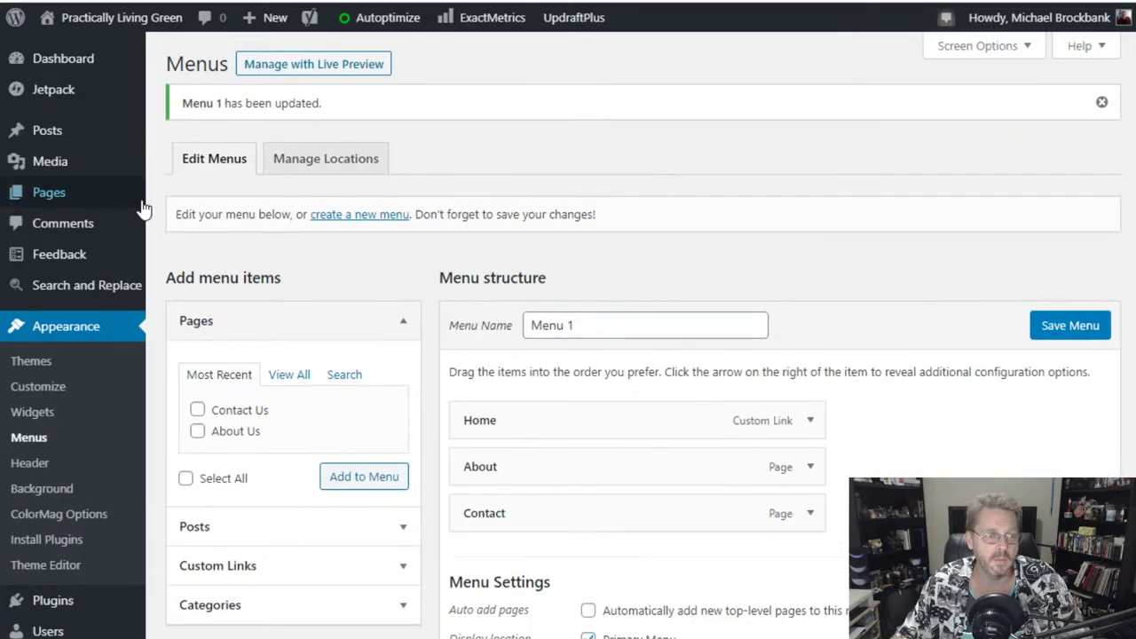
pyautogui.click(38, 386)
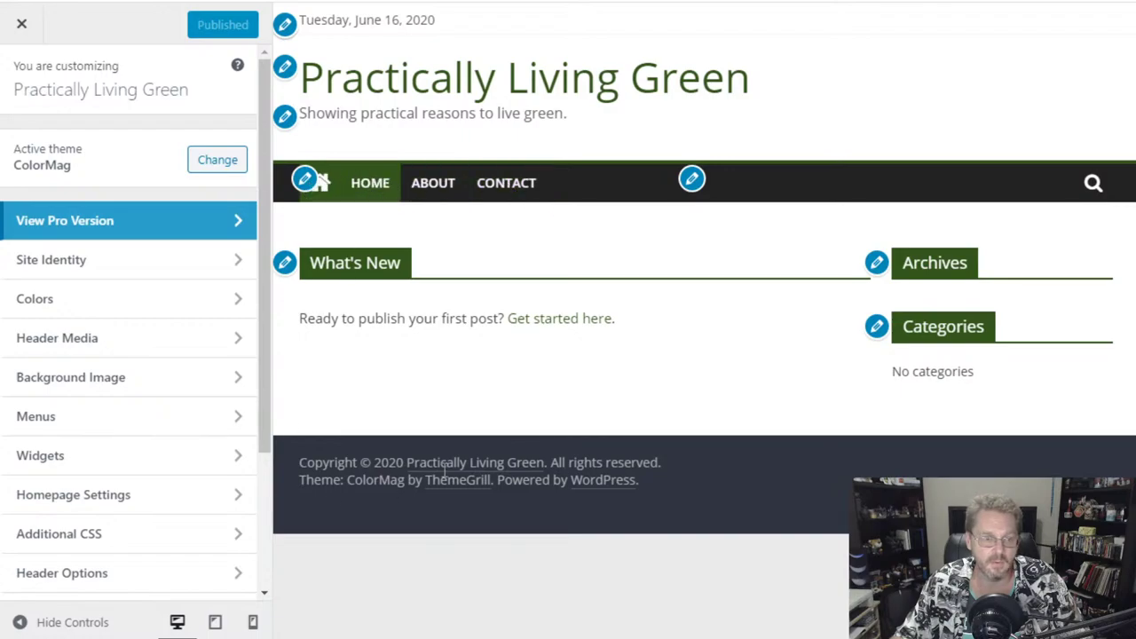
pyautogui.click(27, 24)
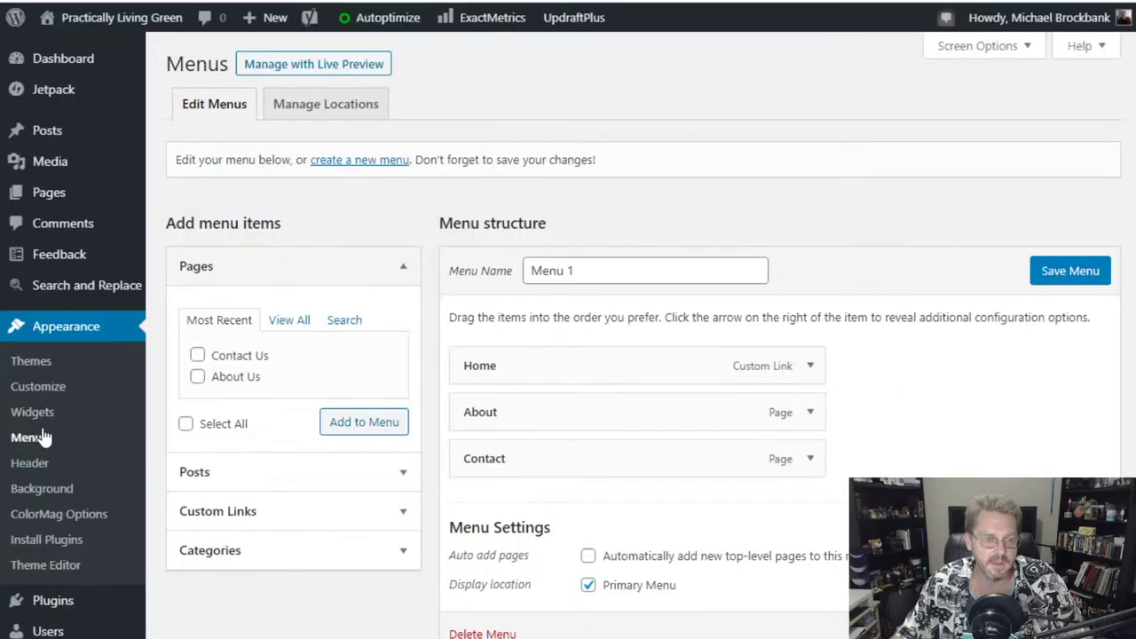
pyautogui.scroll(-2, 914, 382)
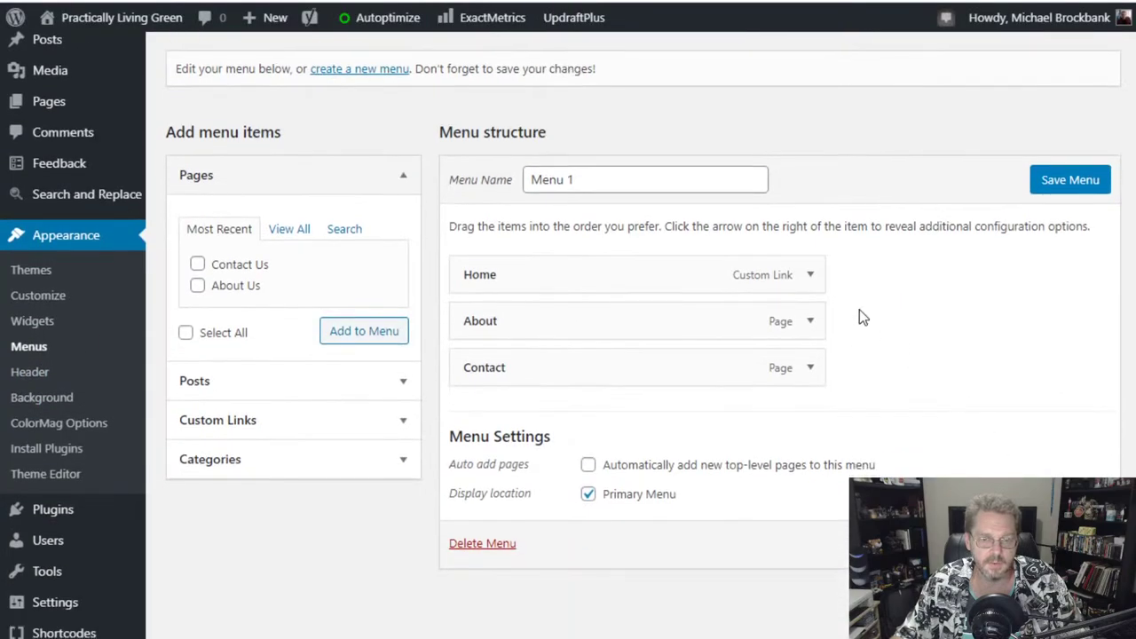
# - Remove the Home item from Menu 1, leaving only About and Contact
pyautogui.click(809, 277)
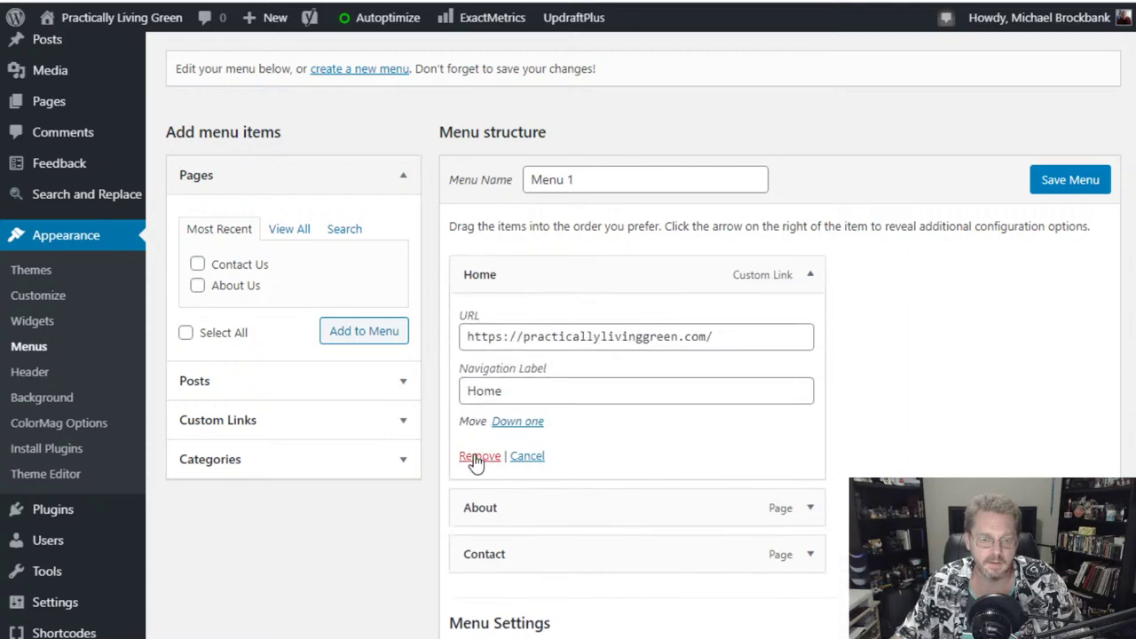
pyautogui.click(465, 528)
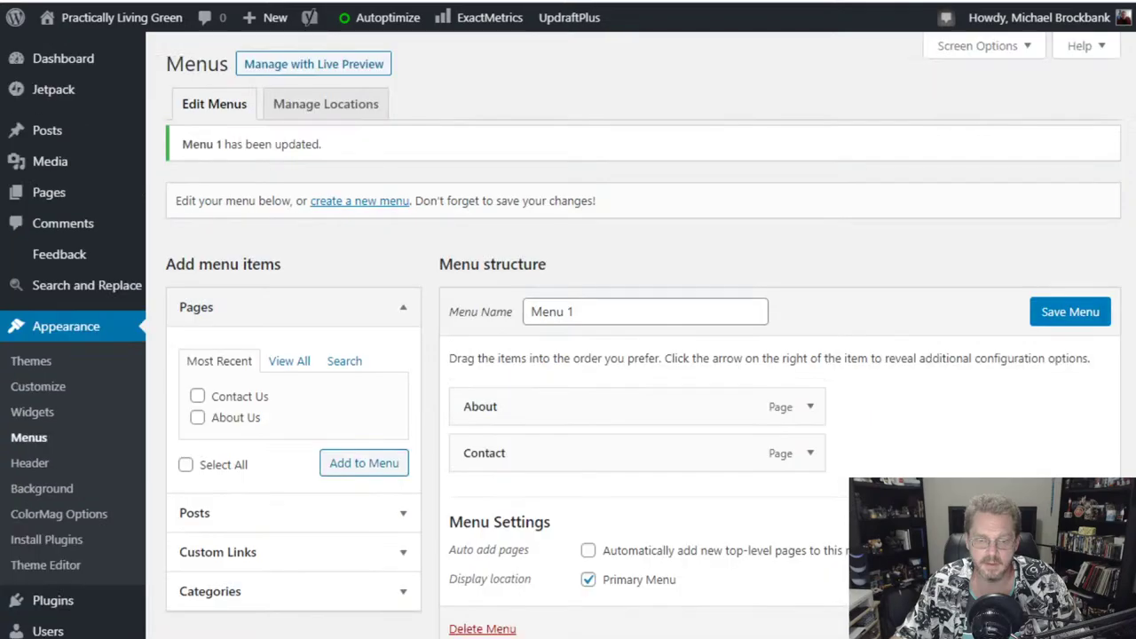
pyautogui.scroll(-1, 982, 397)
pyautogui.scroll(-2, 982, 398)
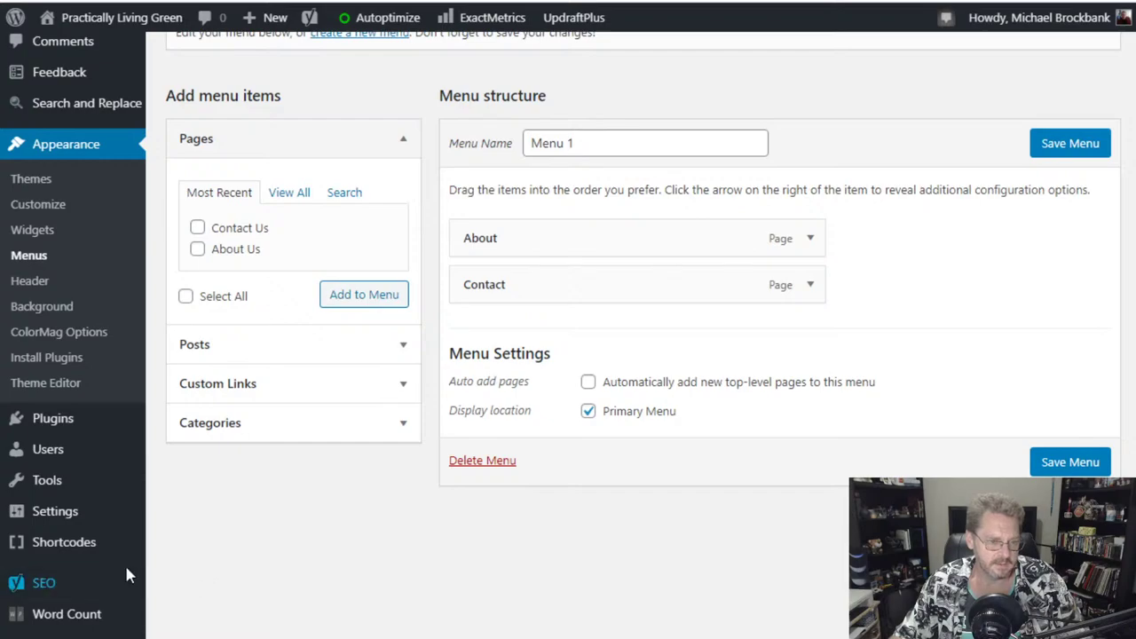
pyautogui.scroll(3, 236, 606)
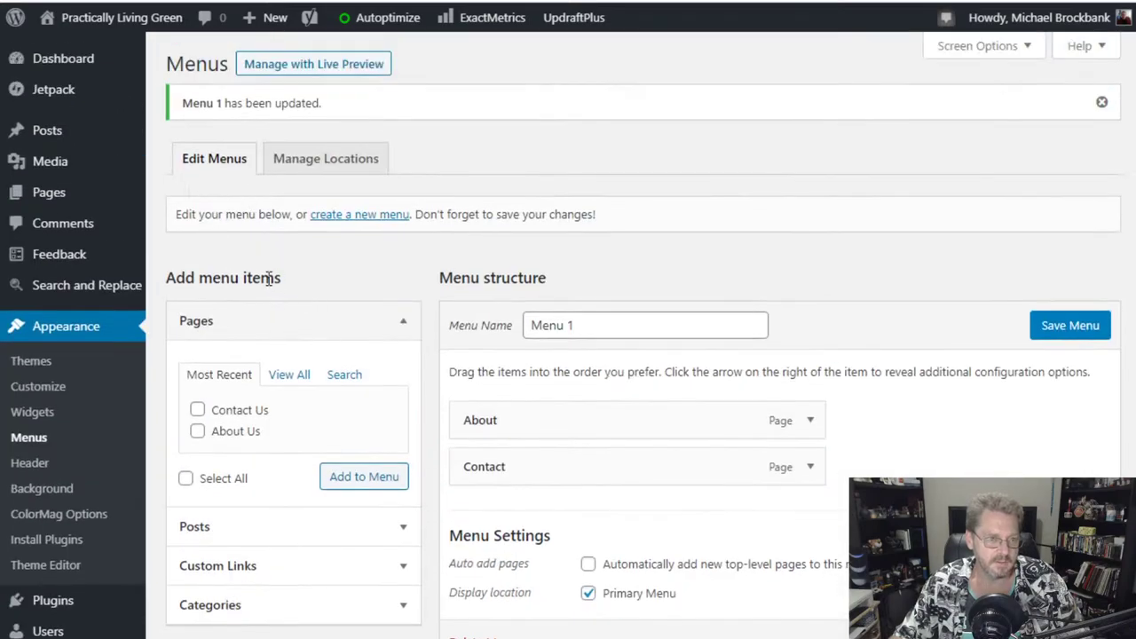
pyautogui.moveTo(51, 133)
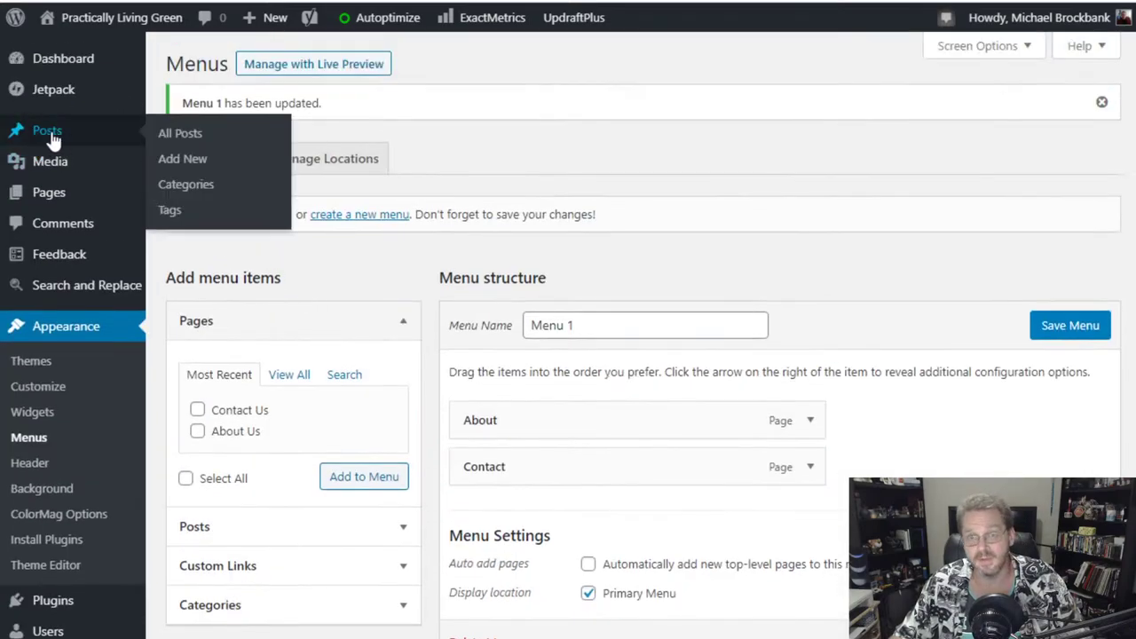
# - Go from the Dashboard to Posts > All Posts and add a new, empty post
pyautogui.click(51, 138)
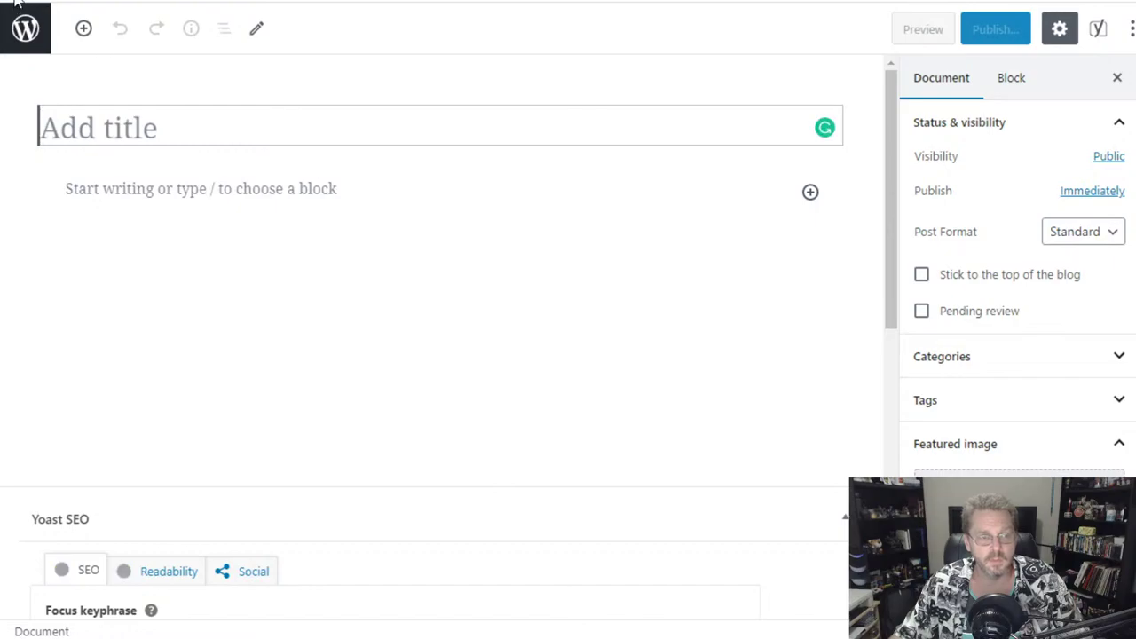
pyautogui.click(25, 27)
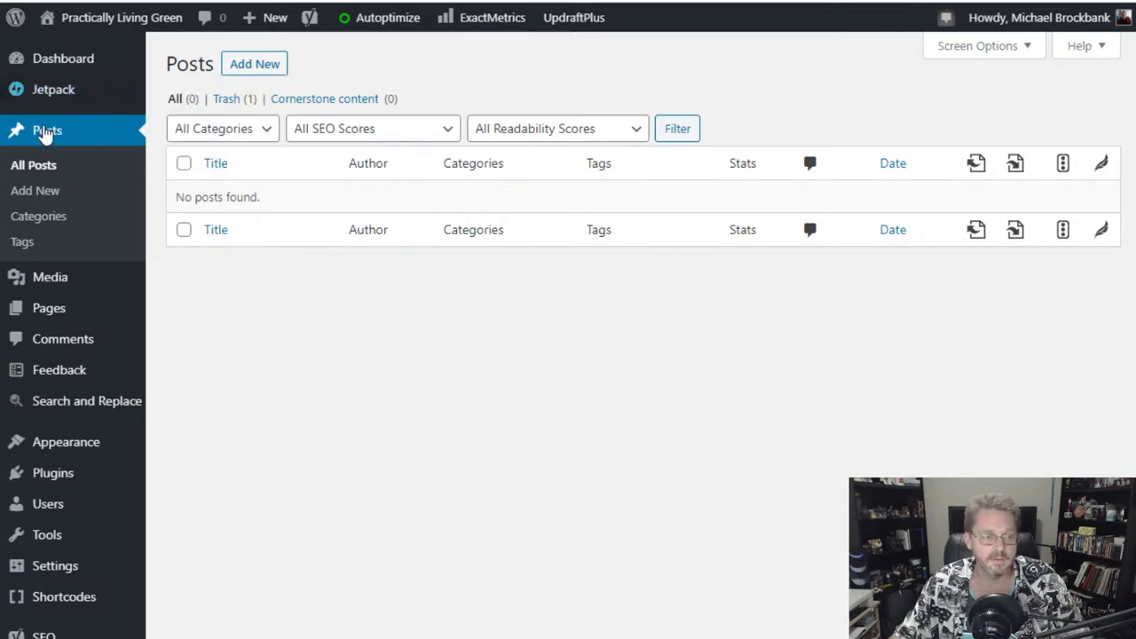
pyautogui.click(71, 58)
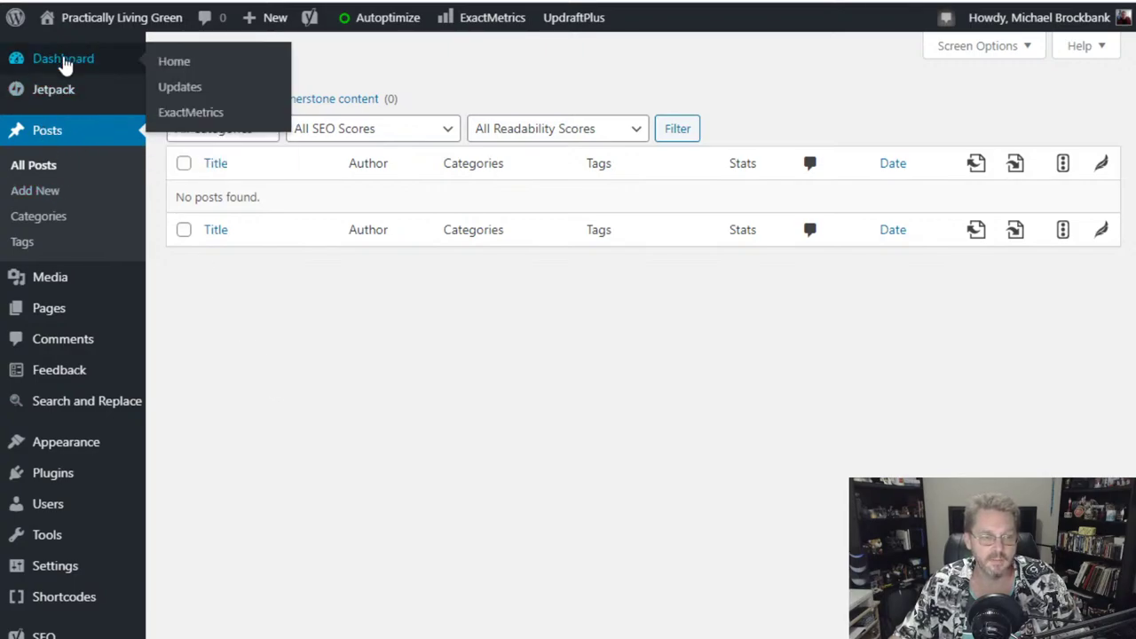
pyautogui.moveTo(44, 221)
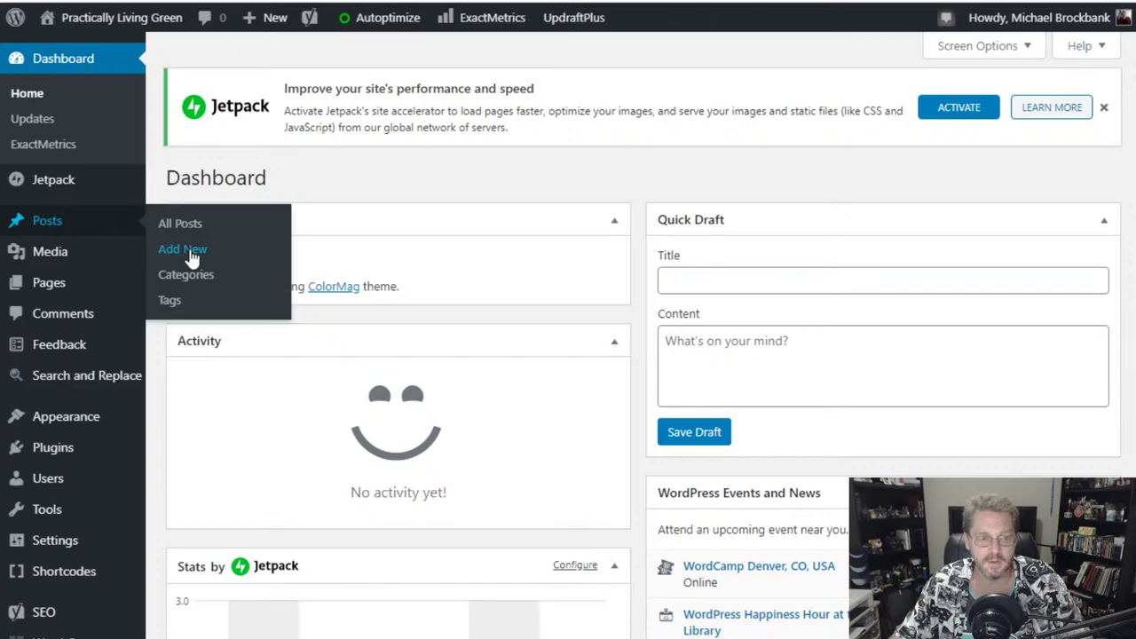
pyautogui.click(64, 229)
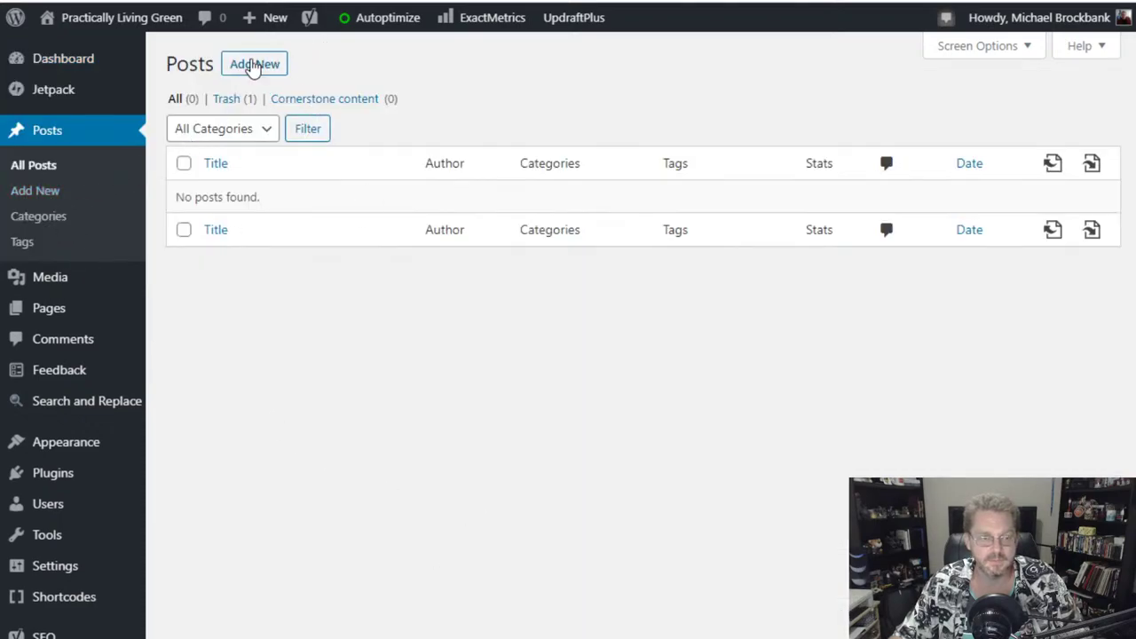
pyautogui.click(254, 66)
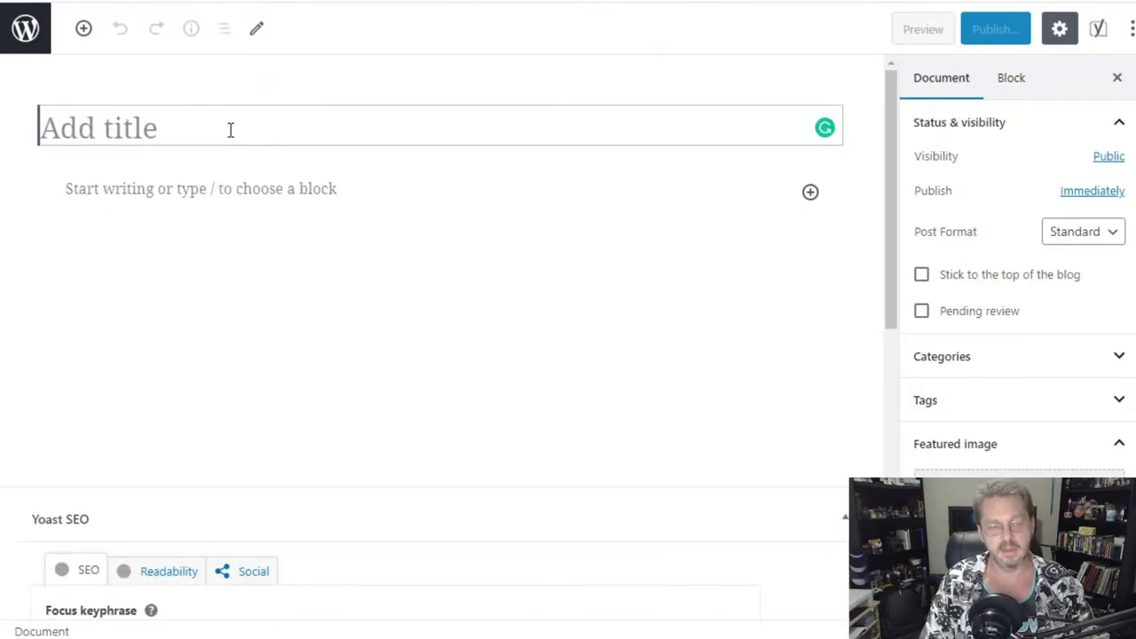
# - Title the post 'This is a Test' with paragraphs 'Of the emergency broadcast system. This is only a test.' and 'BEEEEEEEEEP'
pyautogui.write('This is a Test')
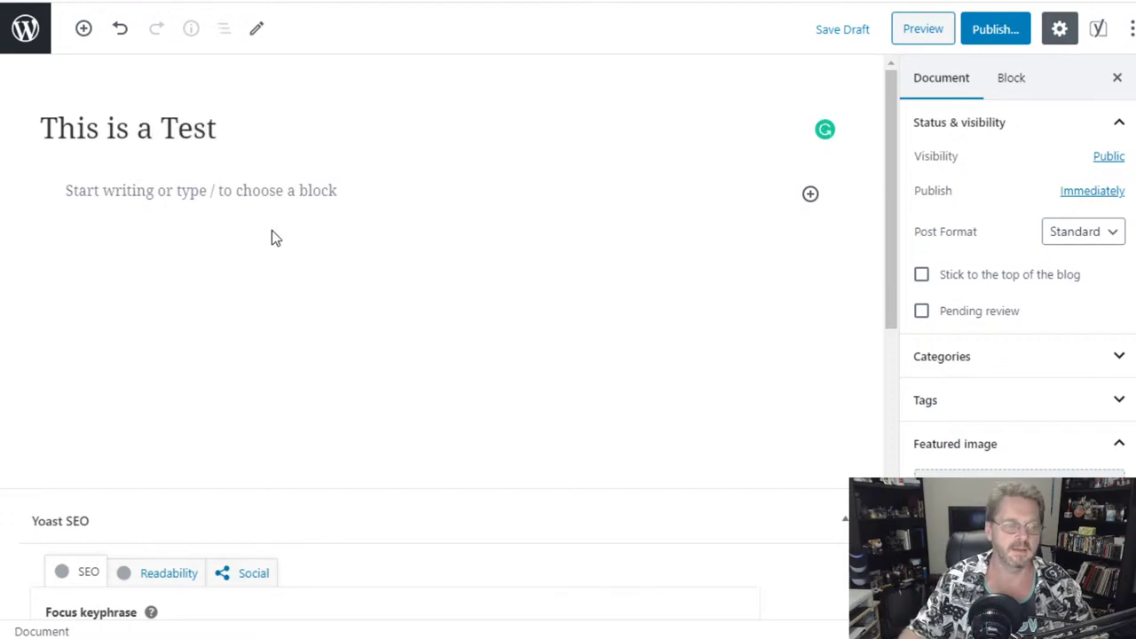
pyautogui.click(222, 193)
pyautogui.write('Of')
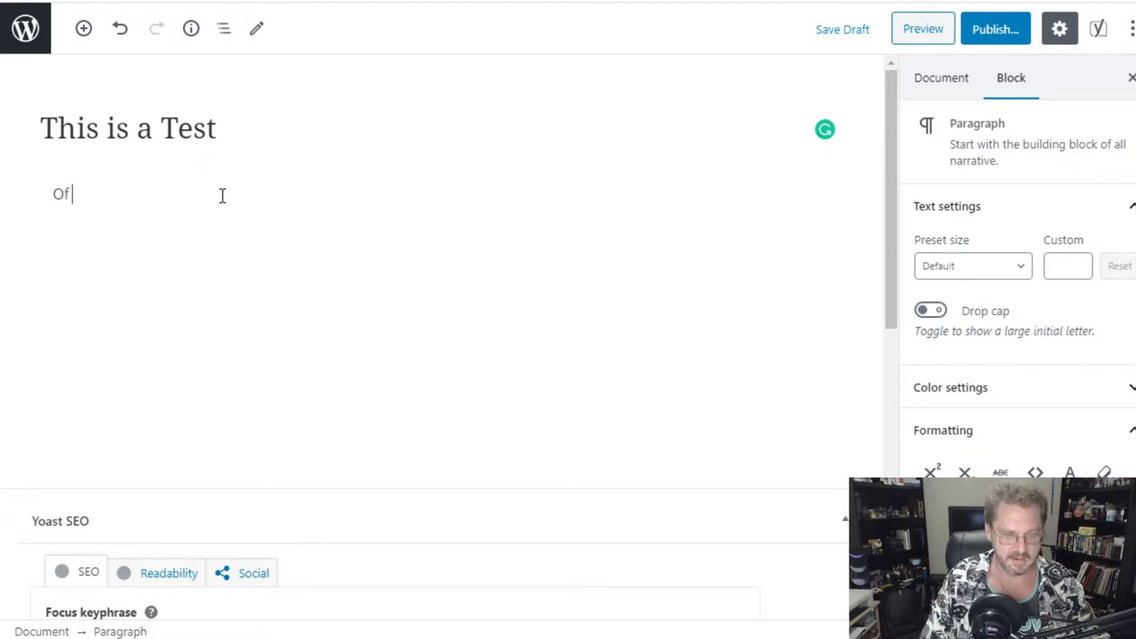
pyautogui.write(' the emergency ')
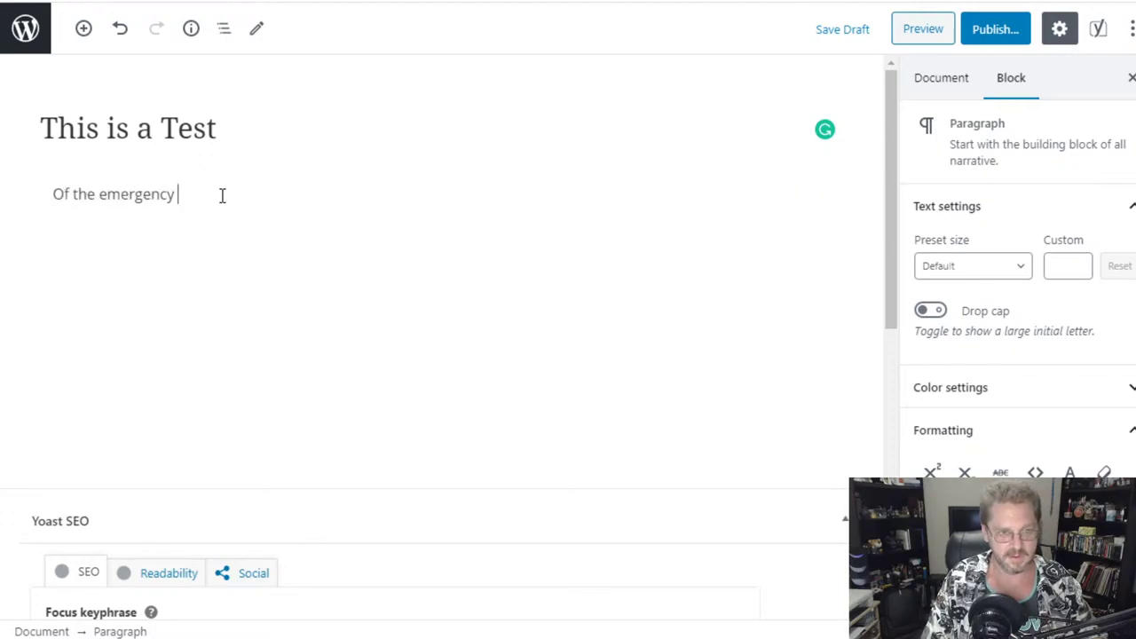
pyautogui.write('broadcast system.')
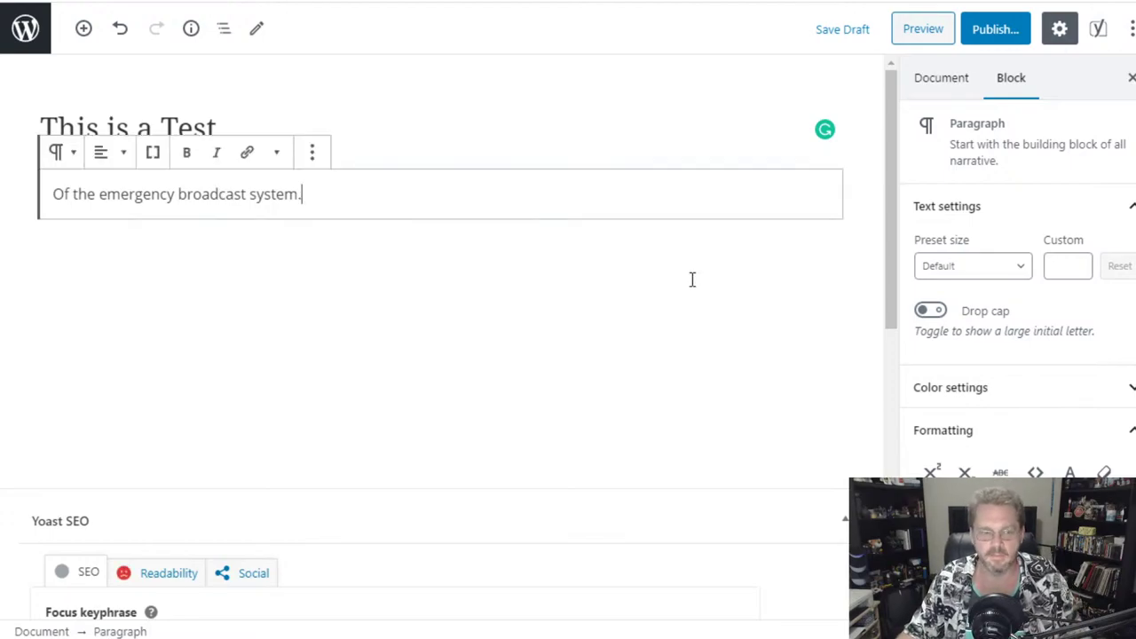
pyautogui.write(' This is onl')
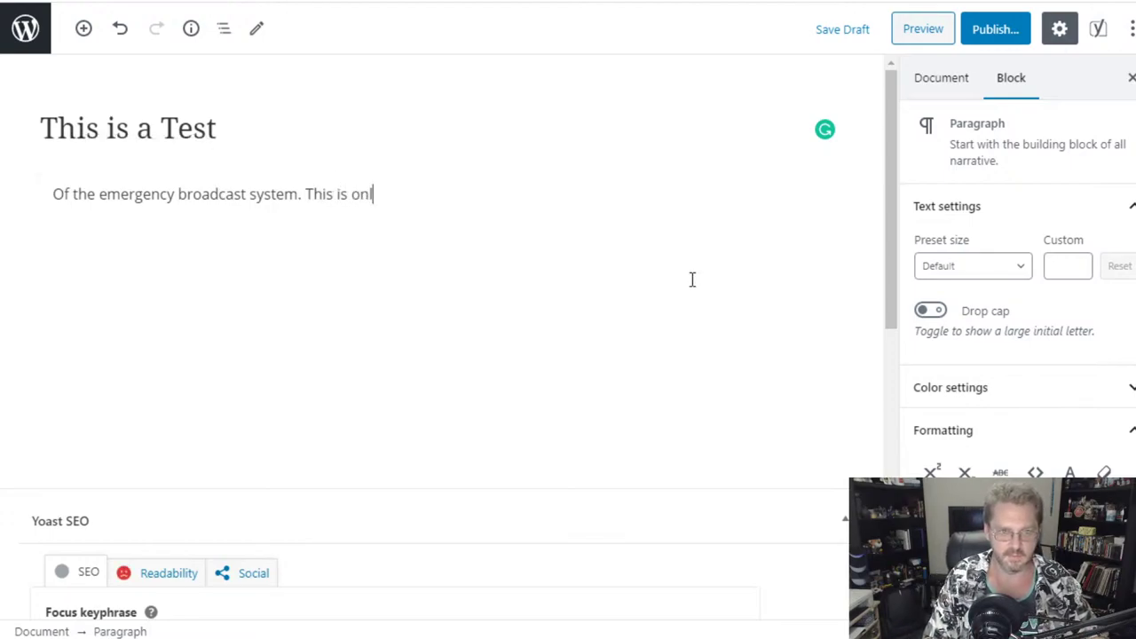
pyautogui.write('y a test.')
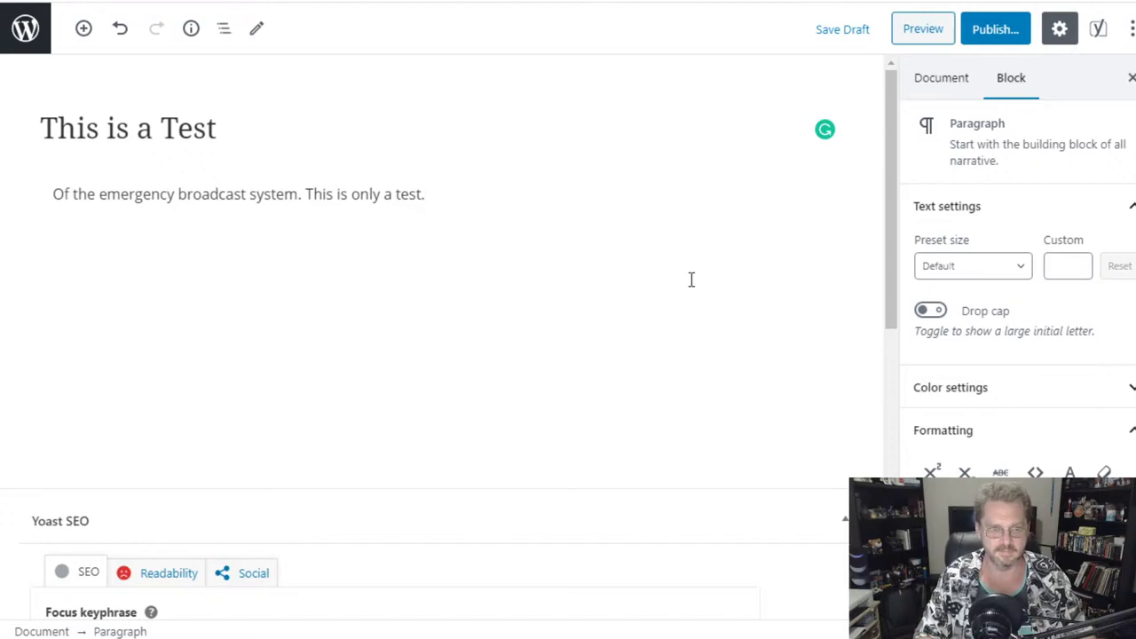
pyautogui.press('Return')
pyautogui.write('BEEEEEEEEEP')
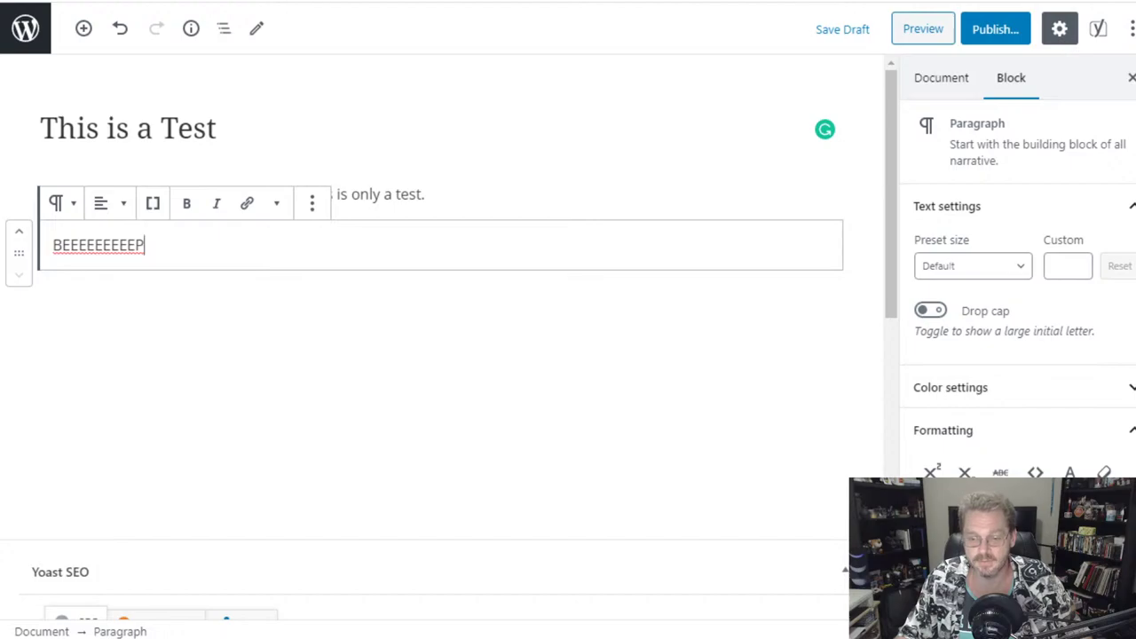
# - Expand and then collapse the paragraph's colour settings
pyautogui.scroll(-1, 1017, 266)
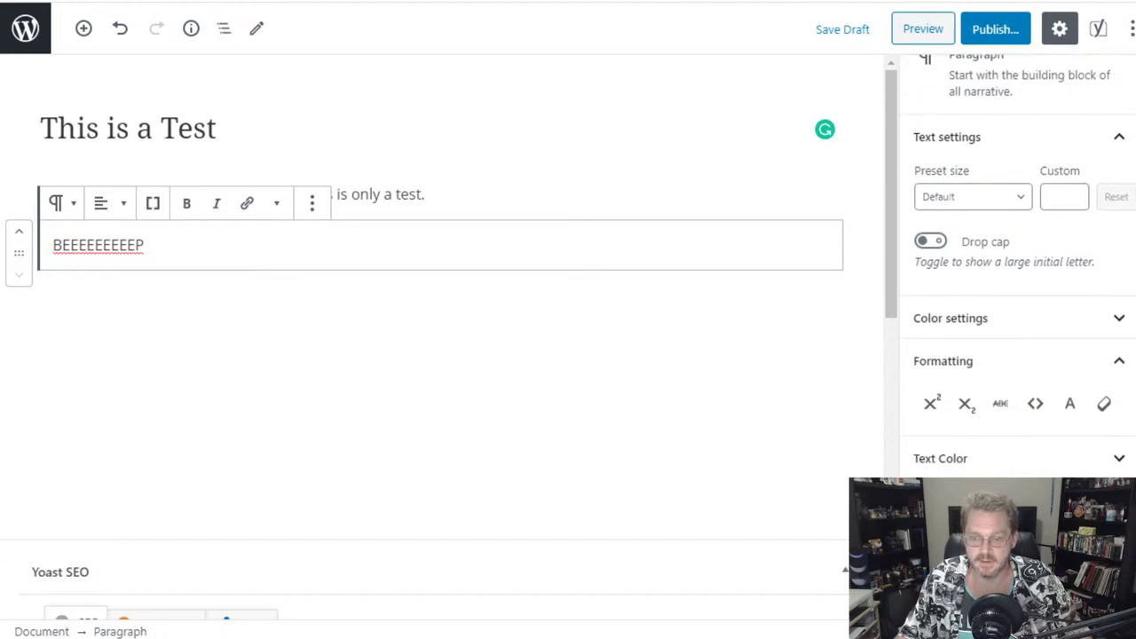
pyautogui.press('Return')
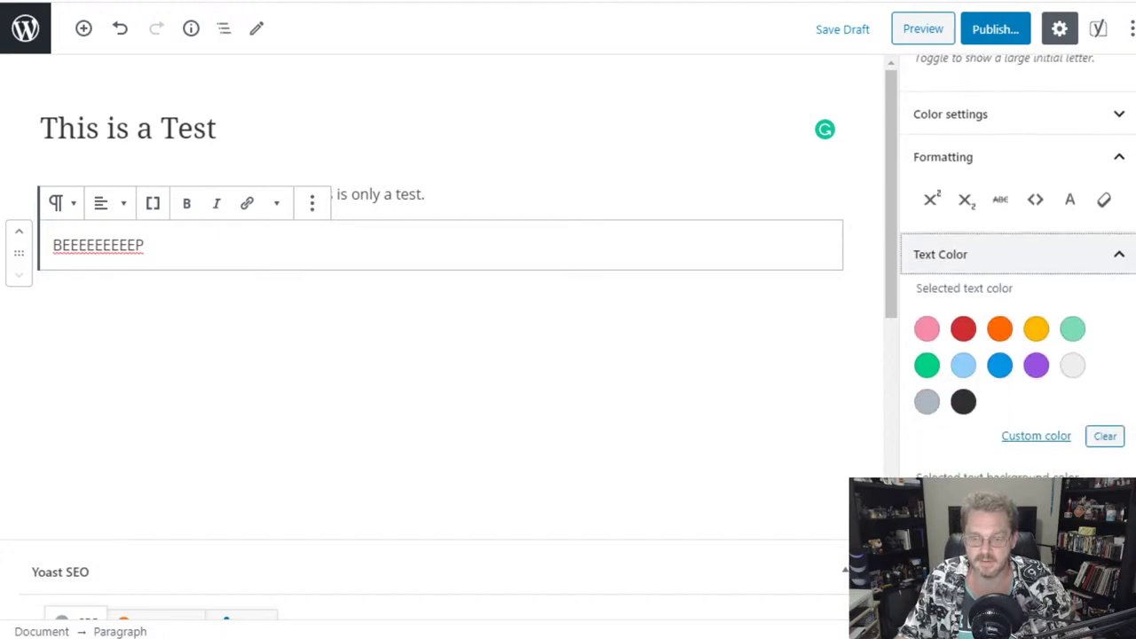
pyautogui.scroll(5, 1017, 266)
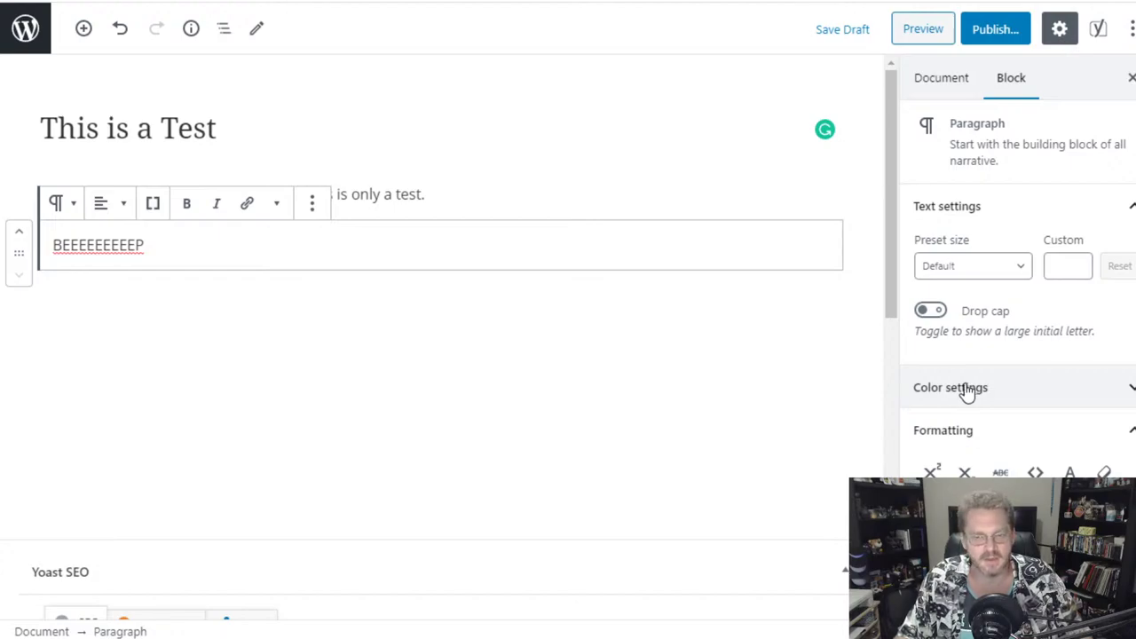
pyautogui.click(966, 389)
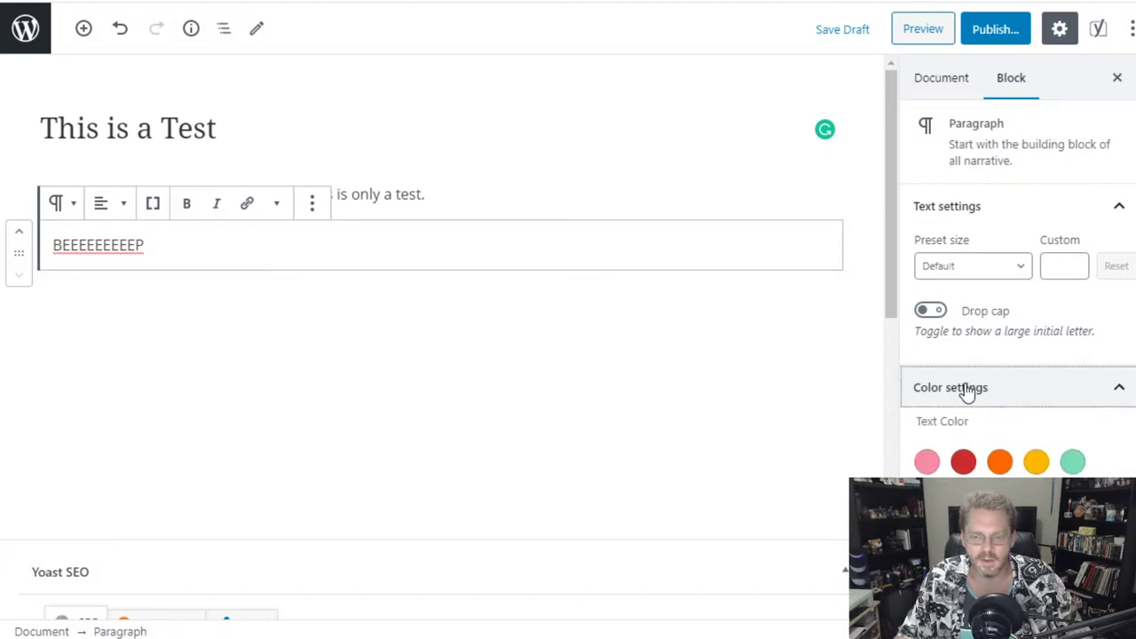
pyautogui.scroll(2, 966, 388)
pyautogui.scroll(-3, 963, 381)
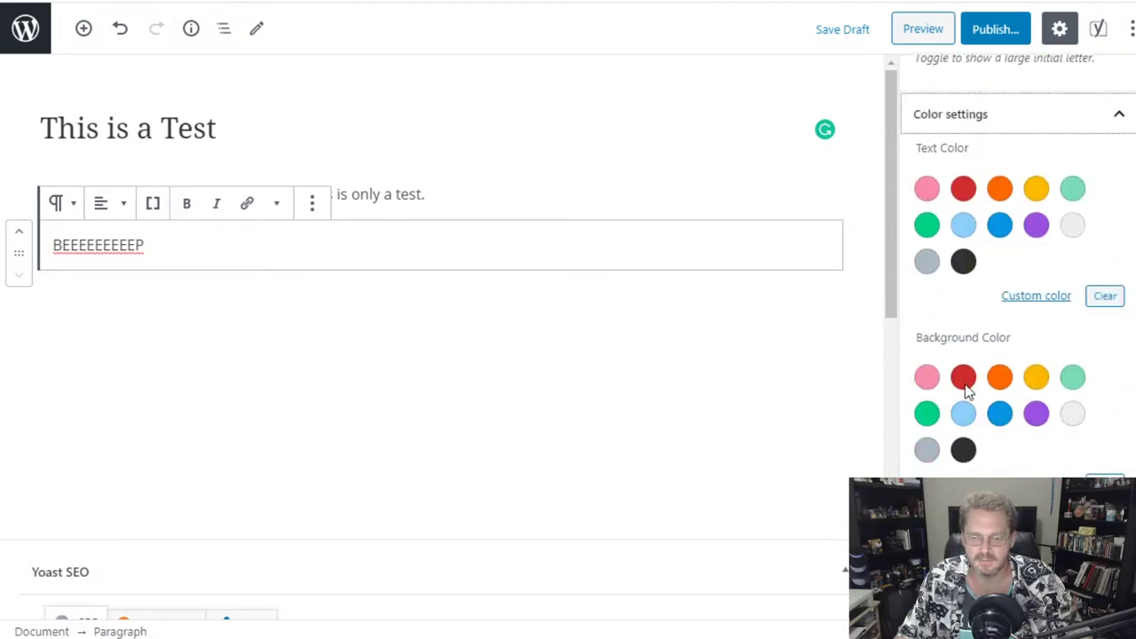
pyautogui.scroll(1, 985, 311)
pyautogui.click(985, 210)
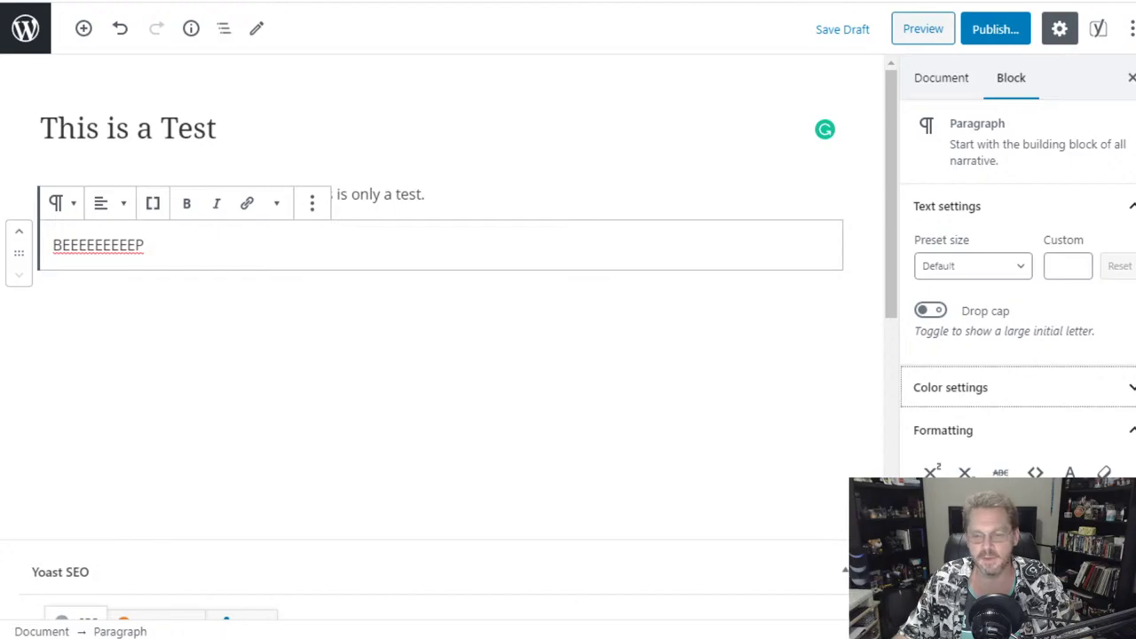
# - Open the Featured image media dialog from the post's Document settings
pyautogui.click(955, 94)
pyautogui.scroll(-3, 1020, 337)
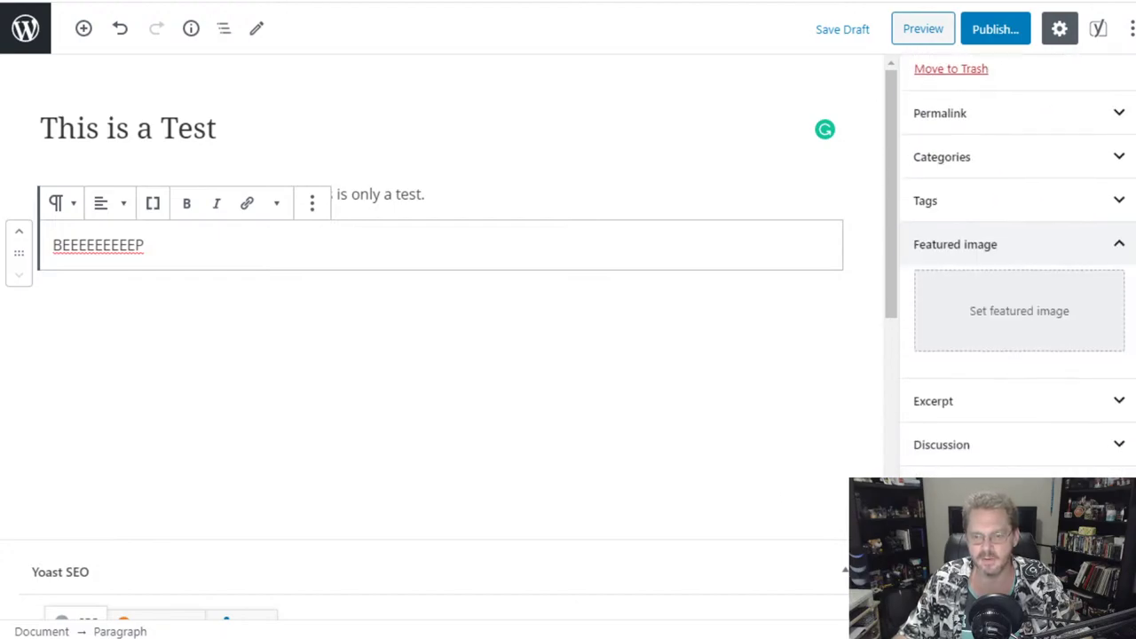
pyautogui.click(999, 315)
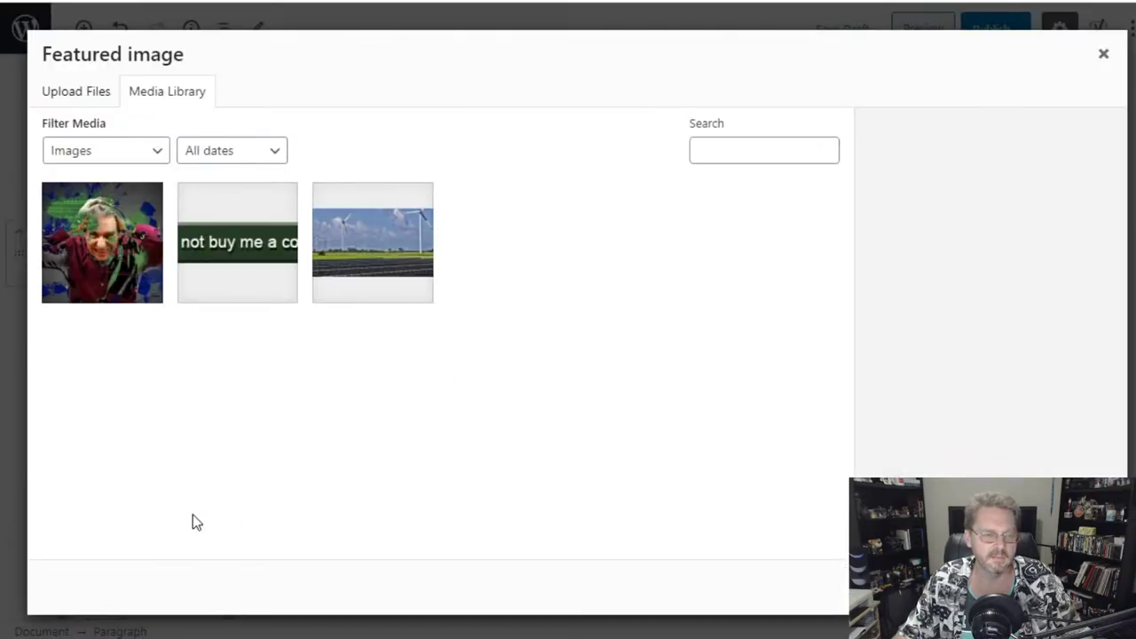
# - Select ARoughWeek.jpg and change its title and alt text to 'A Rough Week'
pyautogui.click(105, 248)
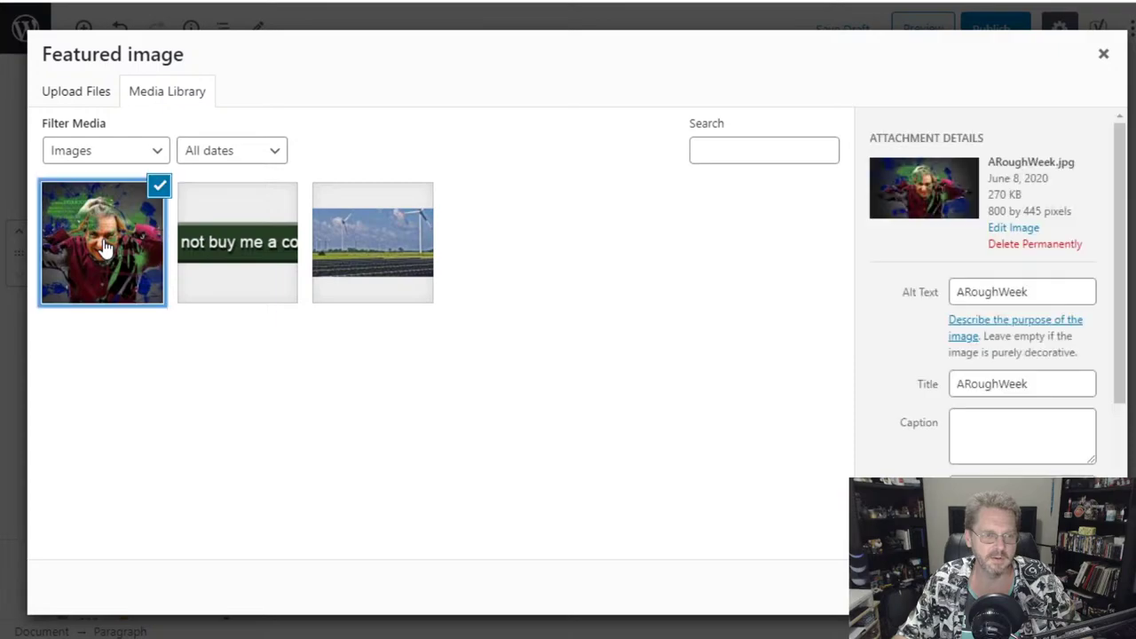
pyautogui.click(967, 382)
pyautogui.click(1004, 383)
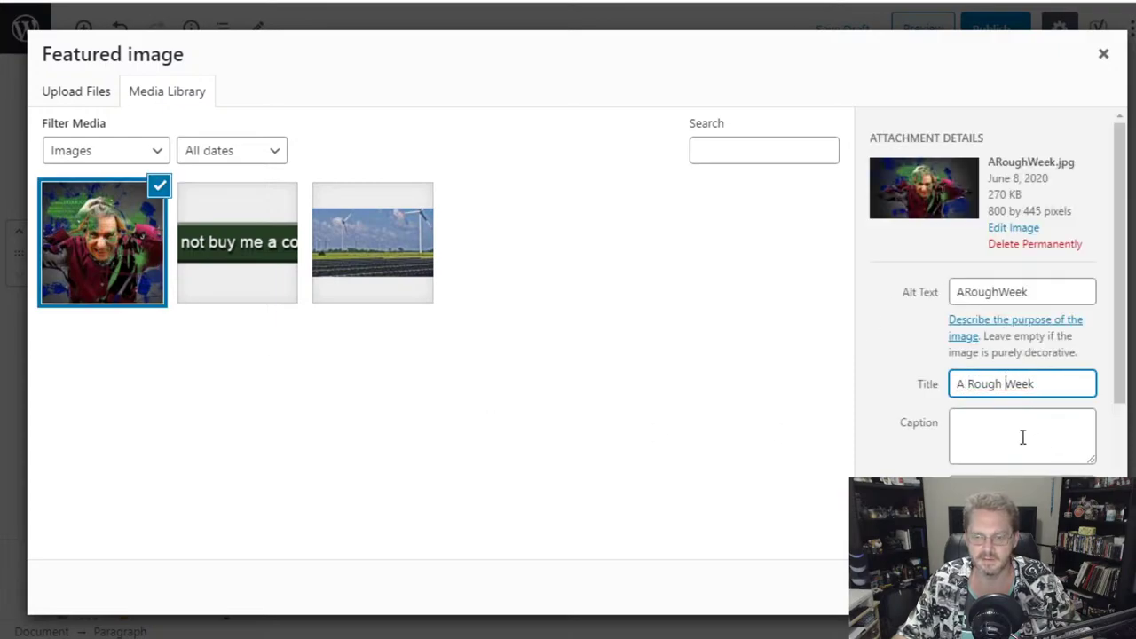
pyautogui.click(983, 479)
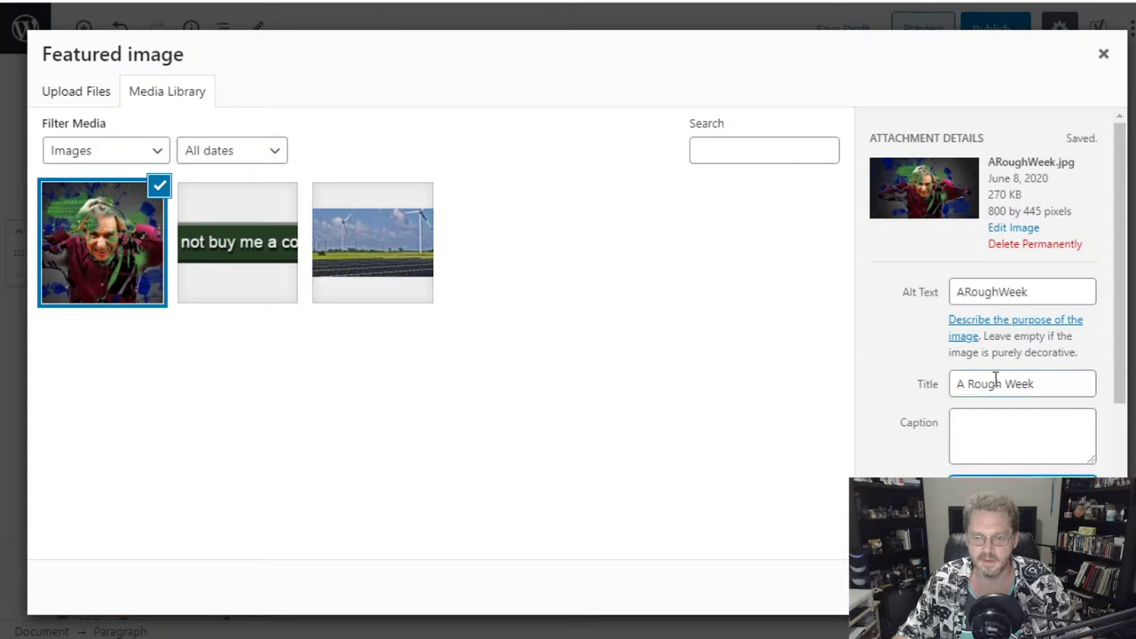
pyautogui.click(959, 291)
pyautogui.click(1001, 291)
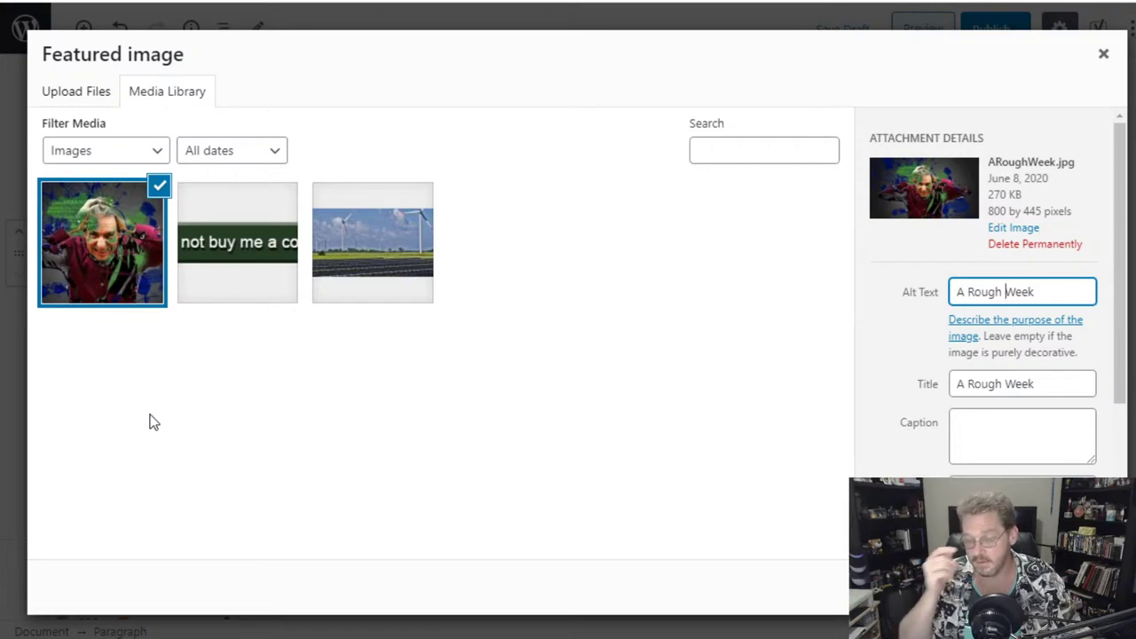
pyautogui.click(1055, 292)
pyautogui.moveTo(1054, 291); pyautogui.dragTo(963, 302)
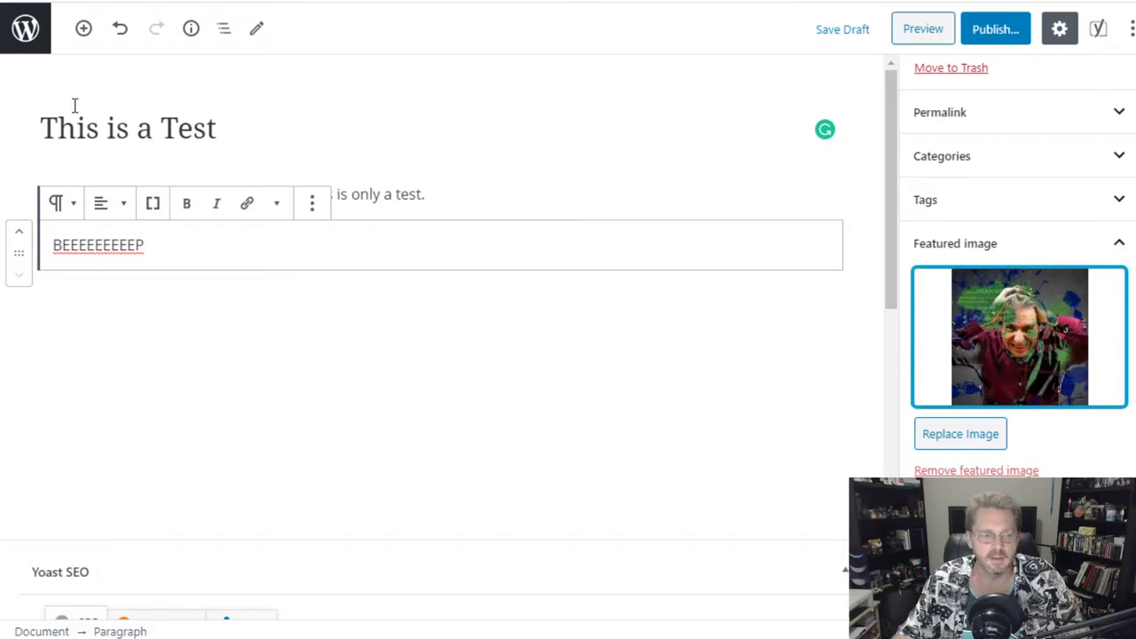
# - Publish 'This is a Test' and return to the Posts list
pyautogui.click(1007, 36)
pyautogui.click(1035, 36)
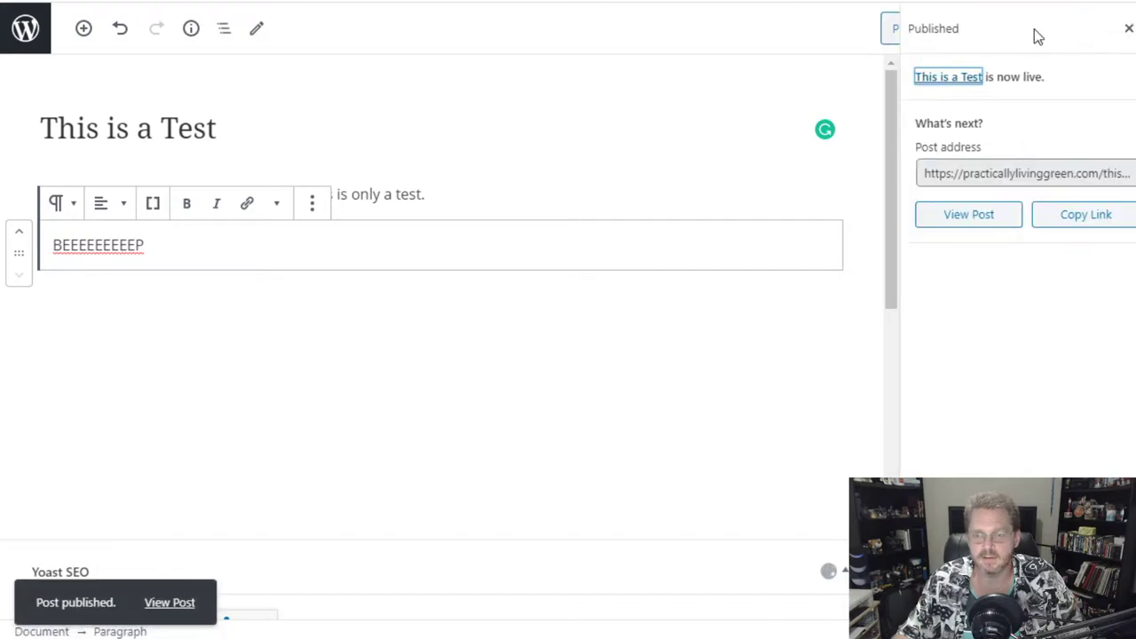
pyautogui.click(25, 27)
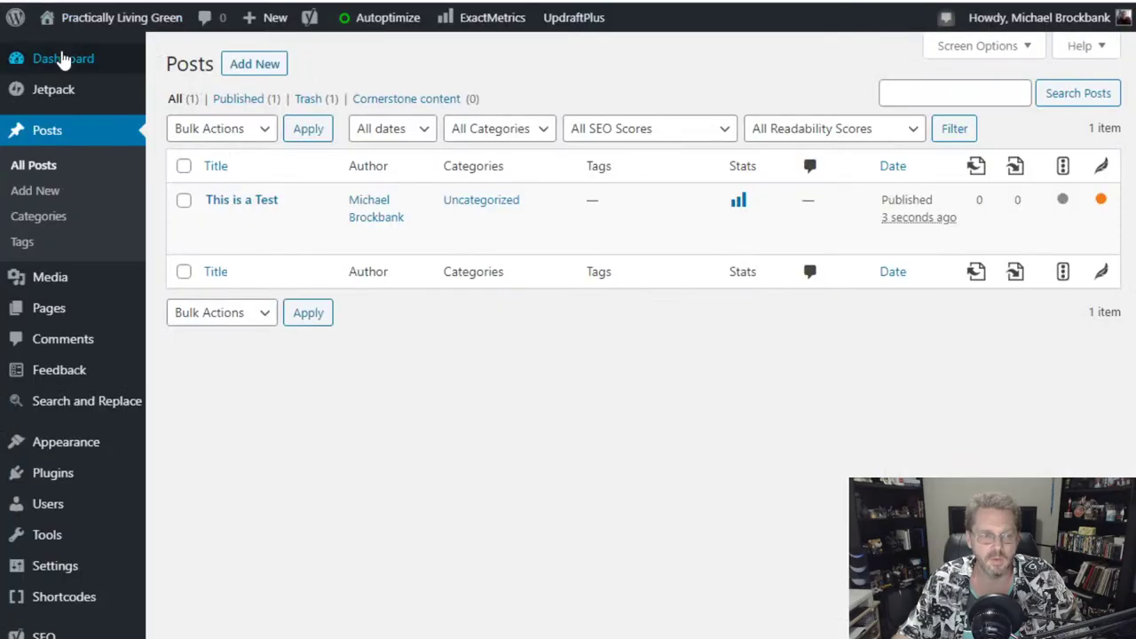
pyautogui.moveTo(119, 28)
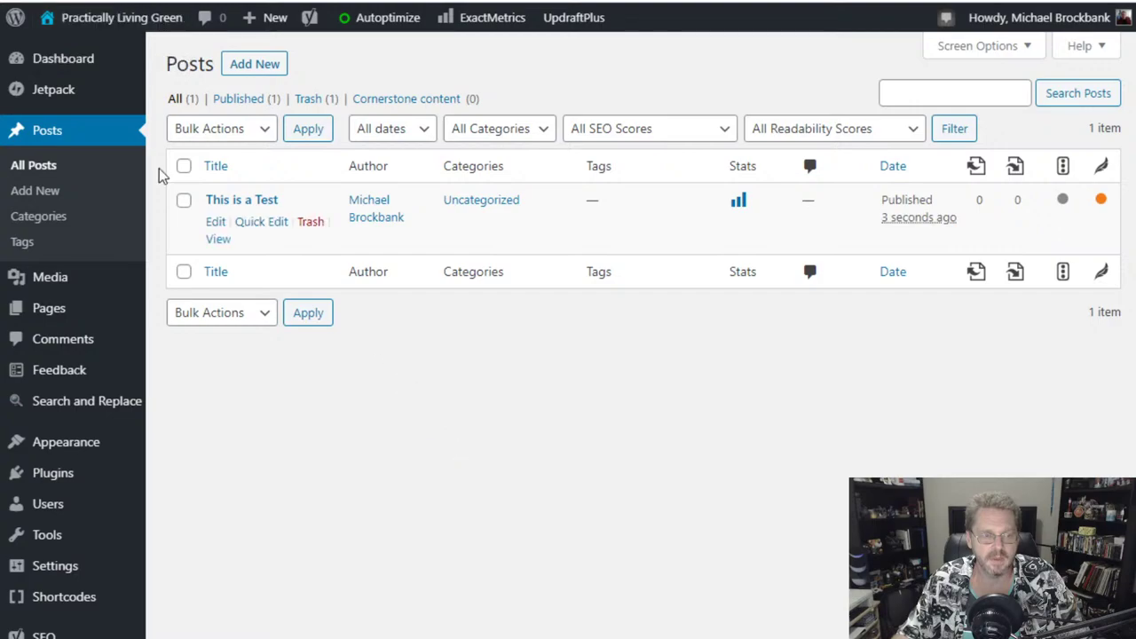
# - Visit the live front page to see 'This is a Test' under What's New
pyautogui.moveTo(84, 22)
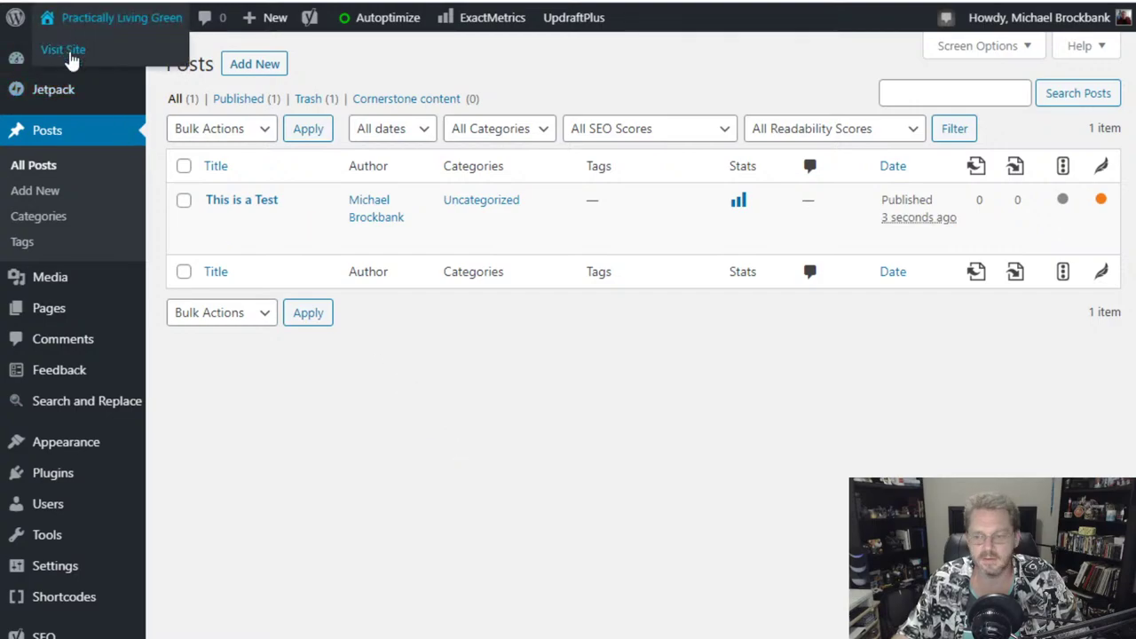
pyautogui.click(71, 55)
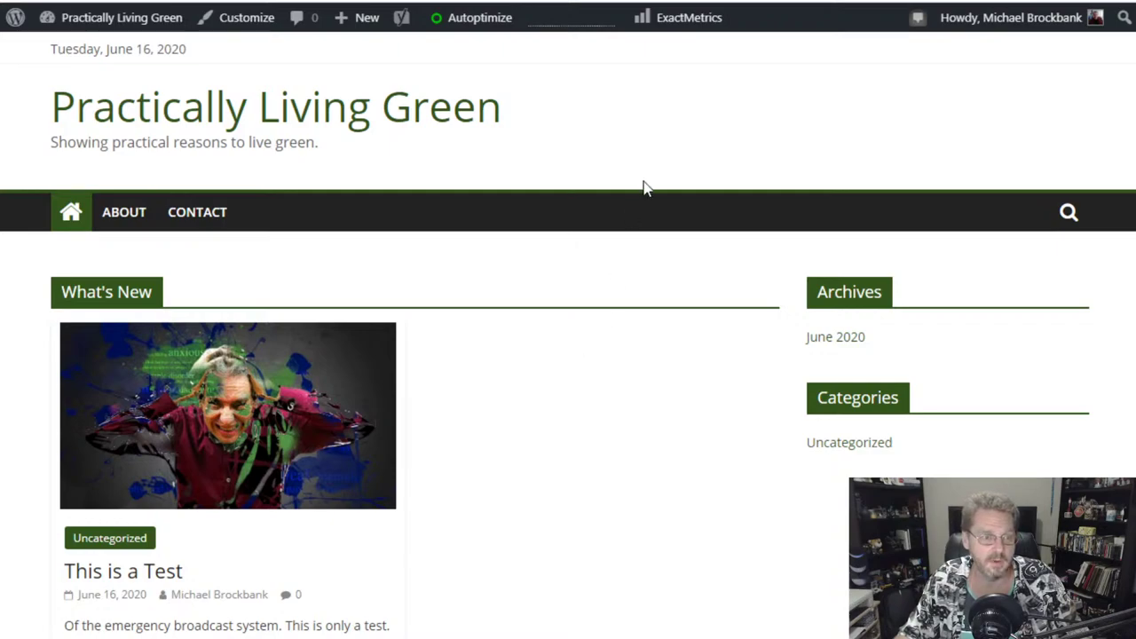
# - Scroll through the front page, then go to the About WordPress 5.4.2 admin page
pyautogui.scroll(-3, 761, 237)
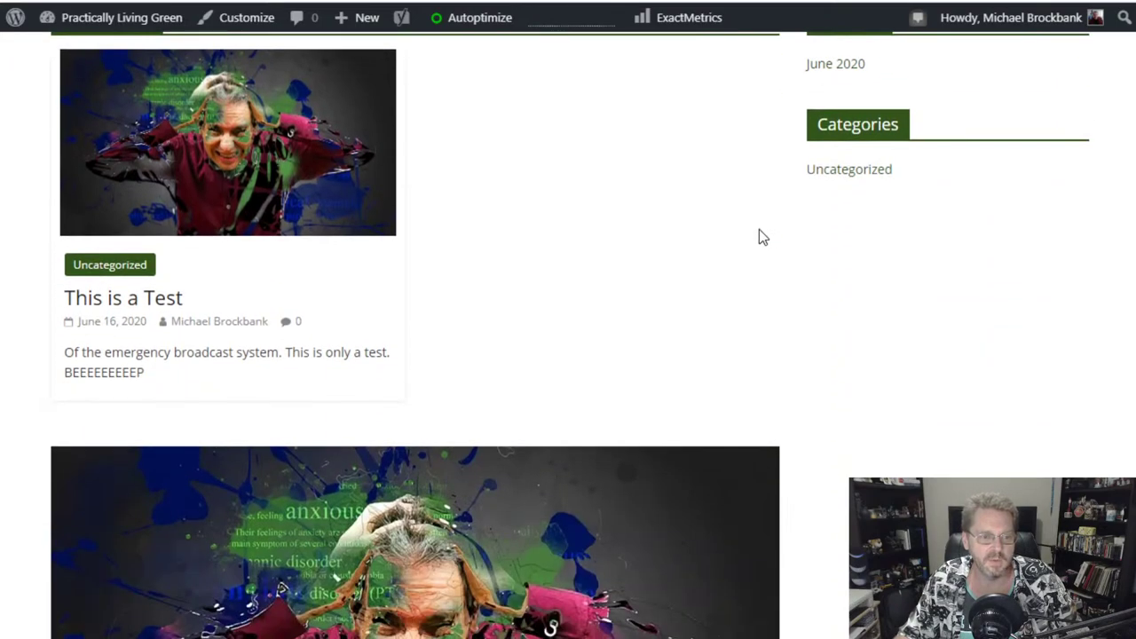
pyautogui.scroll(1, 262, 113)
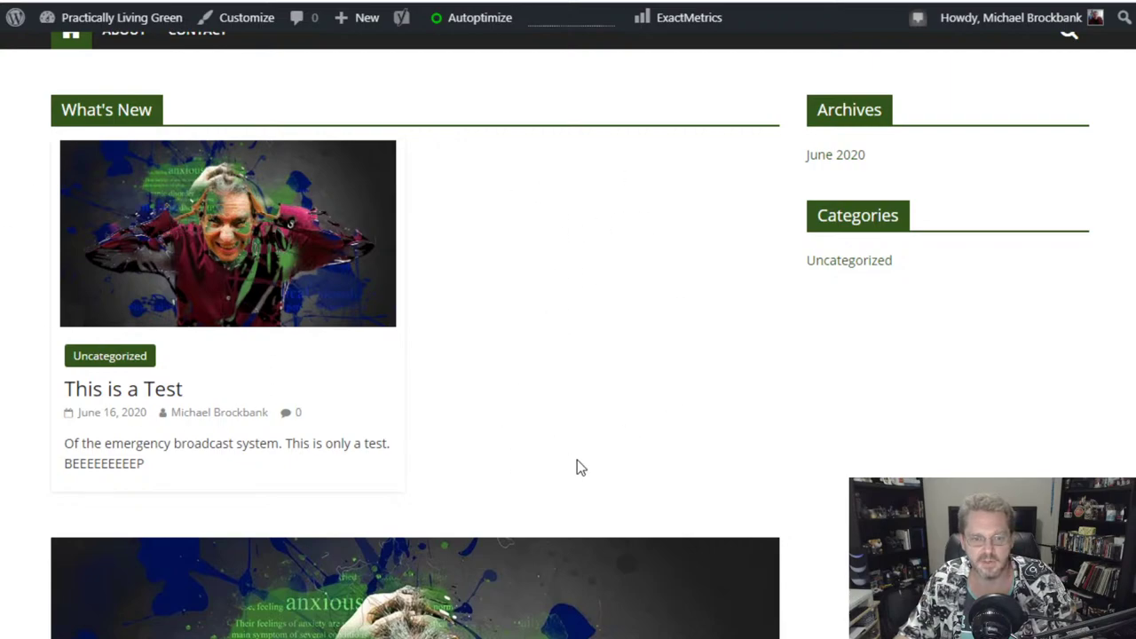
pyautogui.scroll(-7, 595, 291)
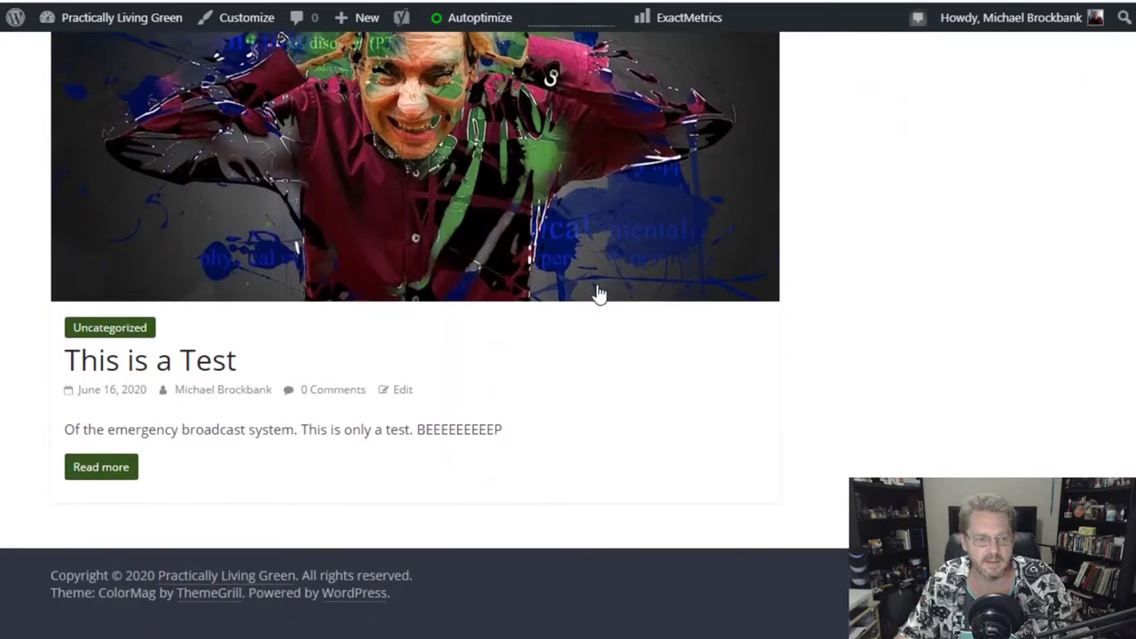
pyautogui.scroll(4, 596, 292)
pyautogui.scroll(-2, 596, 292)
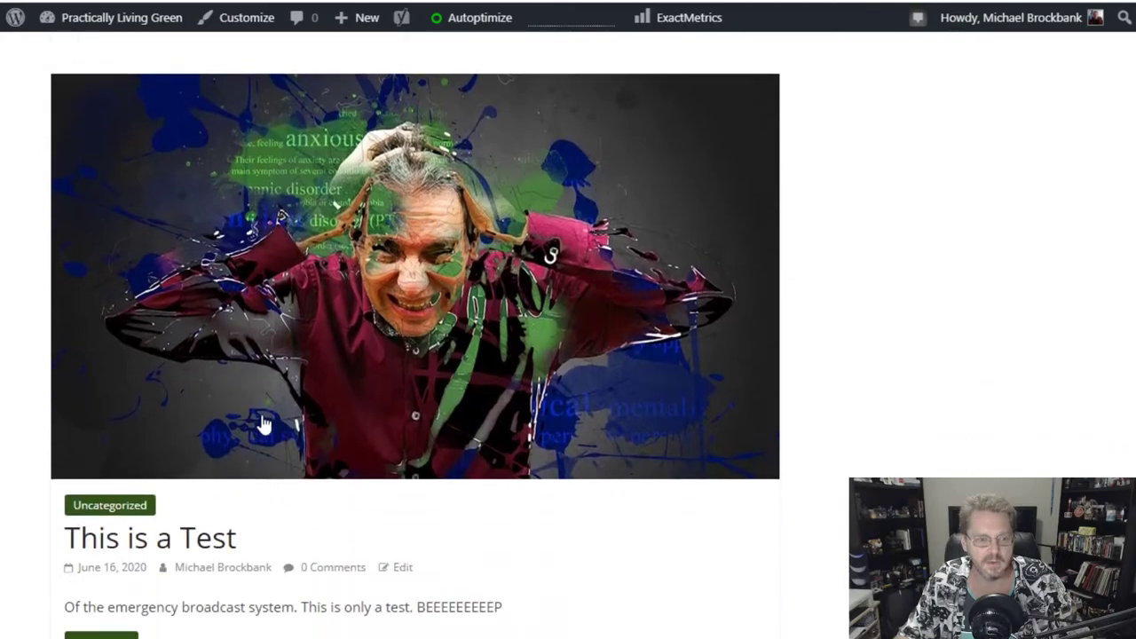
pyautogui.scroll(-2, 594, 469)
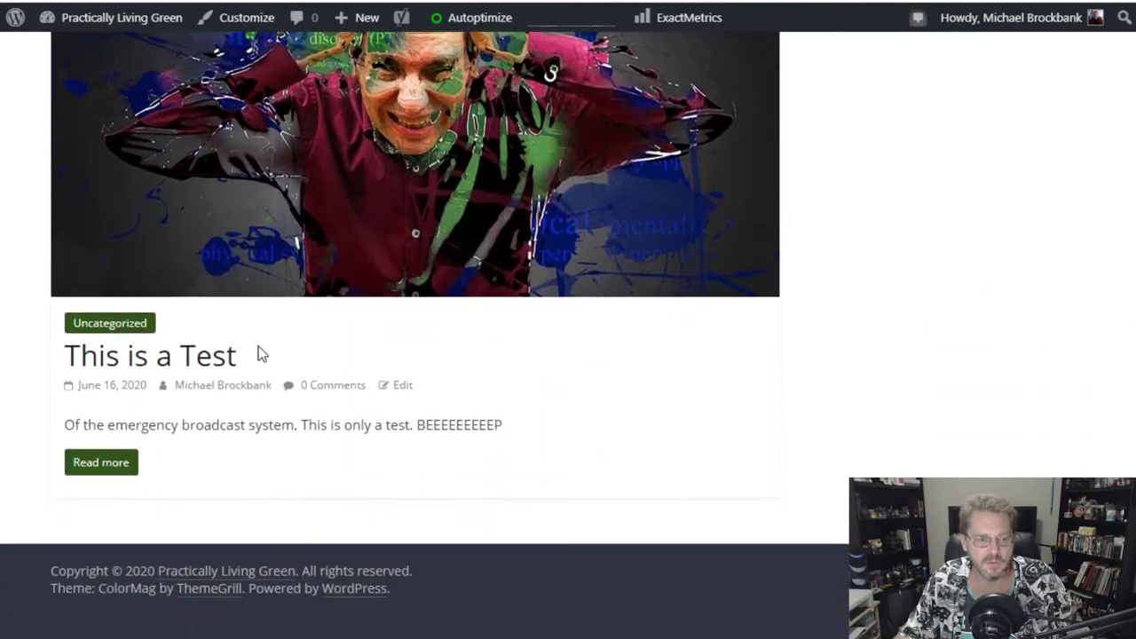
pyautogui.scroll(6, 733, 324)
pyautogui.scroll(4, 732, 326)
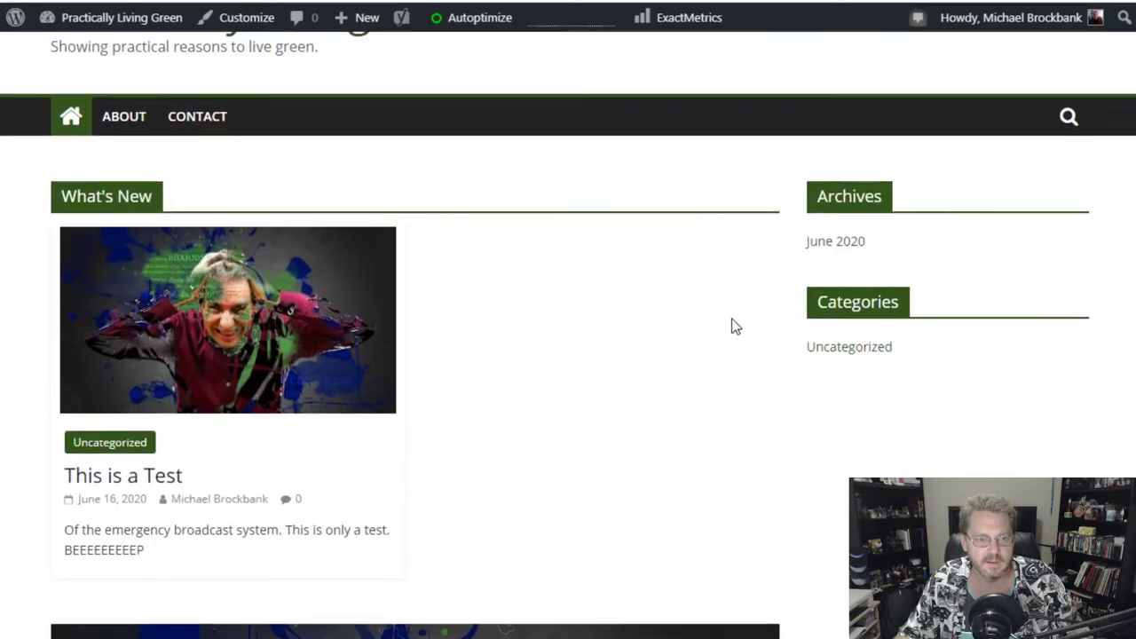
pyautogui.moveTo(13, 22)
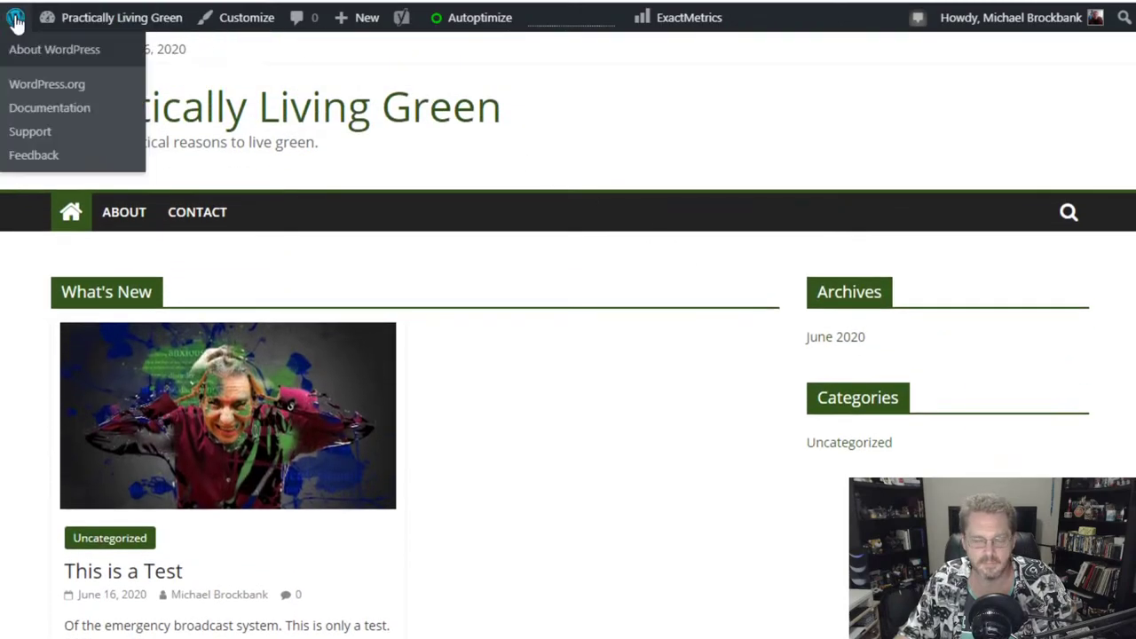
pyautogui.click(16, 23)
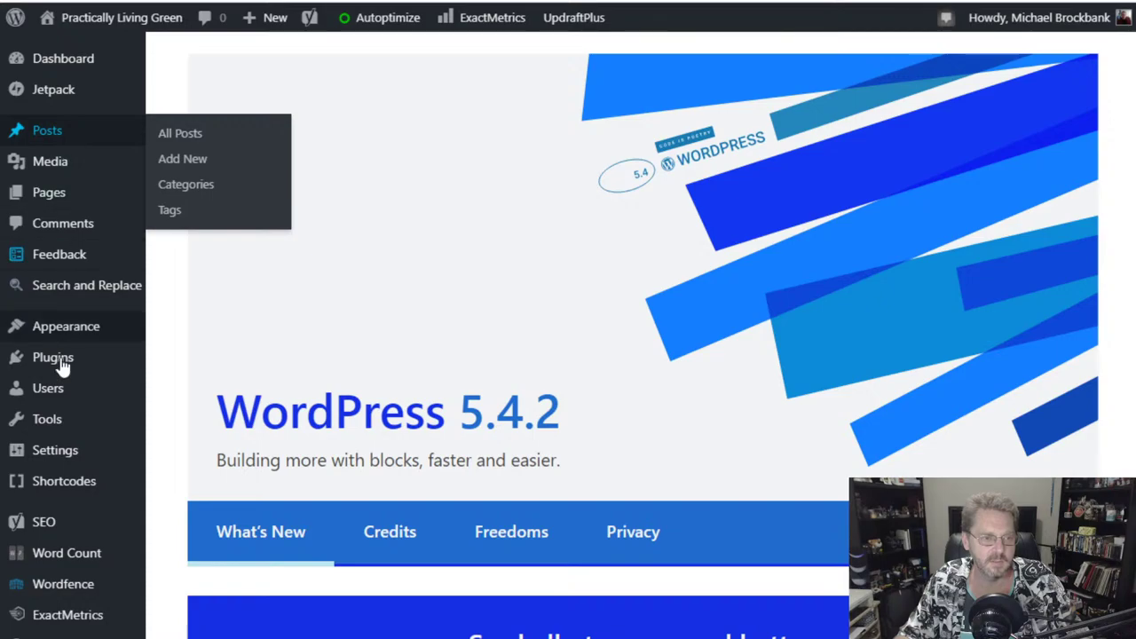
# - Launch the Customizer for Practically Living Green and go to Homepage Settings
pyautogui.moveTo(65, 341)
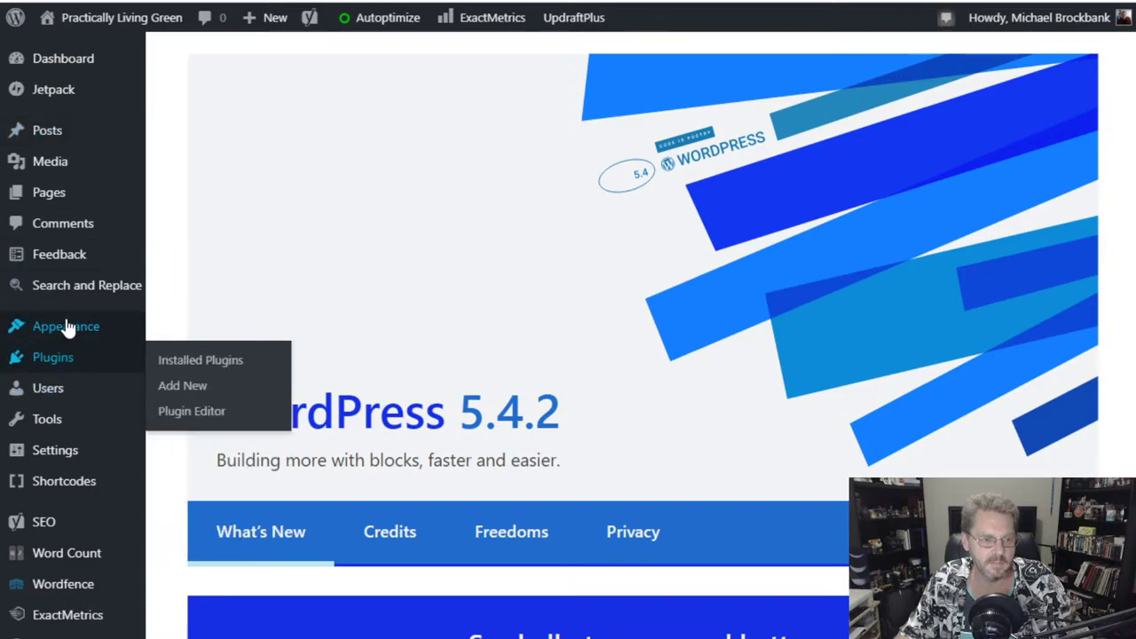
pyautogui.click(182, 355)
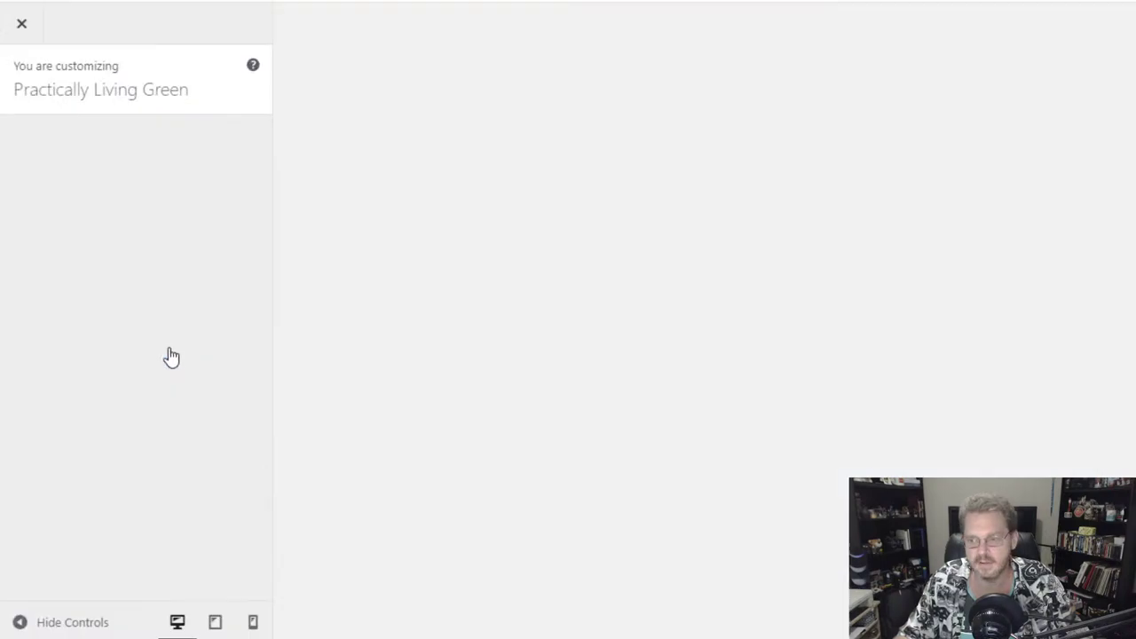
pyautogui.scroll(-6, 612, 429)
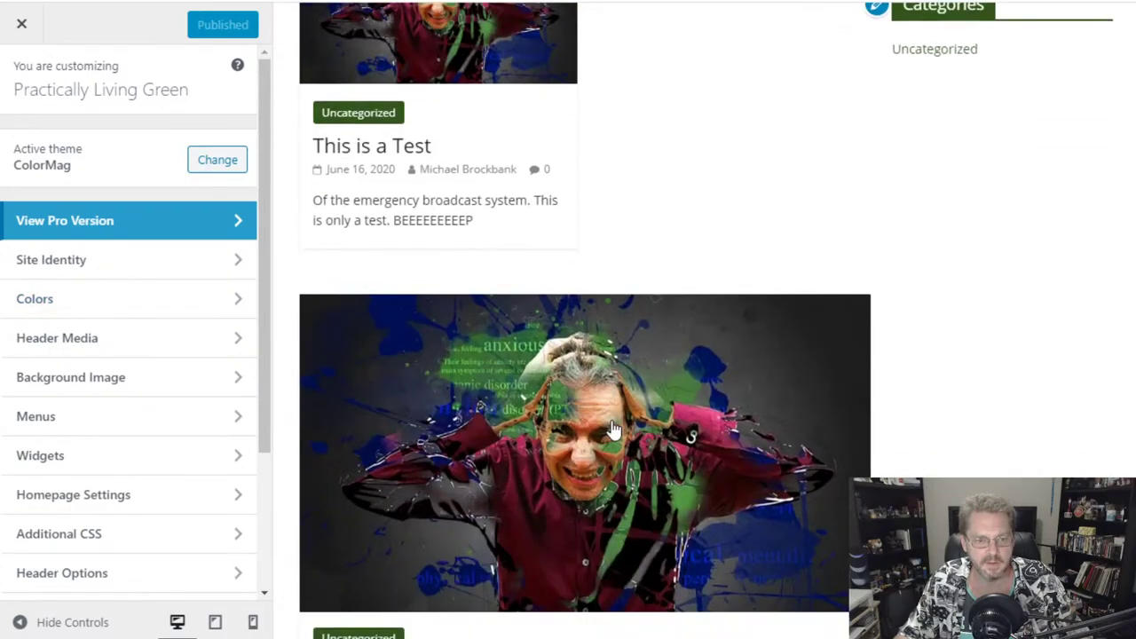
pyautogui.scroll(1, 485, 337)
pyautogui.scroll(4, 487, 338)
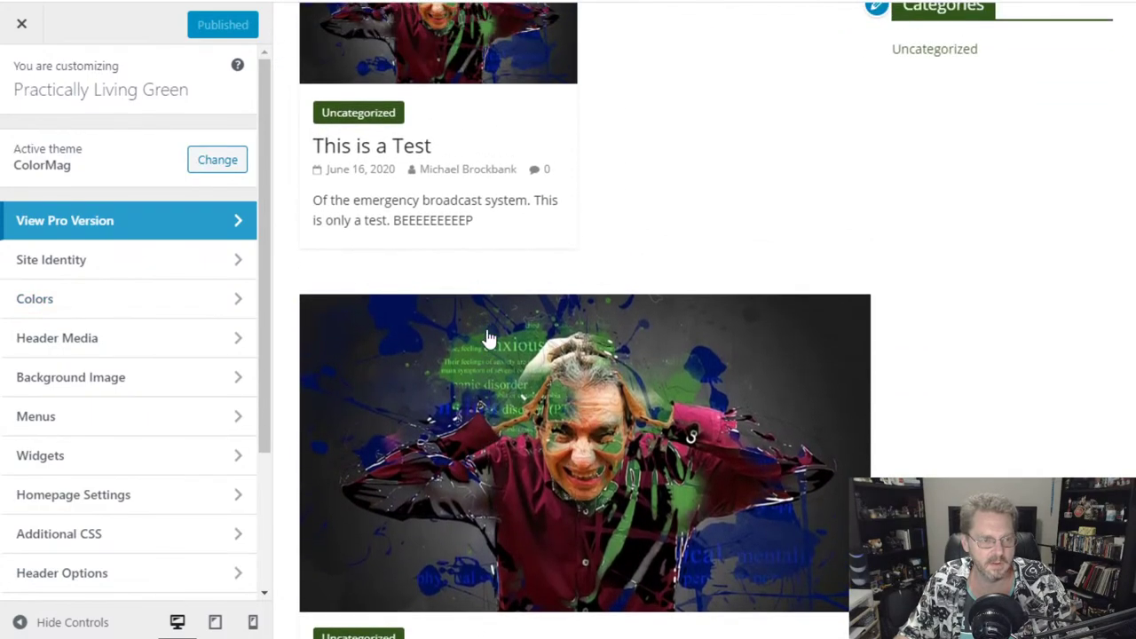
pyautogui.scroll(-6, 486, 337)
pyautogui.scroll(-1, 486, 338)
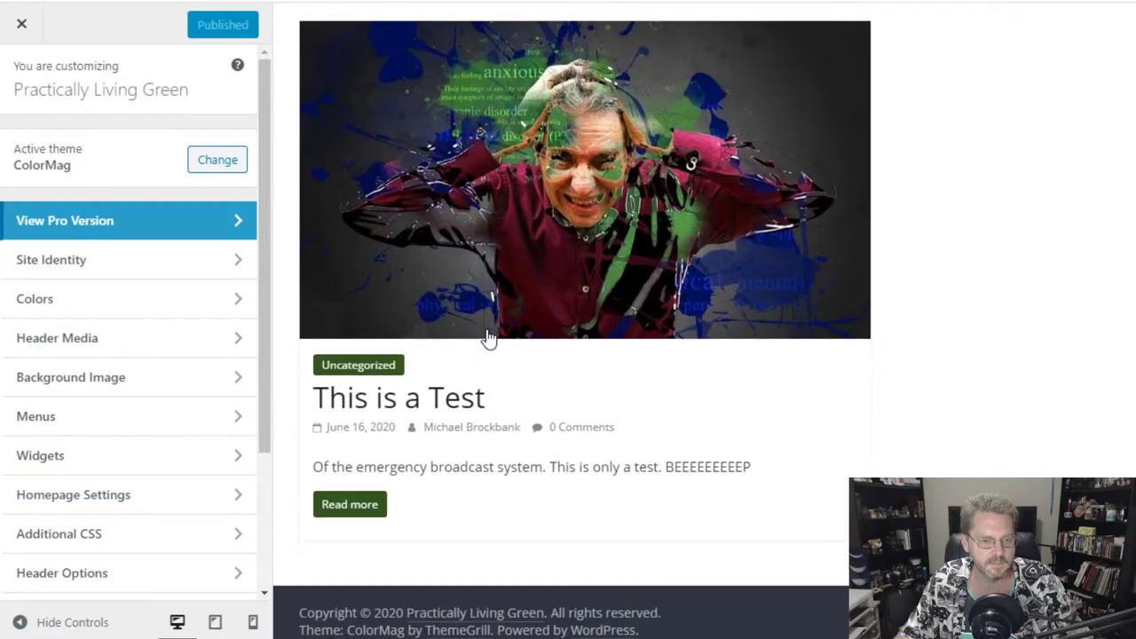
pyautogui.scroll(2, 755, 369)
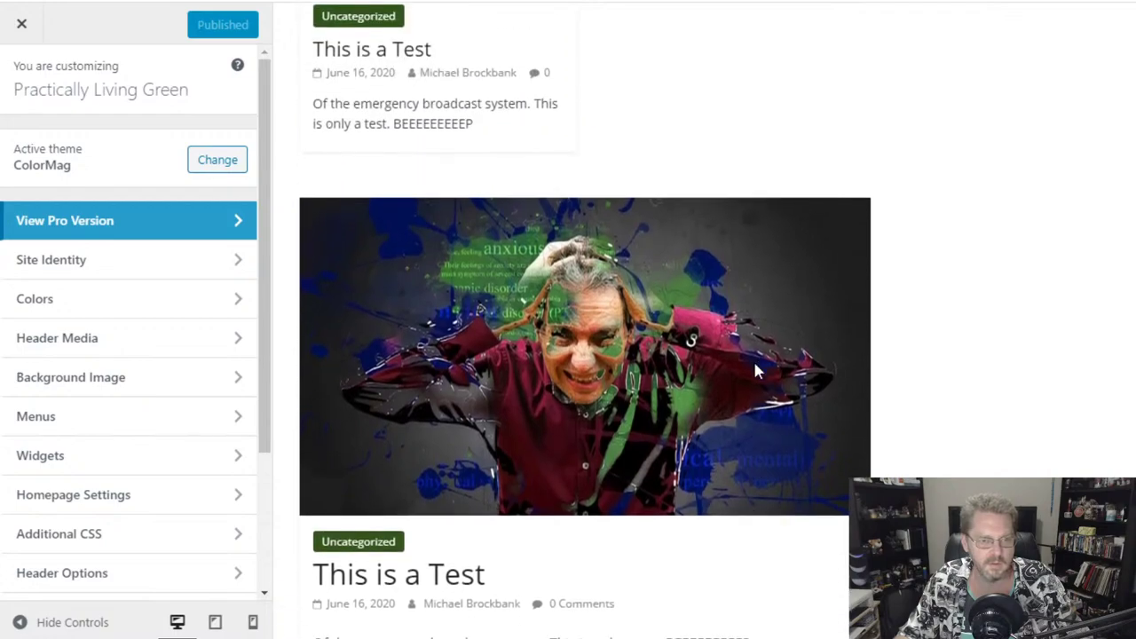
pyautogui.scroll(-3, 754, 363)
pyautogui.scroll(8, 754, 371)
pyautogui.scroll(-5, 754, 371)
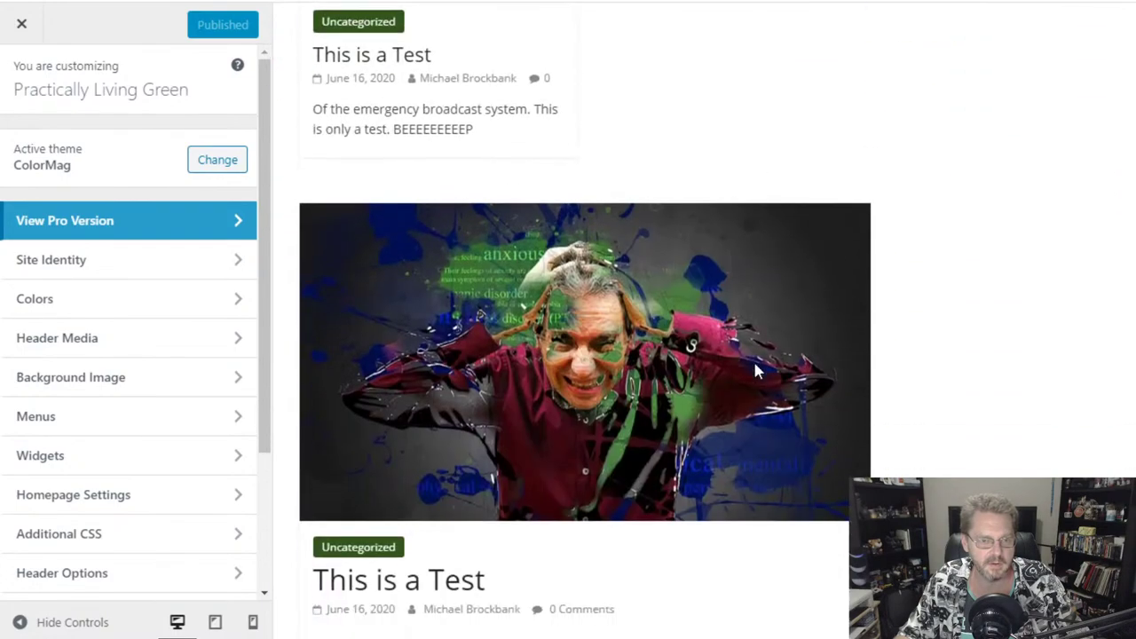
pyautogui.scroll(-3, 105, 350)
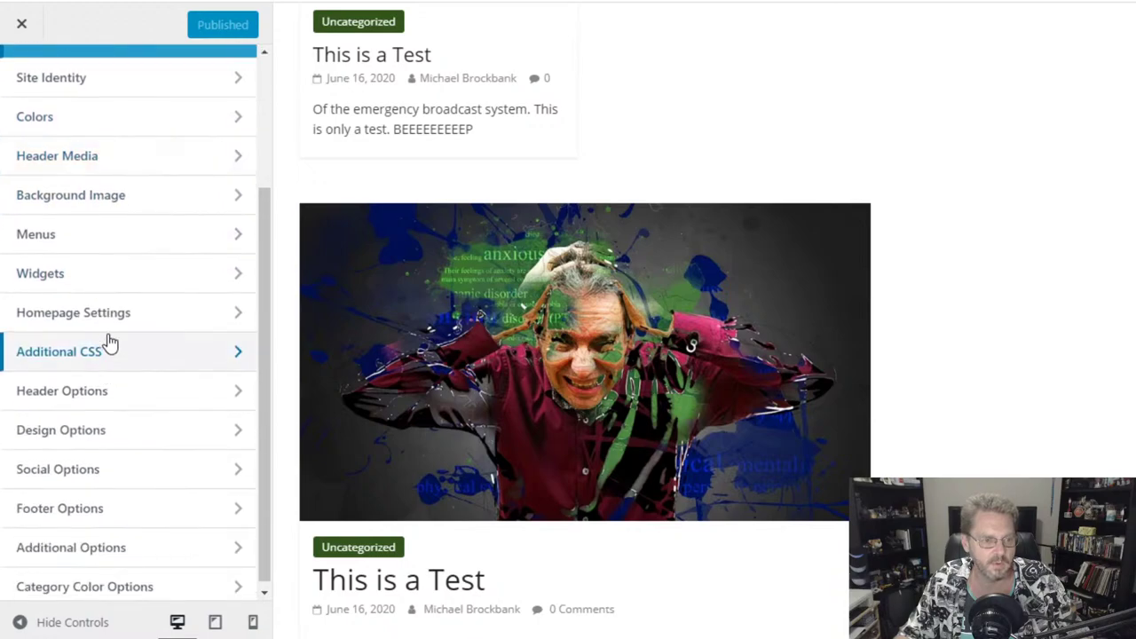
pyautogui.click(109, 325)
# - Set the homepage to display Your latest posts, then return to the Customizer section list
pyautogui.click(67, 335)
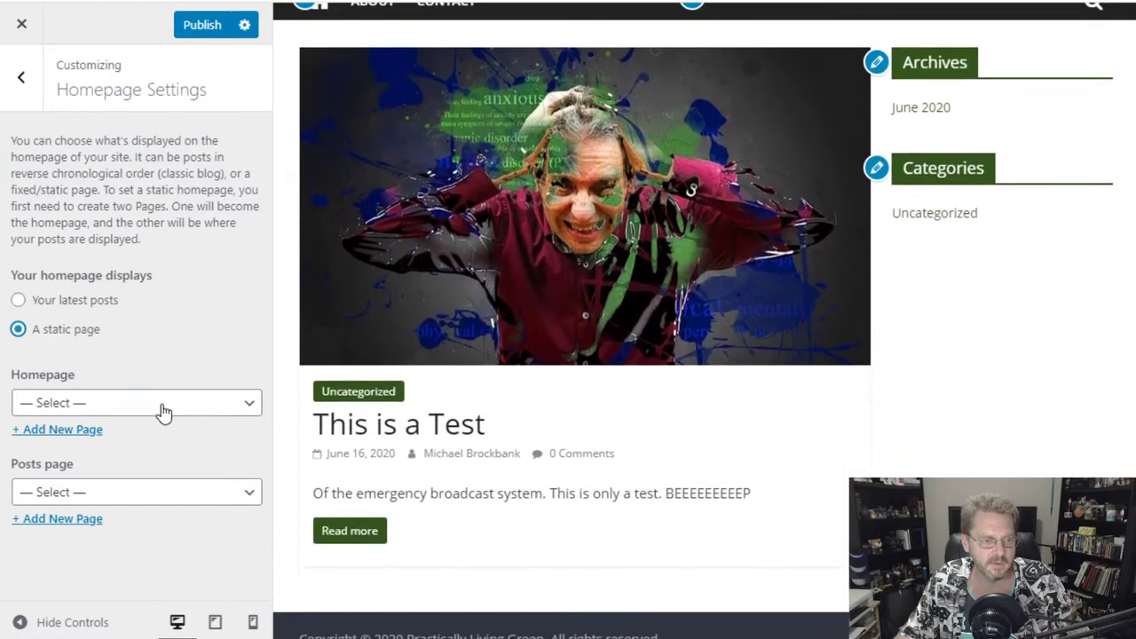
pyautogui.click(63, 298)
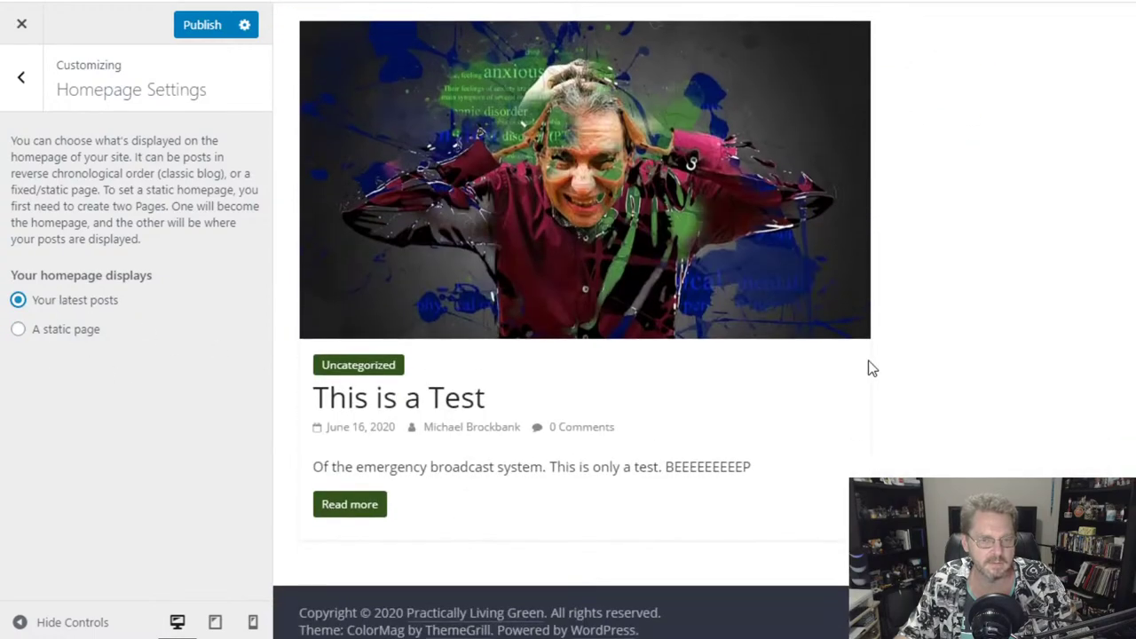
pyautogui.scroll(3, 870, 369)
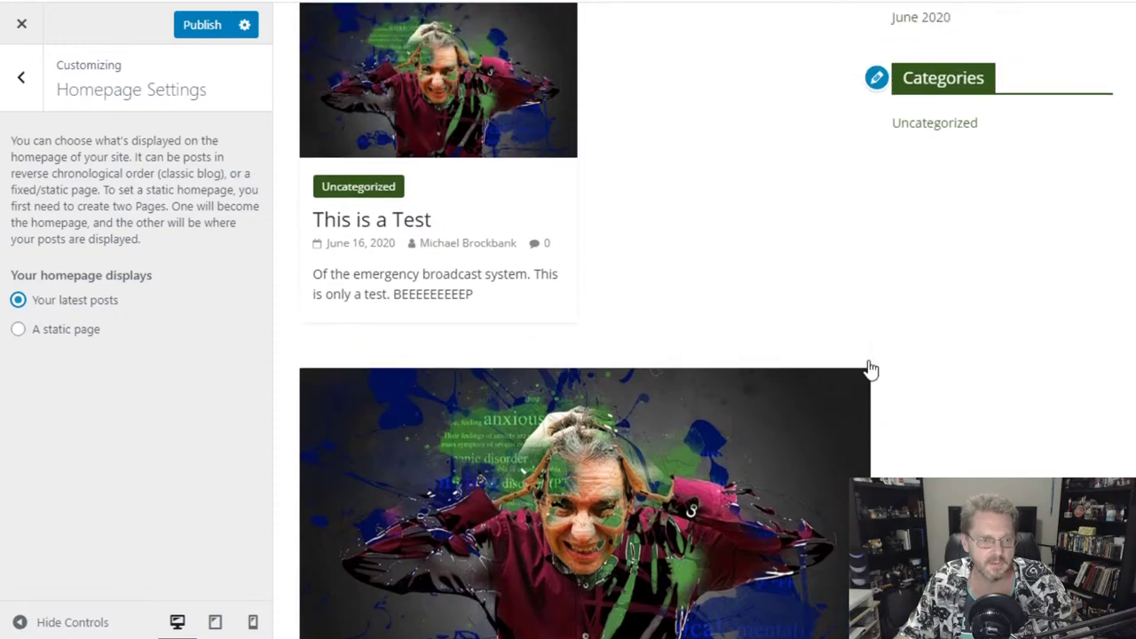
pyautogui.scroll(-3, 870, 369)
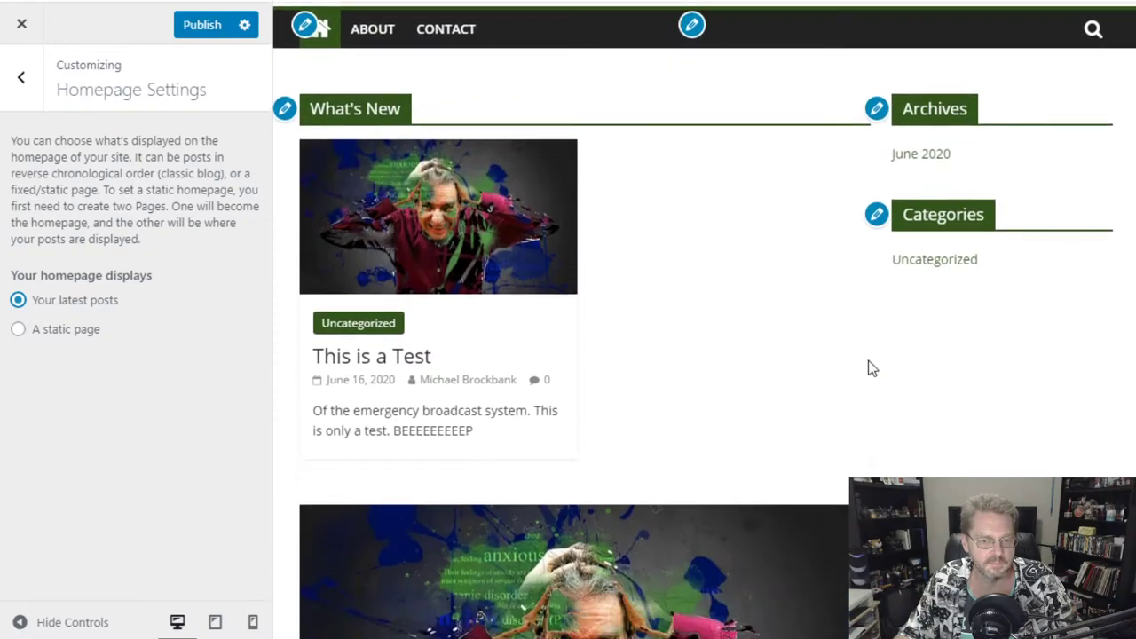
pyautogui.scroll(-1, 870, 369)
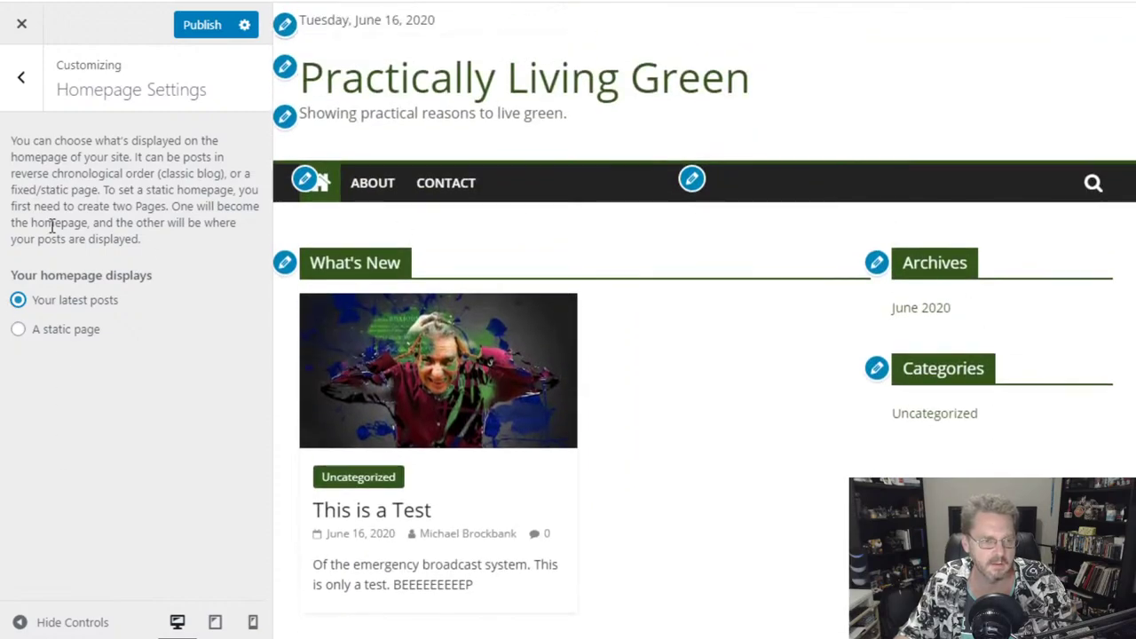
pyautogui.click(22, 77)
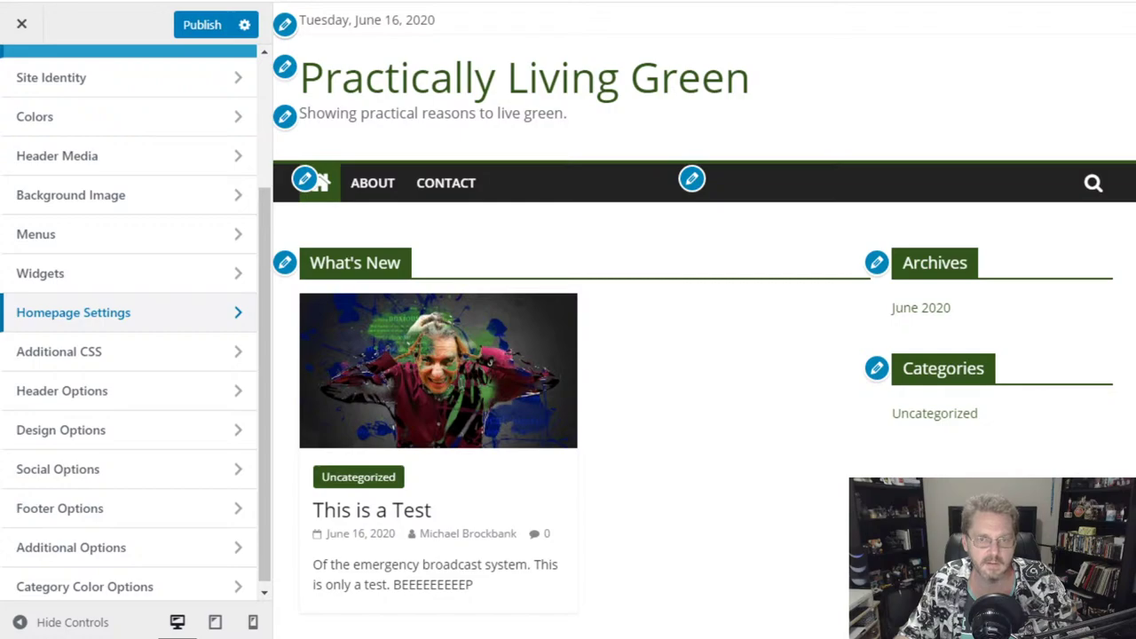
pyautogui.hotkey('ctrl', 't')
pyautogui.hotkey('ctrl', 'w')
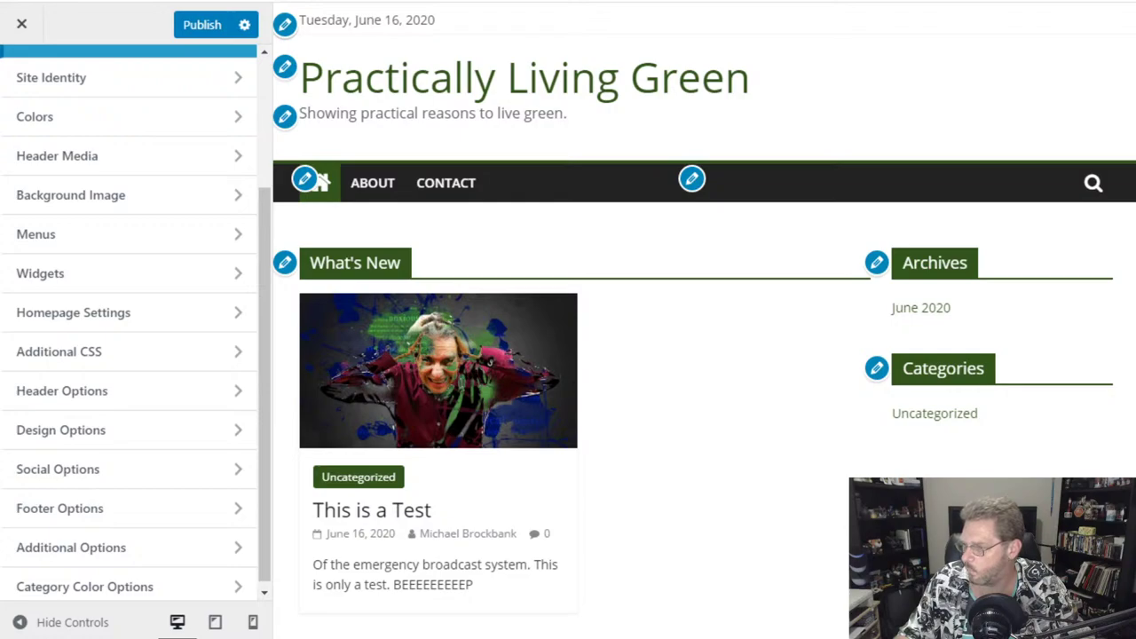
# - Tick 'Check to hide blog posts/static page on front page' in Design Options > Front Page Settings
pyautogui.scroll(-7, 835, 386)
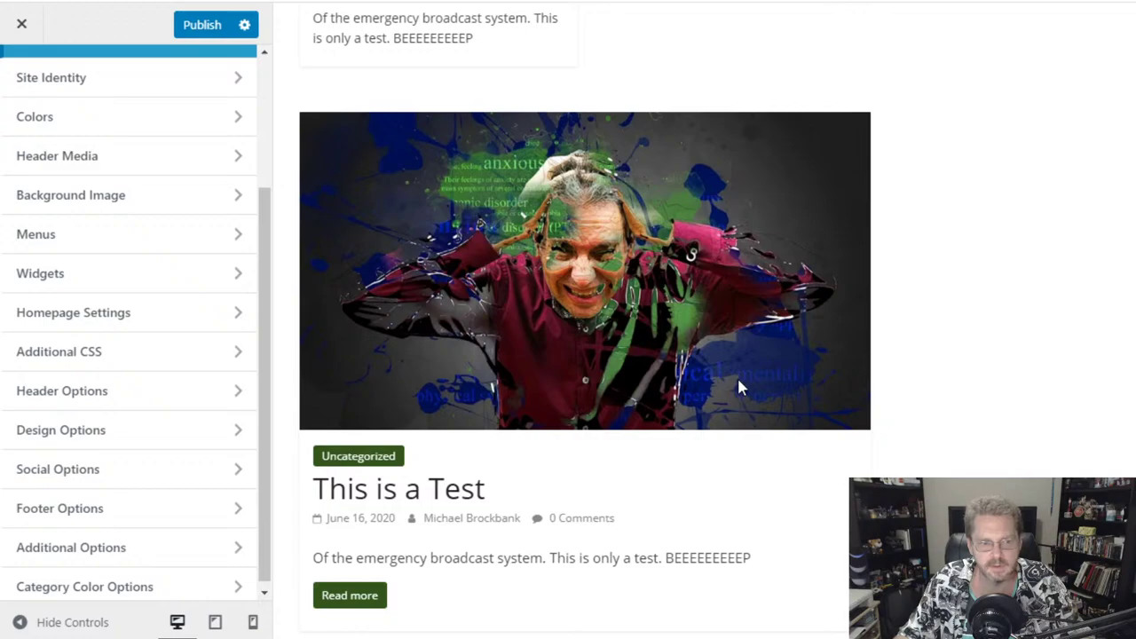
pyautogui.click(101, 443)
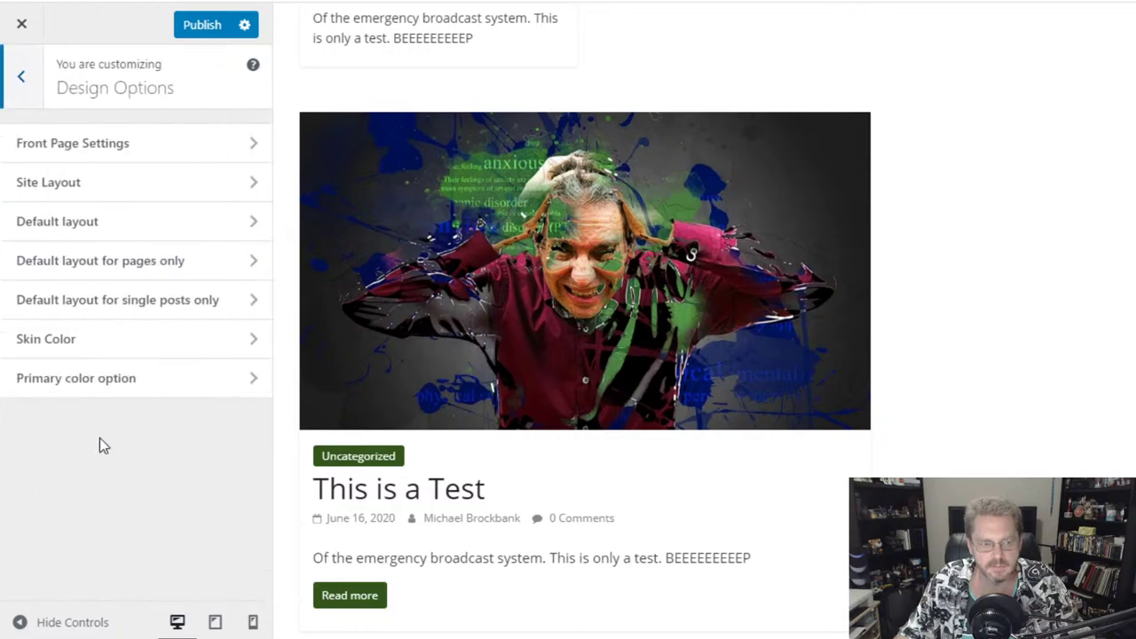
pyautogui.click(113, 144)
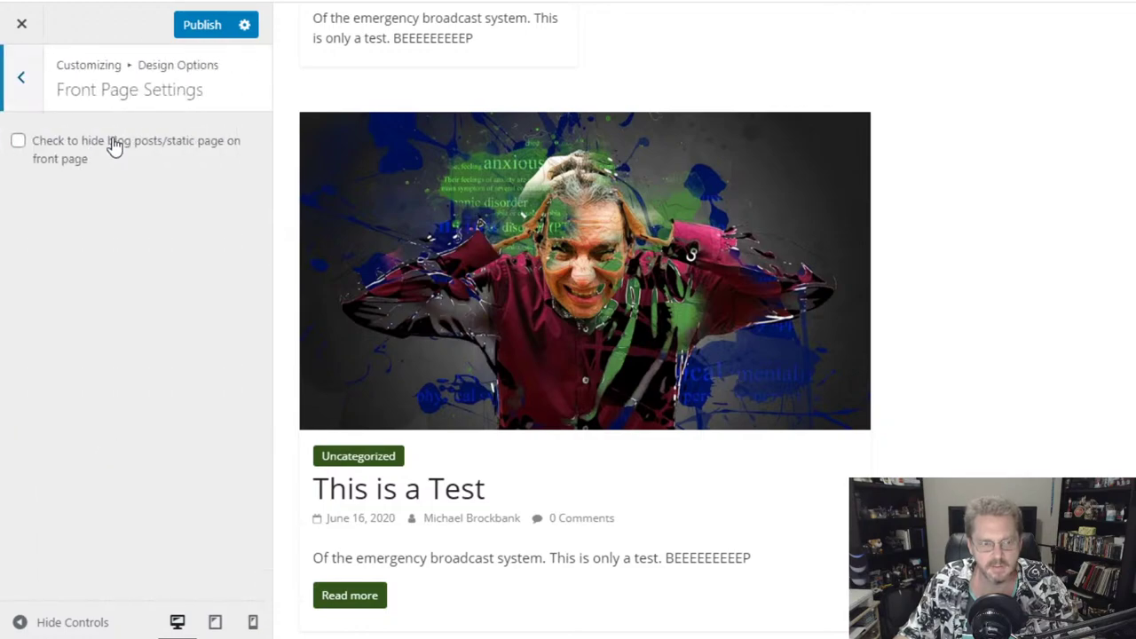
pyautogui.click(104, 147)
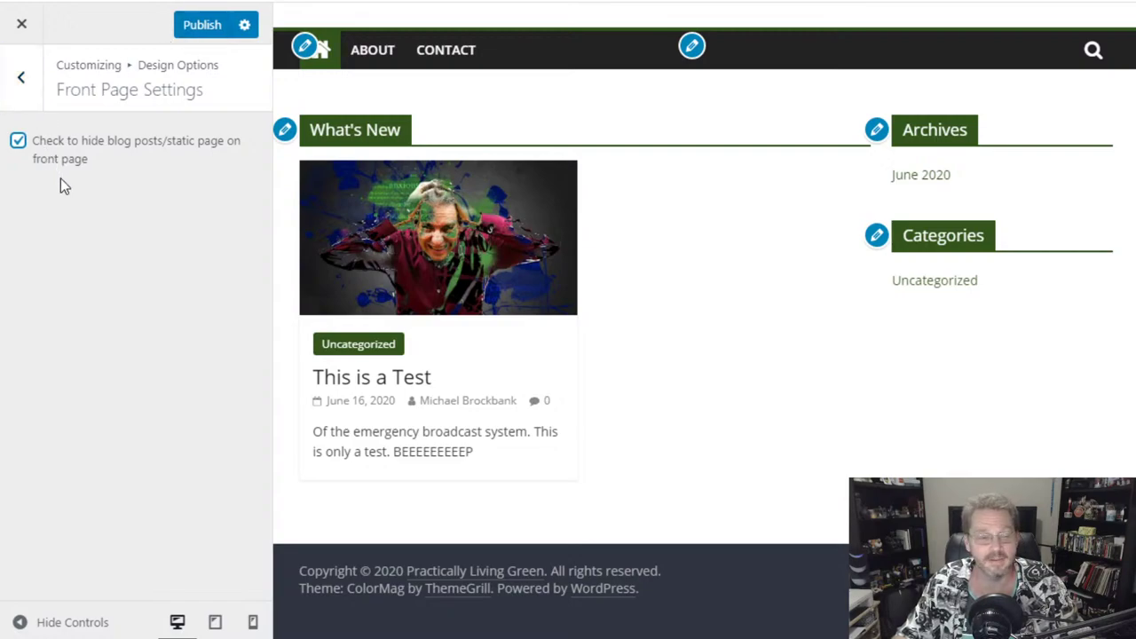
# - Publish the hide-blog-posts front page setting from the Customizer
pyautogui.click(202, 26)
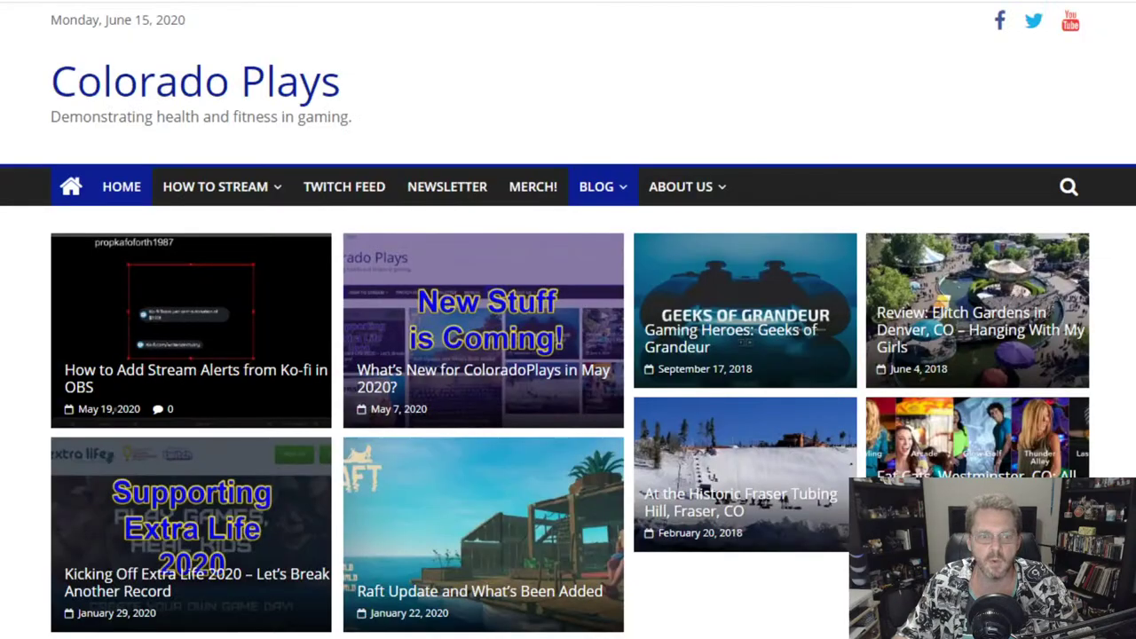
pyautogui.scroll(-7, 793, 314)
pyautogui.scroll(2, 523, 396)
pyautogui.scroll(-5, 522, 396)
pyautogui.scroll(8, 523, 395)
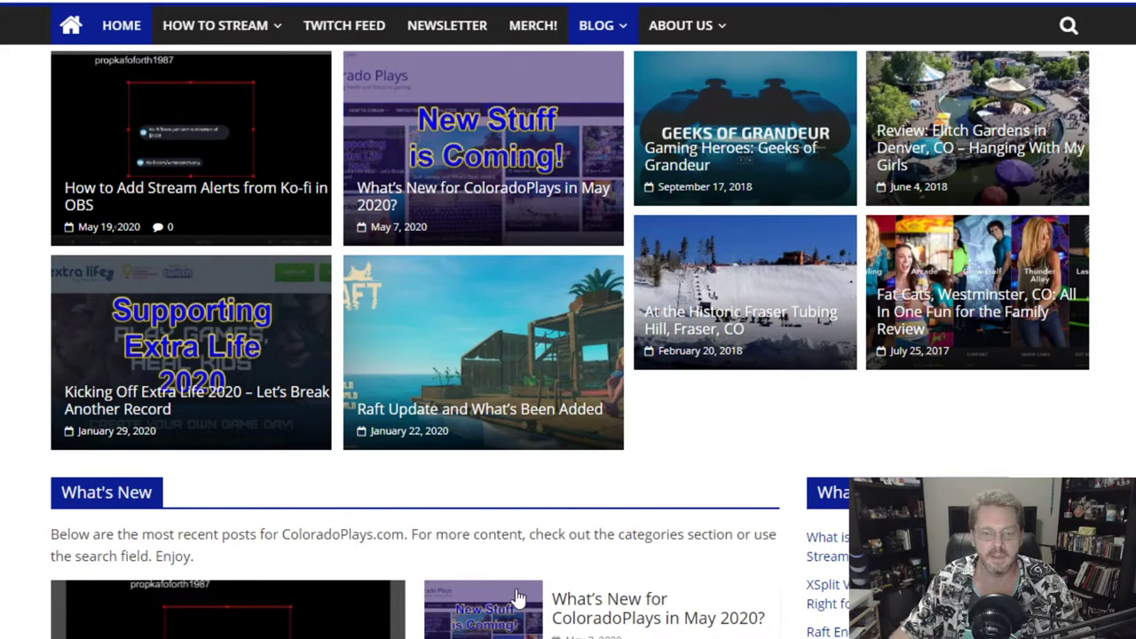
pyautogui.scroll(-1, 542, 557)
pyautogui.scroll(-5, 547, 522)
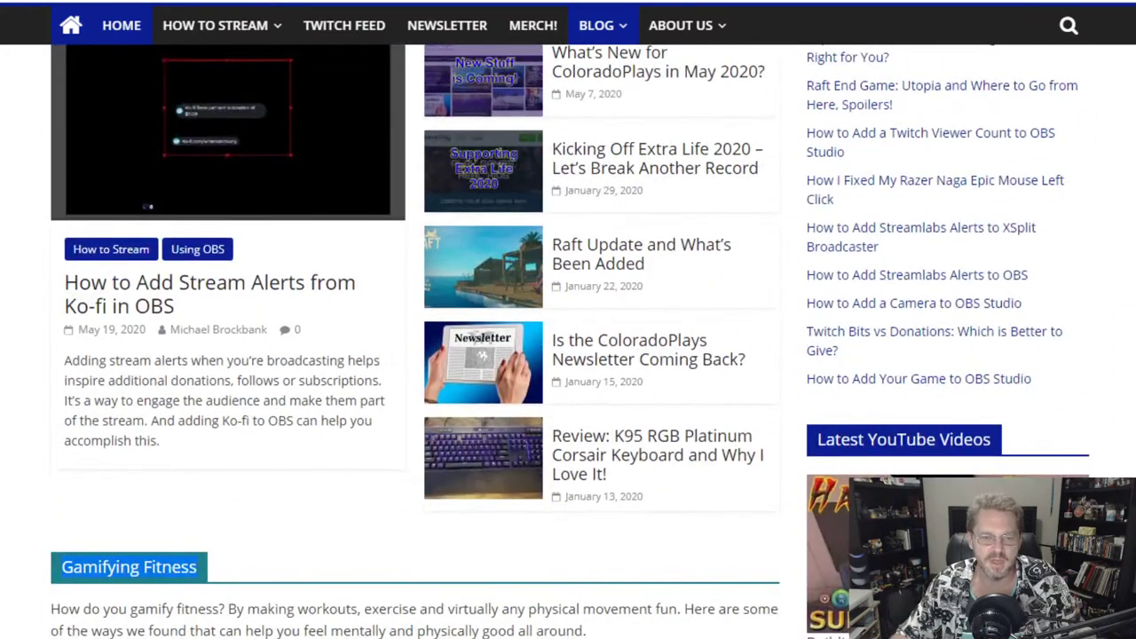
pyautogui.scroll(7, 656, 279)
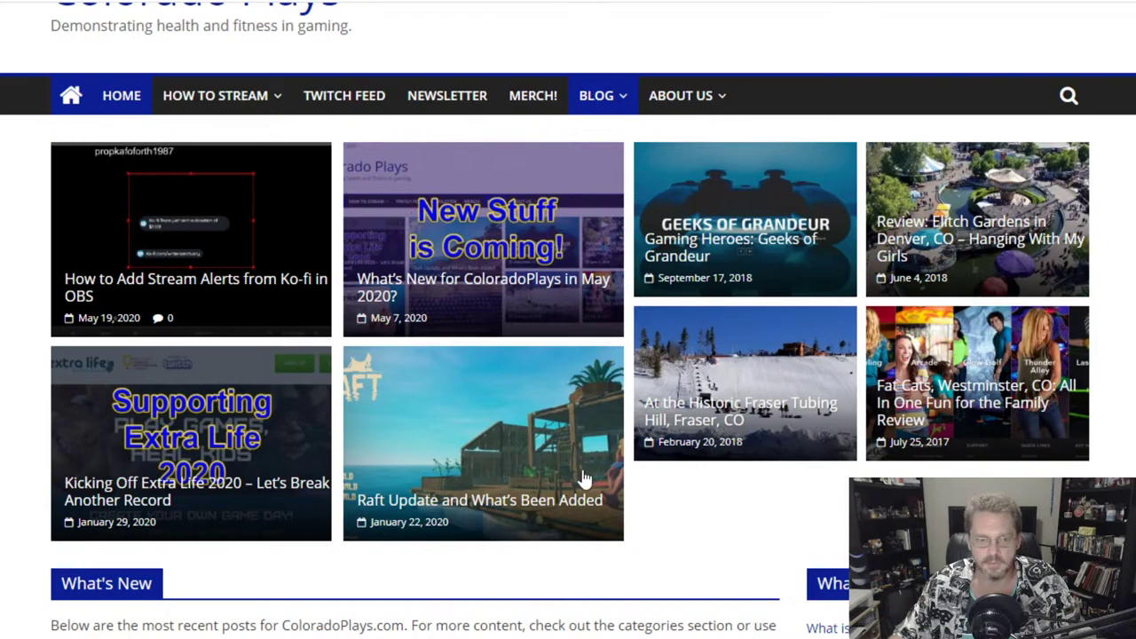
pyautogui.scroll(-4, 803, 519)
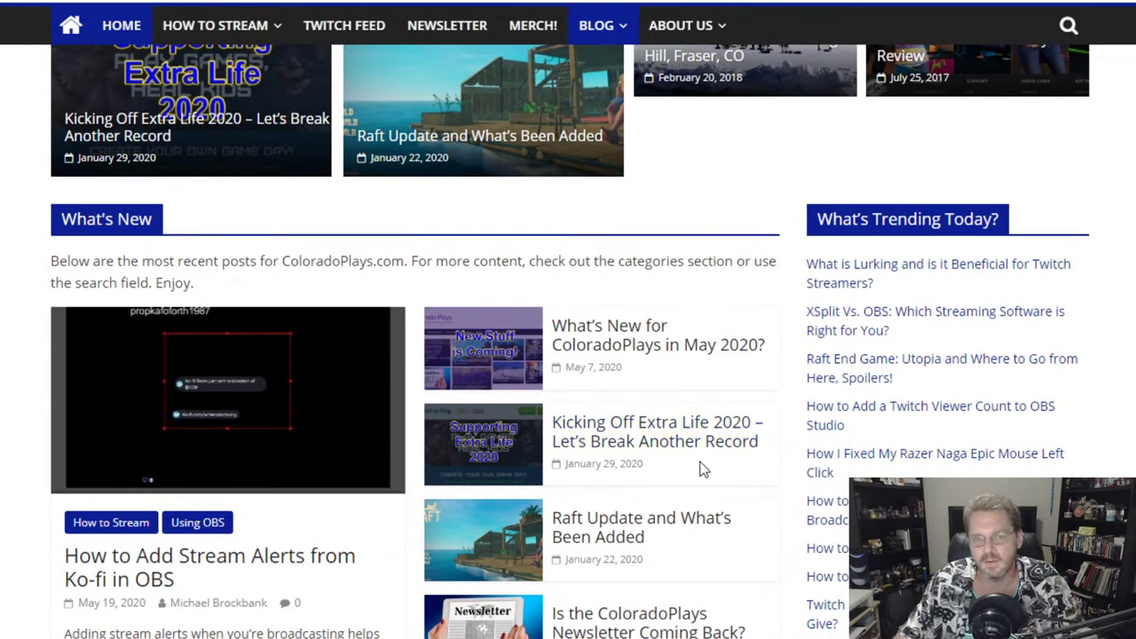
# - Close the Customizer and go back to the WordPress admin dashboard
pyautogui.scroll(5, 701, 468)
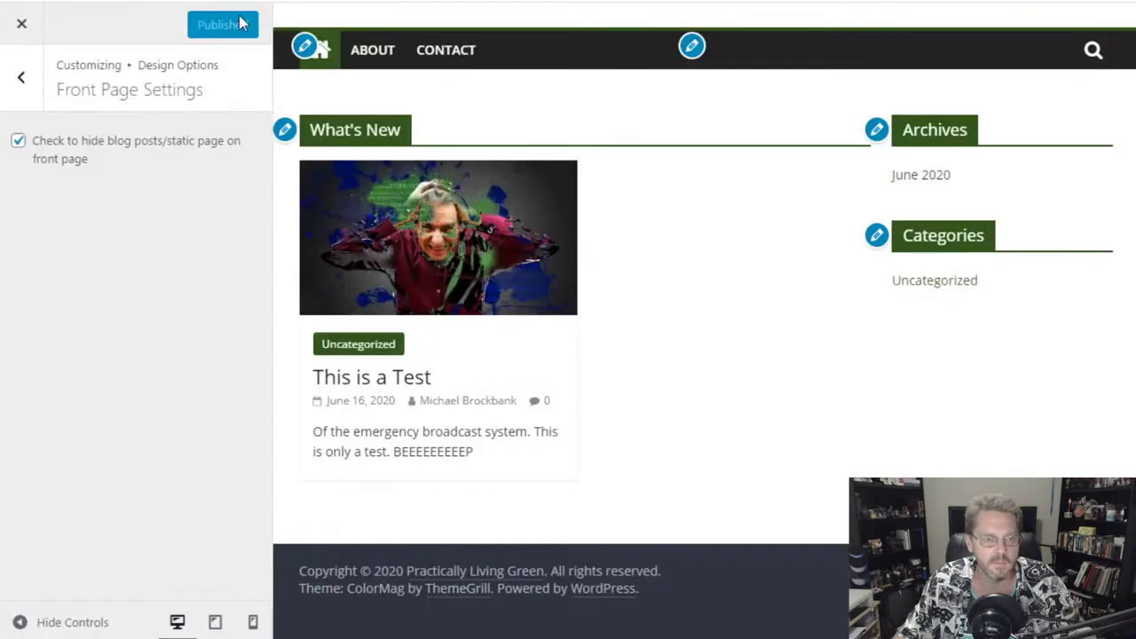
pyautogui.scroll(2, 600, 268)
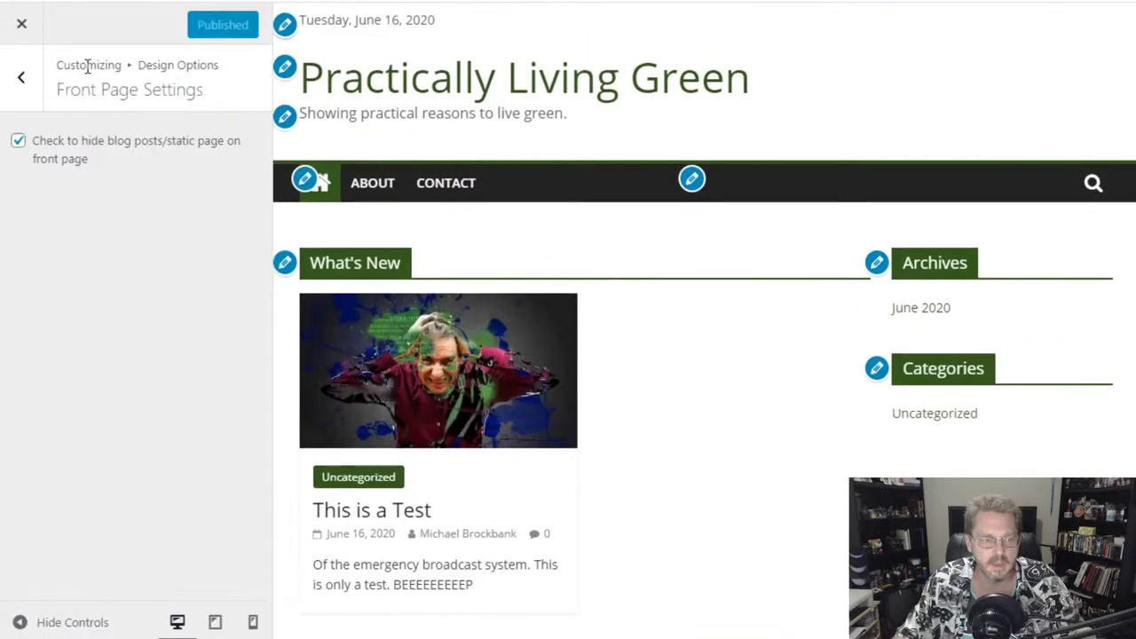
pyautogui.click(23, 25)
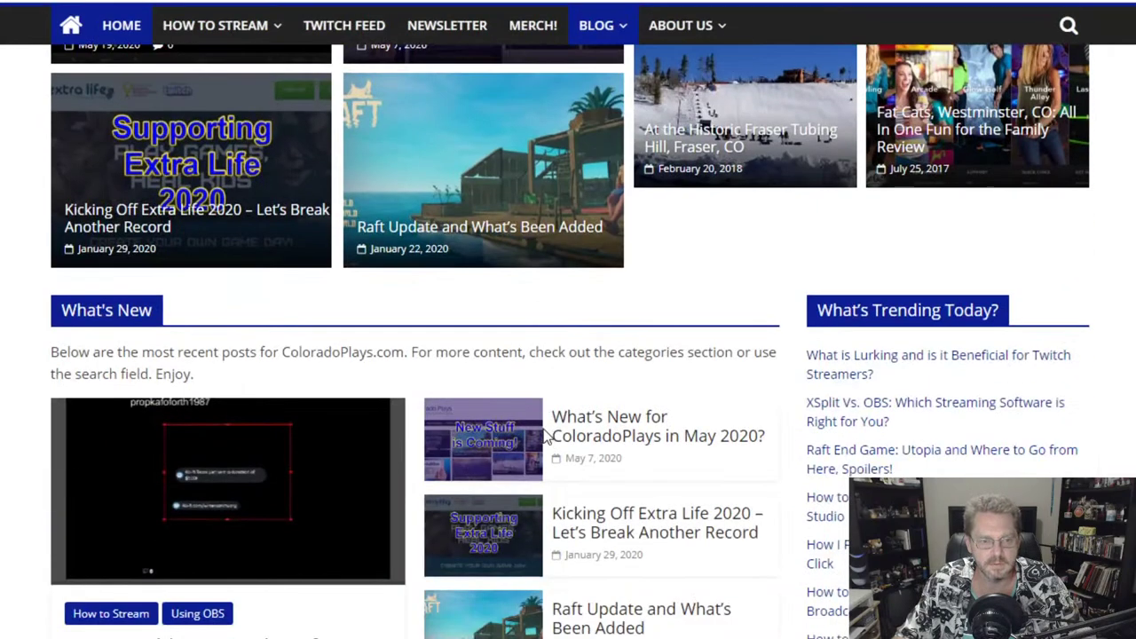
pyautogui.scroll(-3, 546, 435)
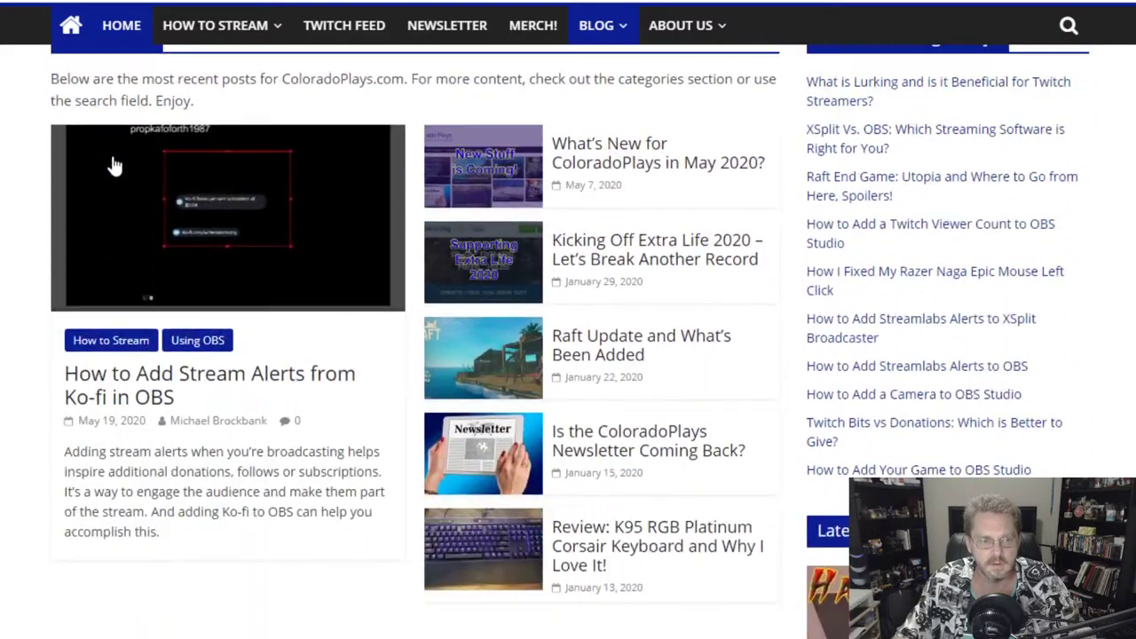
pyautogui.scroll(2, 216, 195)
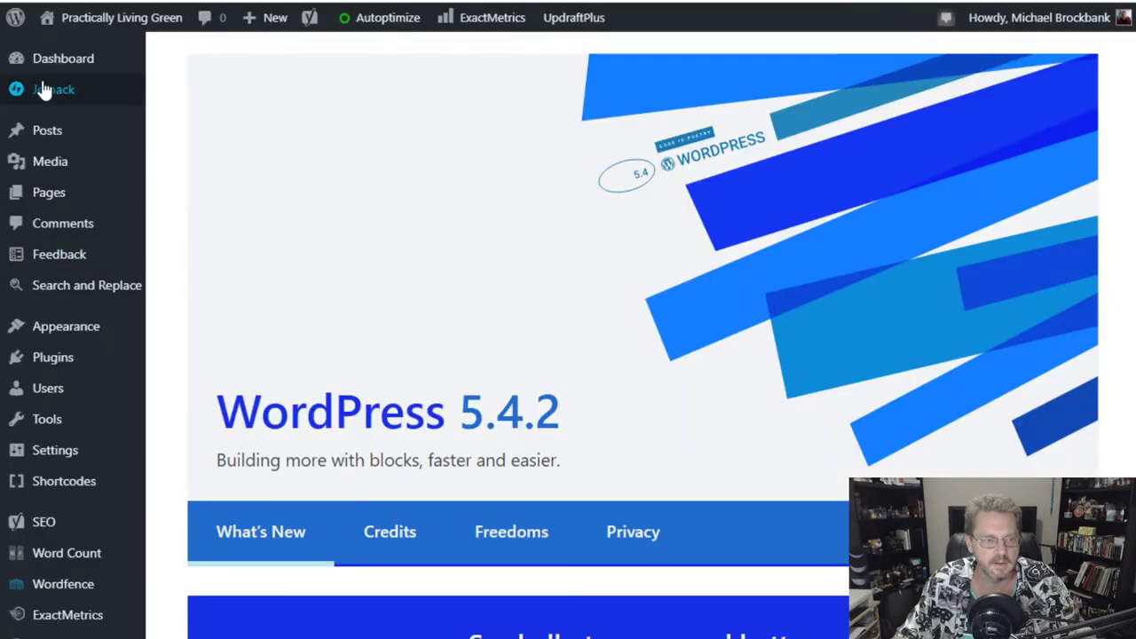
pyautogui.moveTo(64, 69)
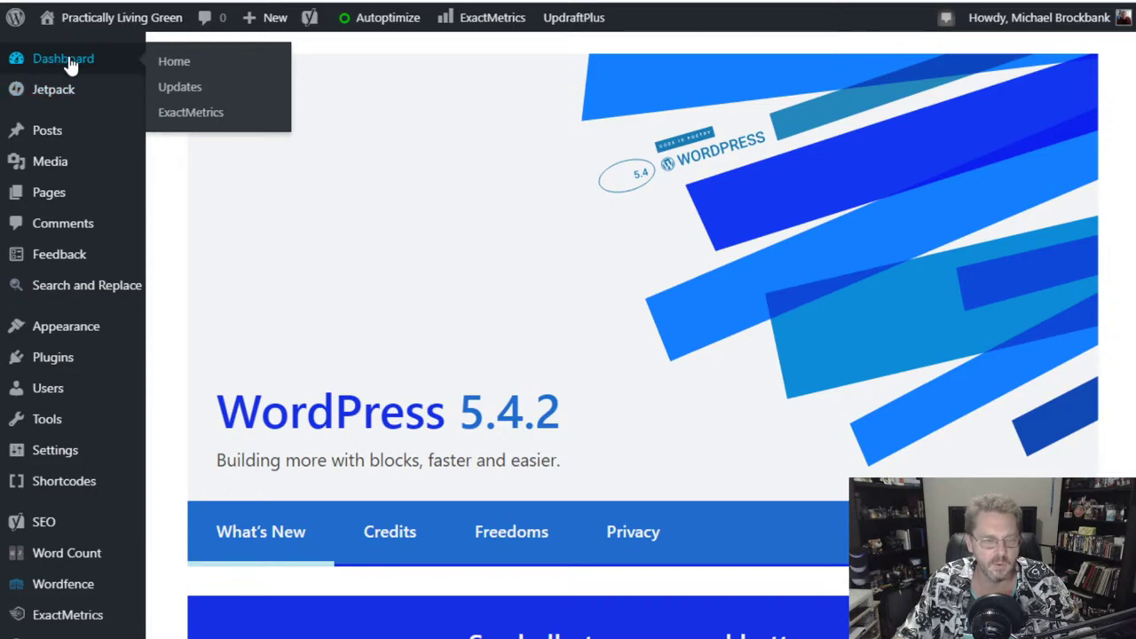
pyautogui.moveTo(44, 142)
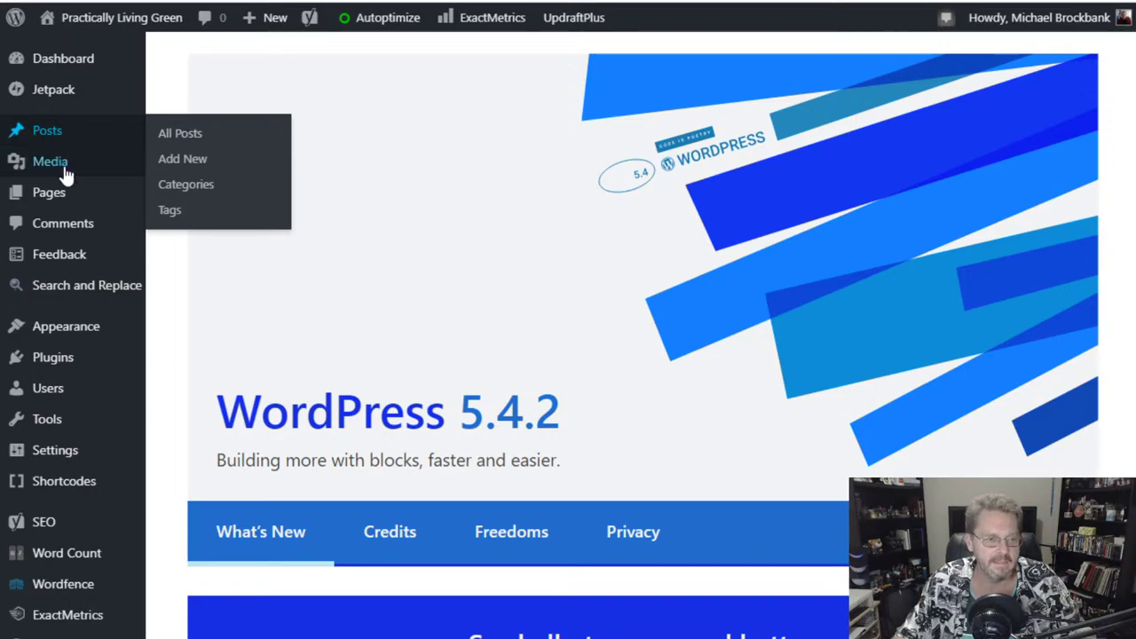
pyautogui.moveTo(44, 363)
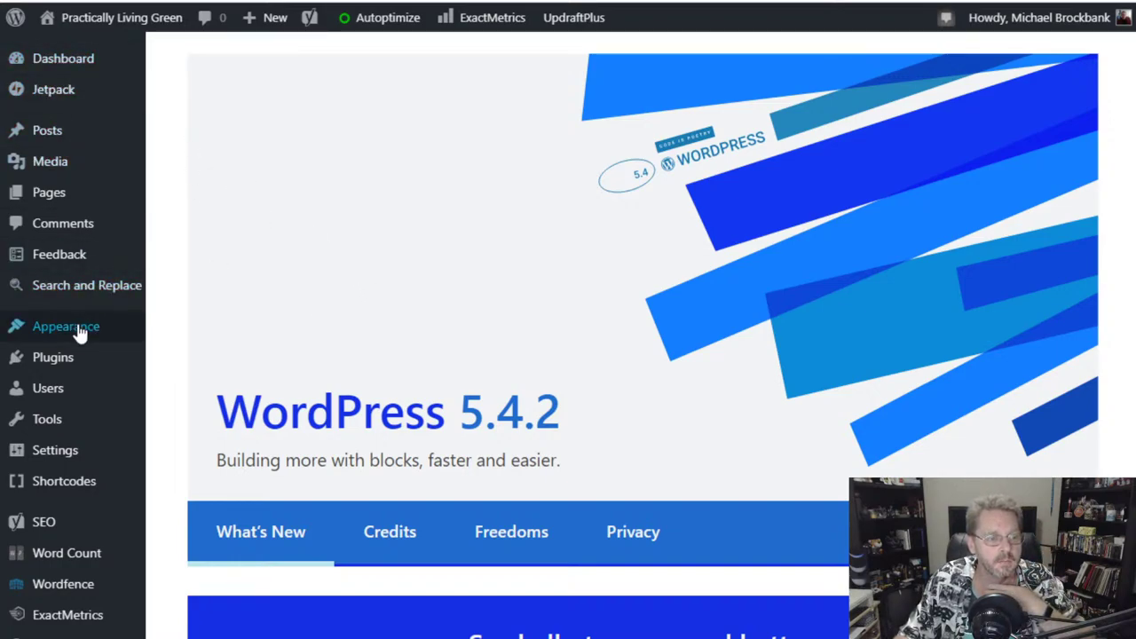
pyautogui.moveTo(79, 330)
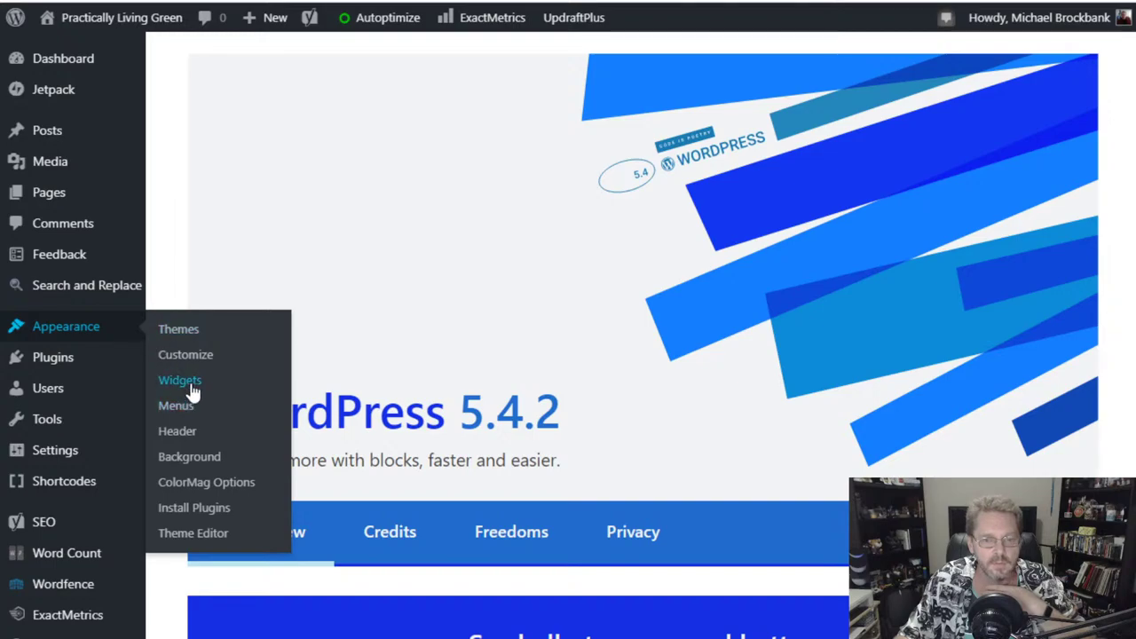
# - On the Widgets page, expand Front Page: Content Top Section and the What's New TG: Featured Posts widget
pyautogui.click(192, 392)
pyautogui.scroll(-5, 813, 441)
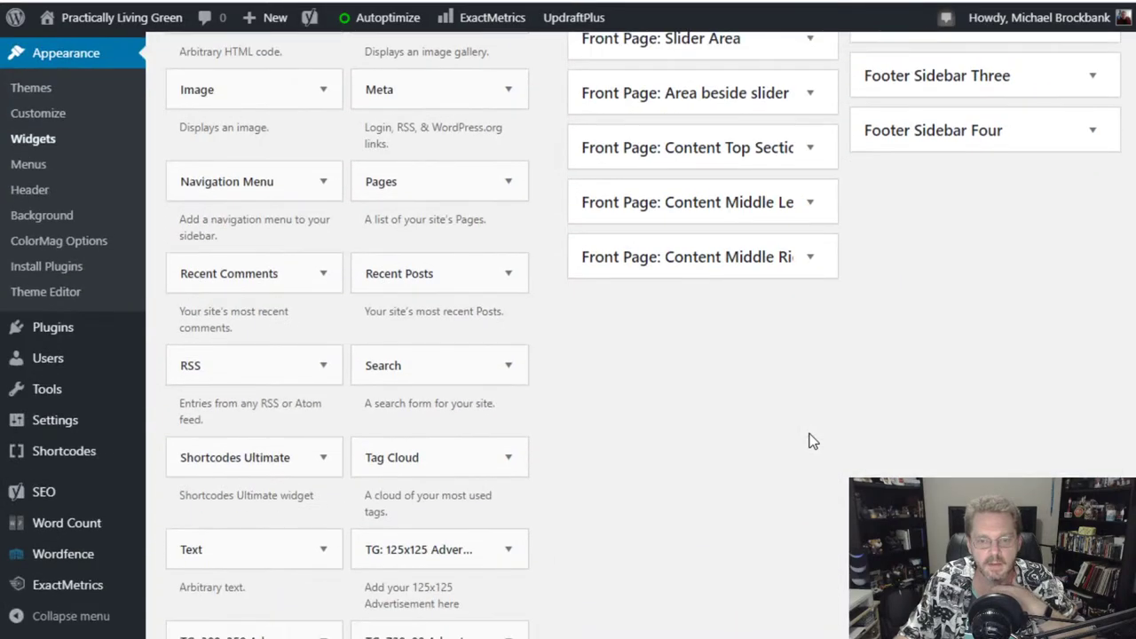
pyautogui.scroll(3, 813, 441)
pyautogui.scroll(-2, 817, 320)
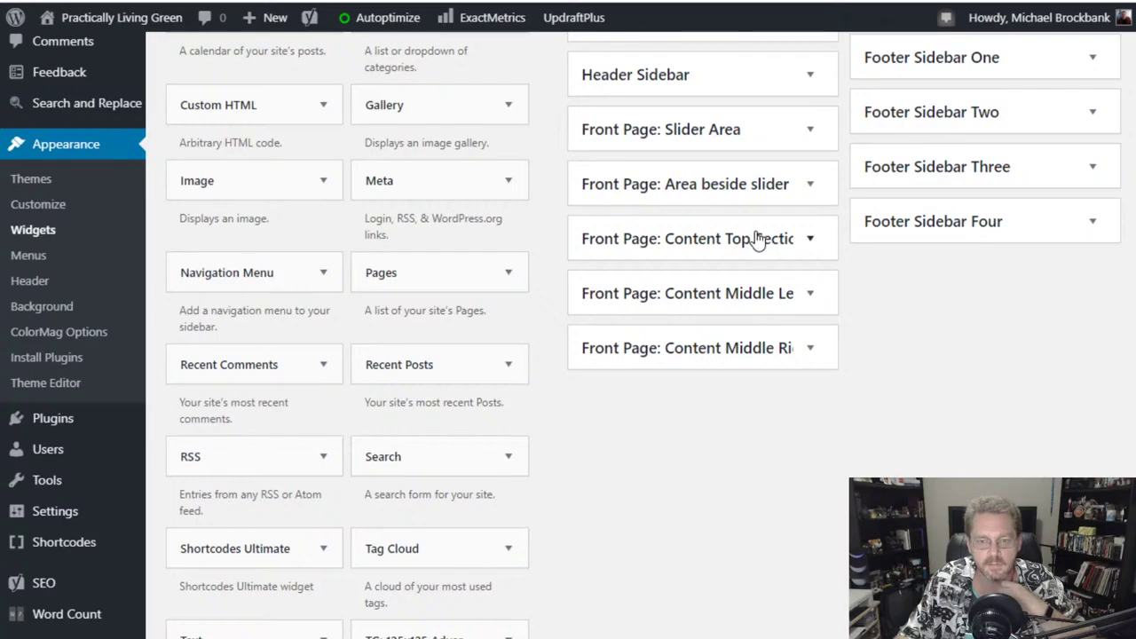
pyautogui.click(754, 240)
pyautogui.click(757, 302)
# - Enter the description 'So, what's new in the world of living green?' and save the widget
pyautogui.scroll(-2, 754, 306)
pyautogui.click(738, 387)
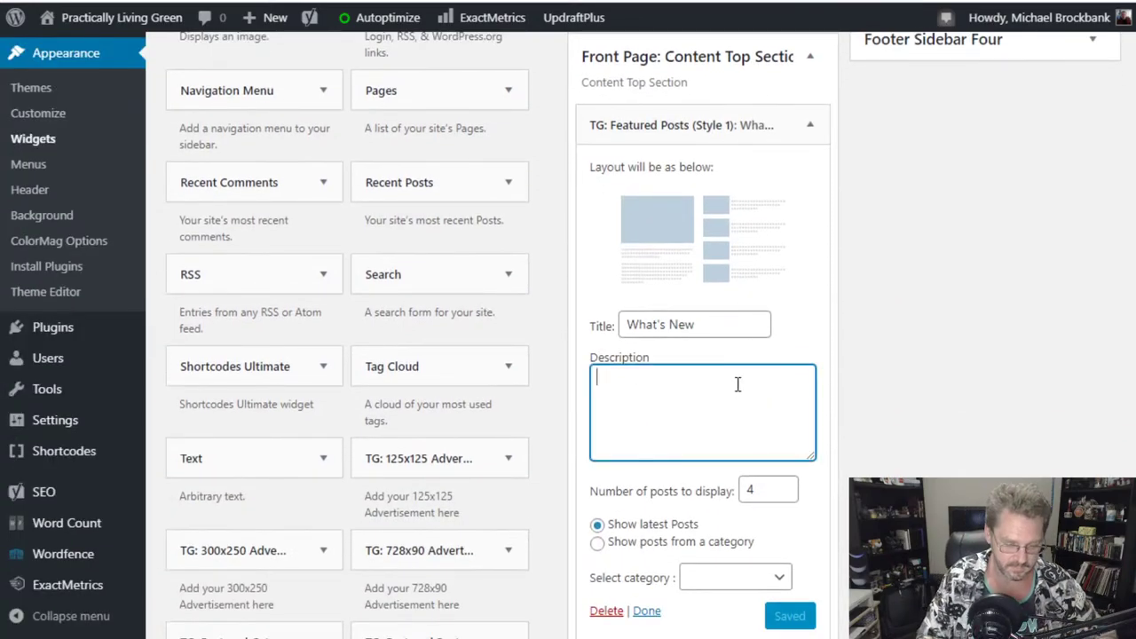
pyautogui.write('So')
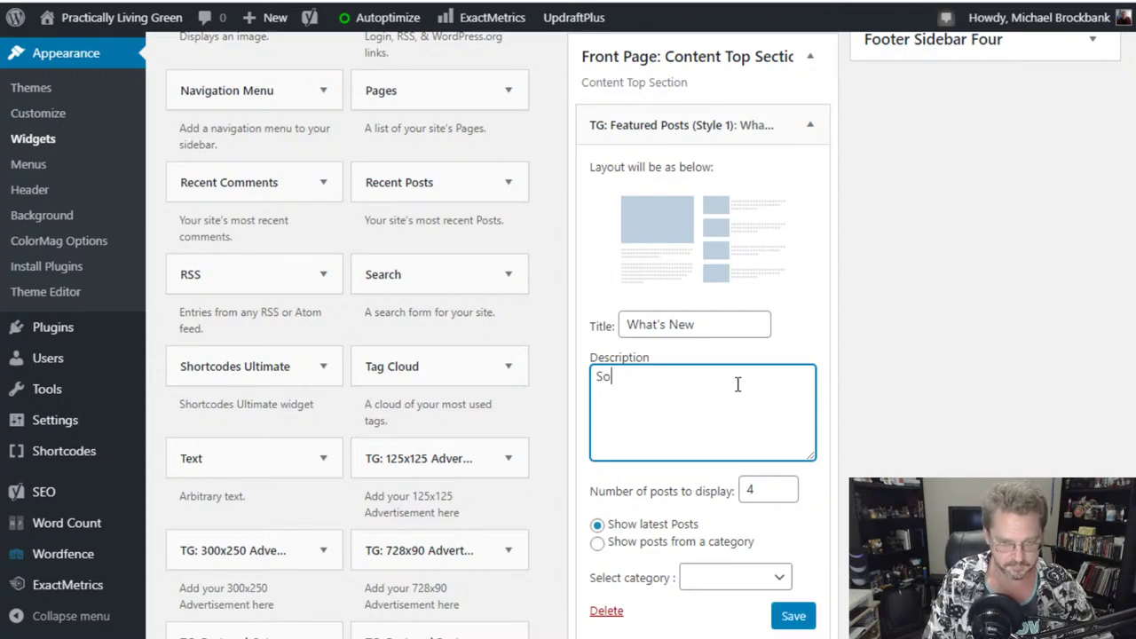
pyautogui.write(", what's new in th")
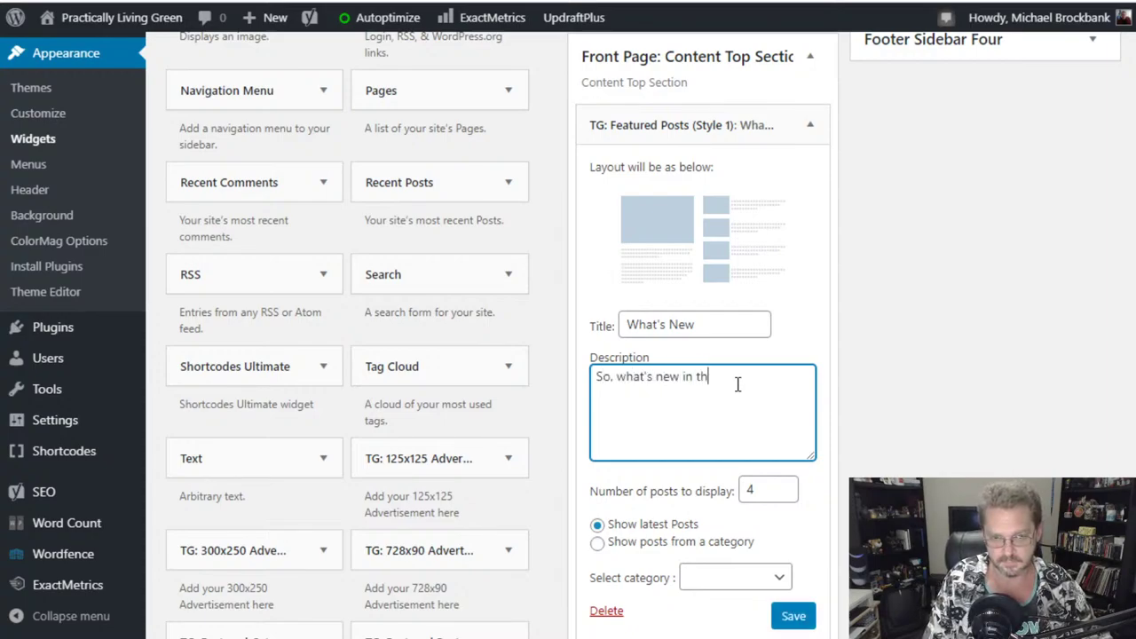
pyautogui.write('e world of living ')
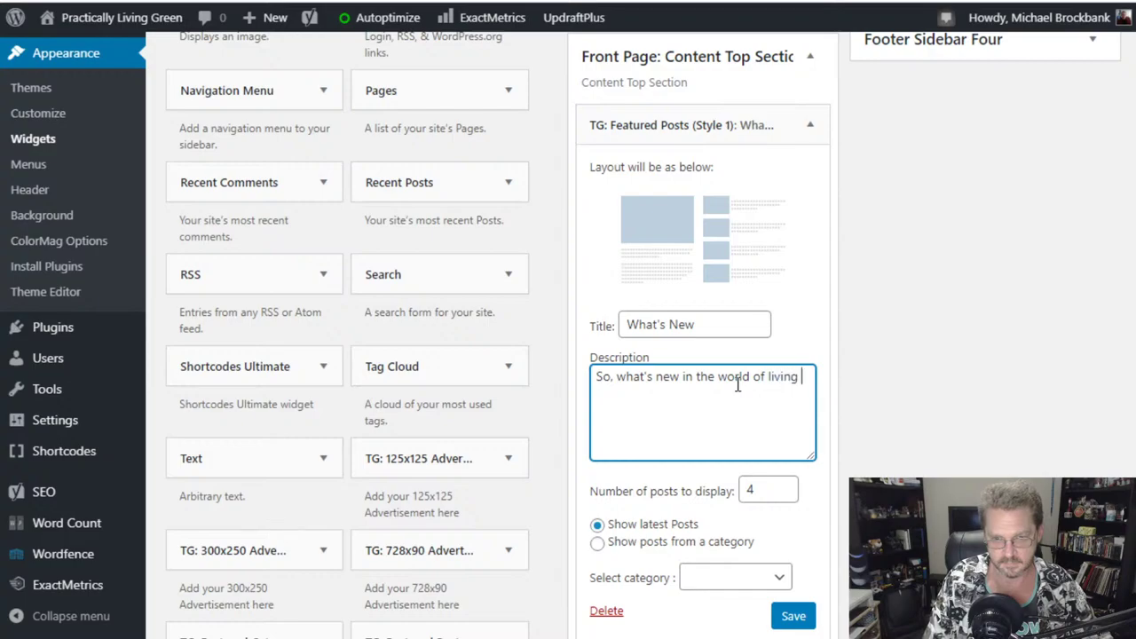
pyautogui.write('green?')
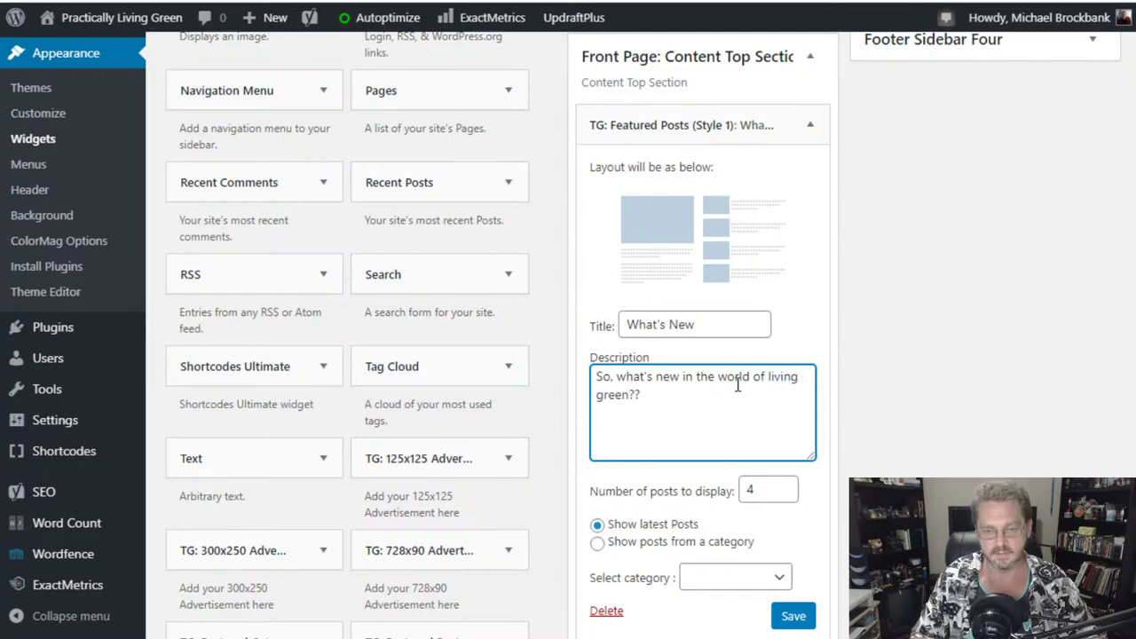
pyautogui.scroll(-2, 847, 352)
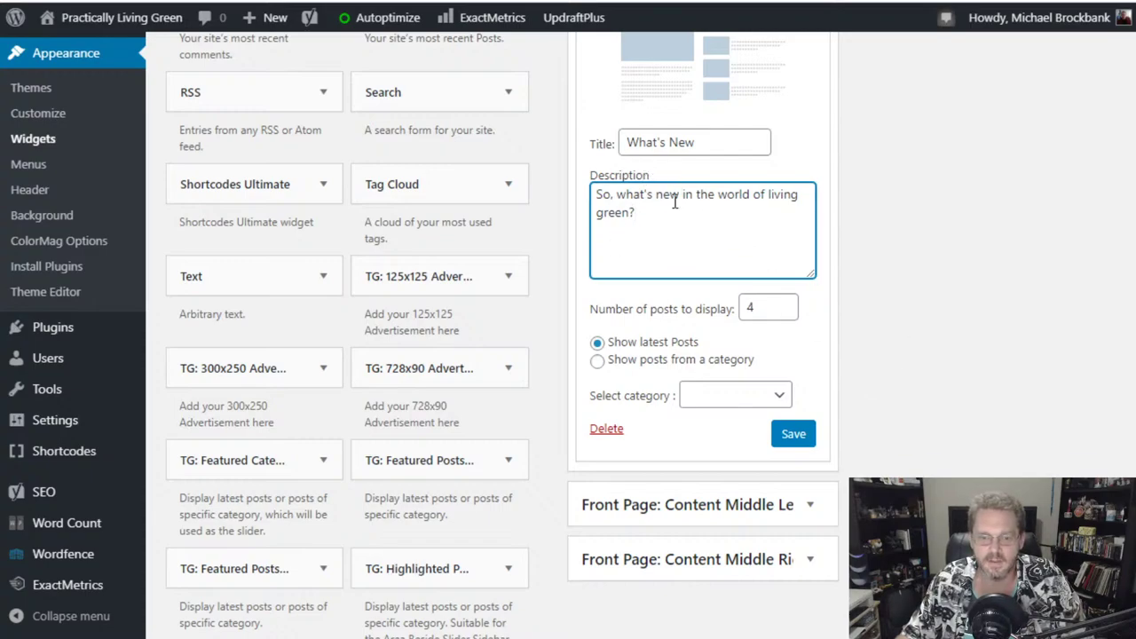
pyautogui.click(799, 446)
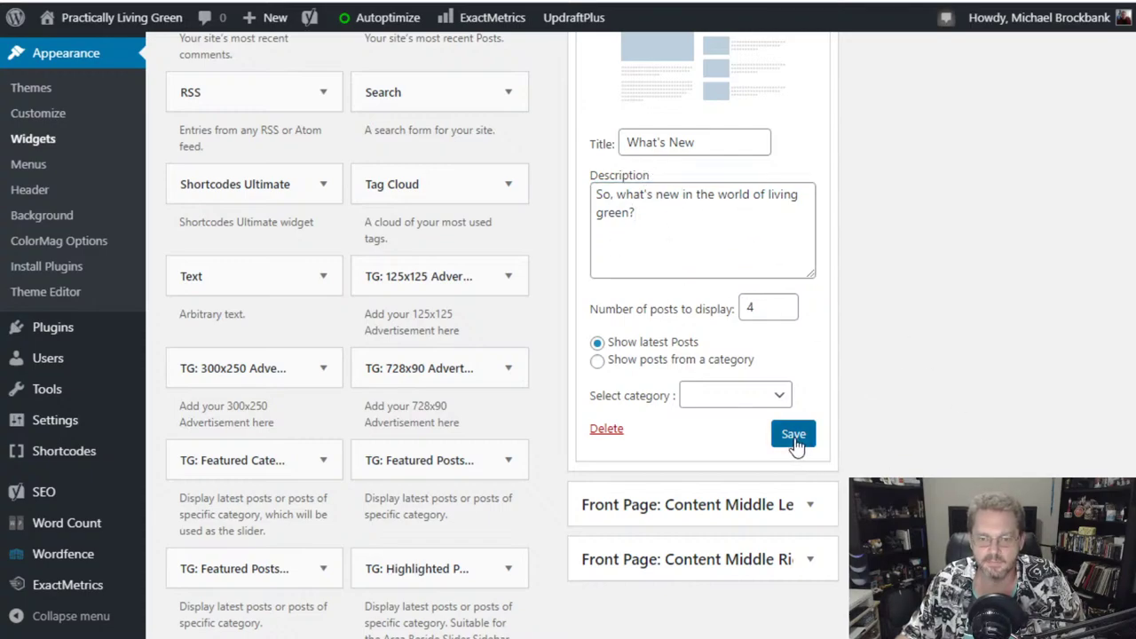
pyautogui.scroll(3, 355, 337)
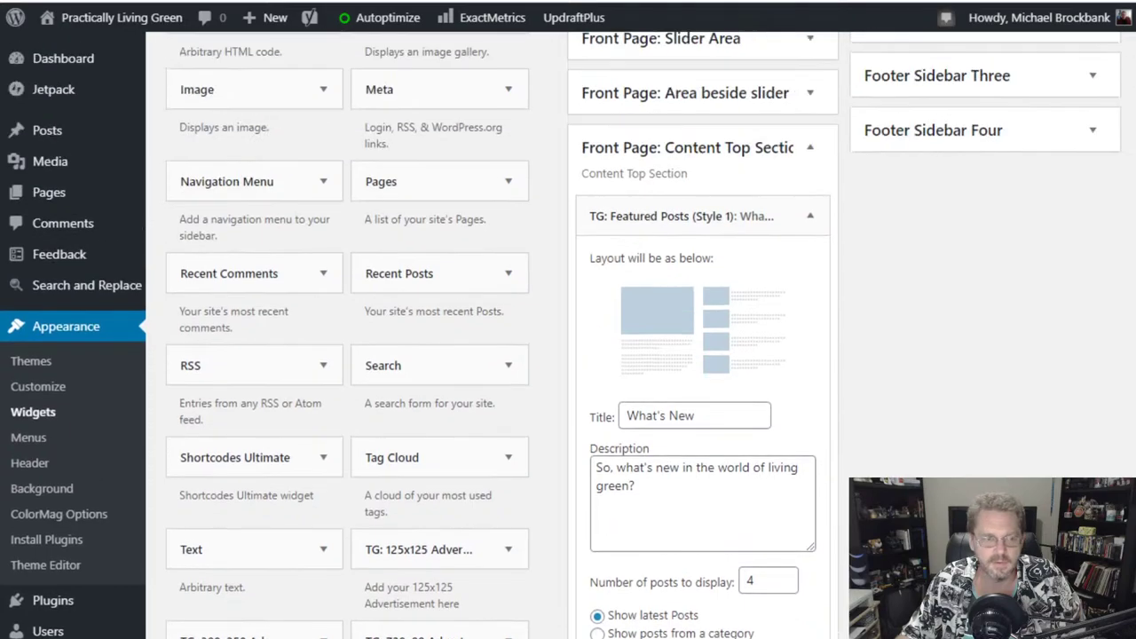
pyautogui.click(37, 387)
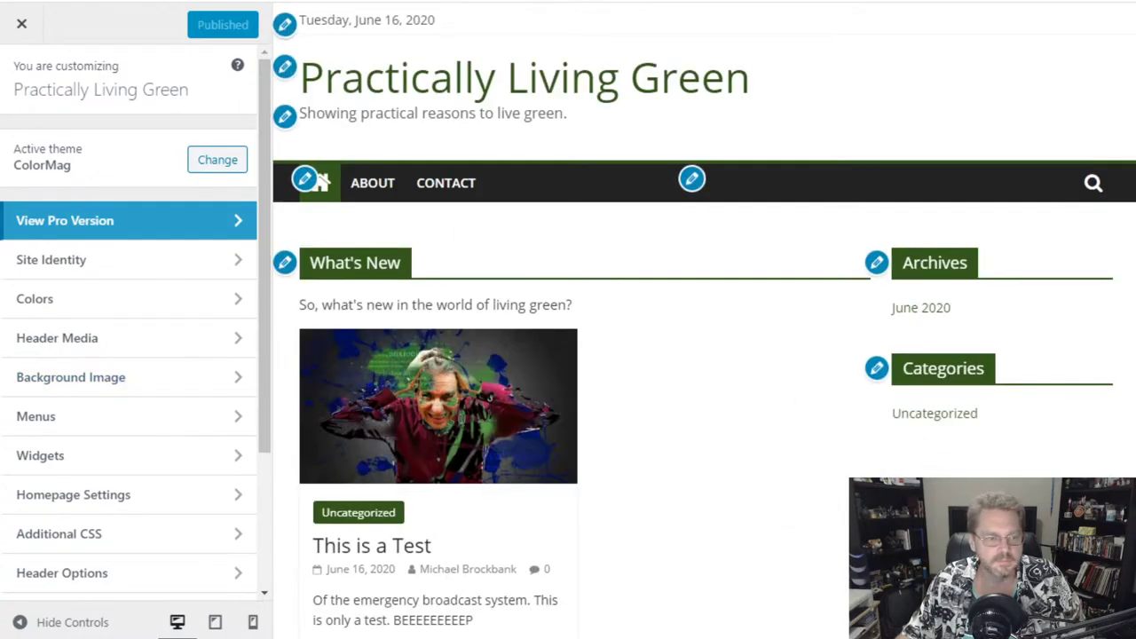
pyautogui.click(28, 32)
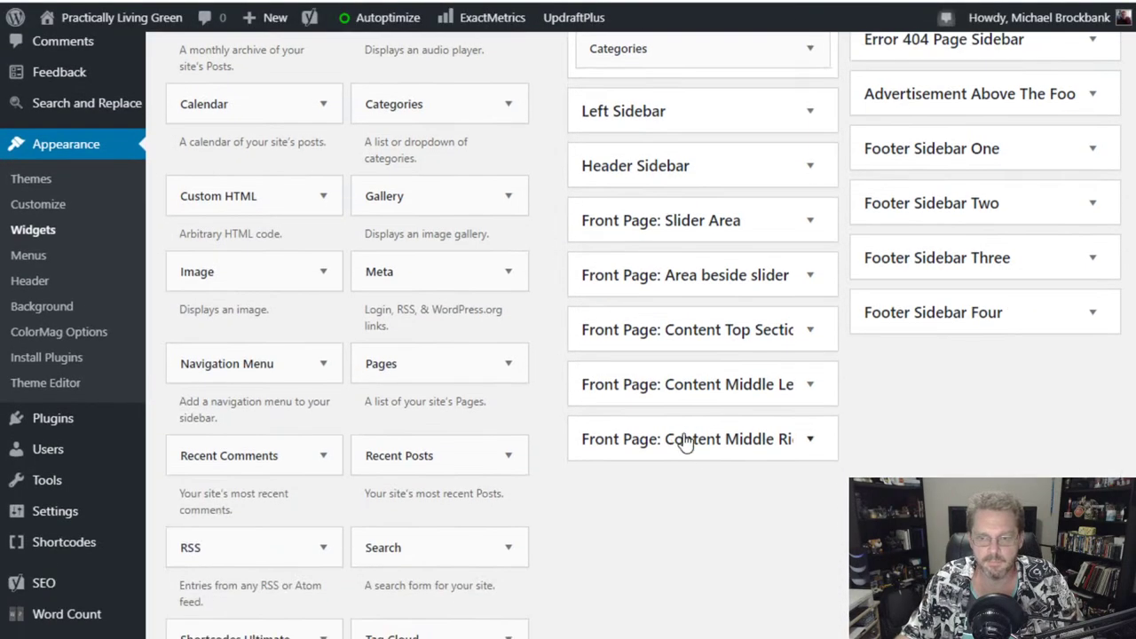
pyautogui.scroll(1, 685, 444)
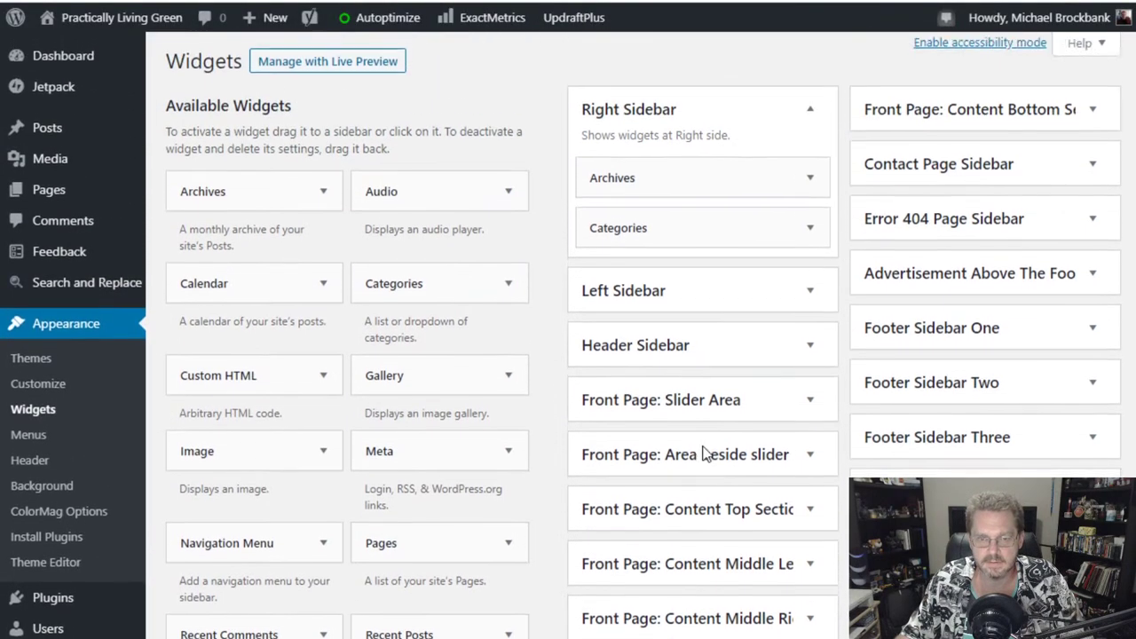
pyautogui.scroll(1, 701, 453)
pyautogui.click(679, 187)
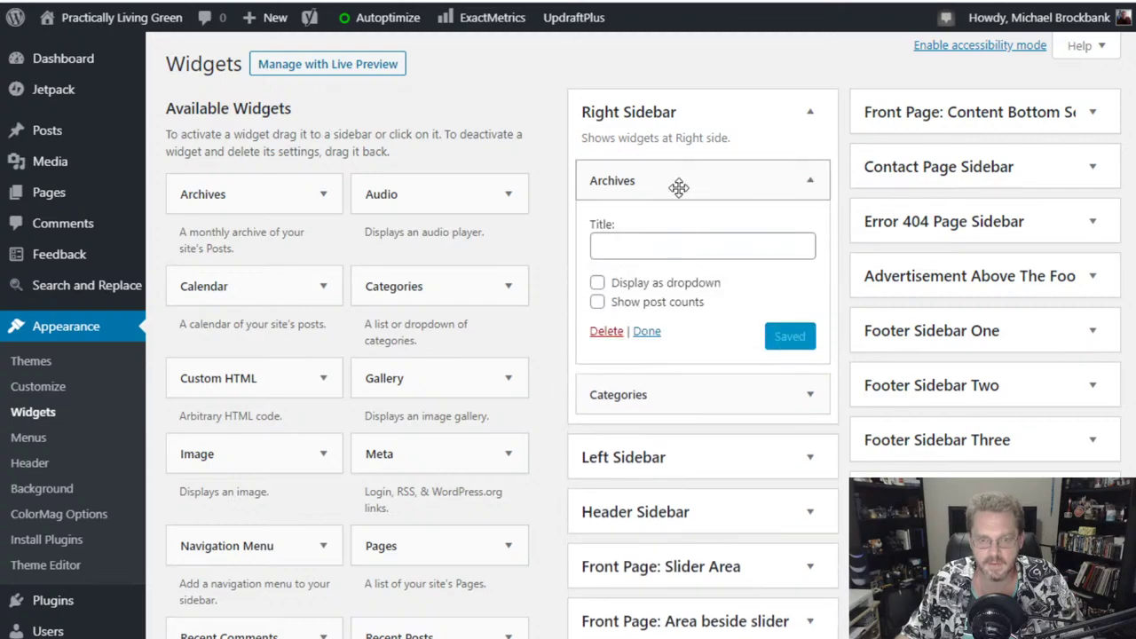
pyautogui.click(678, 187)
pyautogui.click(687, 232)
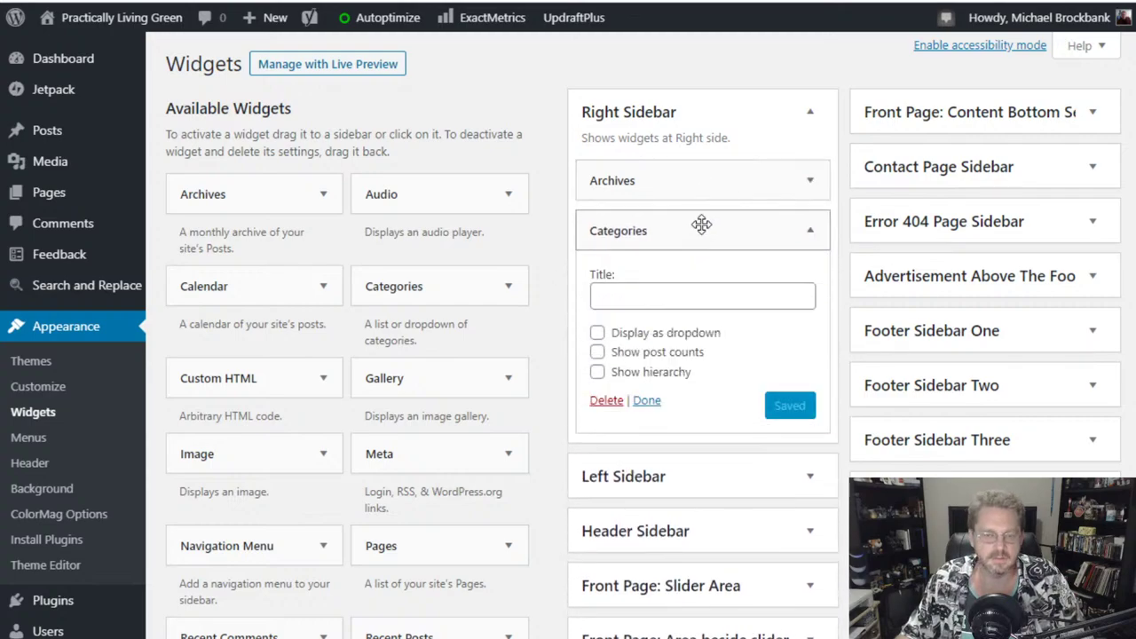
pyautogui.click(688, 230)
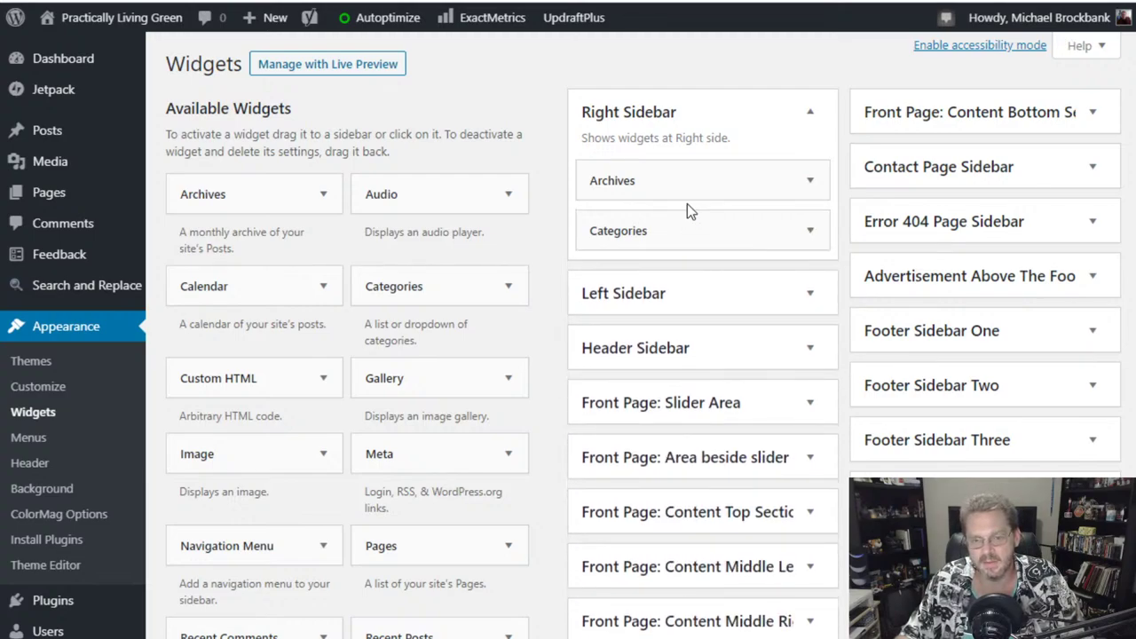
pyautogui.scroll(-3, 537, 433)
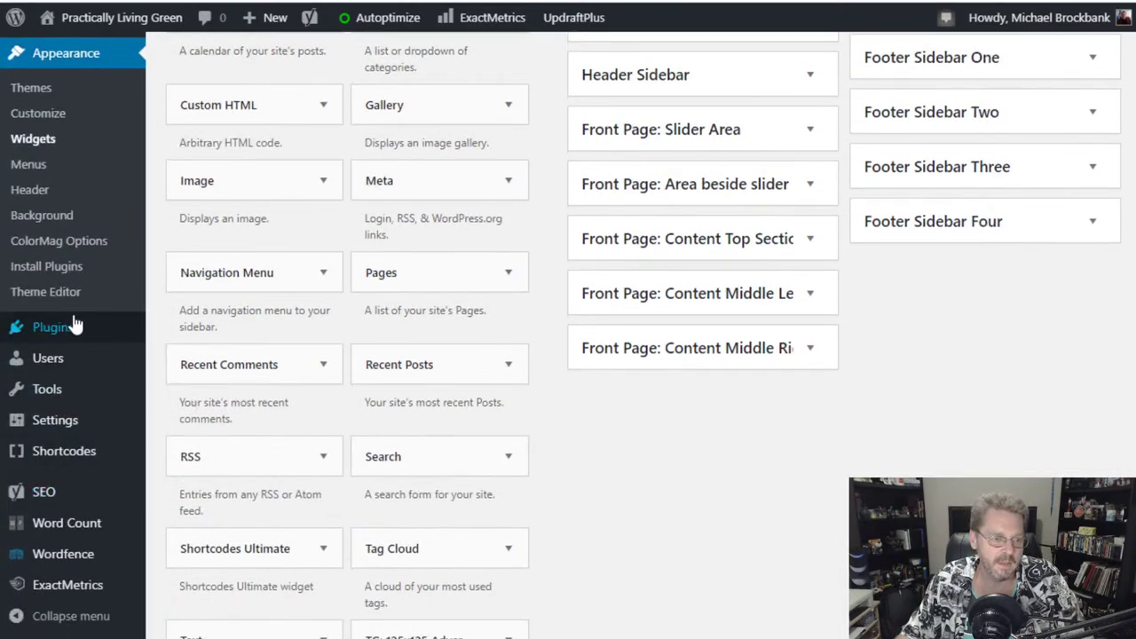
# - Search Add Plugins for 'top 10' and install Top 10 – Popular posts
pyautogui.moveTo(63, 327)
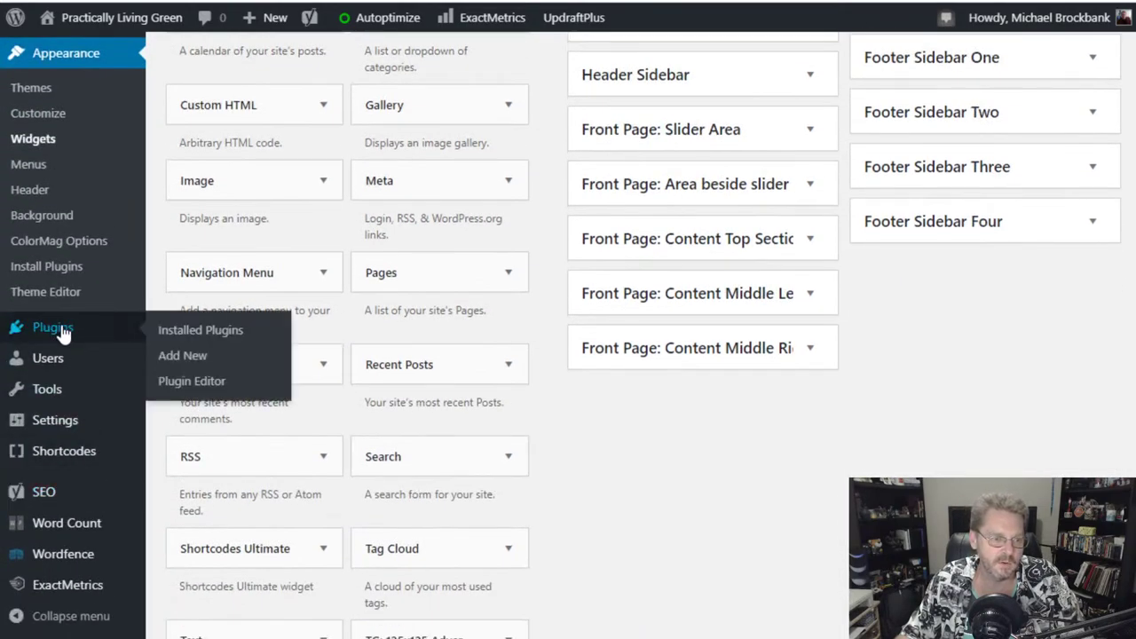
pyautogui.click(189, 362)
pyautogui.click(930, 118)
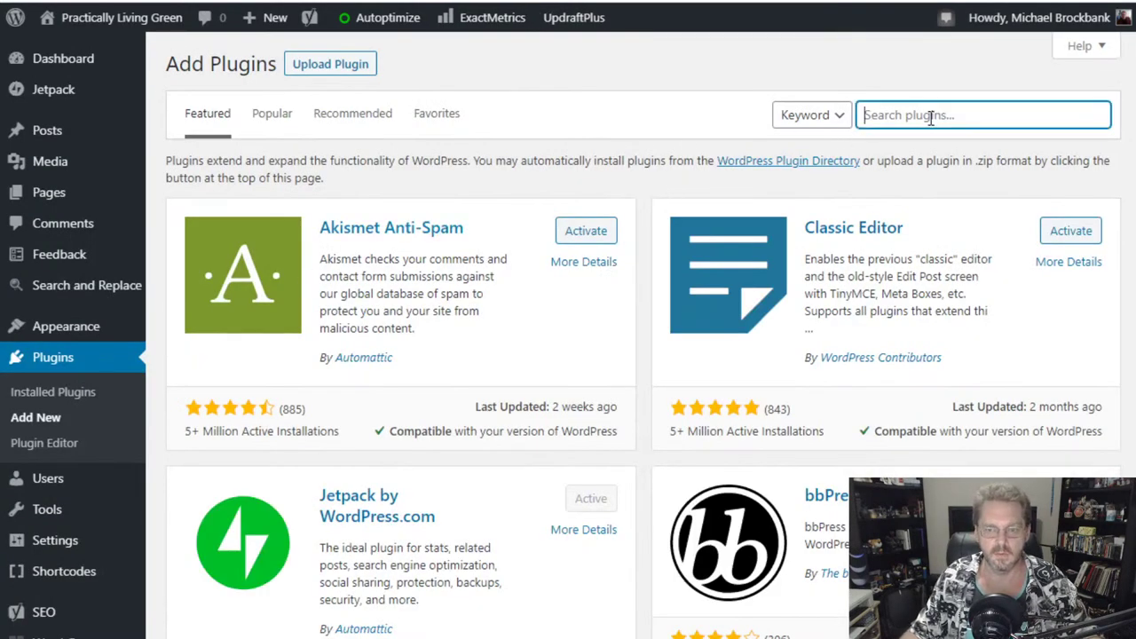
pyautogui.write('top ')
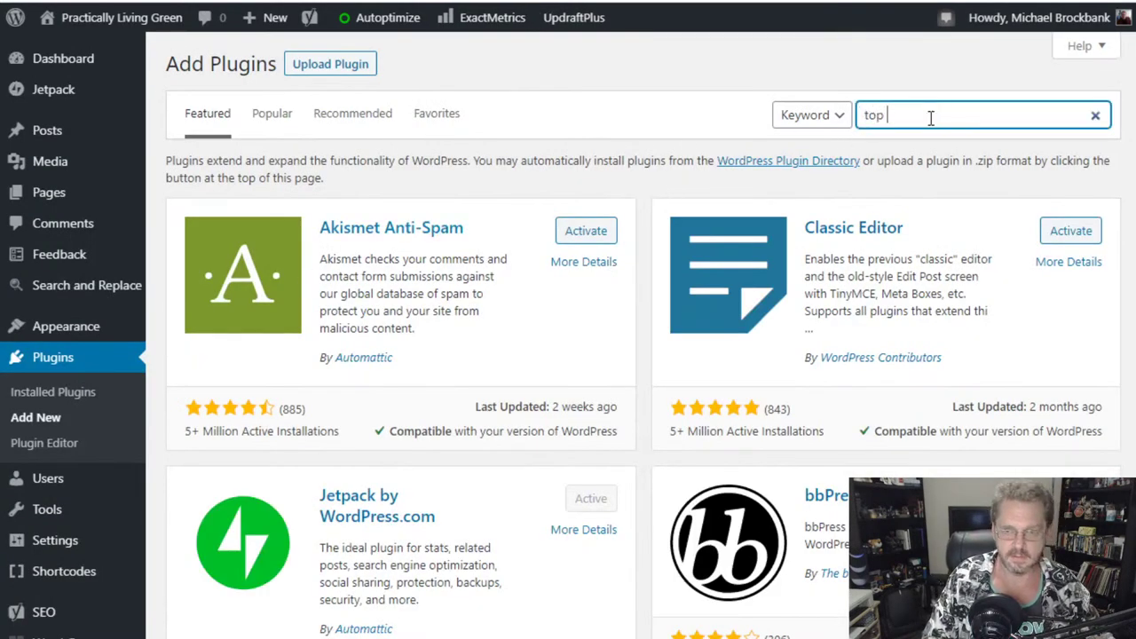
pyautogui.write('10')
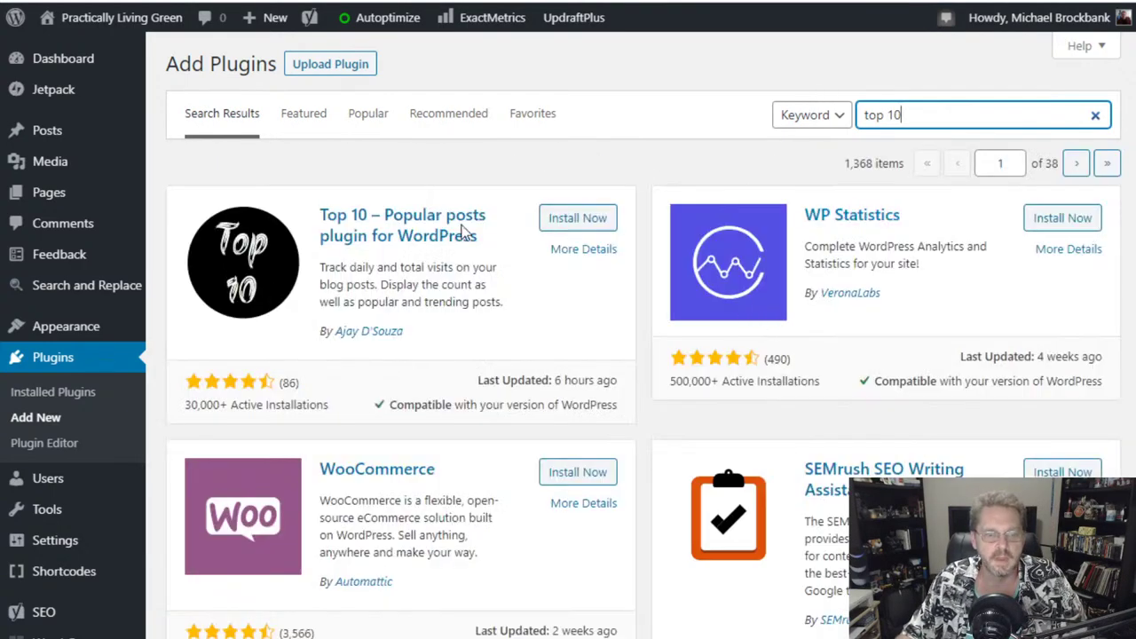
pyautogui.click(568, 227)
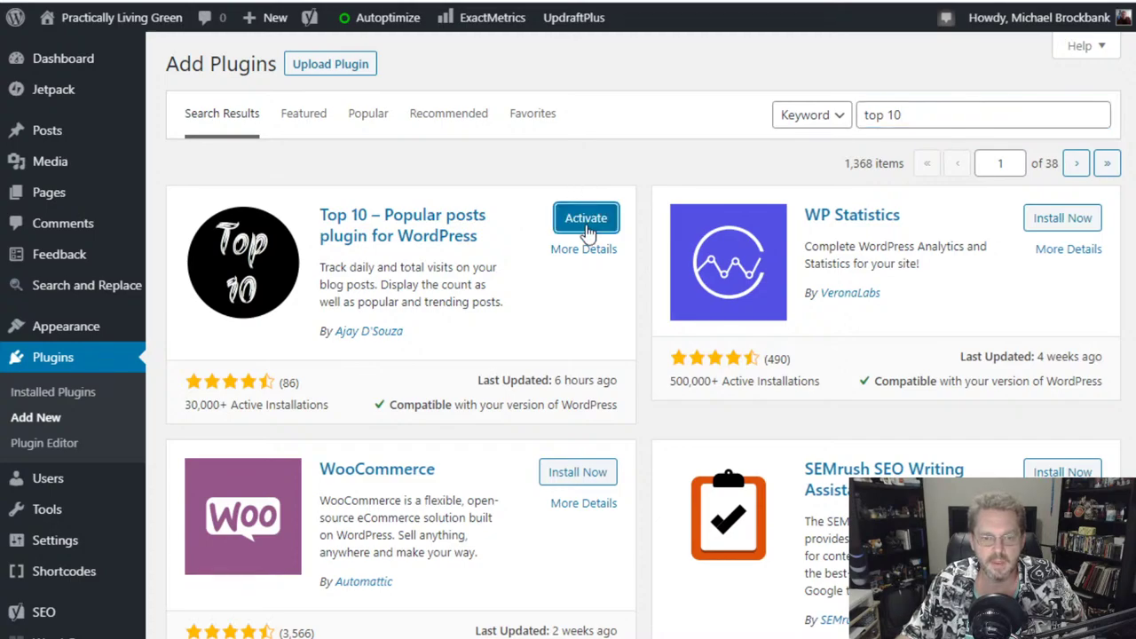
# - Activate the Top 10 – Popular posts plugin
pyautogui.click(586, 222)
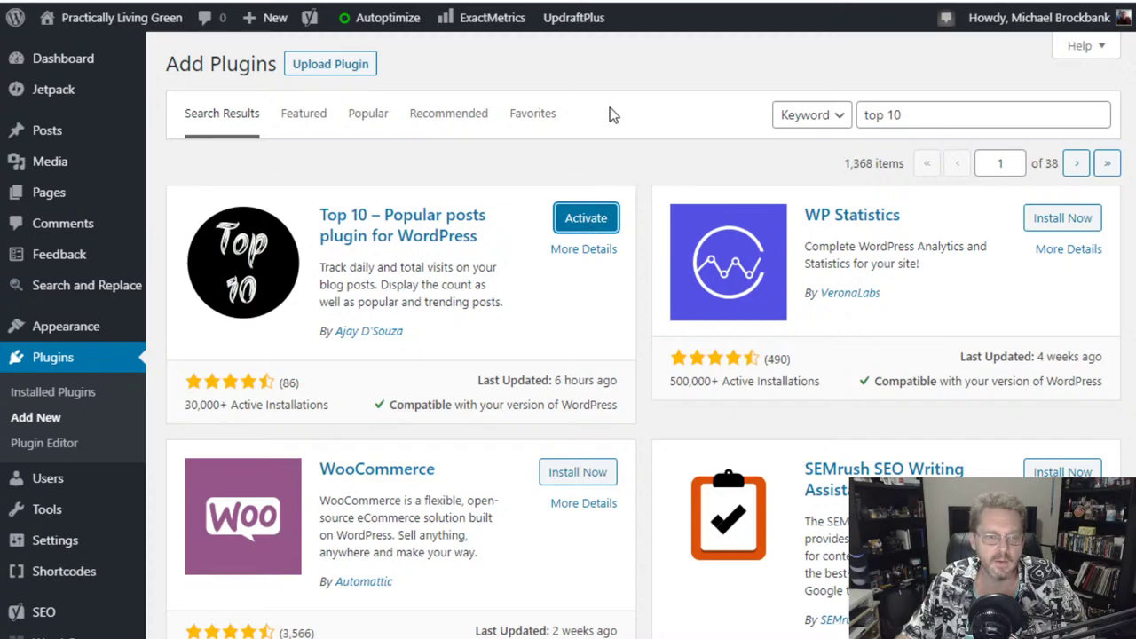
pyautogui.scroll(-3, 53, 359)
pyautogui.moveTo(85, 356)
pyautogui.moveTo(47, 529)
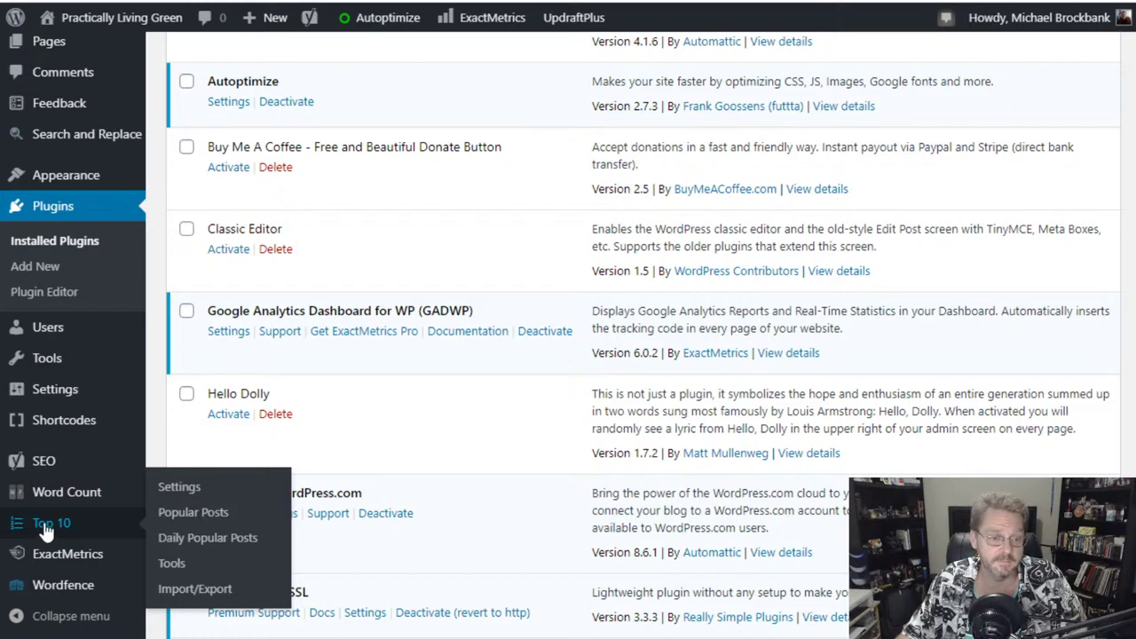
# - Go to Top 10 Settings and review the 3600-second cache time and 1-day default period
pyautogui.click(46, 529)
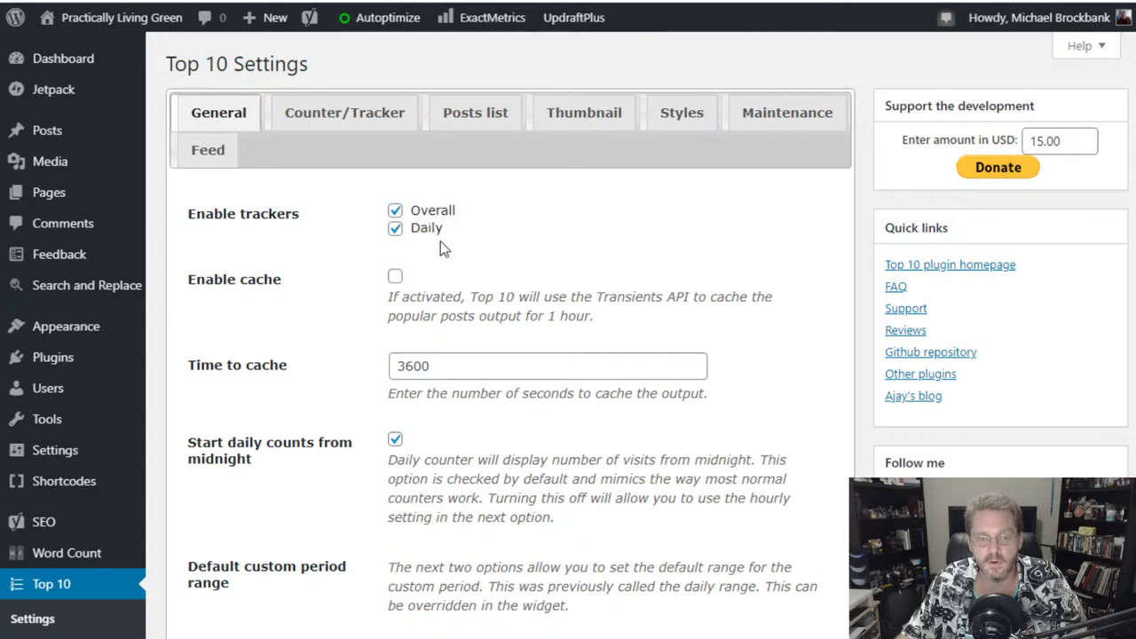
pyautogui.scroll(-2, 520, 374)
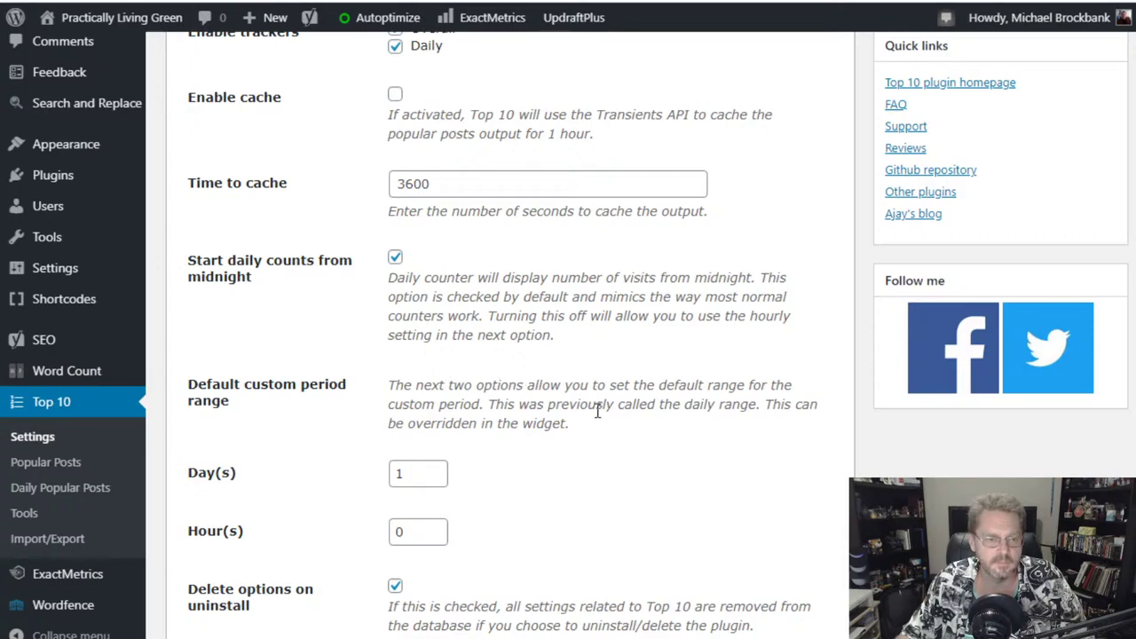
pyautogui.scroll(-1, 582, 371)
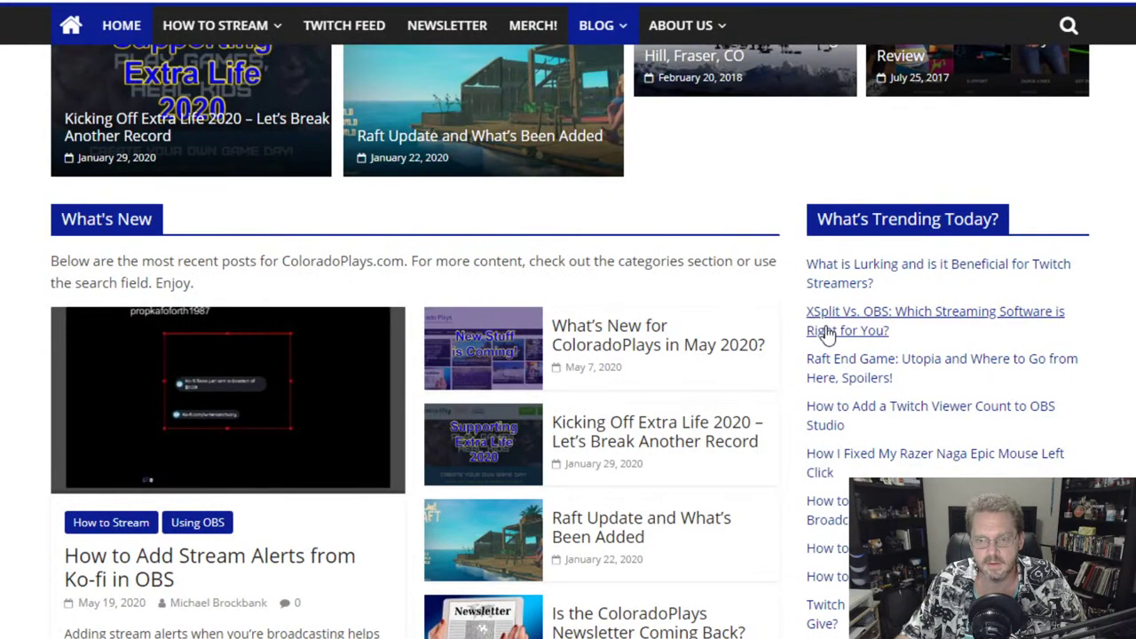
pyautogui.scroll(-1, 824, 331)
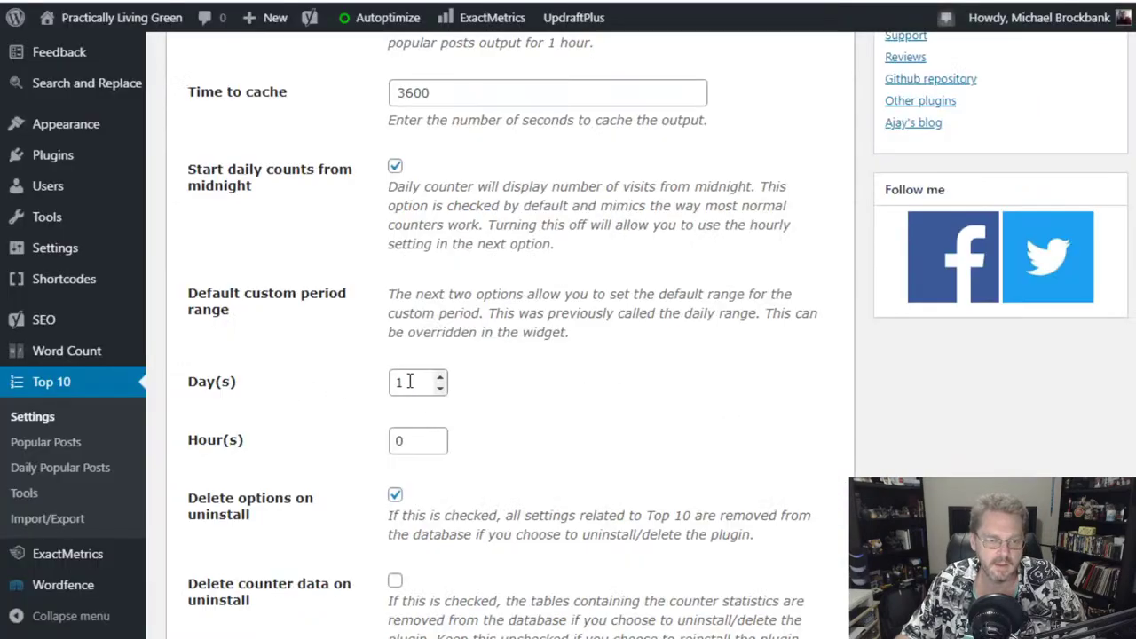
# - Enable Top 10's 'Delete counter data on uninstall' option and save the general settings
pyautogui.scroll(-3, 575, 422)
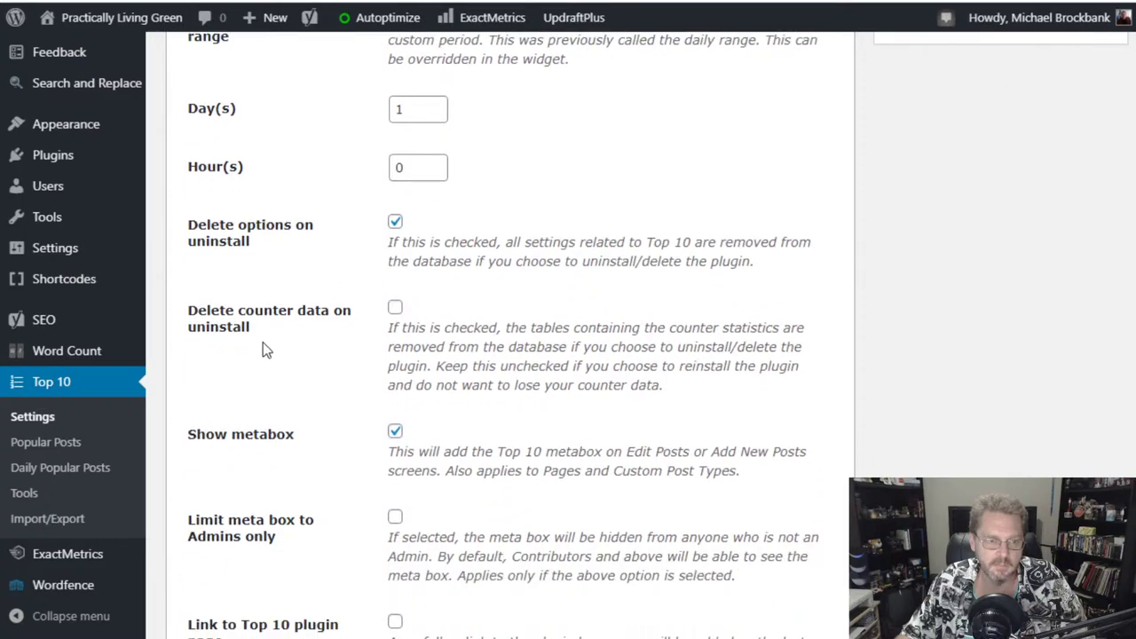
pyautogui.scroll(-2, 278, 373)
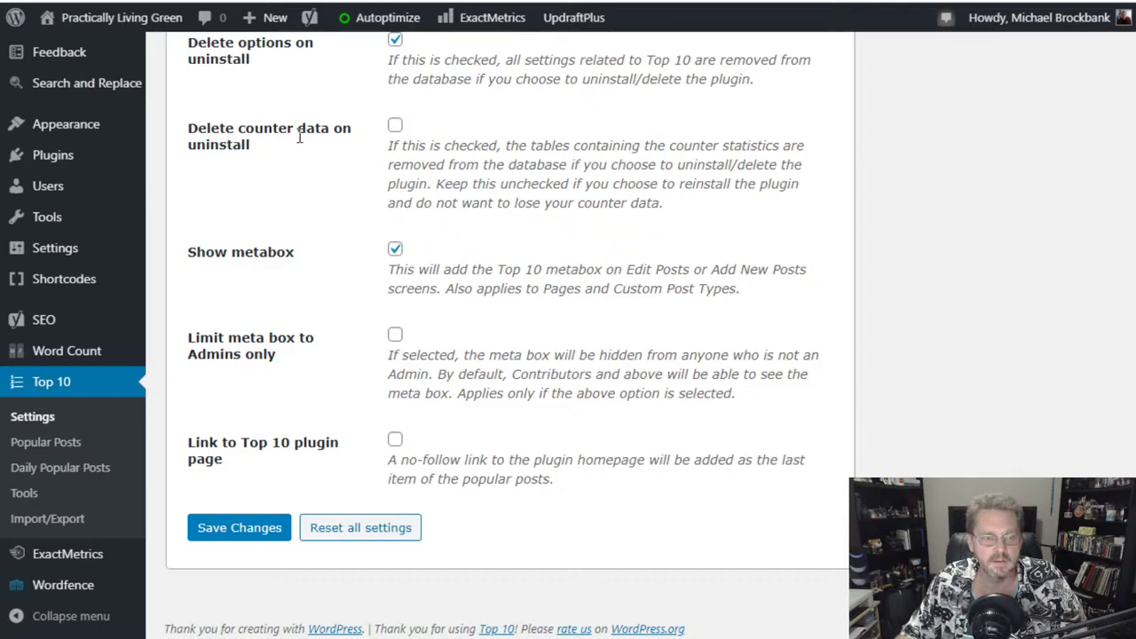
pyautogui.click(394, 127)
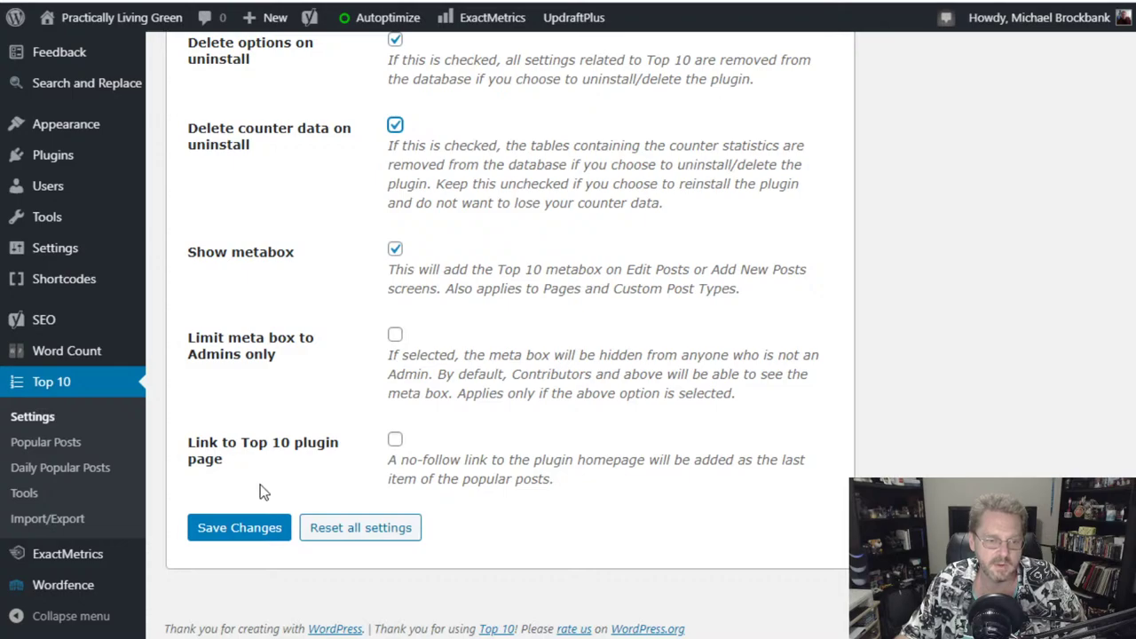
pyautogui.scroll(5, 632, 484)
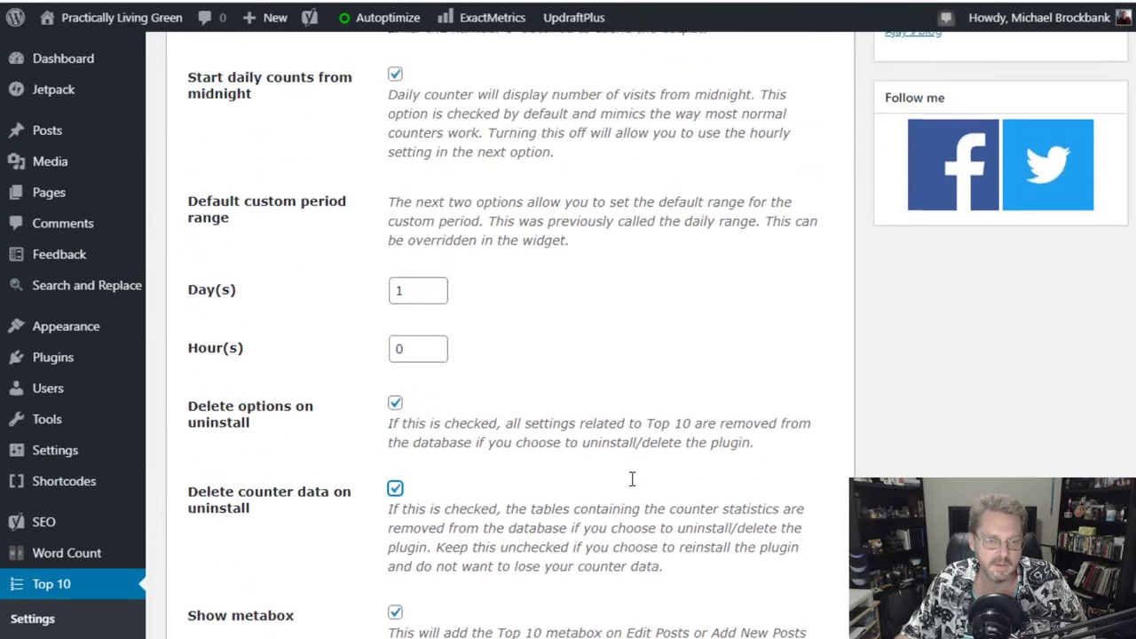
pyautogui.scroll(3, 632, 484)
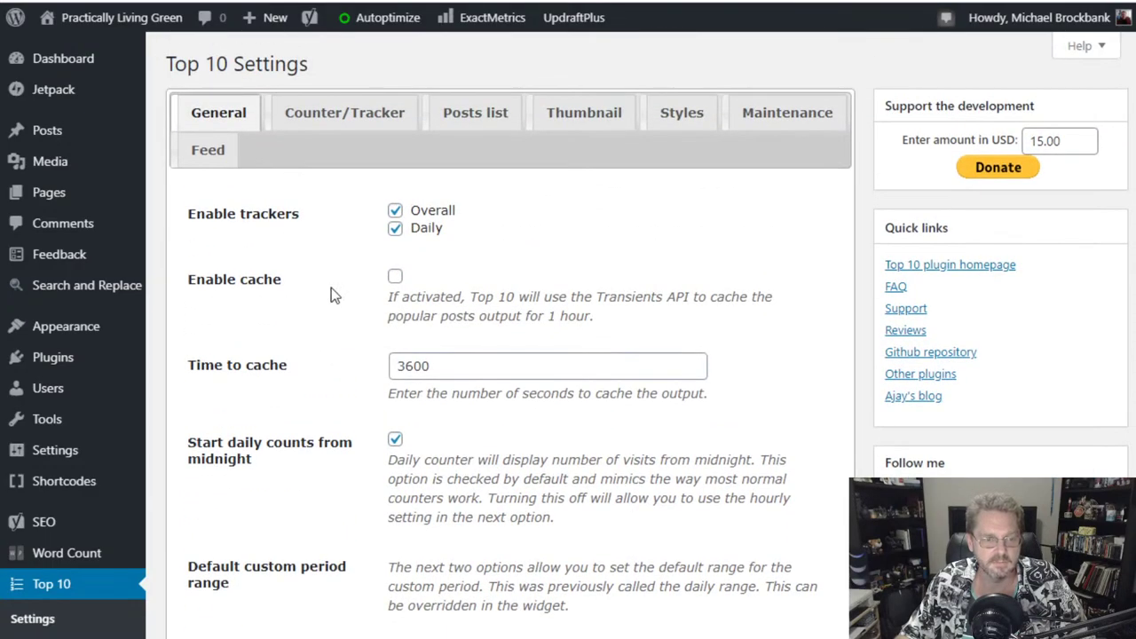
pyautogui.scroll(-7, 568, 492)
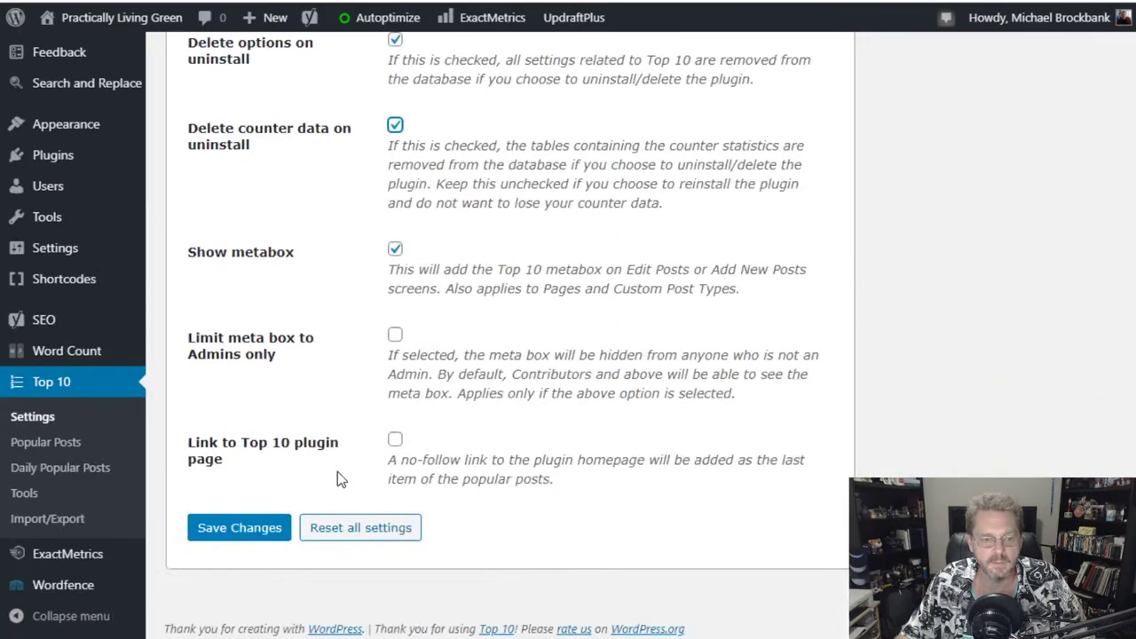
pyautogui.click(263, 535)
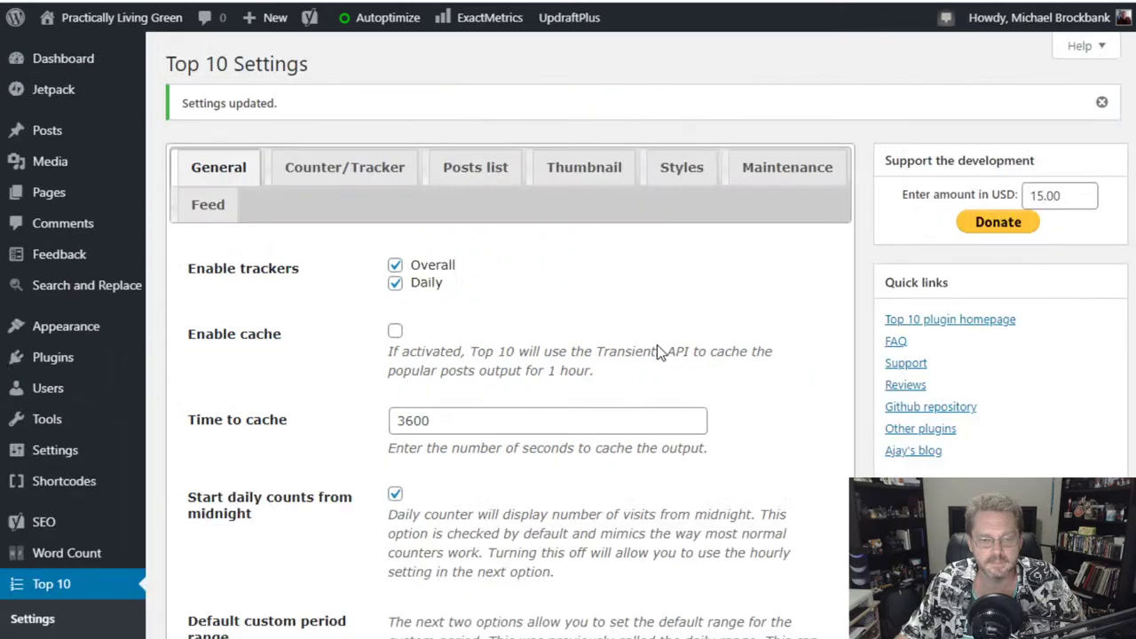
# - Switch to the Counter/Tracker tab and review its tracking and debug options
pyautogui.click(345, 167)
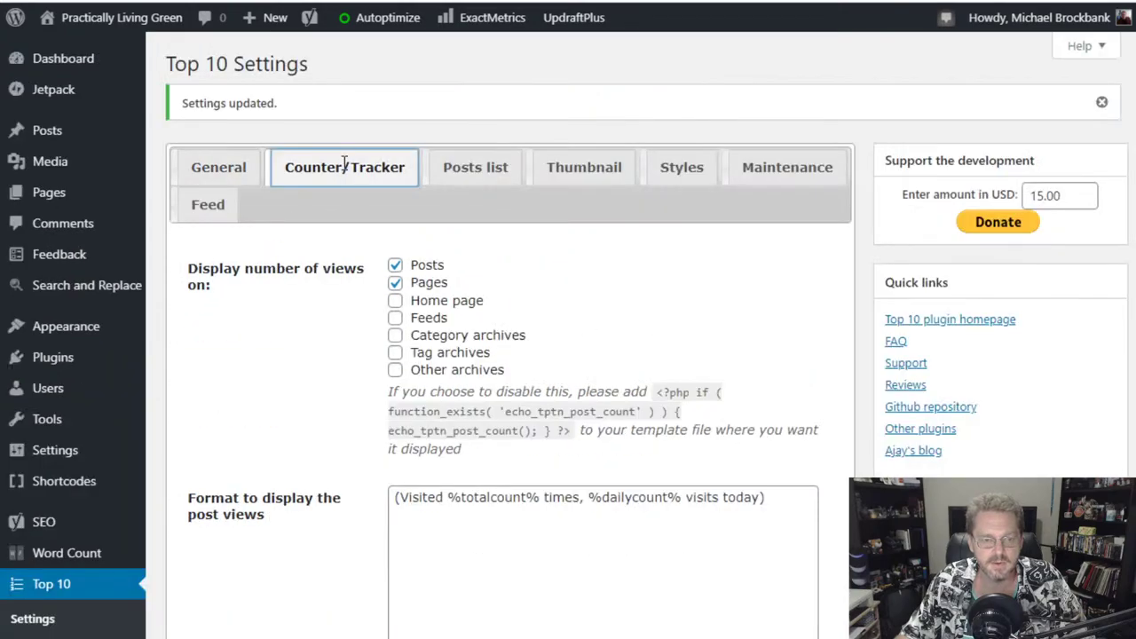
pyautogui.scroll(-1, 665, 340)
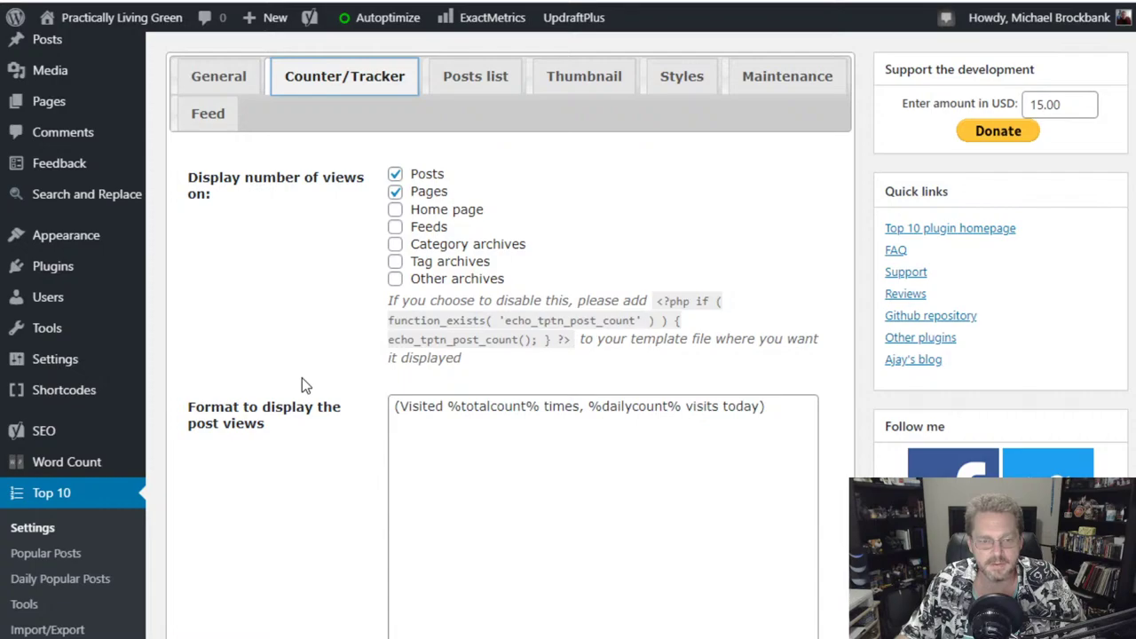
pyautogui.scroll(-4, 302, 380)
pyautogui.scroll(-2, 302, 379)
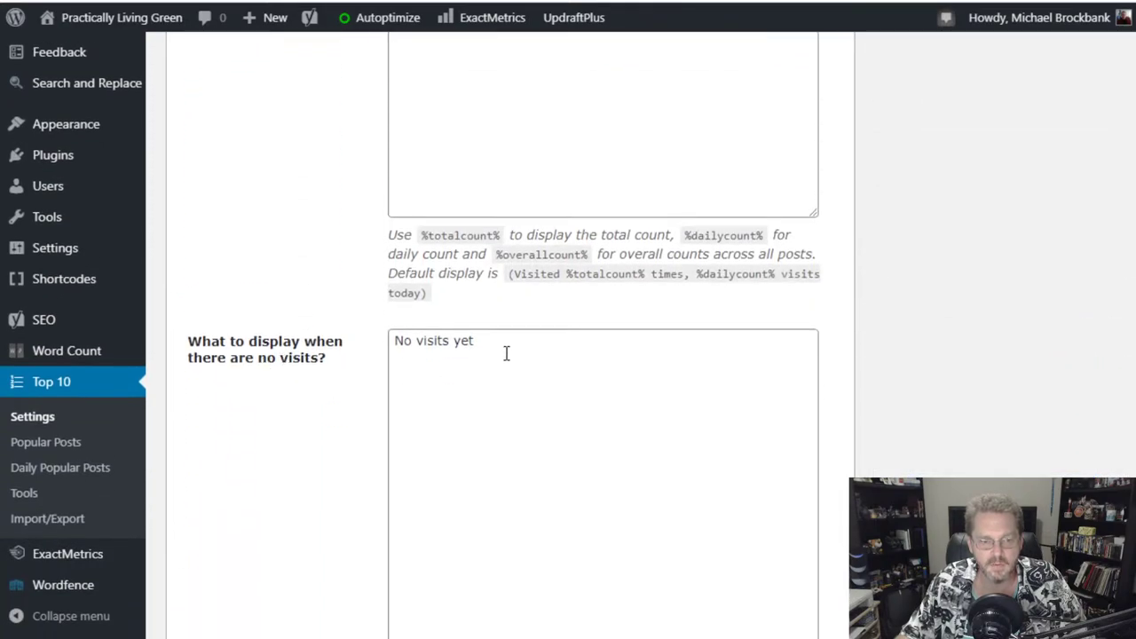
pyautogui.scroll(3, 340, 404)
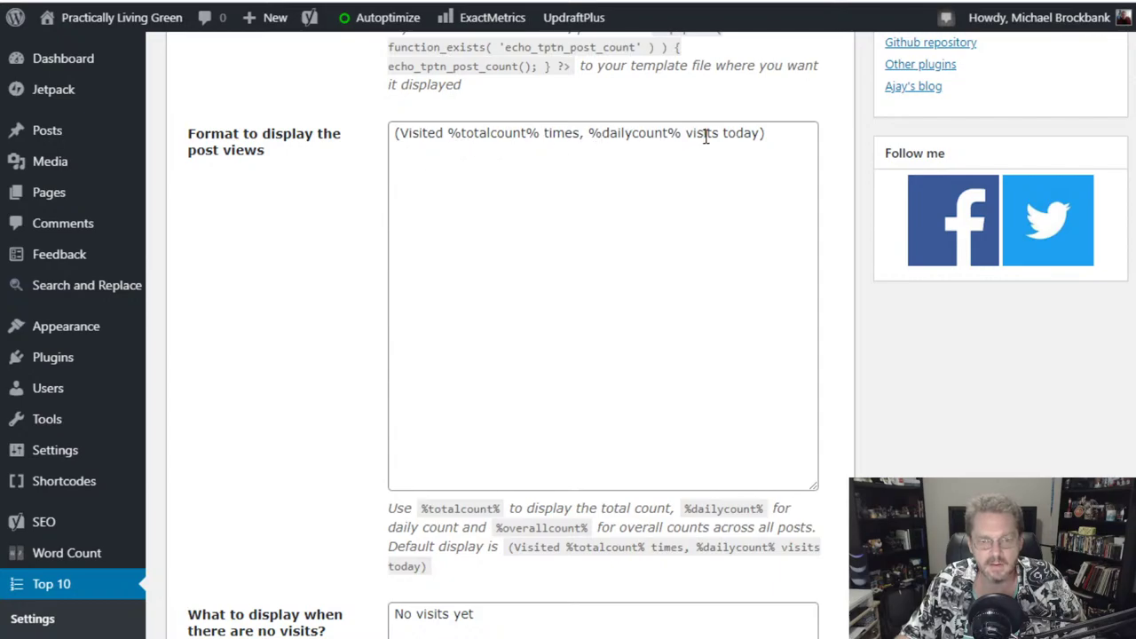
pyautogui.scroll(-8, 287, 312)
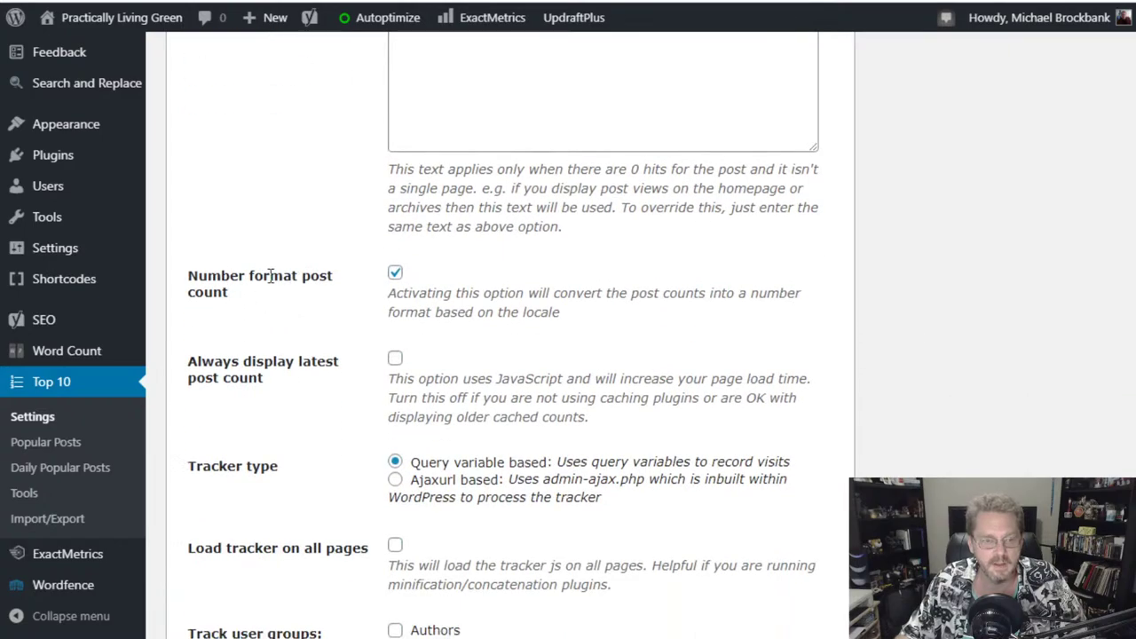
pyautogui.scroll(-2, 286, 329)
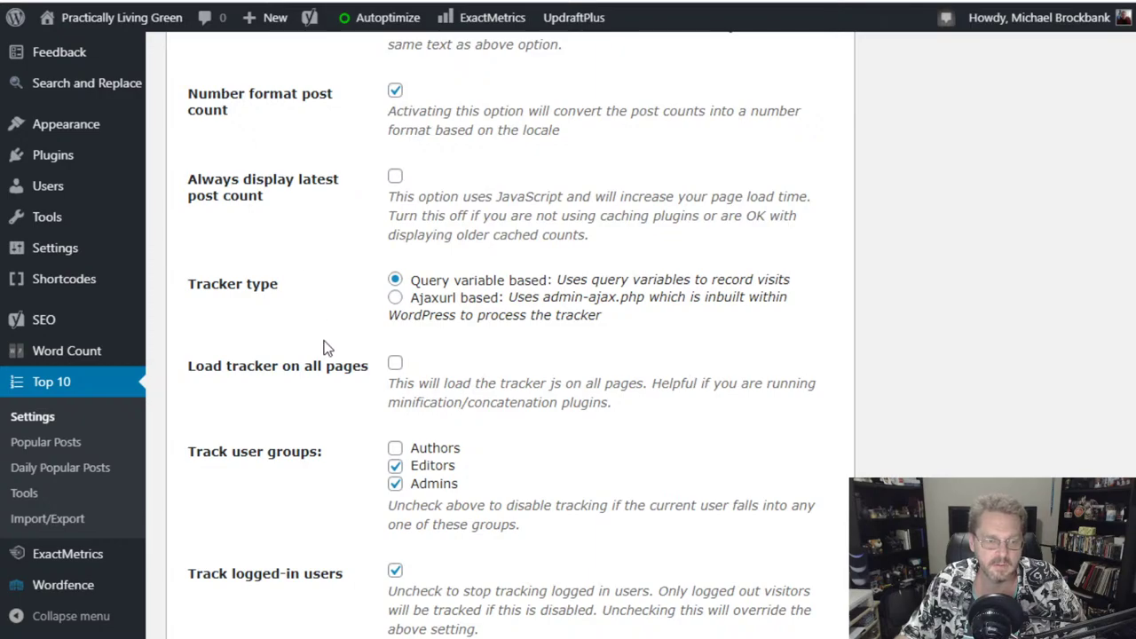
pyautogui.scroll(-1, 319, 346)
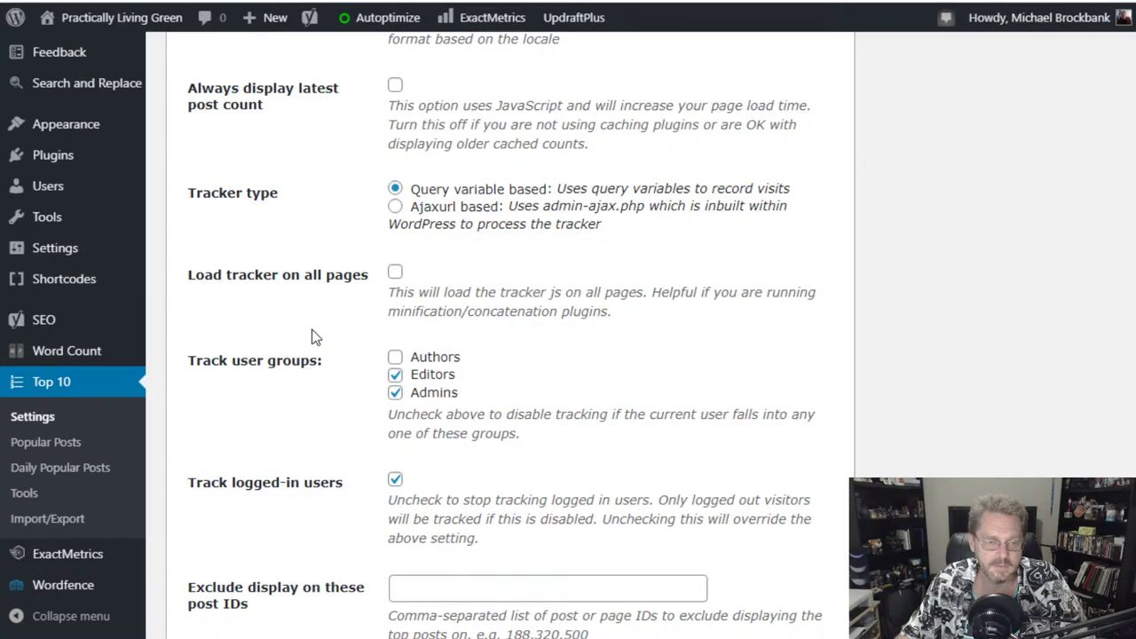
pyautogui.scroll(-4, 312, 336)
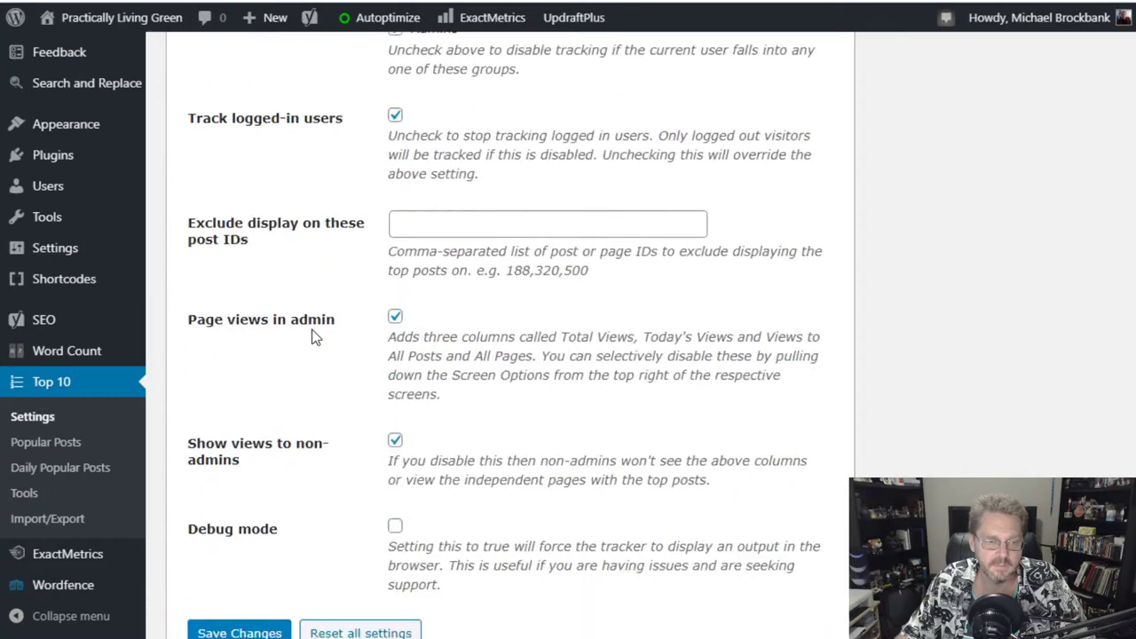
pyautogui.scroll(2, 312, 336)
pyautogui.scroll(-3, 311, 336)
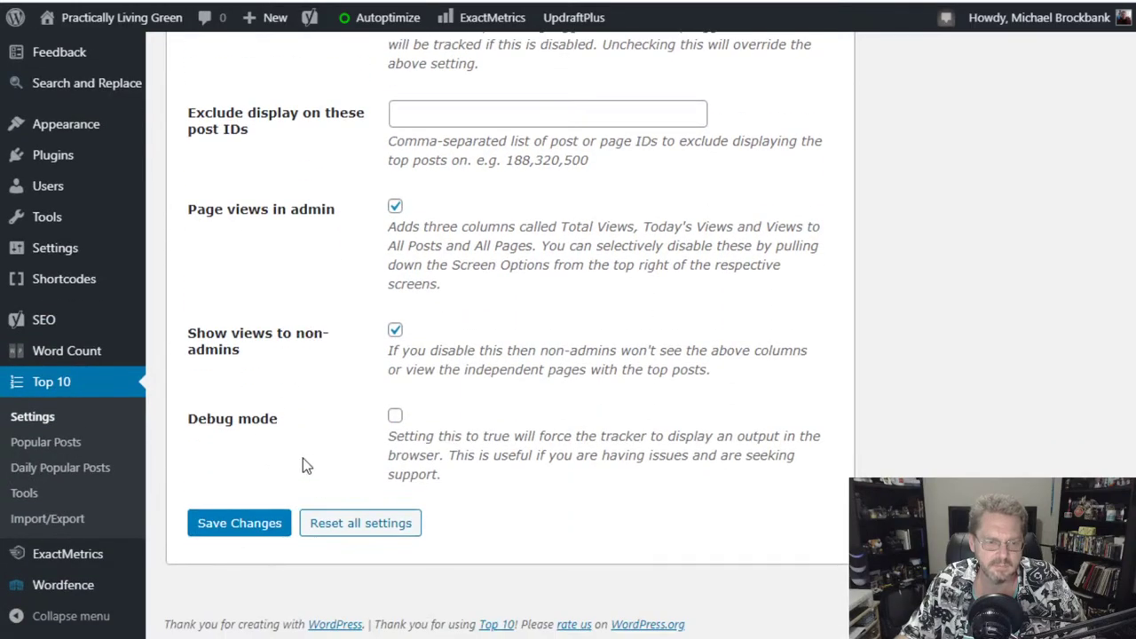
pyautogui.scroll(9, 304, 462)
pyautogui.scroll(11, 302, 458)
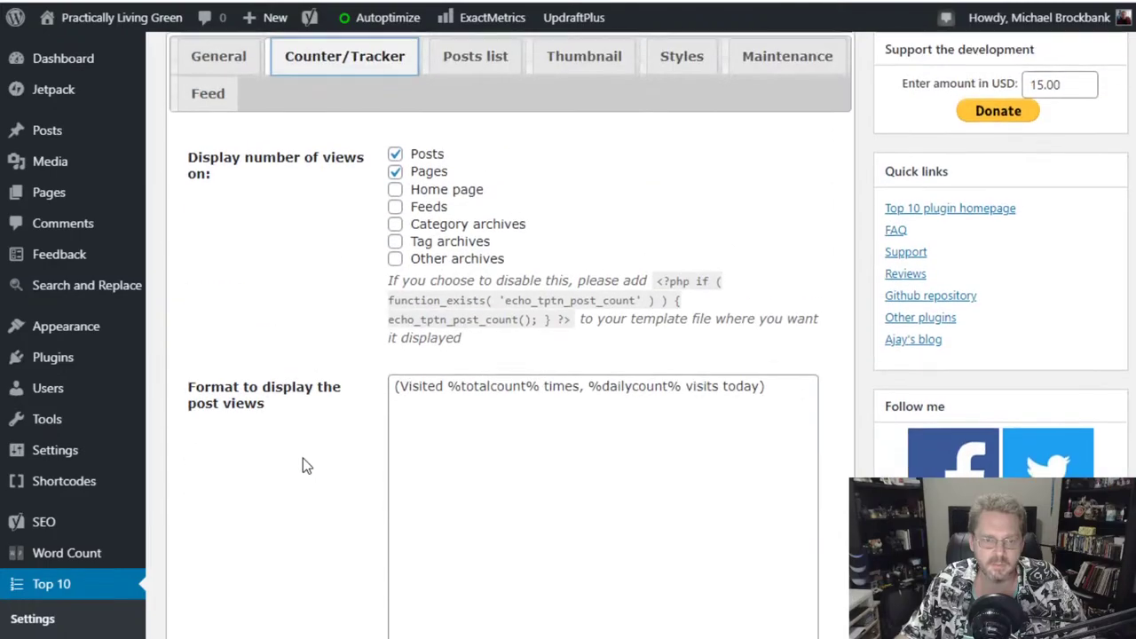
pyautogui.scroll(-4, 302, 458)
pyautogui.scroll(-10, 303, 458)
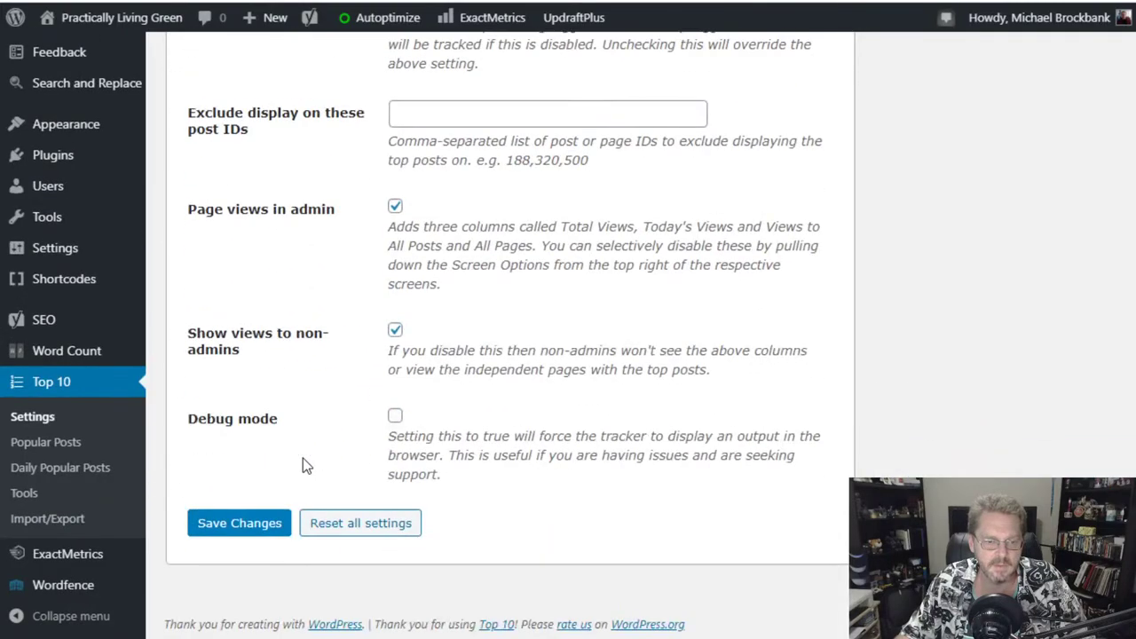
# - Save the Counter/Tracker settings, then include pages in the Posts list options
pyautogui.click(238, 526)
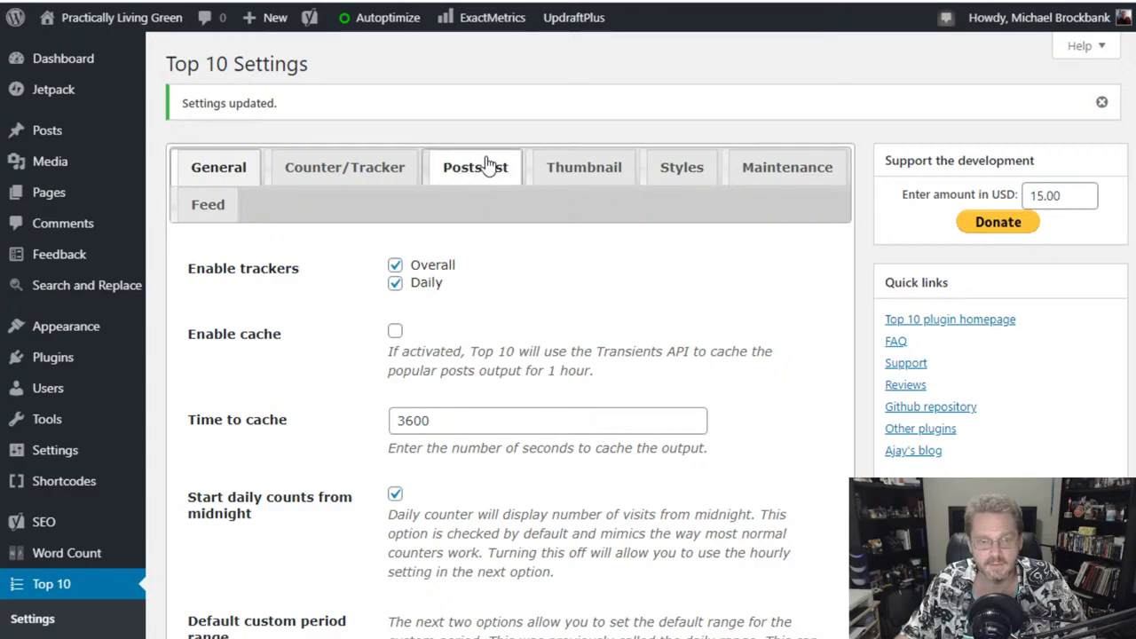
pyautogui.click(464, 170)
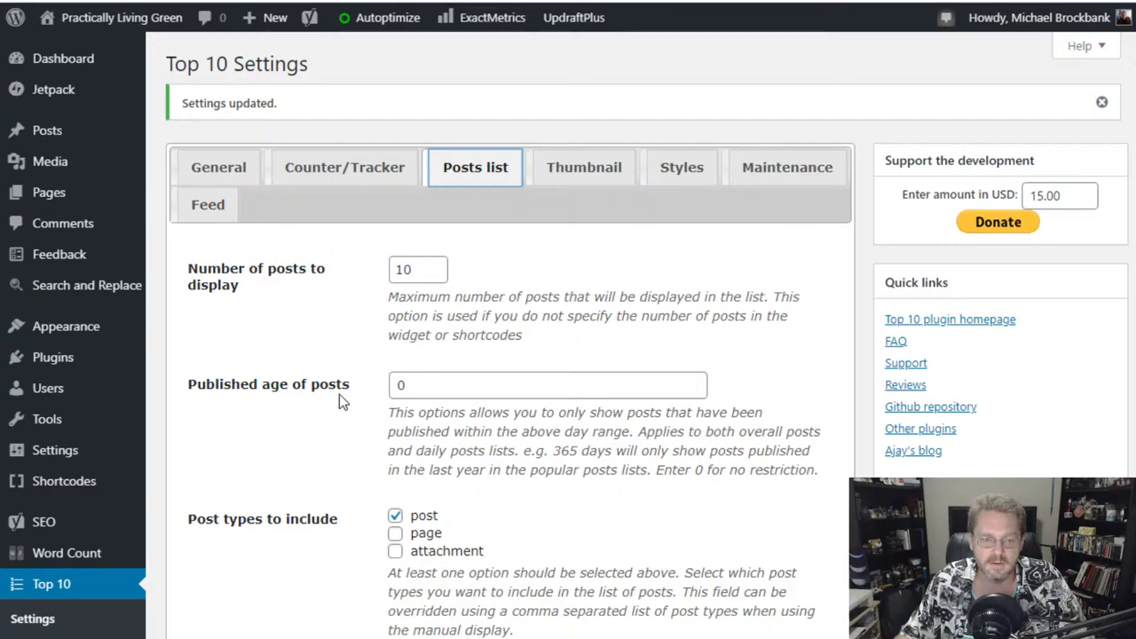
pyautogui.scroll(-2, 317, 504)
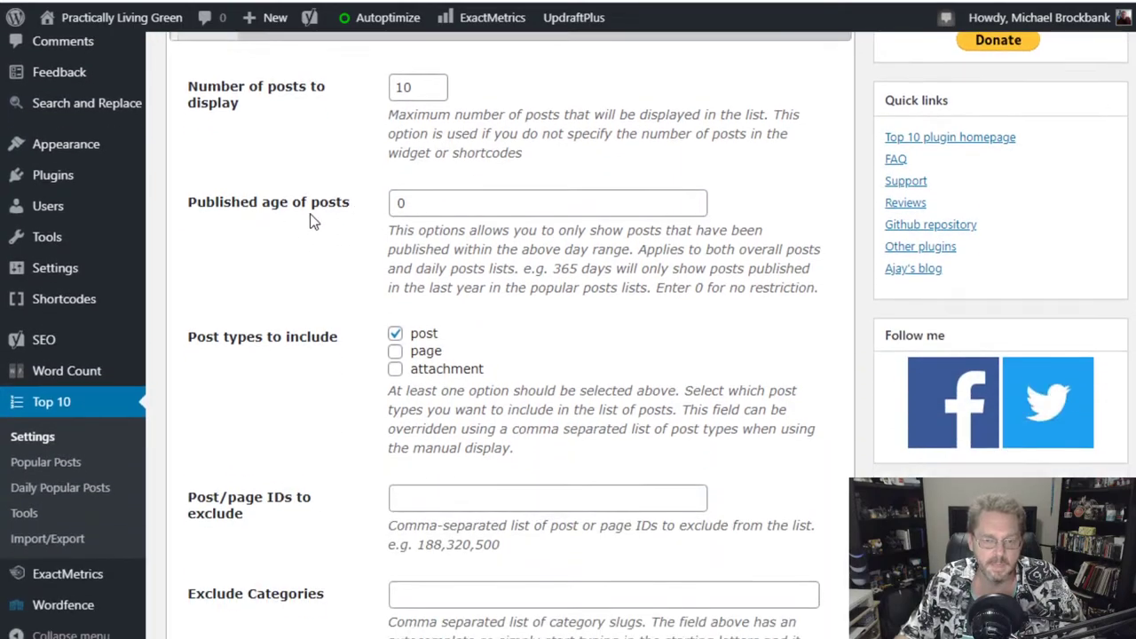
pyautogui.click(394, 356)
# - Review the output and HTML display fields (<ul> and <li>) and save the settings
pyautogui.scroll(-3, 254, 427)
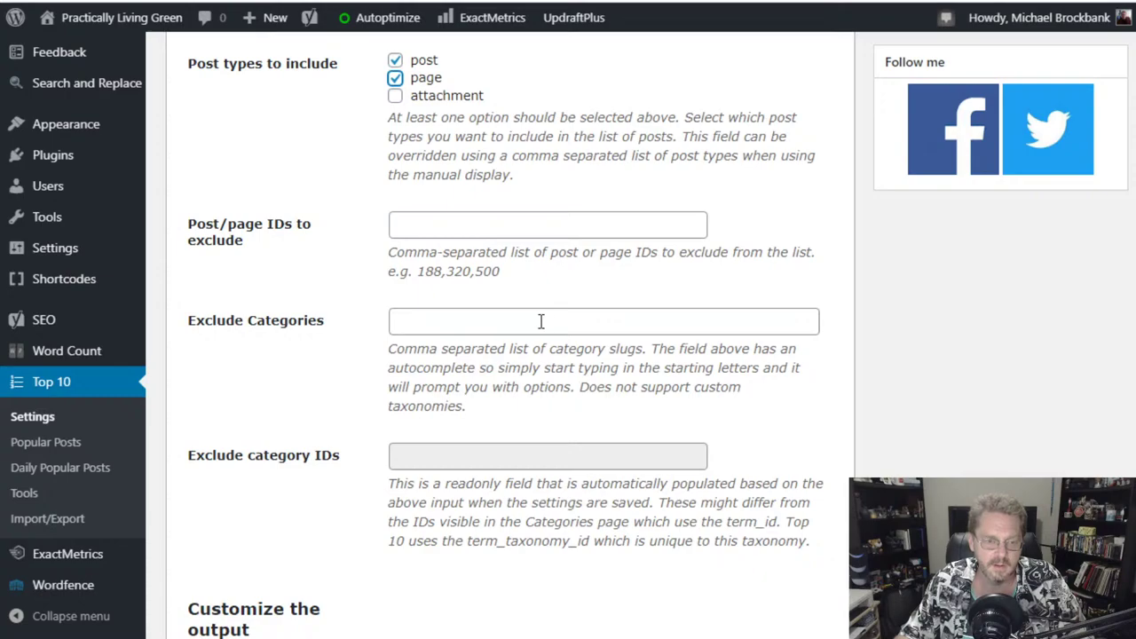
pyautogui.scroll(-2, 296, 418)
pyautogui.scroll(-1, 299, 418)
pyautogui.scroll(2, 401, 240)
pyautogui.scroll(2, 437, 242)
pyautogui.scroll(1, 437, 242)
pyautogui.scroll(-2, 438, 246)
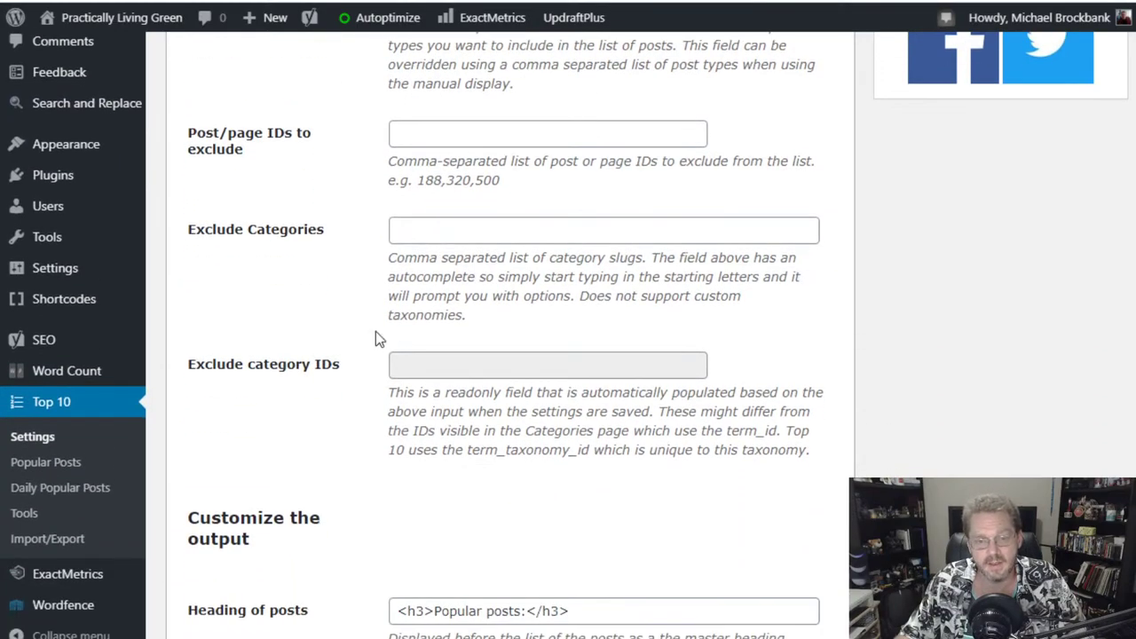
pyautogui.scroll(-4, 342, 418)
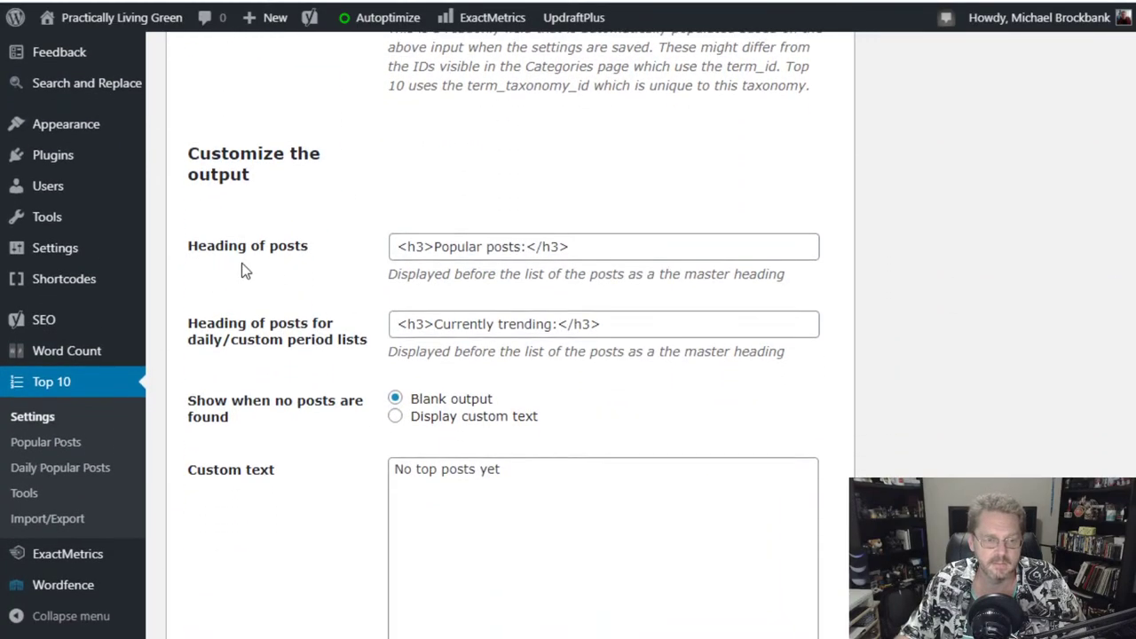
pyautogui.scroll(-1, 341, 335)
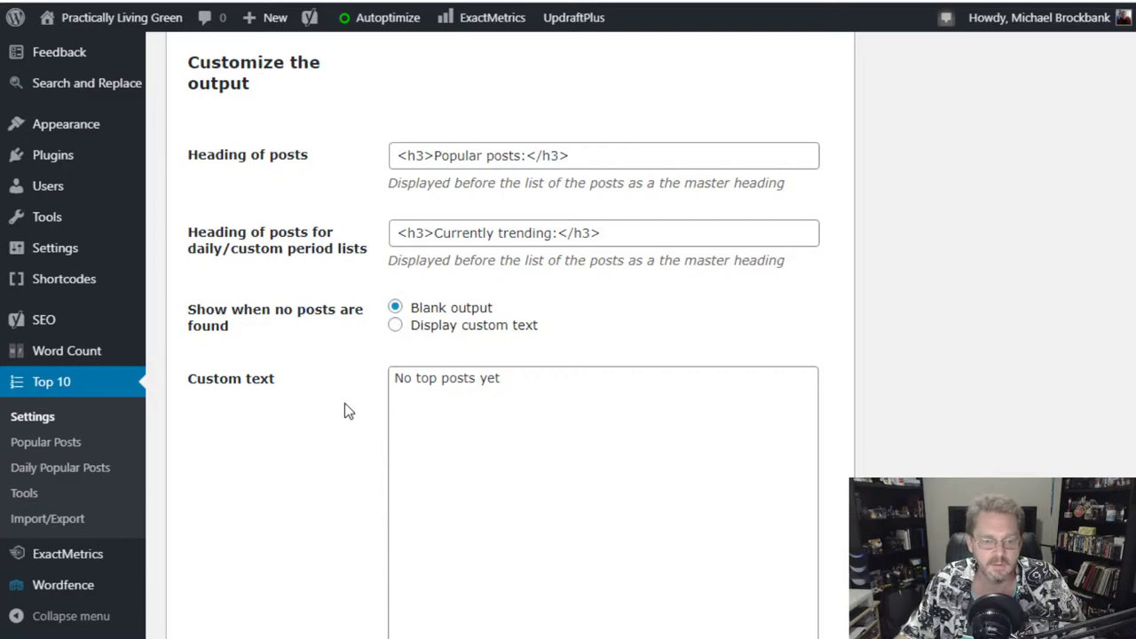
pyautogui.scroll(-3, 344, 403)
pyautogui.scroll(-4, 345, 406)
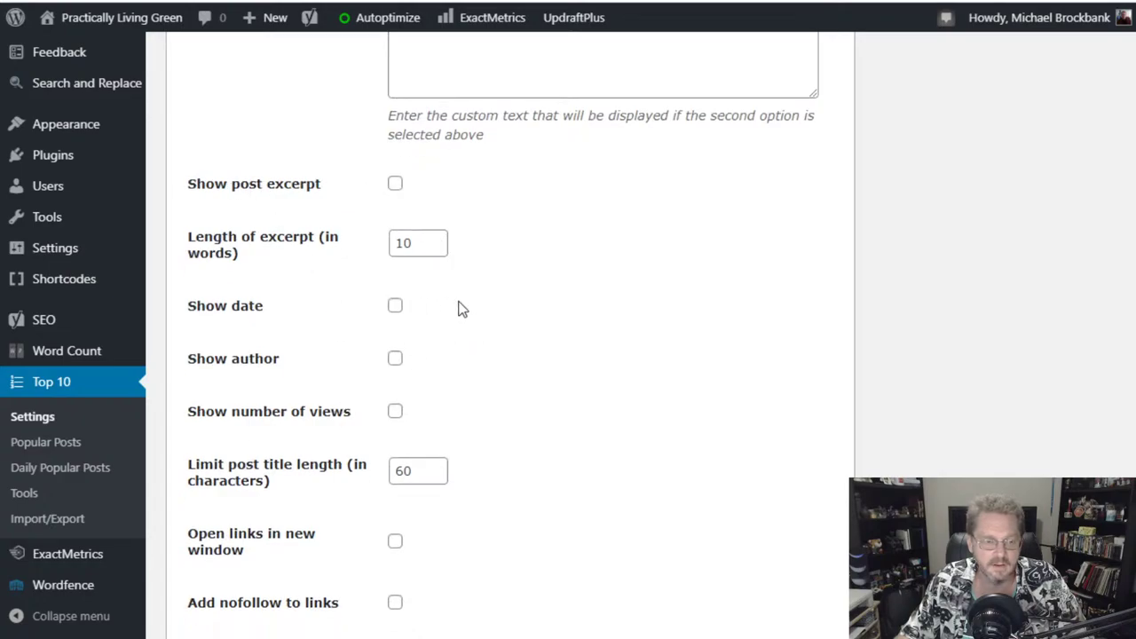
pyautogui.scroll(-1, 480, 433)
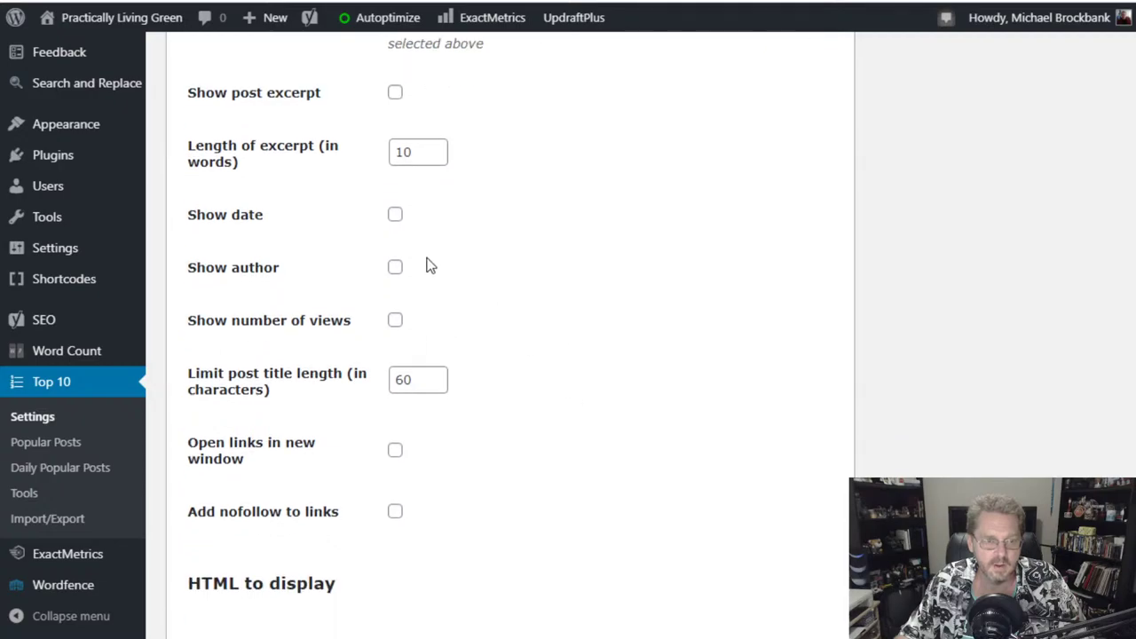
pyautogui.scroll(-3, 479, 393)
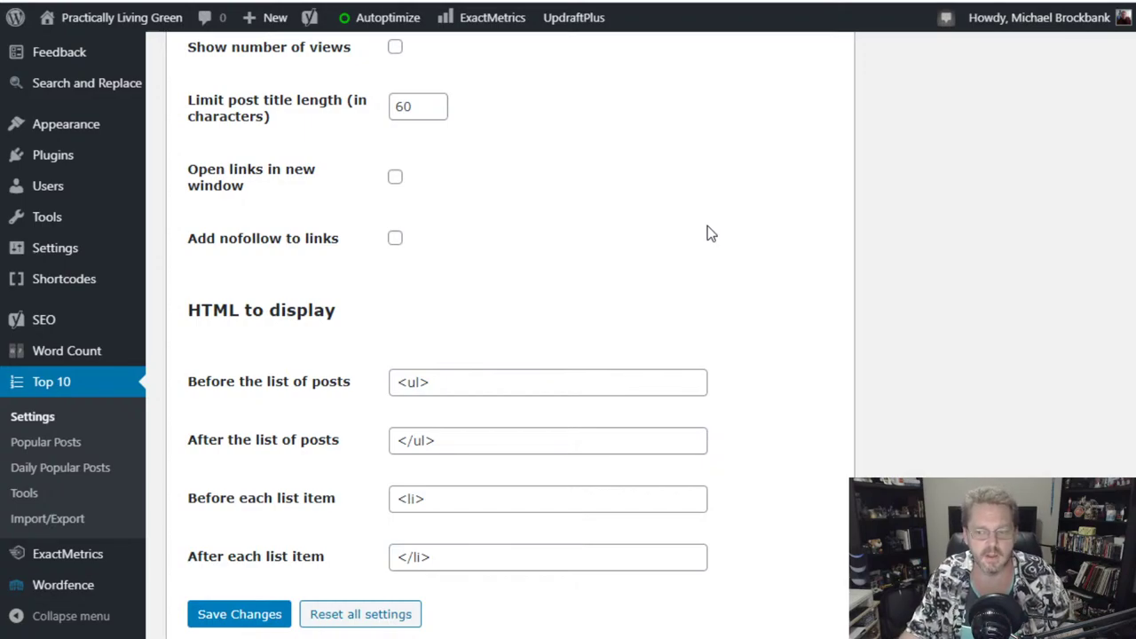
pyautogui.scroll(-1, 544, 205)
pyautogui.scroll(1, 544, 205)
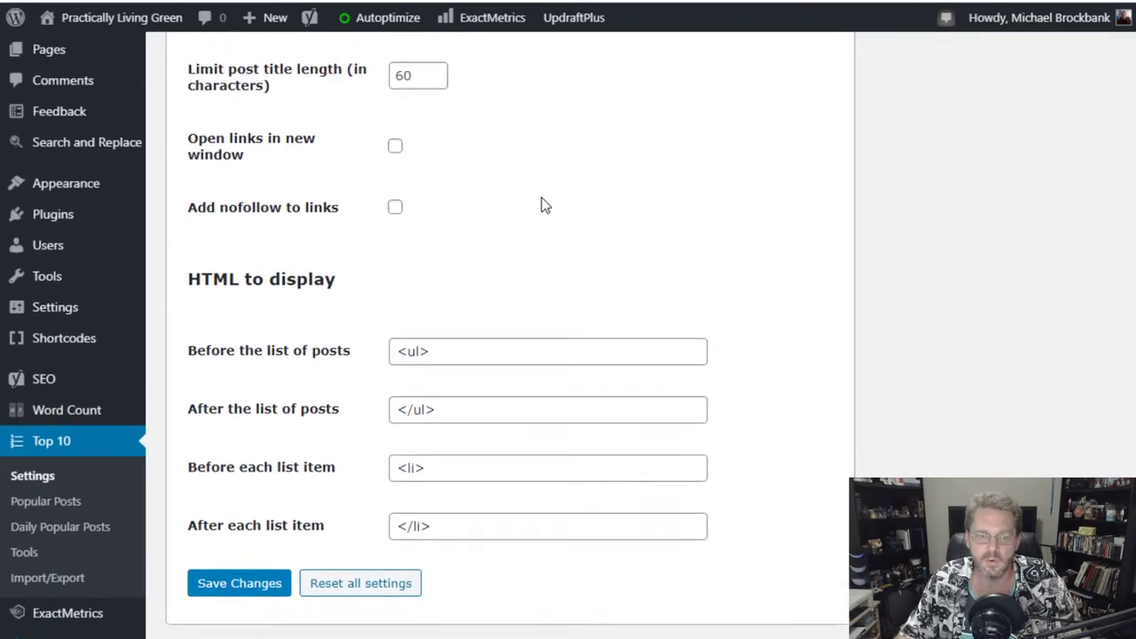
pyautogui.scroll(12, 541, 199)
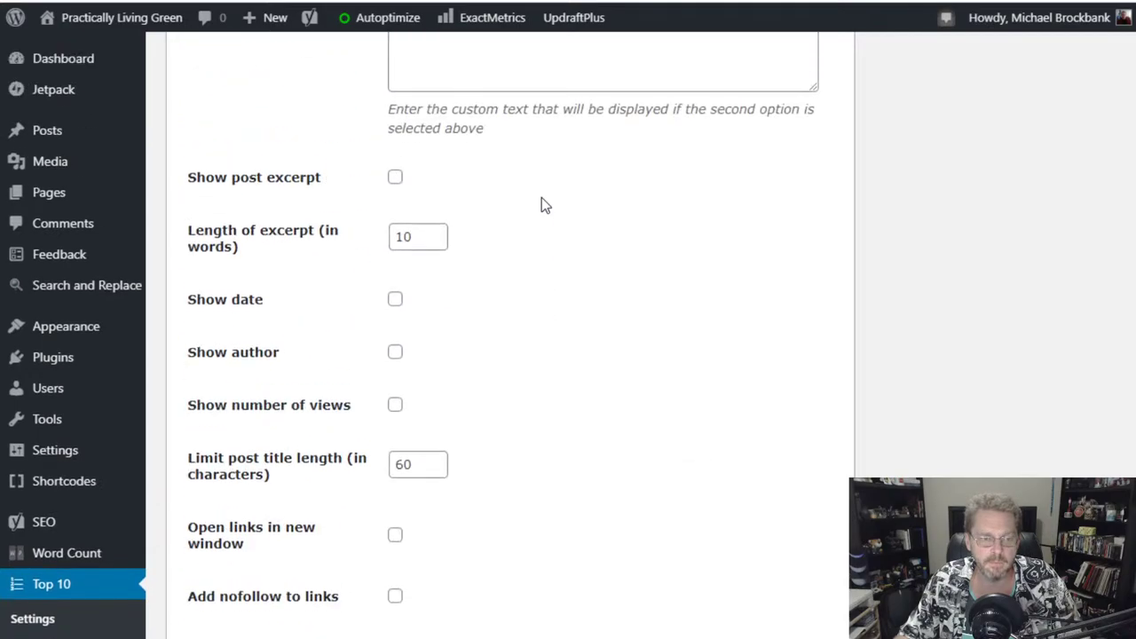
pyautogui.scroll(-9, 541, 198)
pyautogui.scroll(-4, 542, 197)
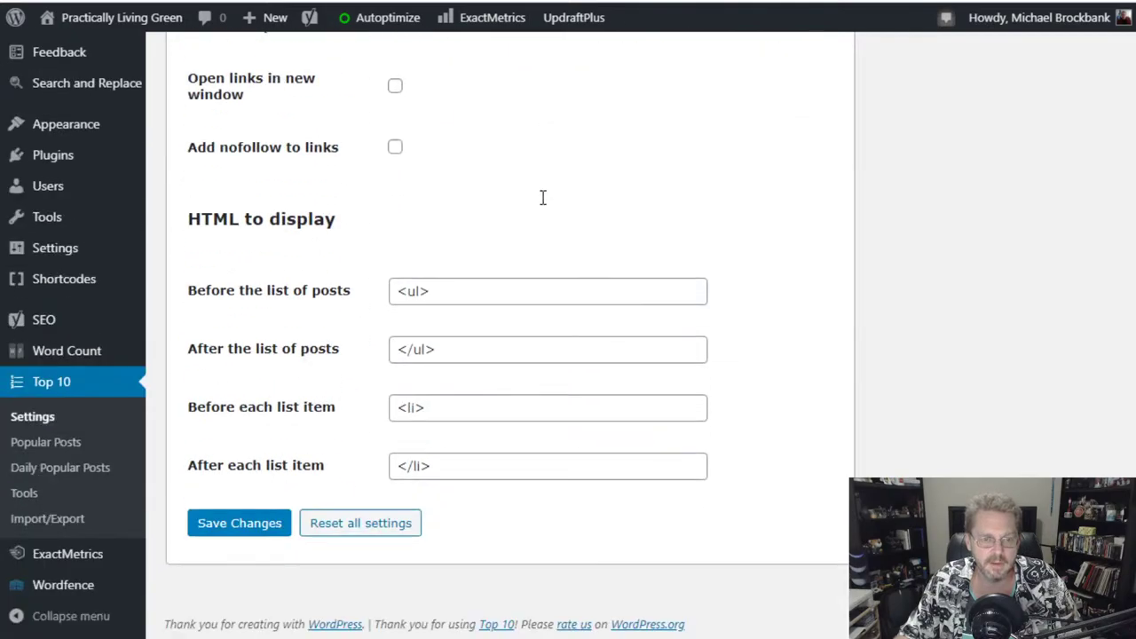
pyautogui.click(217, 526)
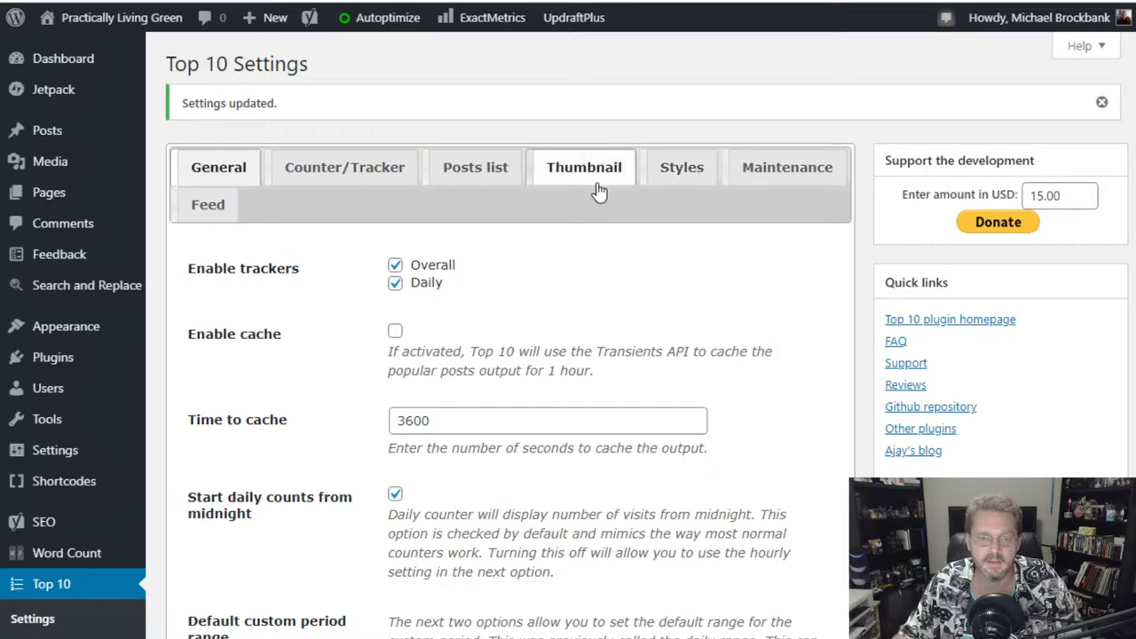
# - Open Top 10's Styles tab and check Popular posts style (No styles) and the empty Custom CSS
pyautogui.click(681, 182)
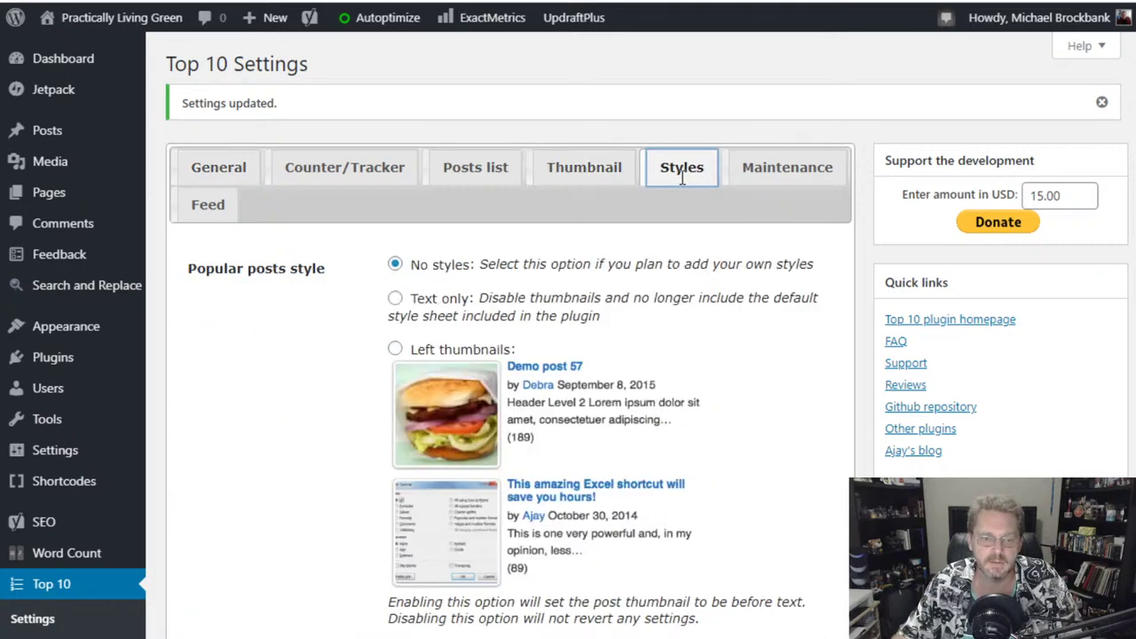
pyautogui.scroll(-2, 260, 399)
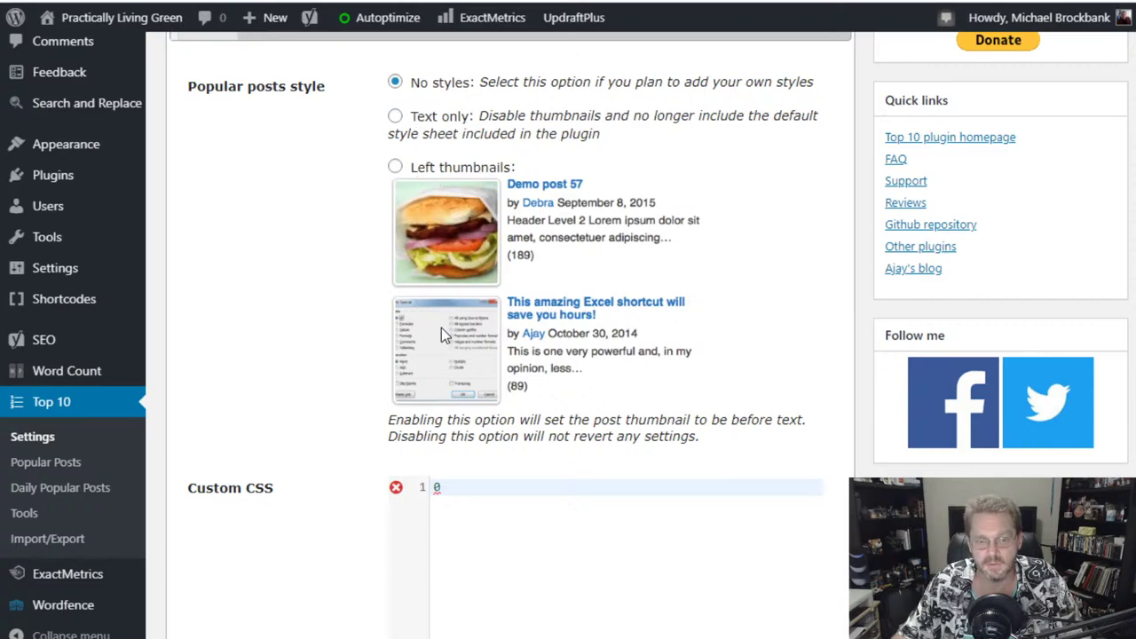
pyautogui.scroll(-1, 245, 327)
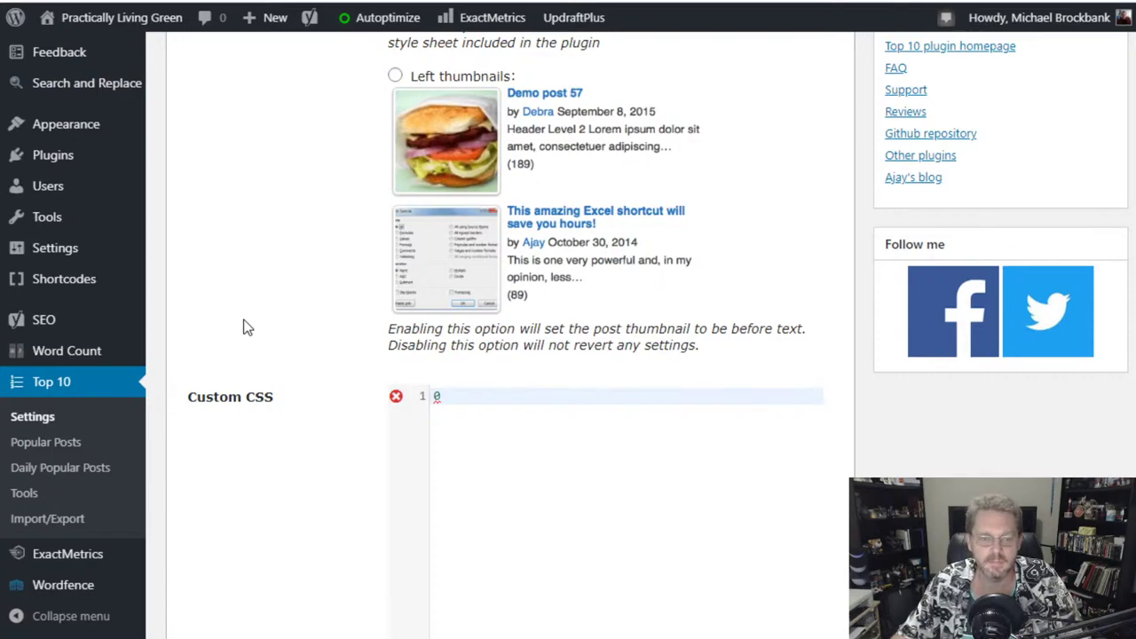
pyautogui.scroll(-2, 247, 327)
pyautogui.scroll(2, 247, 327)
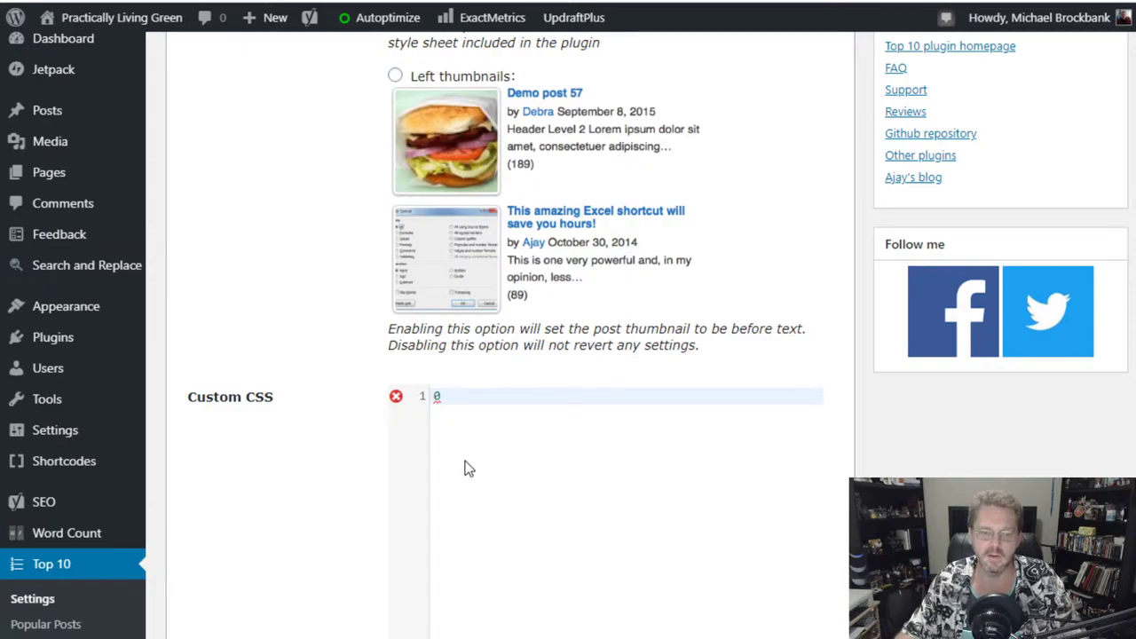
pyautogui.scroll(-2, 336, 394)
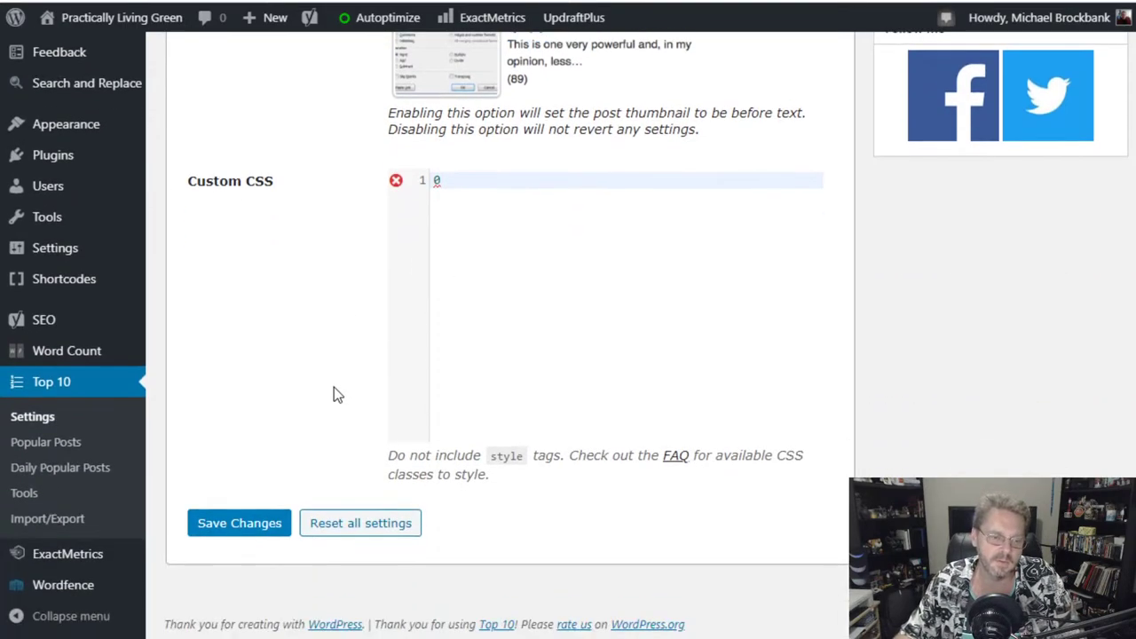
pyautogui.scroll(2, 332, 387)
pyautogui.scroll(-2, 331, 390)
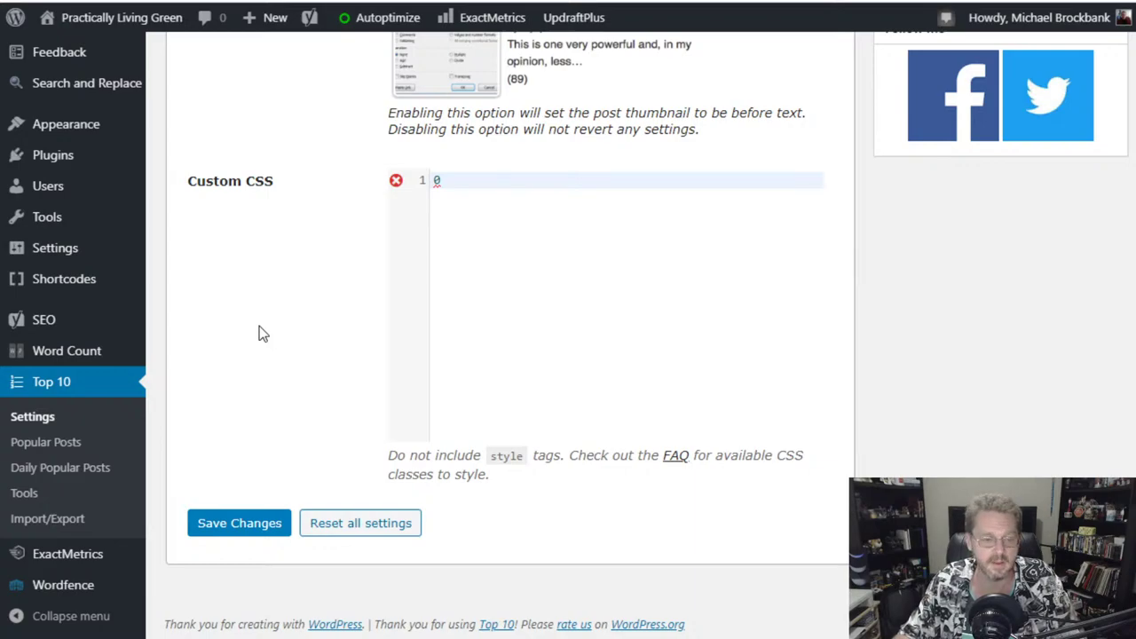
pyautogui.scroll(5, 259, 325)
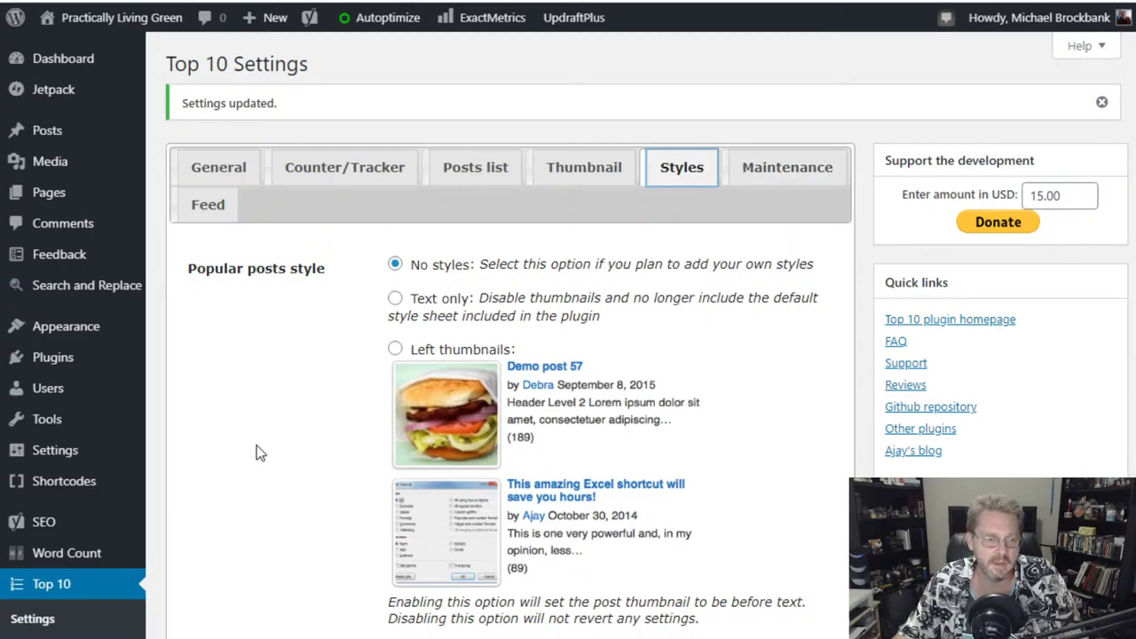
pyautogui.scroll(-3, 260, 453)
pyautogui.scroll(3, 260, 453)
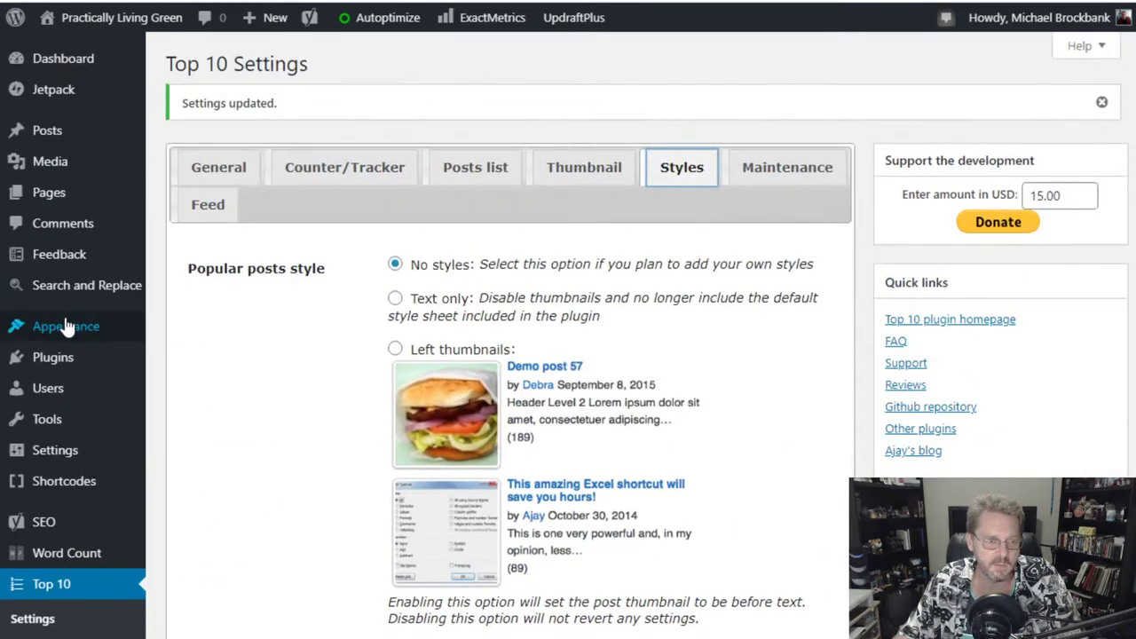
# - Go to Appearance > Widgets and open then close the Overall count sidebar chooser
pyautogui.moveTo(26, 328)
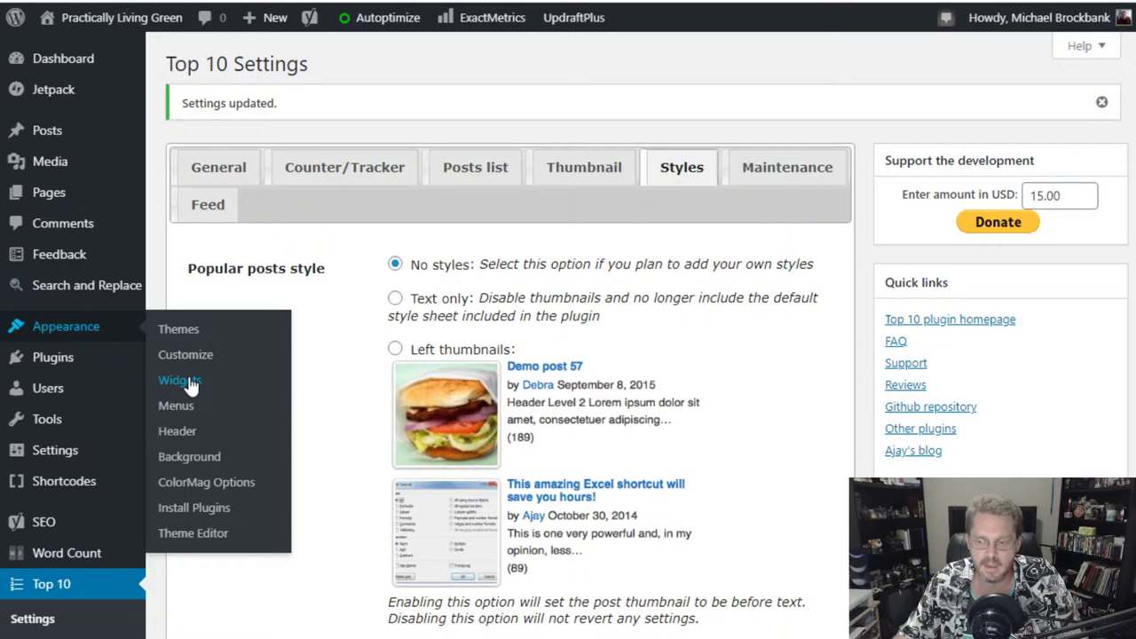
pyautogui.click(182, 381)
pyautogui.scroll(-1, 292, 495)
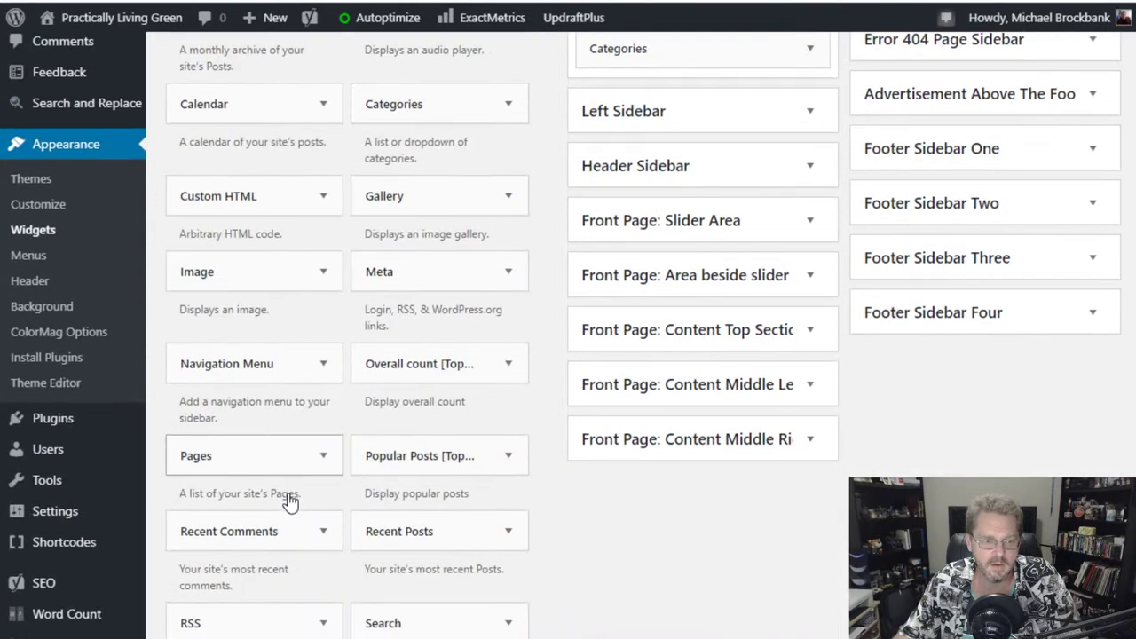
pyautogui.scroll(-4, 290, 497)
pyautogui.scroll(1, 290, 499)
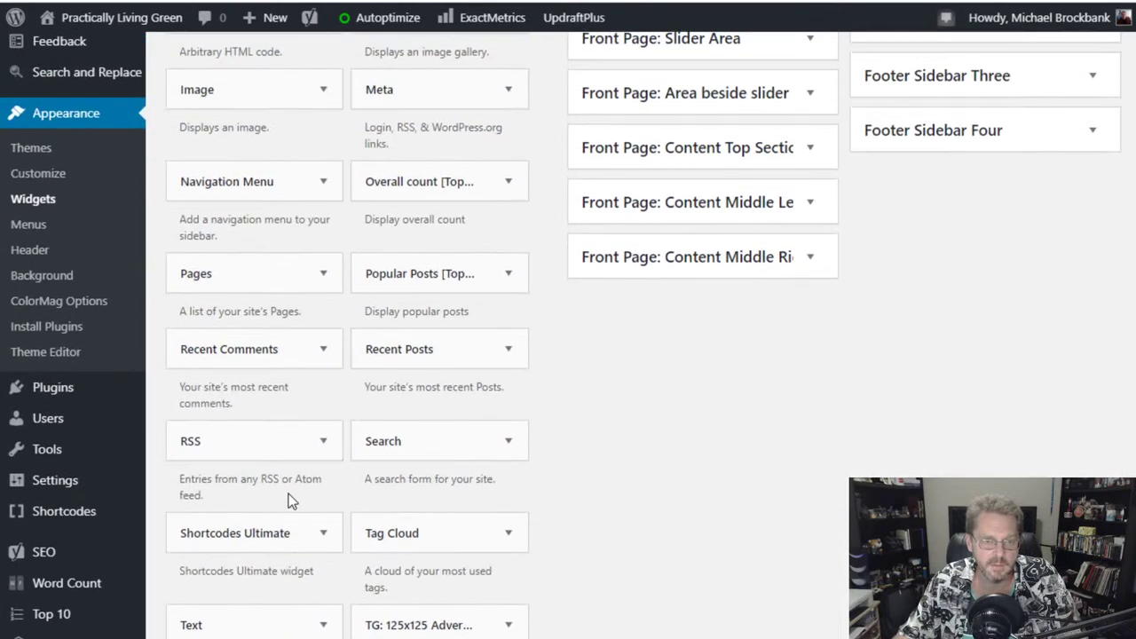
pyautogui.click(501, 183)
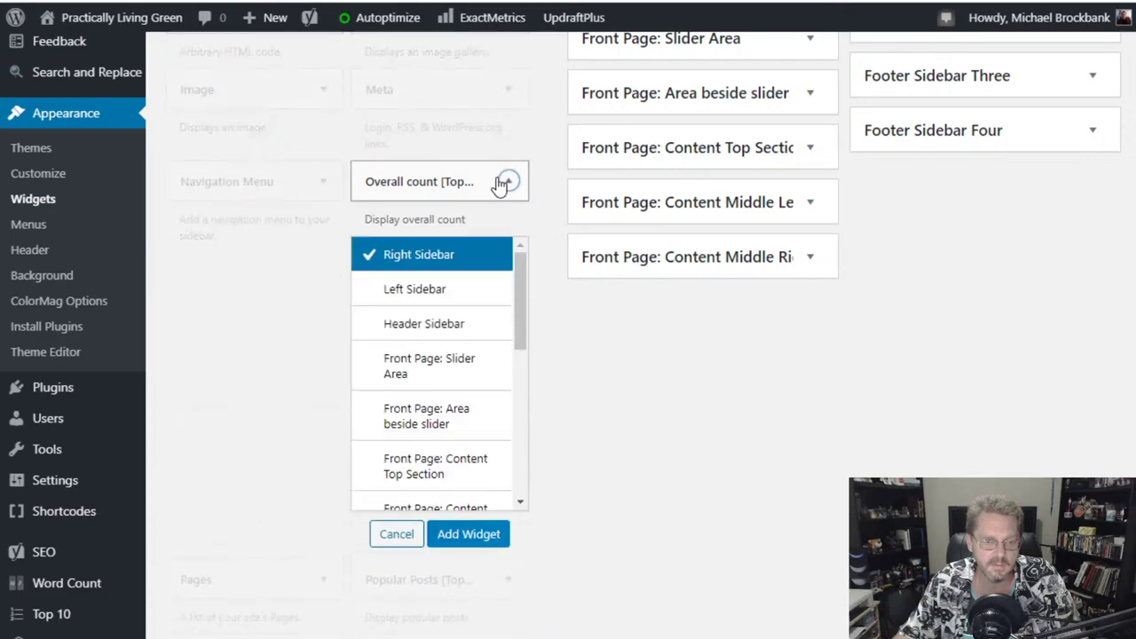
pyautogui.click(502, 183)
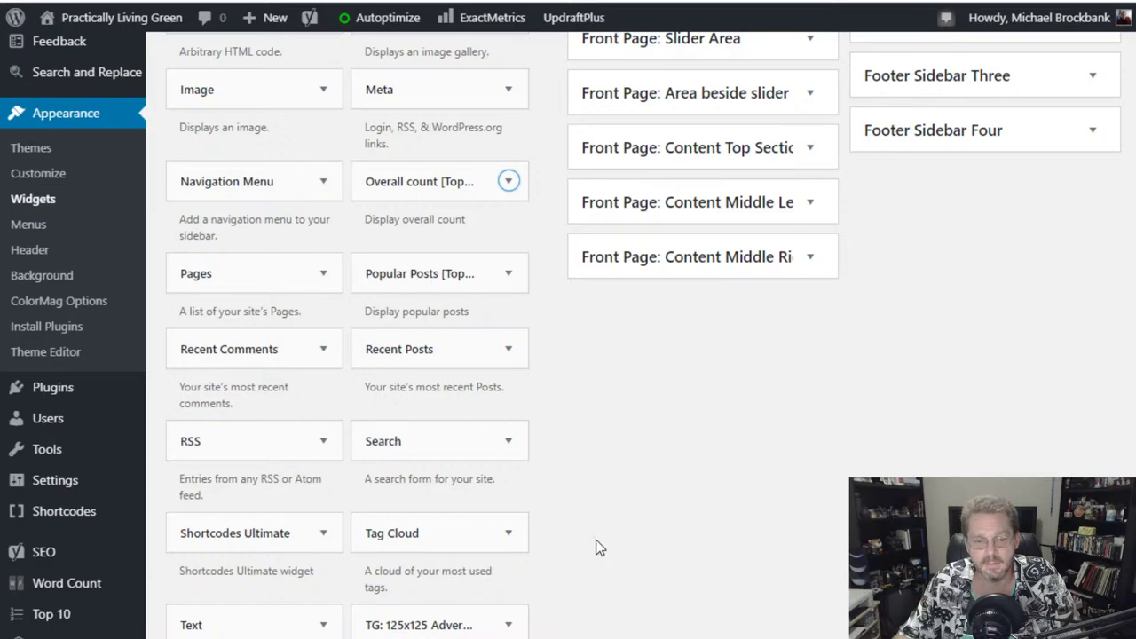
# - Visit the Pages list briefly, then return to the Widgets page
pyautogui.scroll(3, 596, 543)
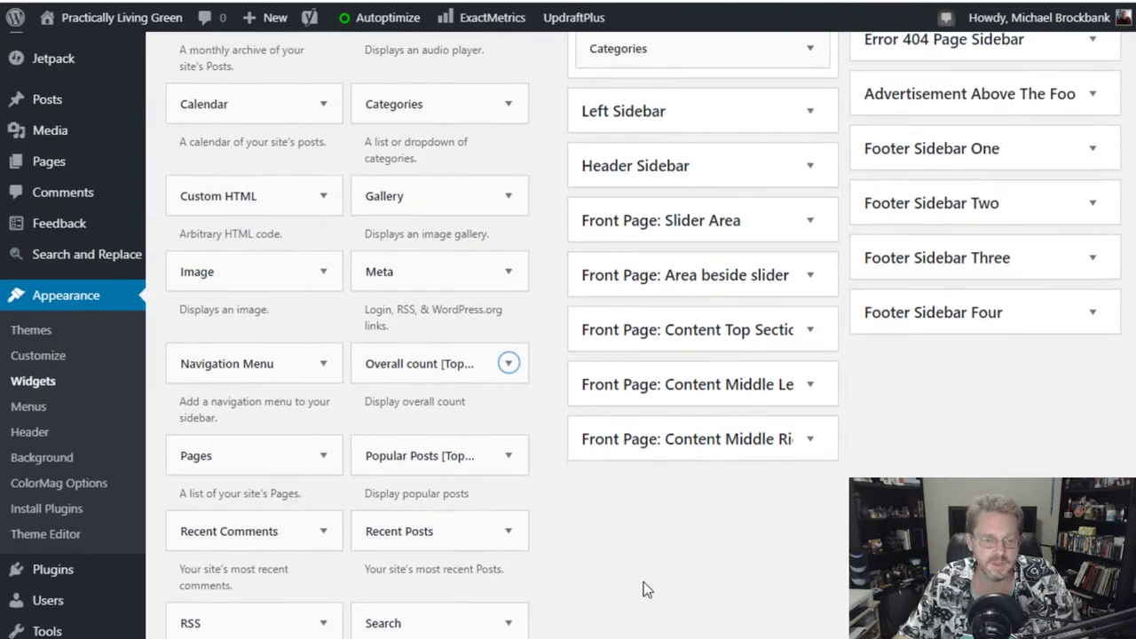
pyautogui.scroll(-1, 639, 576)
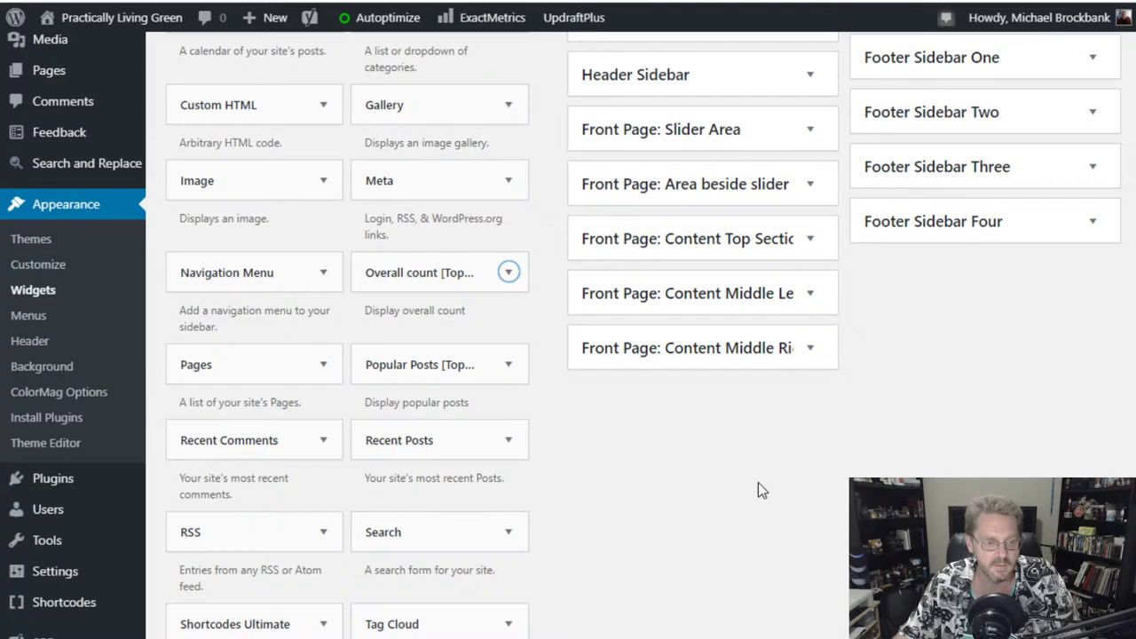
pyautogui.click(145, 204)
pyautogui.click(140, 197)
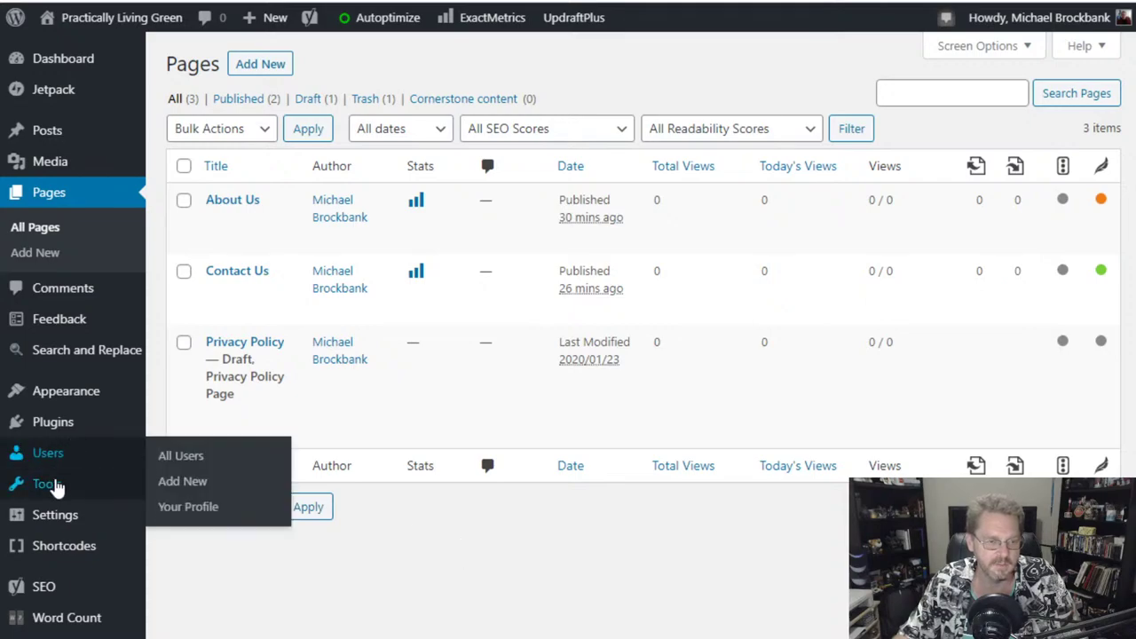
pyautogui.moveTo(56, 388)
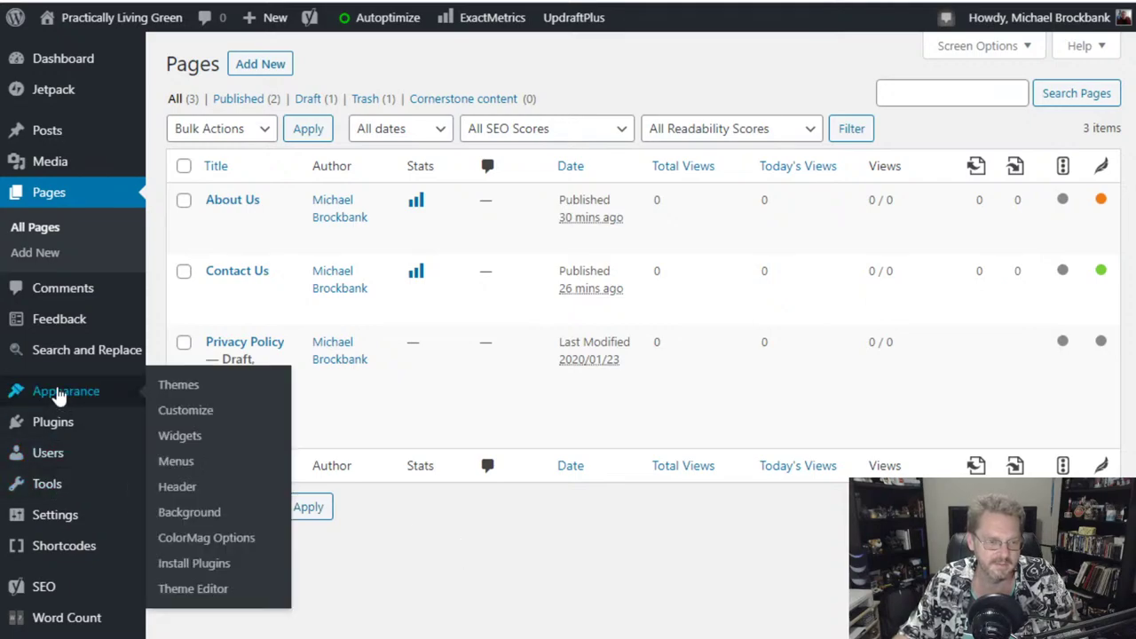
pyautogui.click(180, 436)
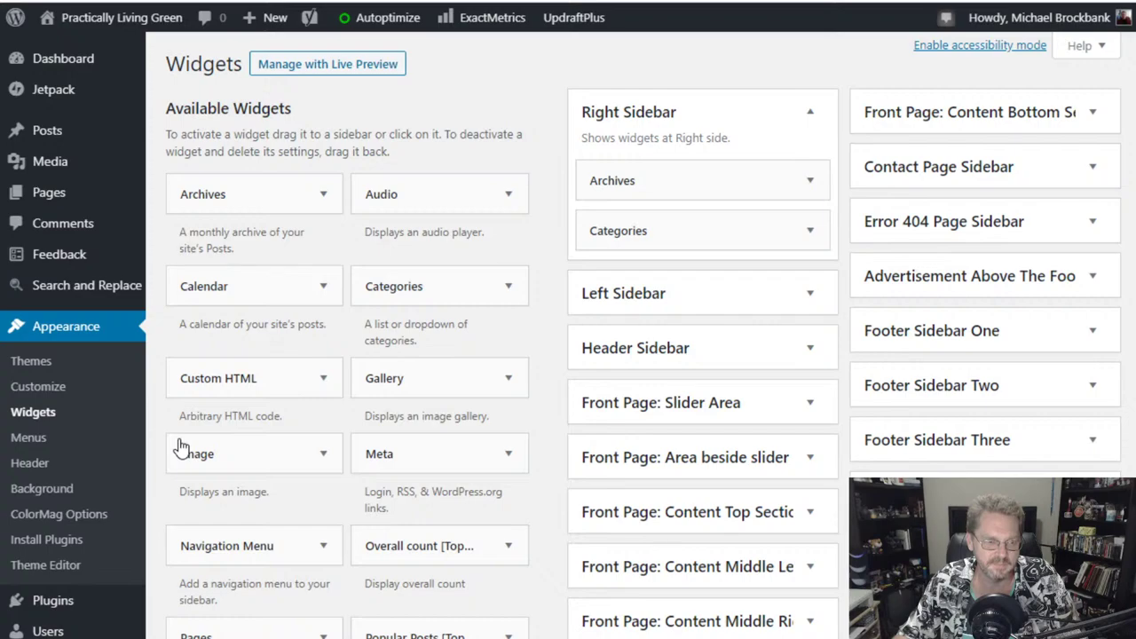
# - Collapse the admin menu and select the Popular Posts [Top 10] widget for placement
pyautogui.scroll(-8, 393, 495)
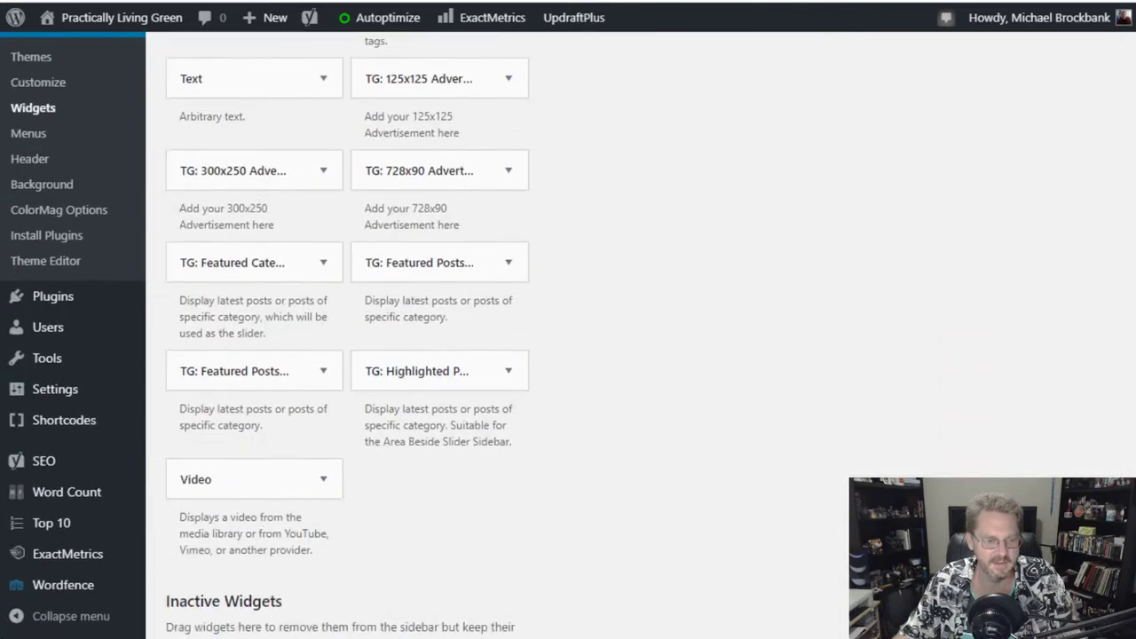
pyautogui.click(24, 616)
pyautogui.scroll(3, 654, 411)
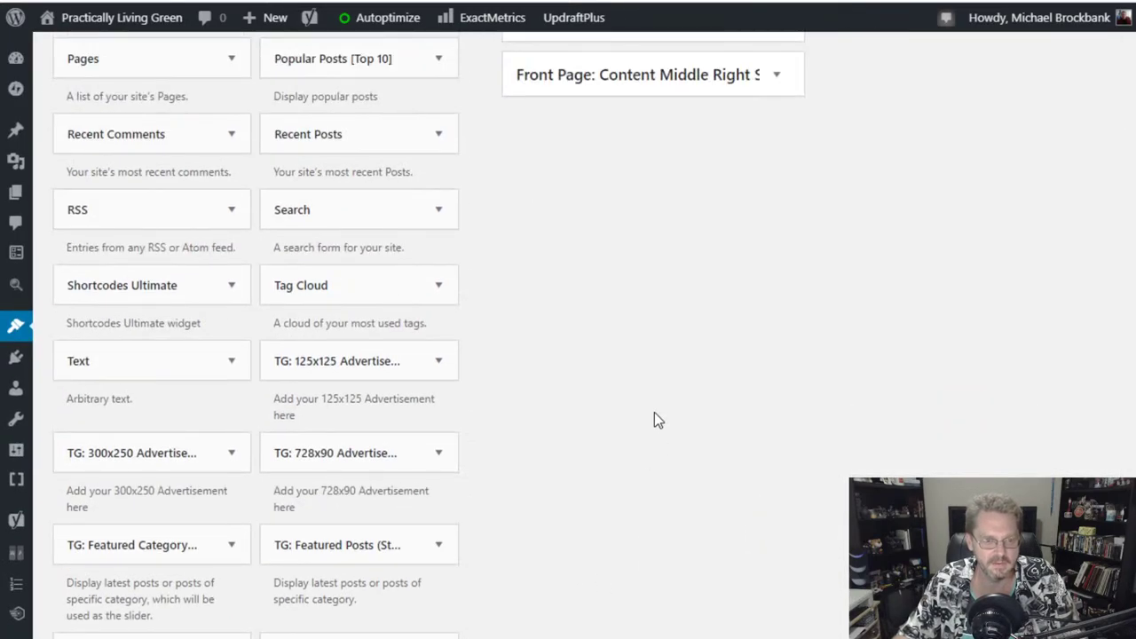
pyautogui.scroll(3, 654, 412)
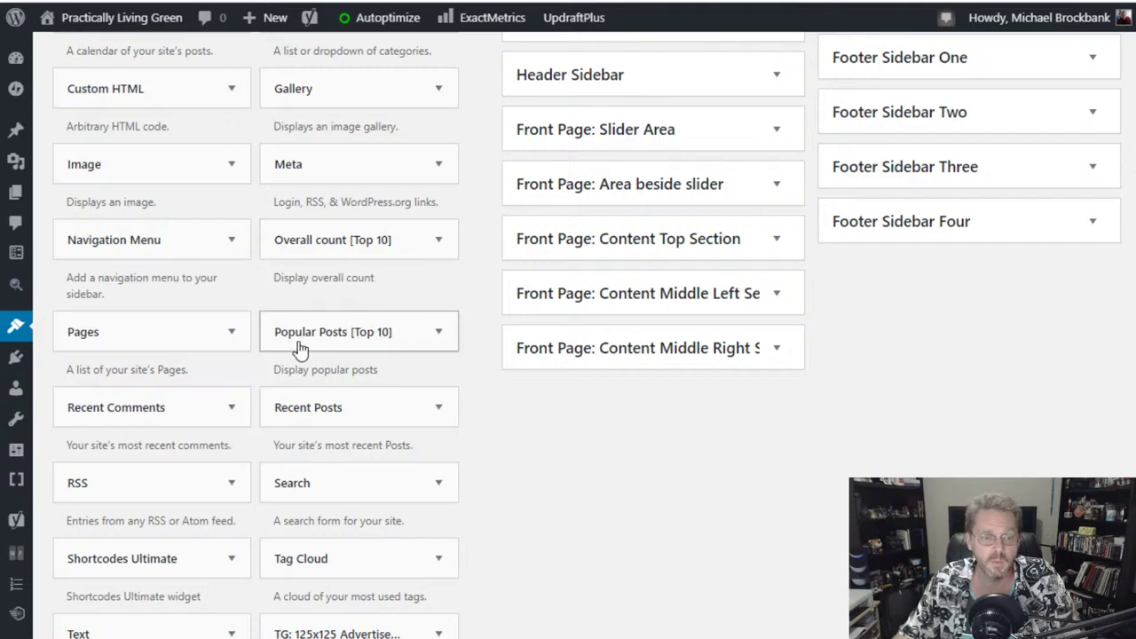
pyautogui.click(351, 336)
# - Place Popular Posts [Top 10] in the Right Sidebar titled 'What's Trending Today.' showing 10 posts
pyautogui.click(350, 334)
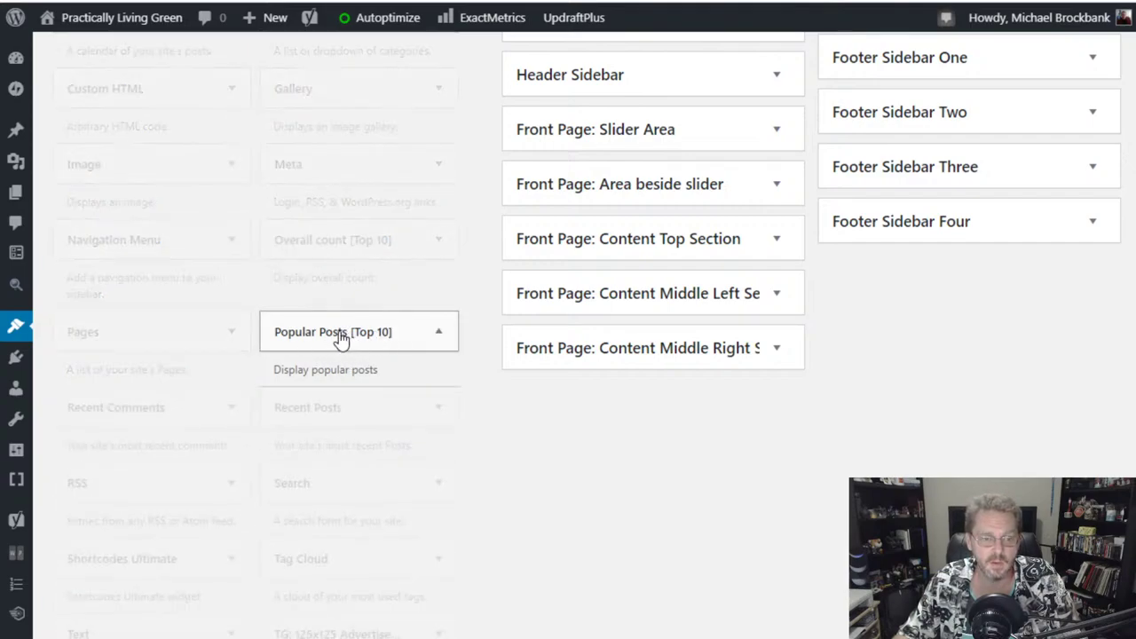
pyautogui.moveTo(350, 333); pyautogui.dragTo(612, 172)
pyautogui.click(611, 237)
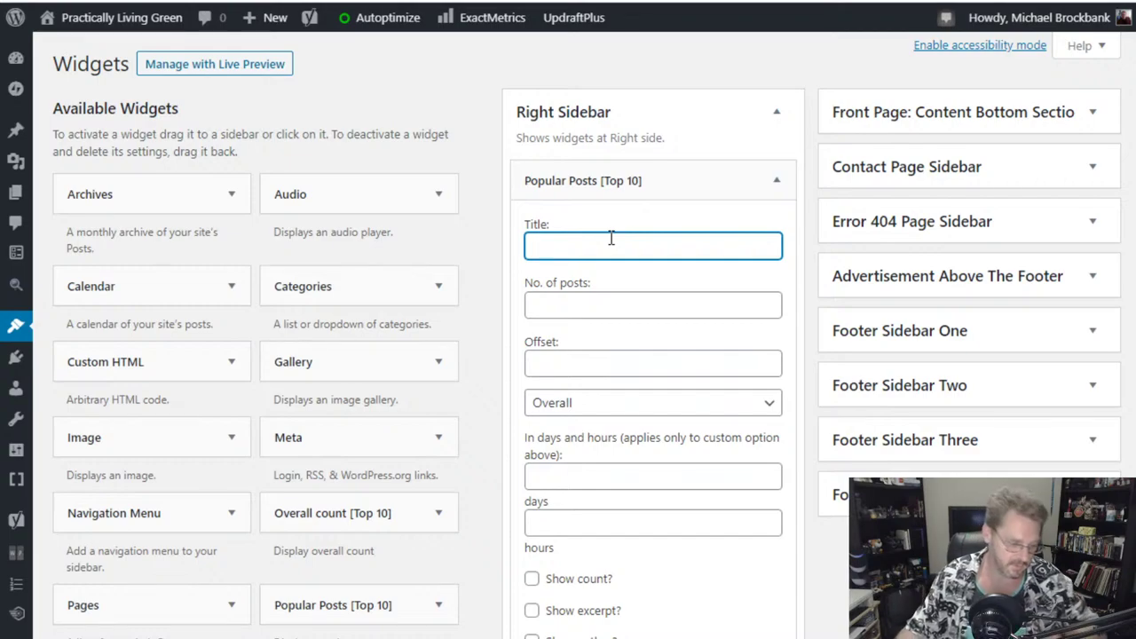
pyautogui.write('Wha')
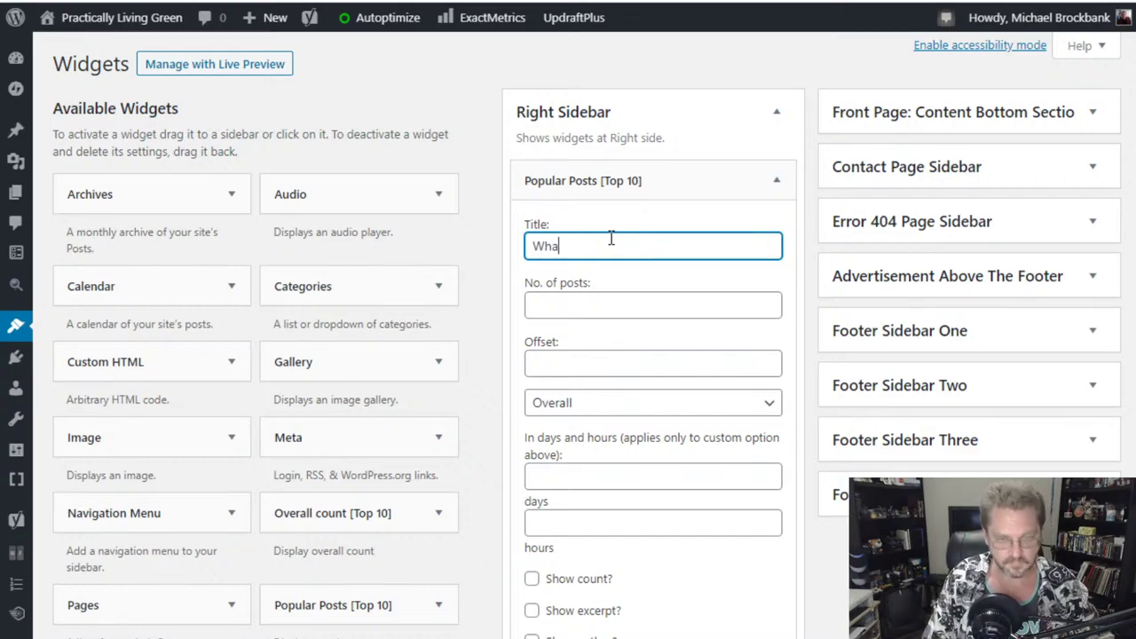
pyautogui.write("t's Trending Today")
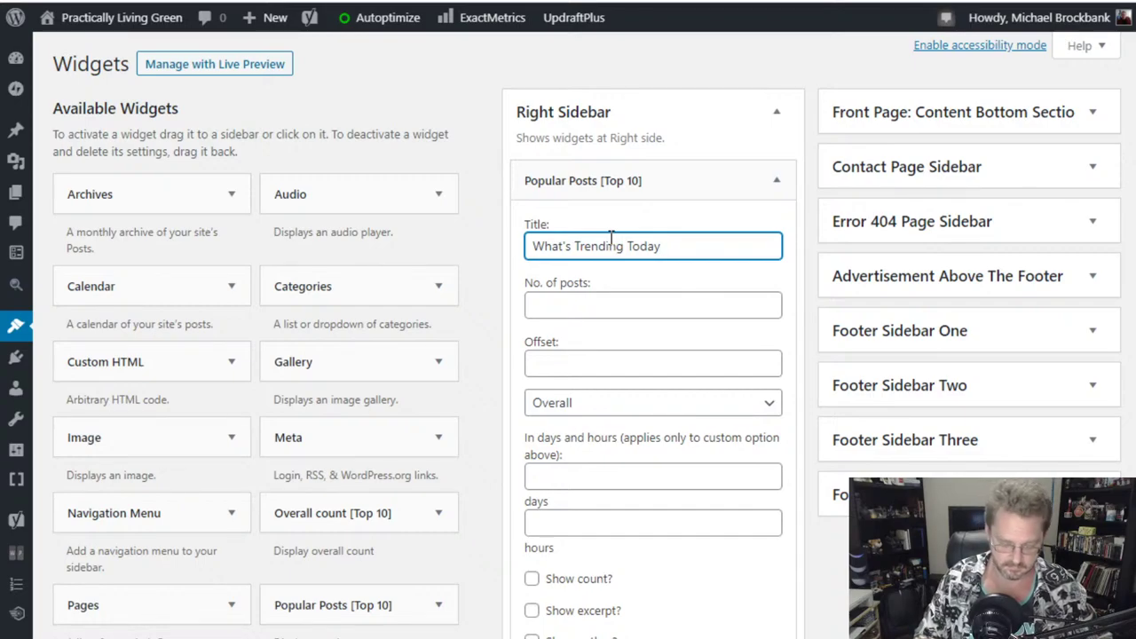
pyautogui.write('.')
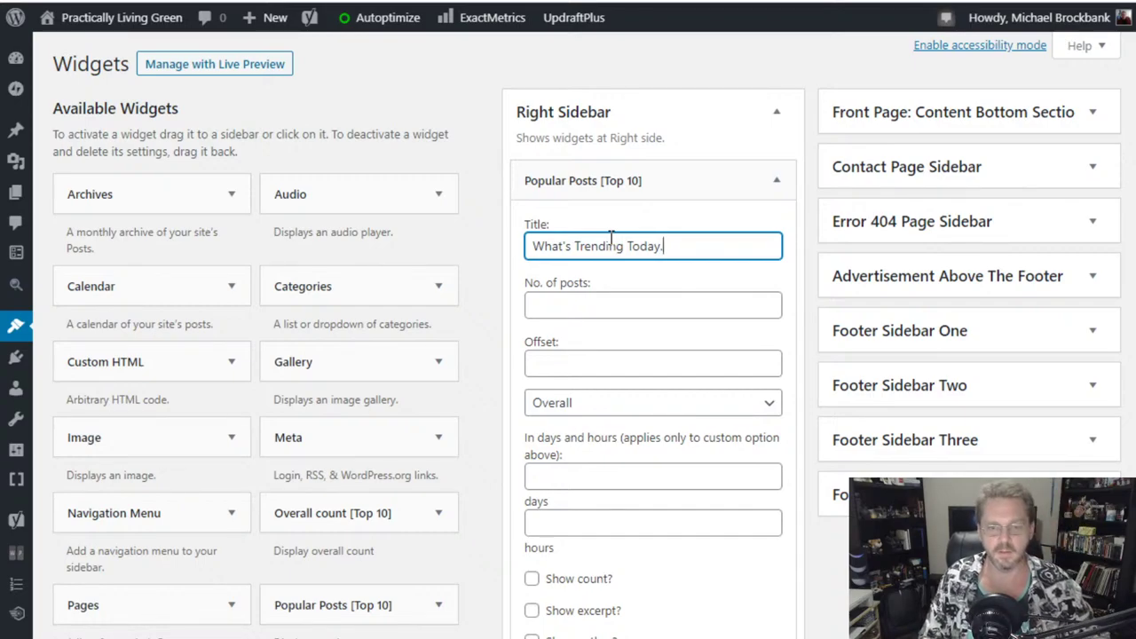
pyautogui.press('Tab')
pyautogui.write('10')
pyautogui.press('Tab')
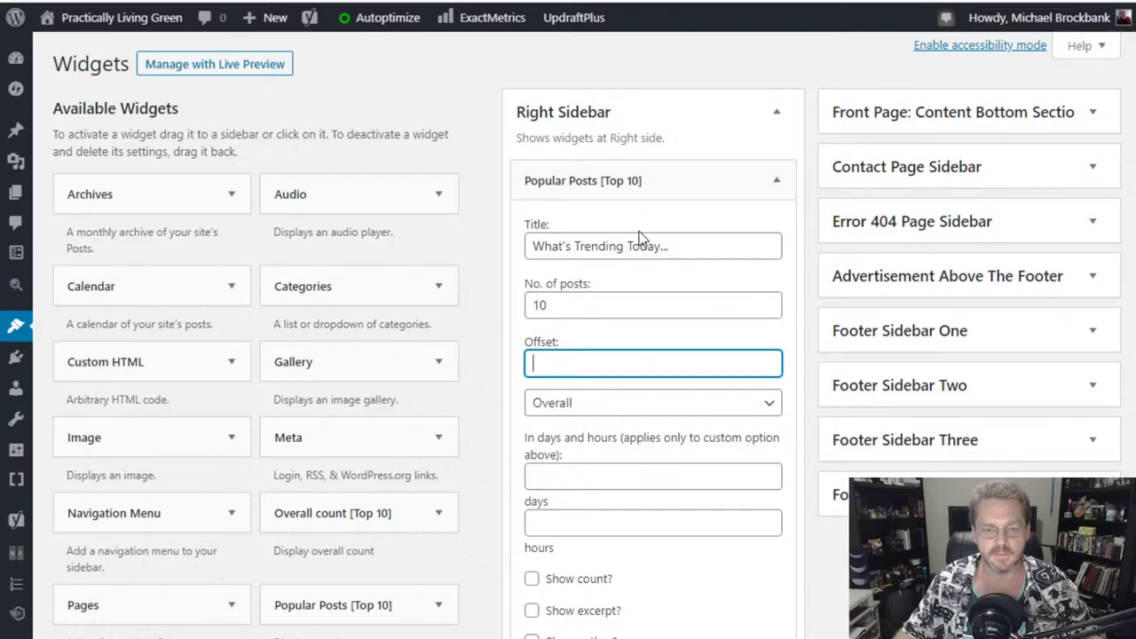
# - Set the widget's popularity time period to Custom, 1 day with no extra hours
pyautogui.scroll(-3, 644, 232)
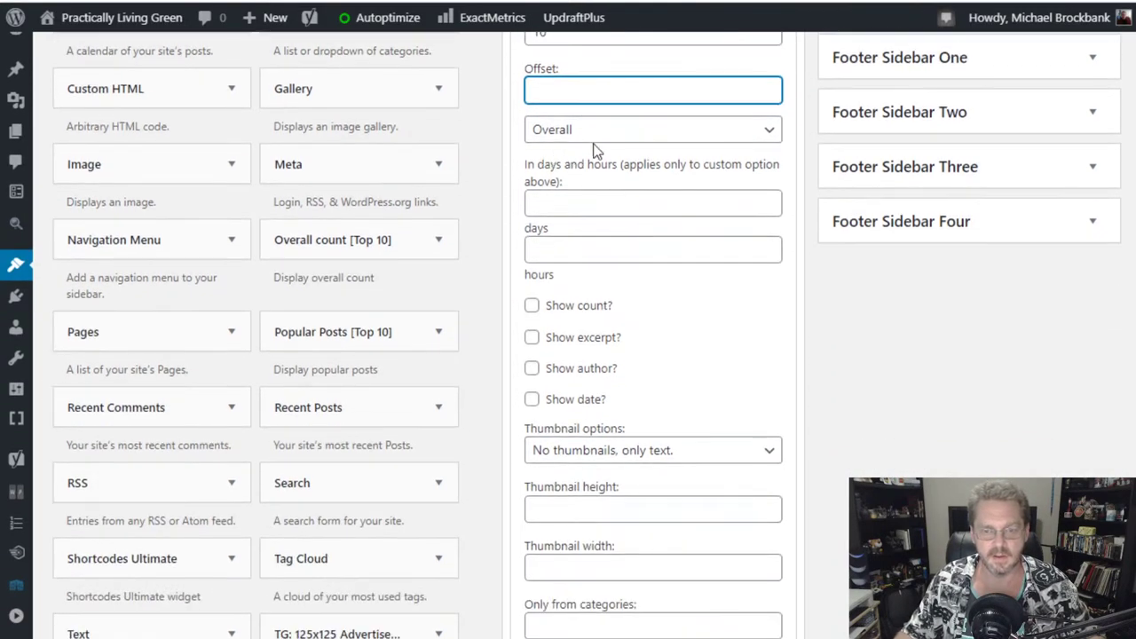
pyautogui.click(593, 132)
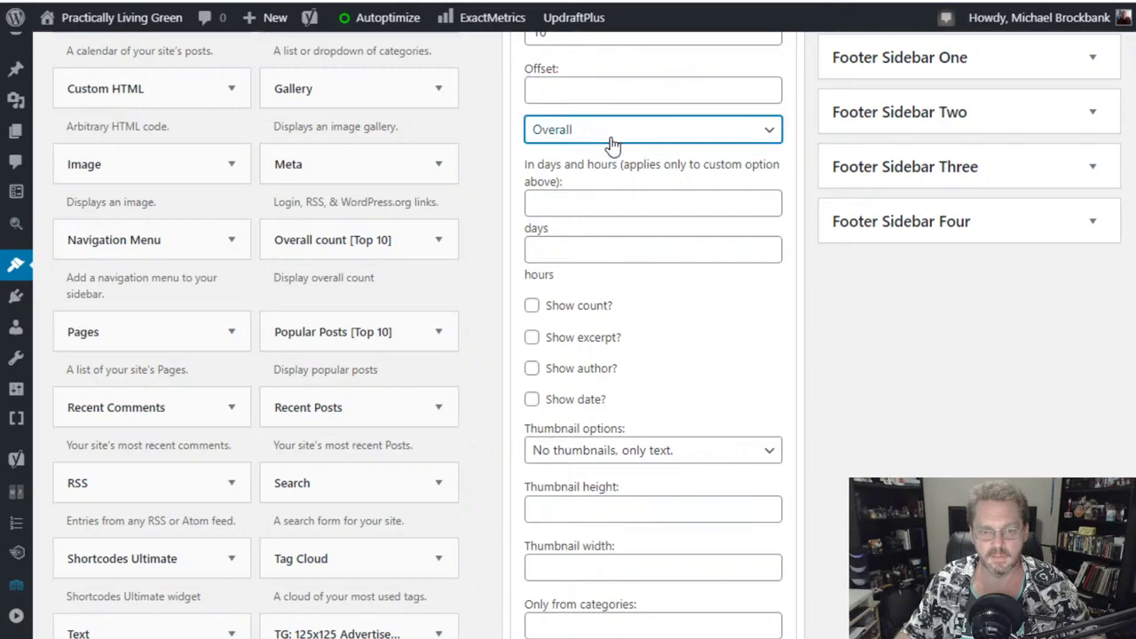
pyautogui.click(622, 167)
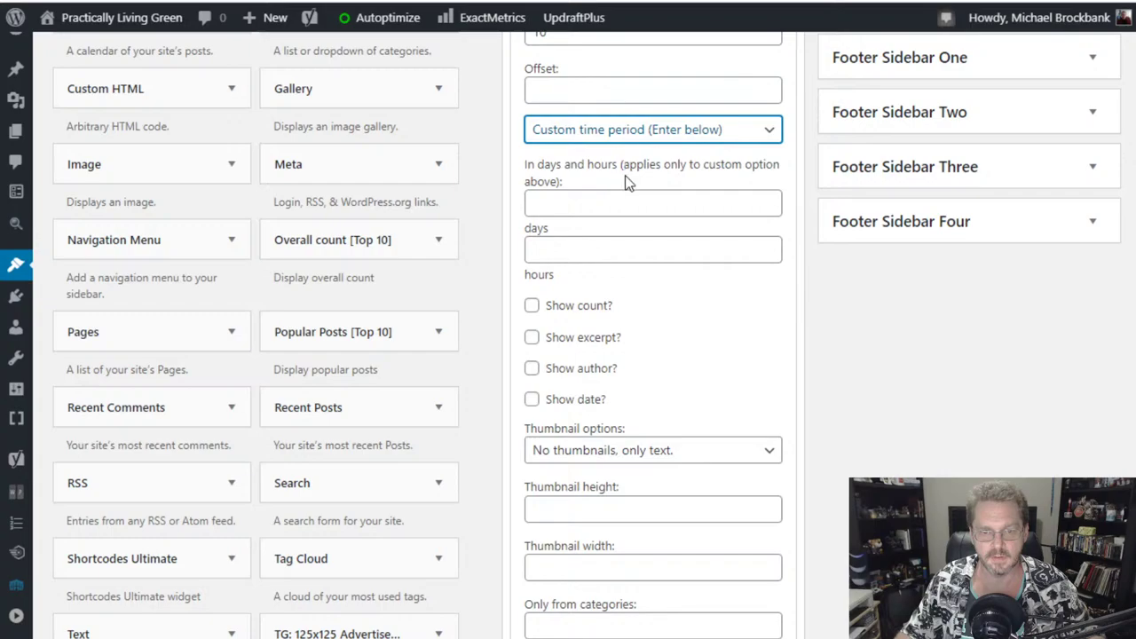
pyautogui.click(584, 202)
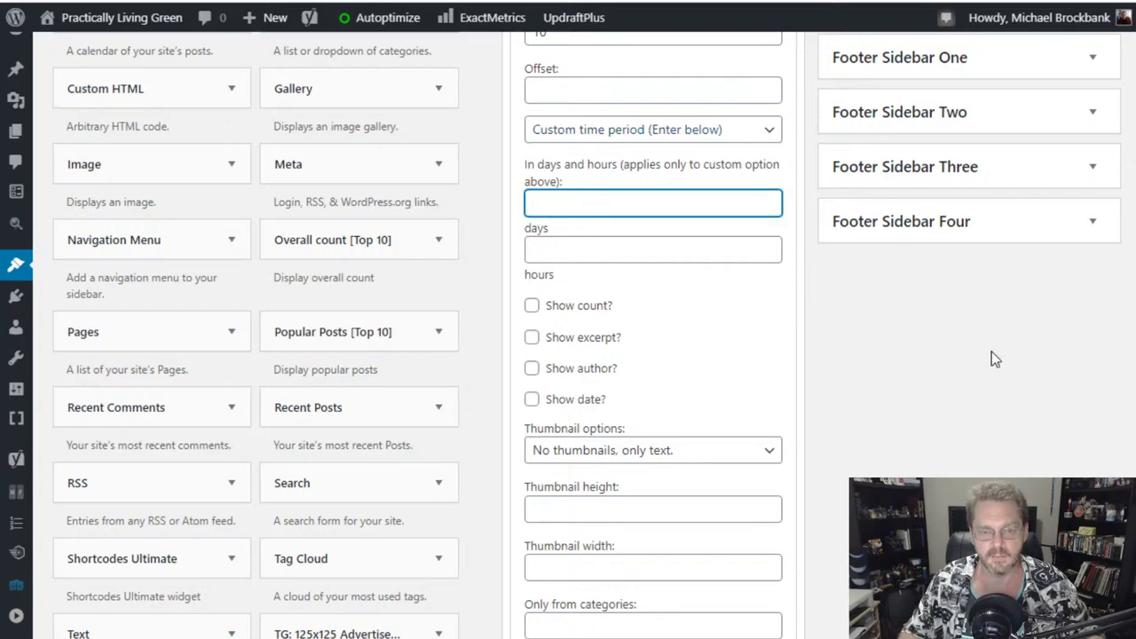
pyautogui.press('Tab')
pyautogui.write('0')
pyautogui.press('BackSpace')
pyautogui.press('Tab')
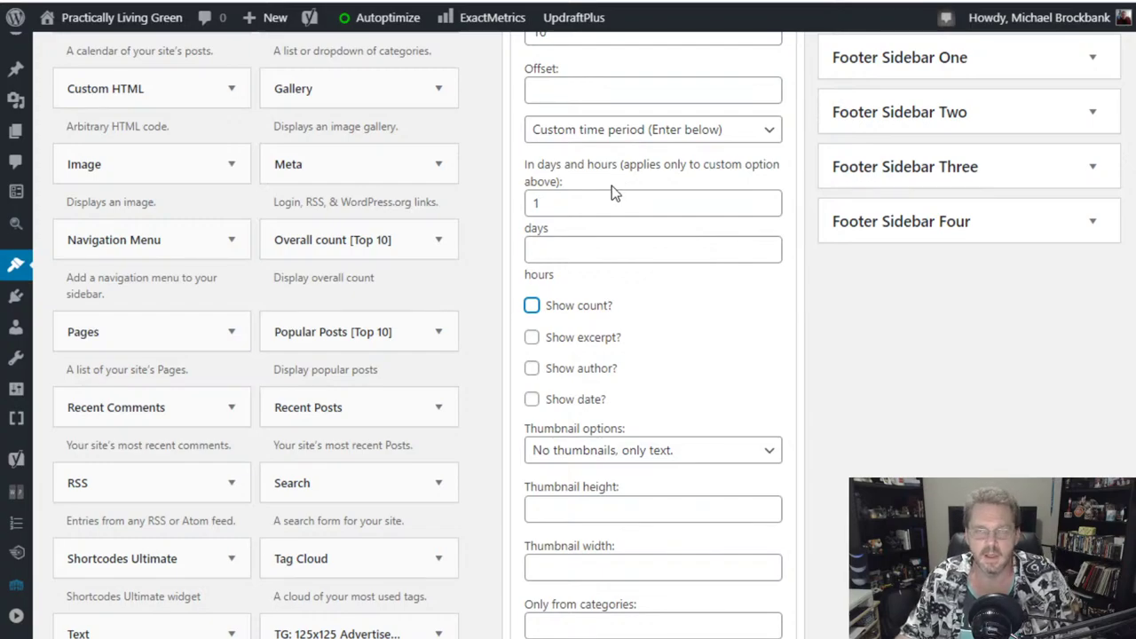
# - Tick post and page under Post types to include and save the widget
pyautogui.scroll(1, 660, 298)
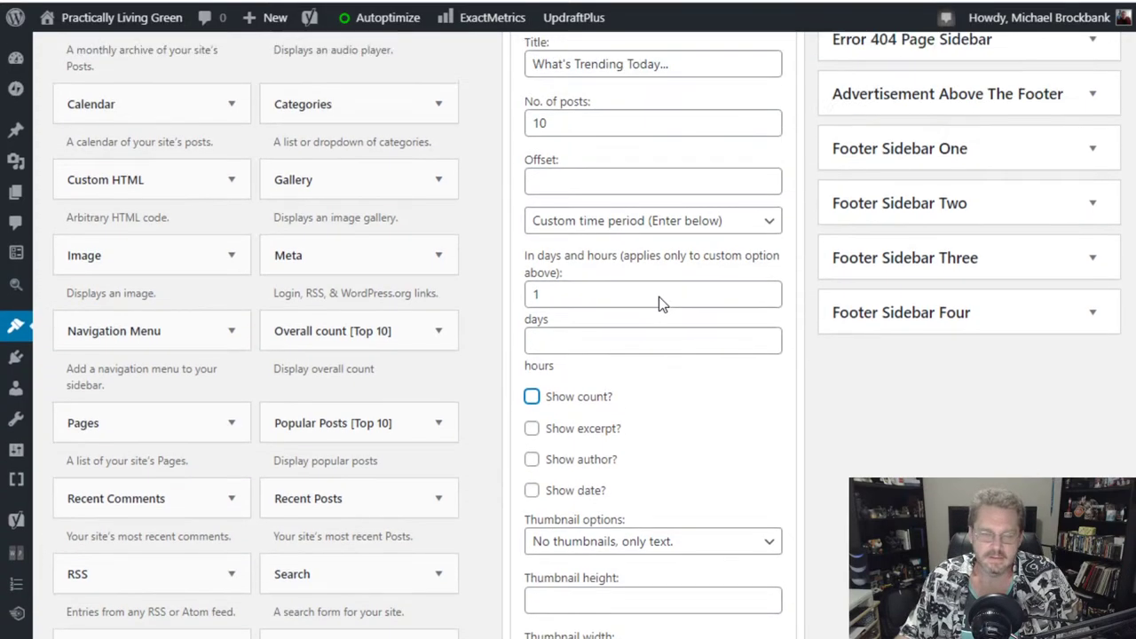
pyautogui.scroll(-1, 659, 297)
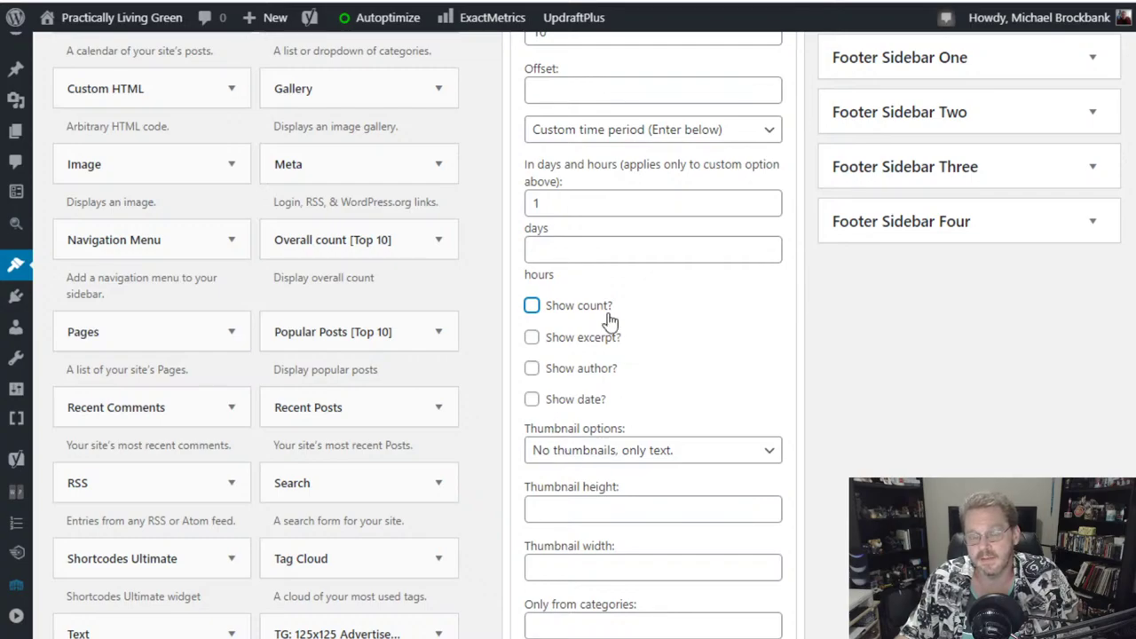
pyautogui.scroll(-1, 672, 348)
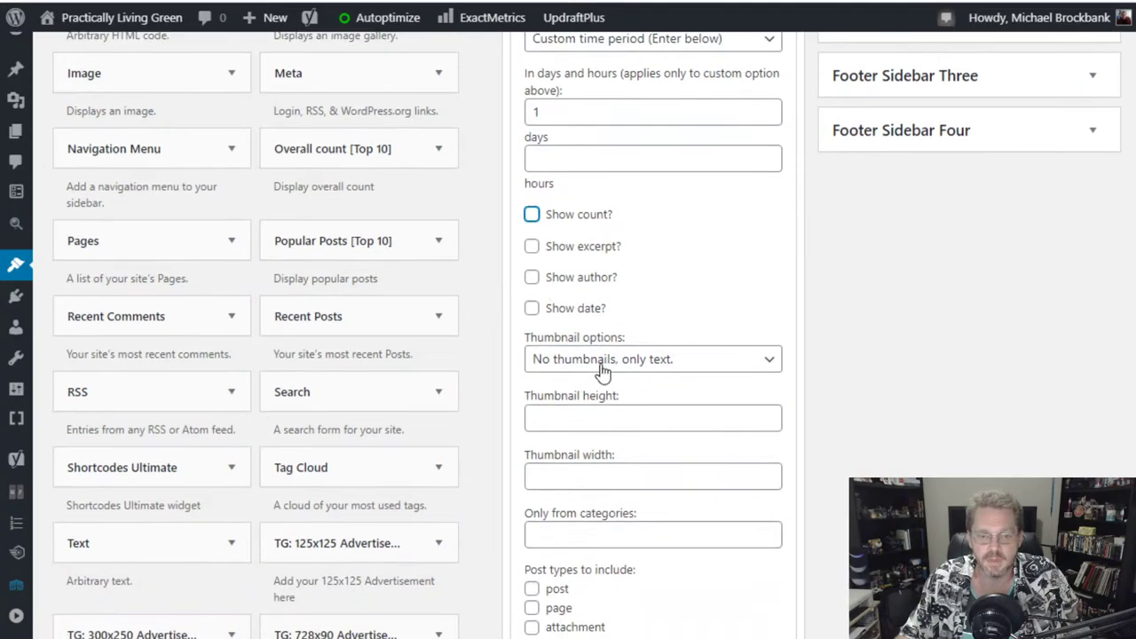
pyautogui.scroll(-2, 697, 295)
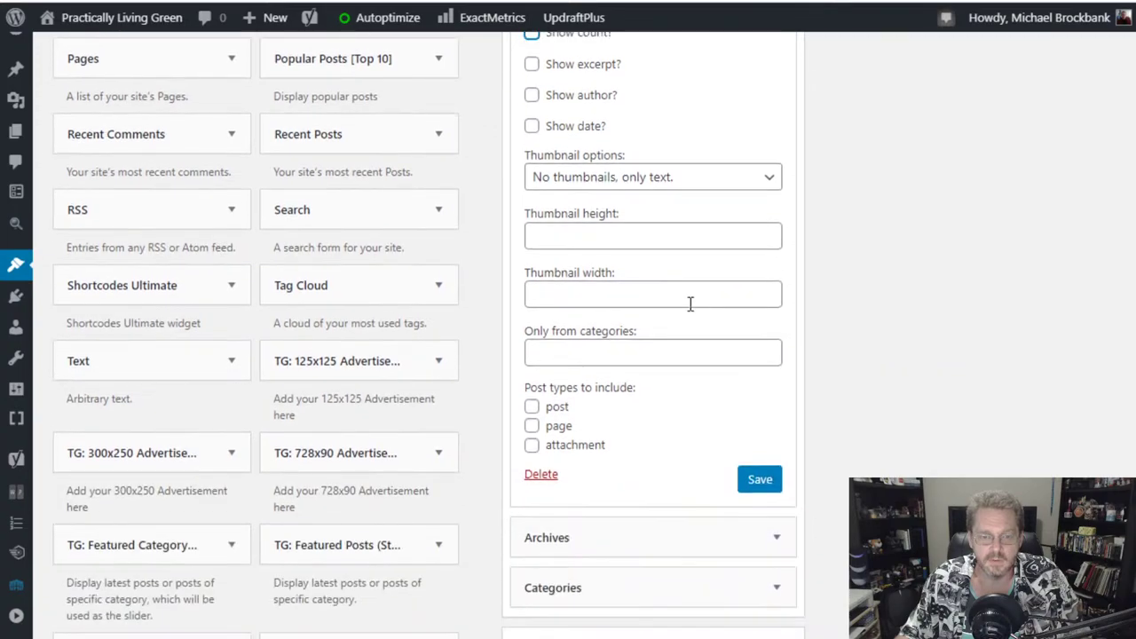
pyautogui.scroll(-1, 607, 459)
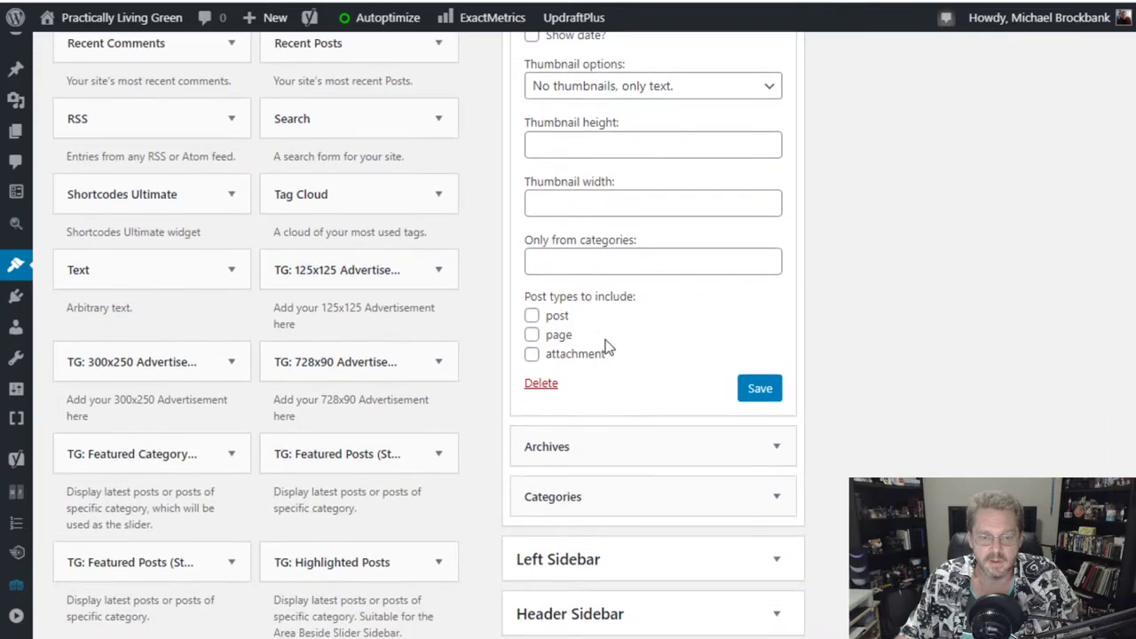
pyautogui.click(531, 315)
pyautogui.click(531, 335)
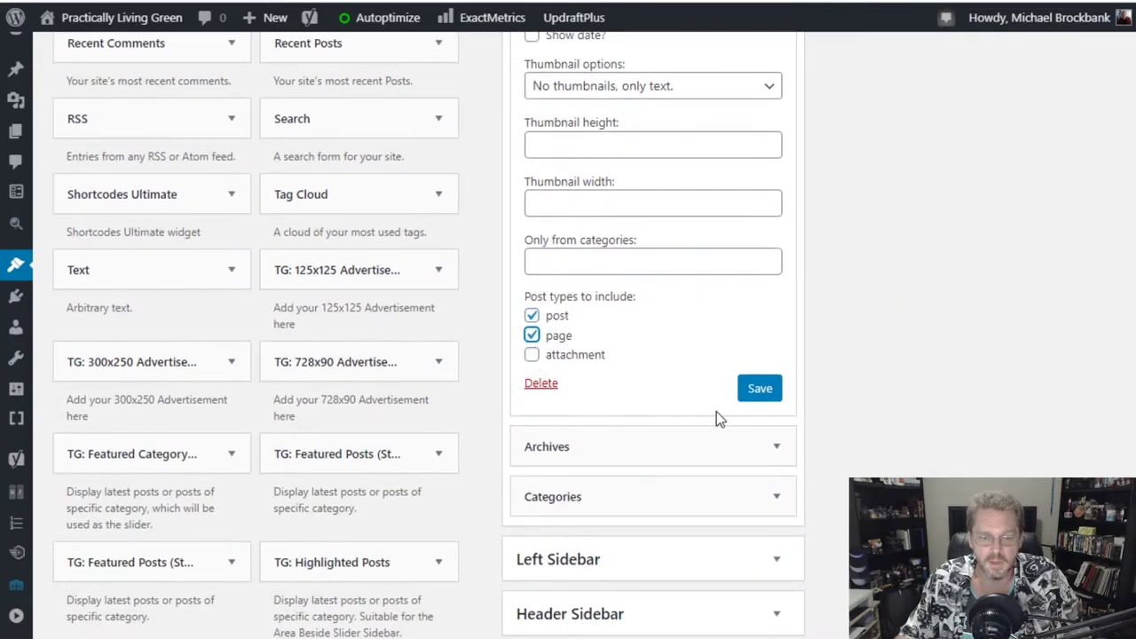
pyautogui.click(756, 395)
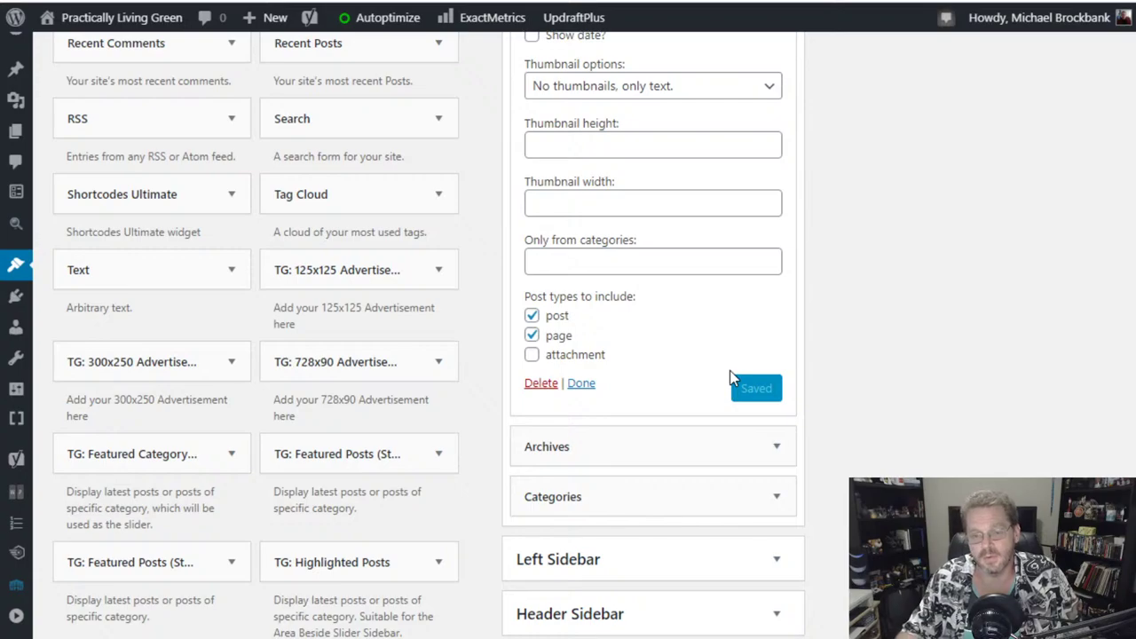
# - Expand the collapsed admin navigation menu again
pyautogui.scroll(8, 869, 382)
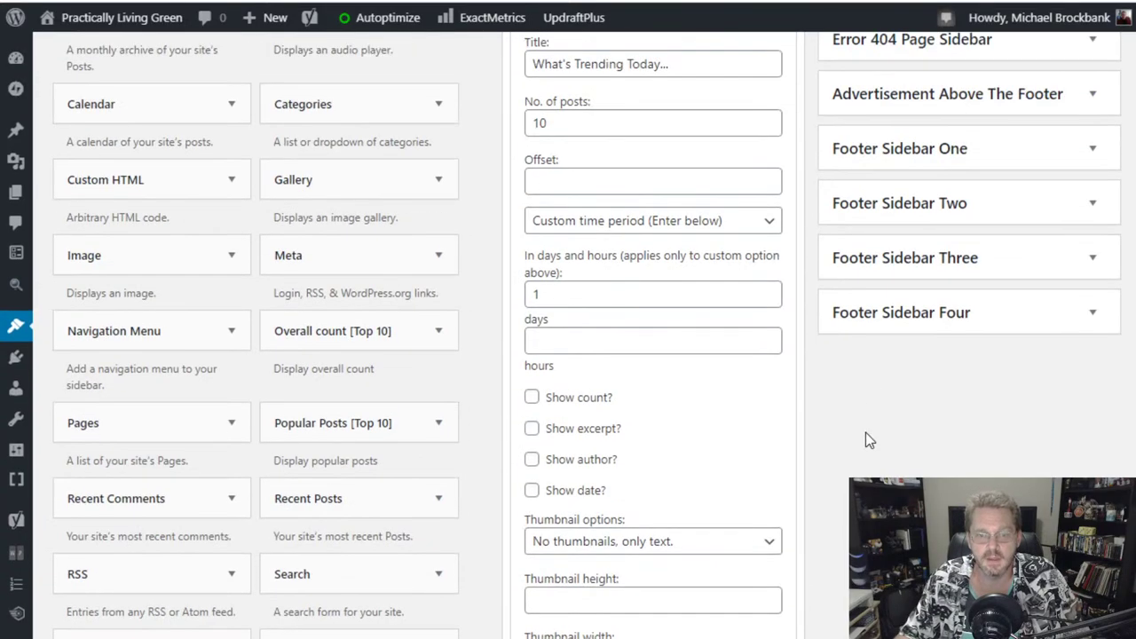
pyautogui.scroll(-6, 486, 253)
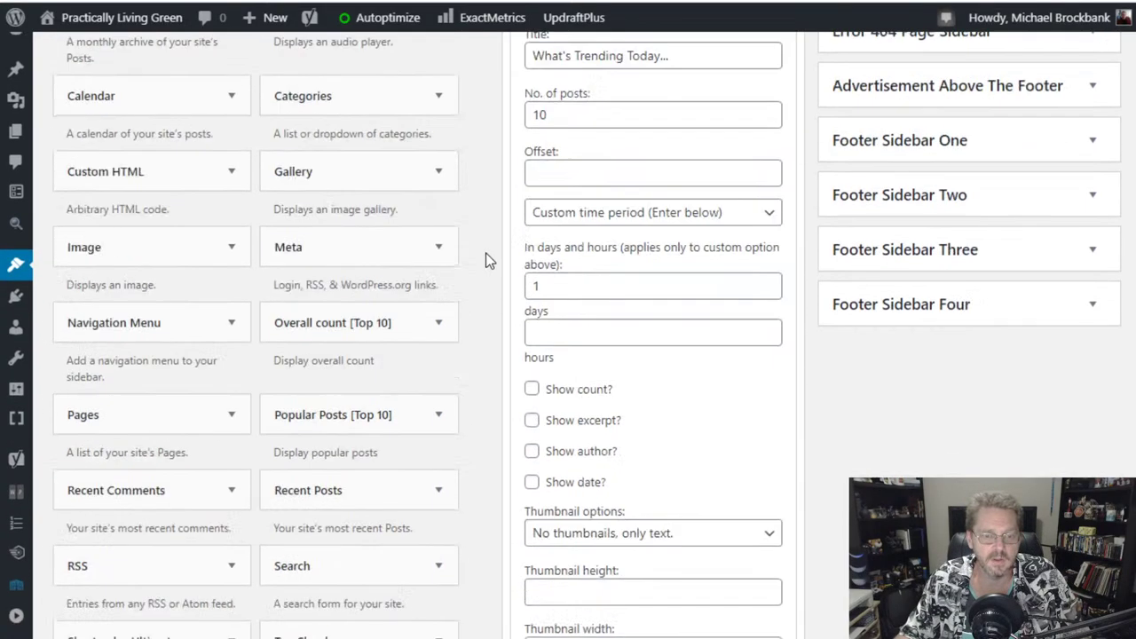
pyautogui.scroll(6, 485, 253)
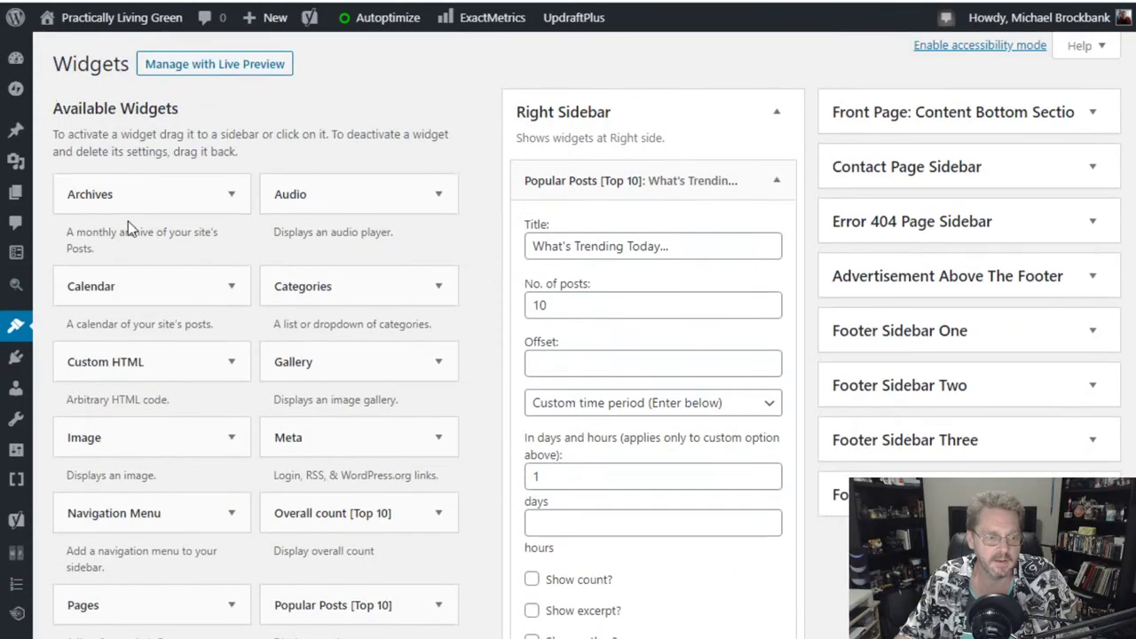
pyautogui.scroll(-4, 128, 221)
pyautogui.click(23, 620)
pyautogui.scroll(4, 177, 229)
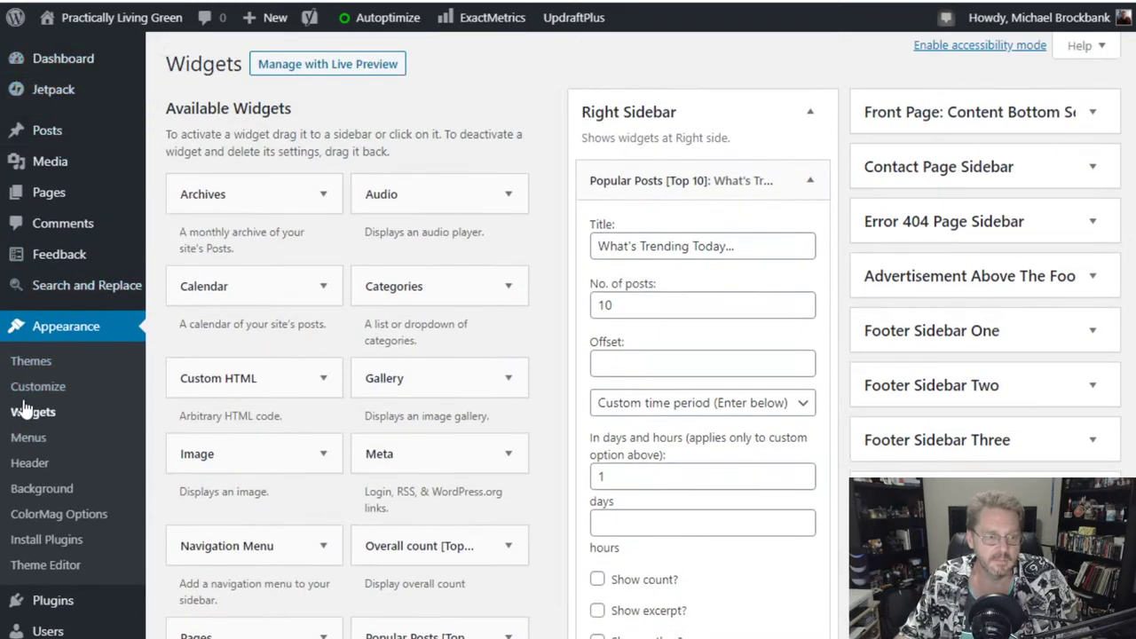
# - Visit the live site and open the Uncategorized category archive
pyautogui.moveTo(105, 28)
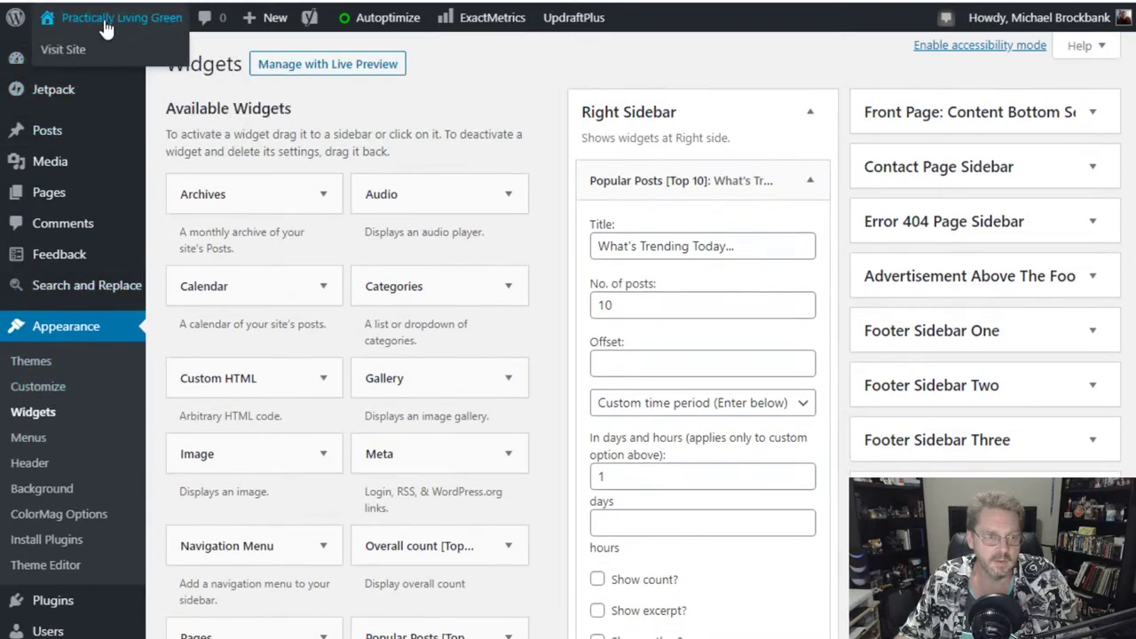
pyautogui.click(72, 53)
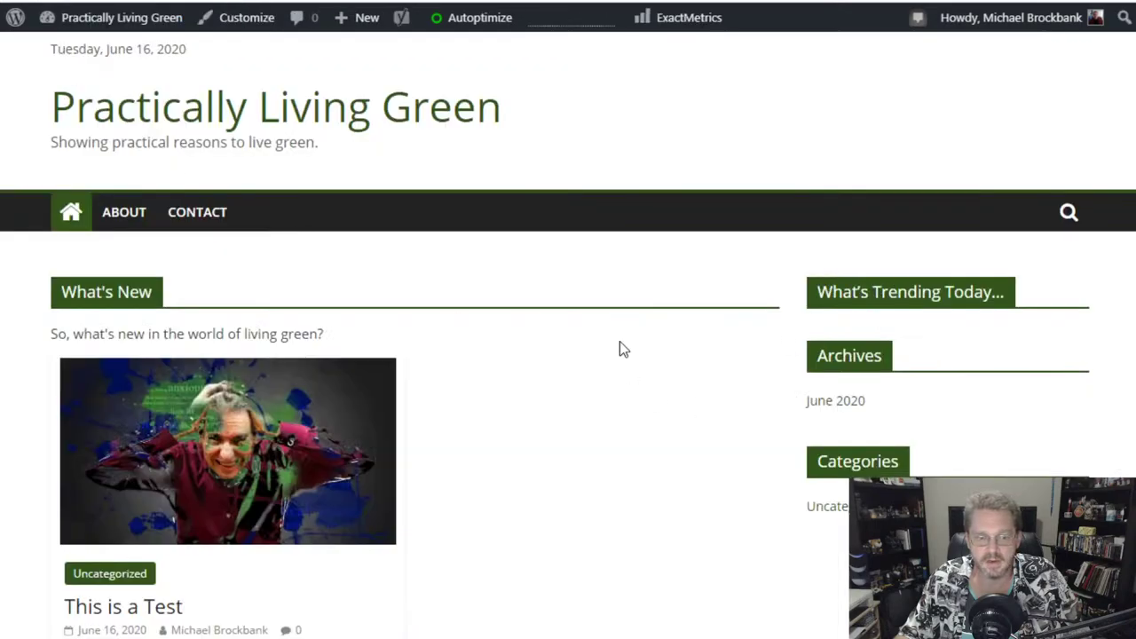
pyautogui.scroll(-2, 672, 441)
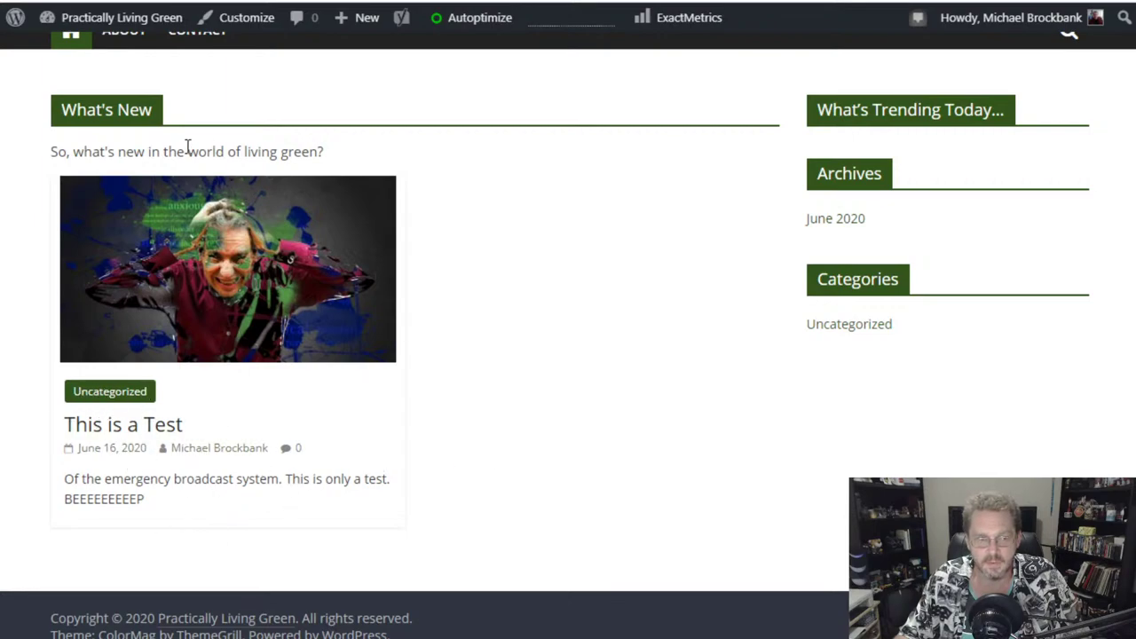
pyautogui.click(123, 400)
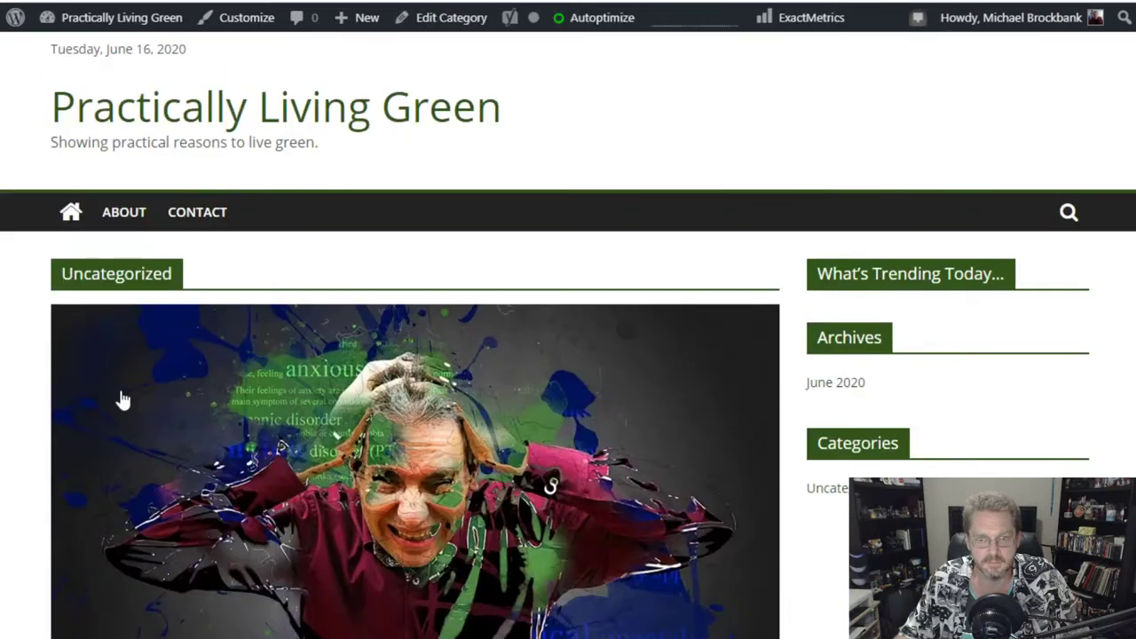
# - Return to the home page to check the What's Trending Today... widget, then go back to admin
pyautogui.scroll(-5, 311, 264)
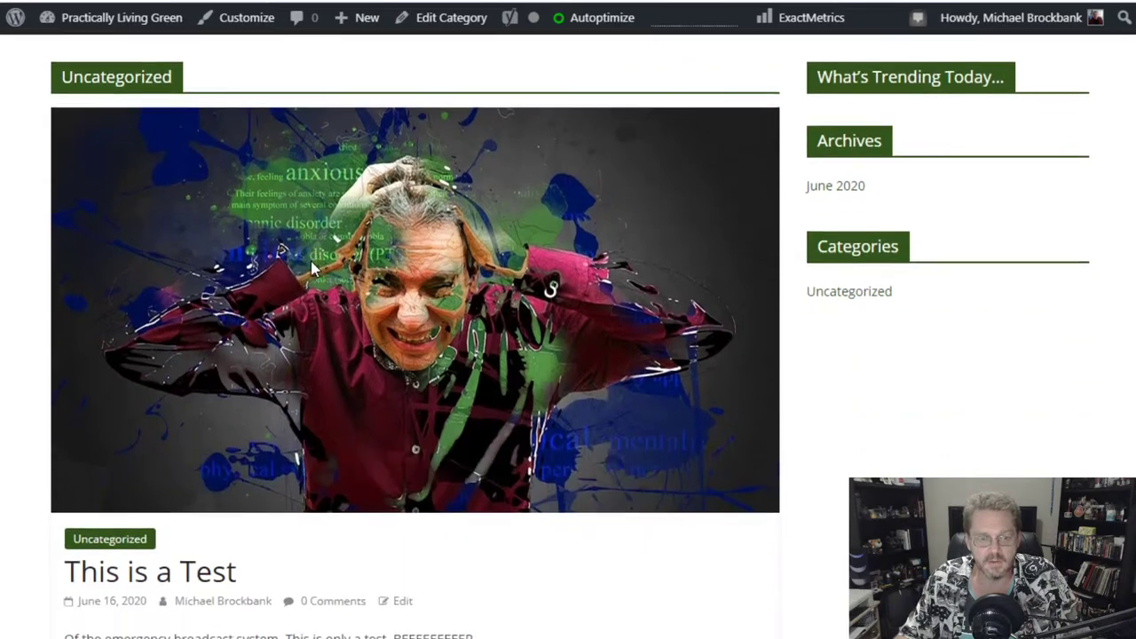
pyautogui.scroll(5, 311, 269)
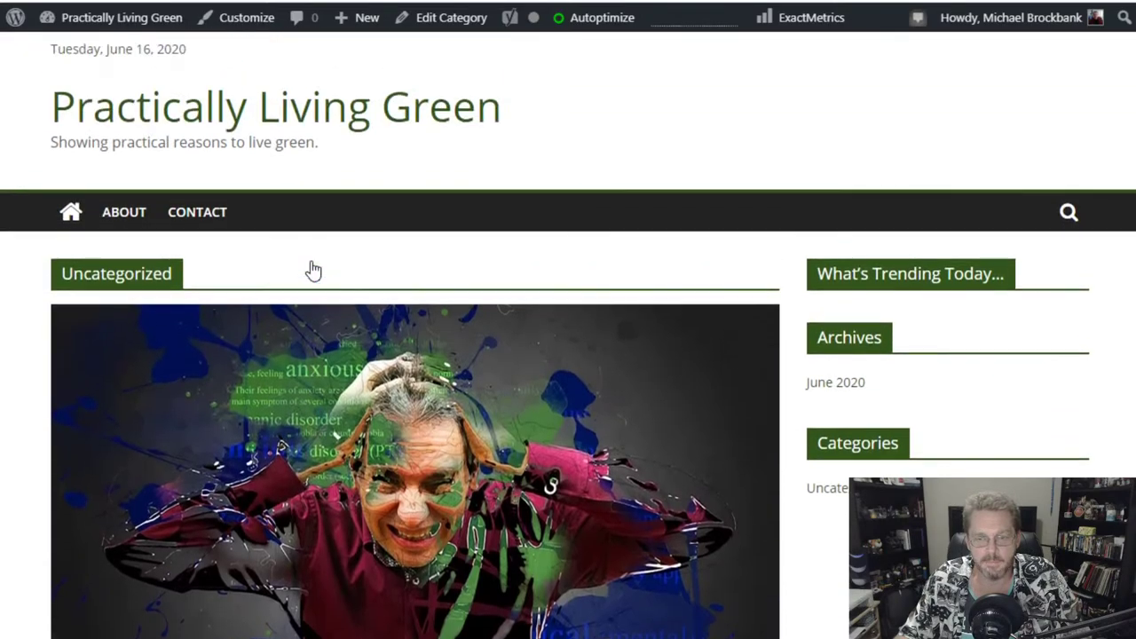
pyautogui.scroll(-3, 309, 268)
pyautogui.scroll(1, 307, 275)
pyautogui.scroll(1, 308, 282)
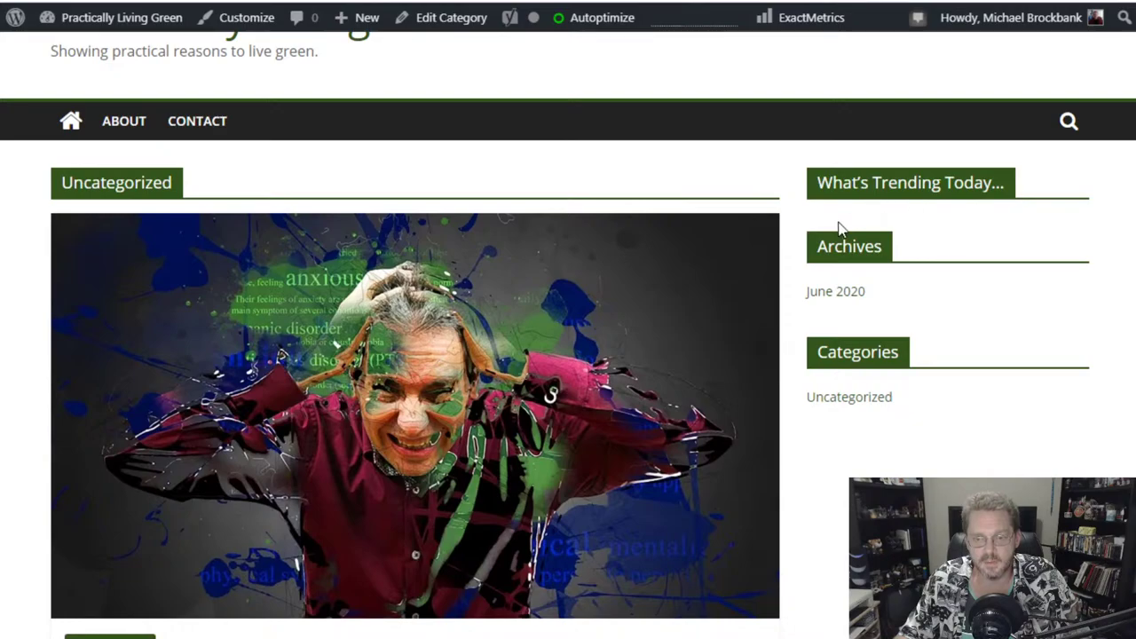
pyautogui.click(71, 126)
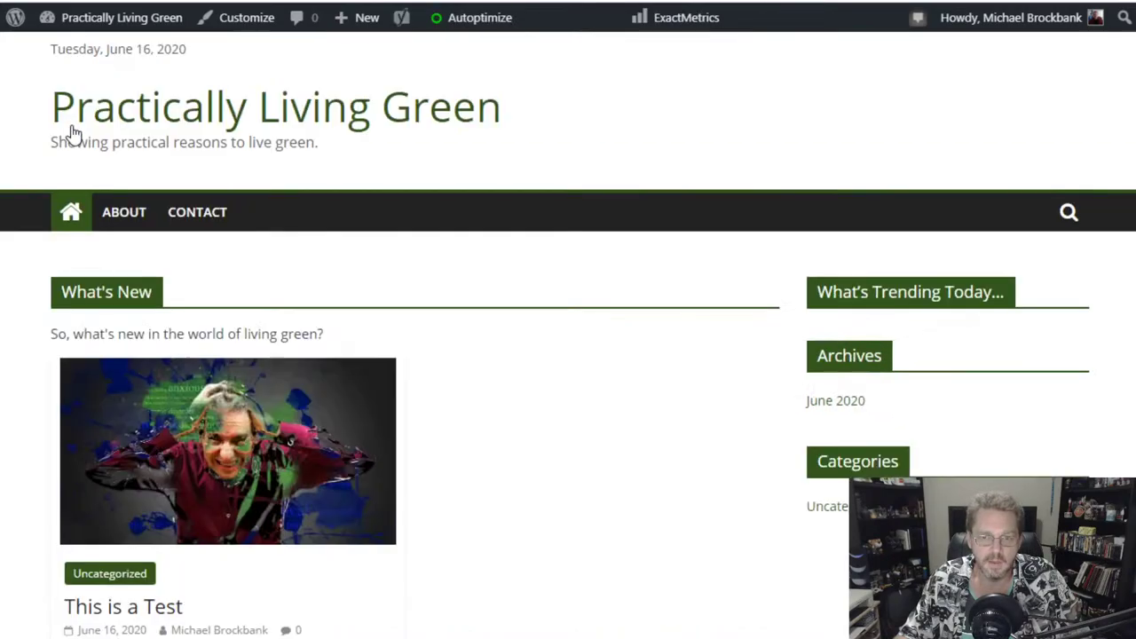
pyautogui.scroll(-1, 545, 447)
pyautogui.scroll(-1, 545, 438)
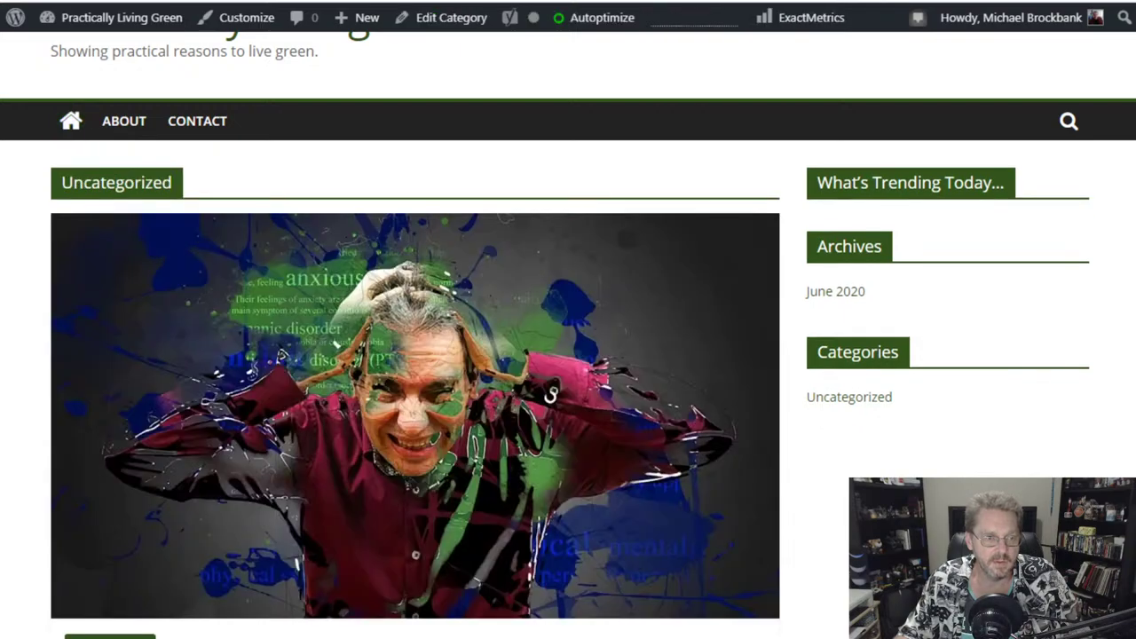
pyautogui.click(16, 17)
# - Go to the Dashboard, then Appearance > Widgets
pyautogui.moveTo(89, 147)
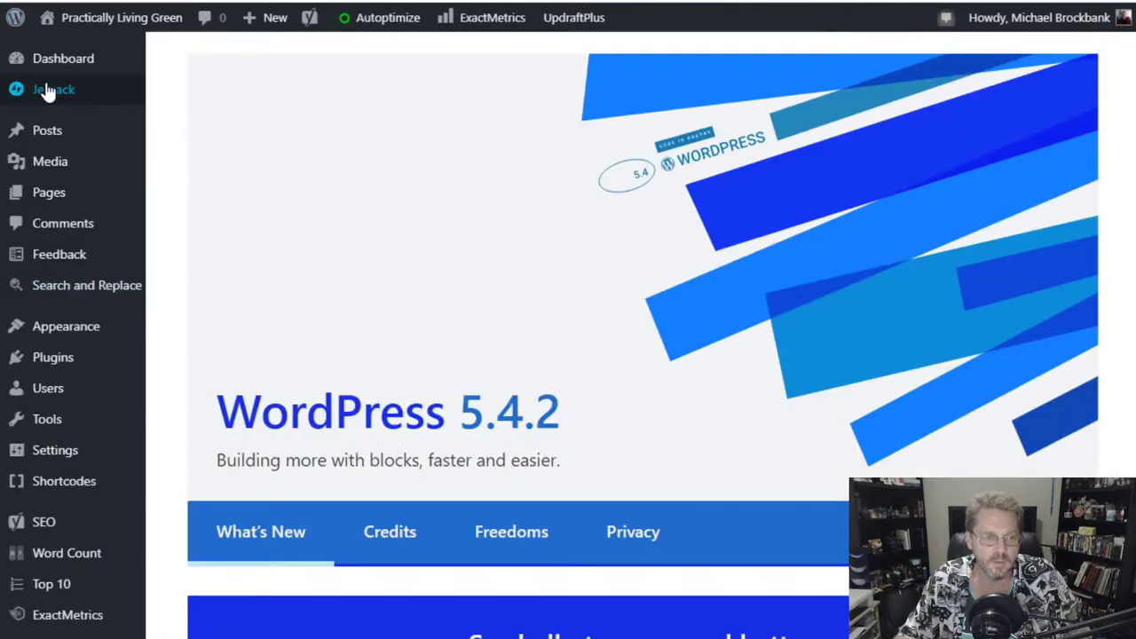
pyautogui.moveTo(57, 71)
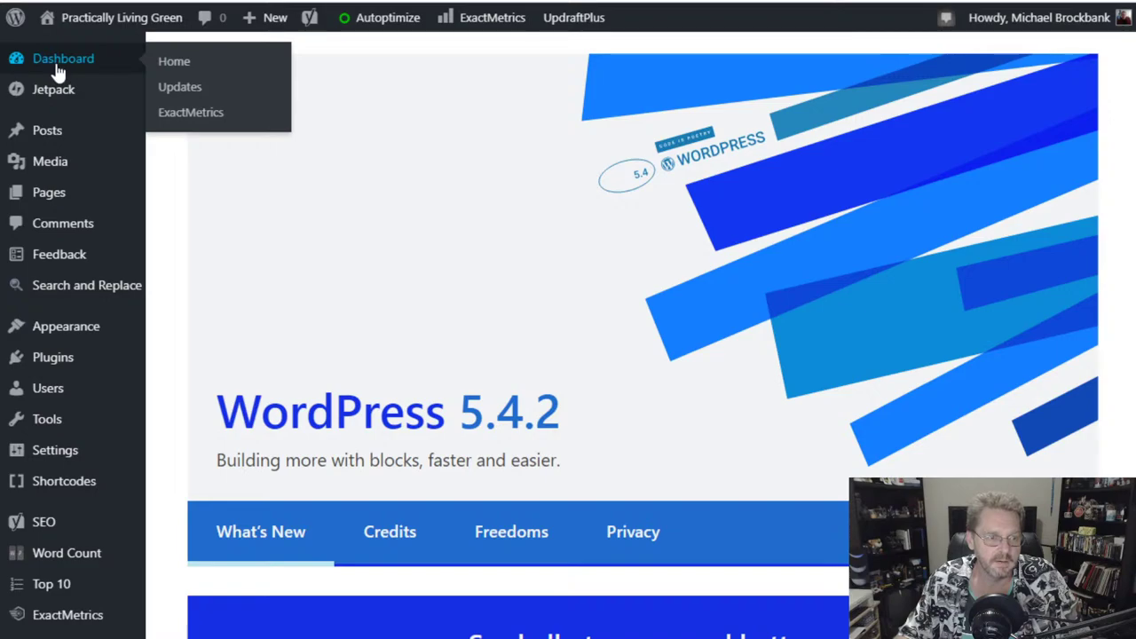
pyautogui.click(57, 71)
pyautogui.scroll(-2, 97, 340)
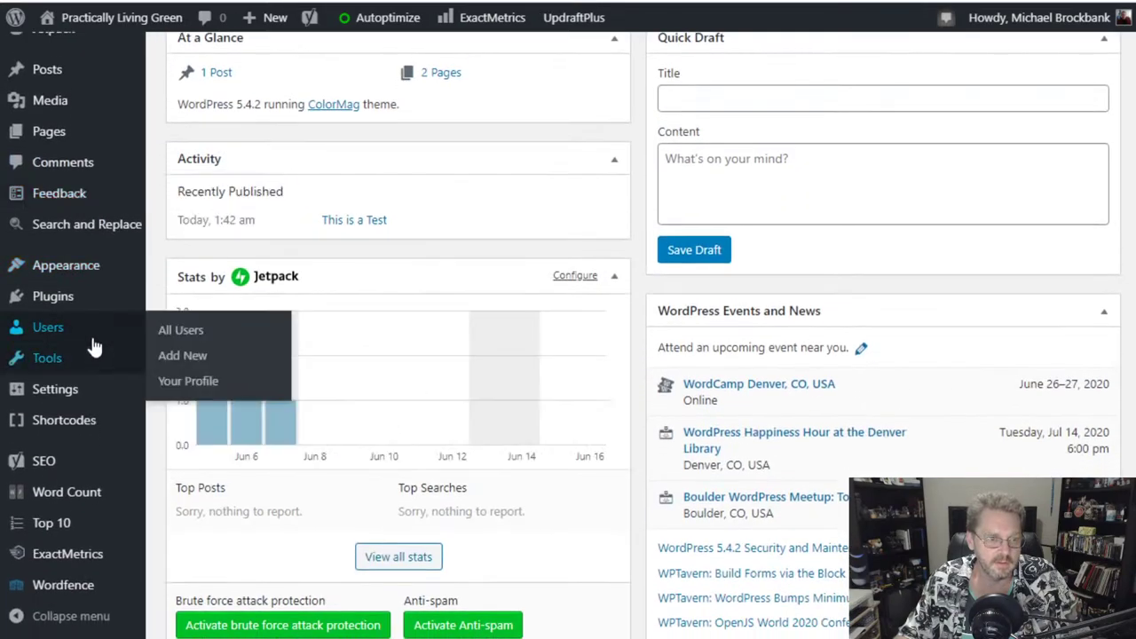
pyautogui.moveTo(69, 266)
pyautogui.click(182, 319)
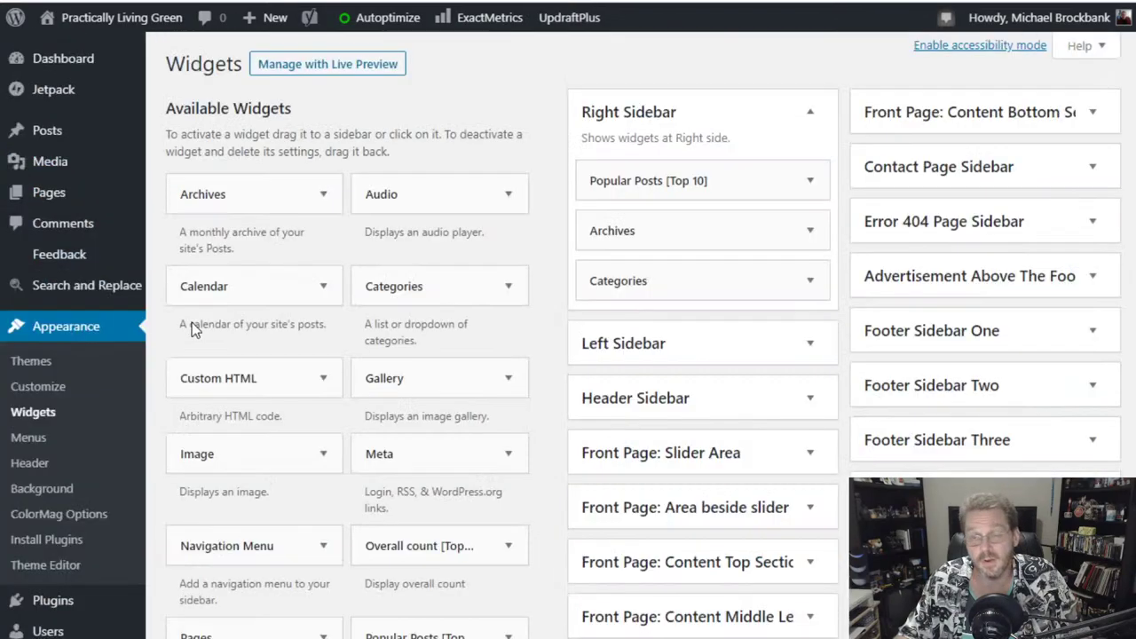
# - Browse the available ColorMag TG widgets, opening and closing the TG: Highlighted Posts sidebar chooser
pyautogui.scroll(-7, 364, 399)
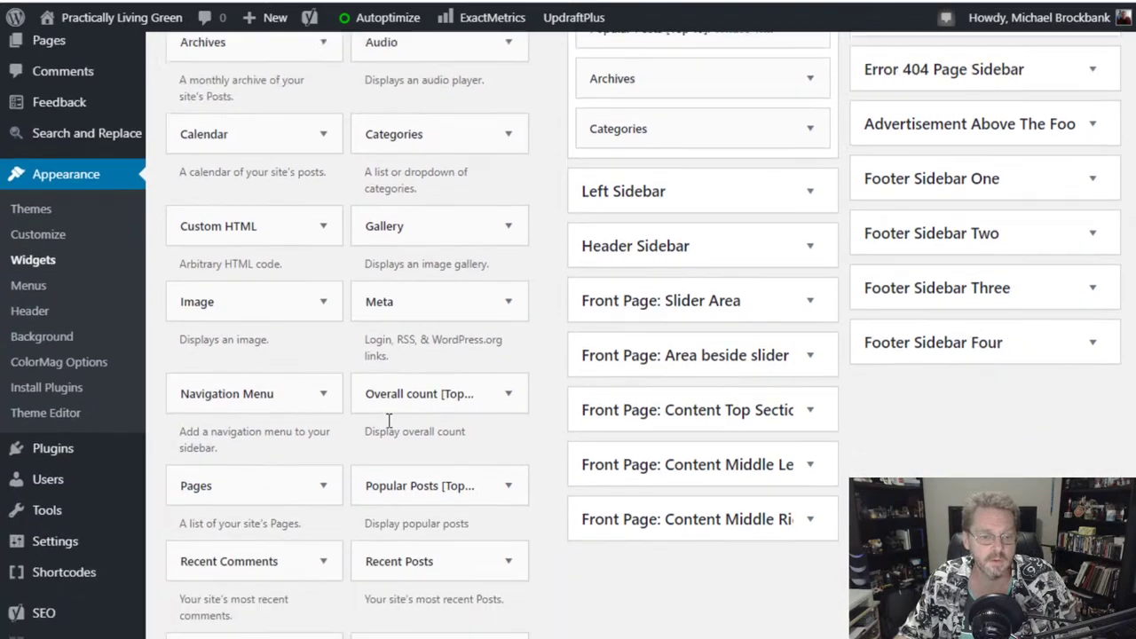
pyautogui.scroll(-2, 389, 421)
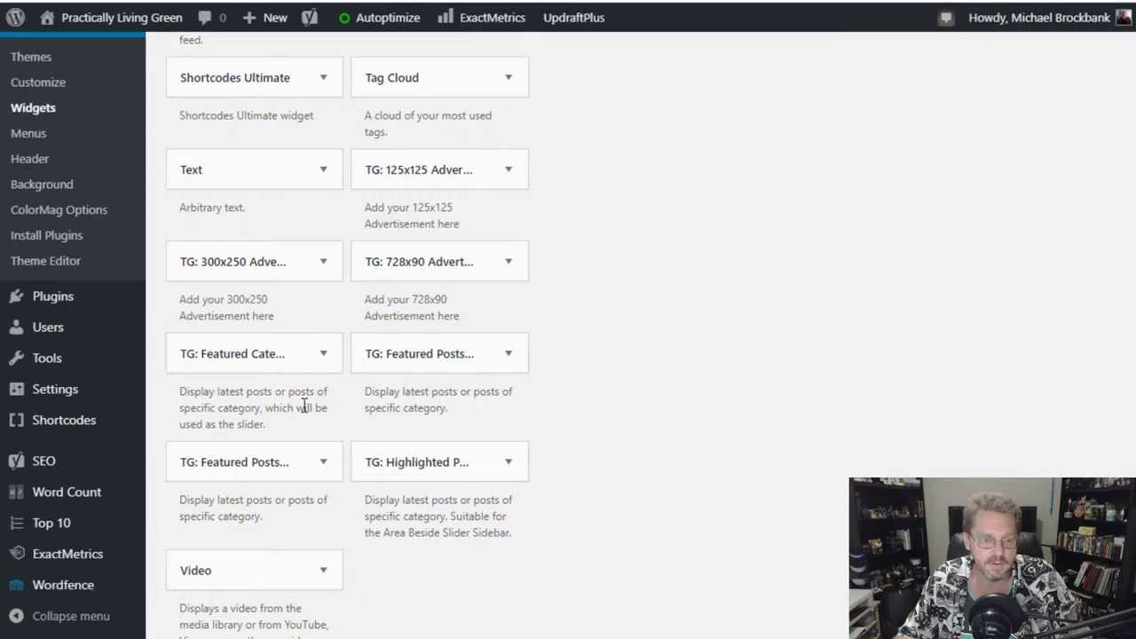
pyautogui.click(508, 462)
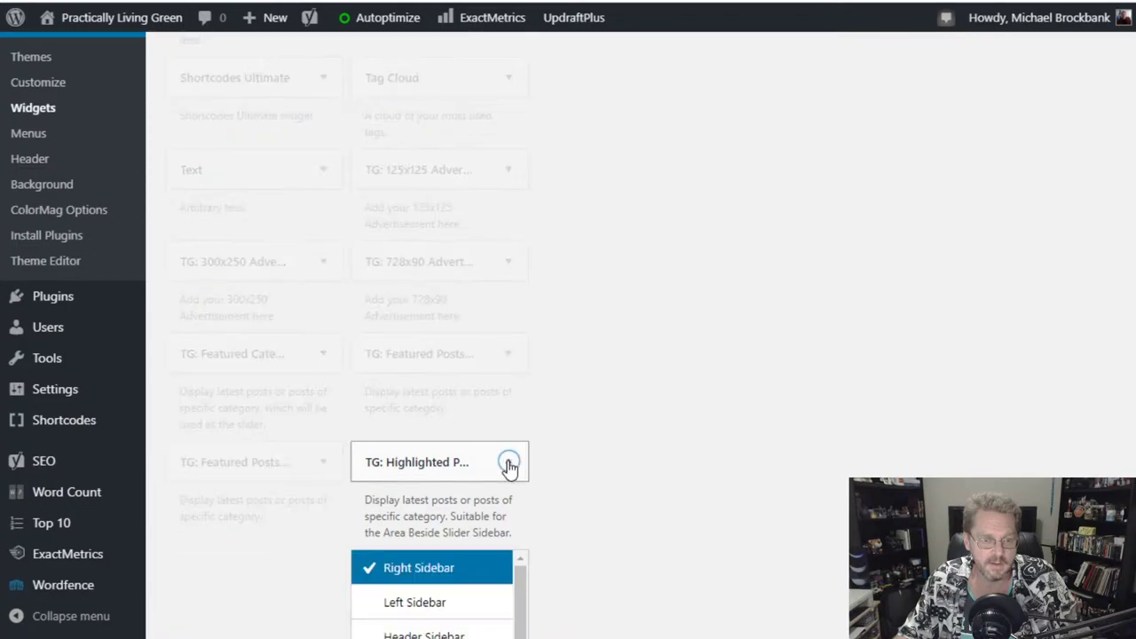
pyautogui.click(508, 462)
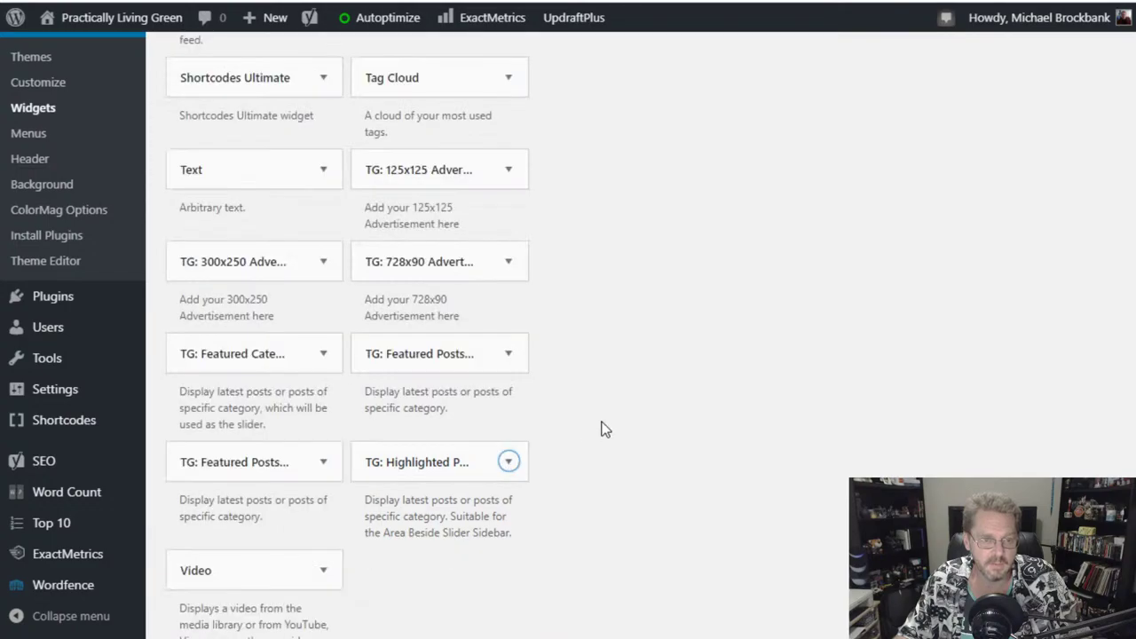
pyautogui.scroll(-4, 601, 429)
pyautogui.scroll(8, 600, 430)
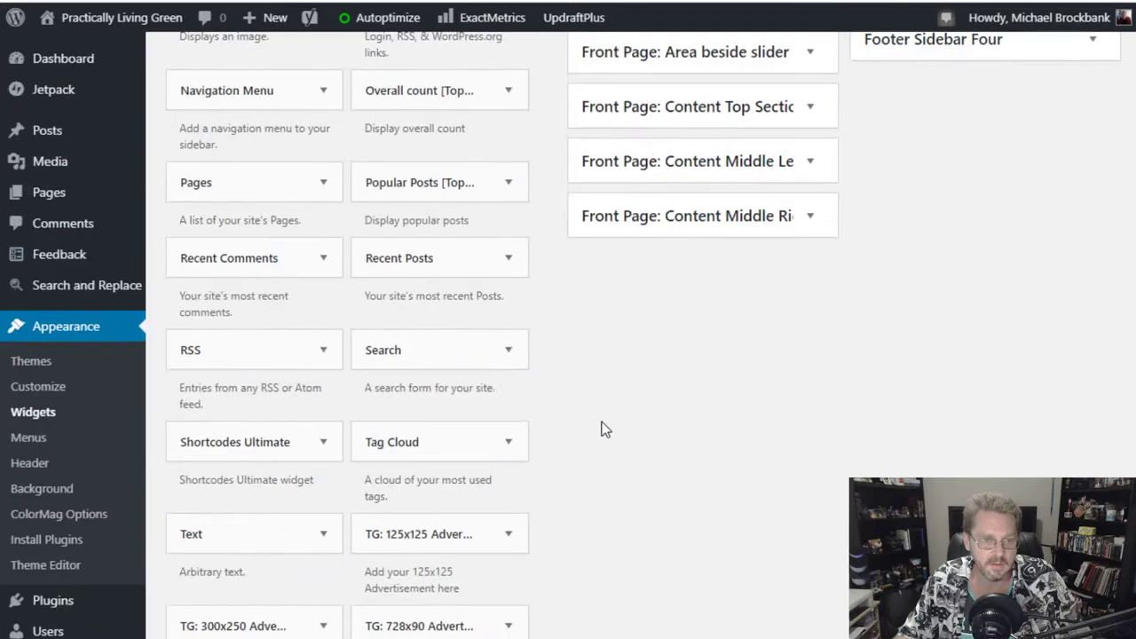
pyautogui.scroll(5, 600, 430)
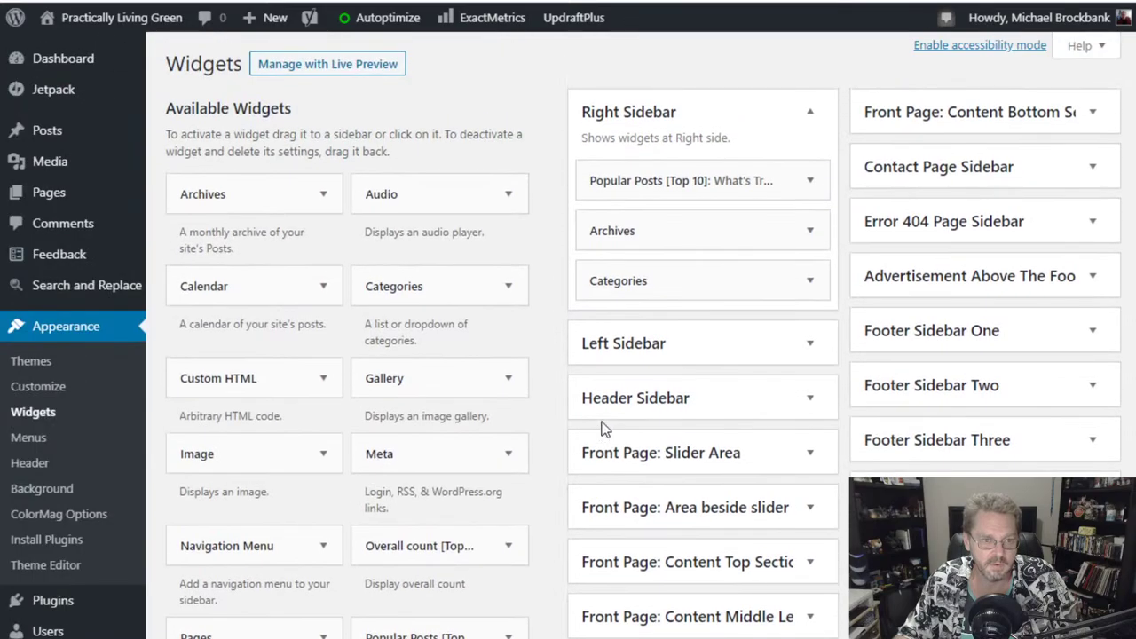
pyautogui.scroll(-6, 601, 429)
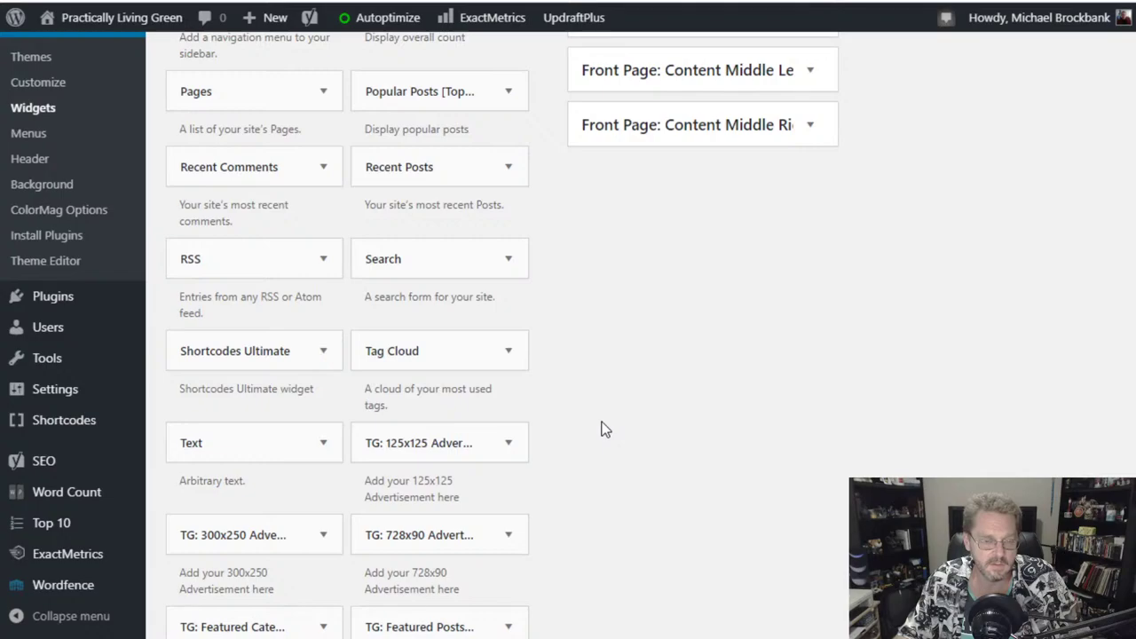
pyautogui.scroll(-2, 601, 430)
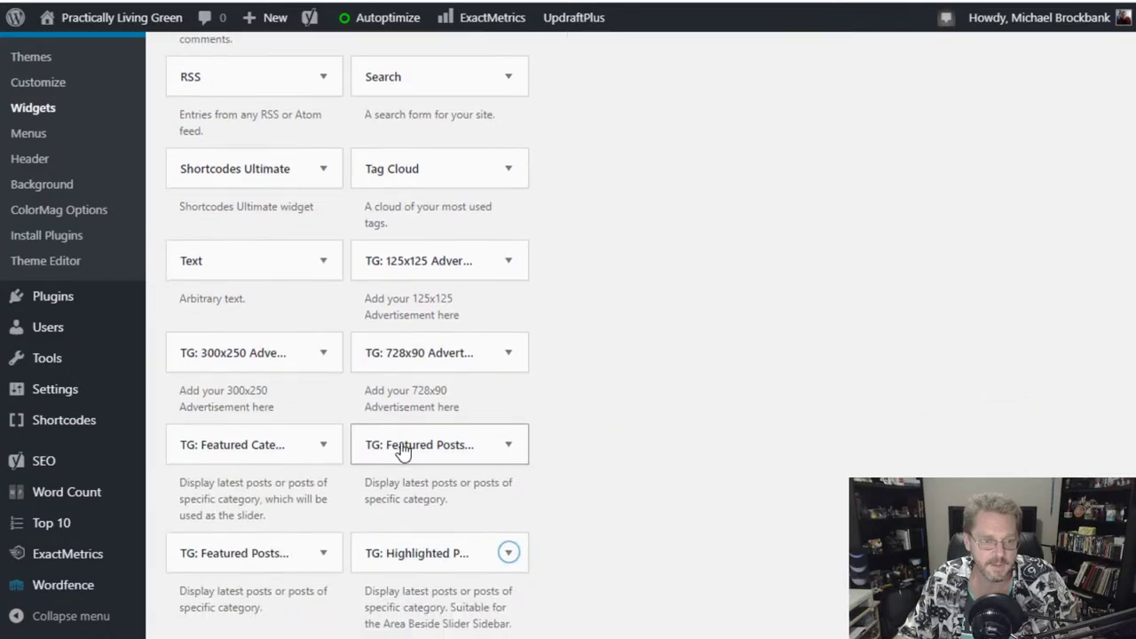
pyautogui.moveTo(402, 451); pyautogui.dragTo(649, 326)
pyautogui.scroll(6, 680, 312)
pyautogui.scroll(-5, 914, 458)
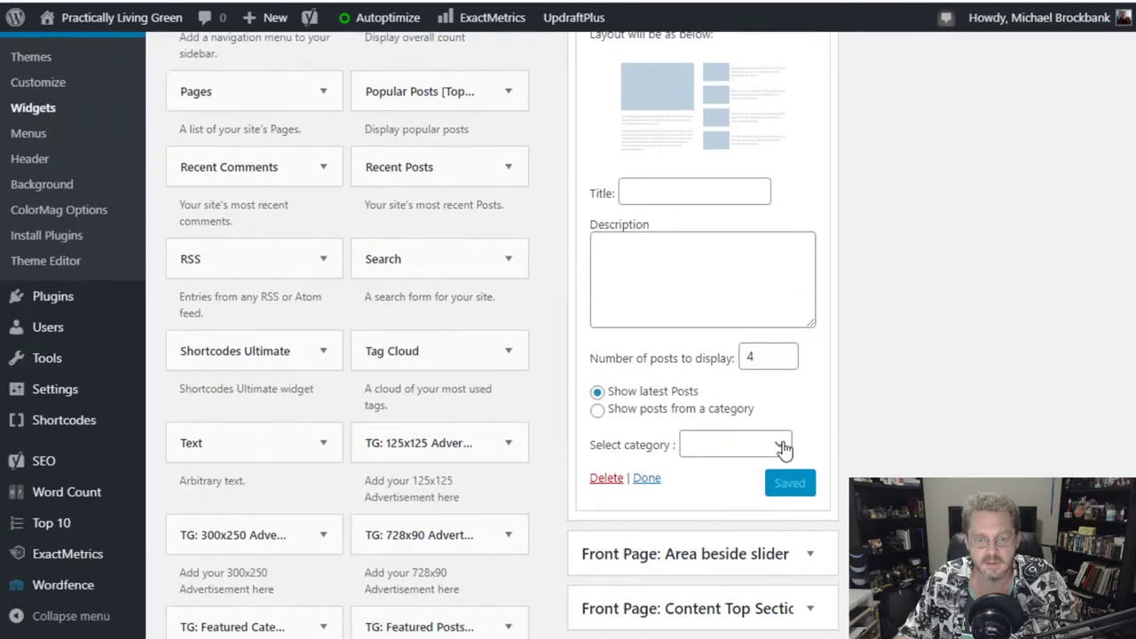
pyautogui.click(781, 446)
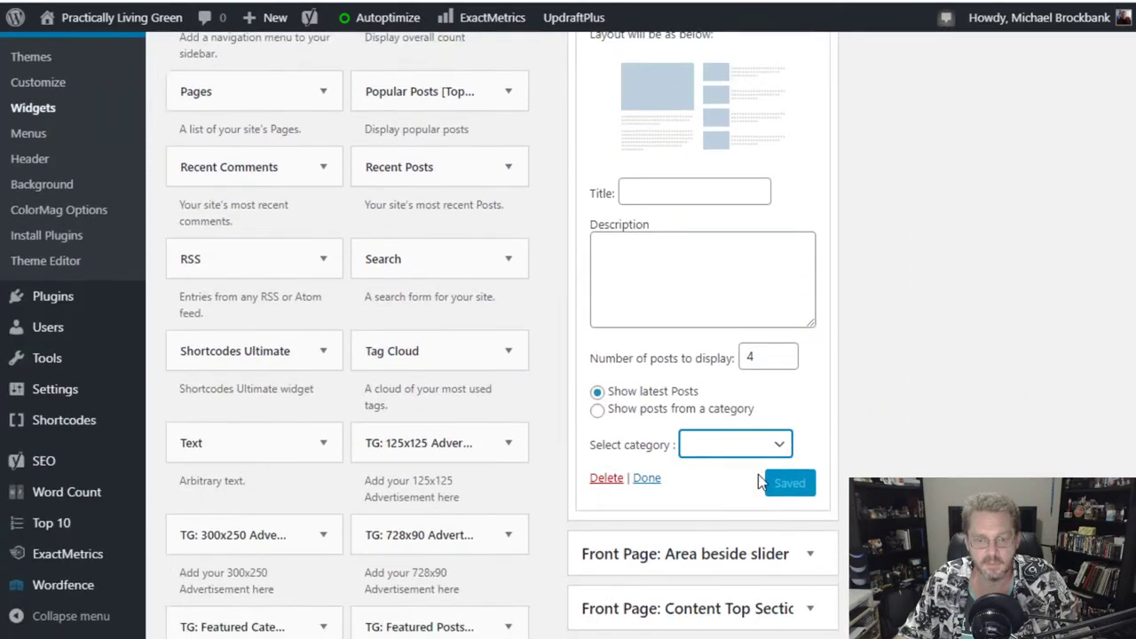
pyautogui.click(762, 472)
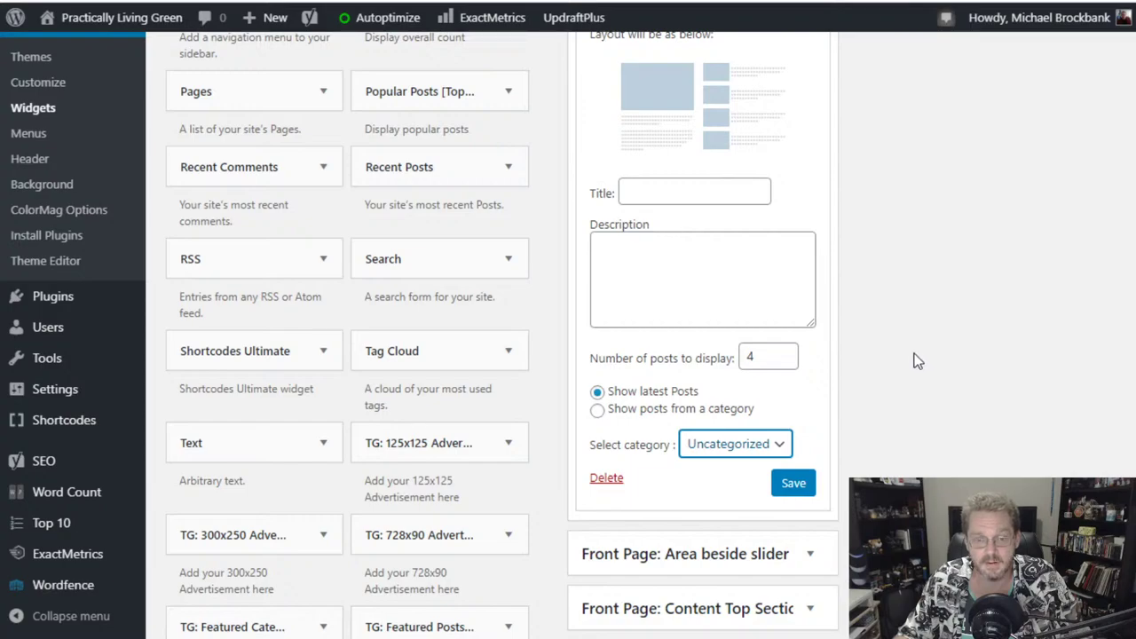
pyautogui.click(793, 484)
pyautogui.scroll(2, 922, 437)
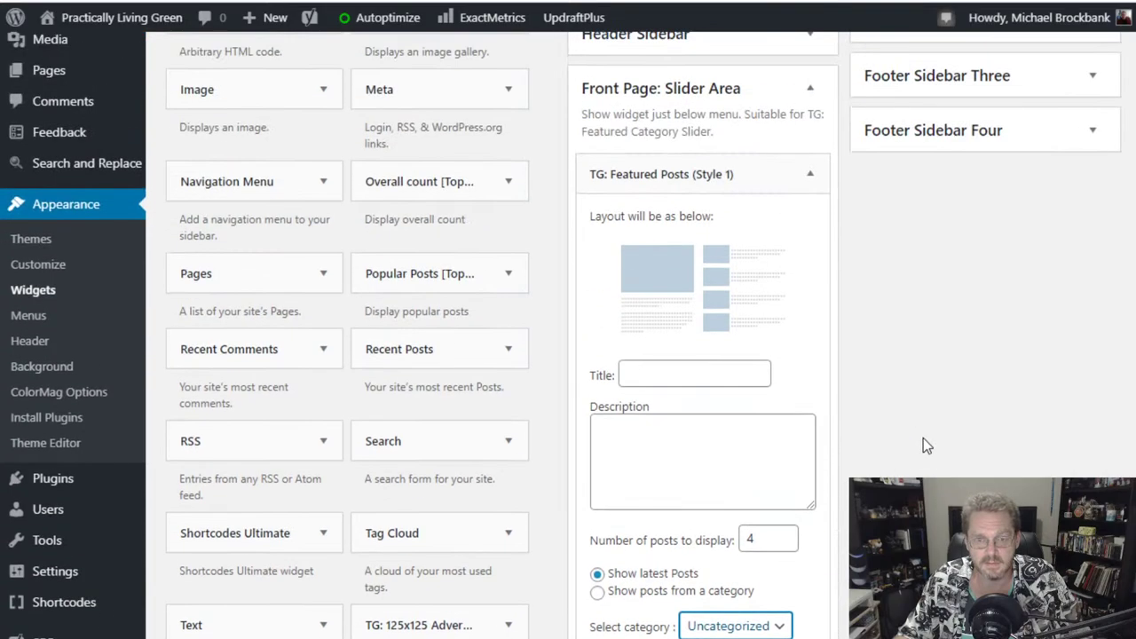
pyautogui.moveTo(737, 174); pyautogui.dragTo(386, 280)
pyautogui.scroll(-2, 568, 533)
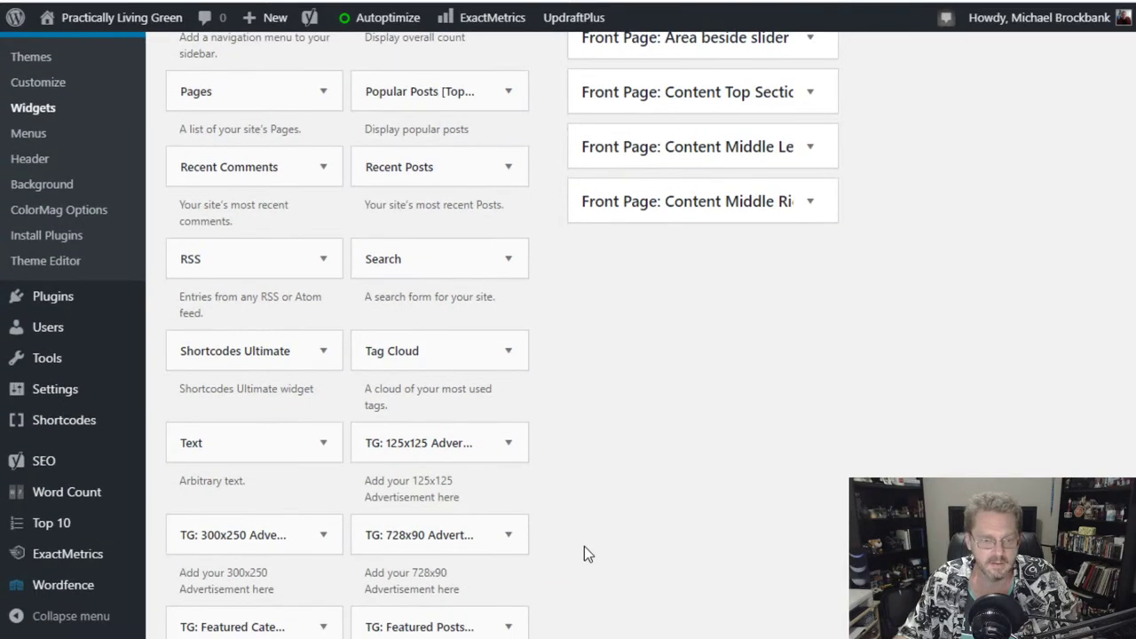
pyautogui.scroll(-3, 584, 554)
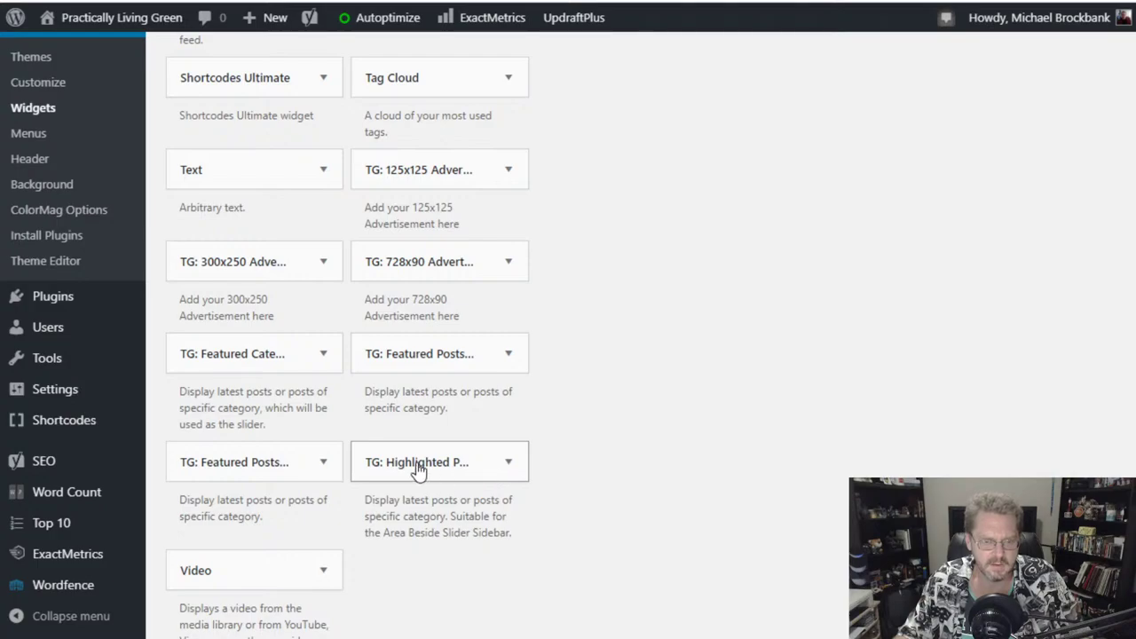
# - Add TG: Highlighted Posts to Front Page: Slider Area with category Uncategorized and save it
pyautogui.moveTo(417, 470); pyautogui.dragTo(670, 247)
pyautogui.scroll(7, 611, 377)
pyautogui.click(745, 408)
pyautogui.click(742, 439)
pyautogui.click(795, 440)
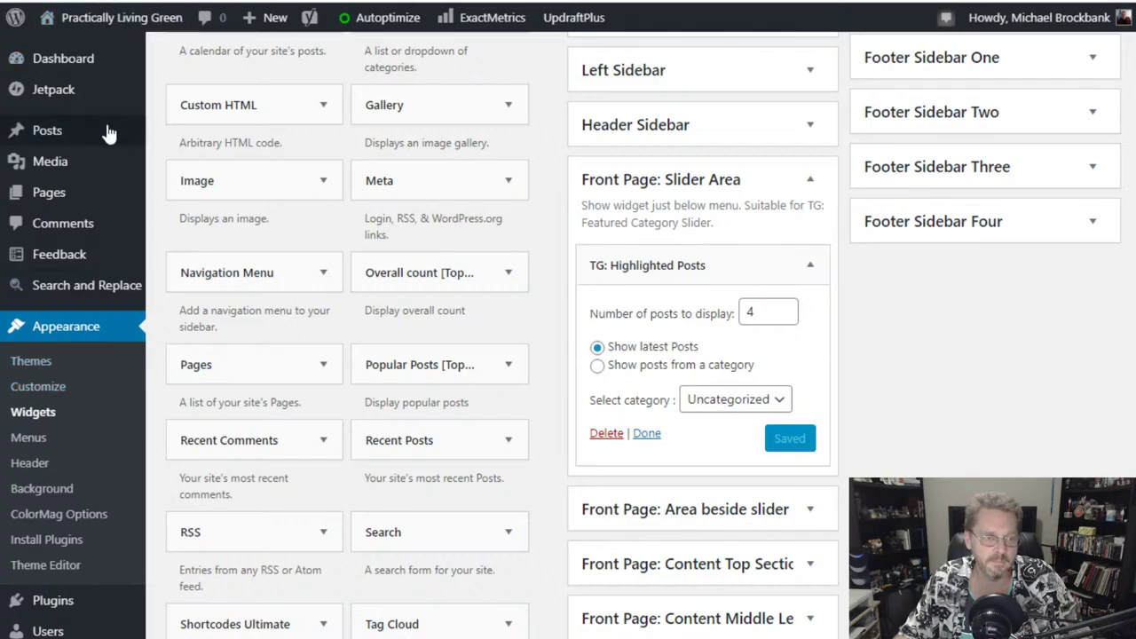
# - Preview the widget on the live site, then return to the Widgets admin page
pyautogui.moveTo(89, 17)
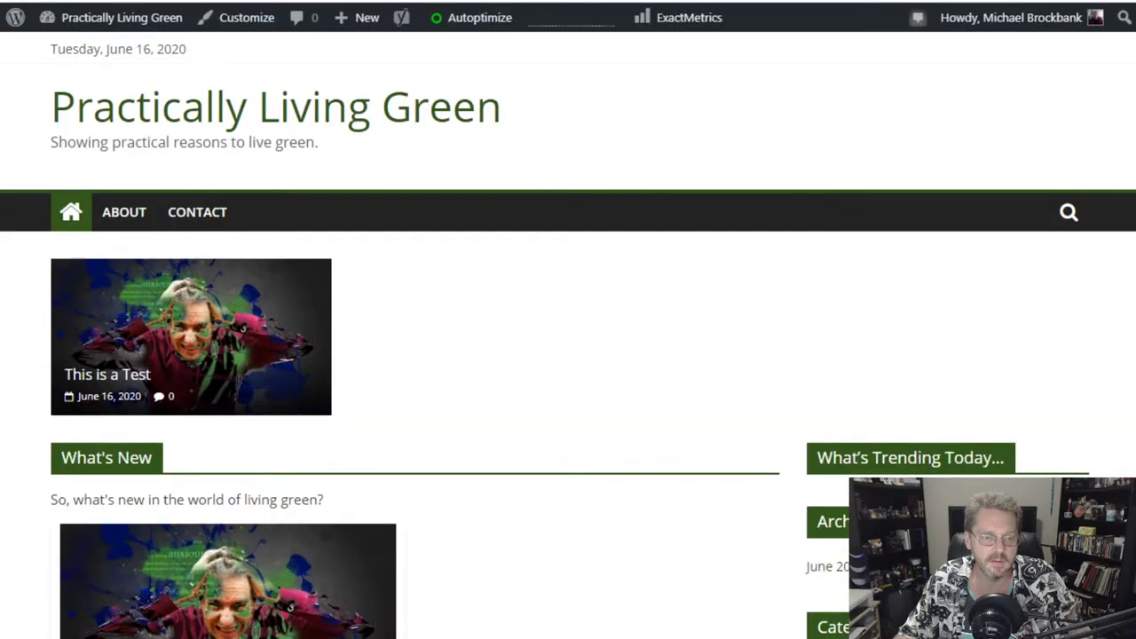
pyautogui.scroll(-1, 571, 320)
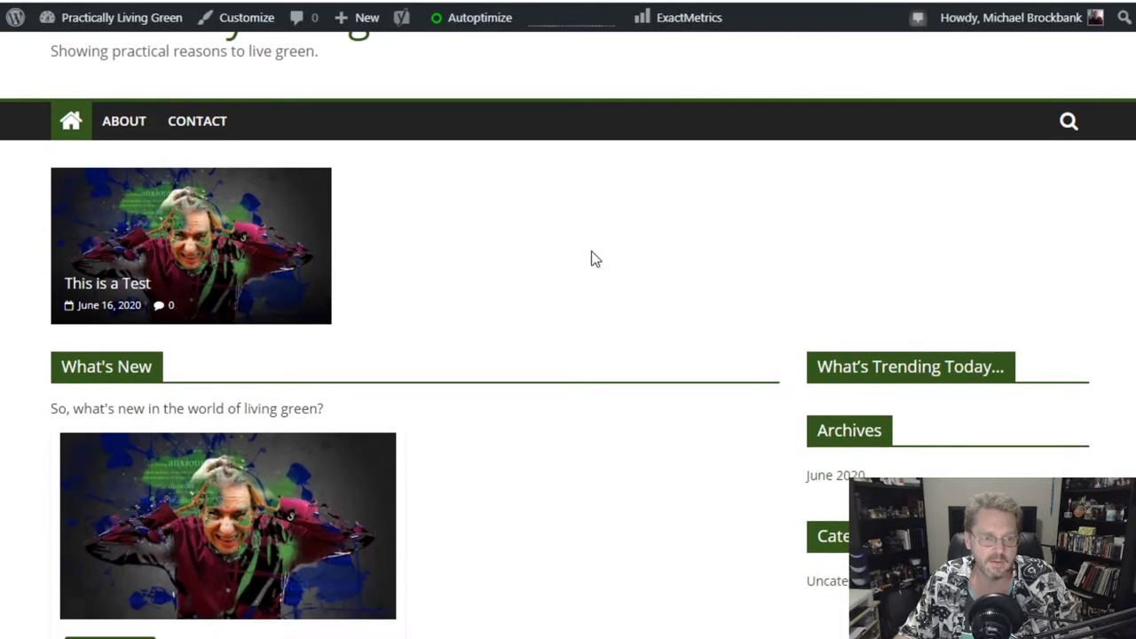
pyautogui.hotkey('alt', 'Left')
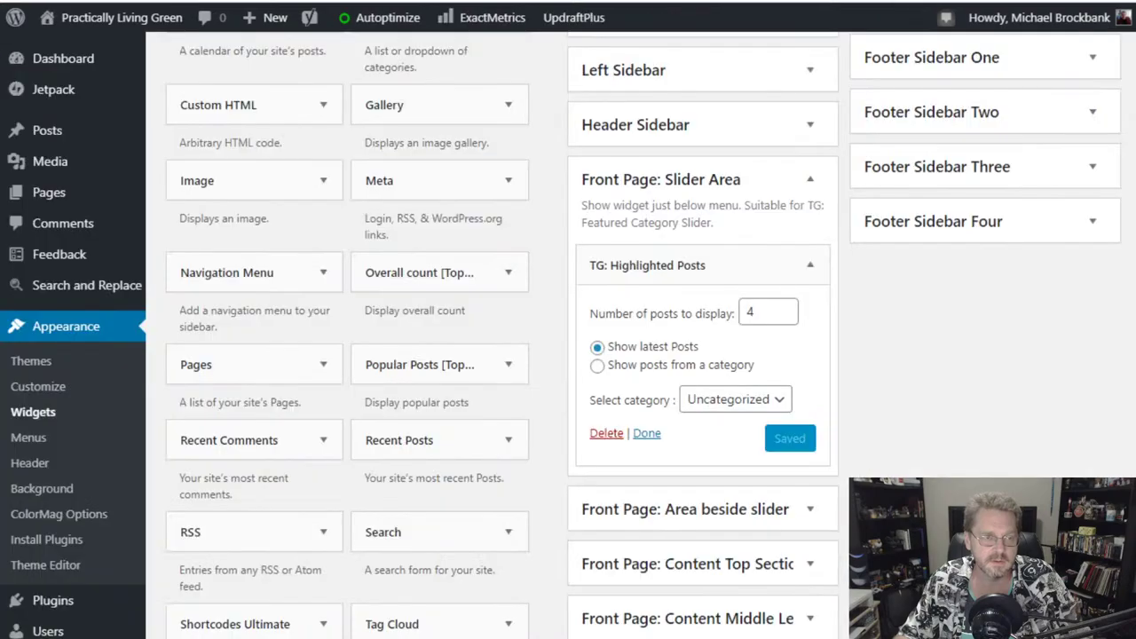
pyautogui.scroll(-4, 856, 375)
pyautogui.scroll(2, 816, 304)
# - Remove Highlighted Posts from the Slider Area and browse the available widgets, checking Gallery's sidebar options
pyautogui.moveTo(709, 176); pyautogui.dragTo(415, 210)
pyautogui.scroll(4, 635, 508)
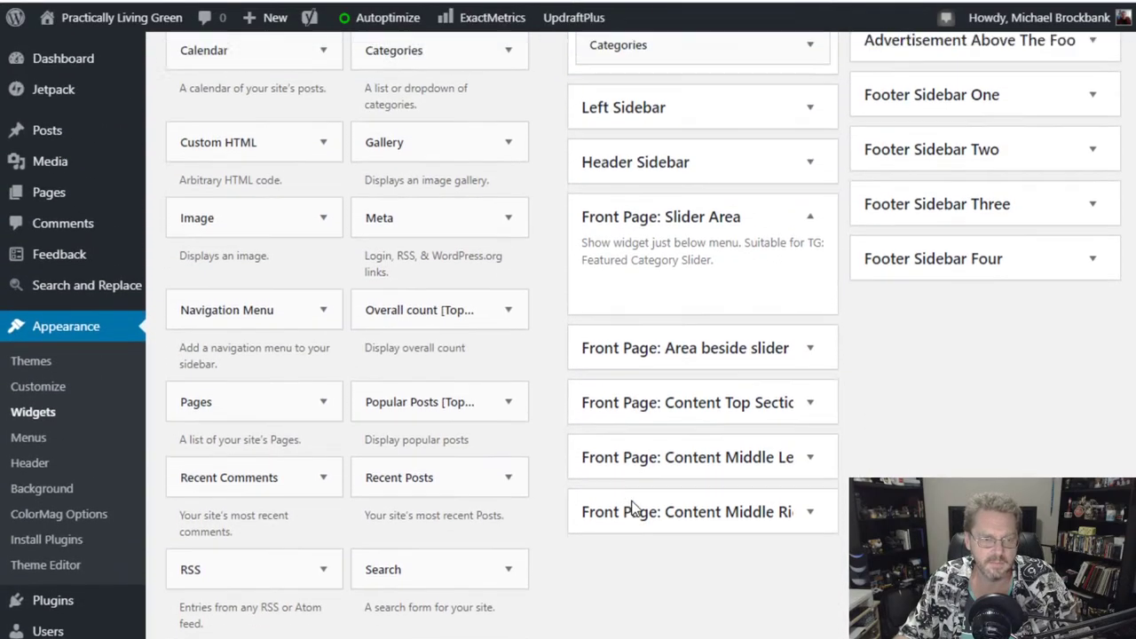
pyautogui.scroll(-1, 549, 484)
pyautogui.scroll(-2, 549, 484)
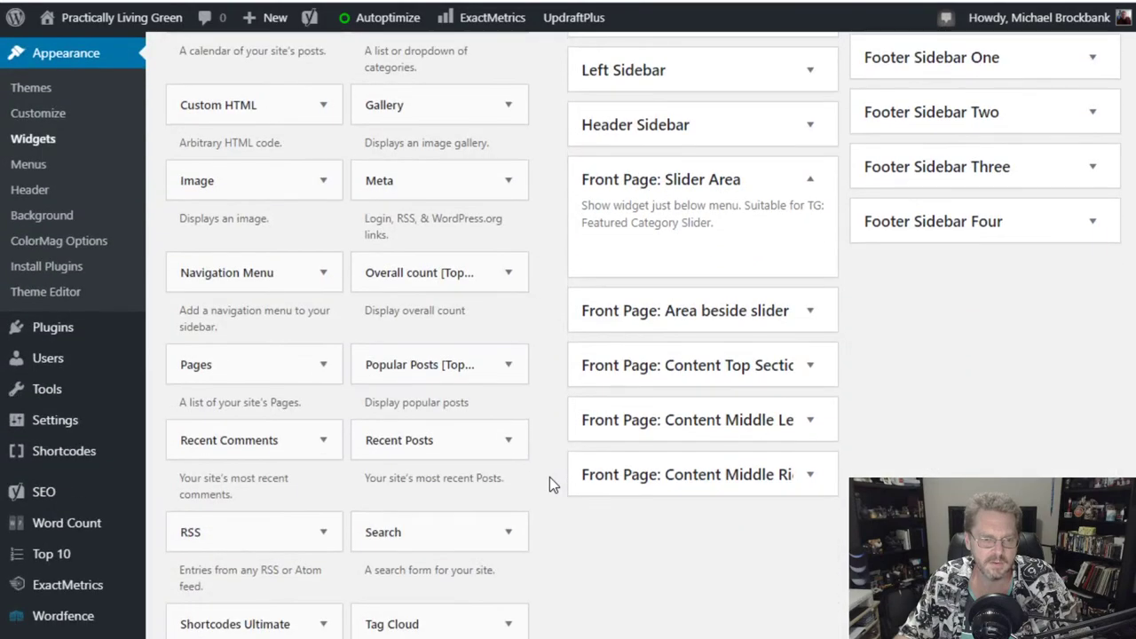
pyautogui.scroll(-4, 550, 485)
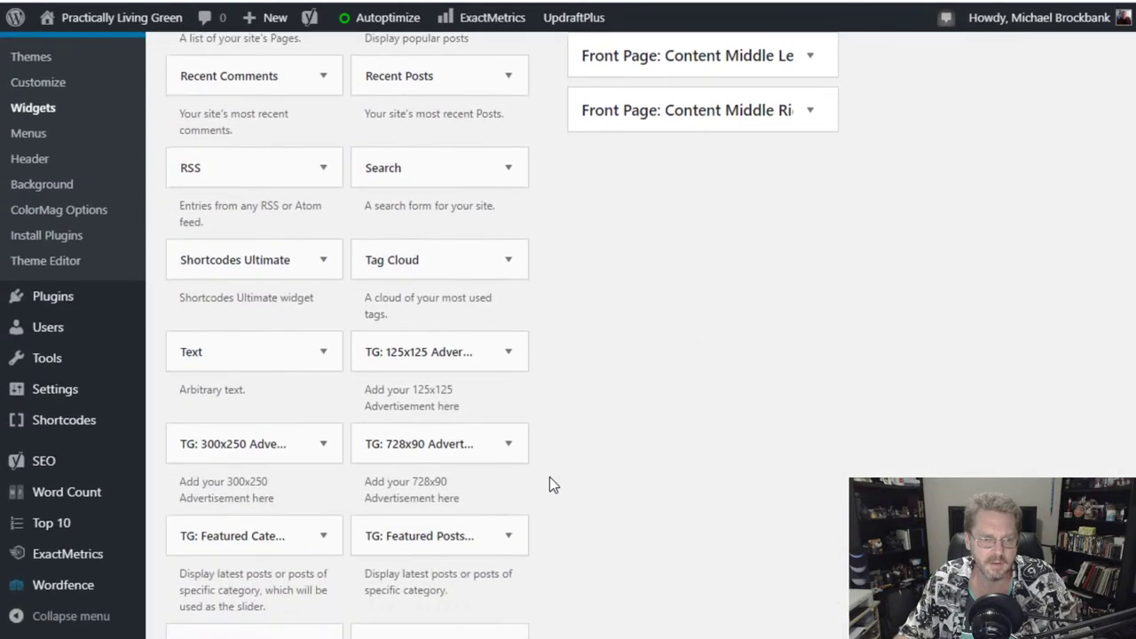
pyautogui.scroll(-1, 550, 485)
pyautogui.scroll(-1, 549, 477)
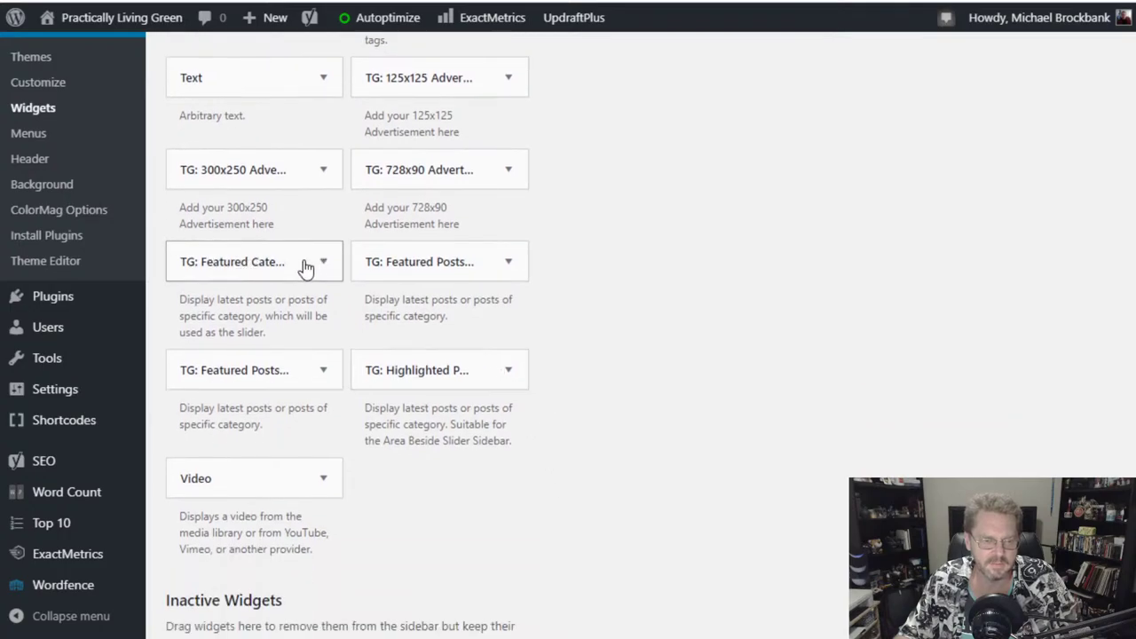
pyautogui.scroll(-4, 304, 262)
pyautogui.scroll(4, 662, 332)
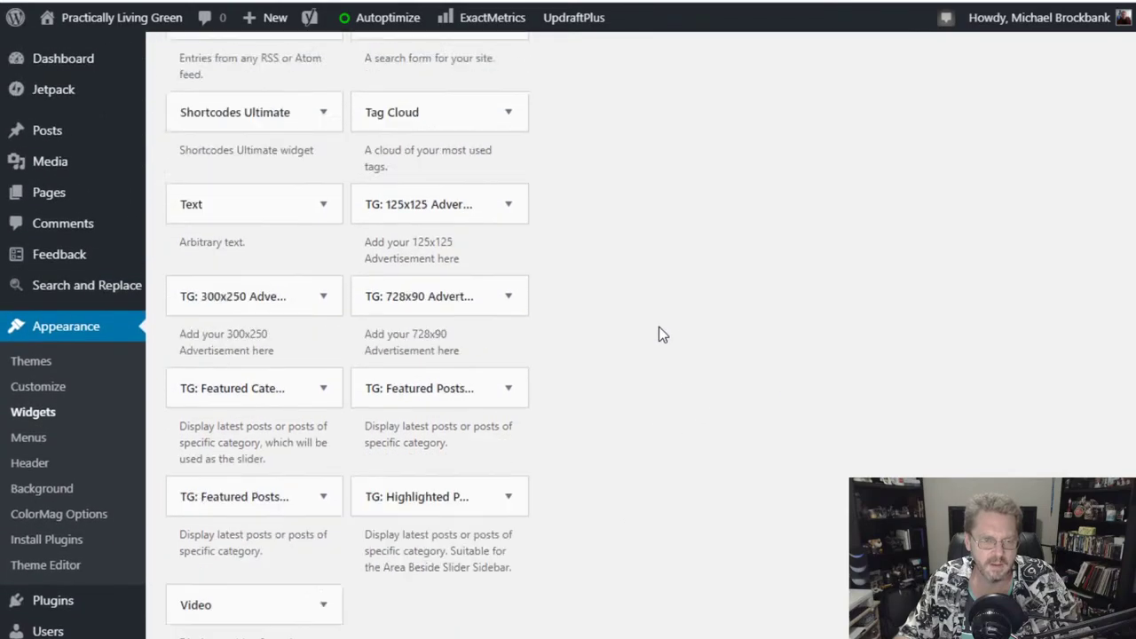
pyautogui.scroll(2, 658, 327)
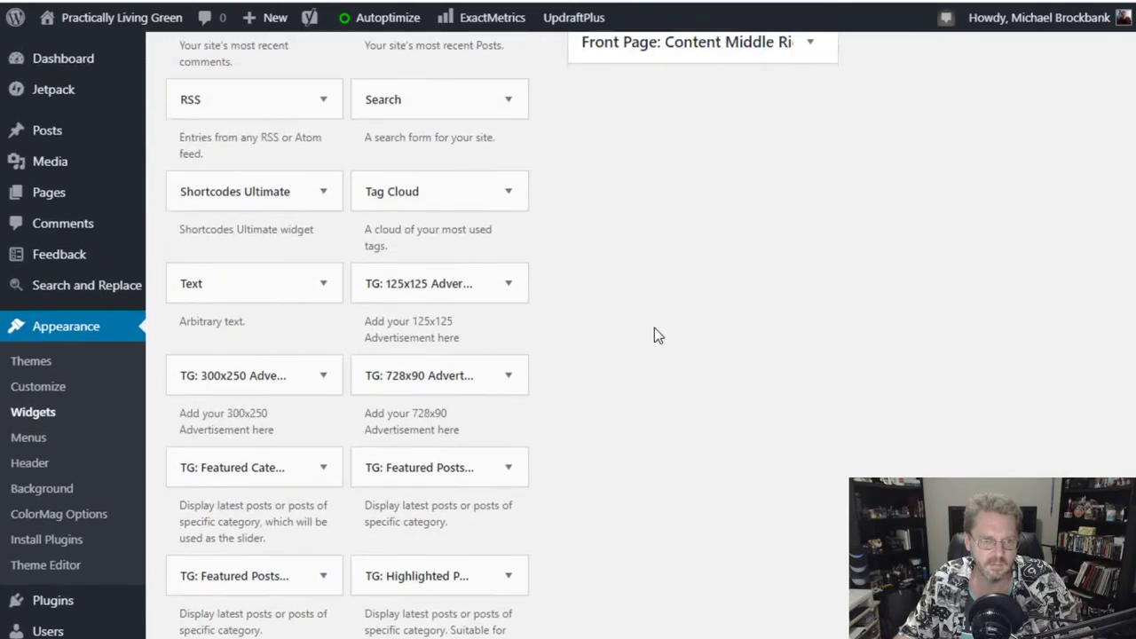
pyautogui.scroll(3, 620, 352)
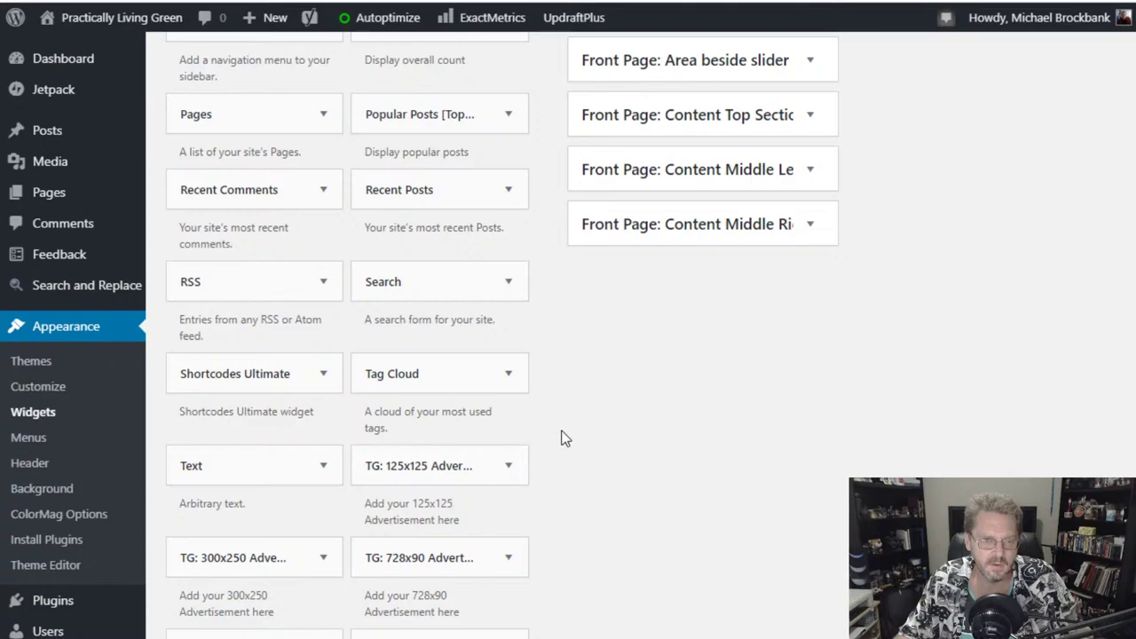
pyautogui.scroll(3, 561, 438)
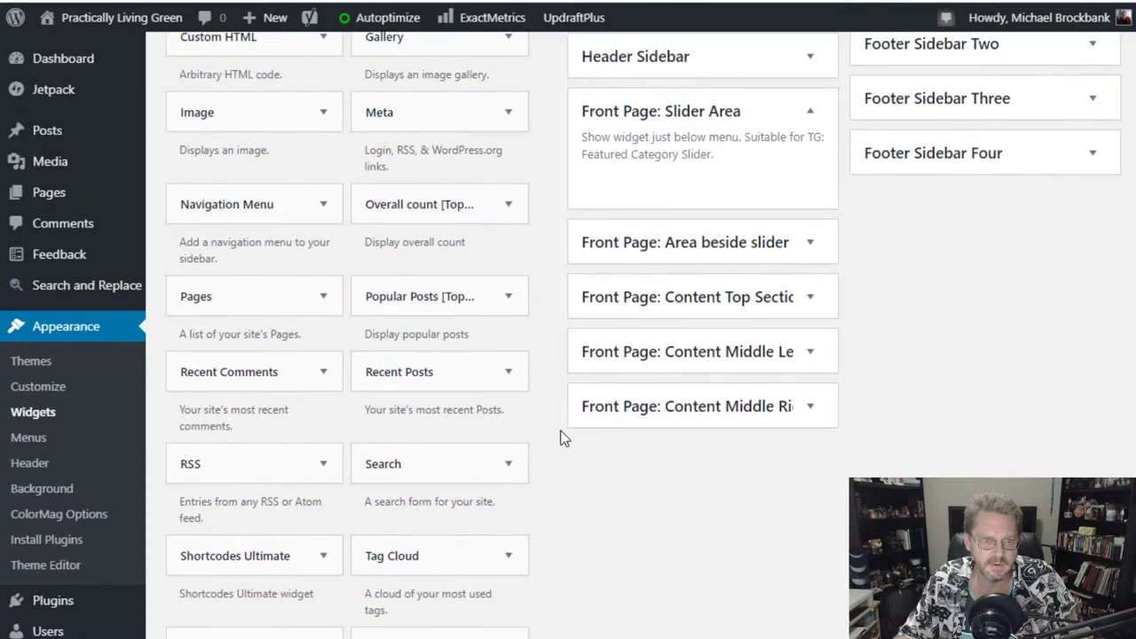
pyautogui.scroll(3, 561, 438)
pyautogui.scroll(2, 561, 438)
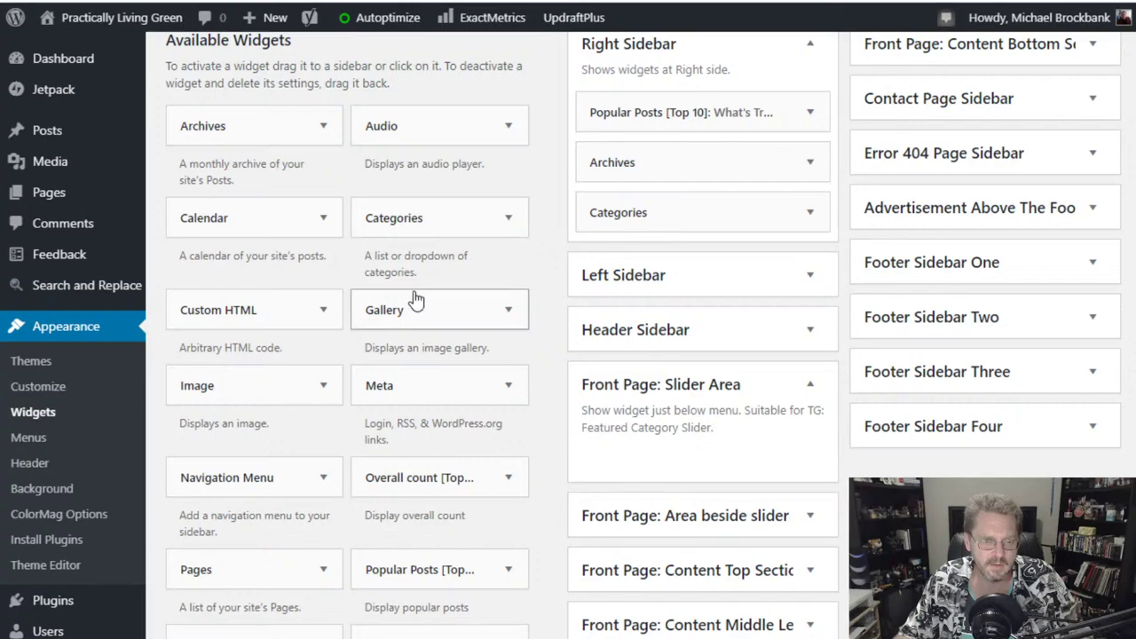
pyautogui.click(505, 311)
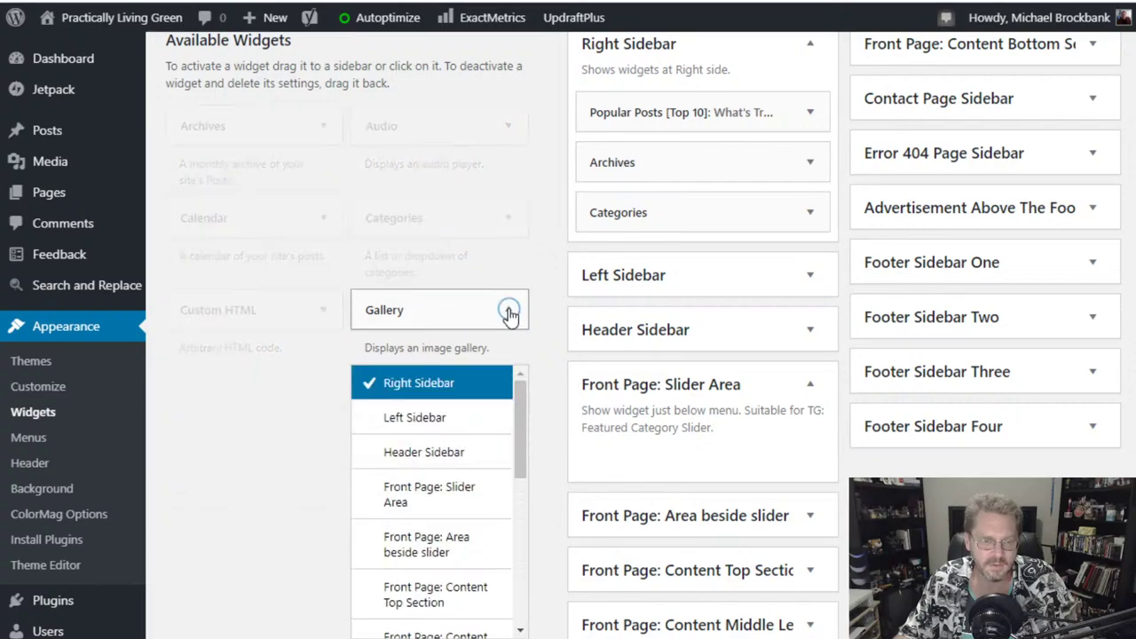
pyautogui.click(507, 312)
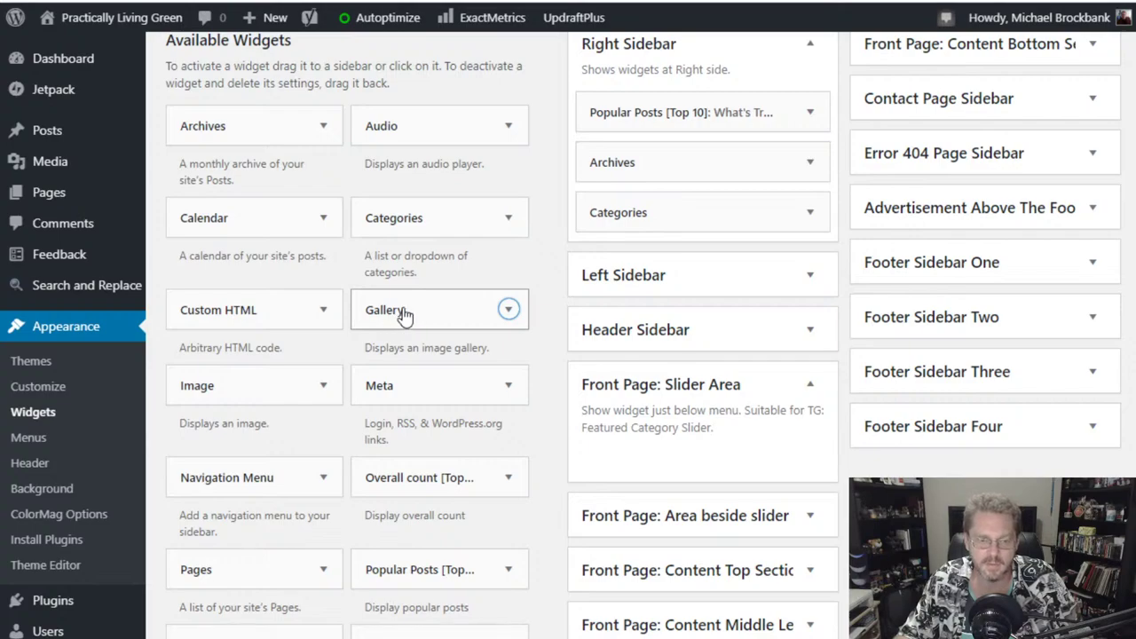
# - Place TG: Featured Category Slider in Front Page: Slider Area with category Uncategorized and save
pyautogui.scroll(-2, 400, 314)
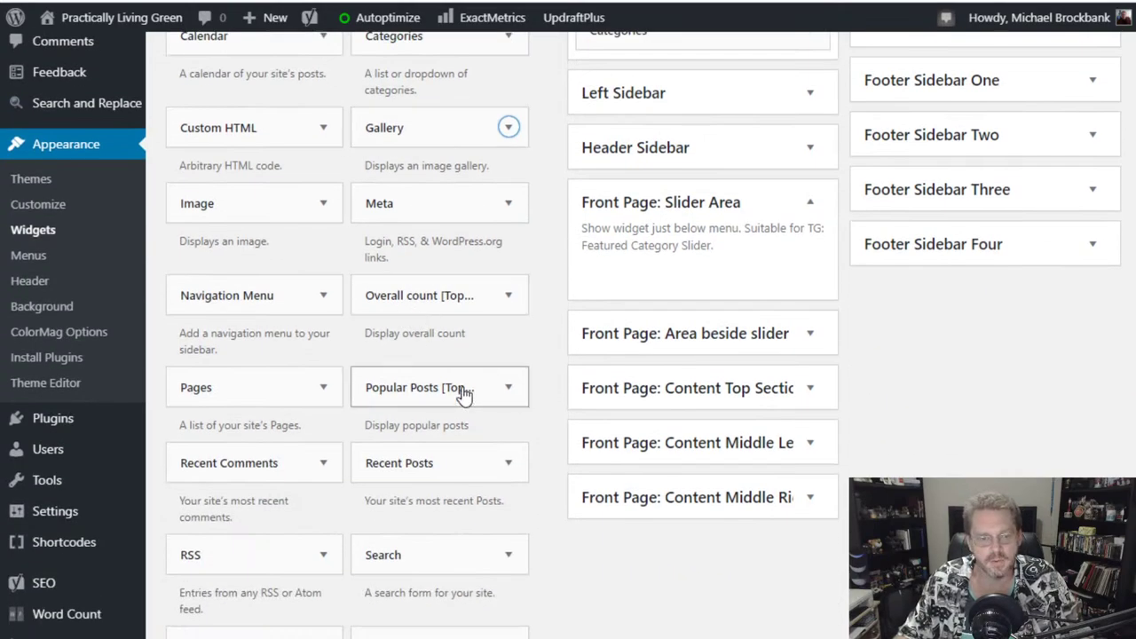
pyautogui.scroll(-2, 463, 395)
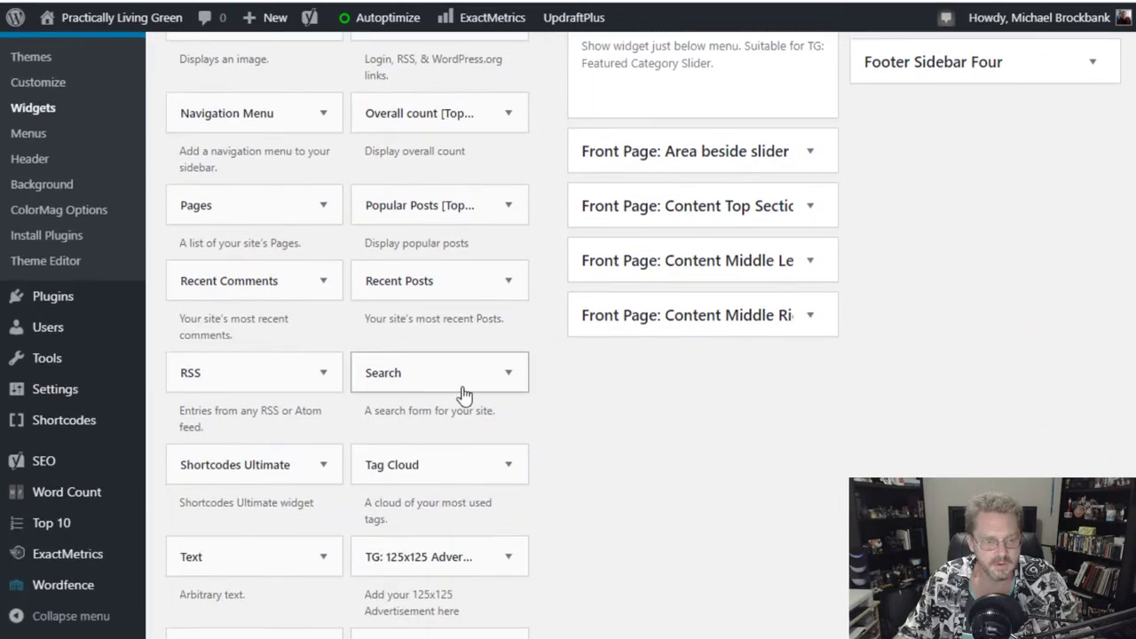
pyautogui.scroll(-2, 463, 395)
pyautogui.scroll(-4, 463, 394)
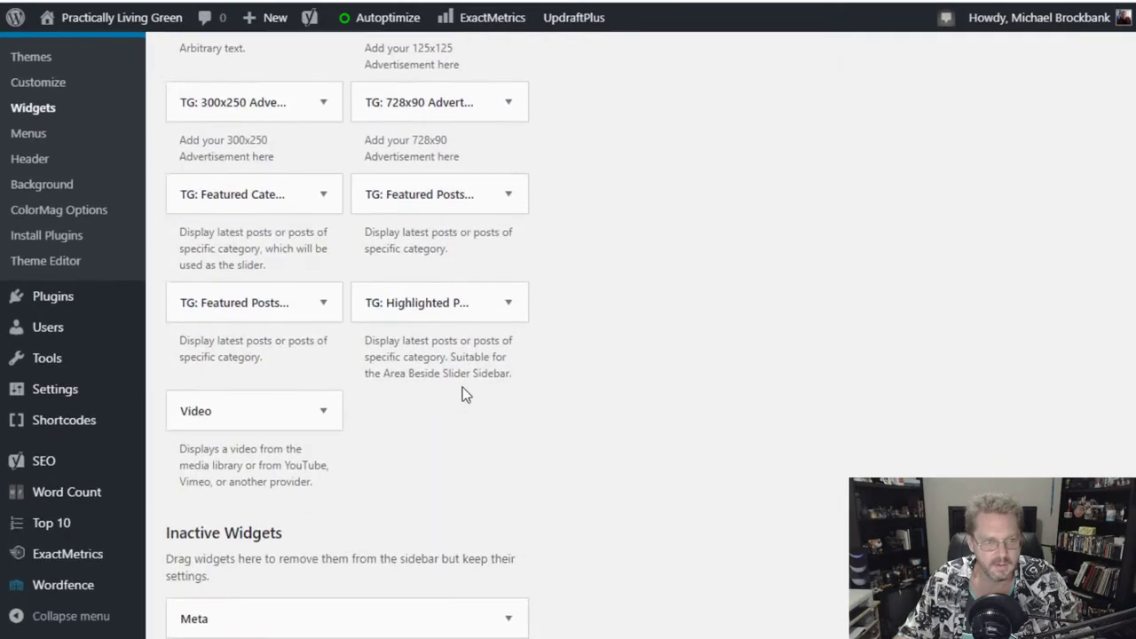
pyautogui.scroll(4, 463, 395)
pyautogui.scroll(-2, 464, 394)
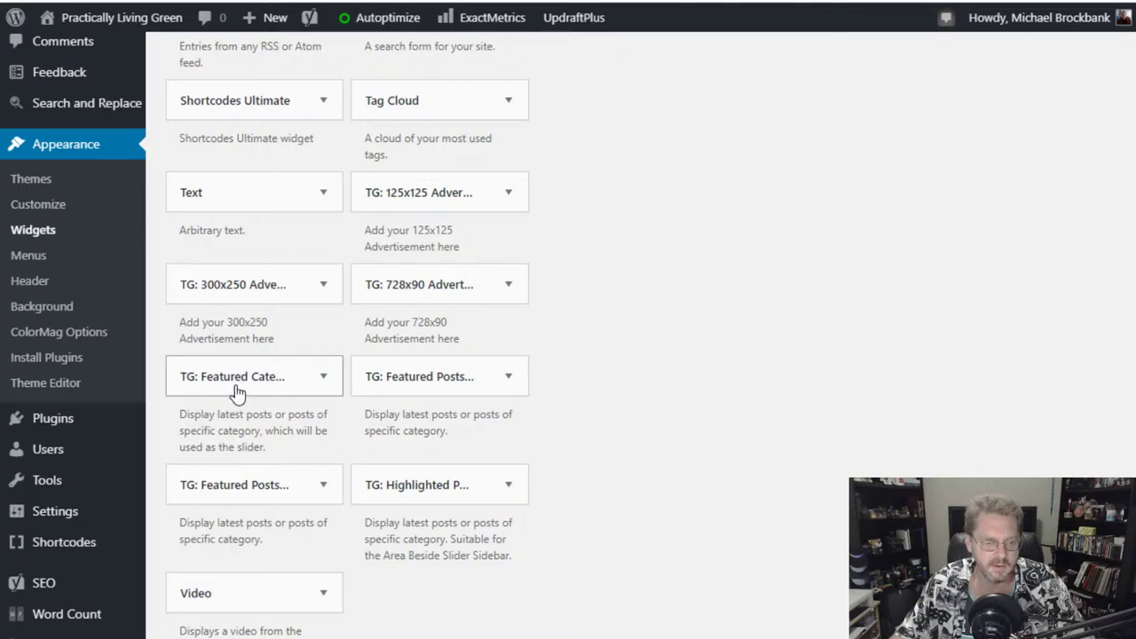
pyautogui.moveTo(234, 390); pyautogui.dragTo(687, 352)
pyautogui.scroll(8, 753, 309)
pyautogui.scroll(-2, 654, 352)
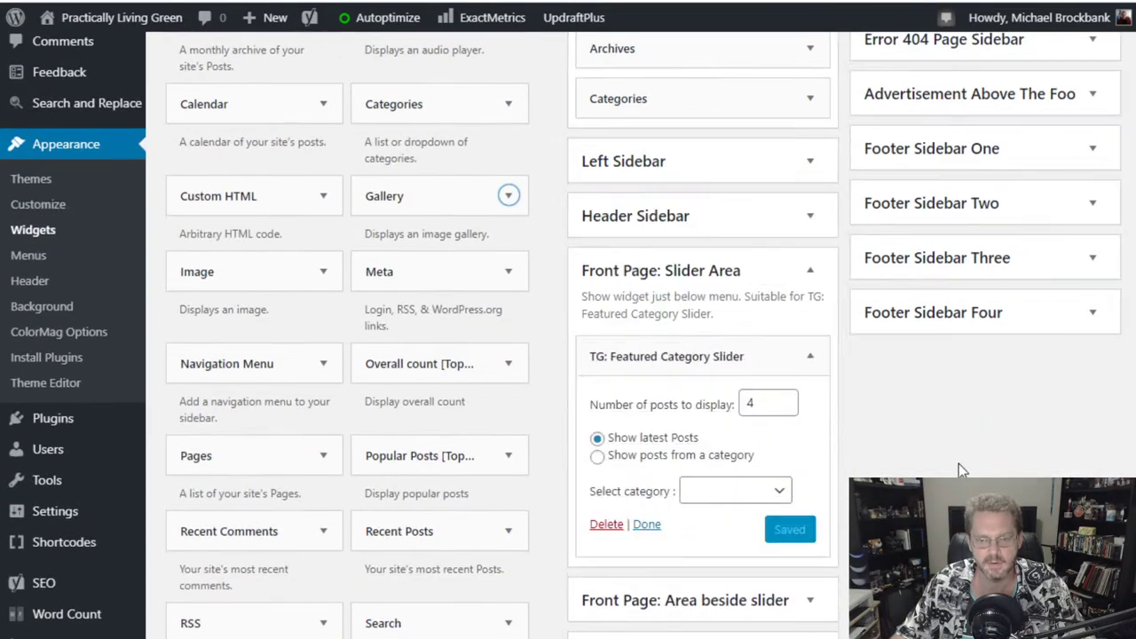
pyautogui.scroll(-2, 958, 462)
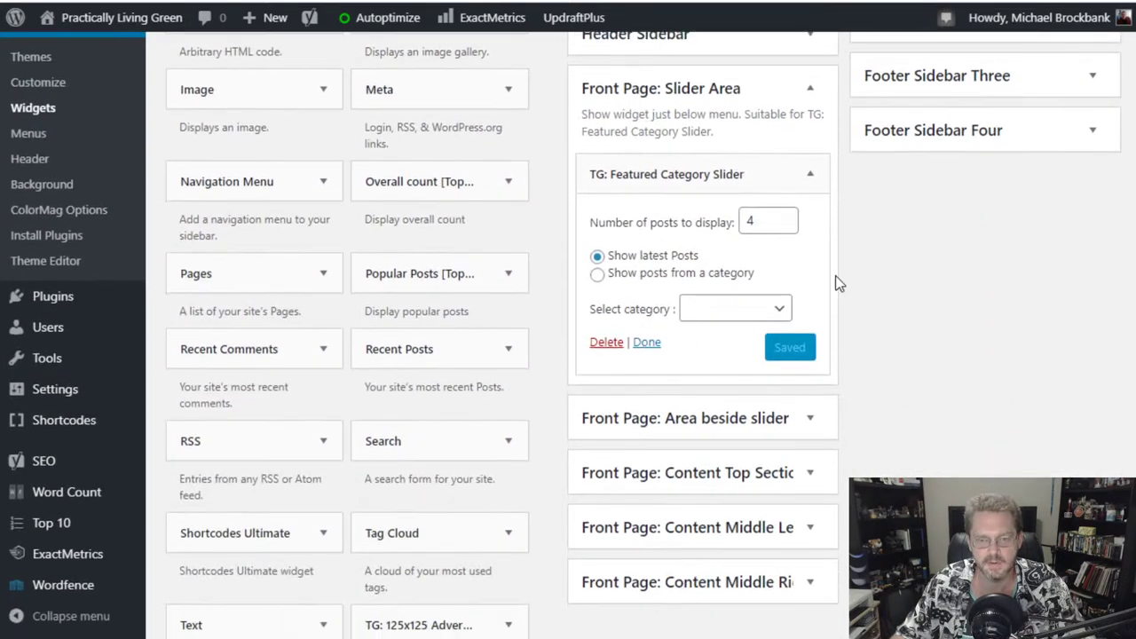
pyautogui.click(728, 309)
pyautogui.click(727, 331)
pyautogui.click(792, 346)
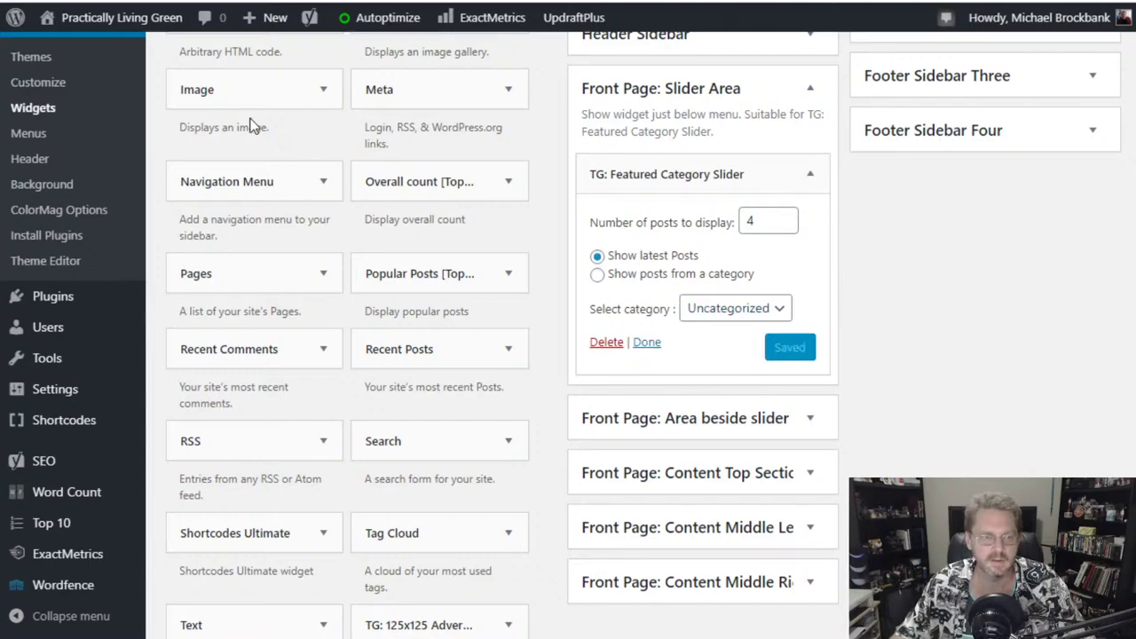
pyautogui.moveTo(96, 20)
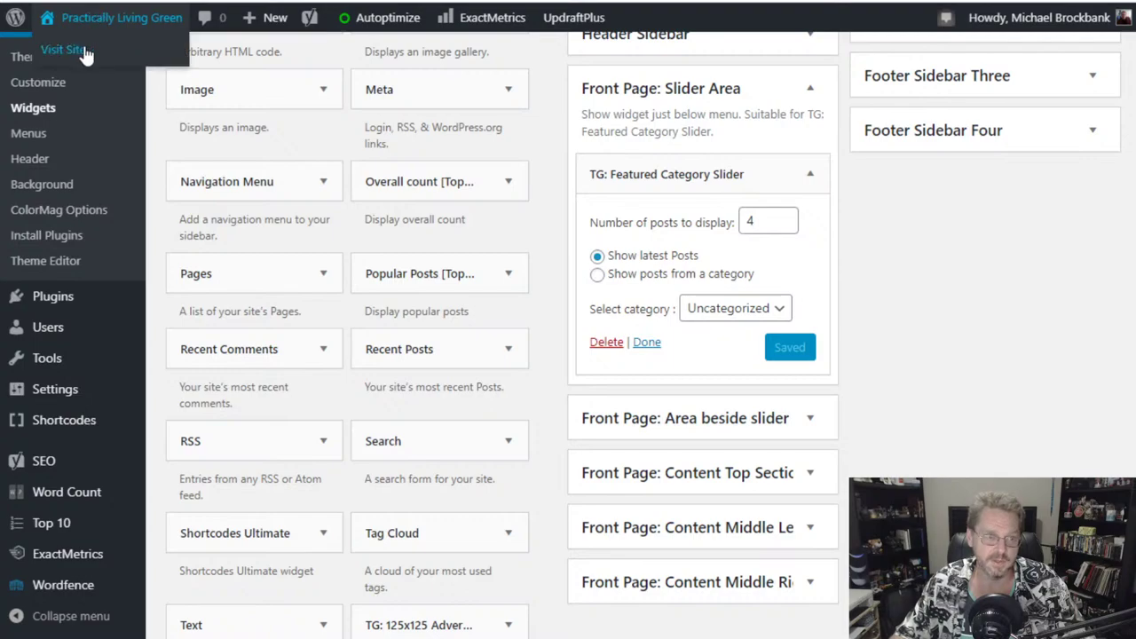
pyautogui.click(178, 49)
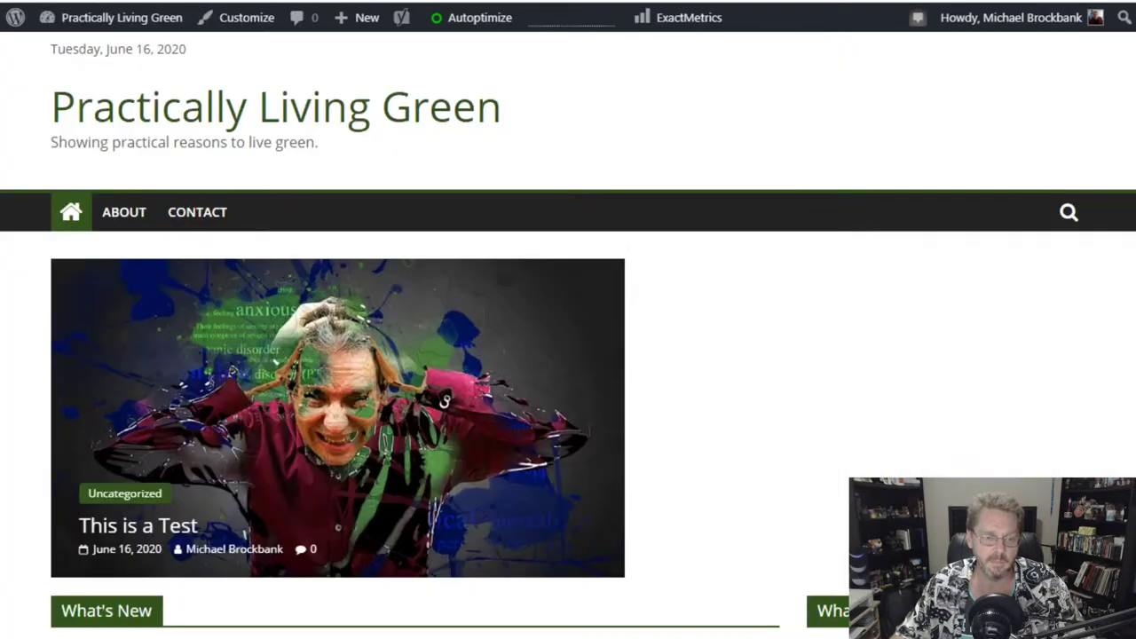
pyautogui.scroll(-3, 882, 355)
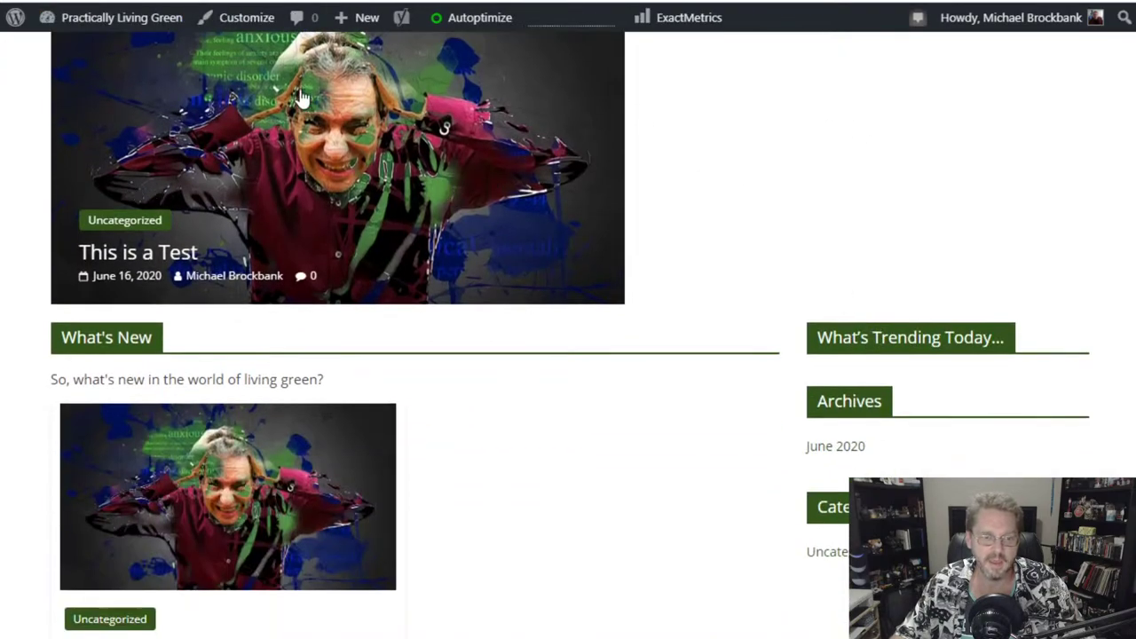
pyautogui.scroll(1, 784, 251)
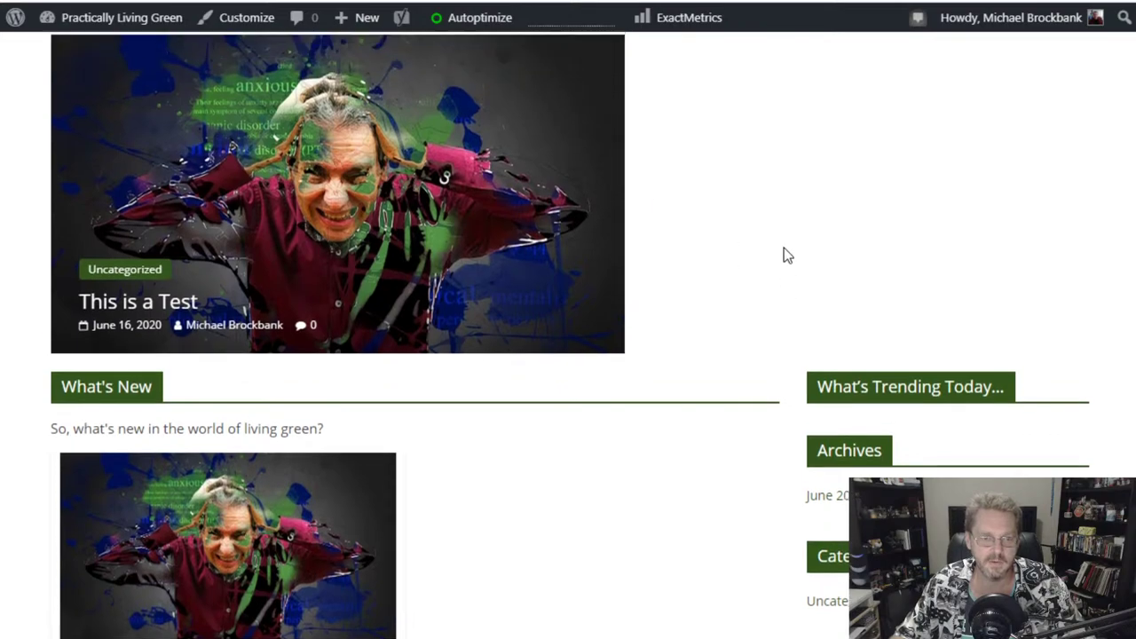
pyautogui.scroll(-3, 645, 253)
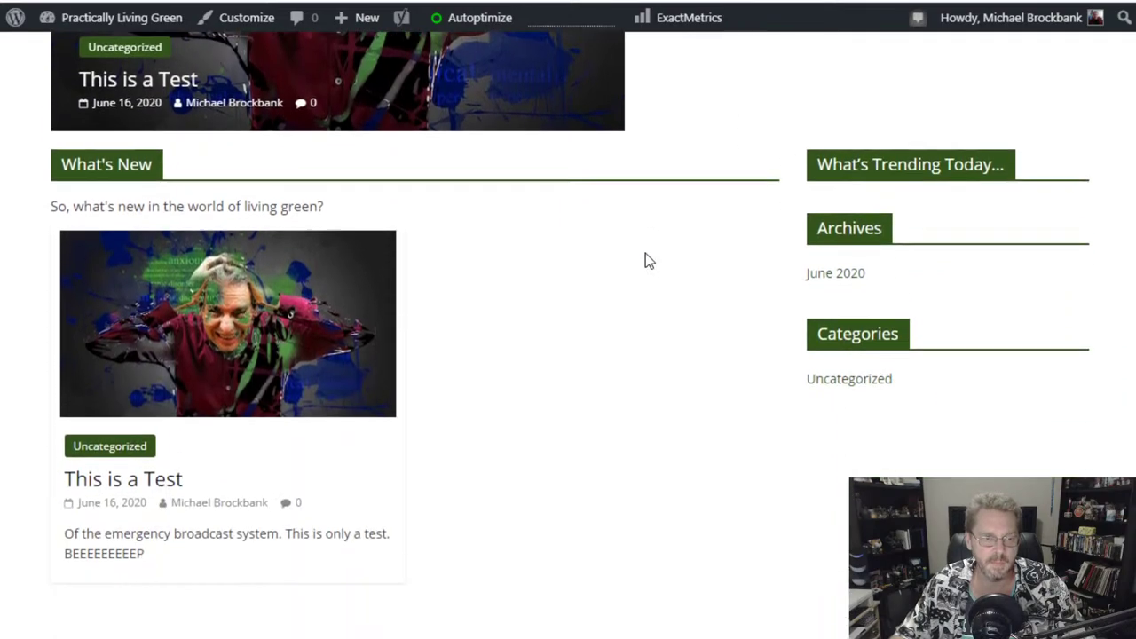
pyautogui.scroll(3, 645, 252)
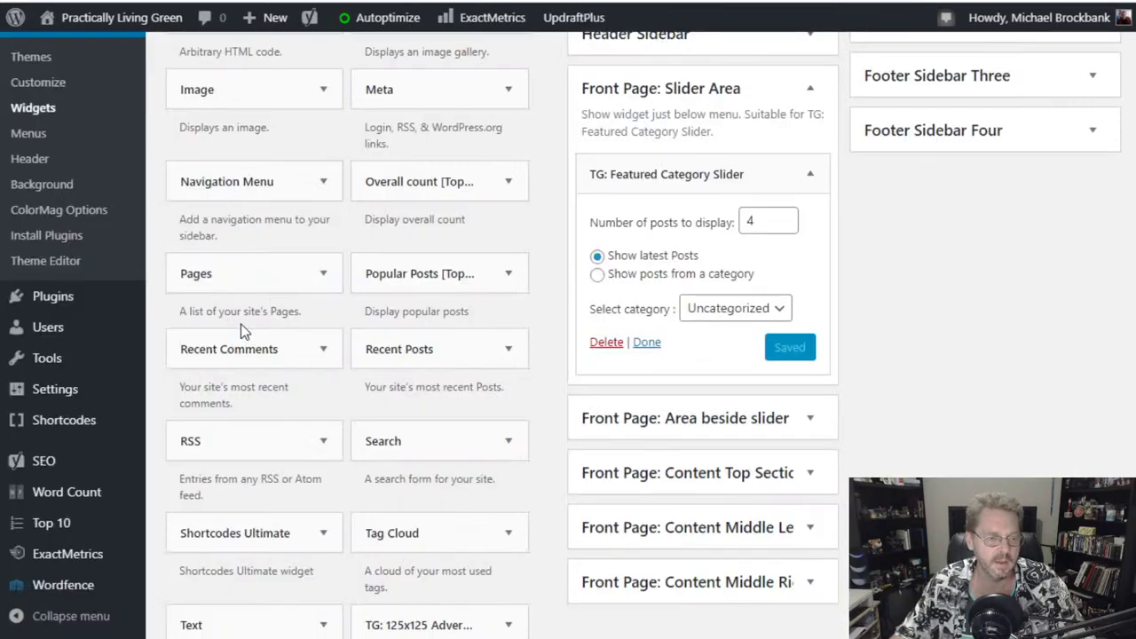
pyautogui.scroll(4, 84, 210)
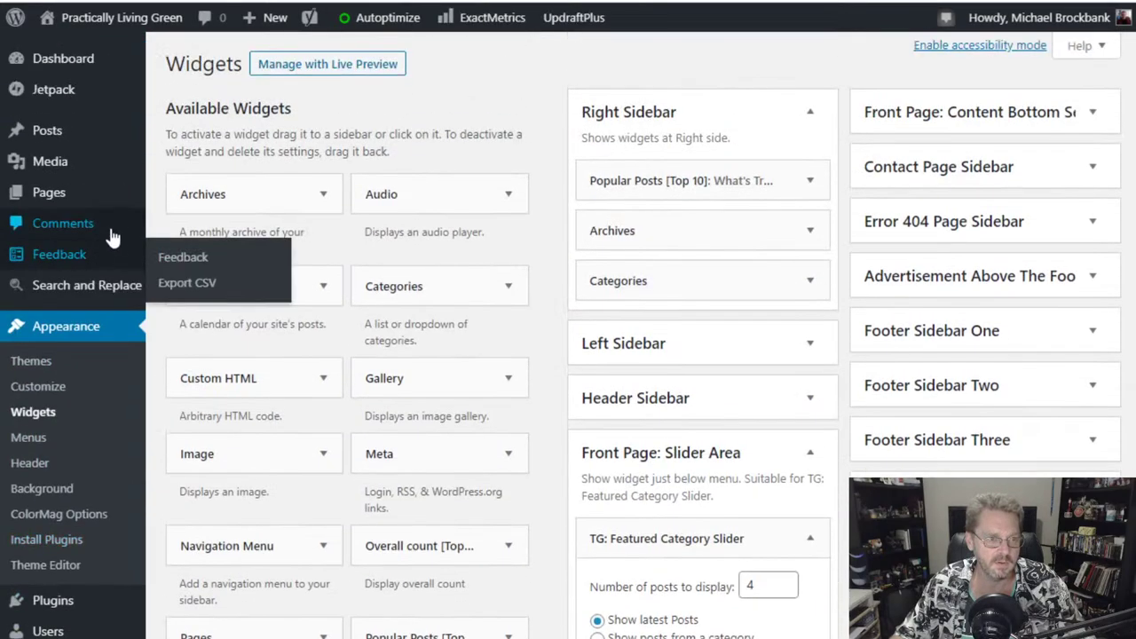
pyautogui.moveTo(60, 134)
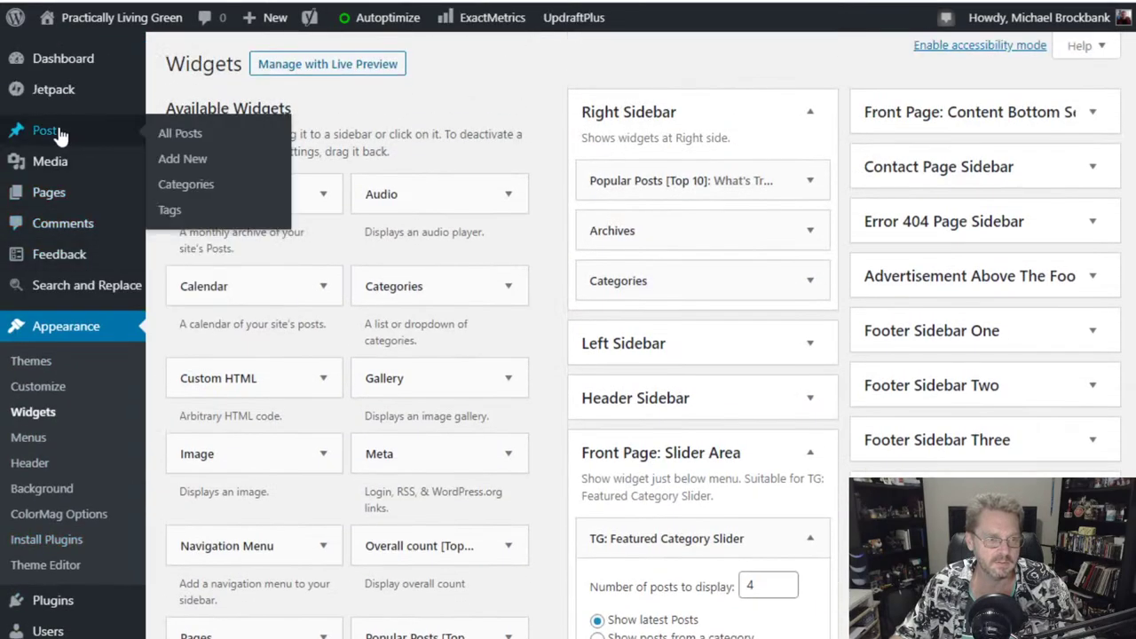
# - Create a new post titled 'This is another test.' with the body paragraph 'This is another test.'
pyautogui.click(202, 163)
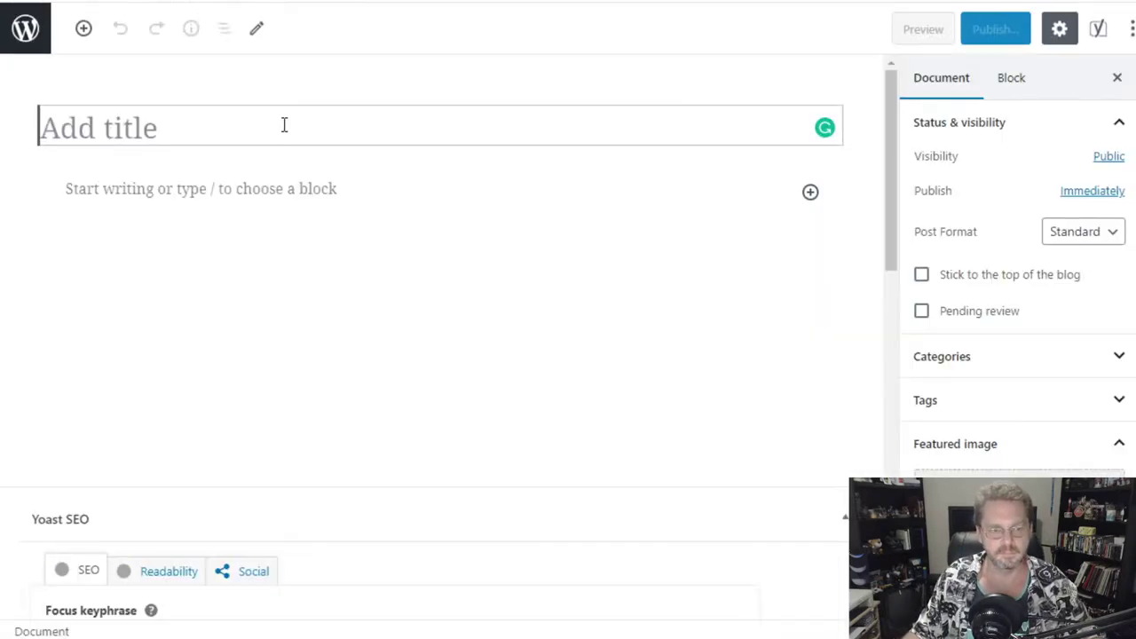
pyautogui.write('This is an')
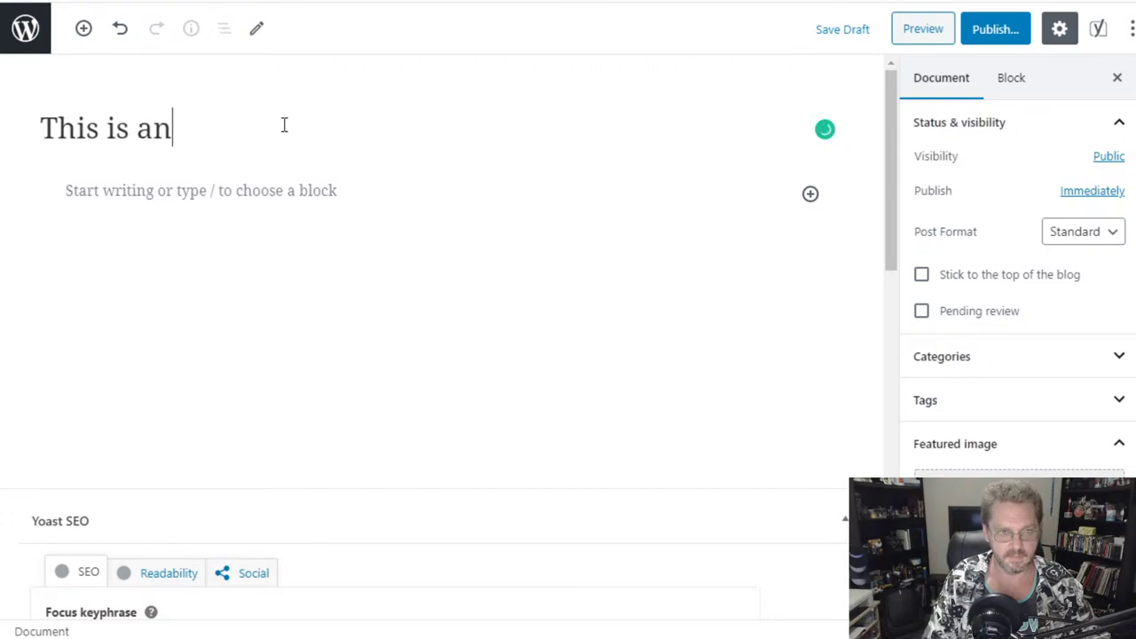
pyautogui.write('other test')
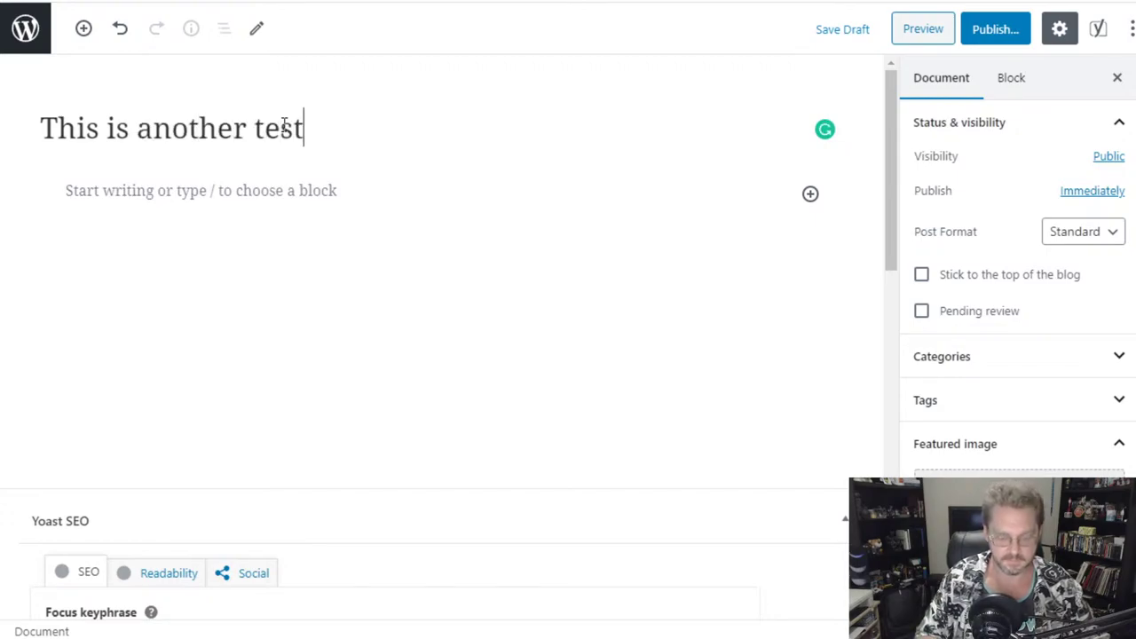
pyautogui.write('.')
pyautogui.click(270, 190)
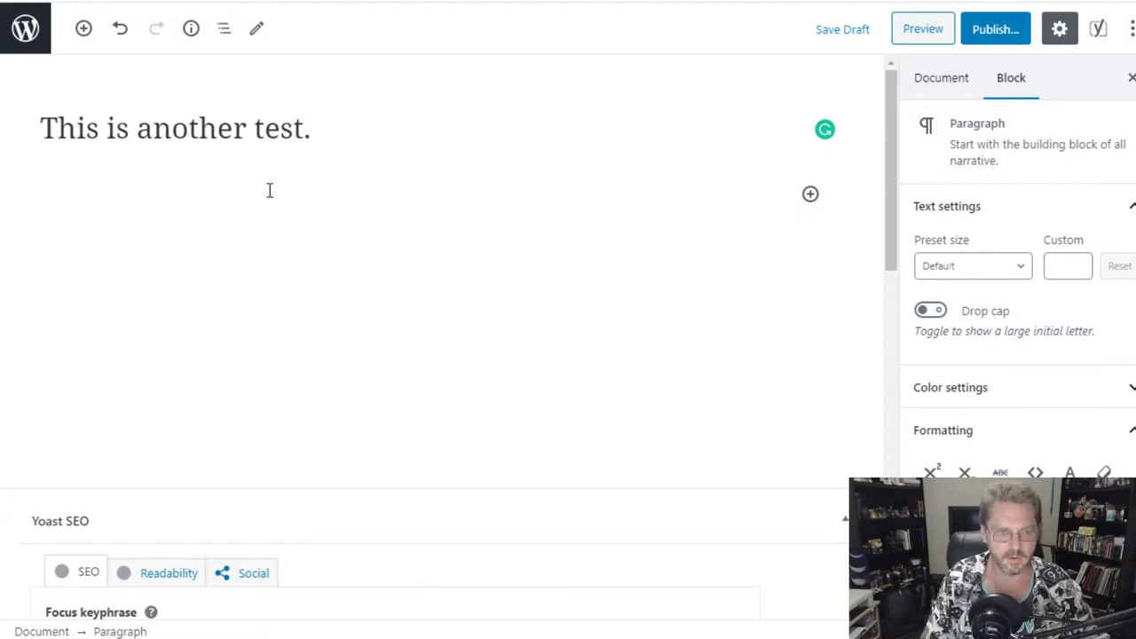
pyautogui.write('This is a n')
pyautogui.press('BackSpace')
pyautogui.write('nother test.')
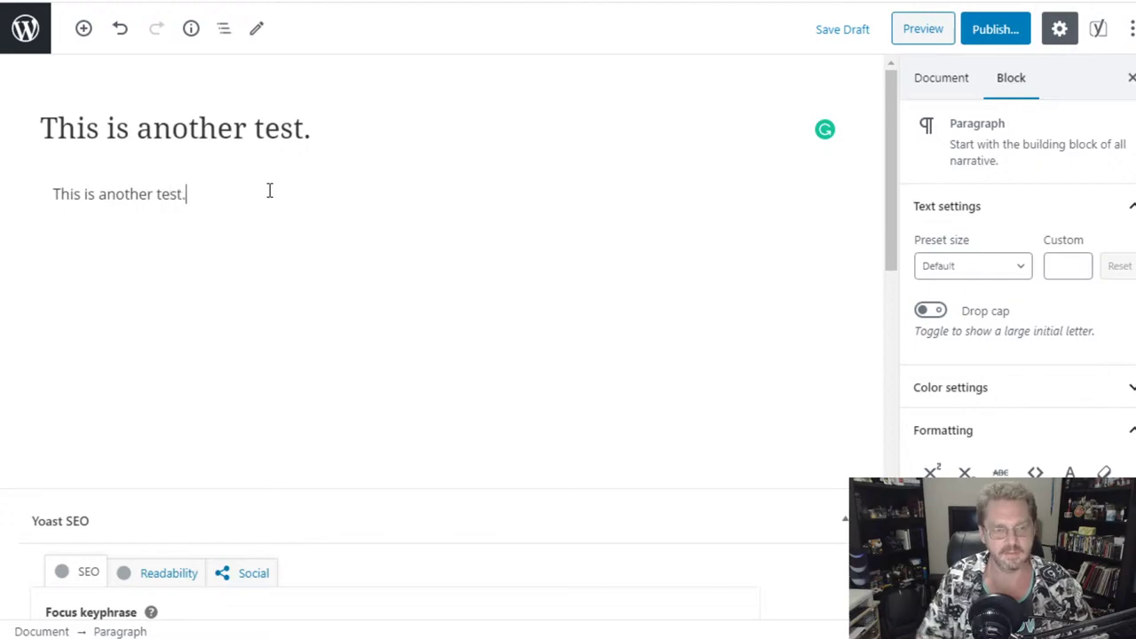
# - Open the post's Featured image chooser in Upload Files mode and start selecting a file
pyautogui.click(950, 89)
pyautogui.click(1021, 473)
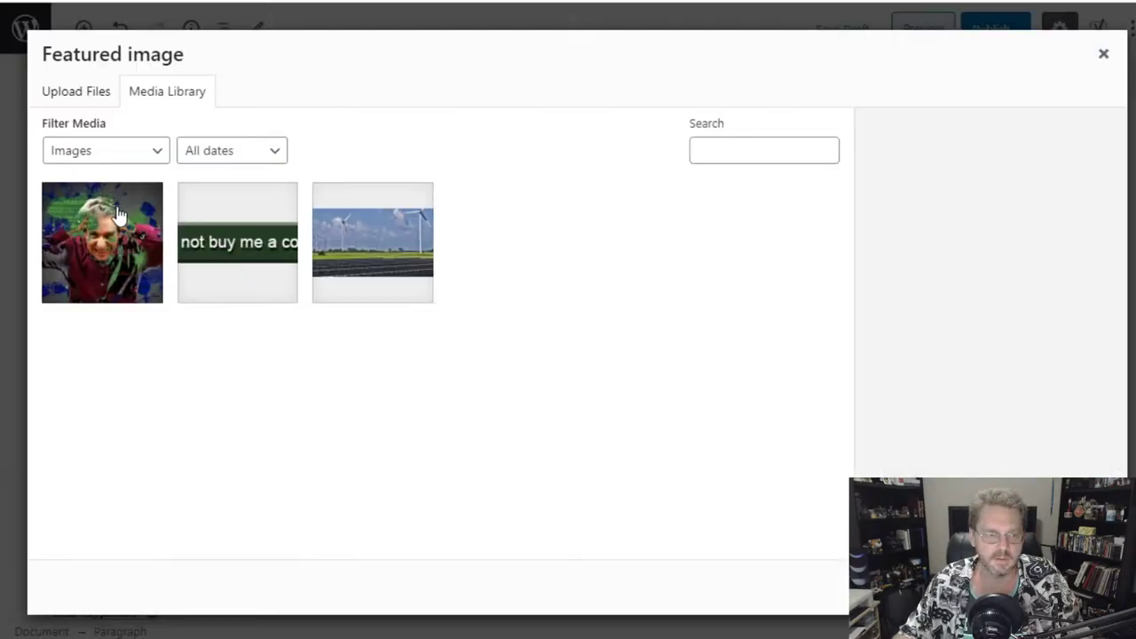
pyautogui.click(77, 92)
pyautogui.click(562, 351)
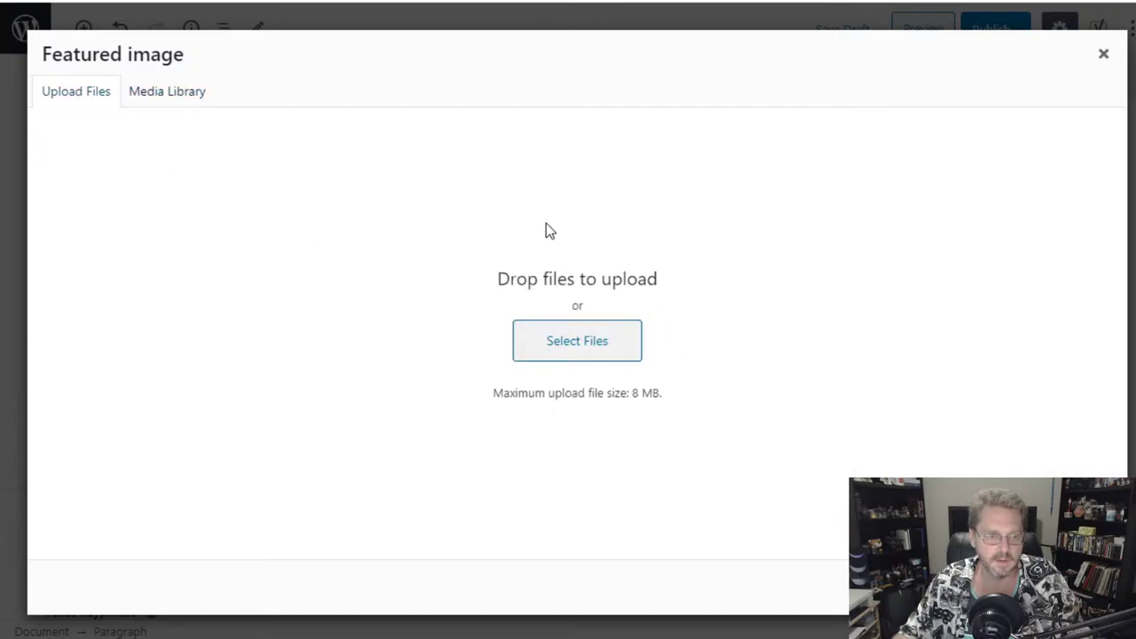
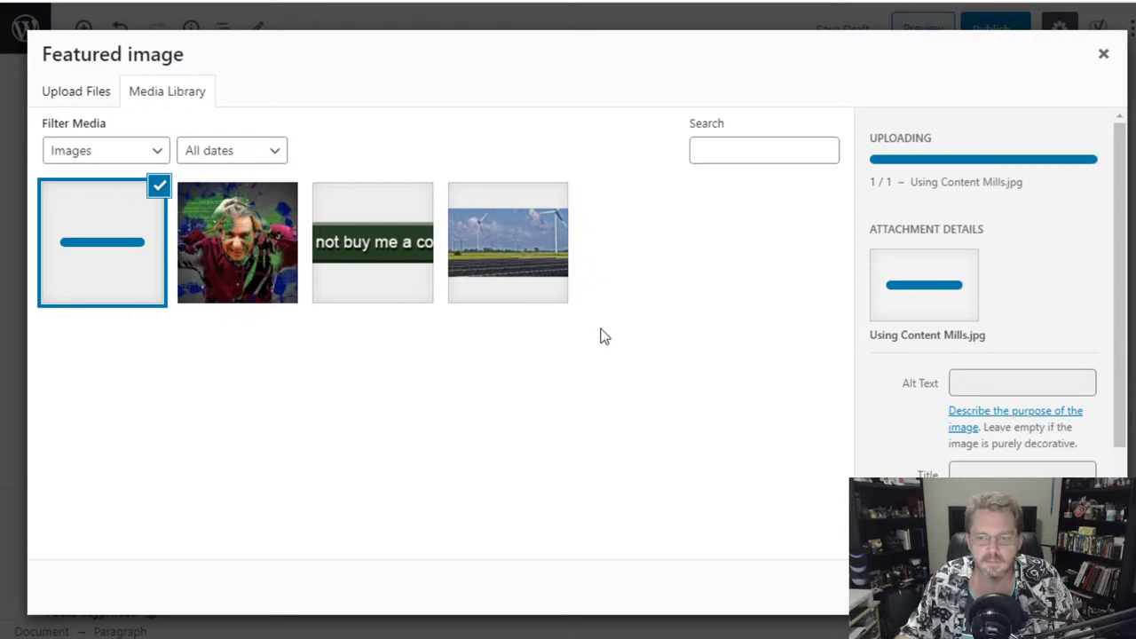
# - Make the windmill picture the featured image and publish 'This is another test.'
pyautogui.scroll(-2, 862, 415)
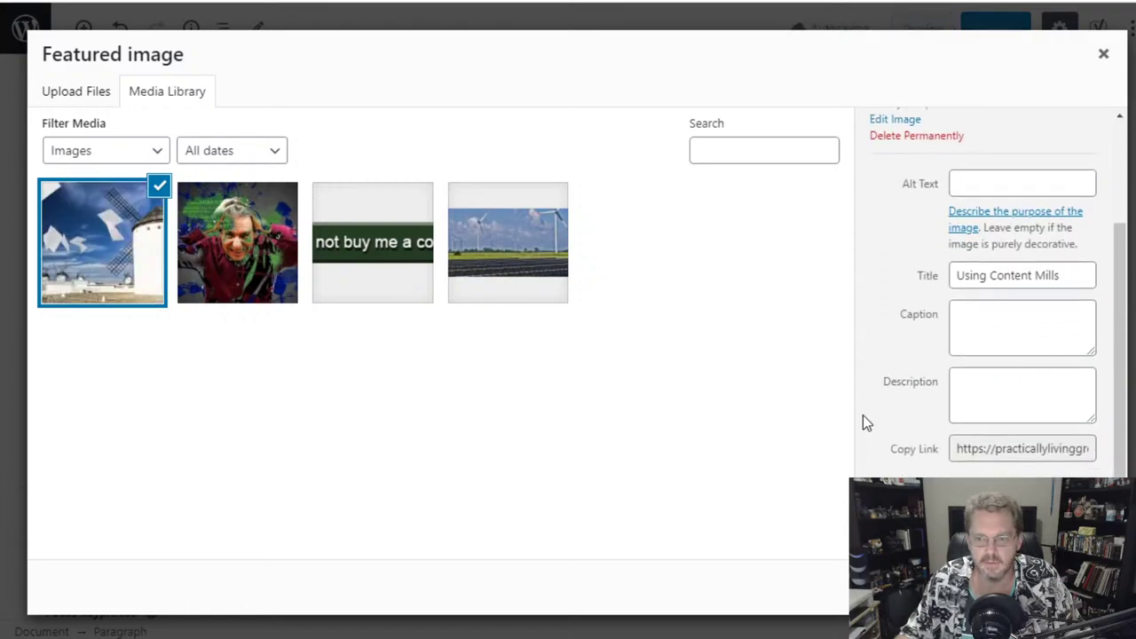
pyautogui.click(1056, 586)
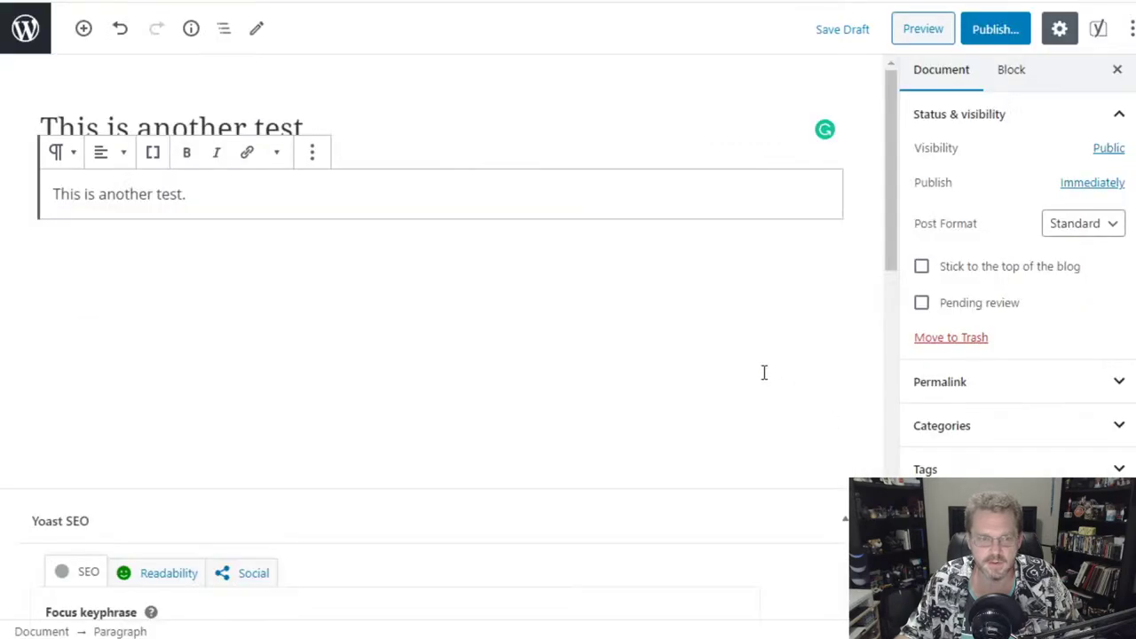
pyautogui.click(996, 44)
pyautogui.click(1027, 34)
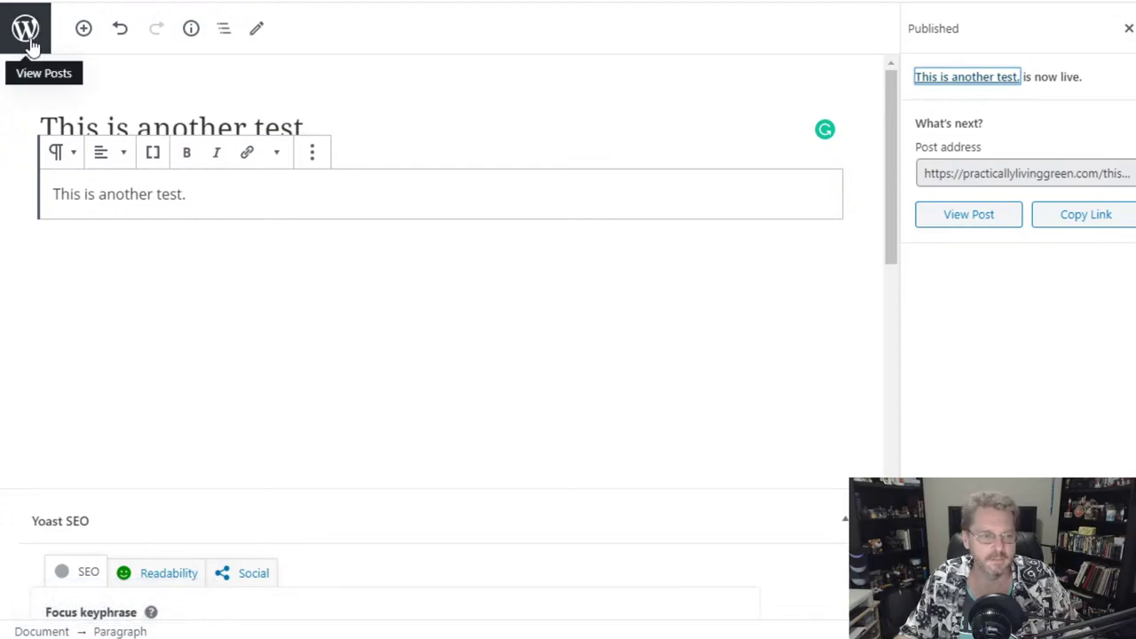
pyautogui.click(28, 42)
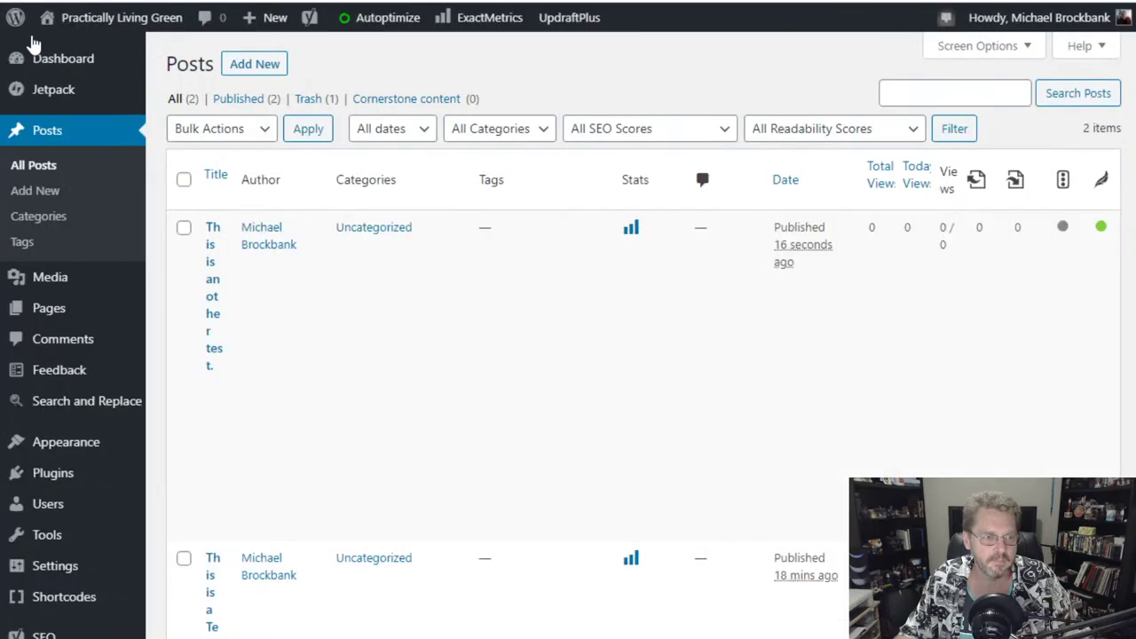
# - Uncheck Date, Total Views and Views in Screen Options to hide those post-list columns
pyautogui.moveTo(228, 242)
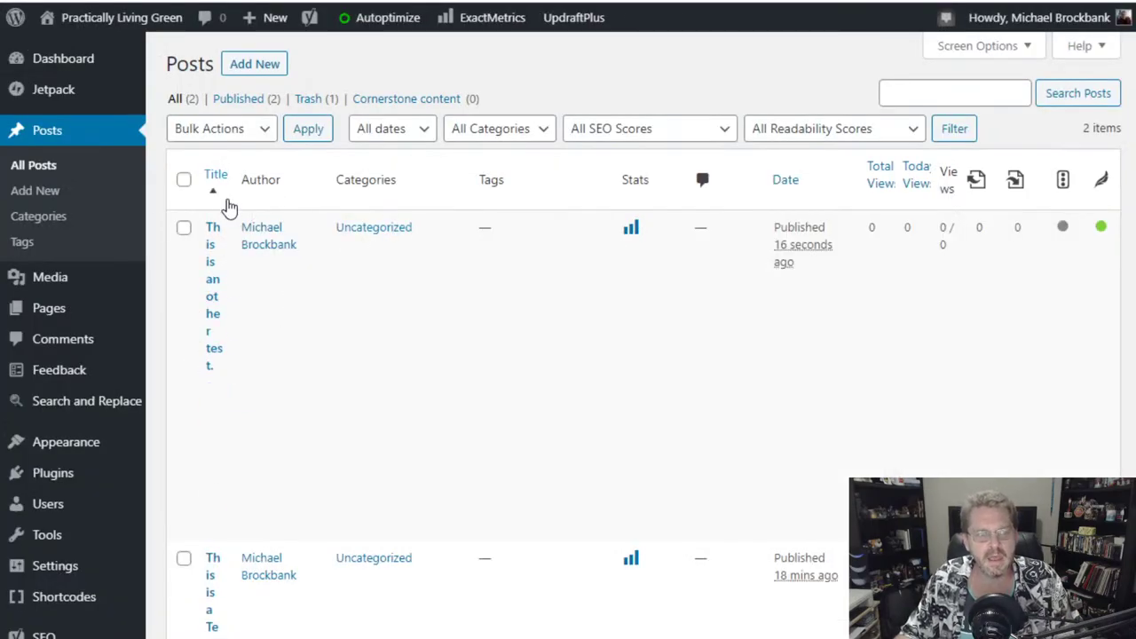
pyautogui.moveTo(223, 261)
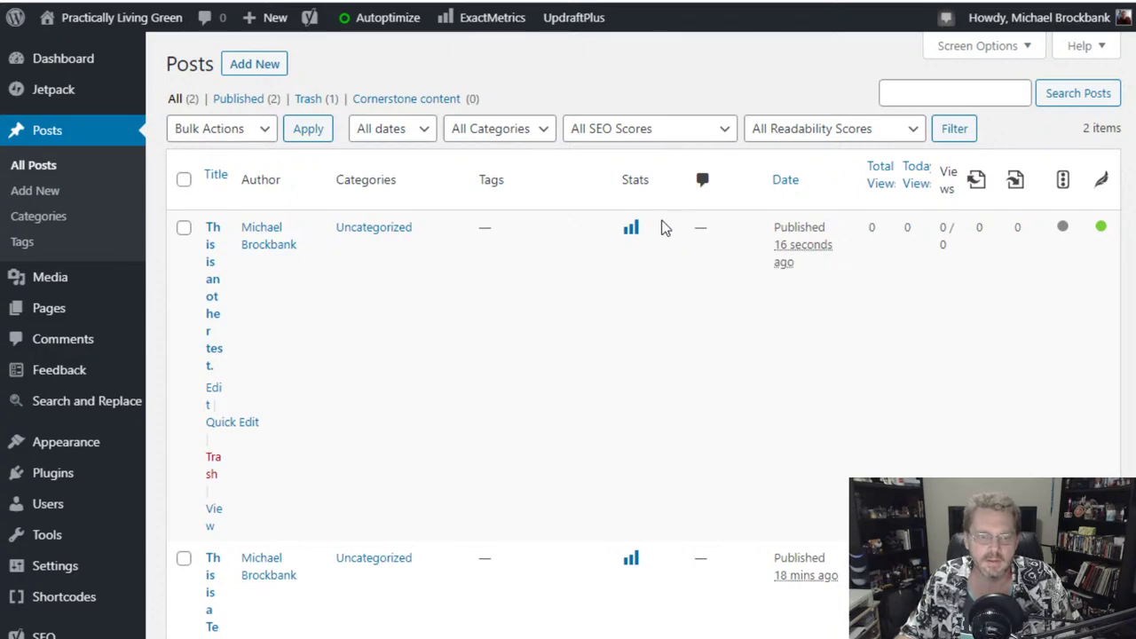
pyautogui.click(987, 46)
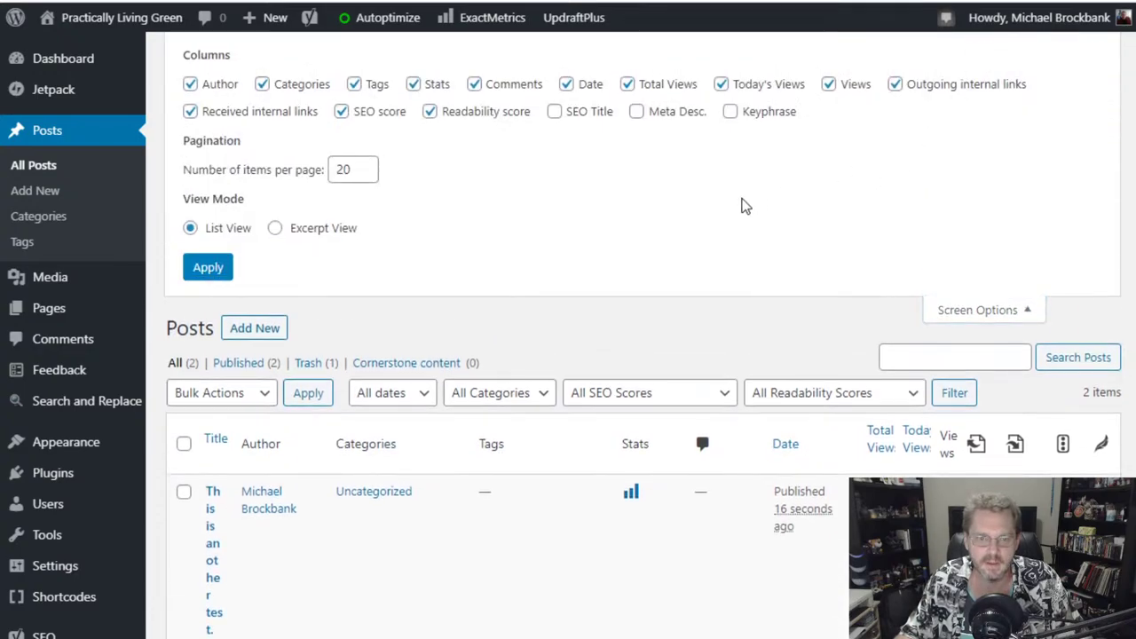
pyautogui.click(566, 84)
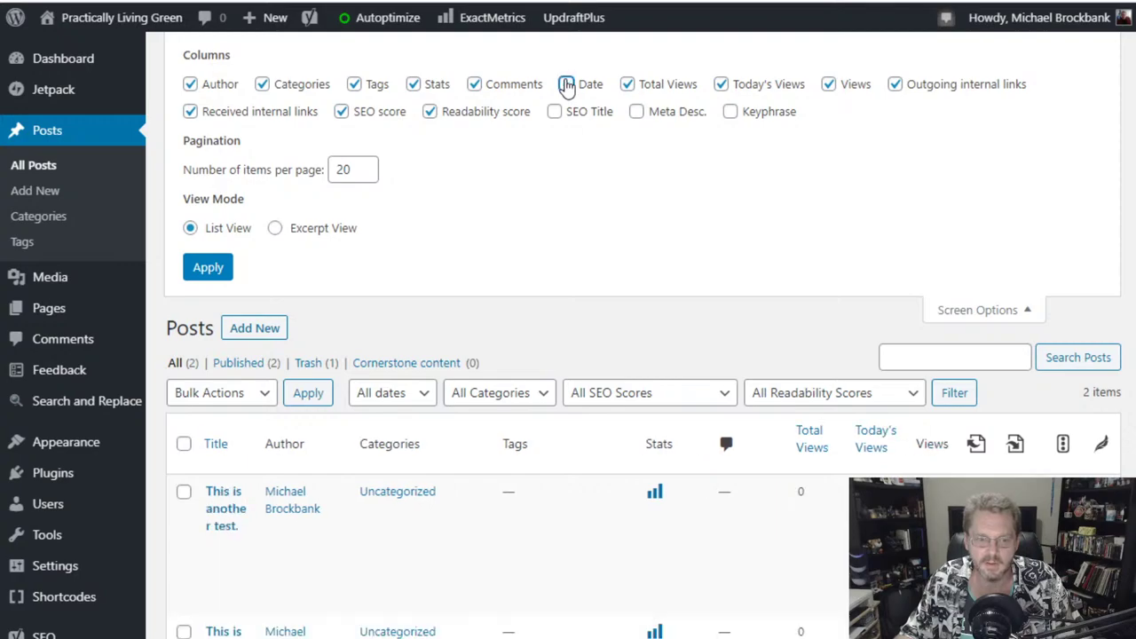
pyautogui.click(628, 85)
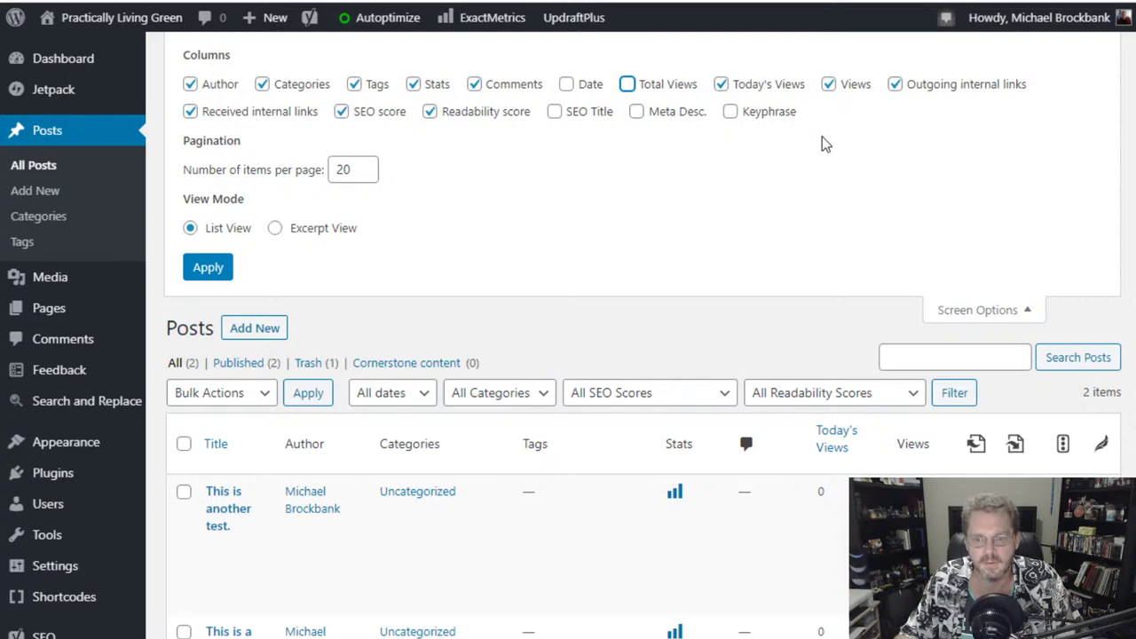
pyautogui.click(826, 86)
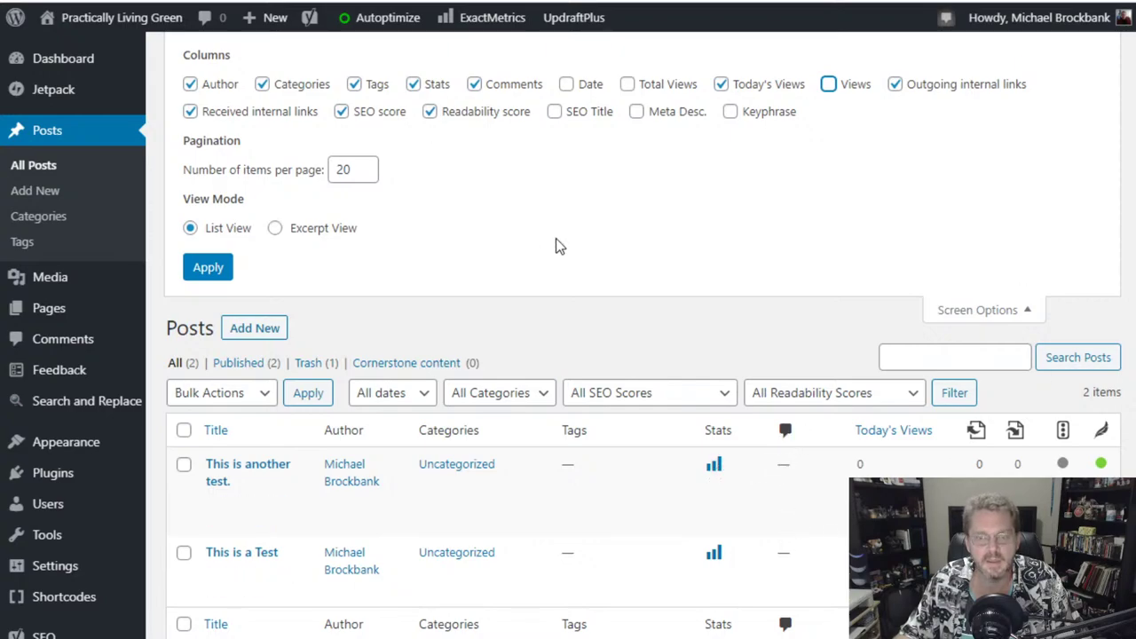
pyautogui.click(983, 310)
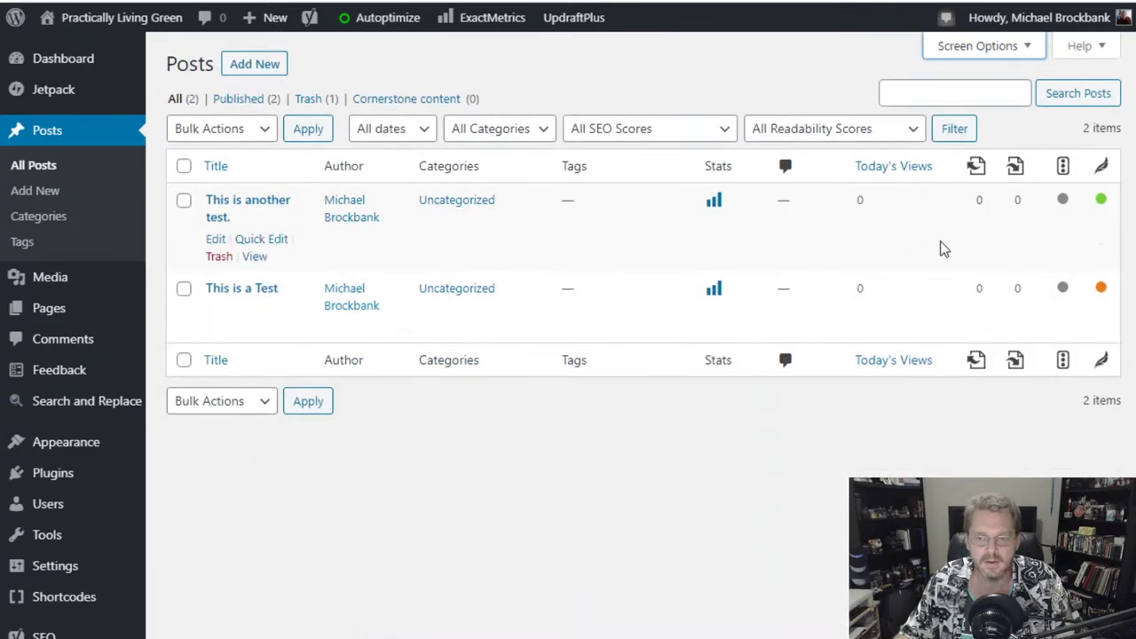
pyautogui.click(983, 52)
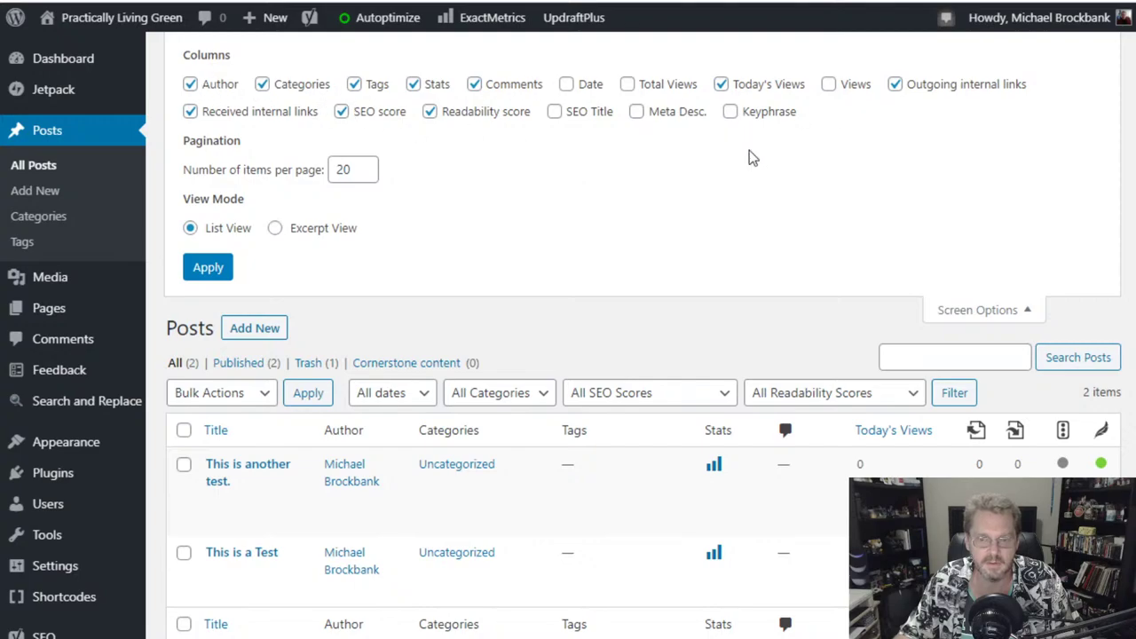
pyautogui.click(1001, 312)
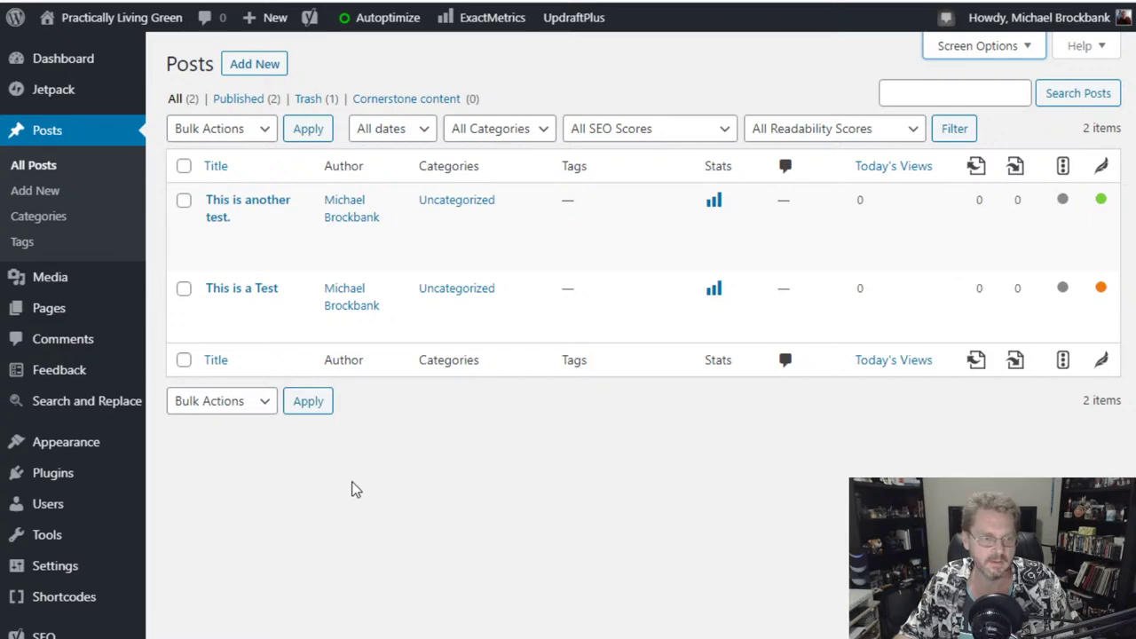
pyautogui.moveTo(49, 70)
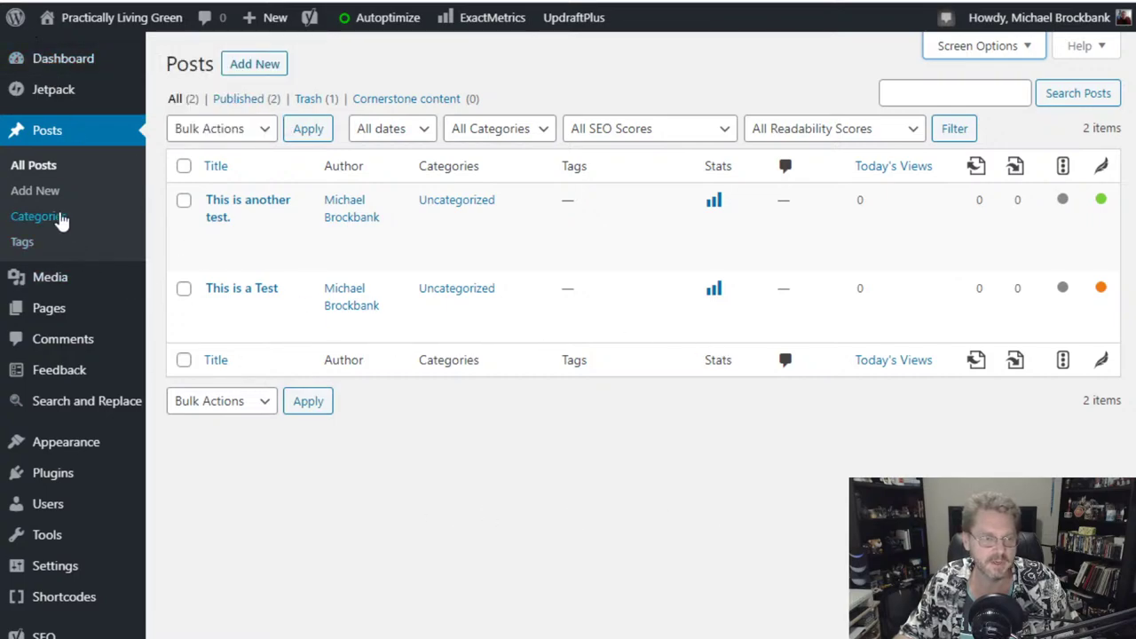
pyautogui.click(84, 39)
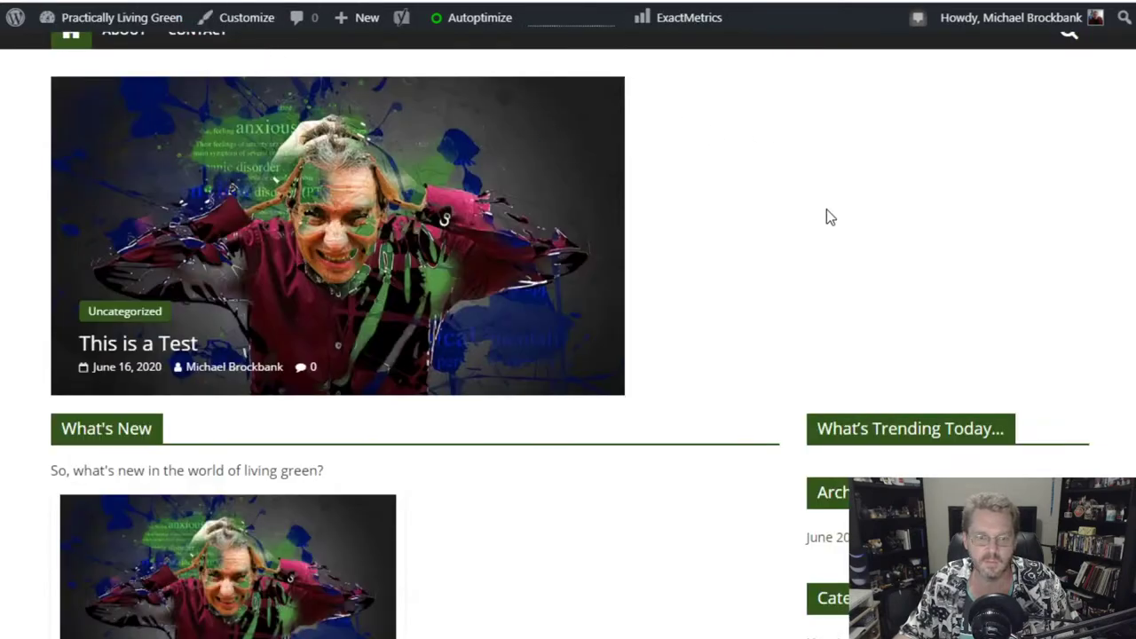
pyautogui.press('F5')
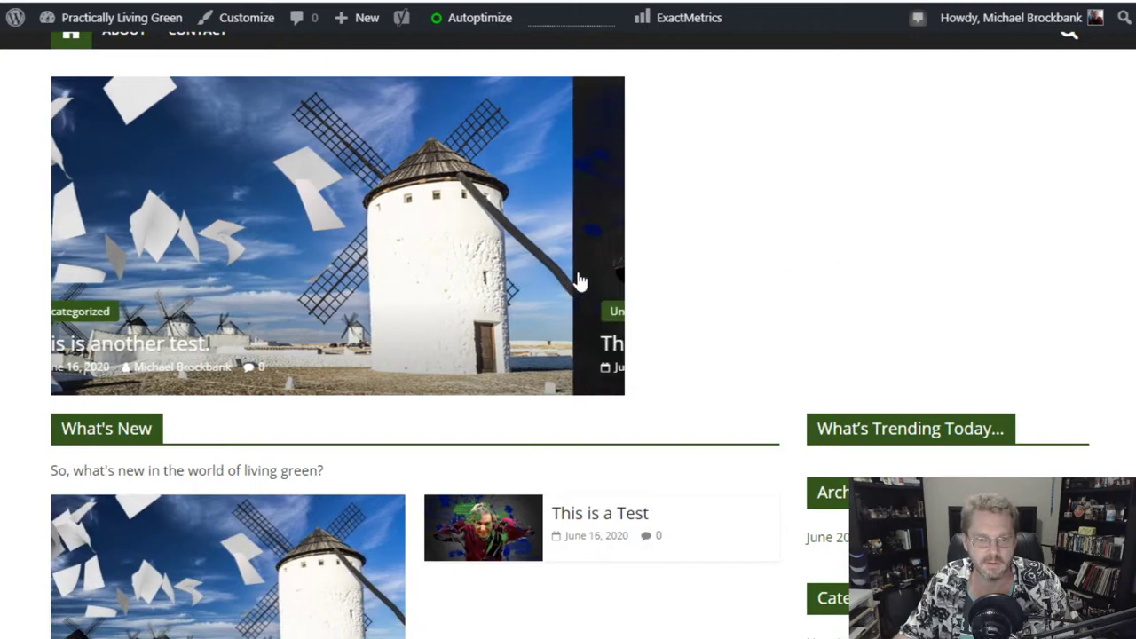
pyautogui.click(577, 283)
pyautogui.scroll(-3, 632, 391)
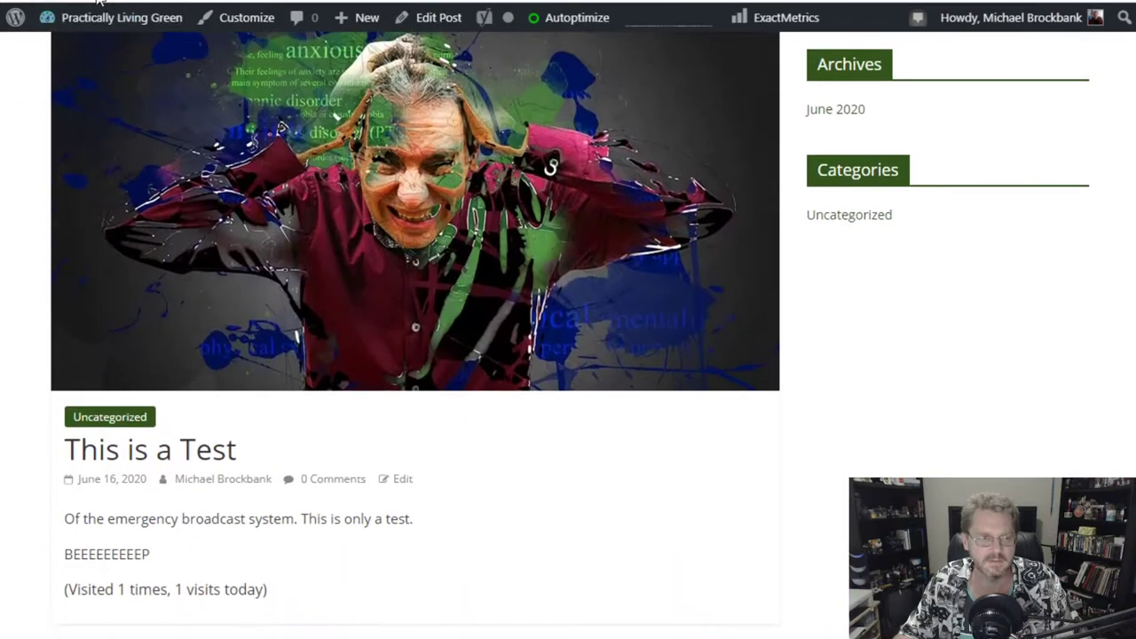
pyautogui.hotkey('alt', 'Left')
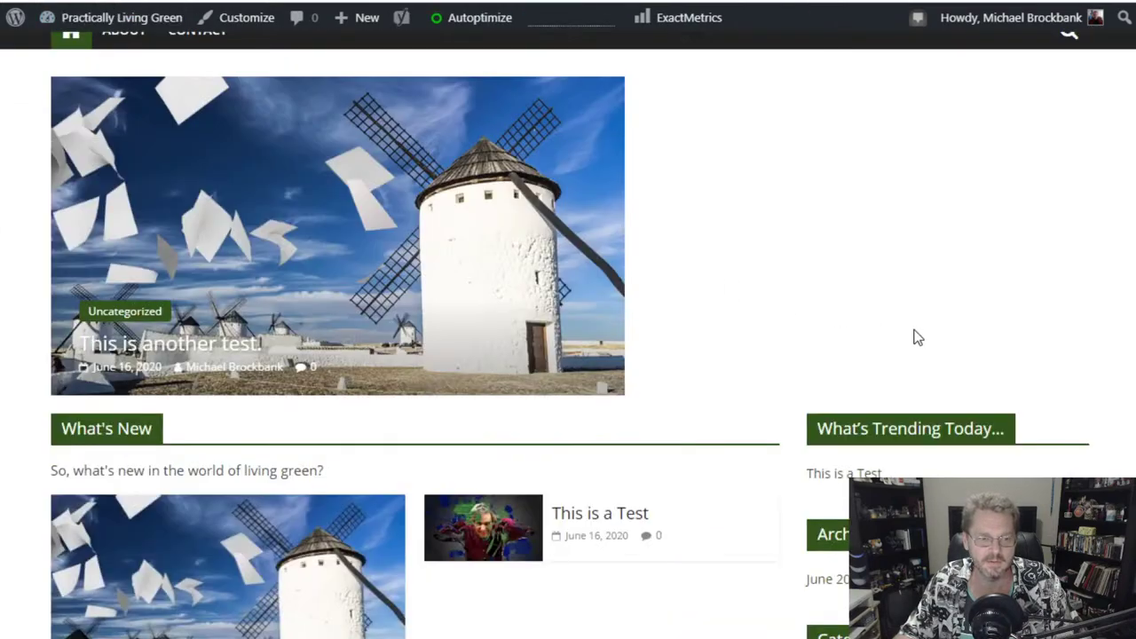
pyautogui.scroll(-1, 799, 273)
pyautogui.scroll(1, 798, 272)
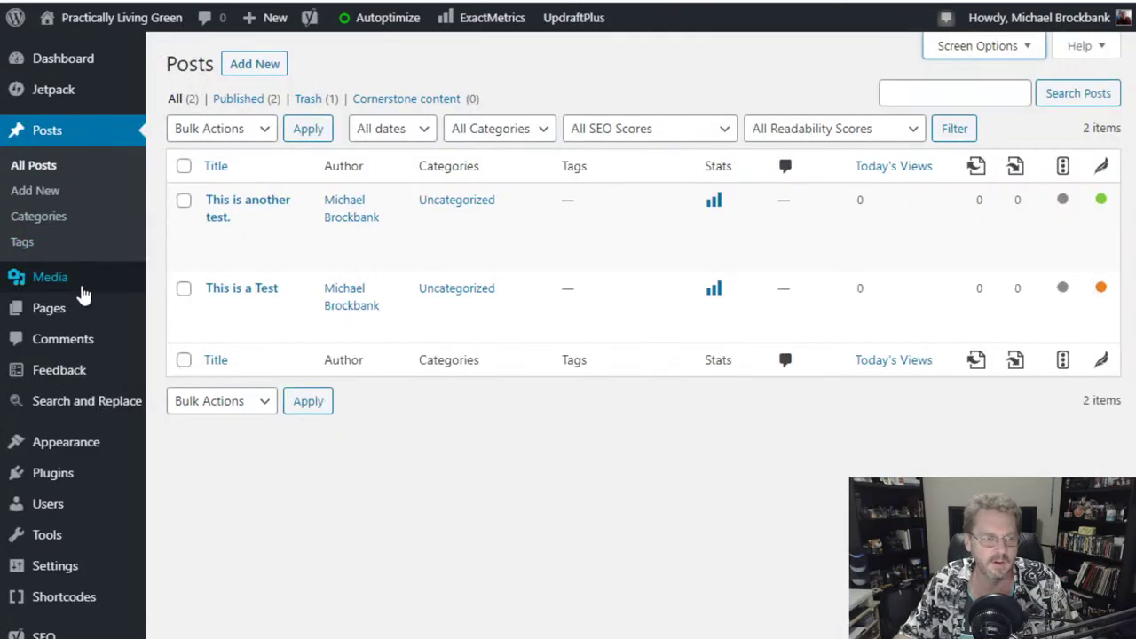
# - In Appearance > Widgets, review the Front Page Slider's TG: Featured Category Slider widget, keeping 4 posts
pyautogui.moveTo(84, 441)
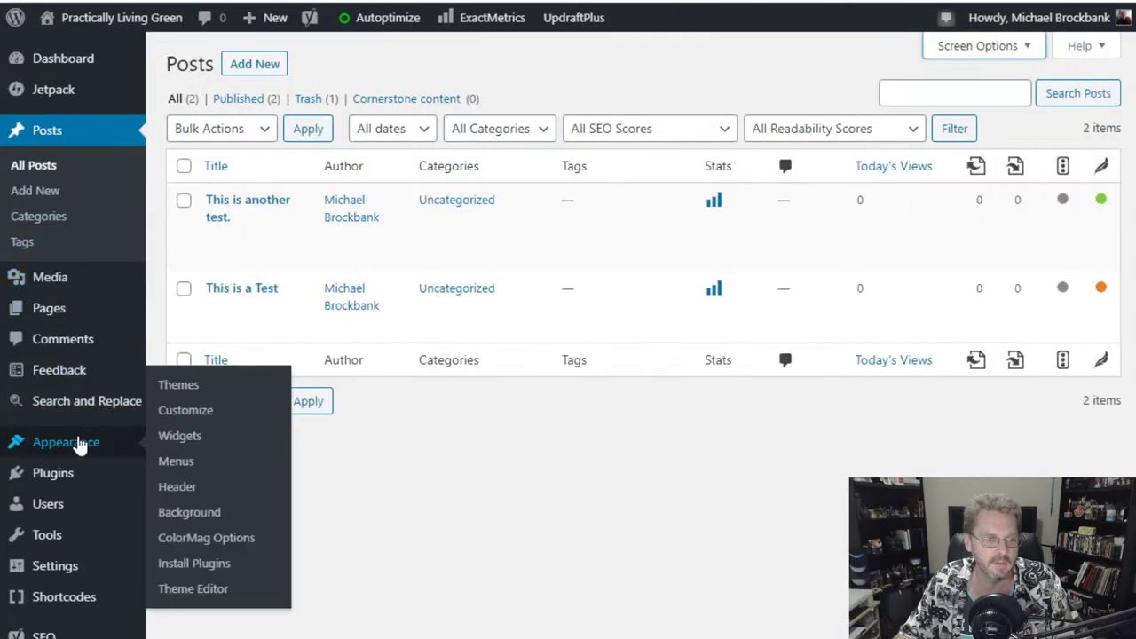
pyautogui.click(191, 444)
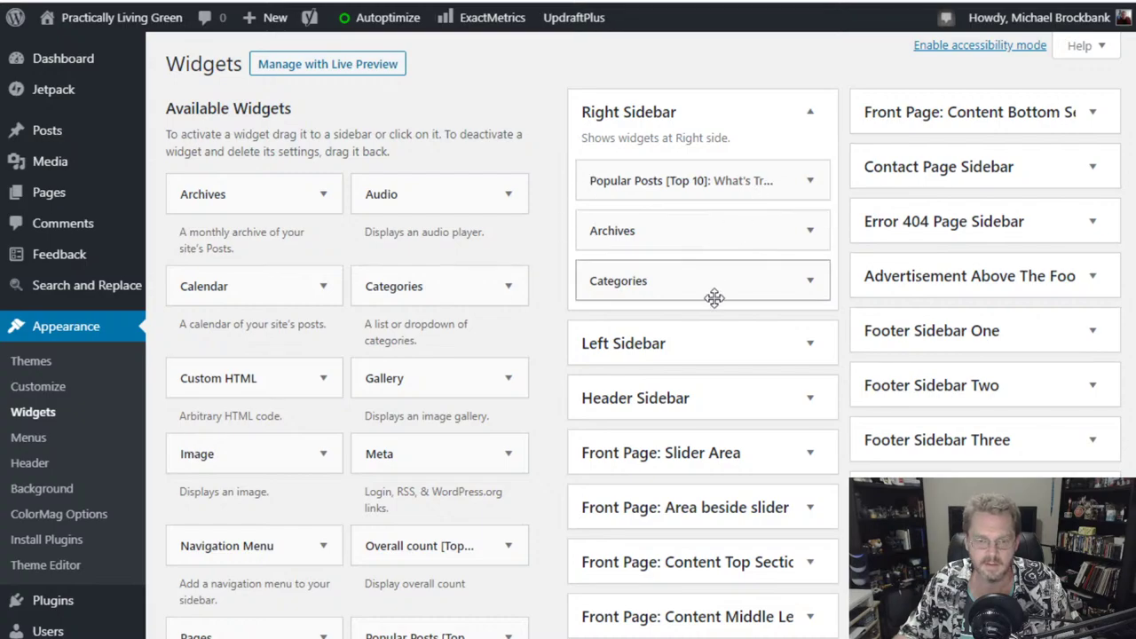
pyautogui.scroll(-2, 715, 296)
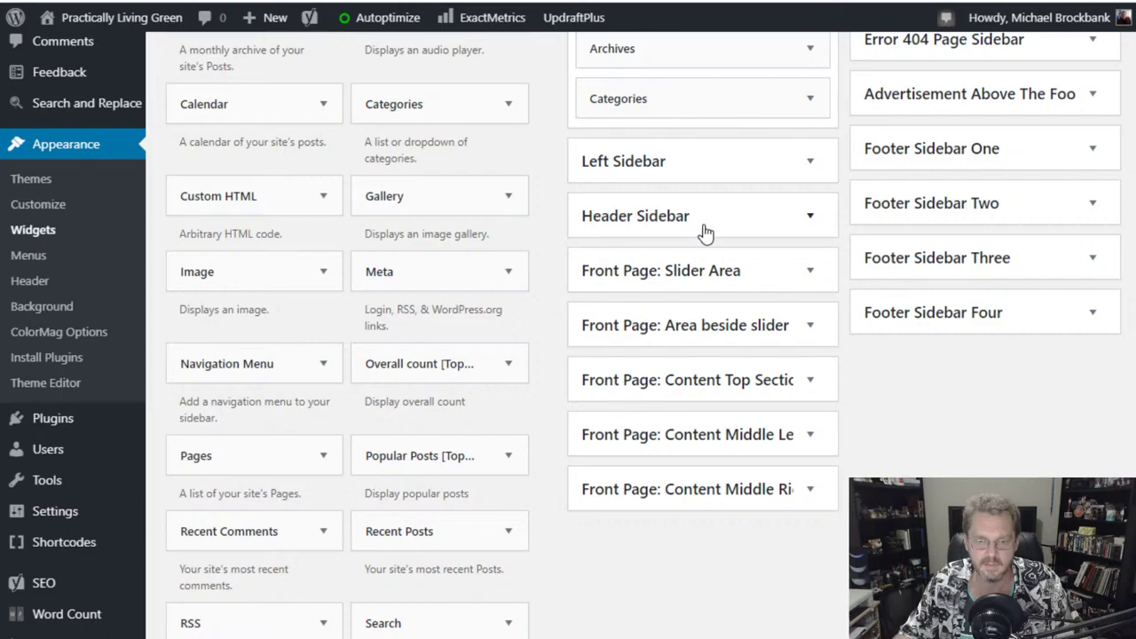
pyautogui.click(715, 271)
pyautogui.scroll(-2, 717, 279)
pyautogui.click(715, 160)
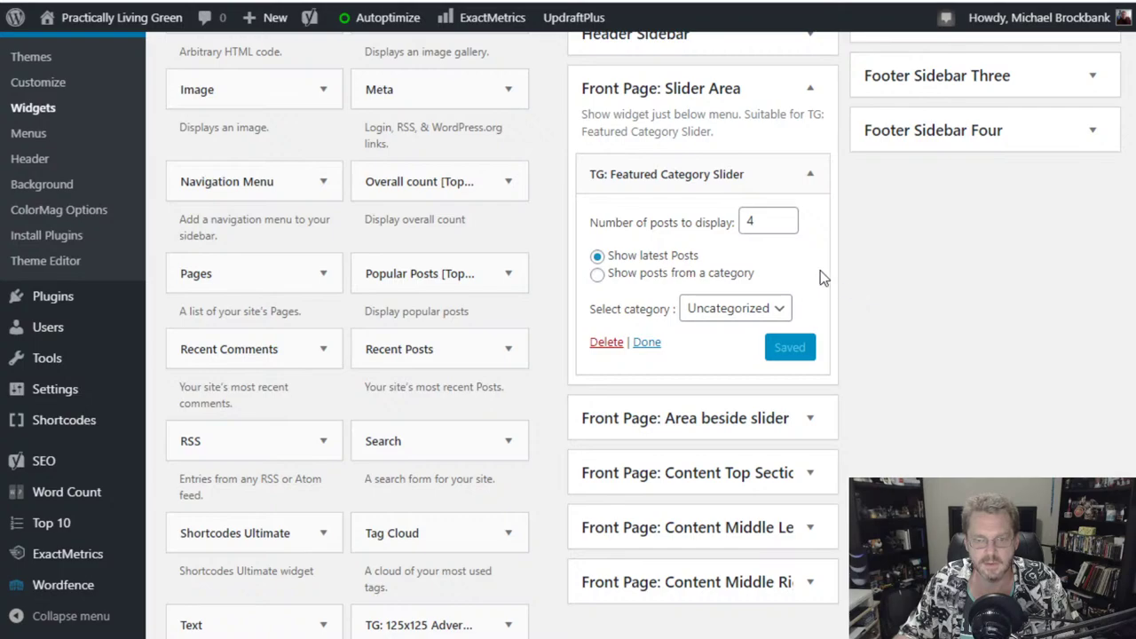
pyautogui.doubleClick(761, 221)
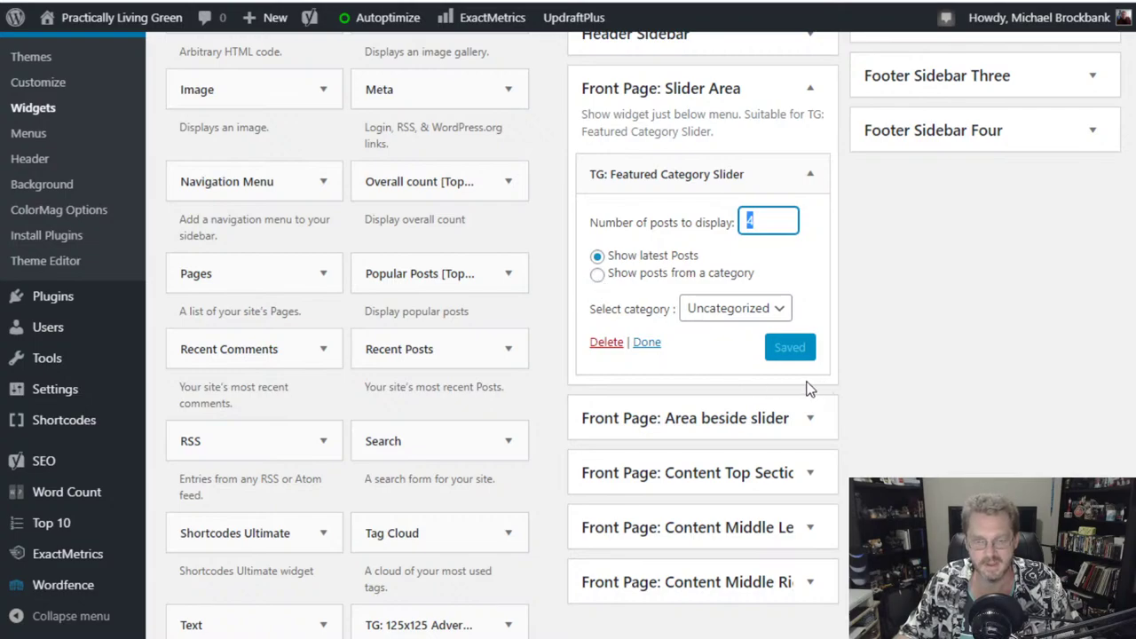
pyautogui.click(686, 182)
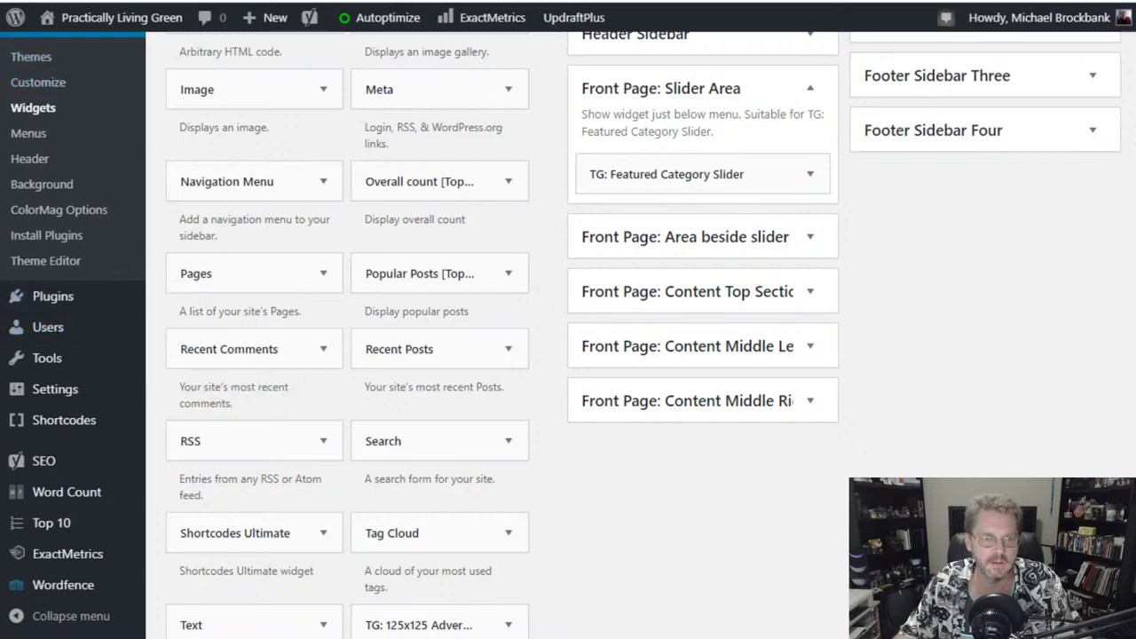
pyautogui.scroll(2, 546, 318)
pyautogui.scroll(2, 547, 325)
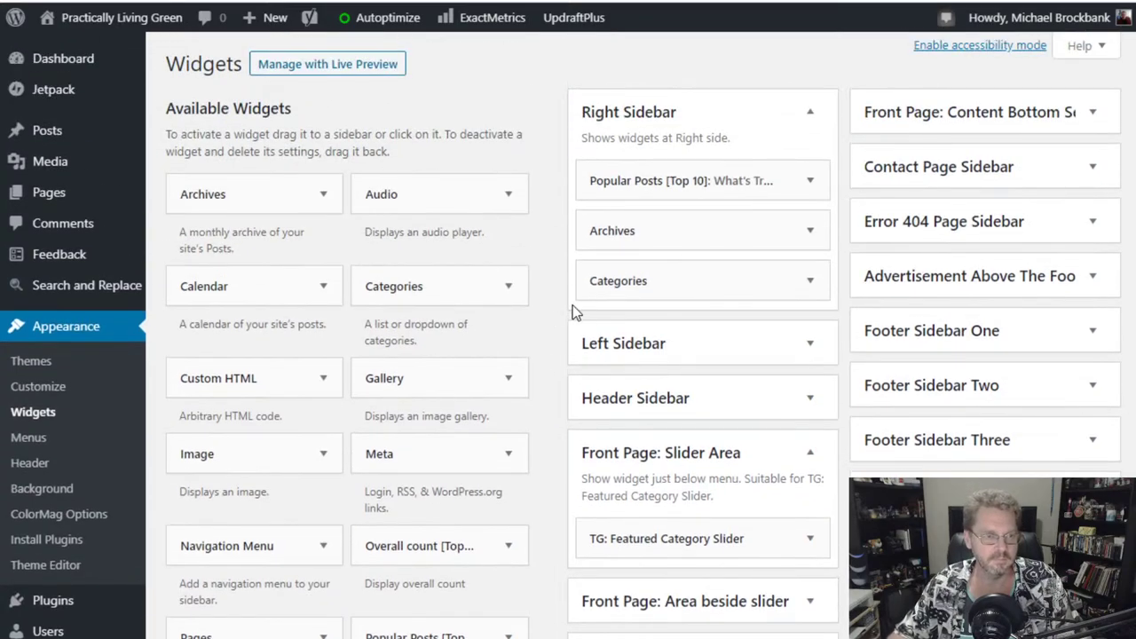
pyautogui.moveTo(93, 31)
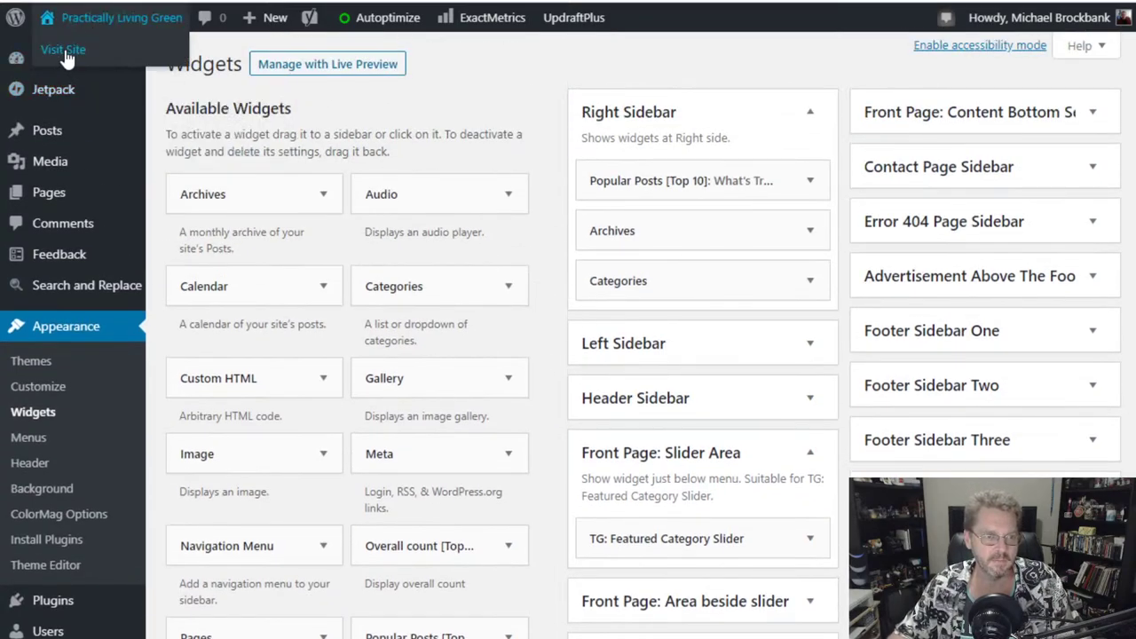
pyautogui.click(64, 50)
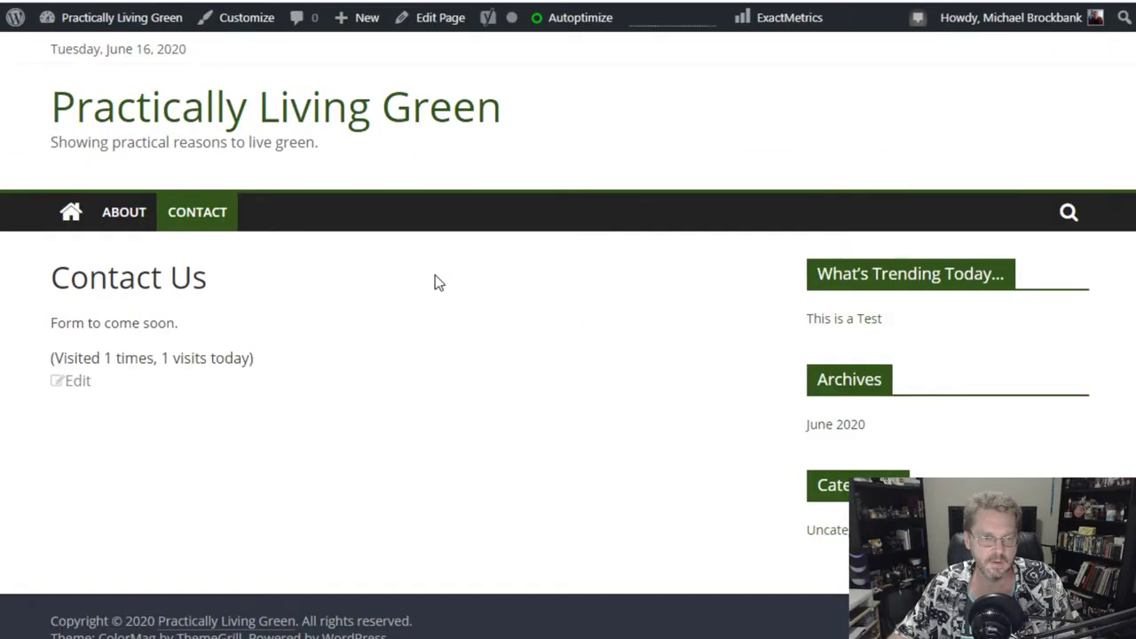
pyautogui.click(69, 219)
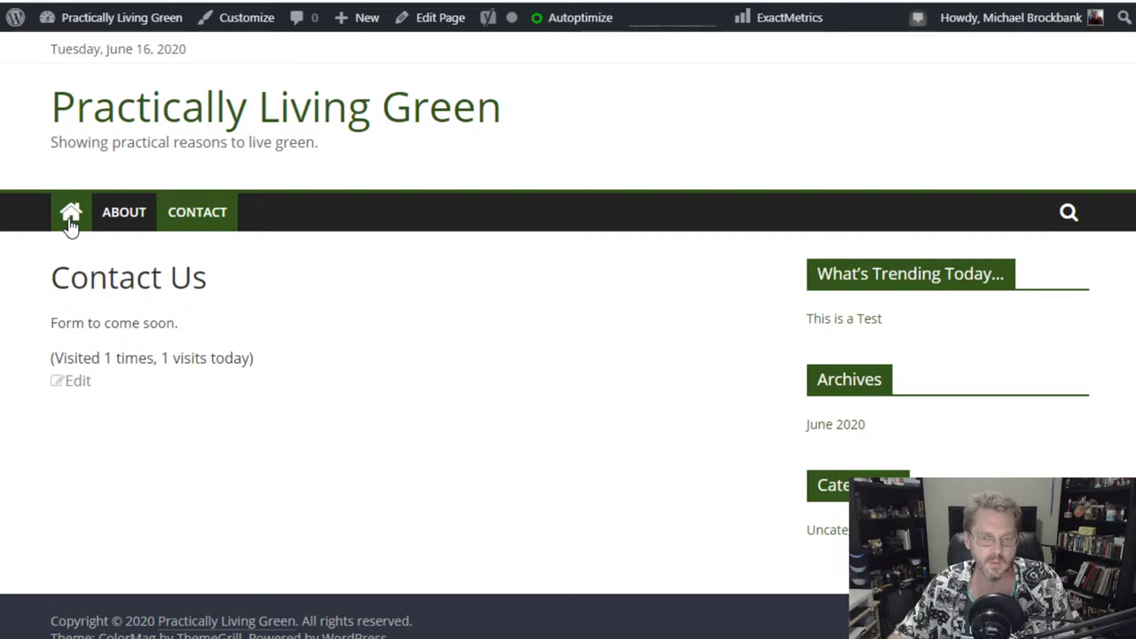
pyautogui.scroll(-5, 718, 328)
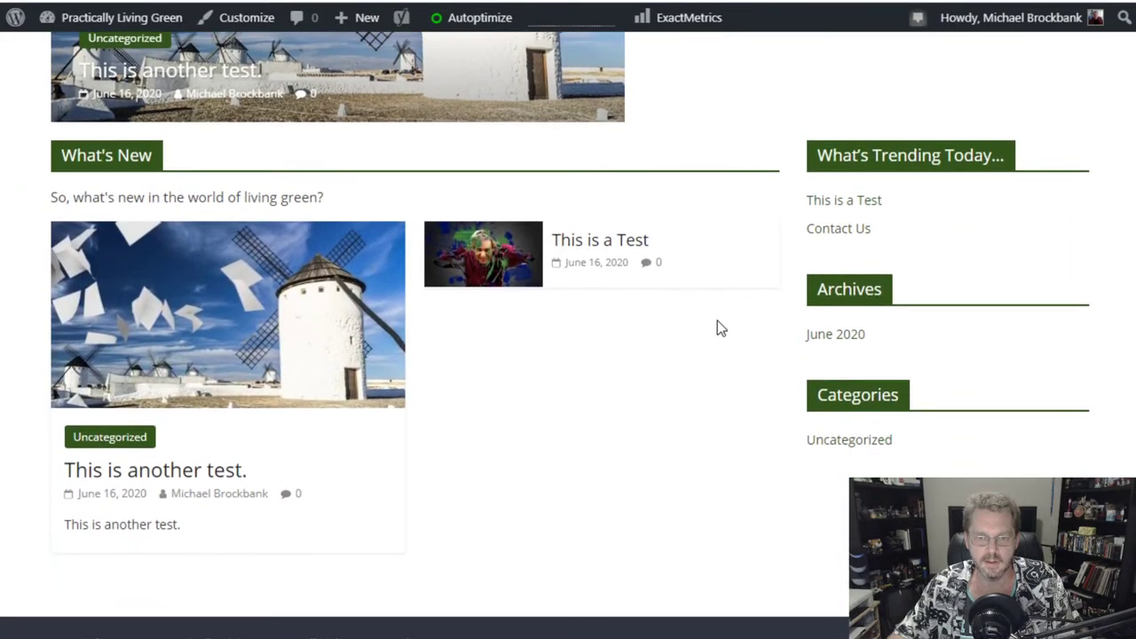
pyautogui.scroll(3, 727, 324)
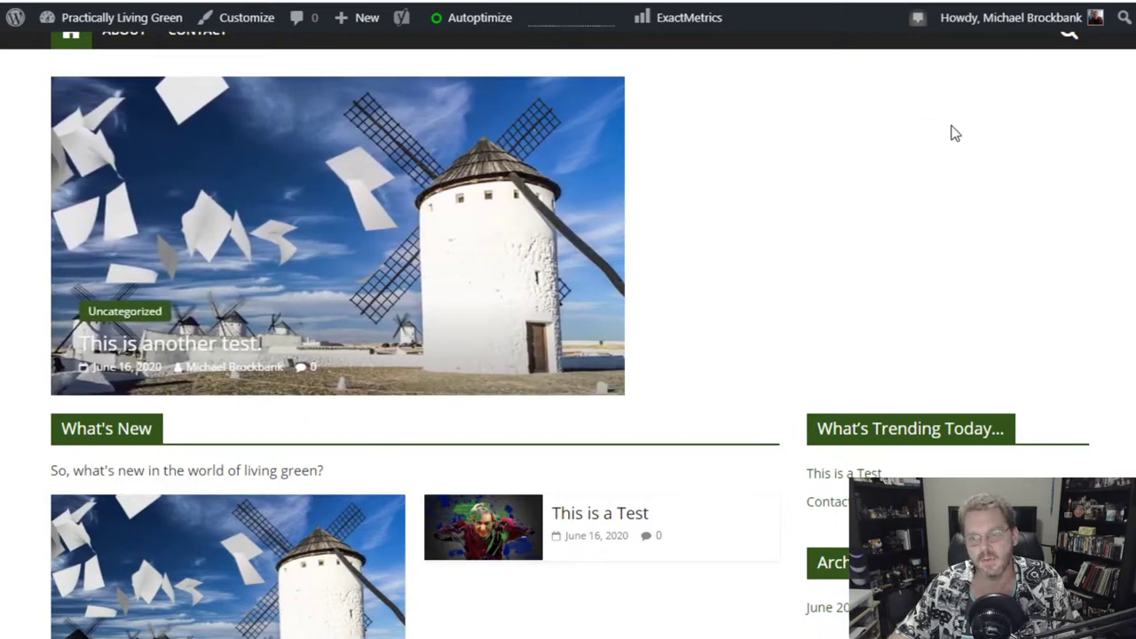
pyautogui.scroll(-4, 761, 412)
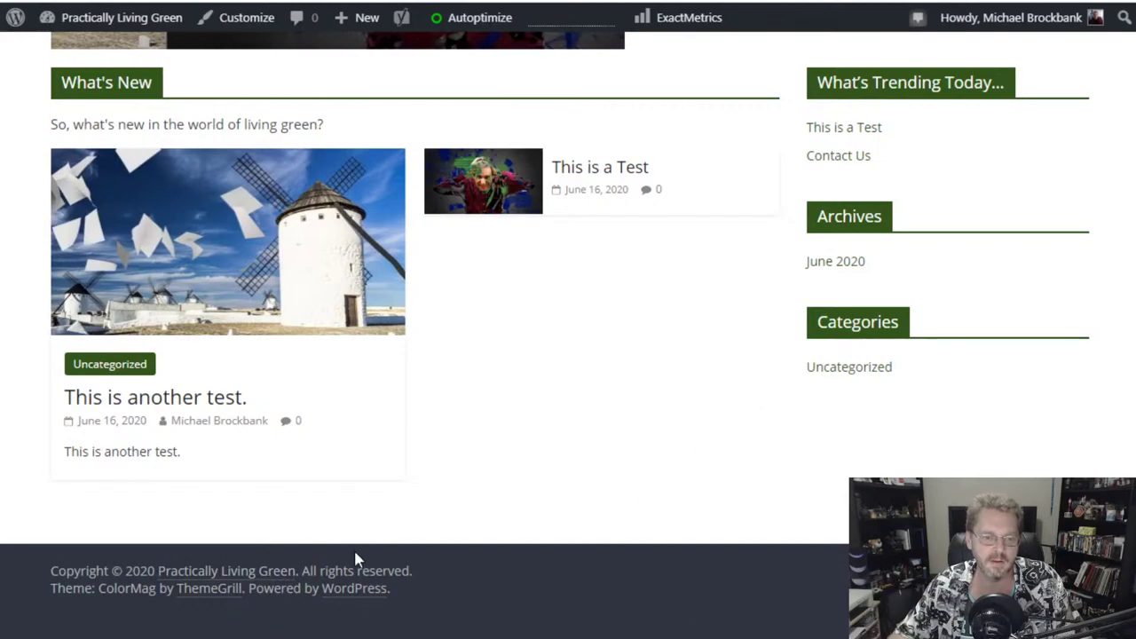
pyautogui.scroll(2, 757, 577)
pyautogui.scroll(3, 756, 570)
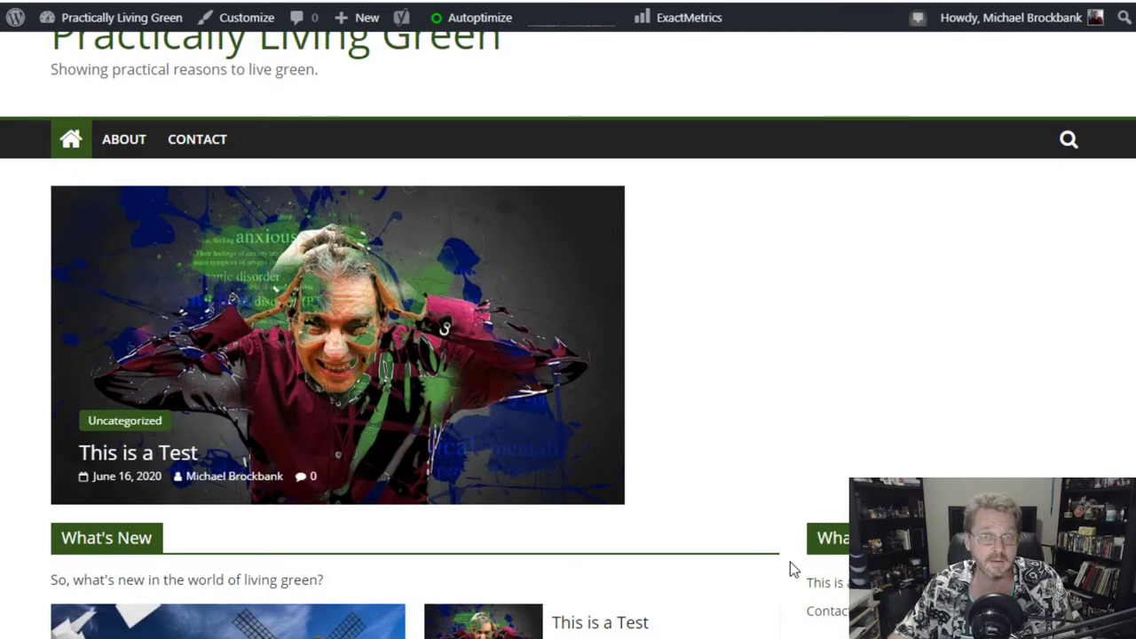
pyautogui.scroll(-5, 790, 562)
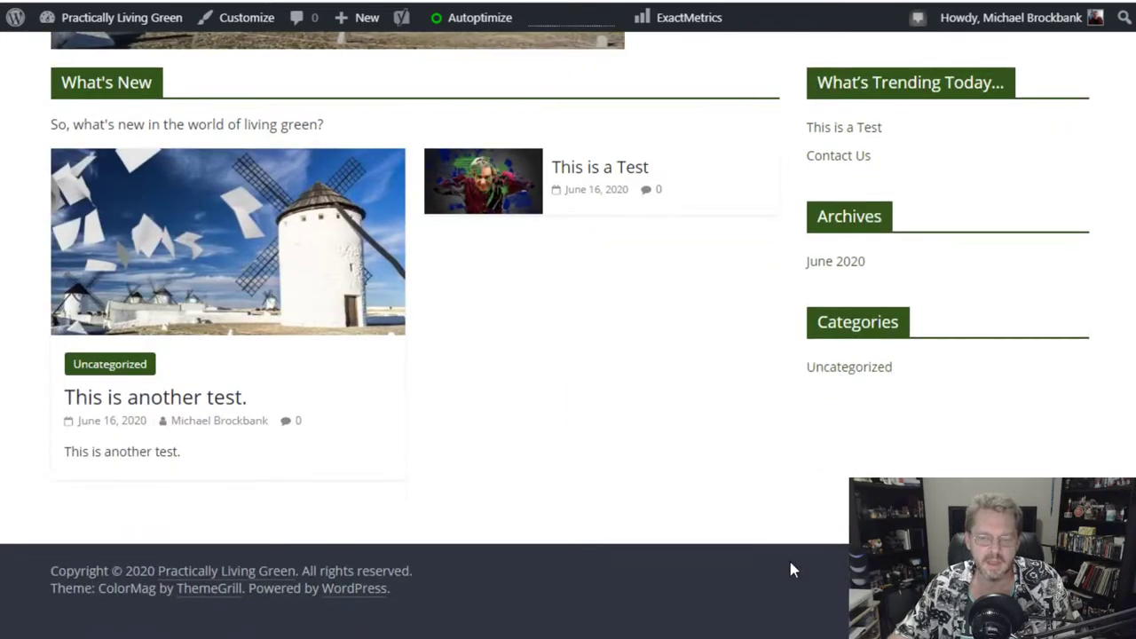
pyautogui.scroll(6, 788, 557)
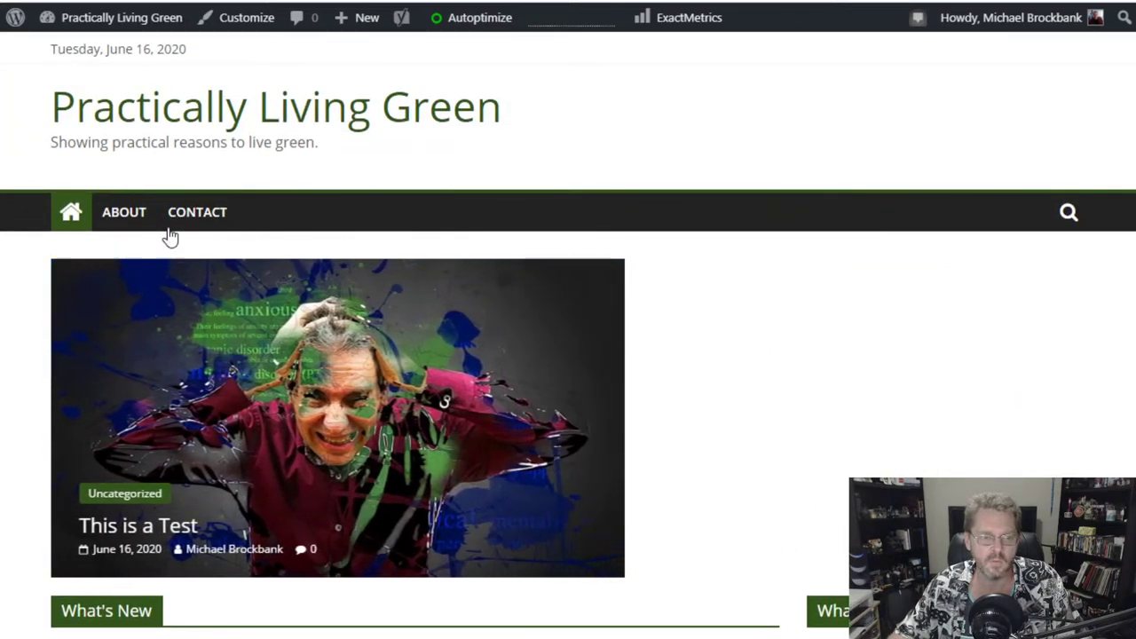
pyautogui.scroll(-4, 745, 409)
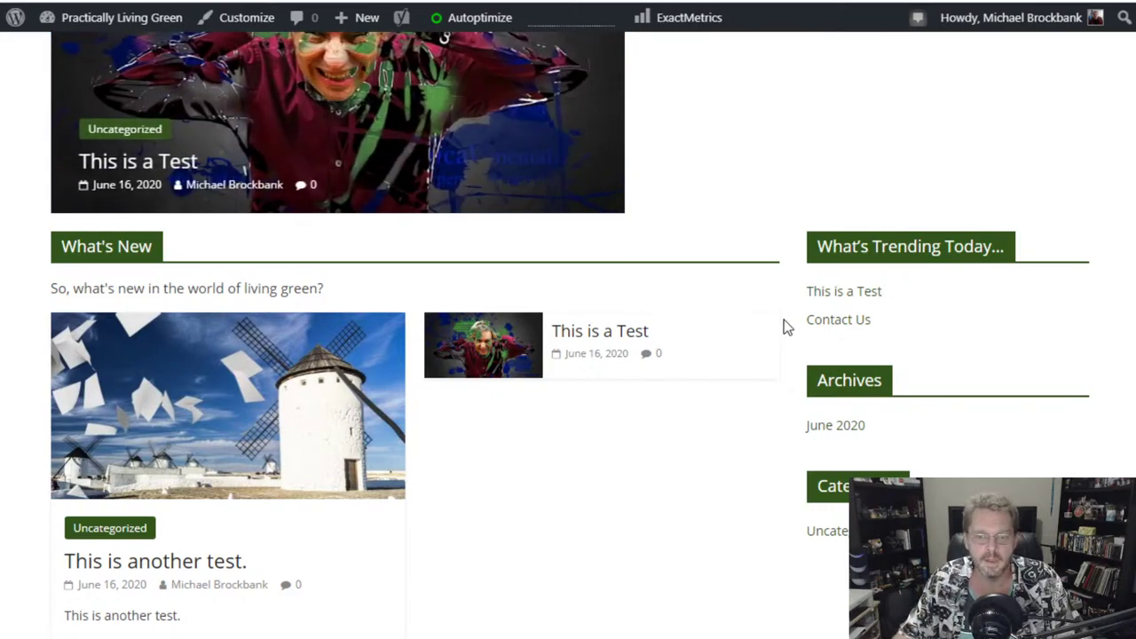
pyautogui.scroll(-2, 793, 337)
pyautogui.scroll(4, 792, 337)
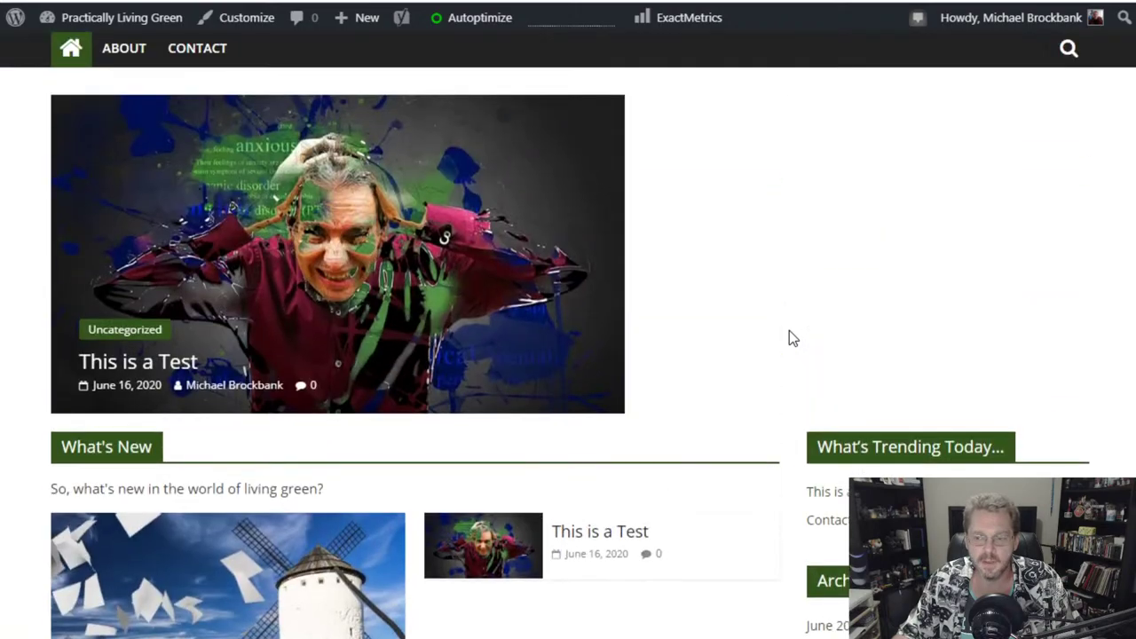
pyautogui.scroll(2, 789, 331)
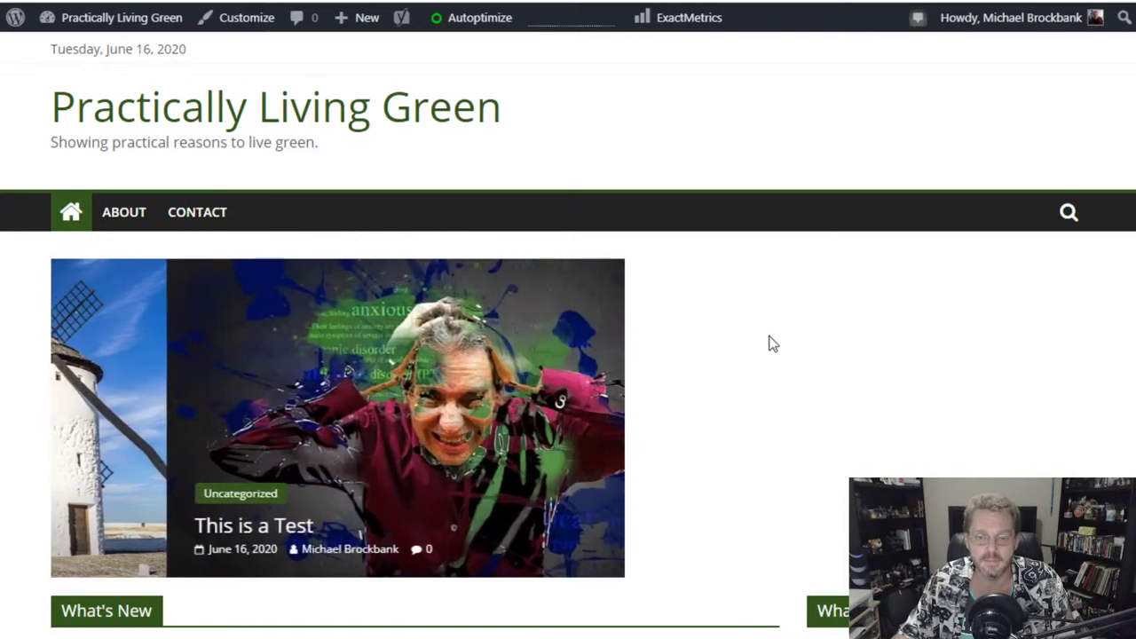
pyautogui.scroll(-2, 777, 386)
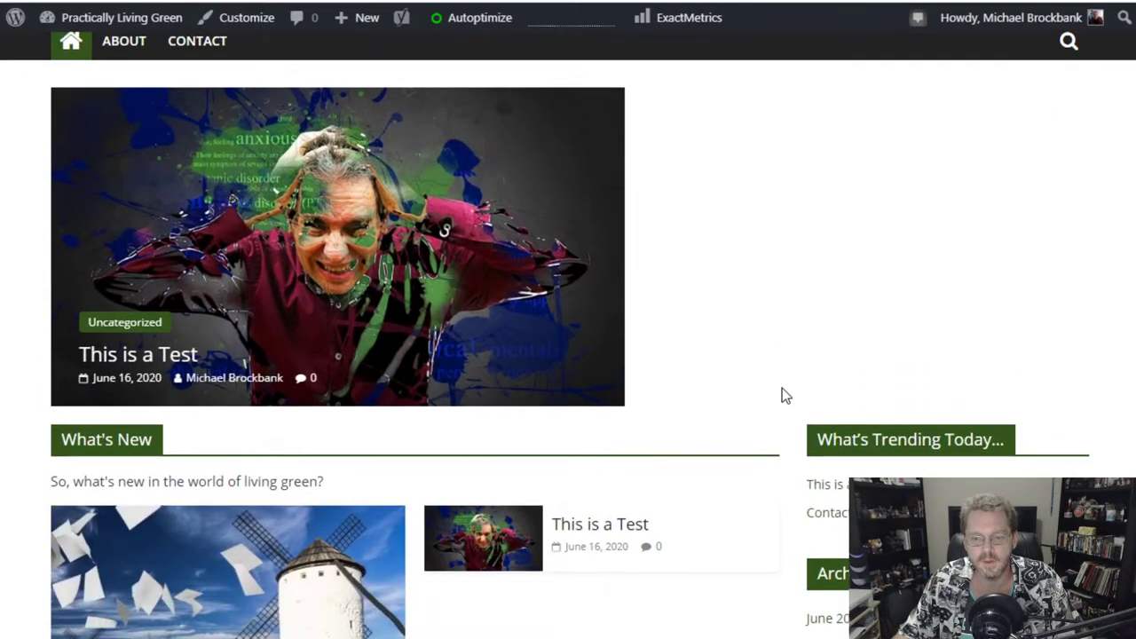
pyautogui.scroll(-2, 789, 388)
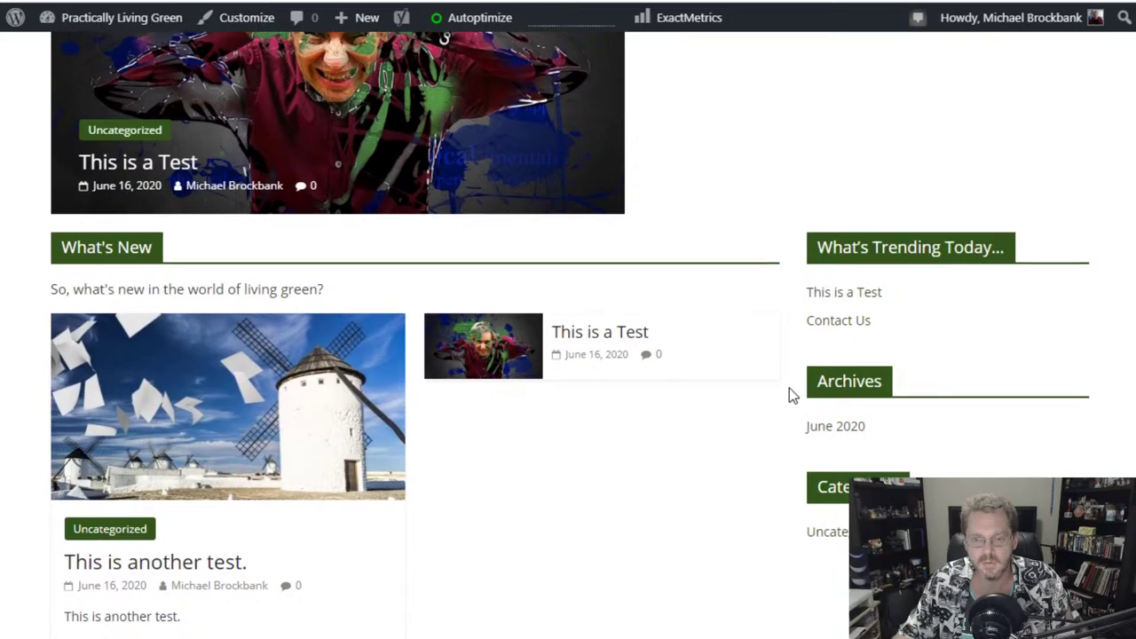
pyautogui.scroll(4, 789, 388)
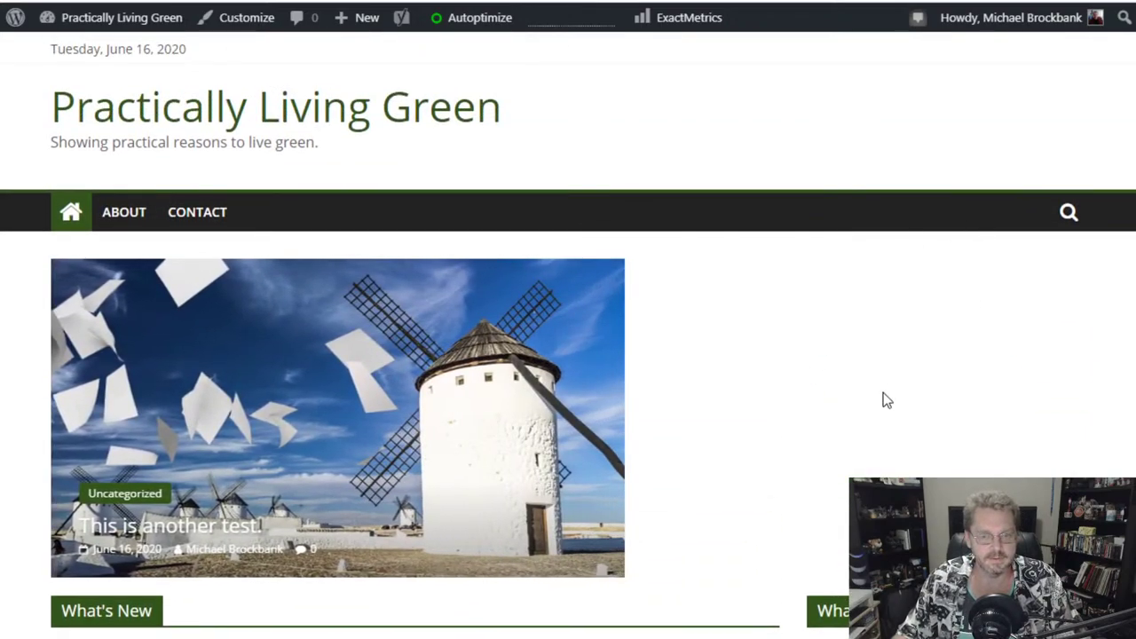
pyautogui.scroll(-6, 883, 400)
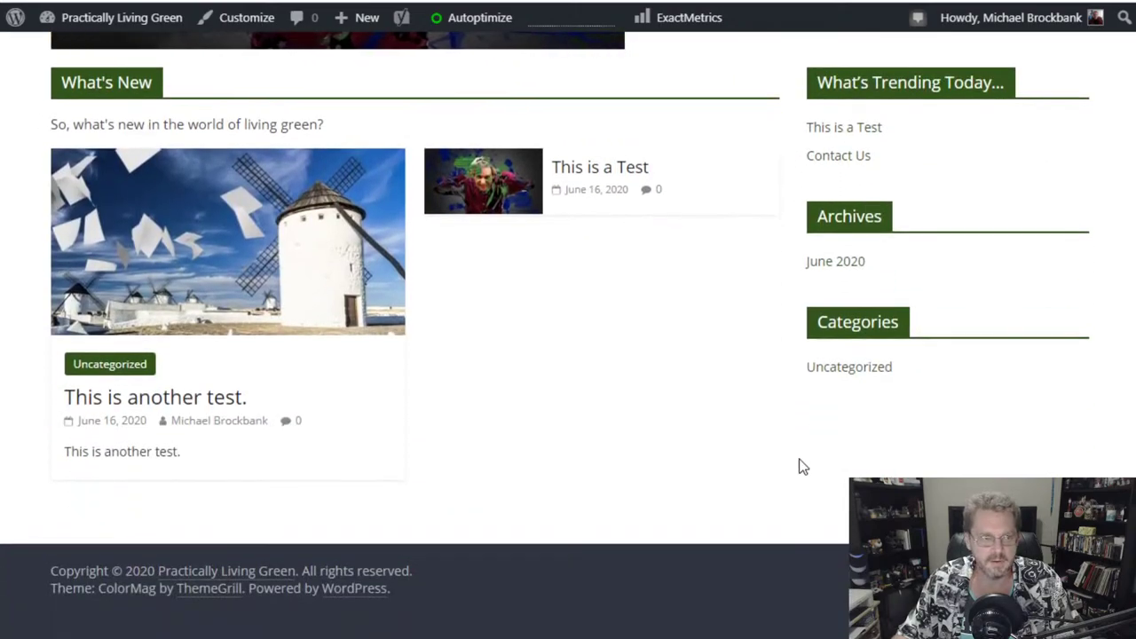
pyautogui.scroll(4, 770, 483)
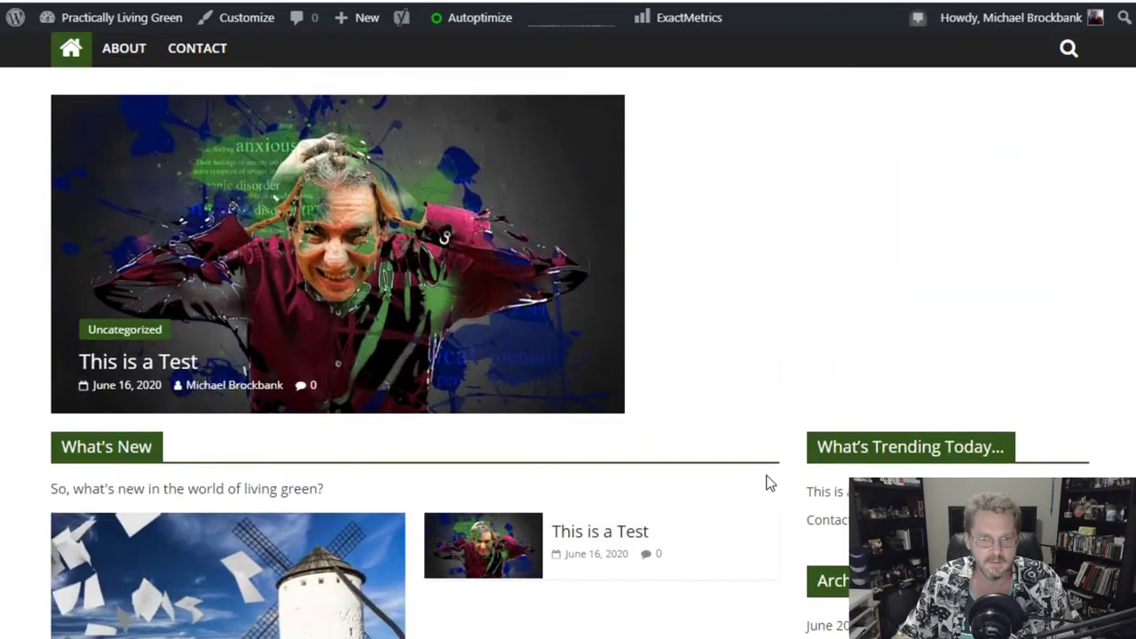
pyautogui.scroll(-4, 770, 483)
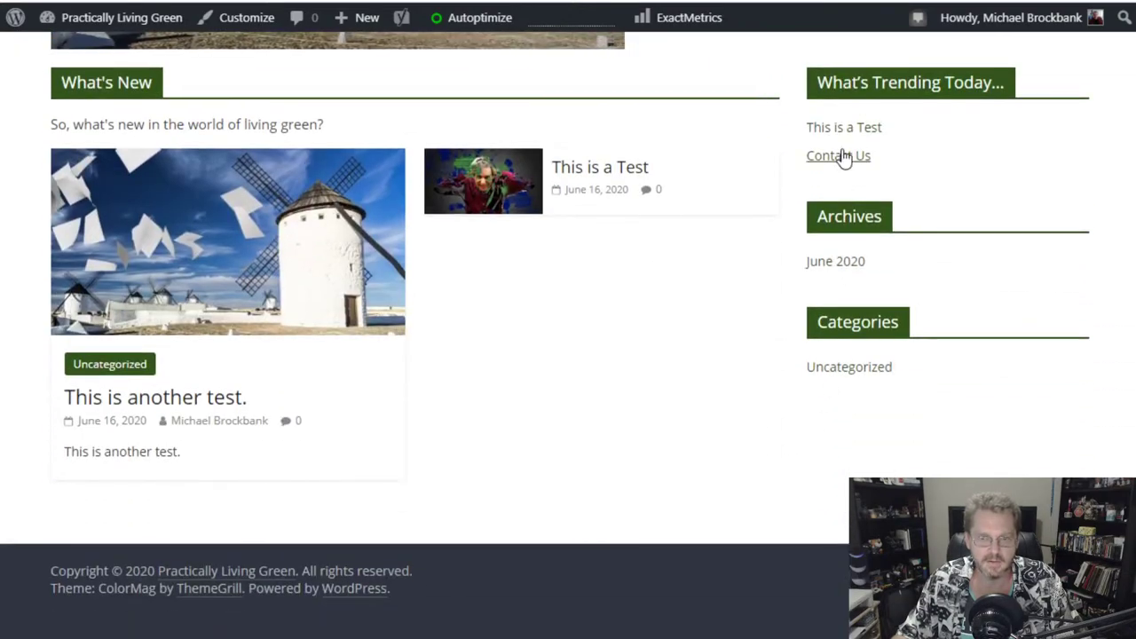
pyautogui.scroll(3, 682, 475)
pyautogui.scroll(3, 683, 475)
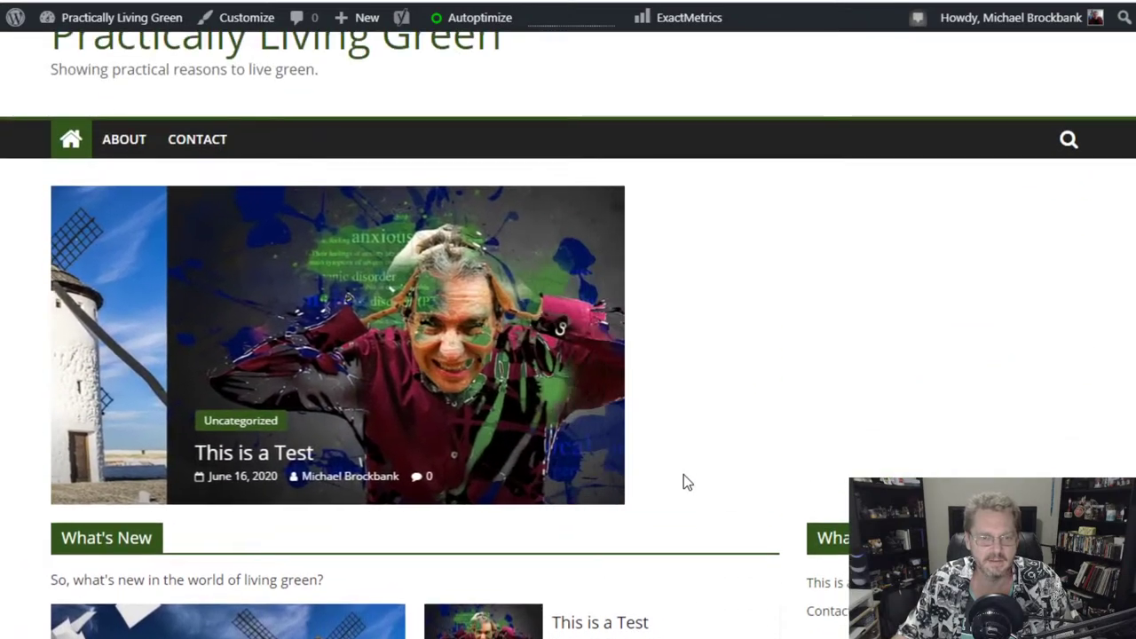
pyautogui.scroll(-6, 771, 358)
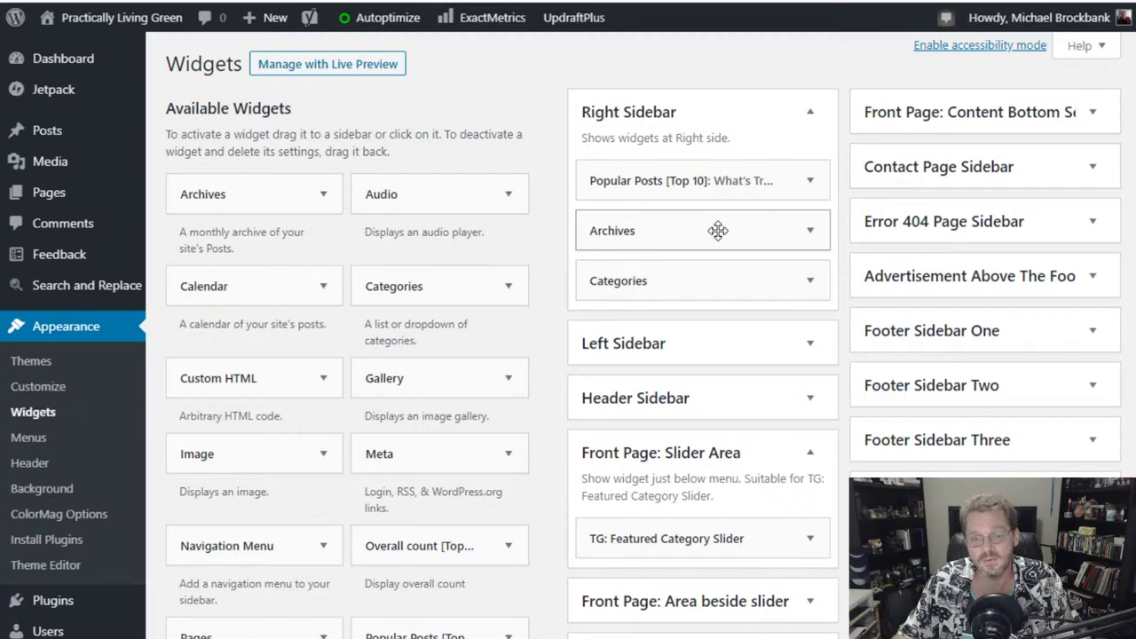
# - Drag Archives out of the Right Sidebar, leaving only Popular Posts and Categories
pyautogui.moveTo(717, 231); pyautogui.dragTo(390, 218)
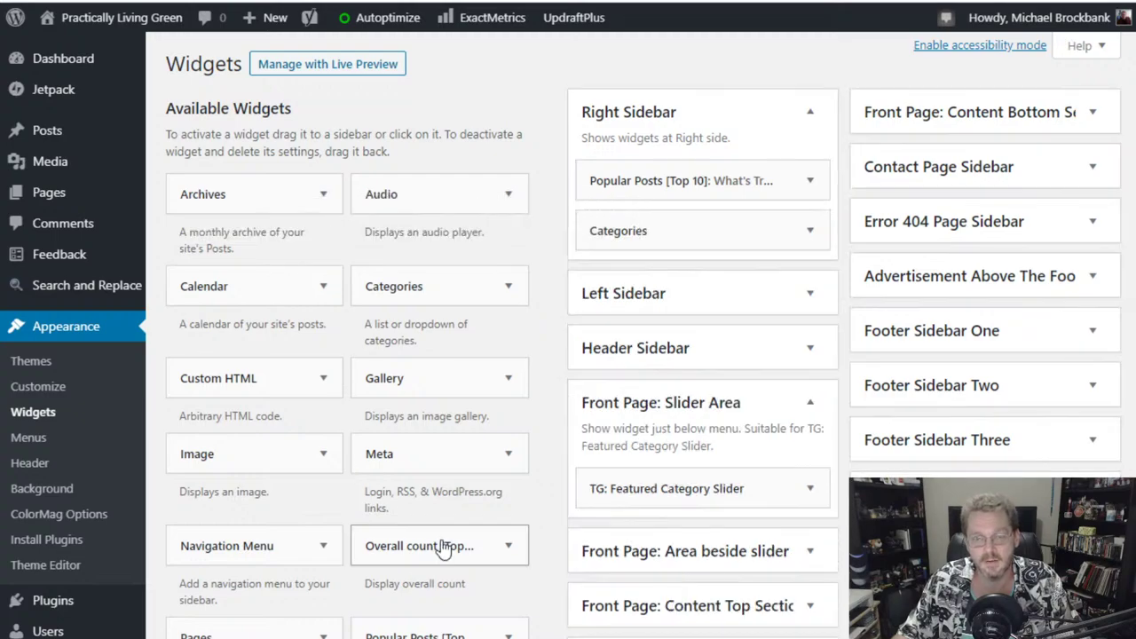
pyautogui.scroll(-2, 554, 237)
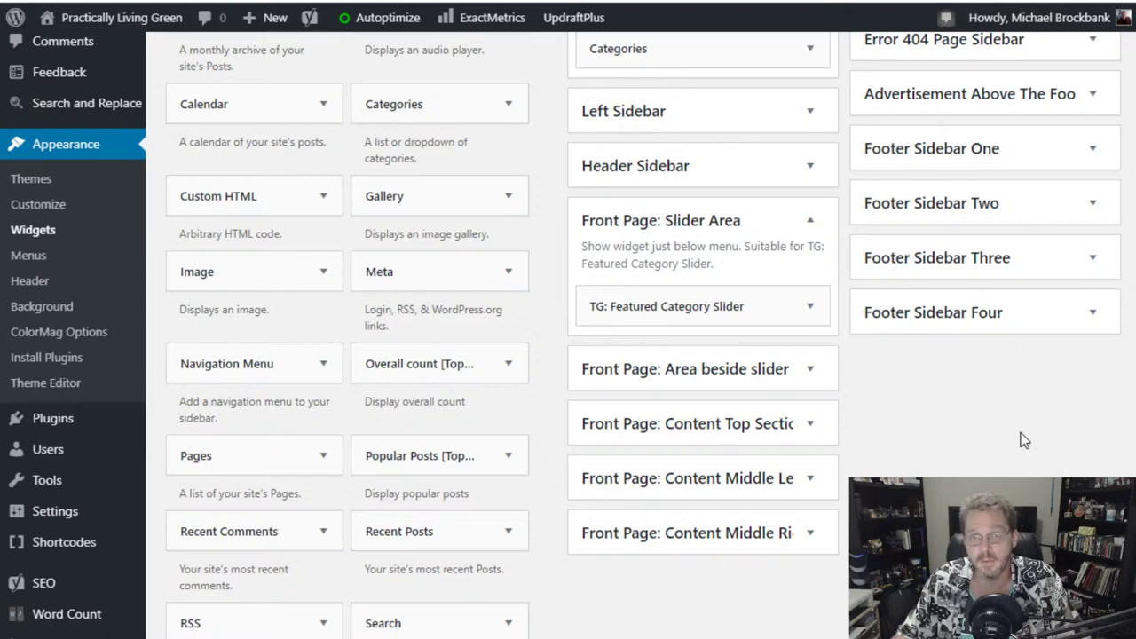
pyautogui.scroll(2, 568, 337)
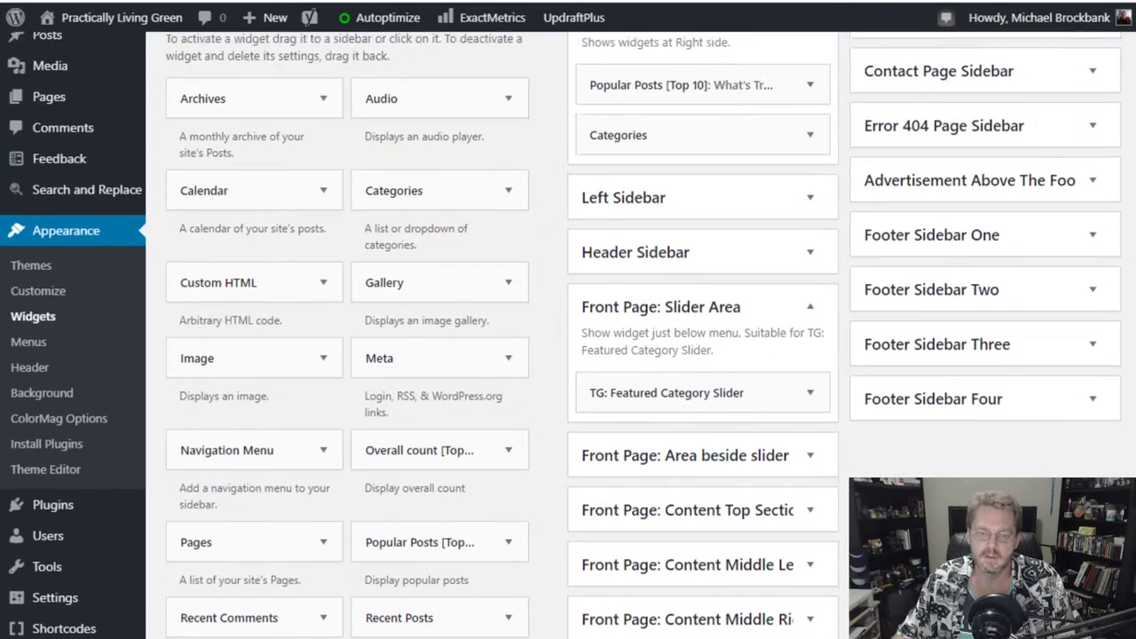
pyautogui.scroll(-1, 568, 338)
pyautogui.scroll(2, 568, 337)
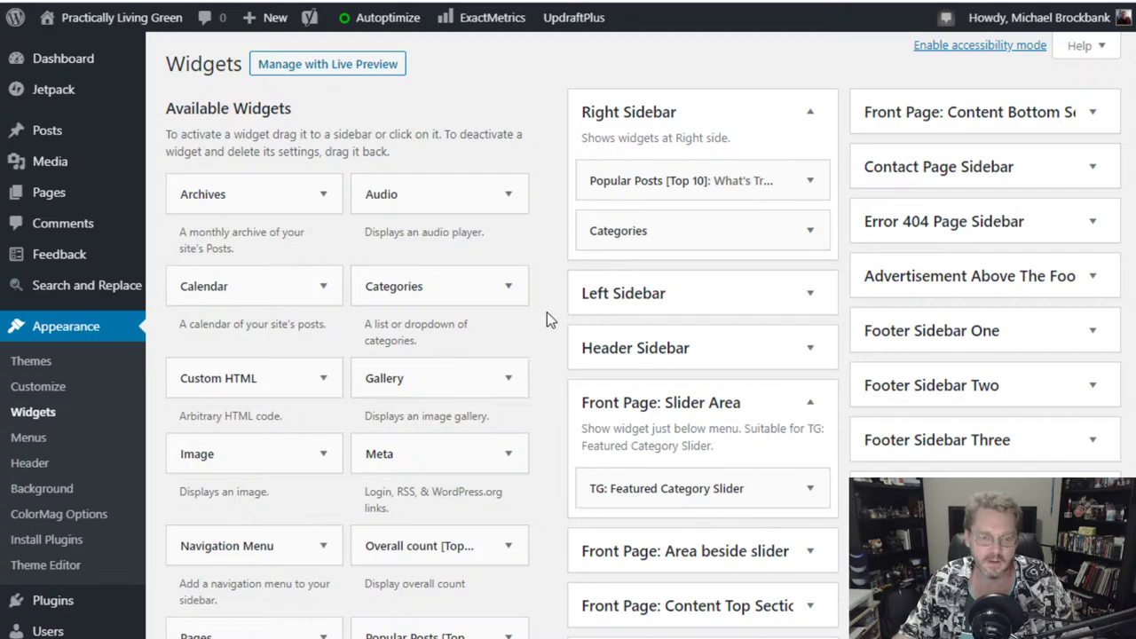
pyautogui.scroll(-3, 546, 312)
pyautogui.scroll(3, 541, 319)
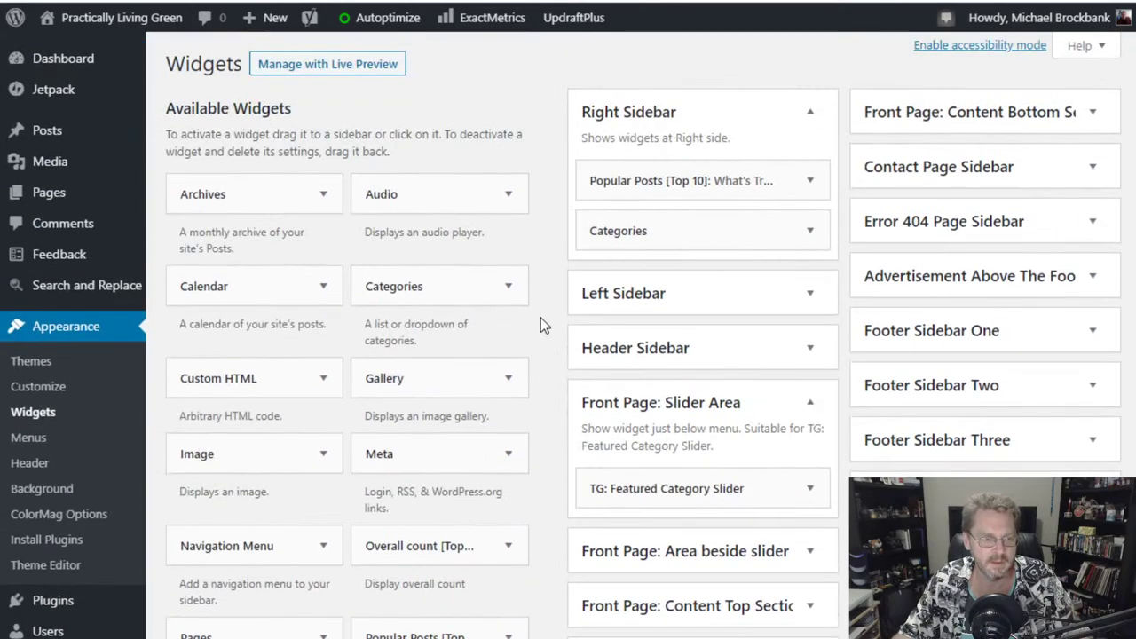
pyautogui.moveTo(47, 132)
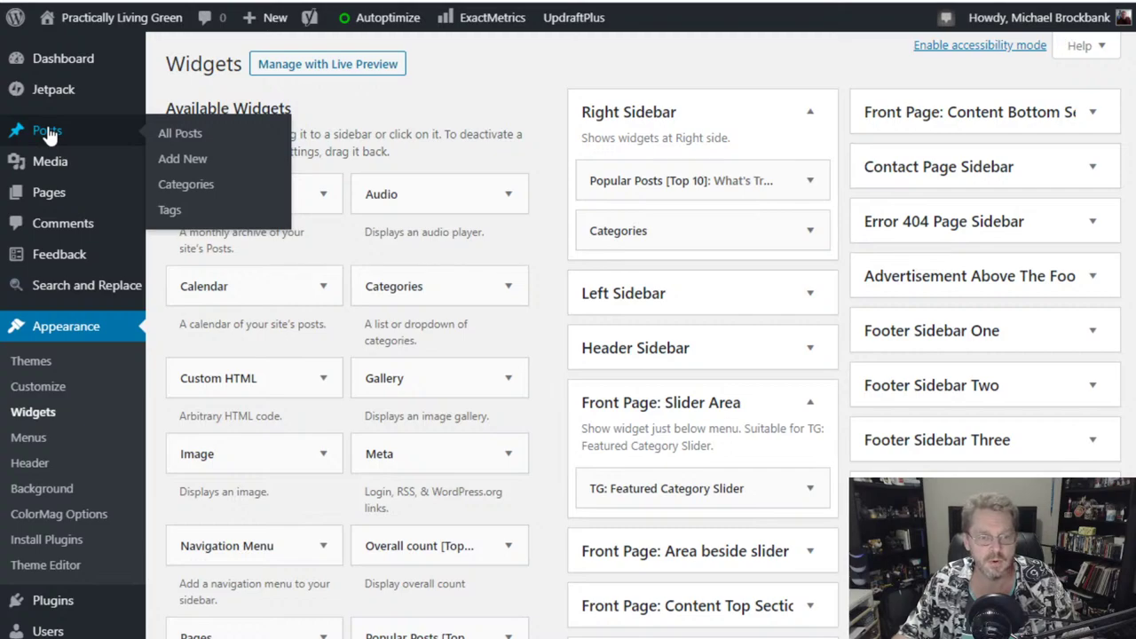
# - Bulk-trash both test posts from All Posts and dismiss the Yoast traffic notice
pyautogui.click(47, 133)
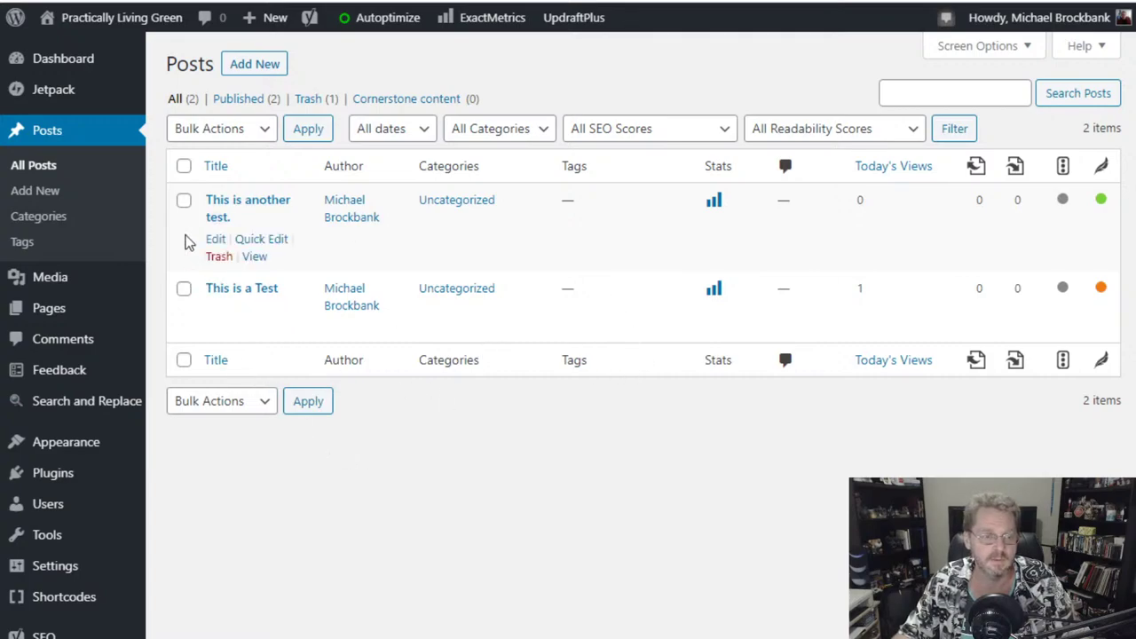
pyautogui.click(184, 201)
pyautogui.click(183, 289)
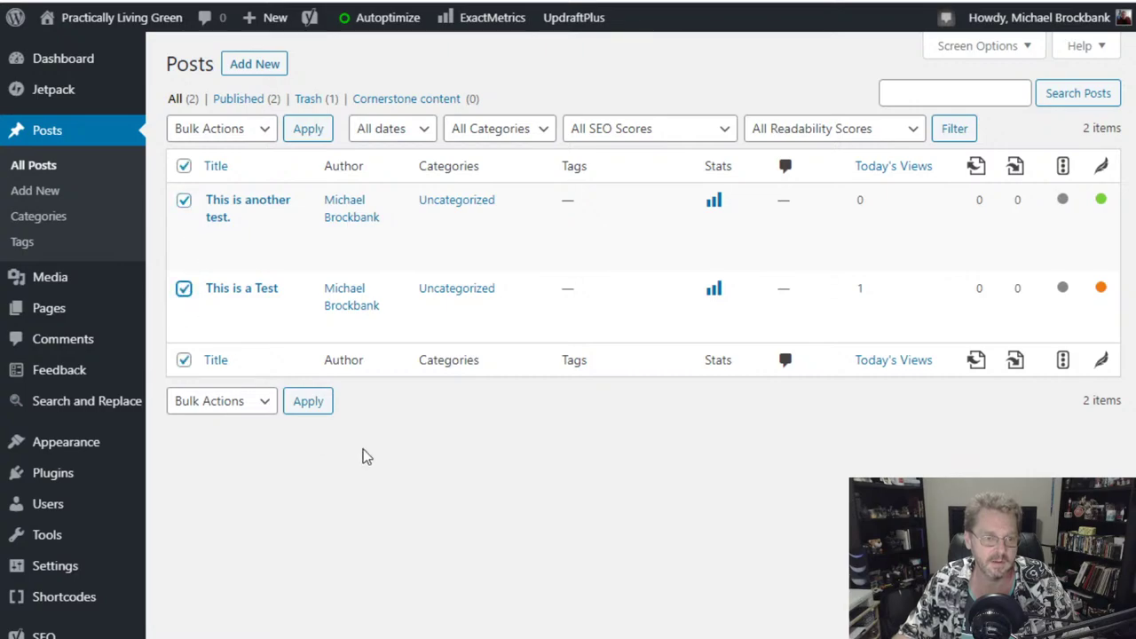
pyautogui.click(257, 130)
pyautogui.click(245, 190)
pyautogui.click(310, 132)
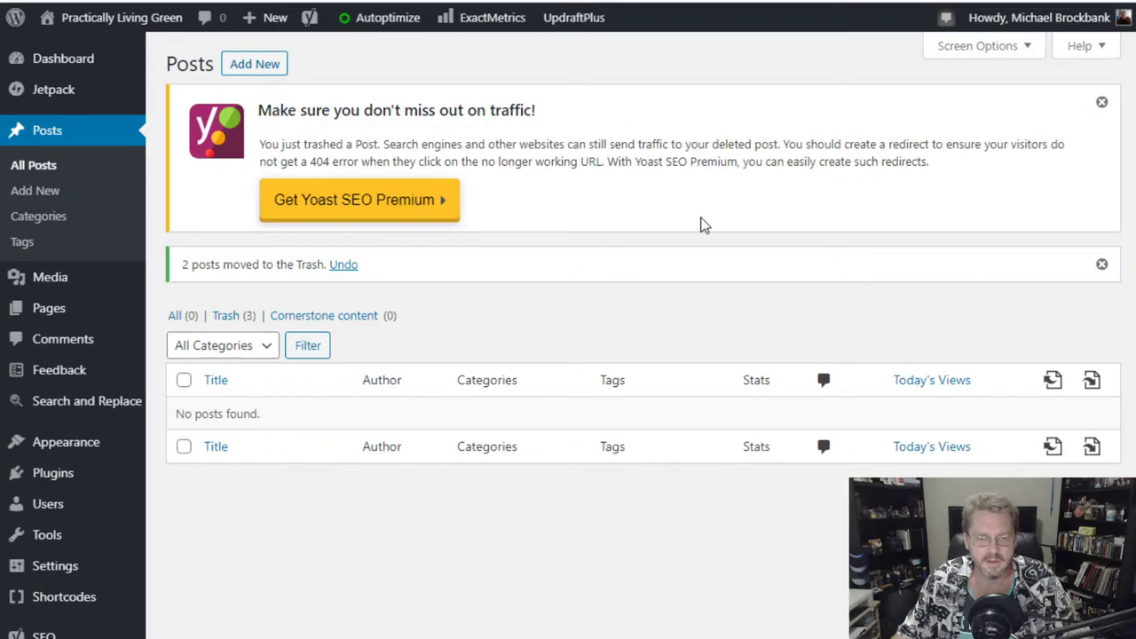
pyautogui.click(1101, 105)
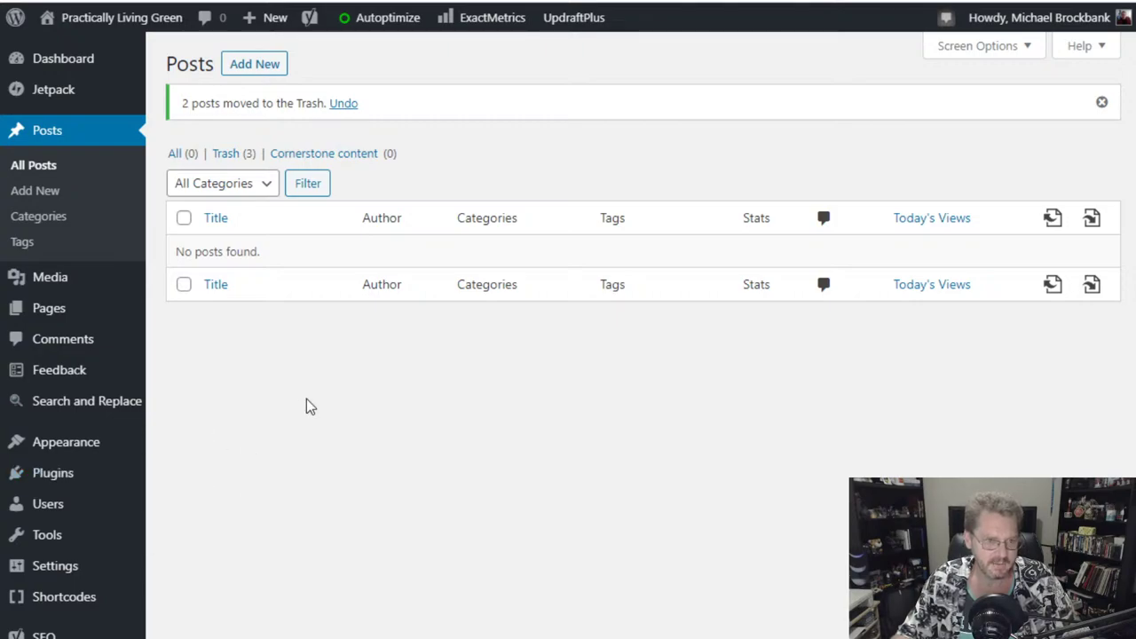
pyautogui.moveTo(132, 482)
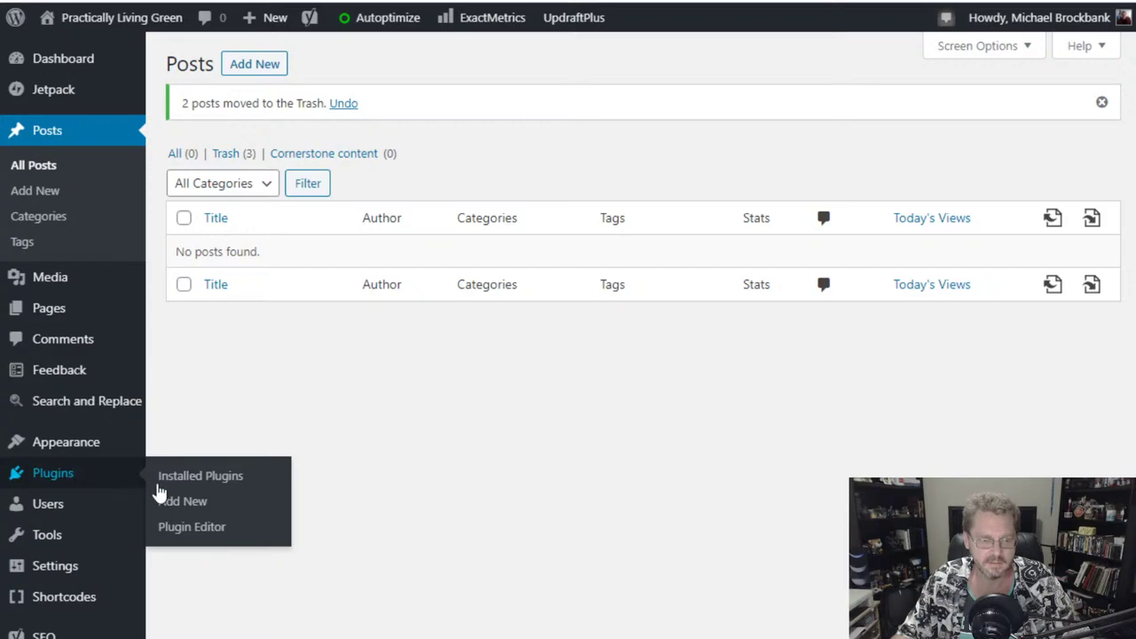
pyautogui.click(186, 504)
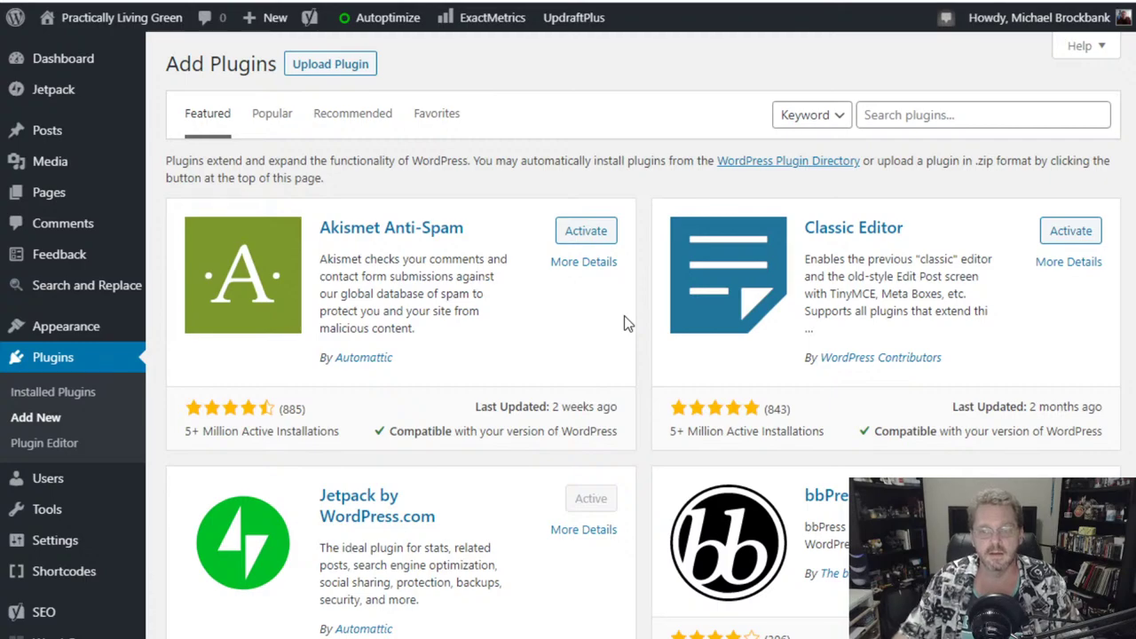
pyautogui.scroll(-5, 645, 315)
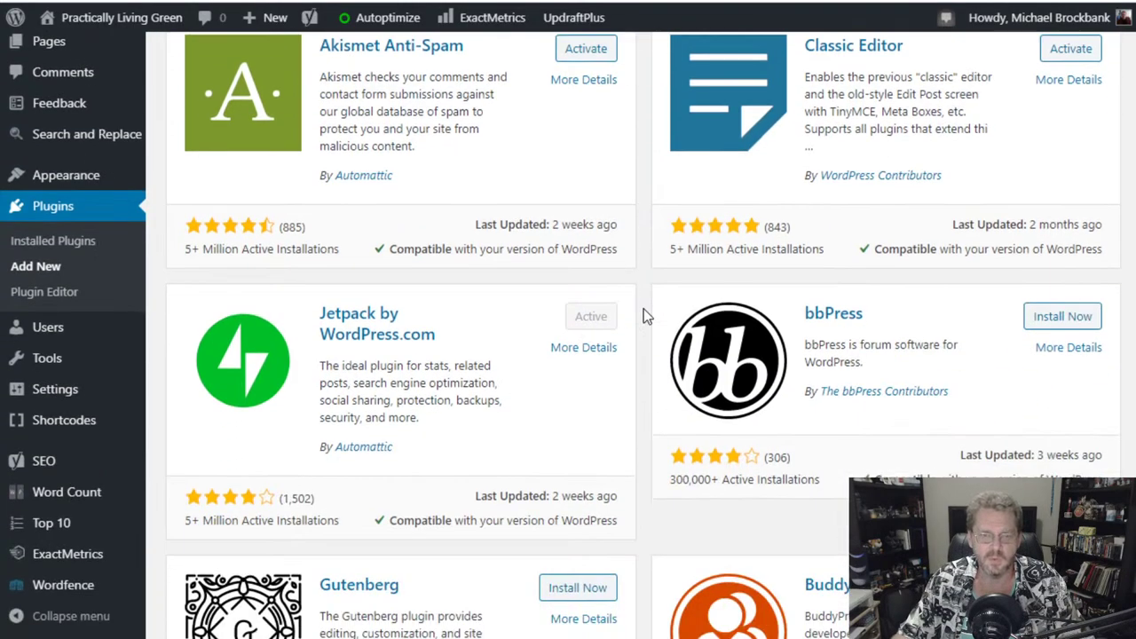
pyautogui.scroll(-3, 645, 315)
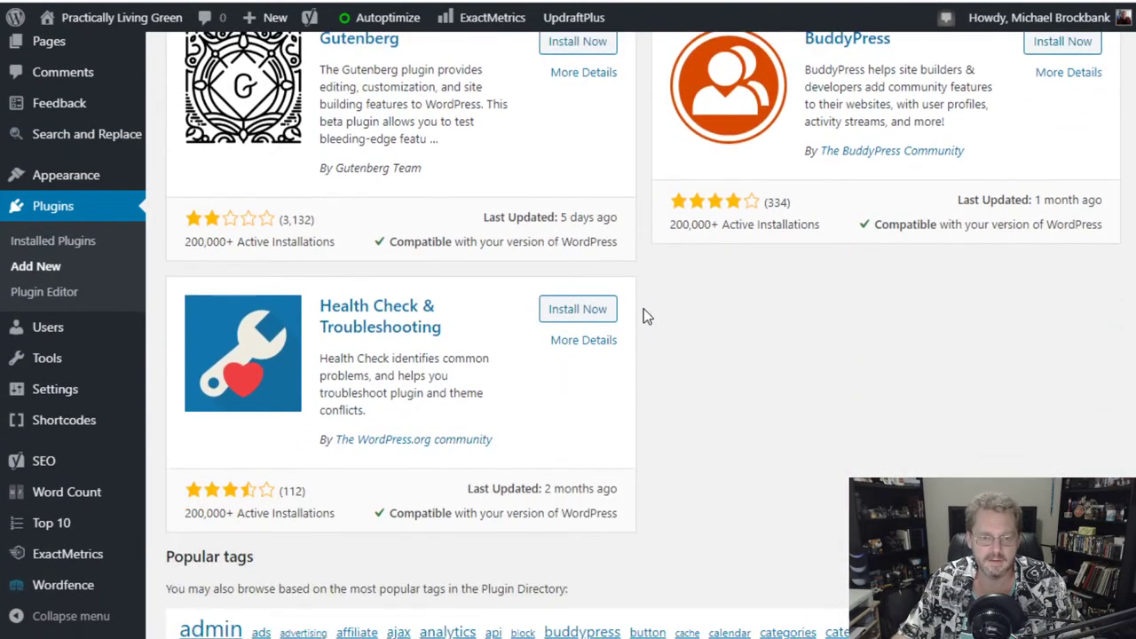
pyautogui.scroll(-3, 645, 315)
pyautogui.scroll(10, 645, 315)
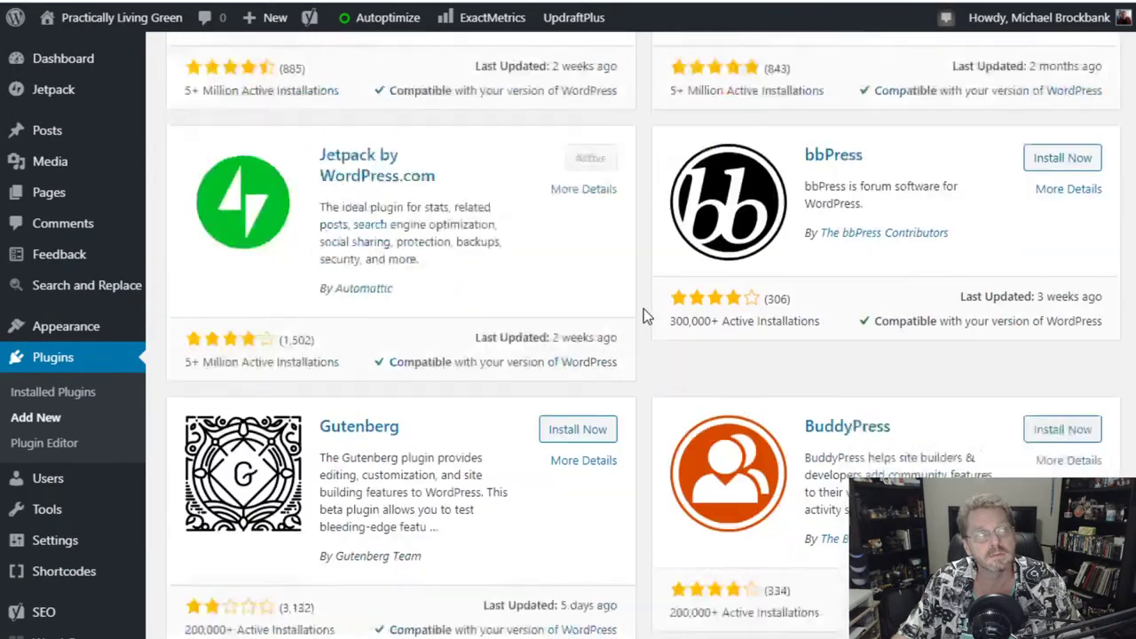
pyautogui.scroll(1, 646, 317)
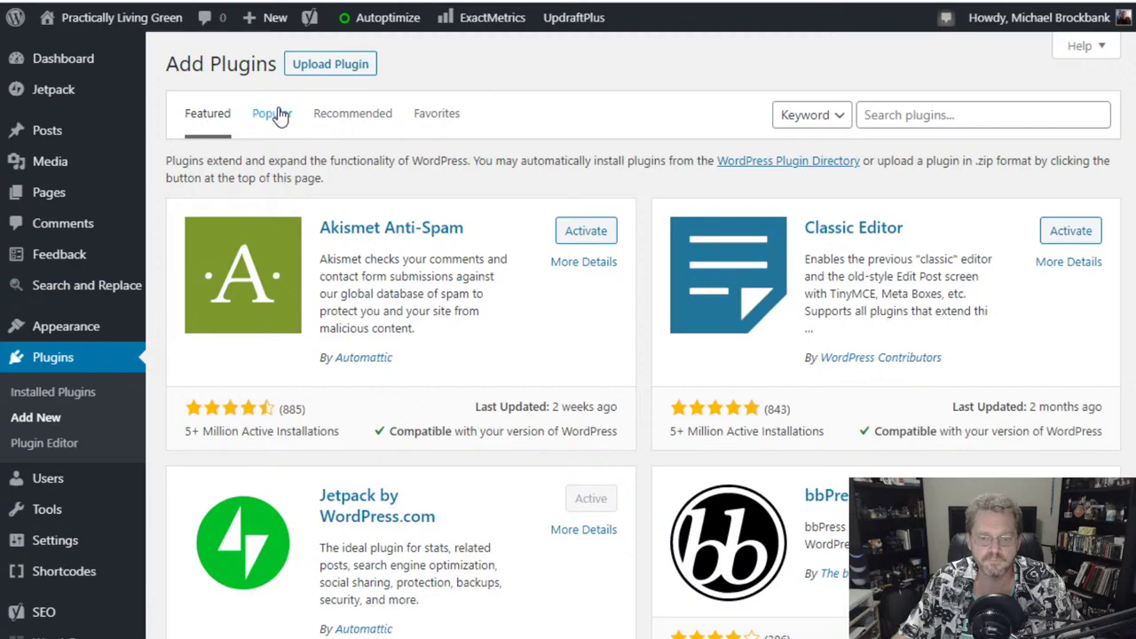
pyautogui.scroll(-2, 644, 166)
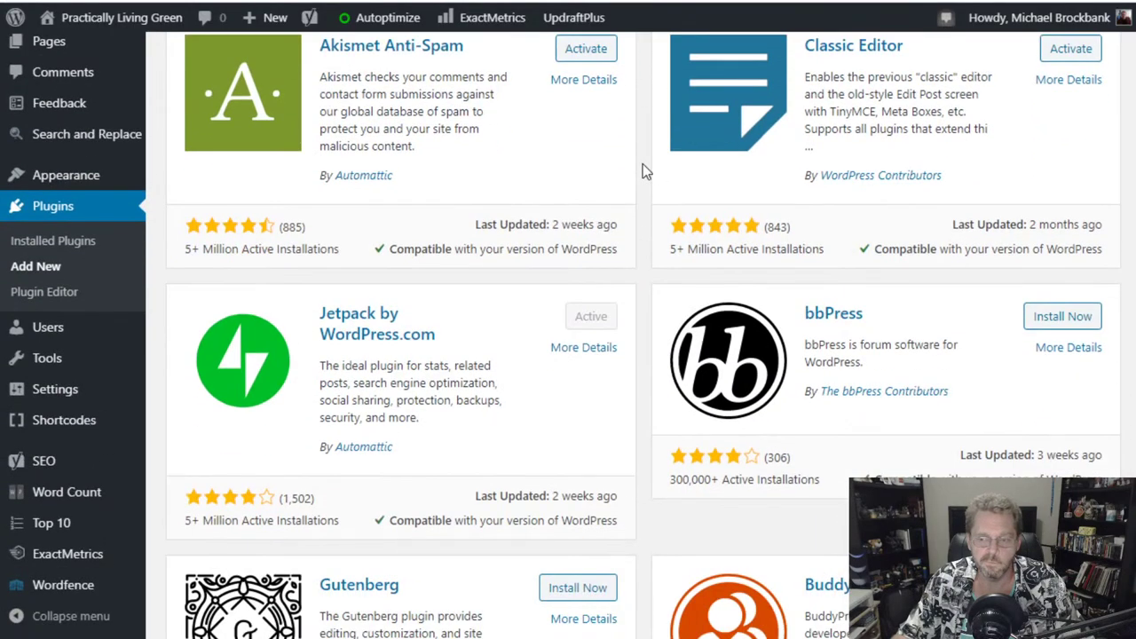
pyautogui.scroll(-3, 651, 164)
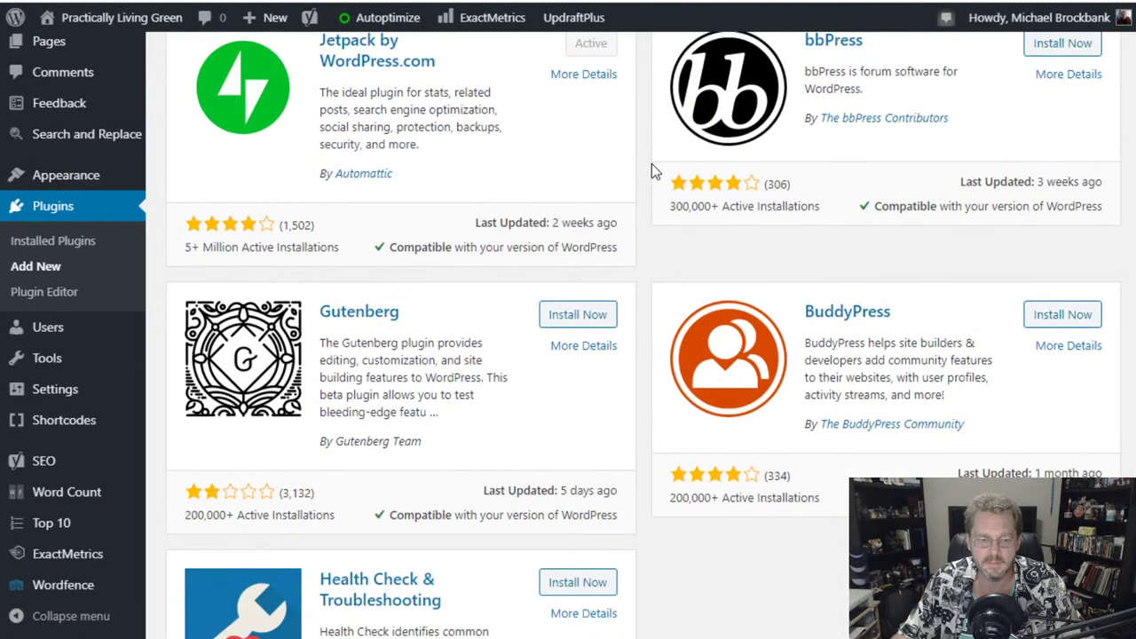
pyautogui.scroll(-1, 651, 165)
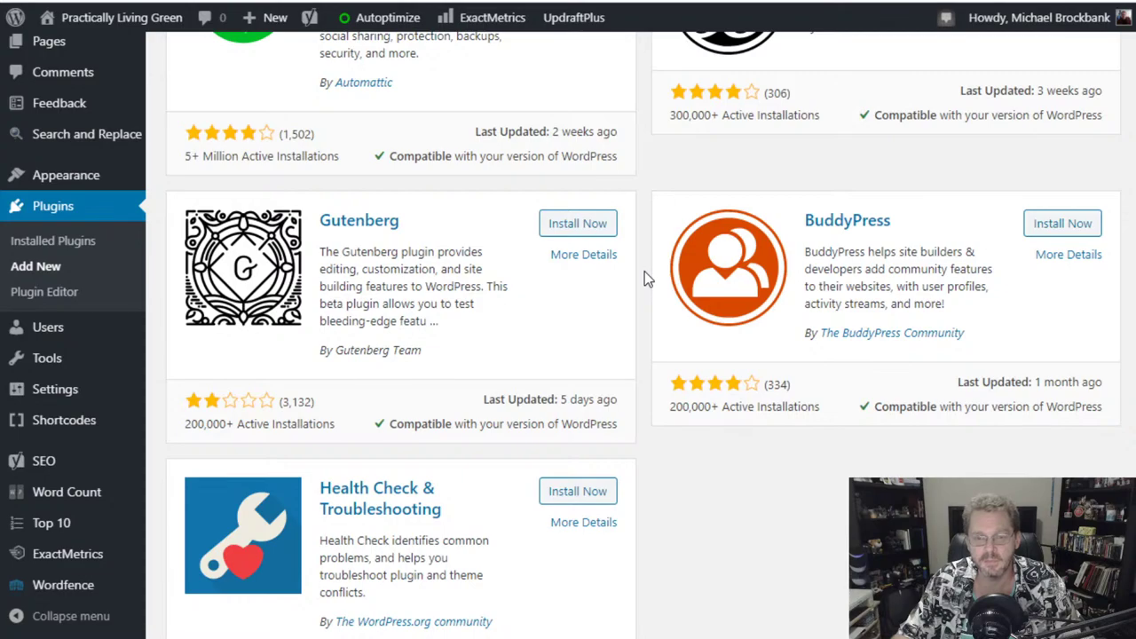
pyautogui.scroll(6, 645, 271)
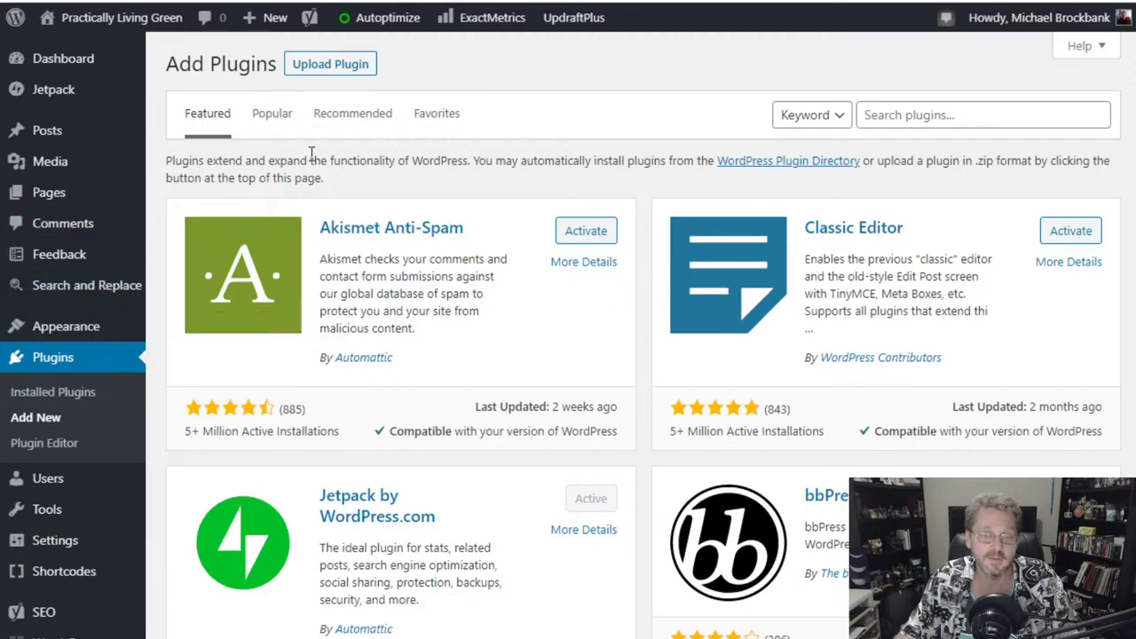
pyautogui.moveTo(58, 67)
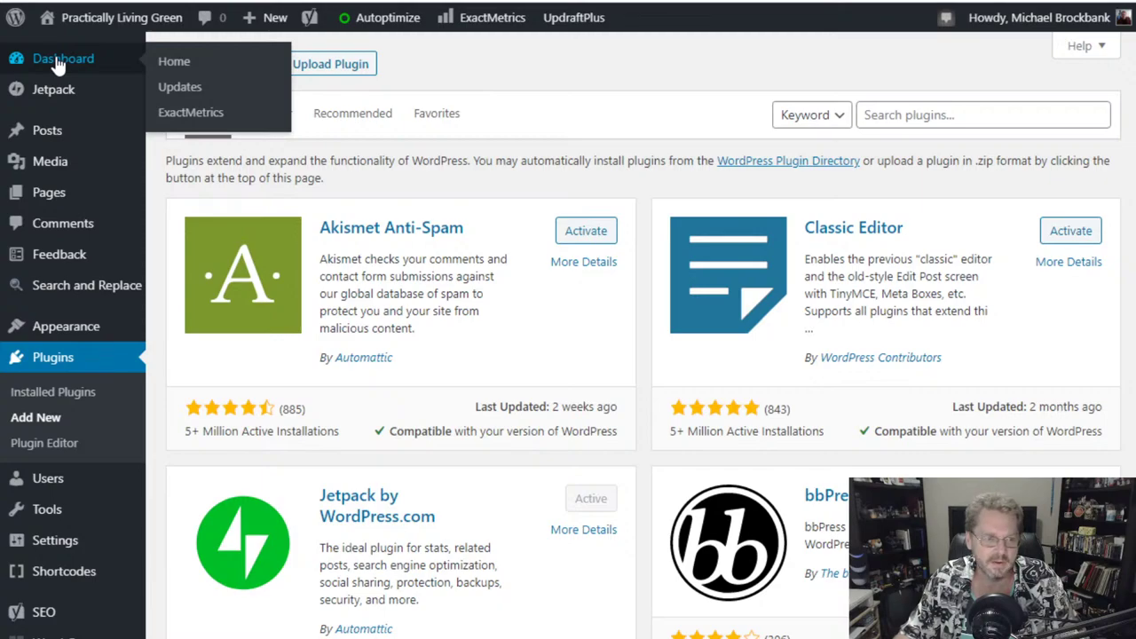
# - On the Dashboard, activate Jetpack's site accelerator and close its performance banner
pyautogui.click(58, 67)
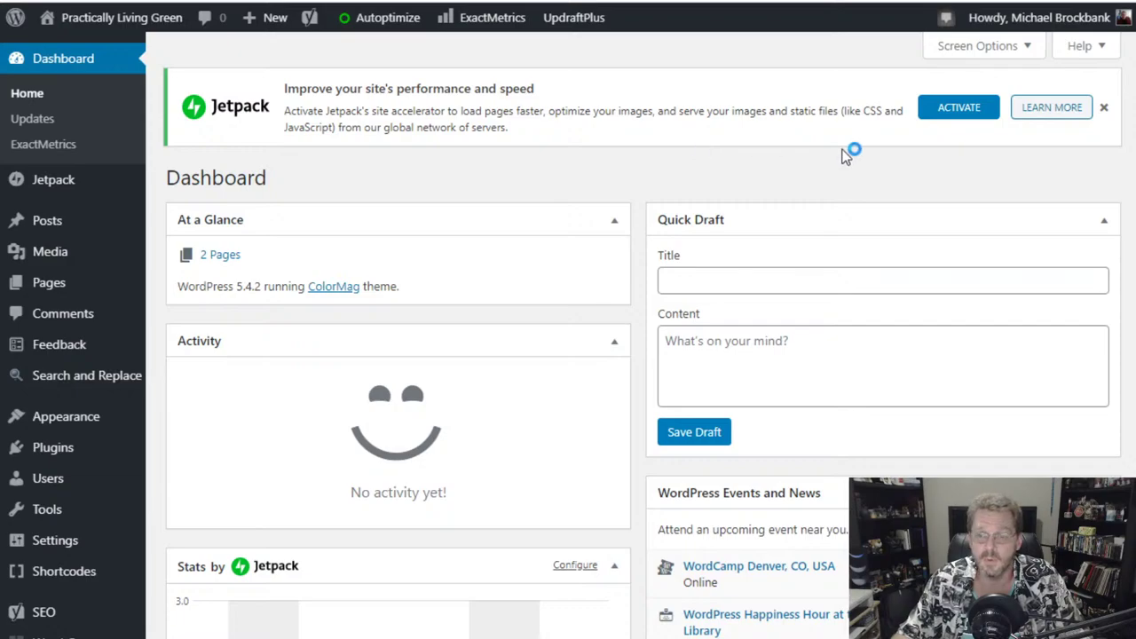
pyautogui.click(956, 116)
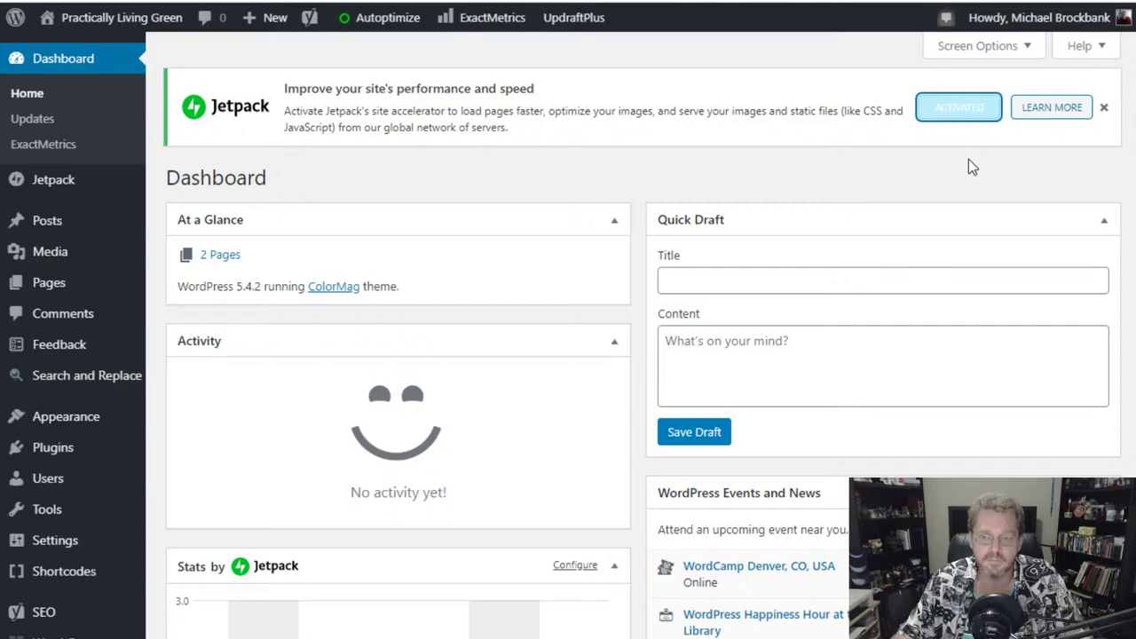
pyautogui.click(1103, 107)
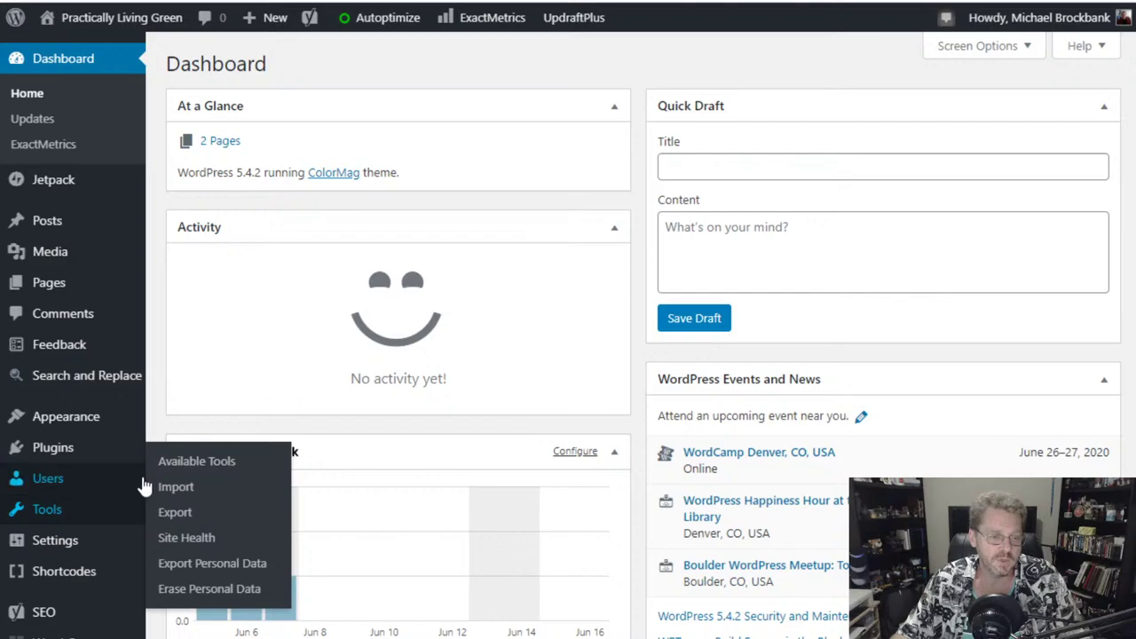
# - Use the Jun 6 bar in the Stats by Jetpack chart to open Saturday, June 6, 2020 stats
pyautogui.scroll(-5, 159, 331)
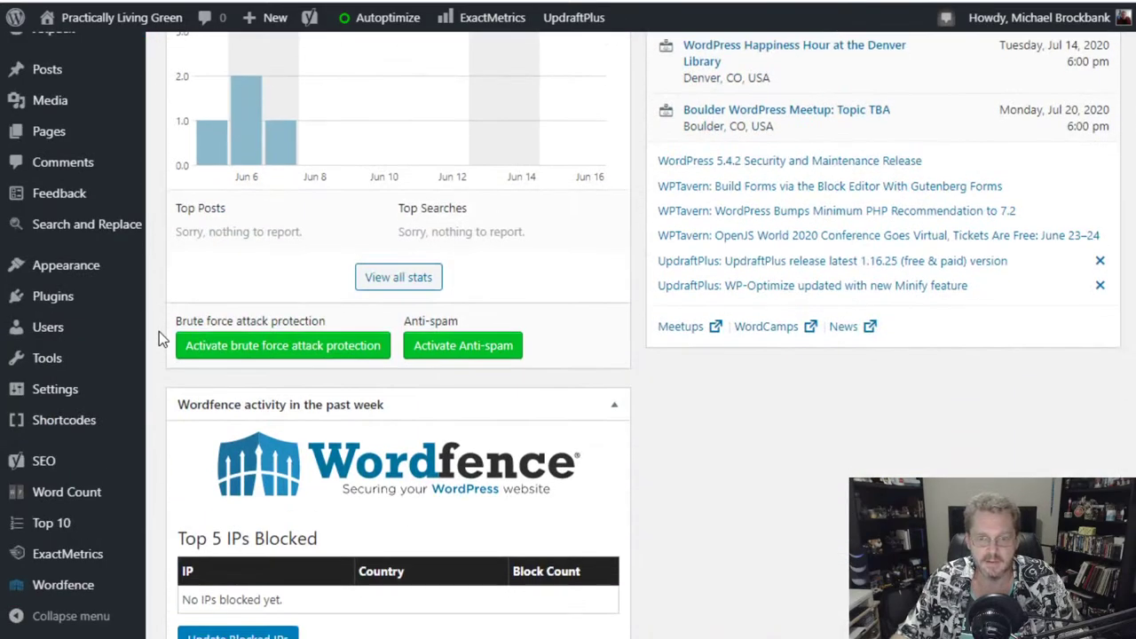
pyautogui.scroll(5, 158, 331)
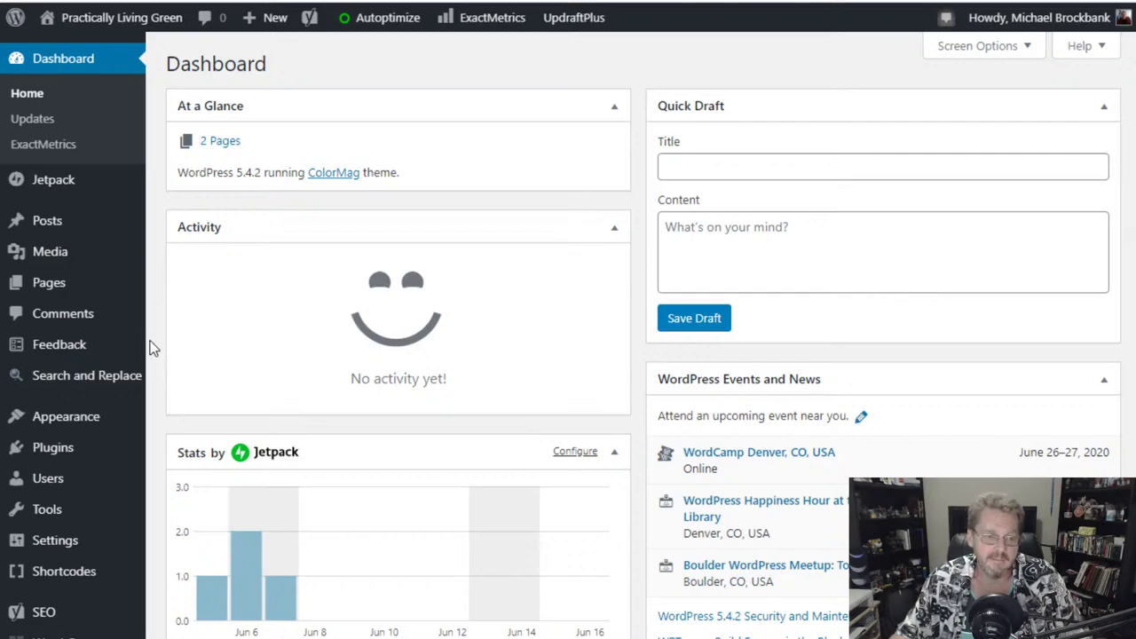
pyautogui.scroll(-4, 151, 348)
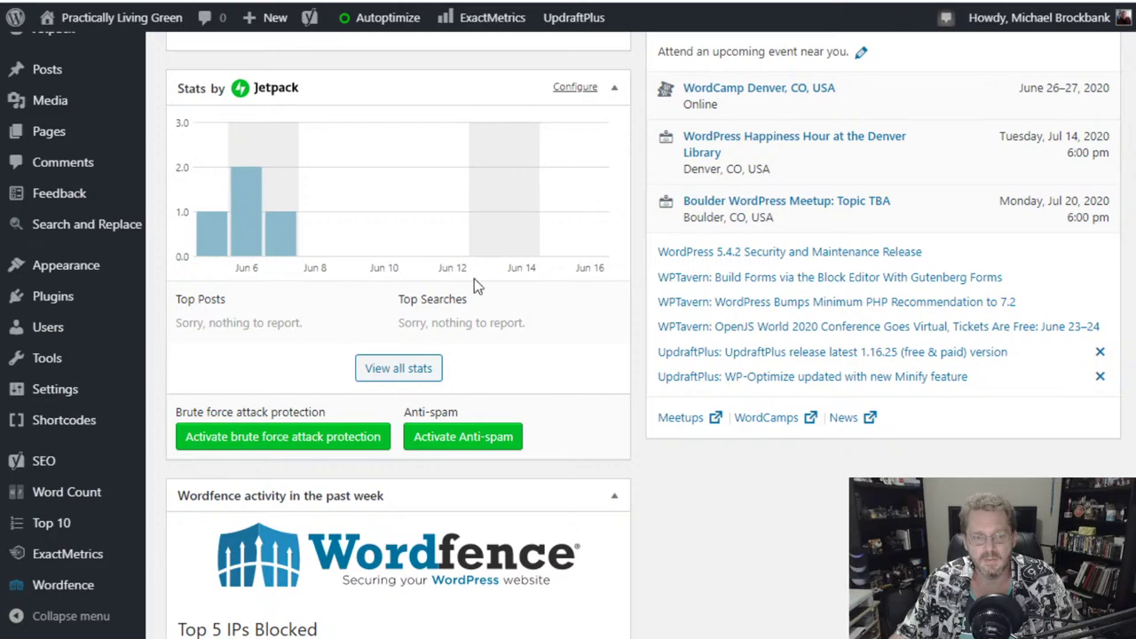
pyautogui.click(254, 248)
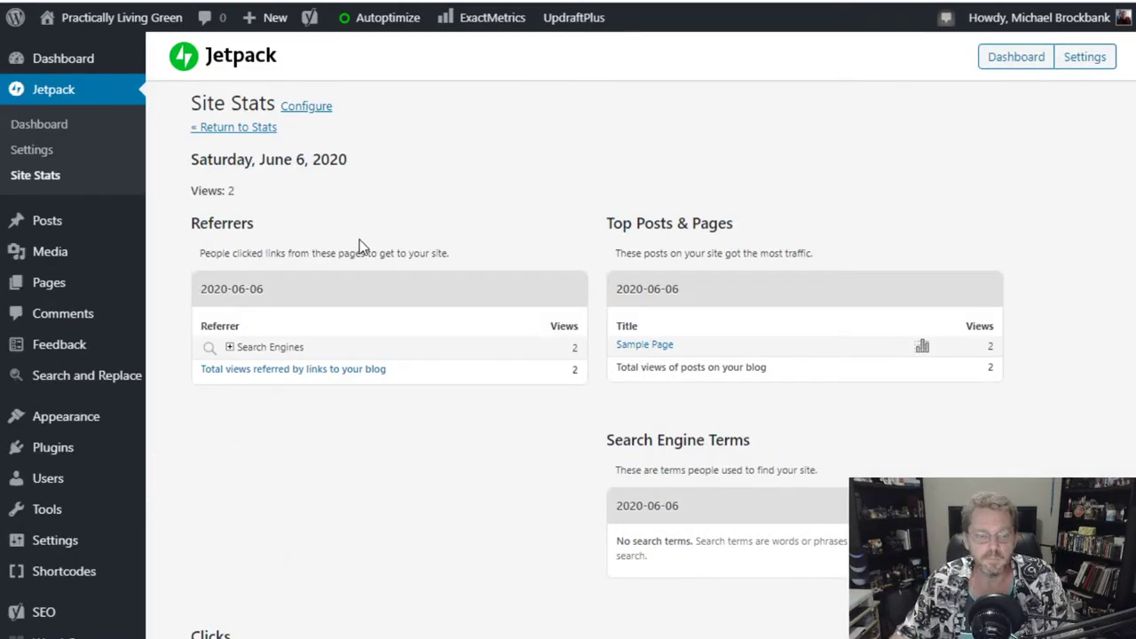
# - Expand Search Engines referrers to show Google Search, then open a new browser tab
pyautogui.click(231, 347)
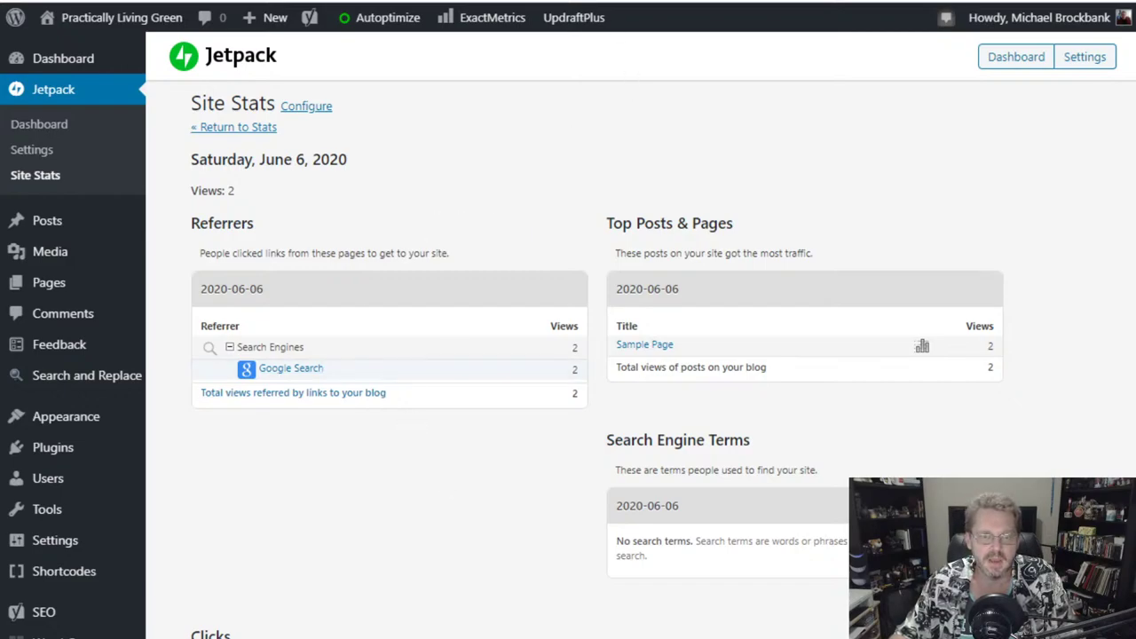
pyautogui.hotkey('ctrl', 't')
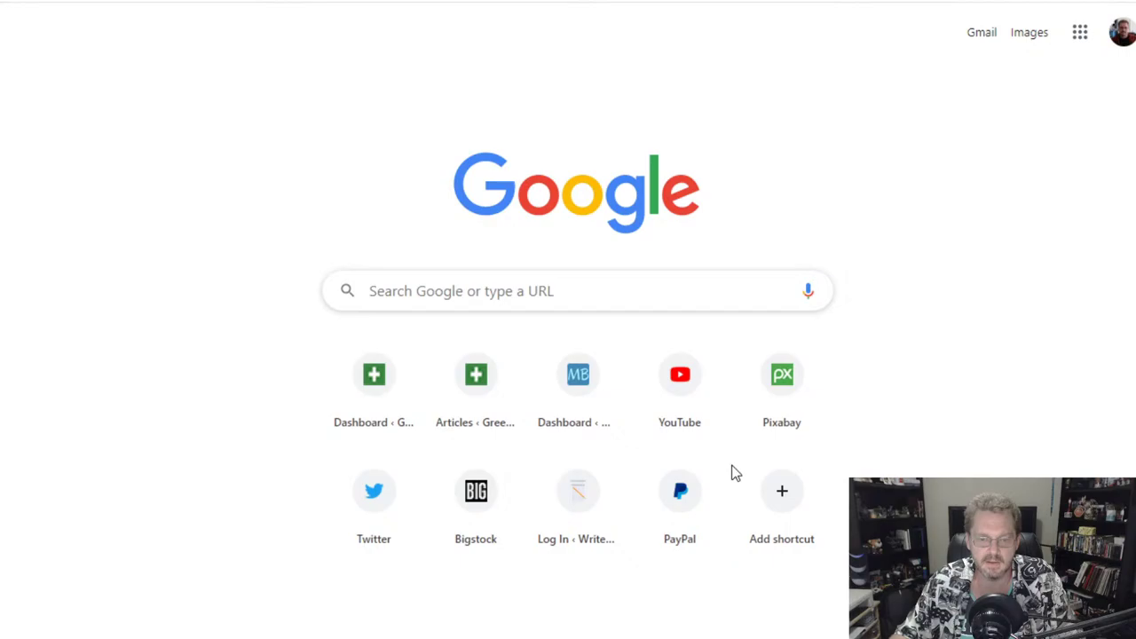
# - Switch to the Practically Living Green site on WordPress.com and scroll through its Stats page
pyautogui.hotkey('ctrl', 'w')
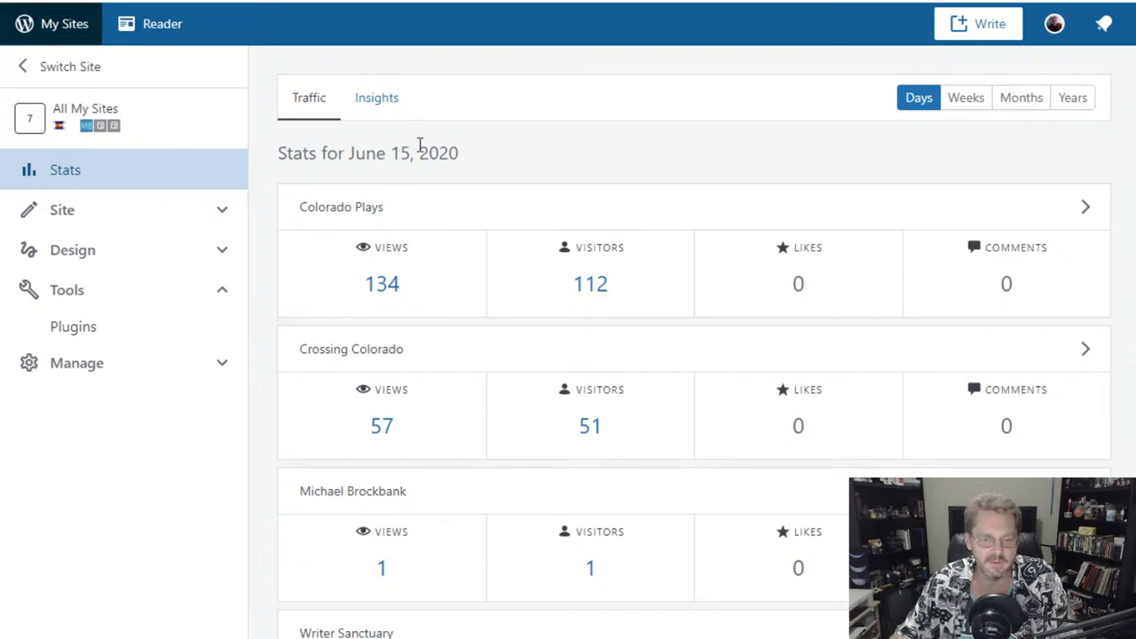
pyautogui.click(84, 71)
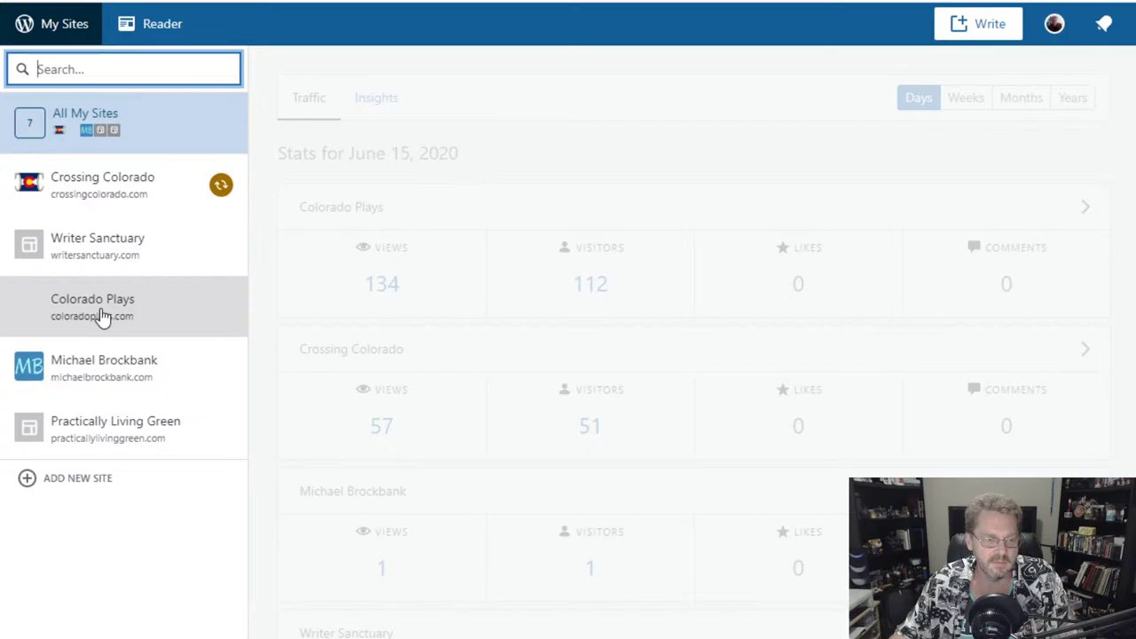
pyautogui.click(99, 422)
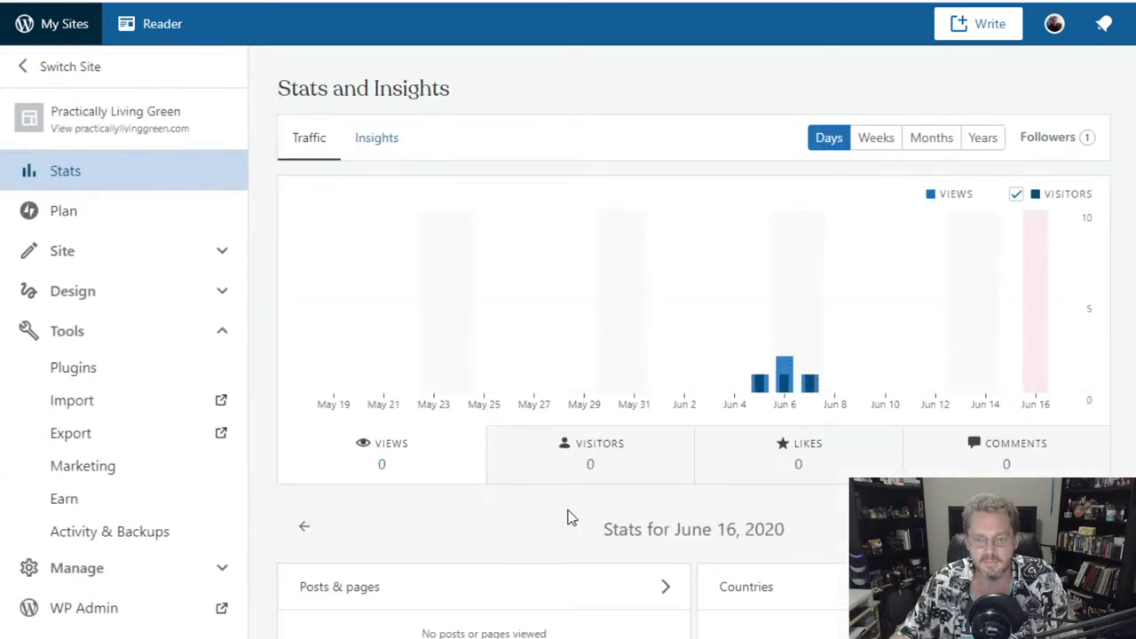
pyautogui.scroll(-2, 802, 299)
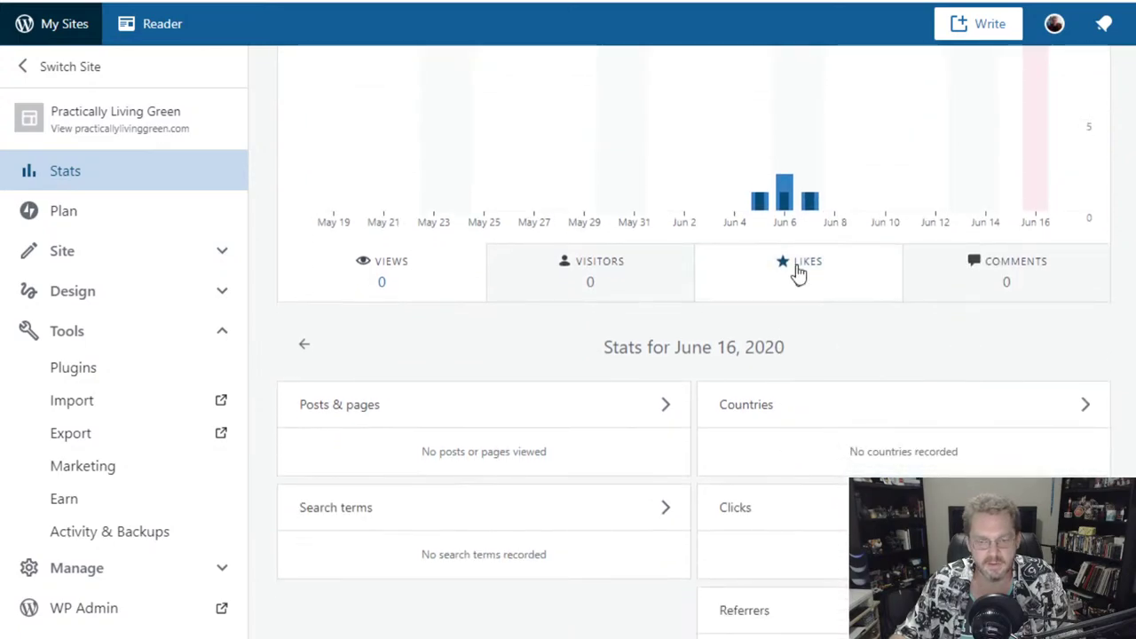
pyautogui.scroll(-3, 766, 298)
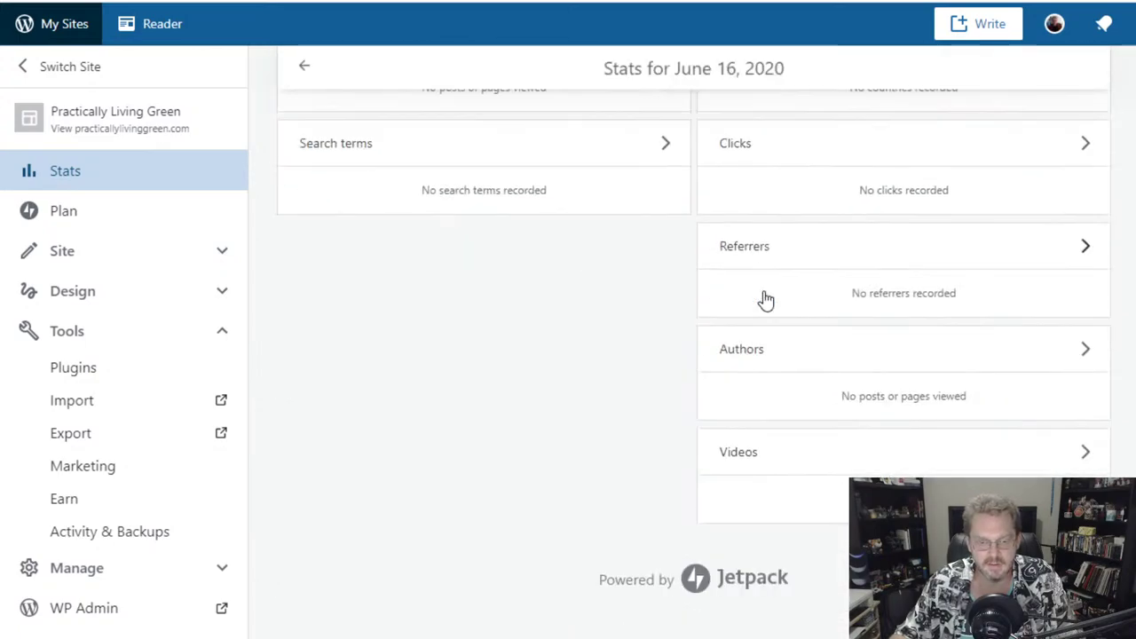
pyautogui.scroll(2, 621, 382)
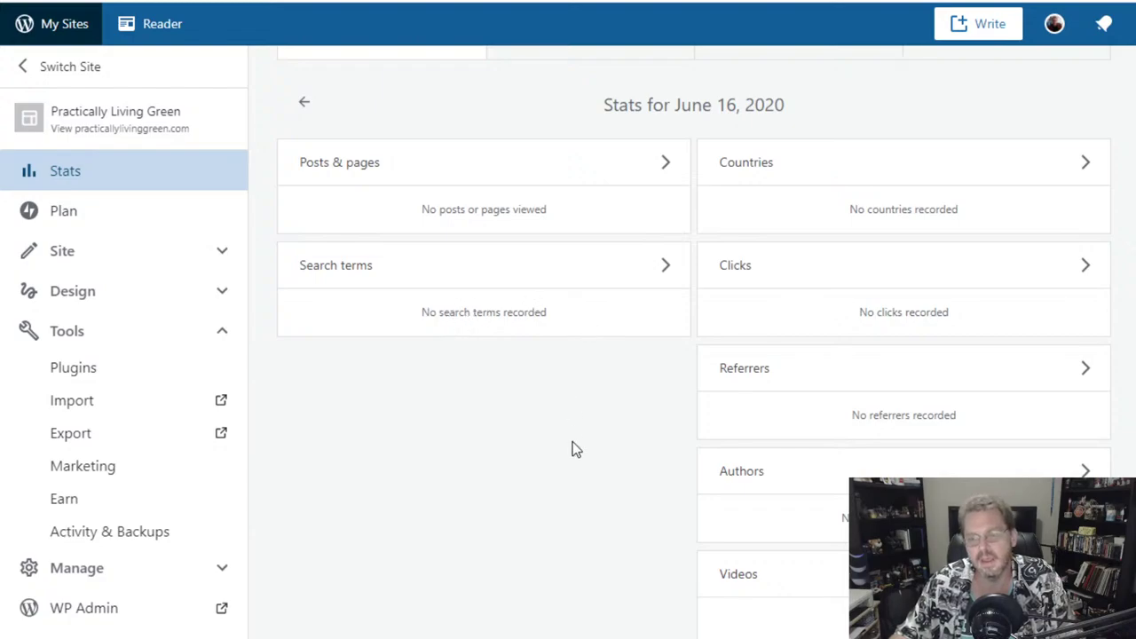
pyautogui.scroll(2, 621, 523)
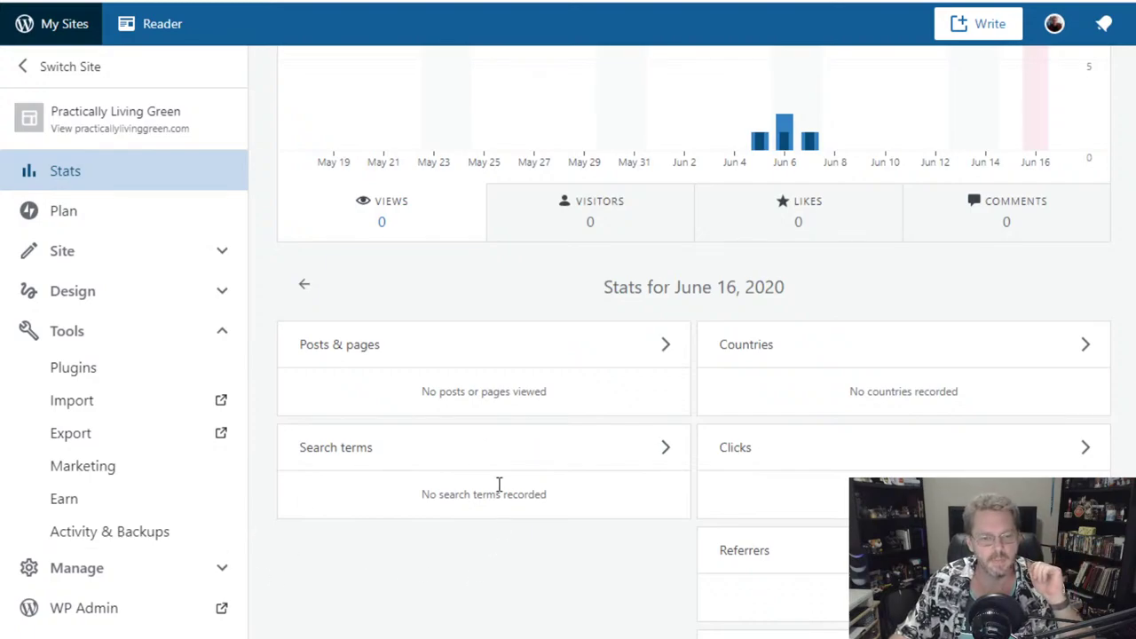
# - Switch Stats to Writer Sanctuary and review June 15 traffic (101 views, 77 visitors) and search terms
pyautogui.click(89, 72)
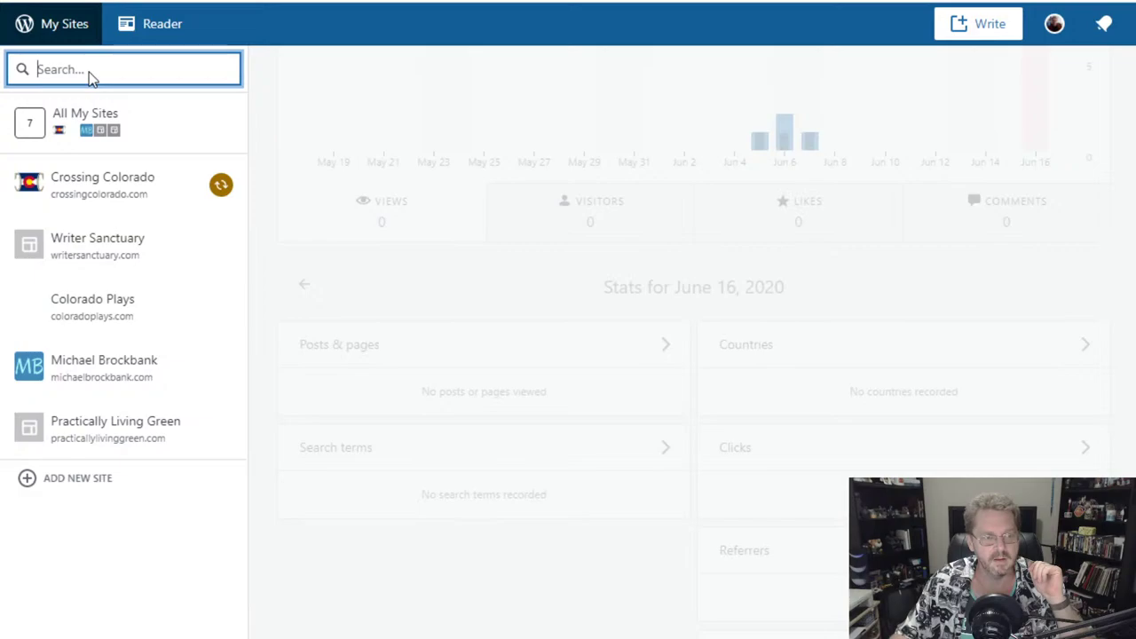
pyautogui.click(114, 246)
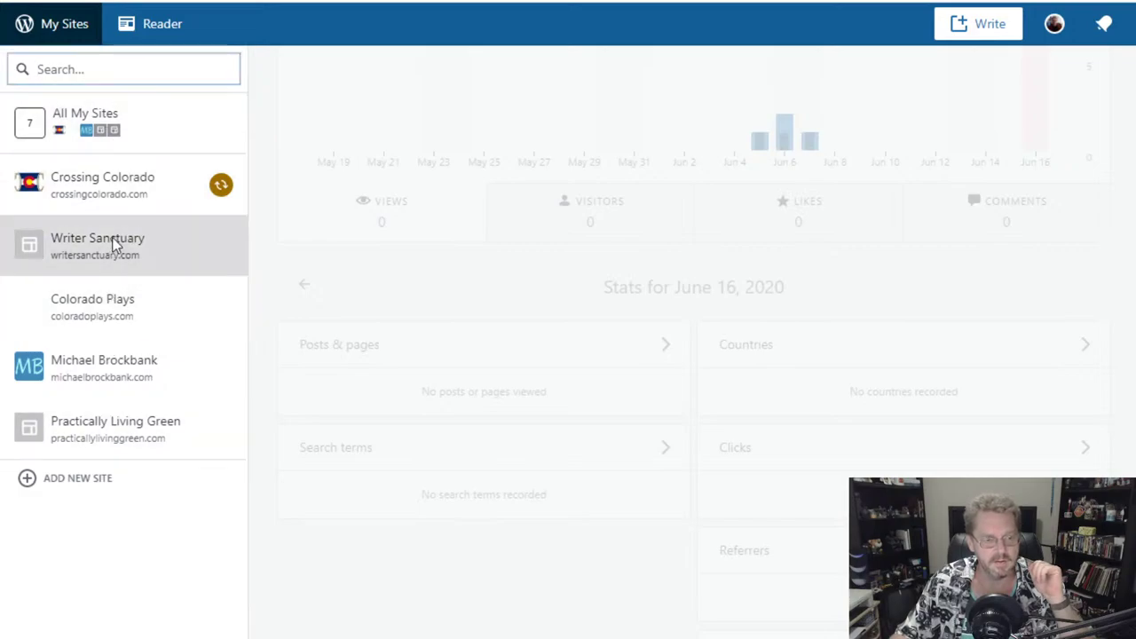
pyautogui.scroll(-7, 507, 495)
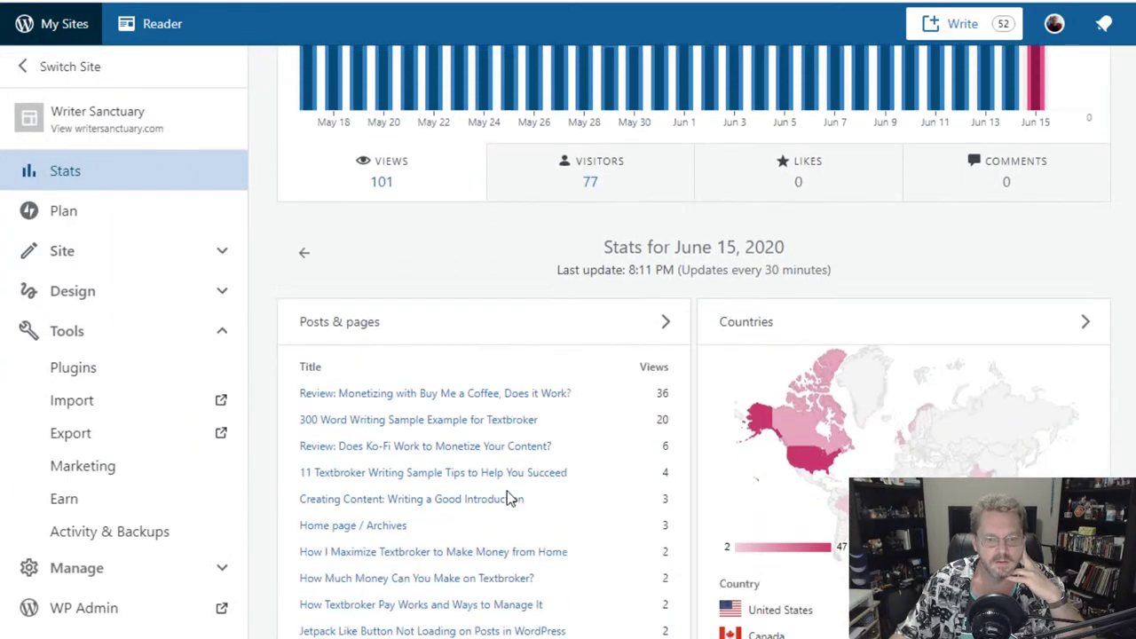
pyautogui.scroll(-2, 510, 479)
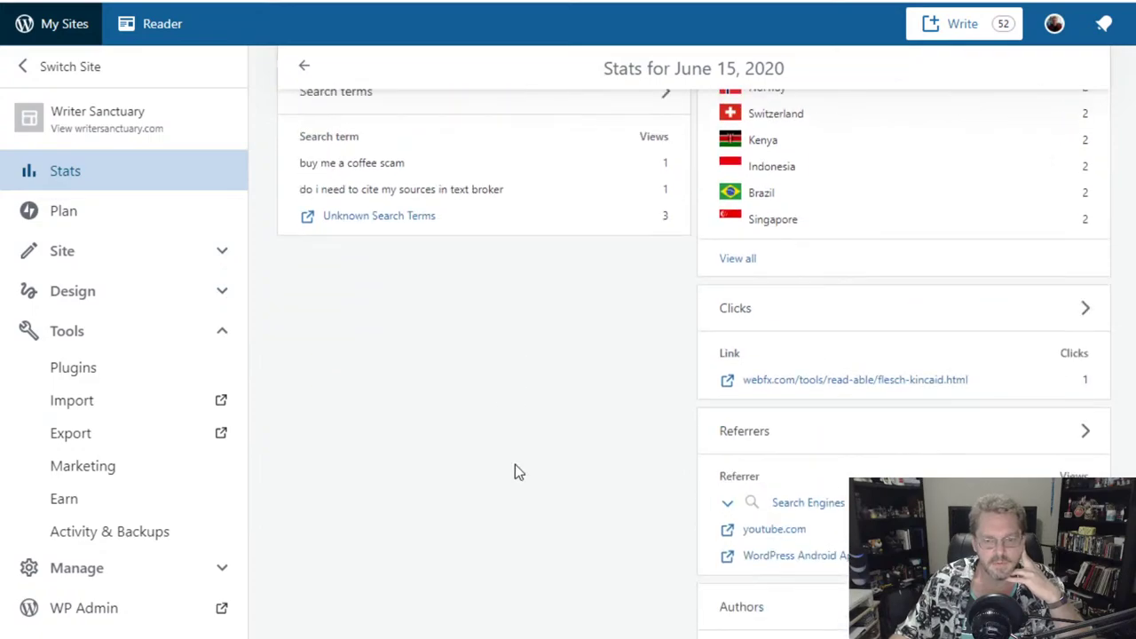
pyautogui.scroll(1, 514, 464)
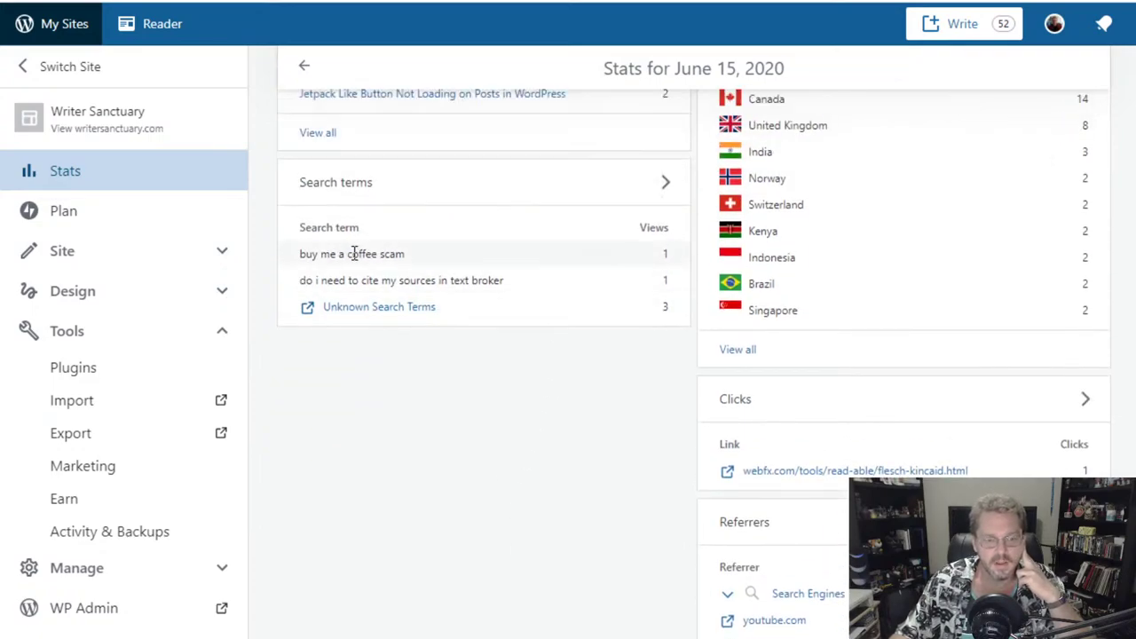
pyautogui.moveTo(418, 254); pyautogui.dragTo(329, 256)
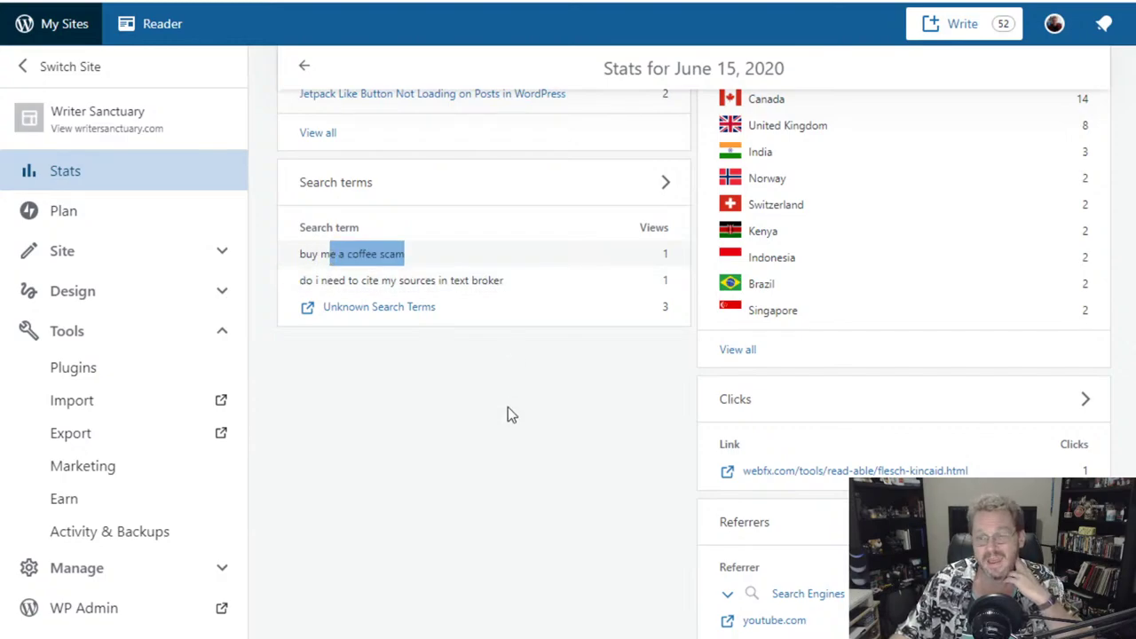
pyautogui.scroll(10, 508, 410)
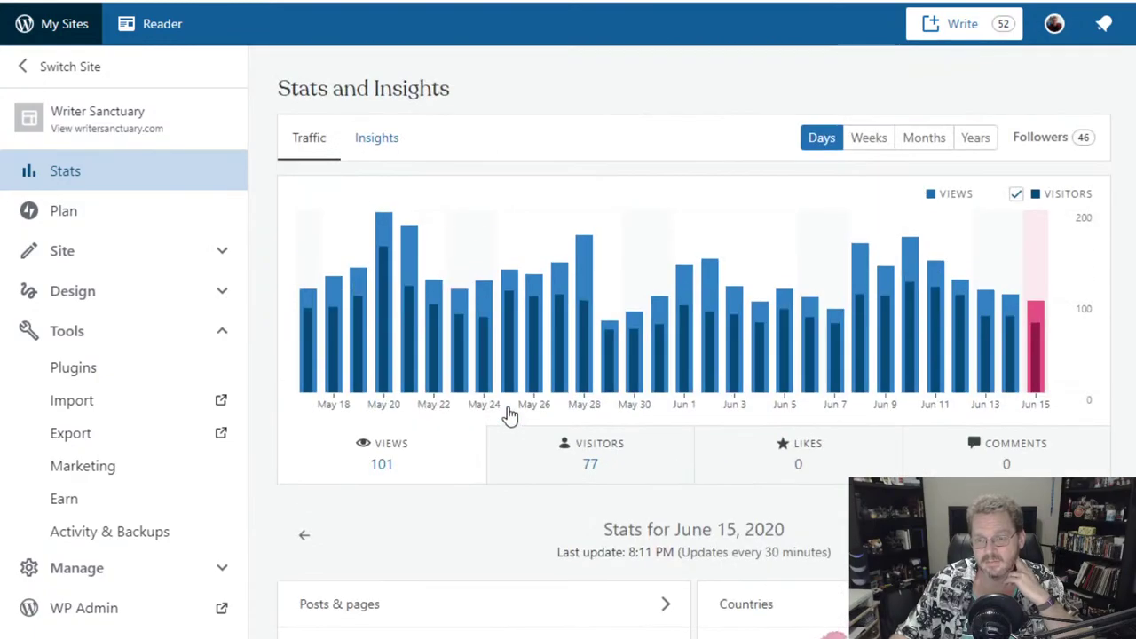
pyautogui.moveTo(1036, 343)
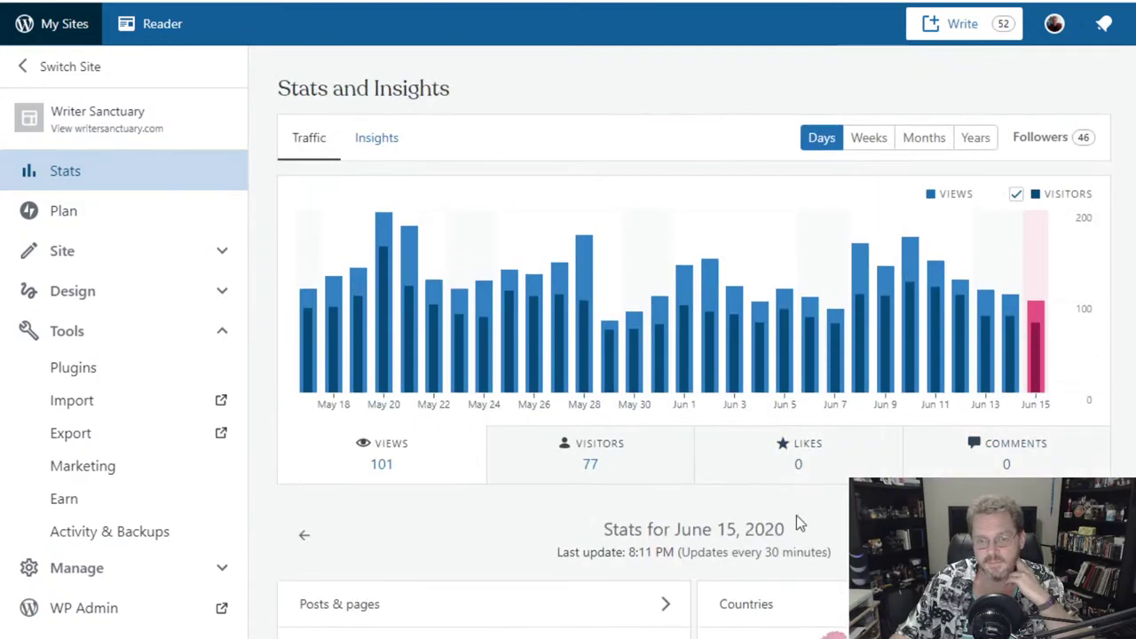
pyautogui.scroll(-1, 722, 474)
pyautogui.scroll(1, 972, 430)
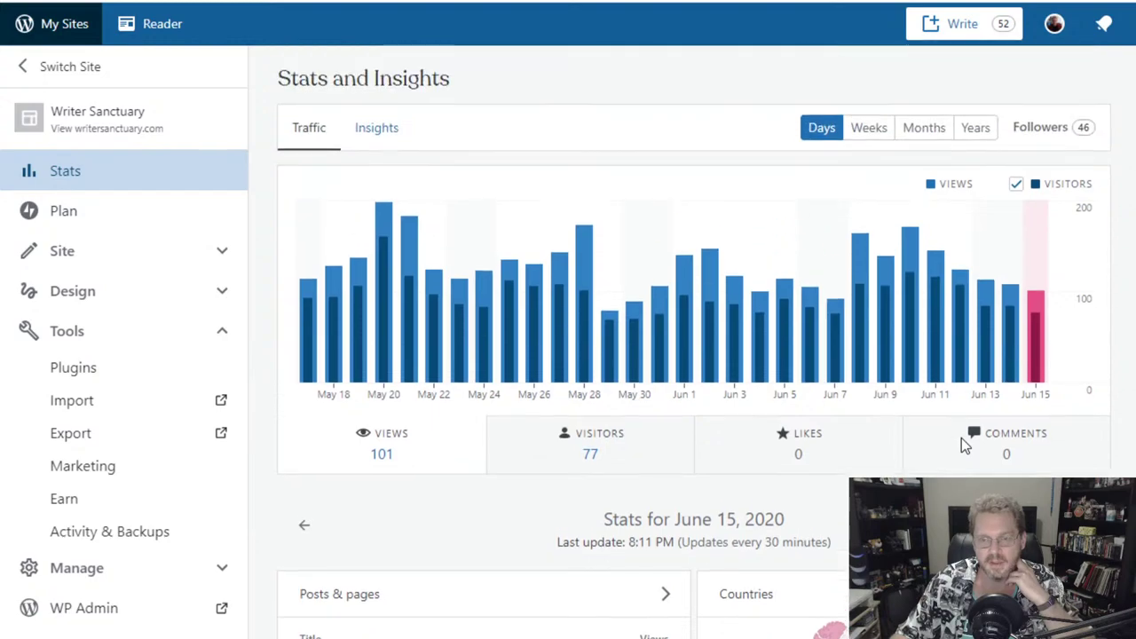
pyautogui.click(924, 138)
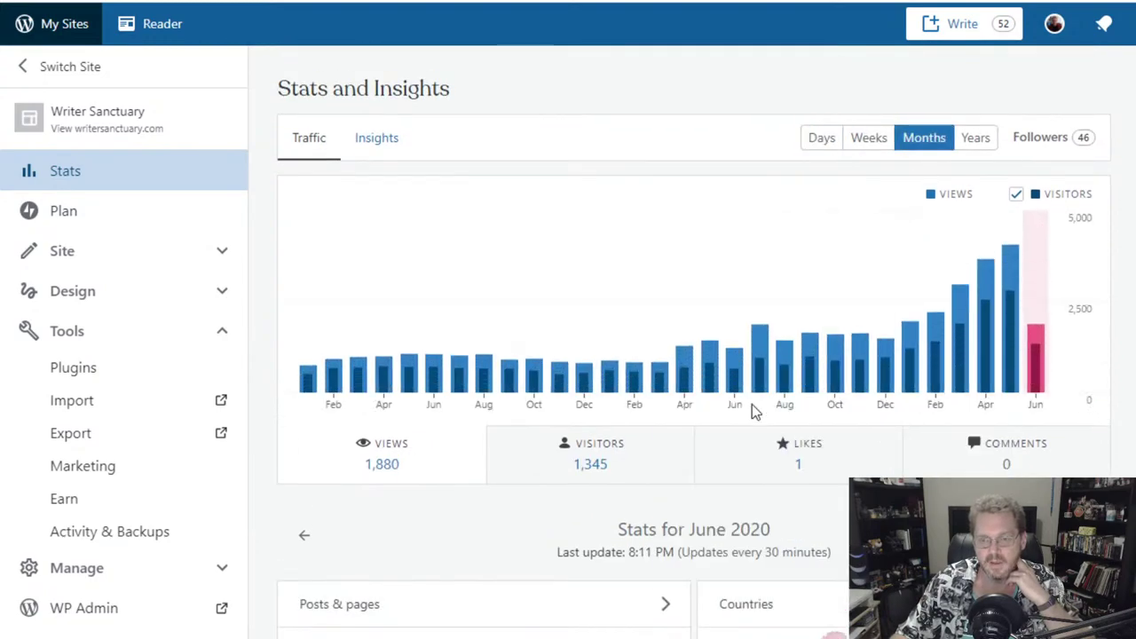
pyautogui.scroll(-2, 751, 404)
pyautogui.scroll(-7, 571, 400)
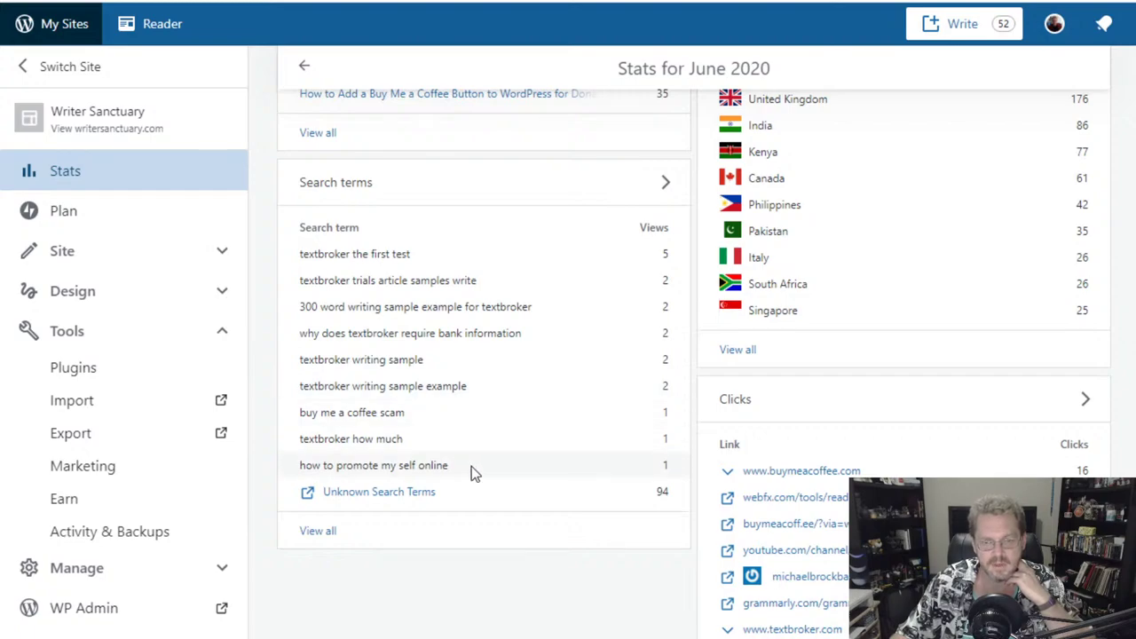
pyautogui.scroll(-2, 471, 466)
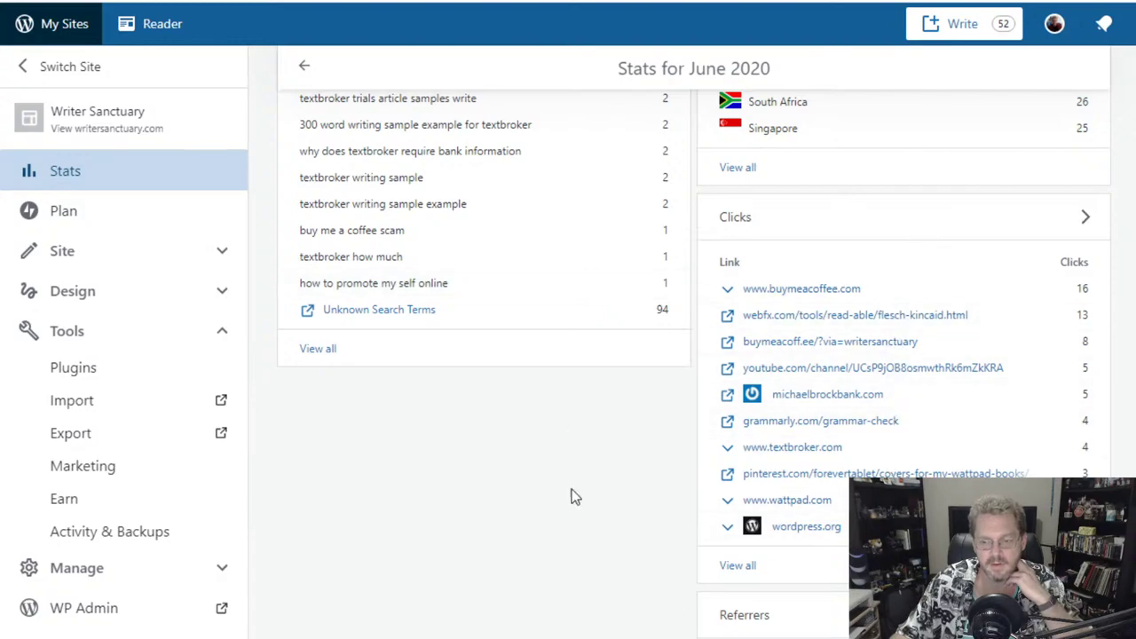
pyautogui.scroll(-5, 571, 492)
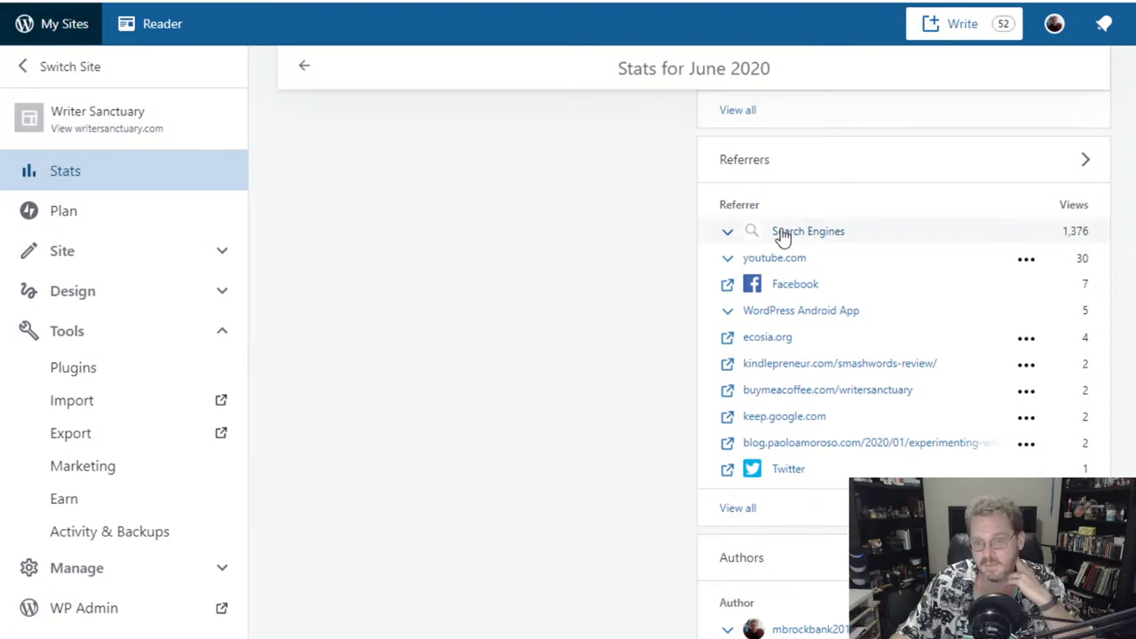
pyautogui.click(728, 232)
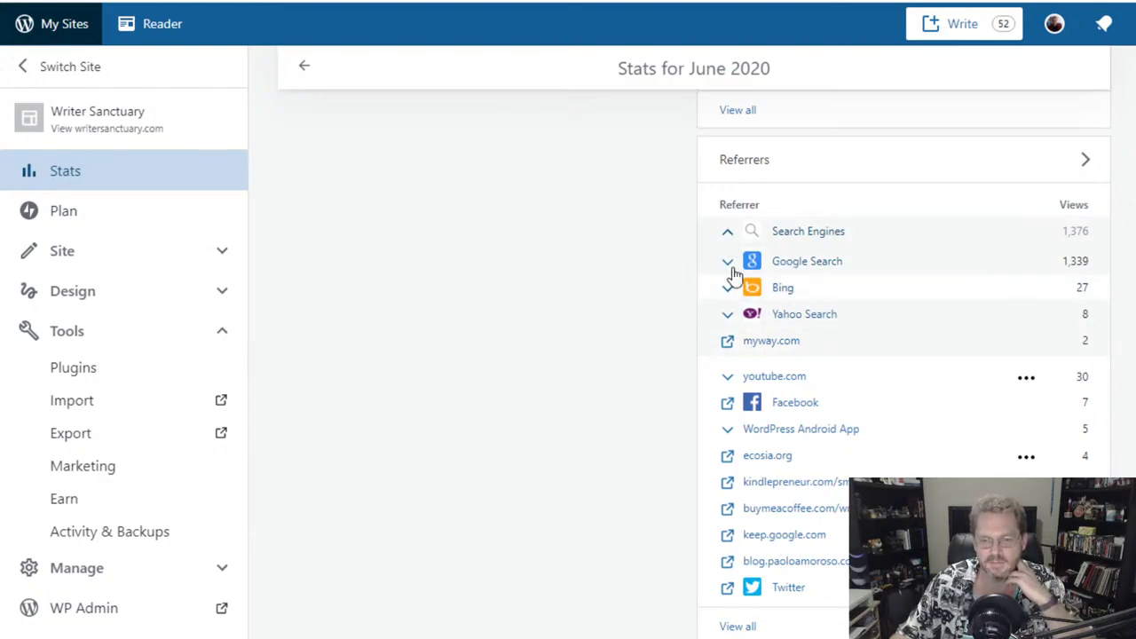
pyautogui.click(725, 234)
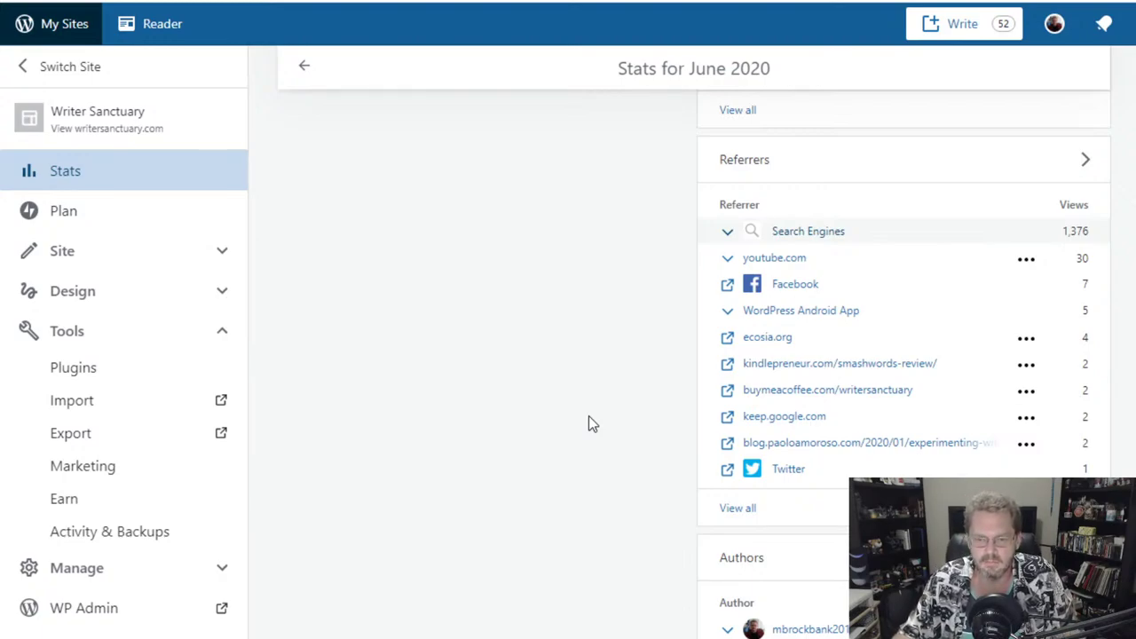
pyautogui.scroll(-2, 659, 475)
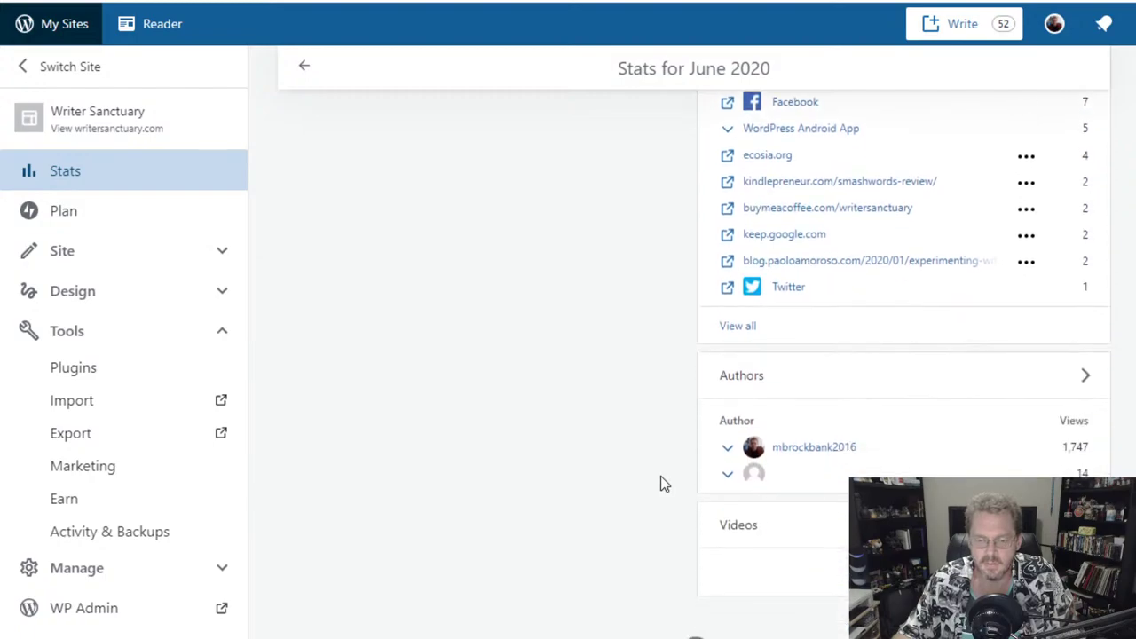
pyautogui.scroll(1, 660, 483)
pyautogui.scroll(1, 660, 483)
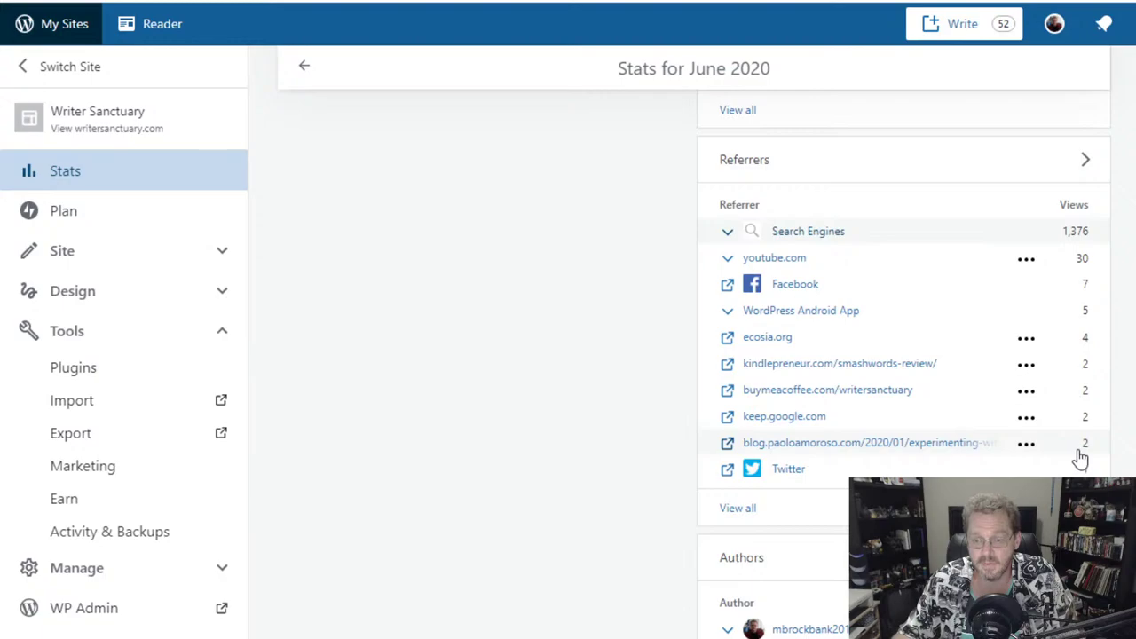
pyautogui.scroll(5, 602, 429)
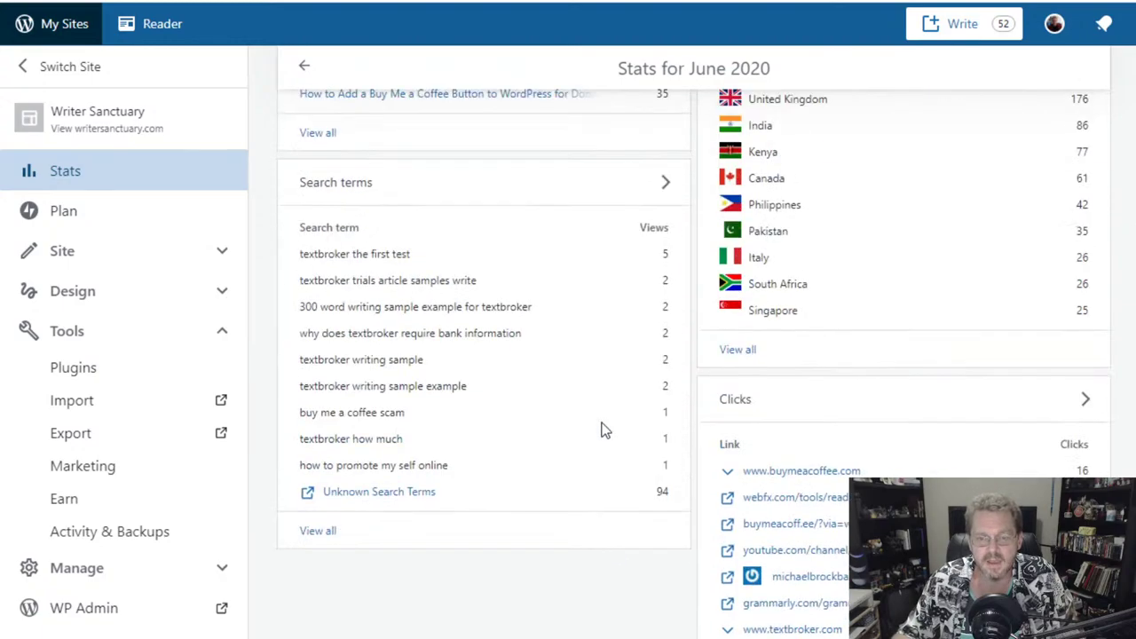
pyautogui.scroll(3, 602, 430)
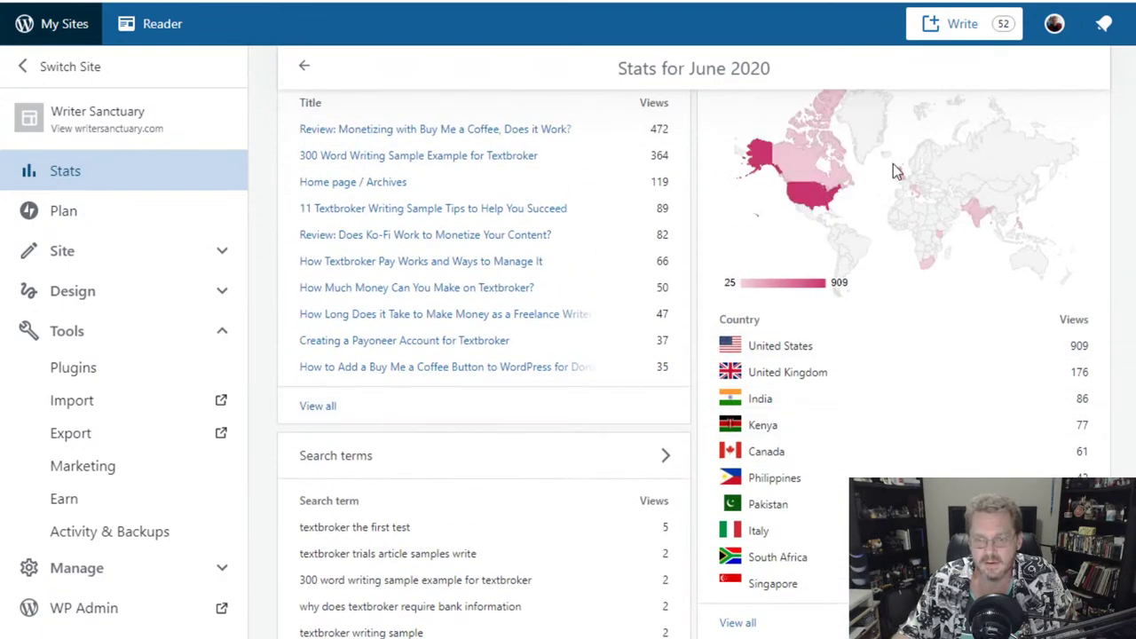
pyautogui.scroll(2, 421, 485)
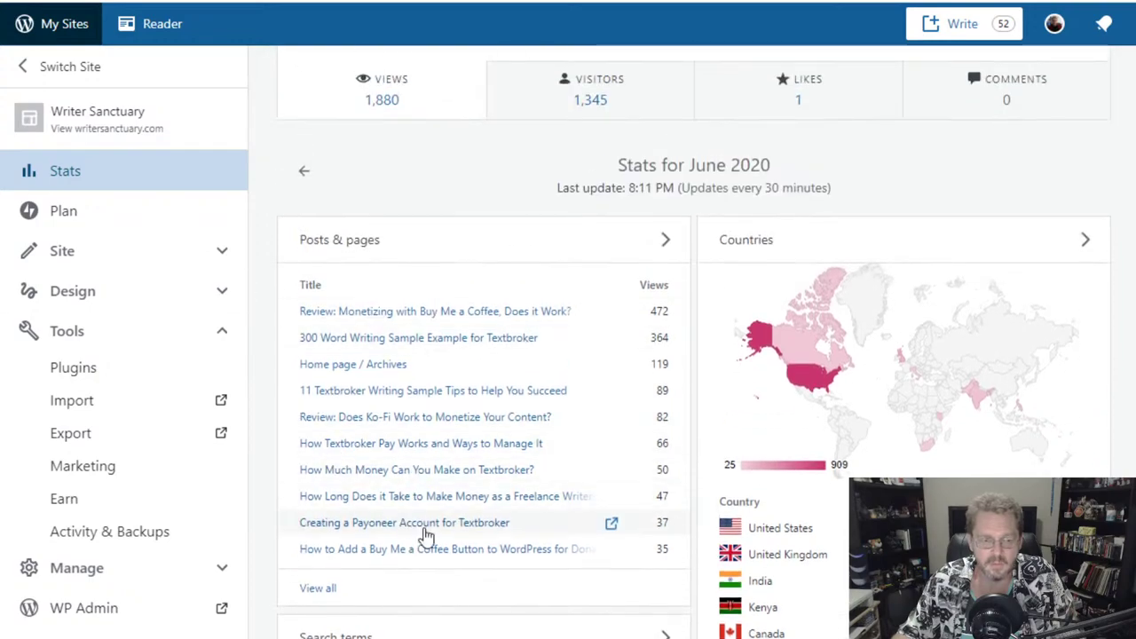
pyautogui.scroll(4, 298, 336)
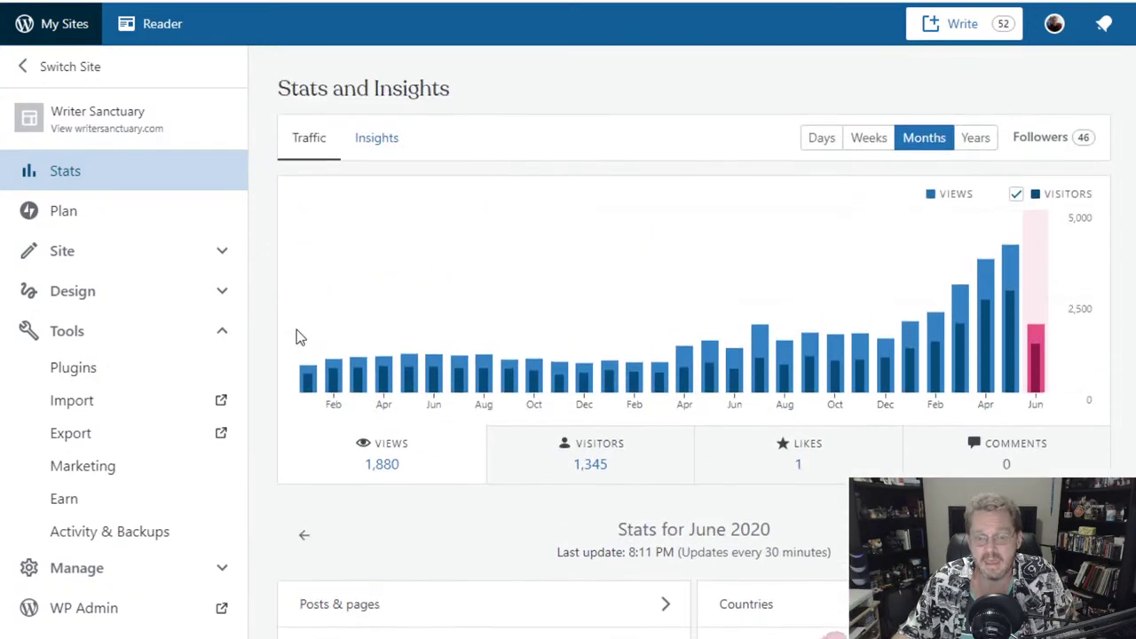
pyautogui.click(582, 451)
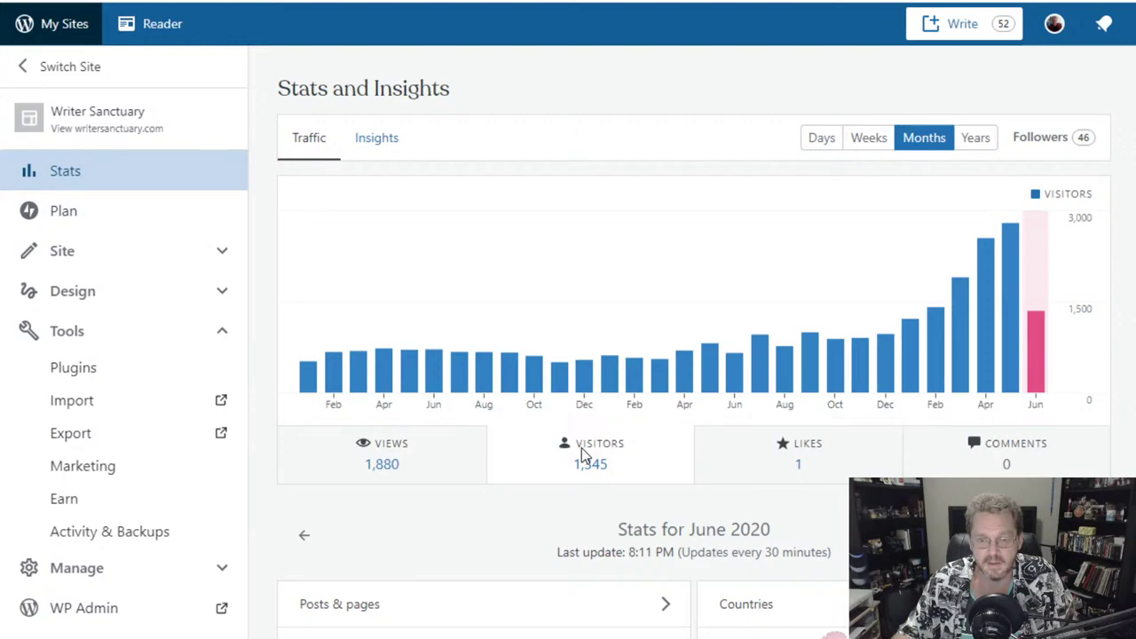
pyautogui.click(764, 474)
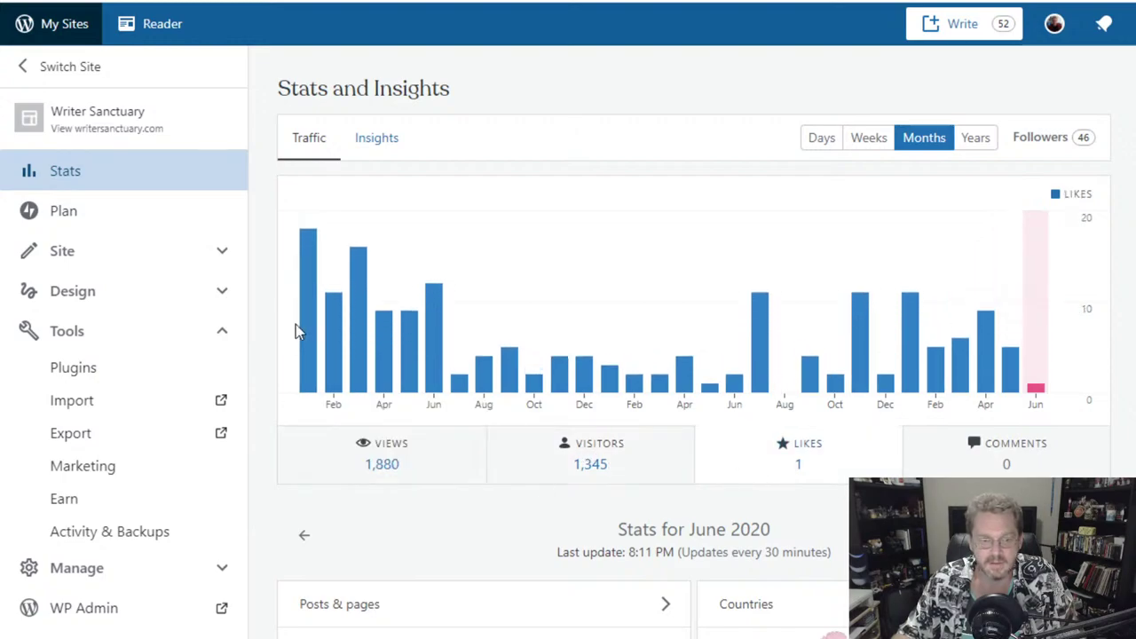
pyautogui.moveTo(304, 337)
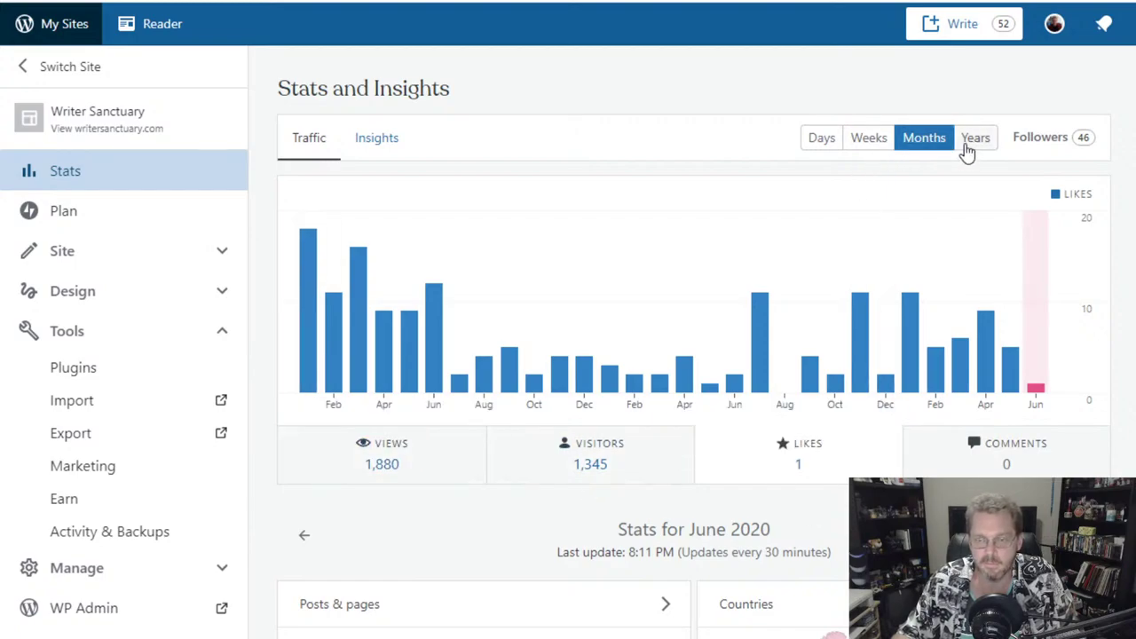
pyautogui.click(373, 439)
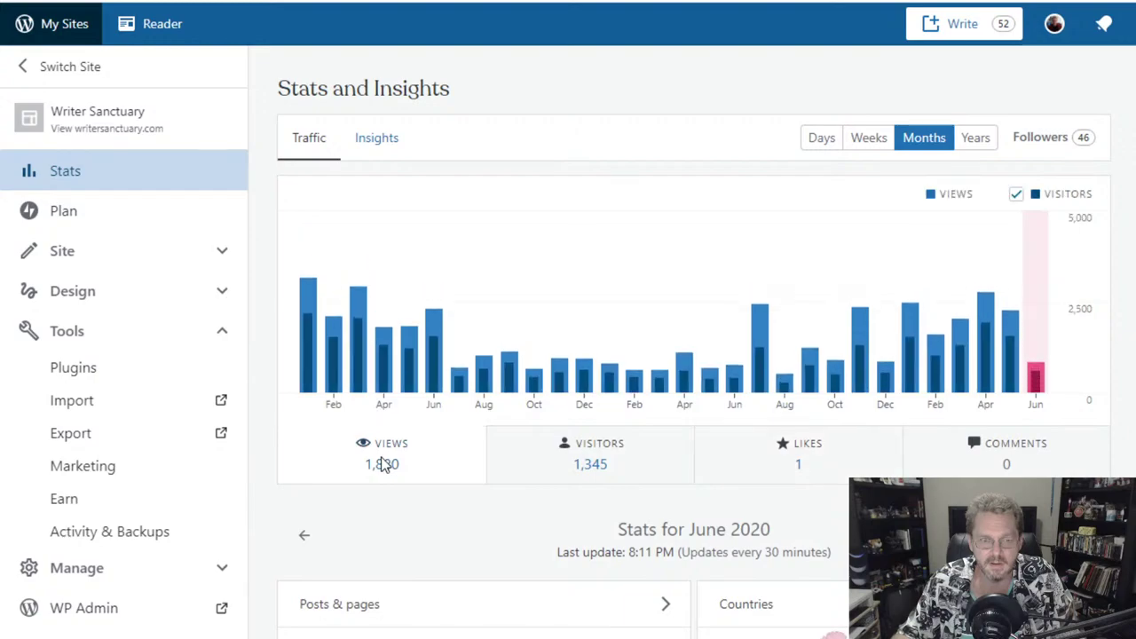
# - Show Writer Sanctuary's Insights down to the 2020 annual stats, highlighting the Avg words per post figure
pyautogui.click(386, 149)
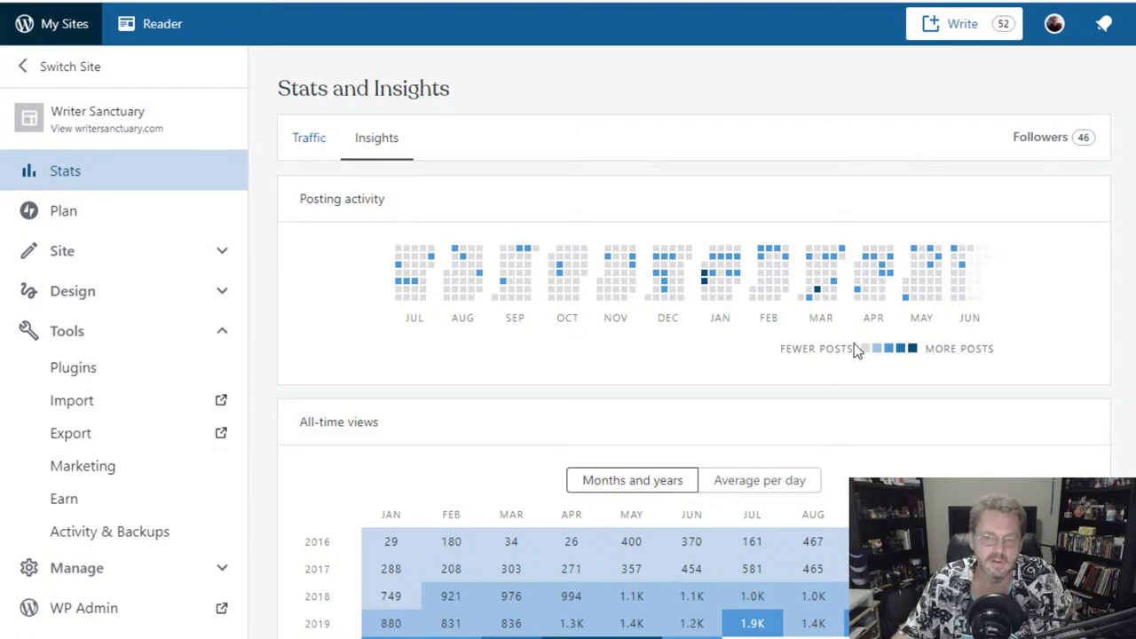
pyautogui.scroll(-3, 622, 363)
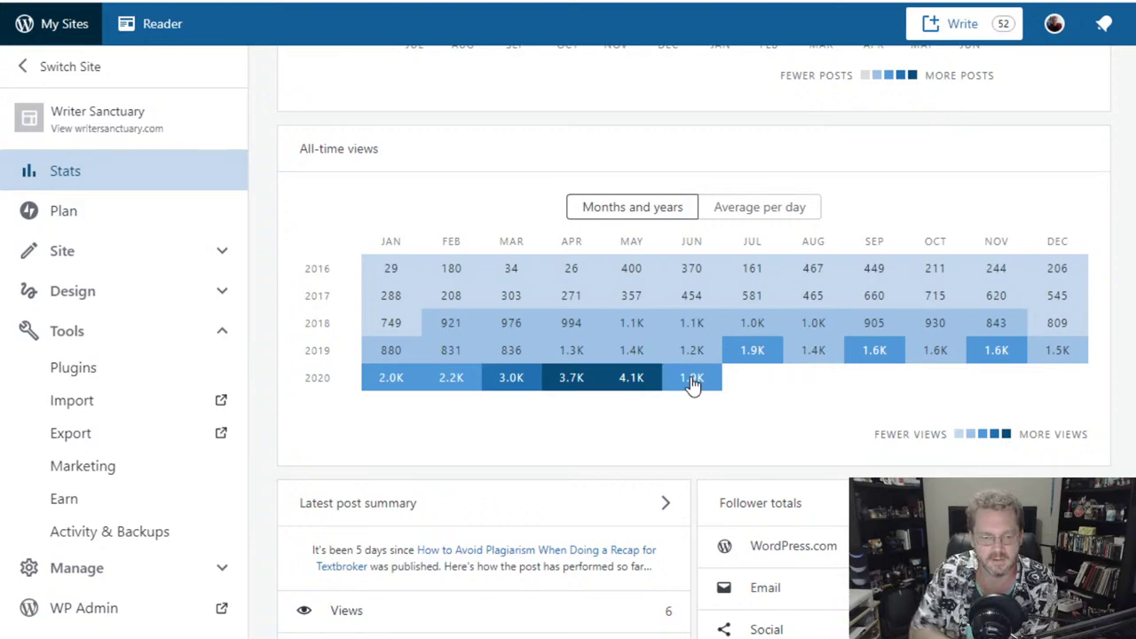
pyautogui.scroll(-2, 710, 372)
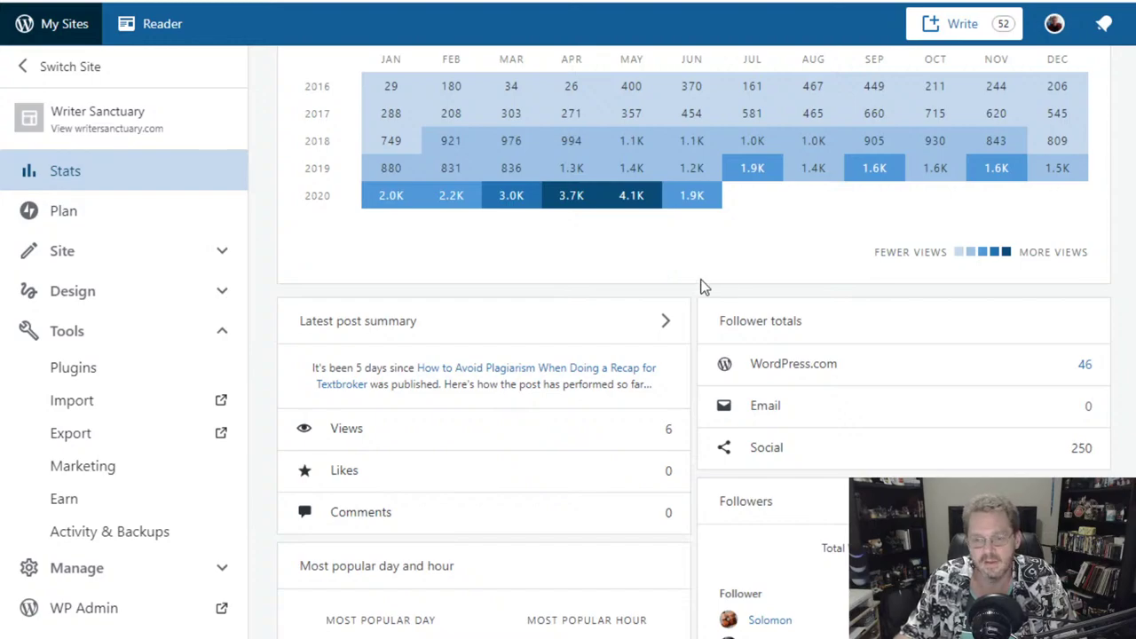
pyautogui.scroll(-2, 701, 286)
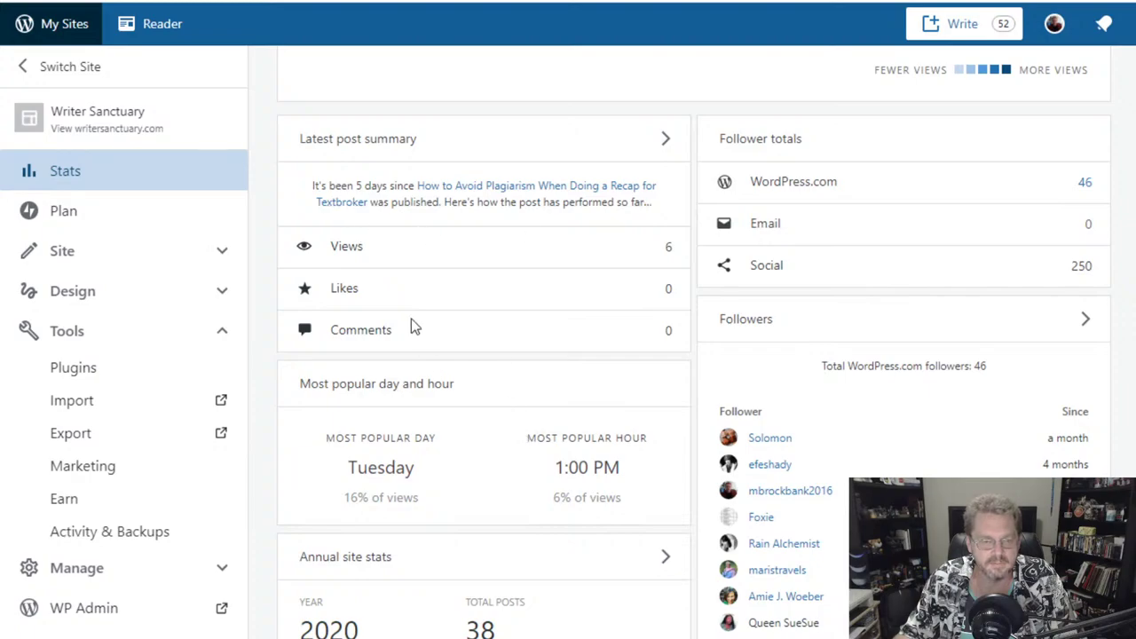
pyautogui.scroll(-3, 692, 471)
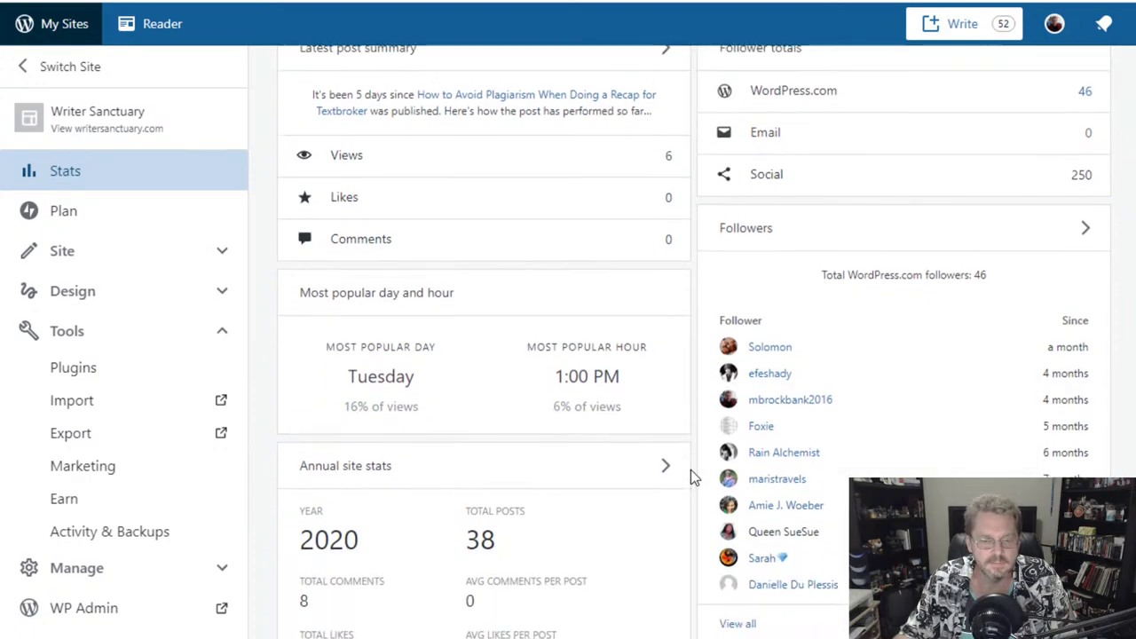
pyautogui.scroll(-1, 690, 479)
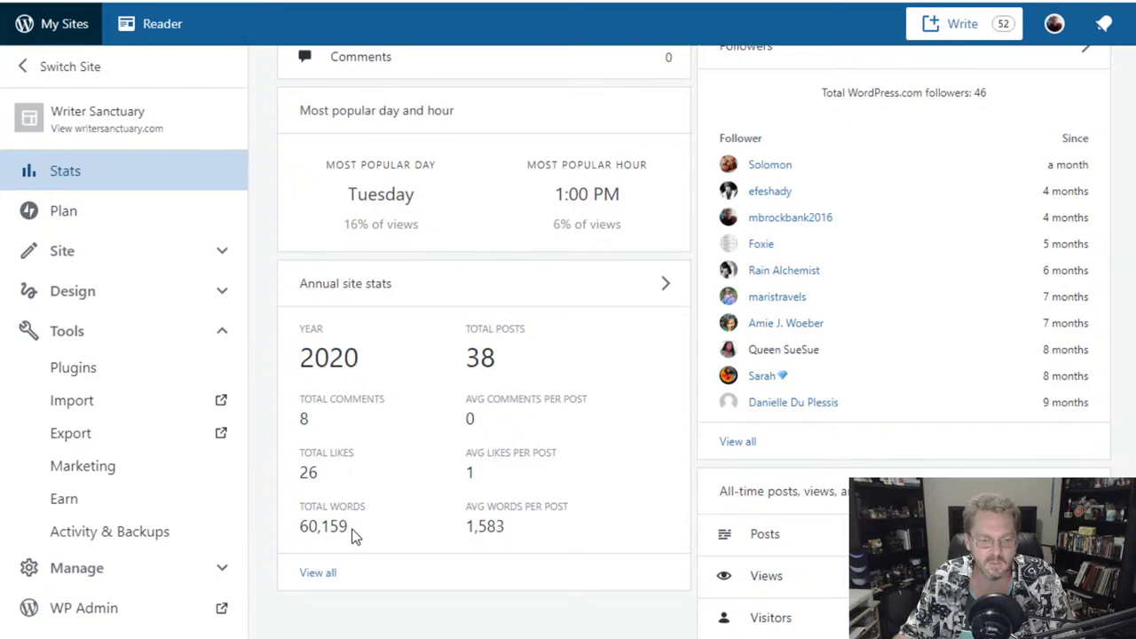
pyautogui.moveTo(463, 528); pyautogui.dragTo(525, 550)
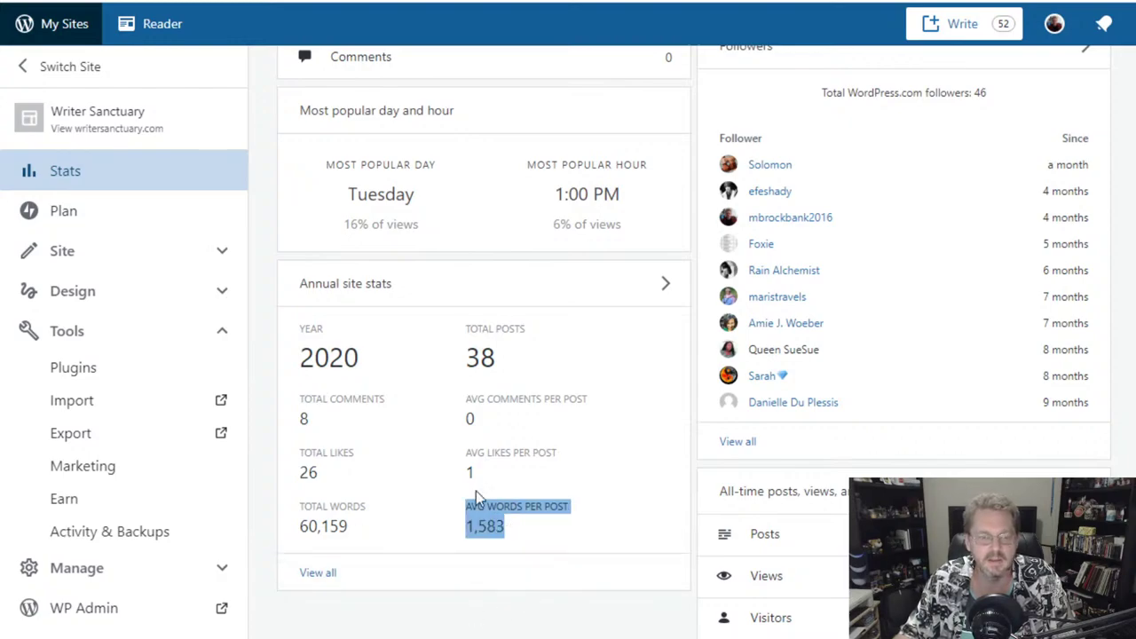
pyautogui.scroll(-2, 467, 555)
# - View the full 2012–2020 Annual site stats table, then expand the Site menu in the sidebar
pyautogui.click(318, 391)
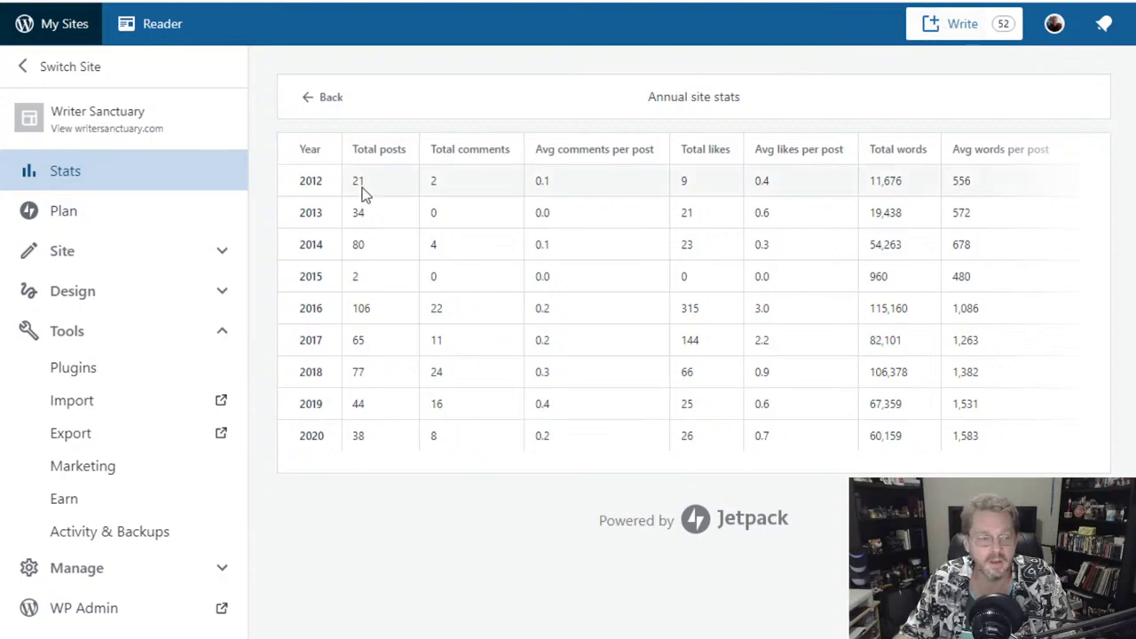
pyautogui.click(104, 255)
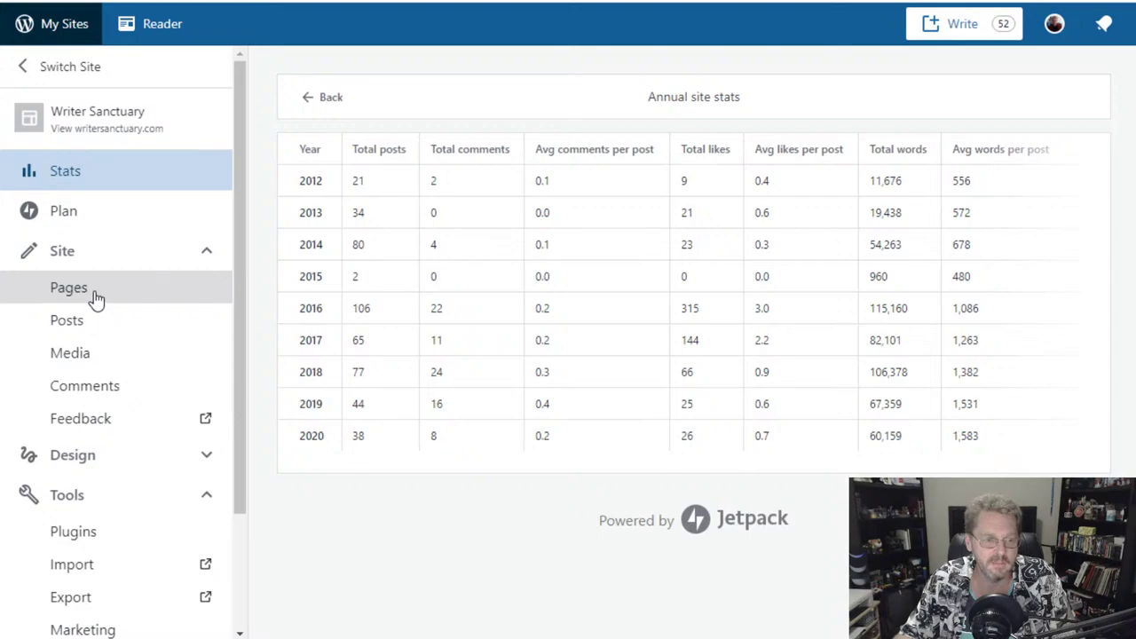
# - Browse the list of Writer Sanctuary's pages
pyautogui.click(95, 299)
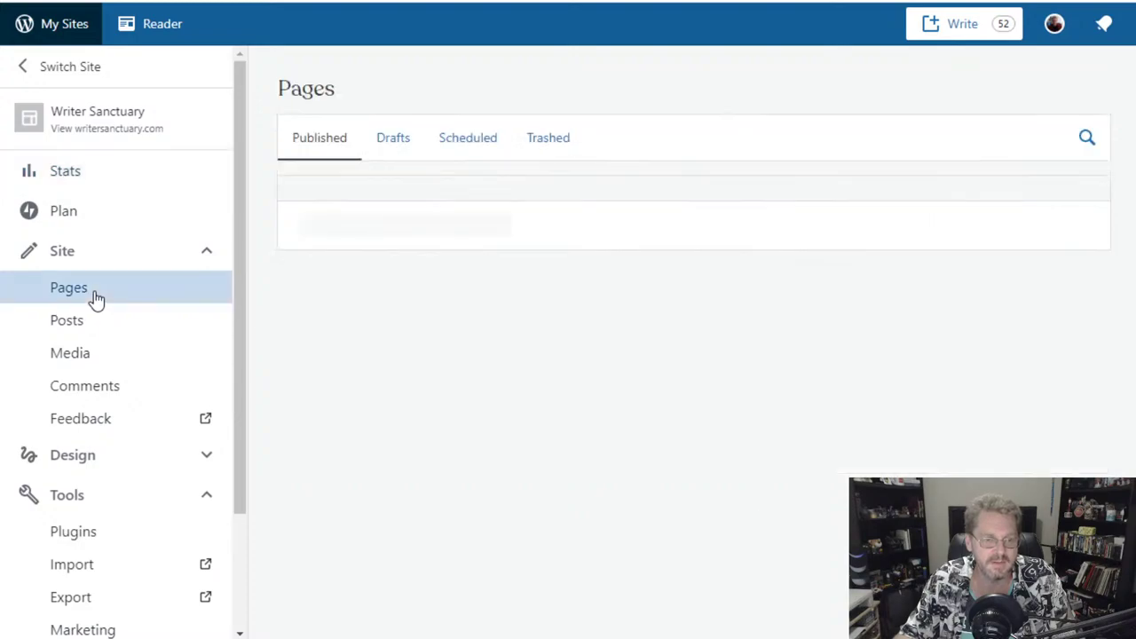
pyautogui.scroll(-6, 682, 393)
pyautogui.scroll(-3, 681, 393)
pyautogui.scroll(9, 681, 393)
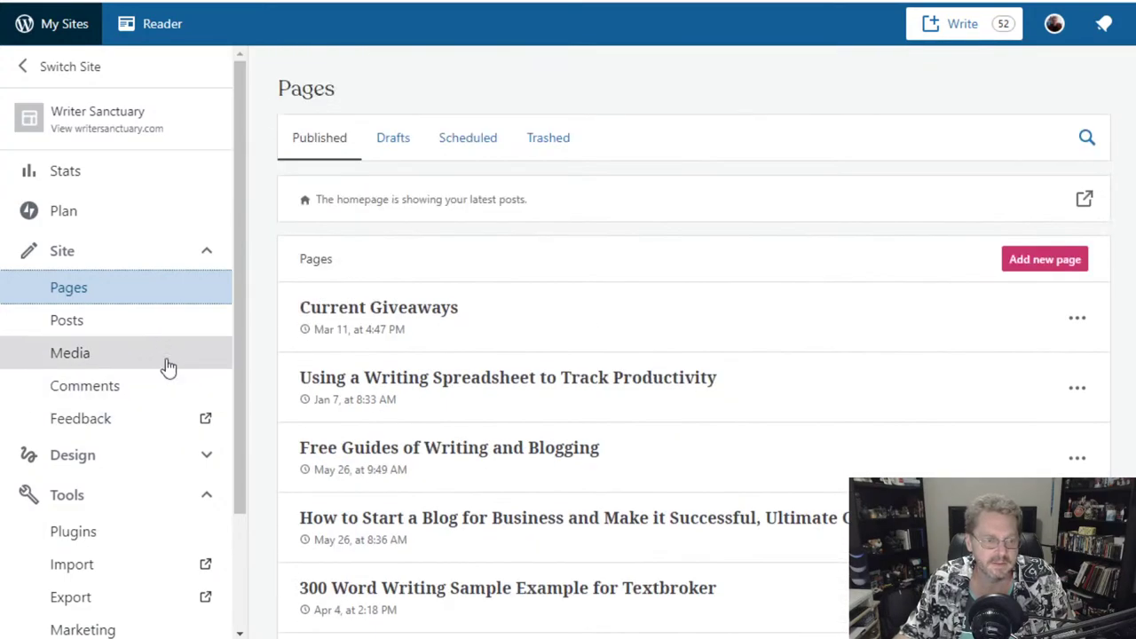
pyautogui.scroll(-2, 153, 340)
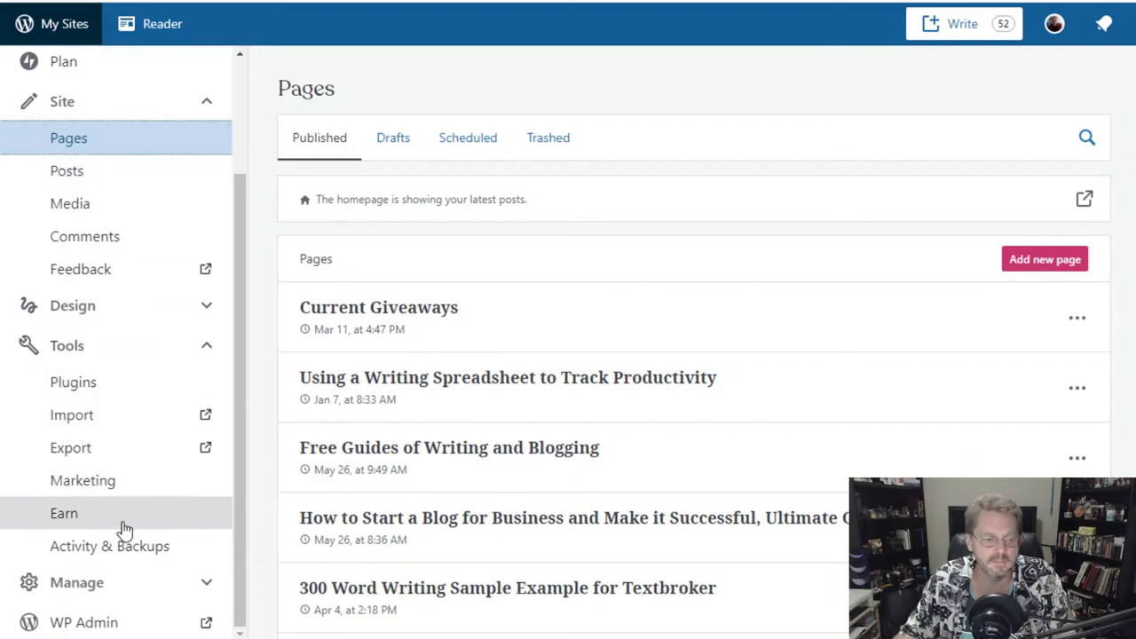
pyautogui.scroll(-5, 183, 487)
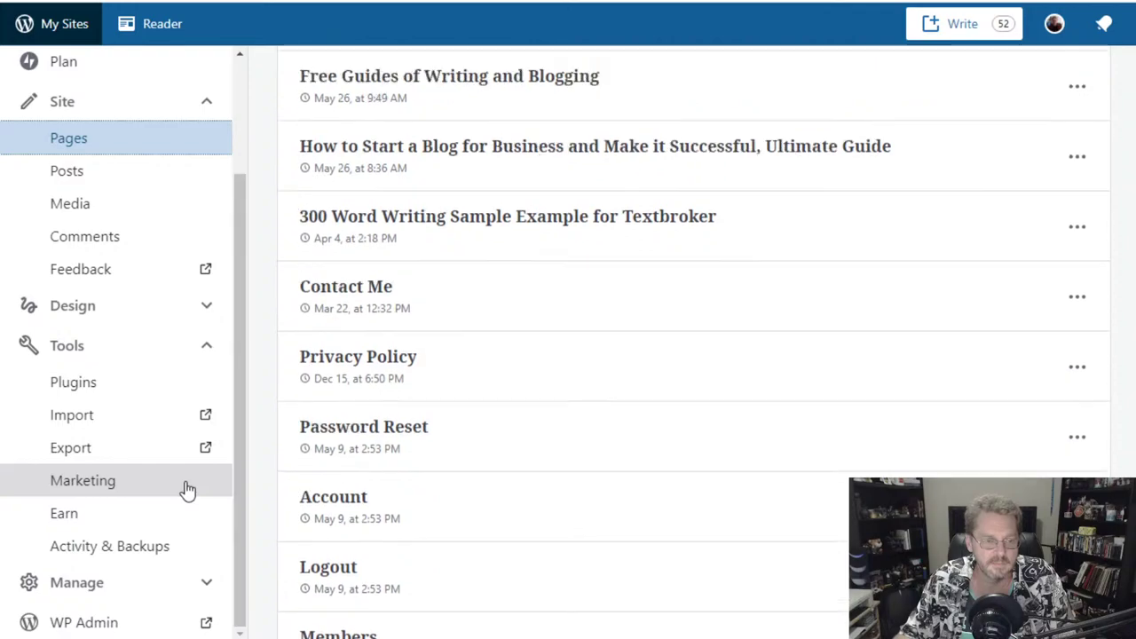
pyautogui.scroll(3, 184, 487)
# - Preview Writer Sanctuary in the Customizer from the Design menu, then close it
pyautogui.click(99, 307)
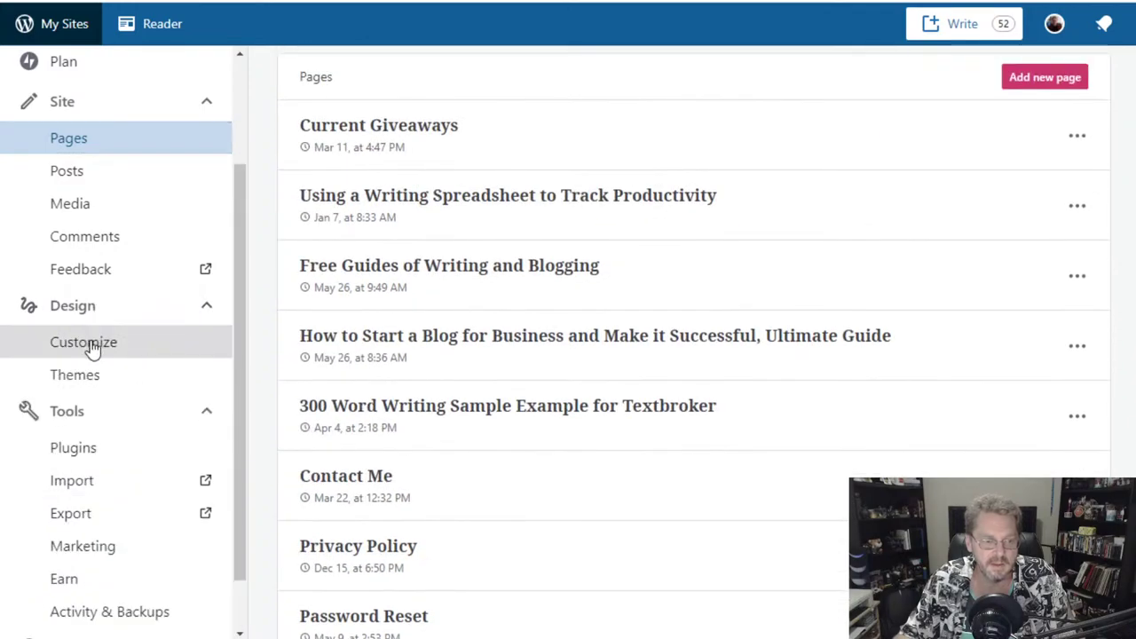
pyautogui.scroll(2, 91, 347)
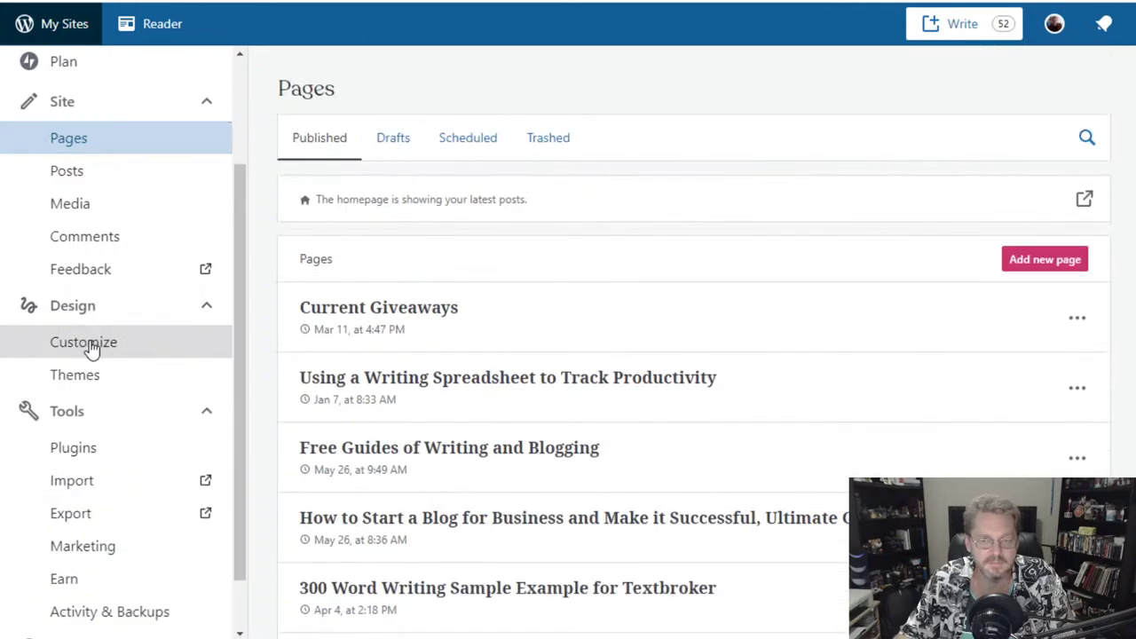
pyautogui.click(91, 345)
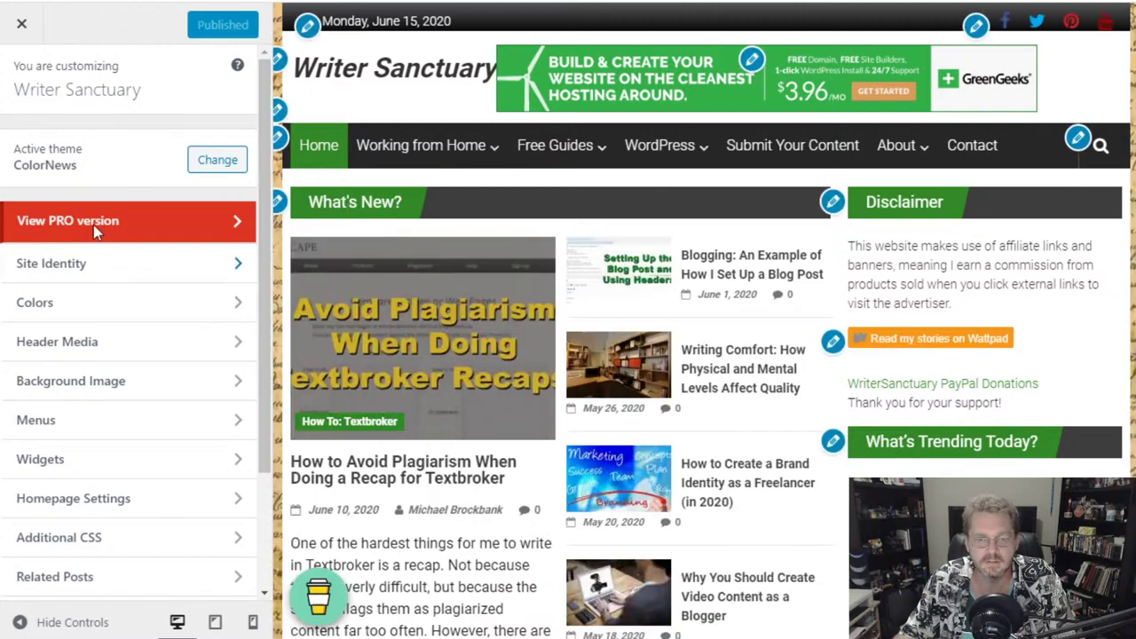
pyautogui.scroll(-12, 448, 517)
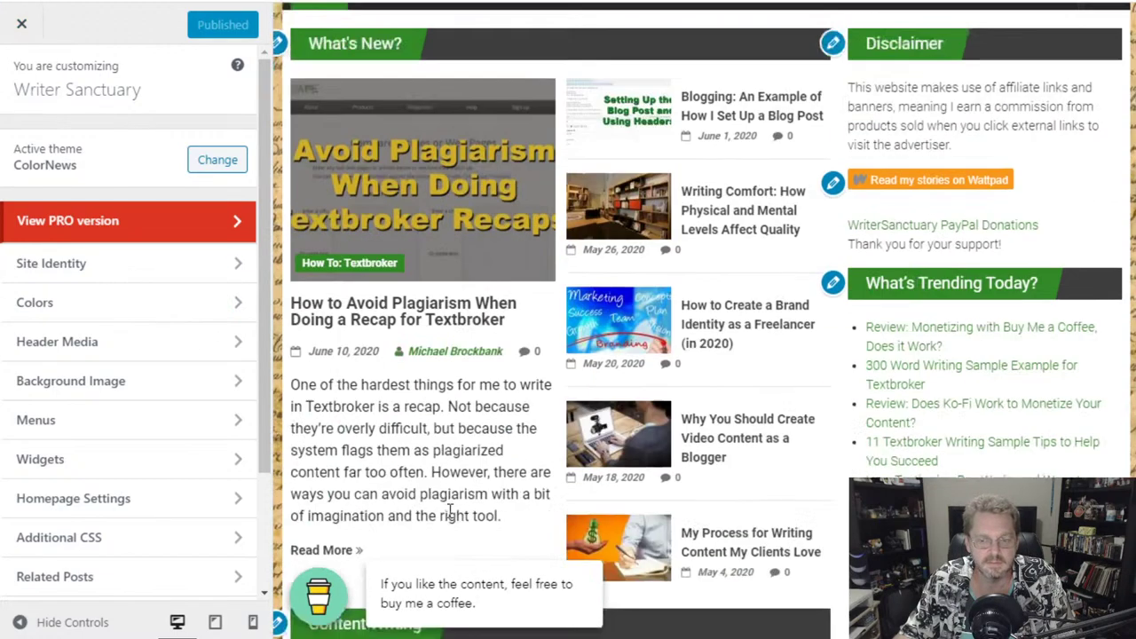
pyautogui.scroll(-3, 448, 515)
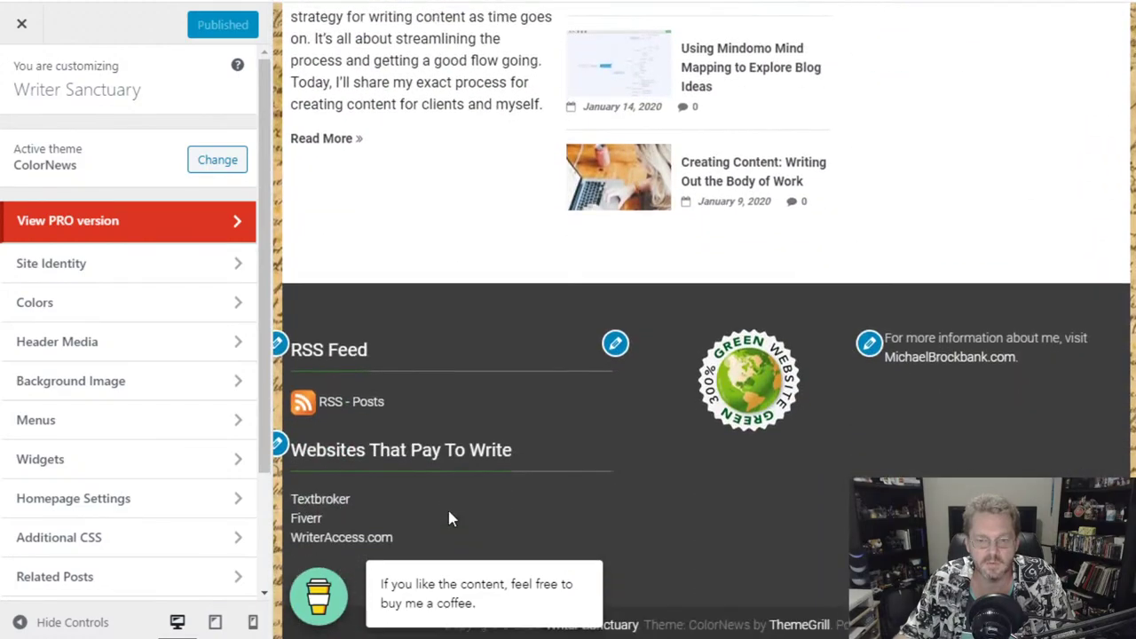
pyautogui.scroll(4, 448, 515)
pyautogui.scroll(10, 448, 513)
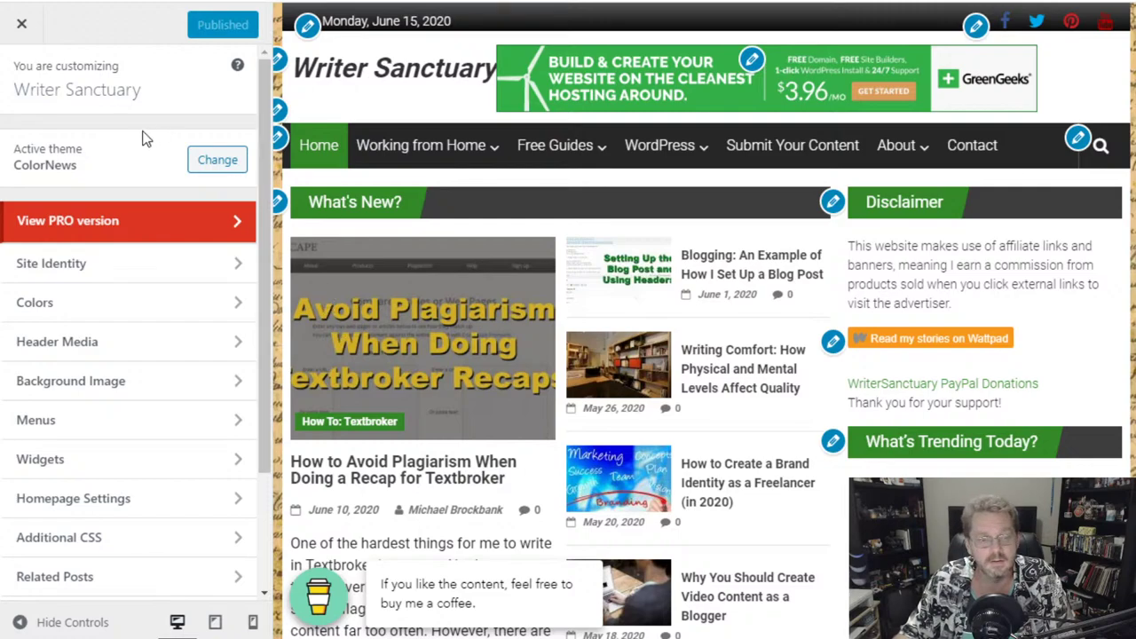
pyautogui.click(22, 27)
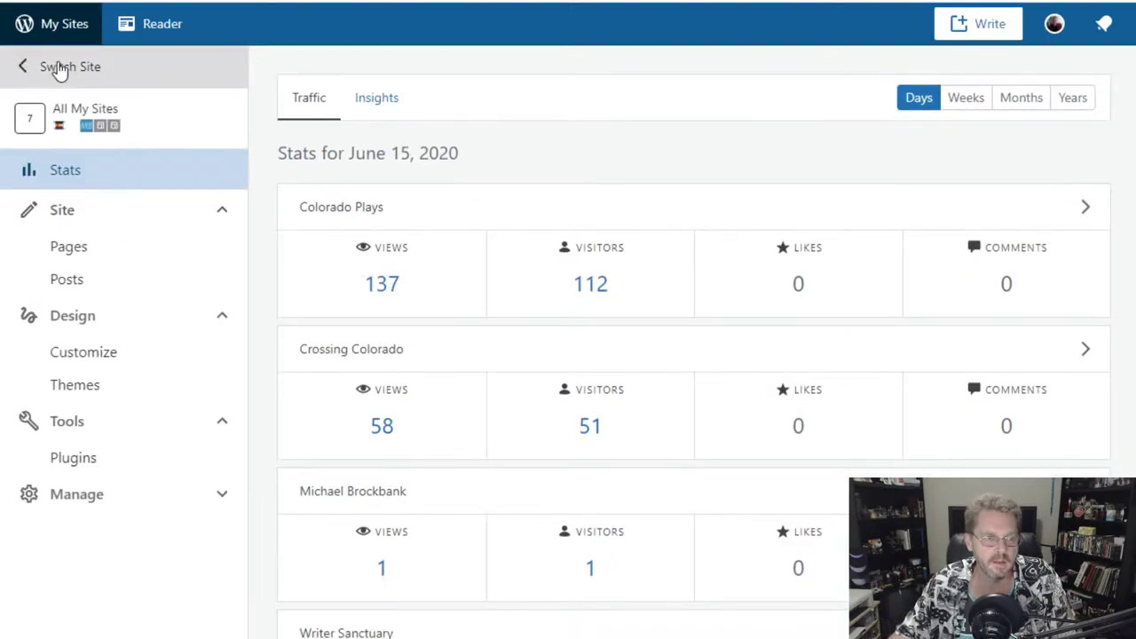
# - Switch the stats to Writer Sanctuary and expand its Manage menu in the sidebar
pyautogui.click(57, 67)
pyautogui.click(86, 257)
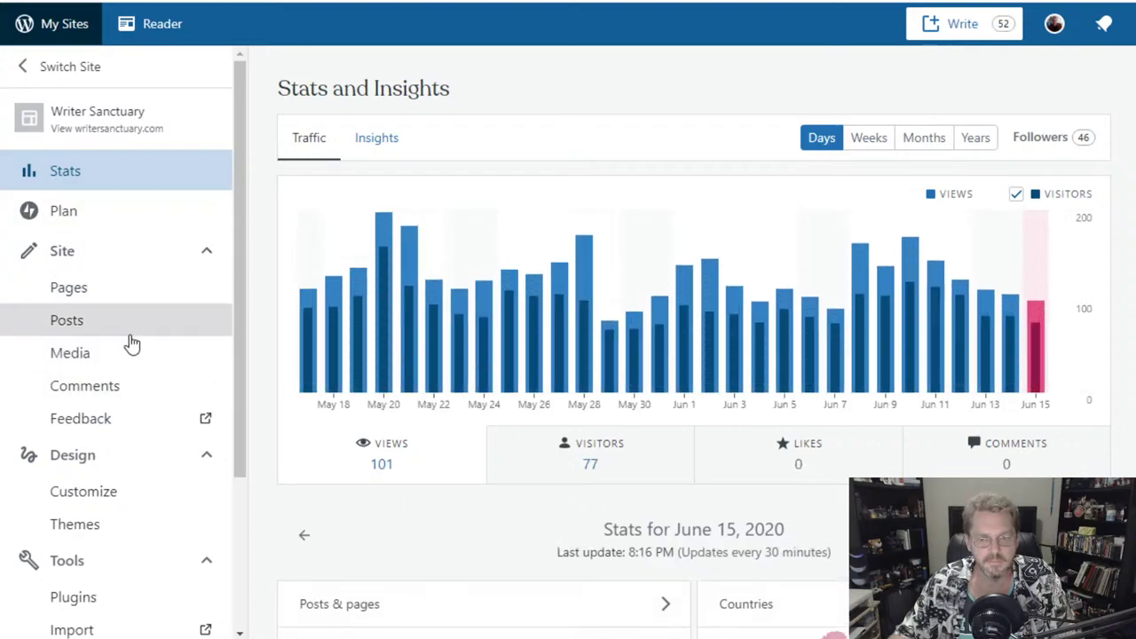
pyautogui.scroll(-3, 131, 344)
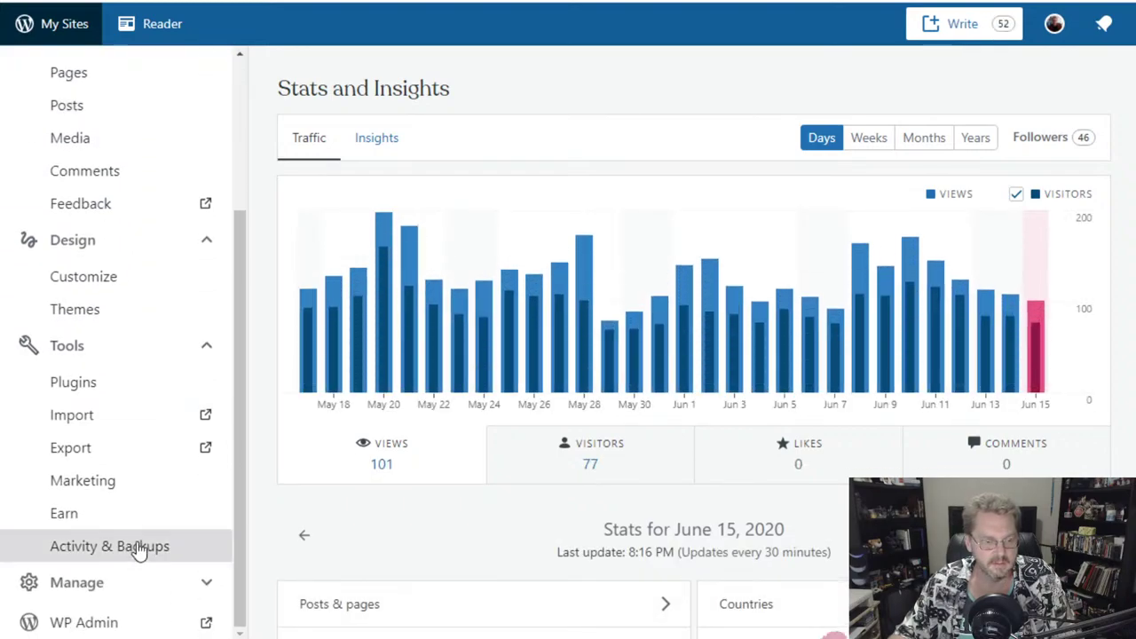
pyautogui.scroll(-1, 139, 545)
pyautogui.click(183, 601)
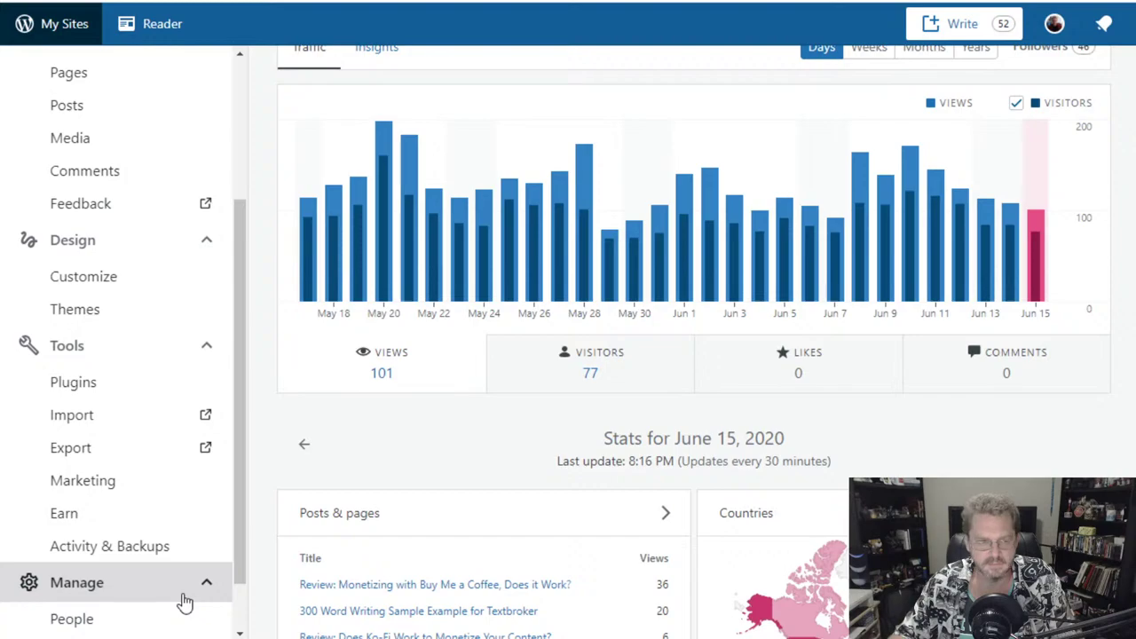
pyautogui.scroll(-1, 185, 595)
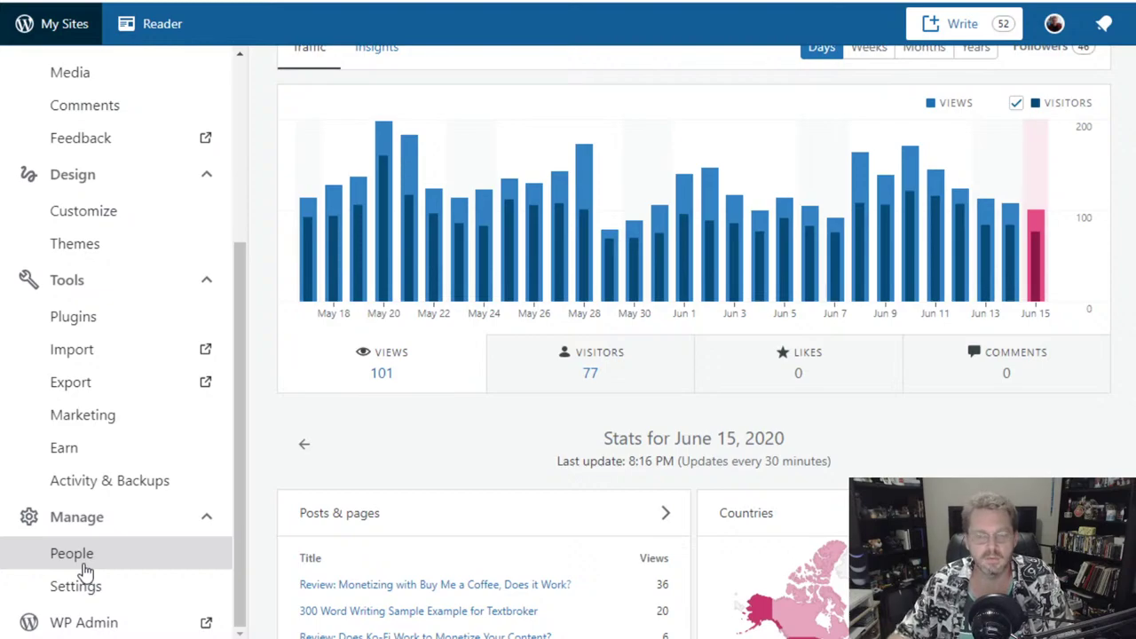
pyautogui.scroll(5, 182, 484)
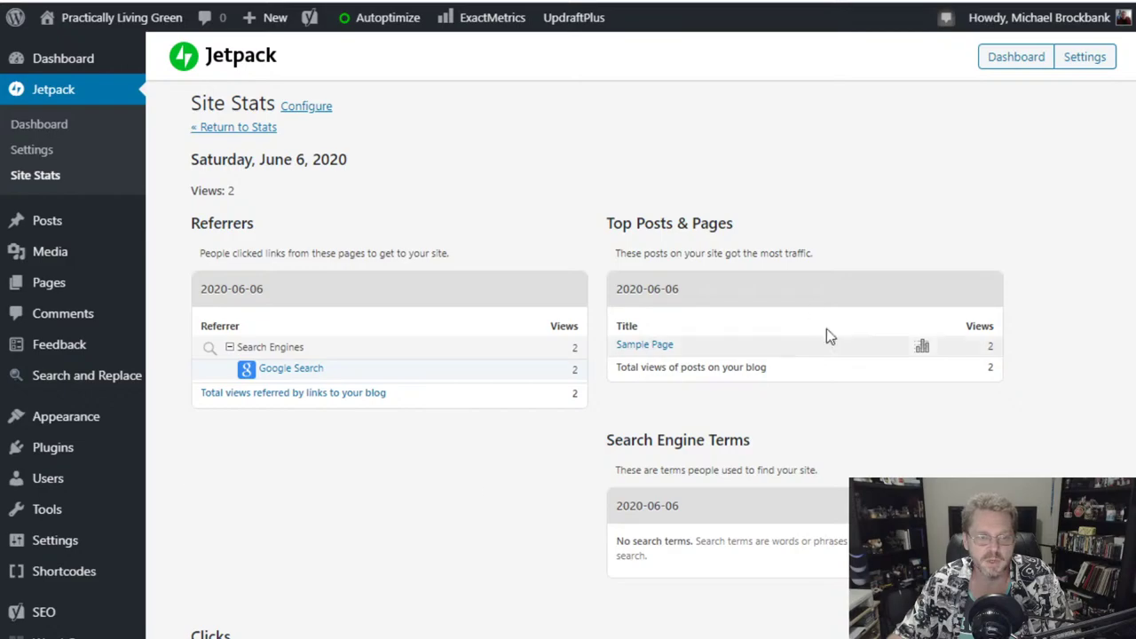
# - Go to the Practically Living Green Dashboard home page
pyautogui.moveTo(87, 68)
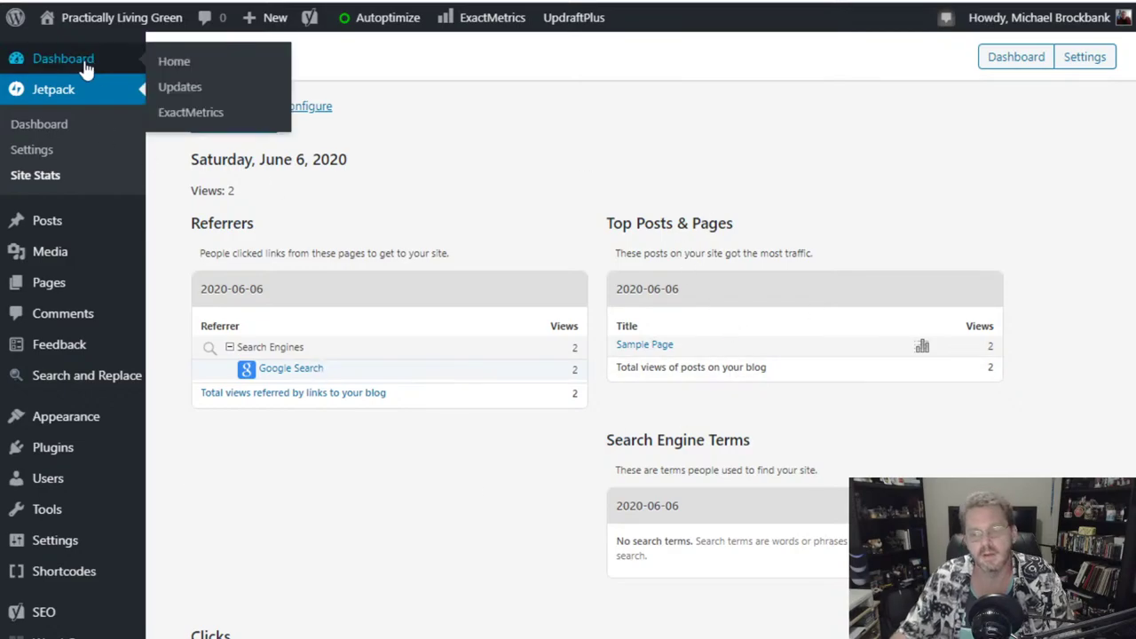
pyautogui.click(86, 67)
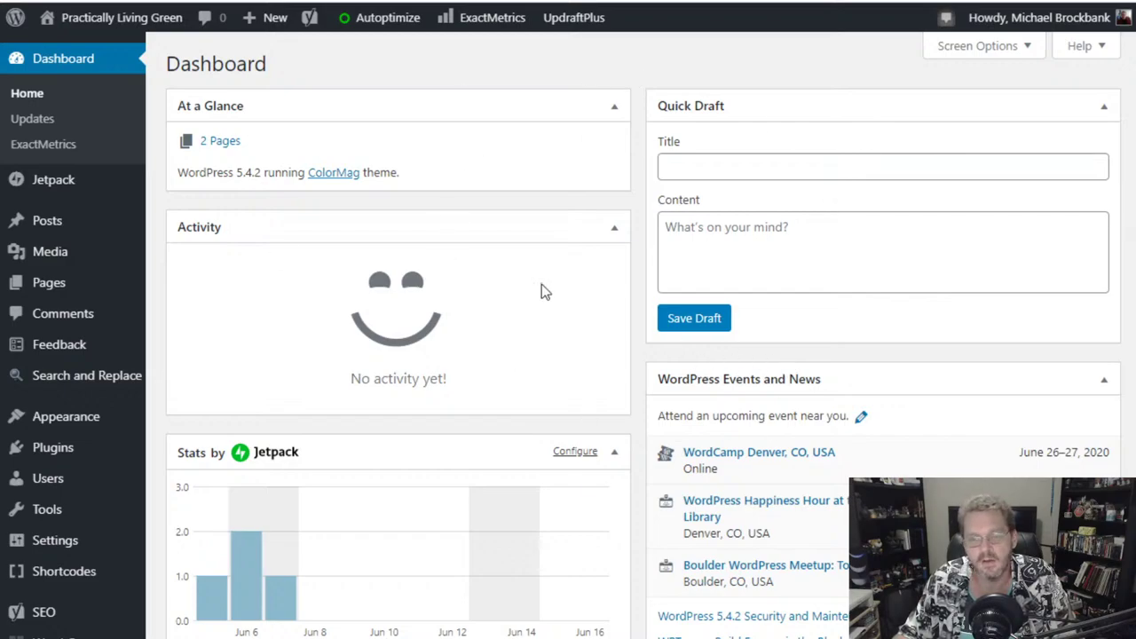
# - Save a Quick Draft titled 'power socket meters'
pyautogui.click(709, 166)
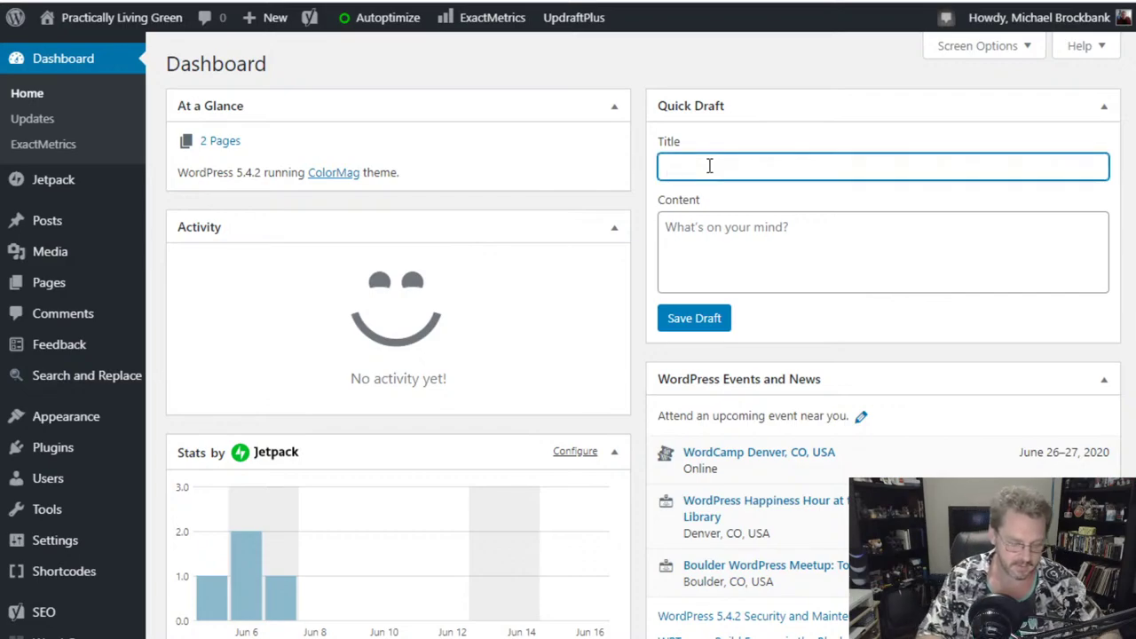
pyautogui.write('powe')
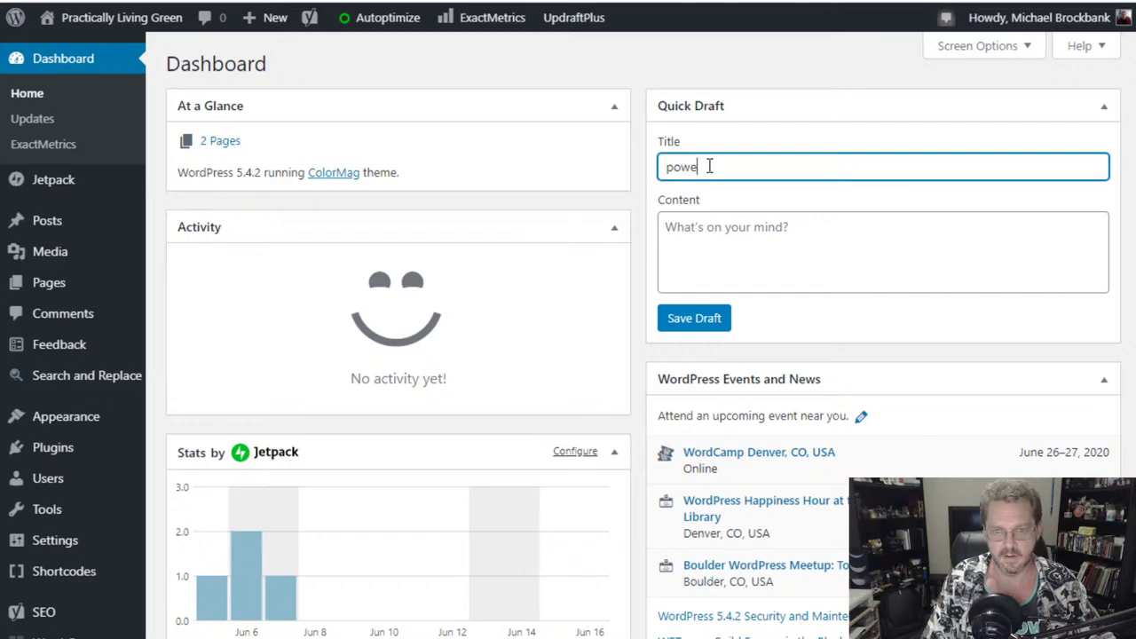
pyautogui.write('r socket meters')
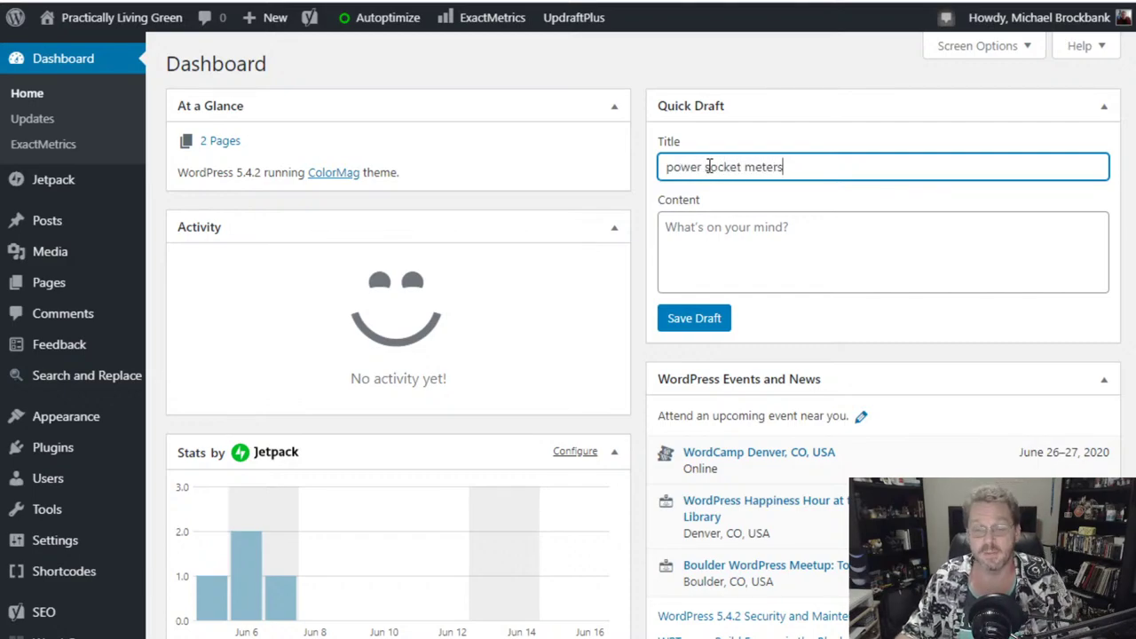
pyautogui.click(696, 321)
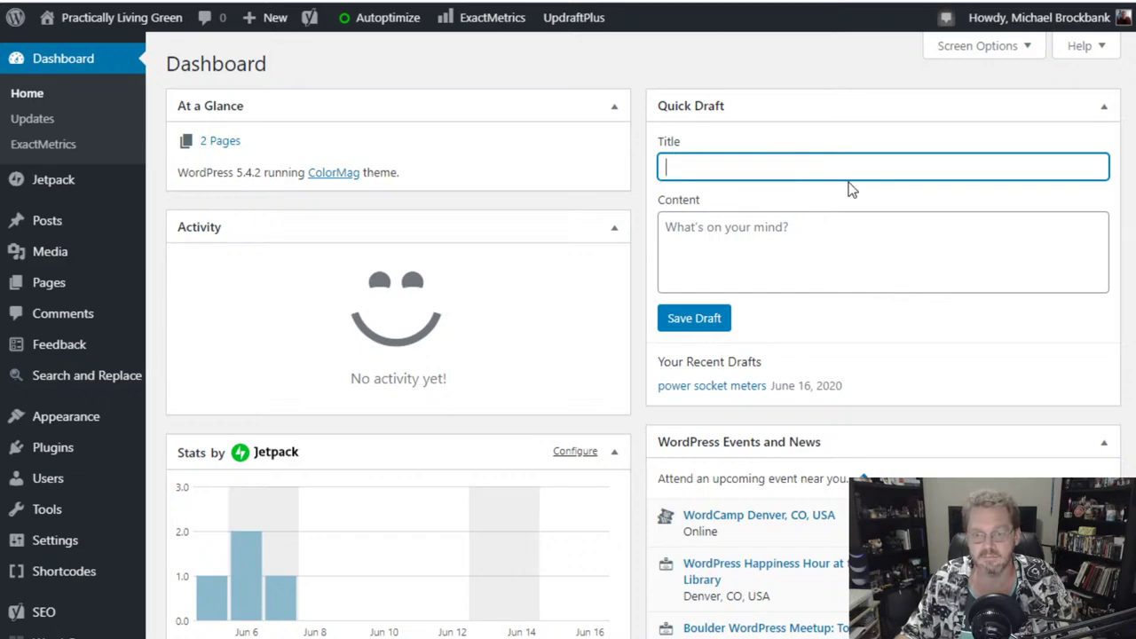
pyautogui.click(723, 233)
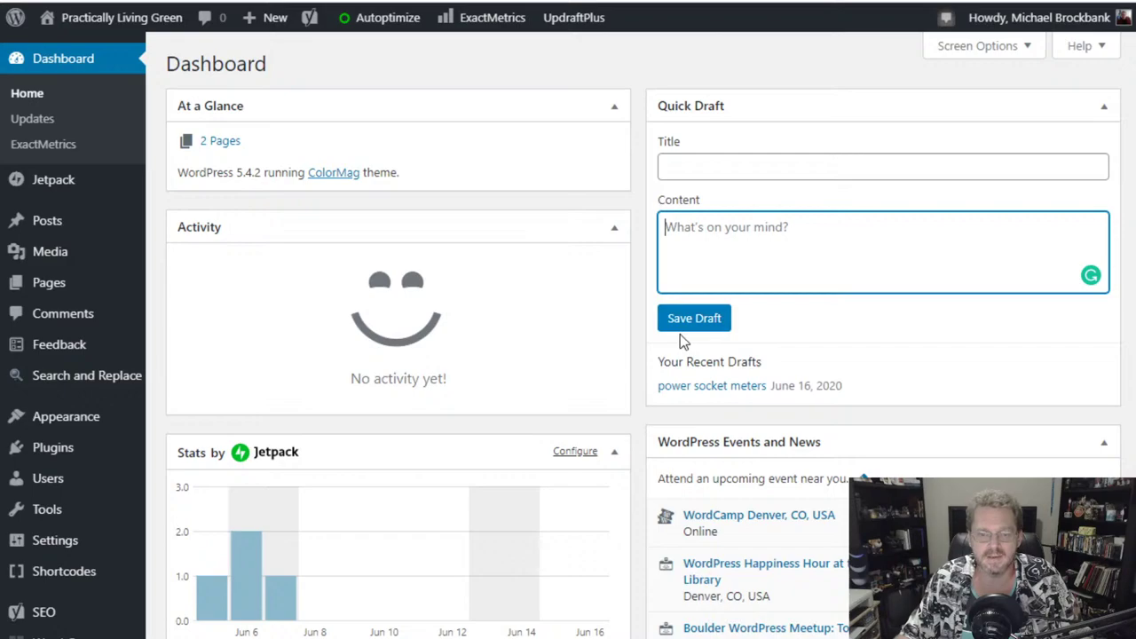
pyautogui.moveTo(88, 179)
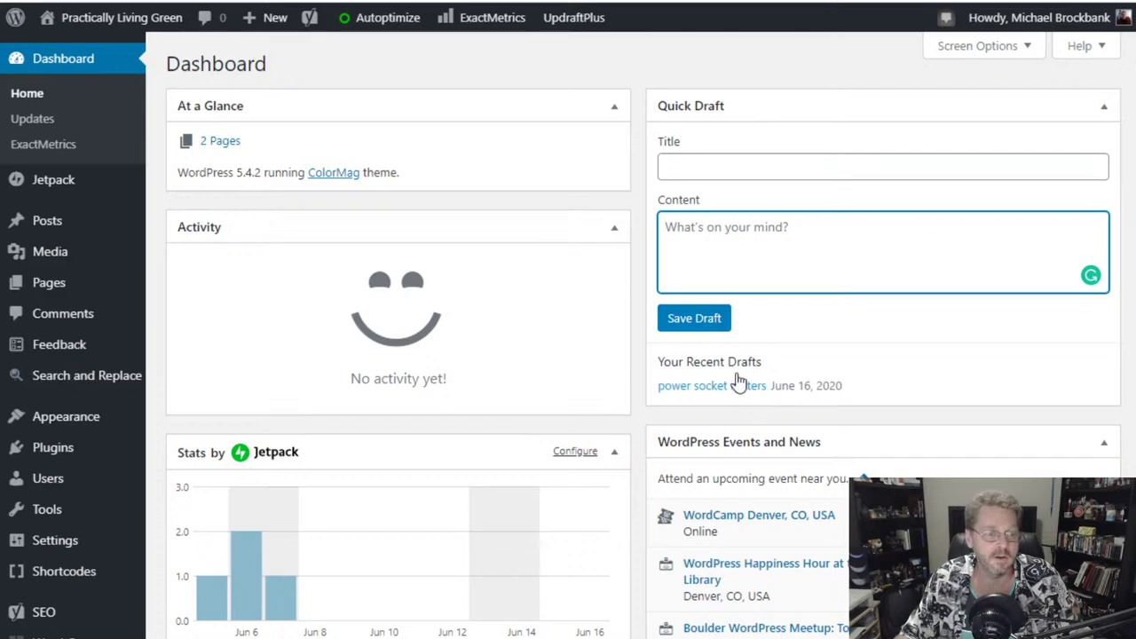
# - Check the power socket meters draft in the Posts list, then return to the Dashboard
pyautogui.click(51, 228)
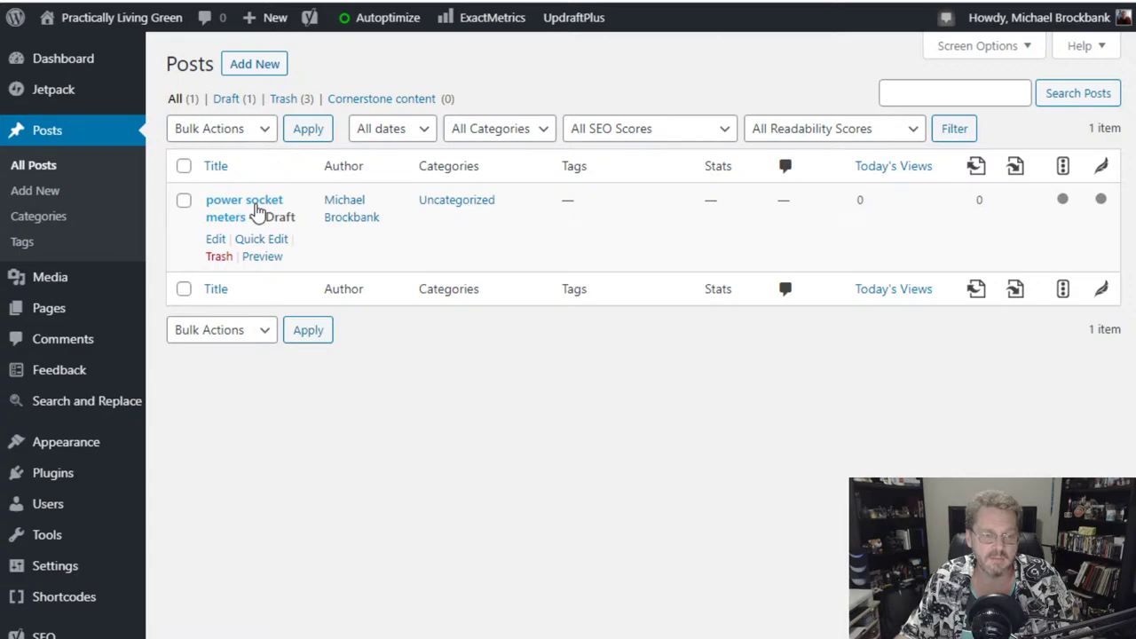
pyautogui.moveTo(58, 67)
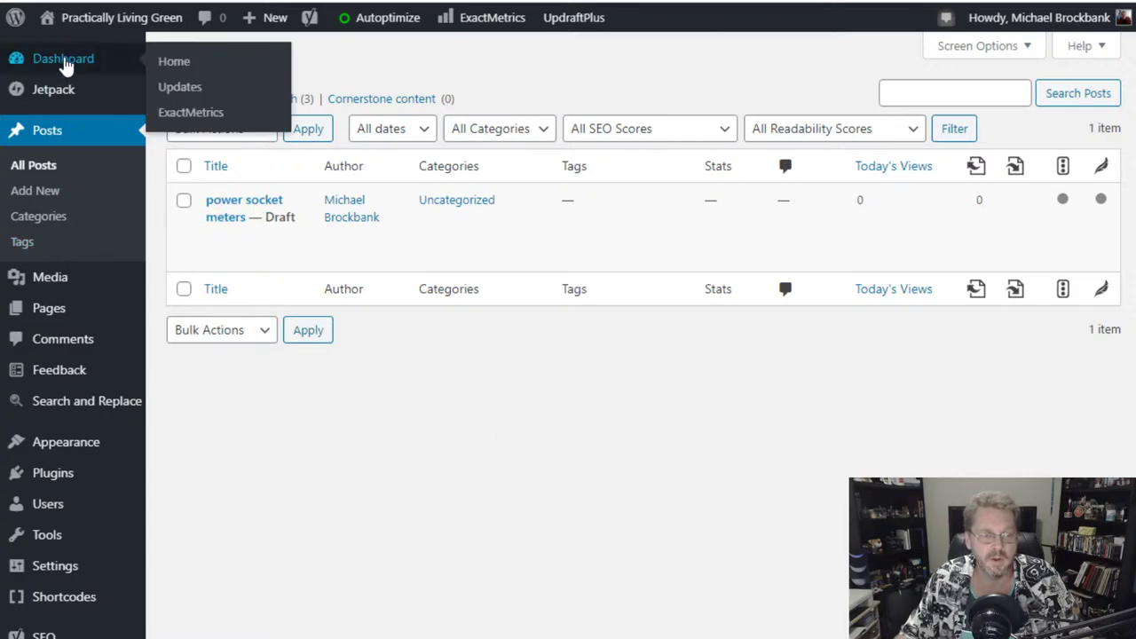
pyautogui.click(64, 64)
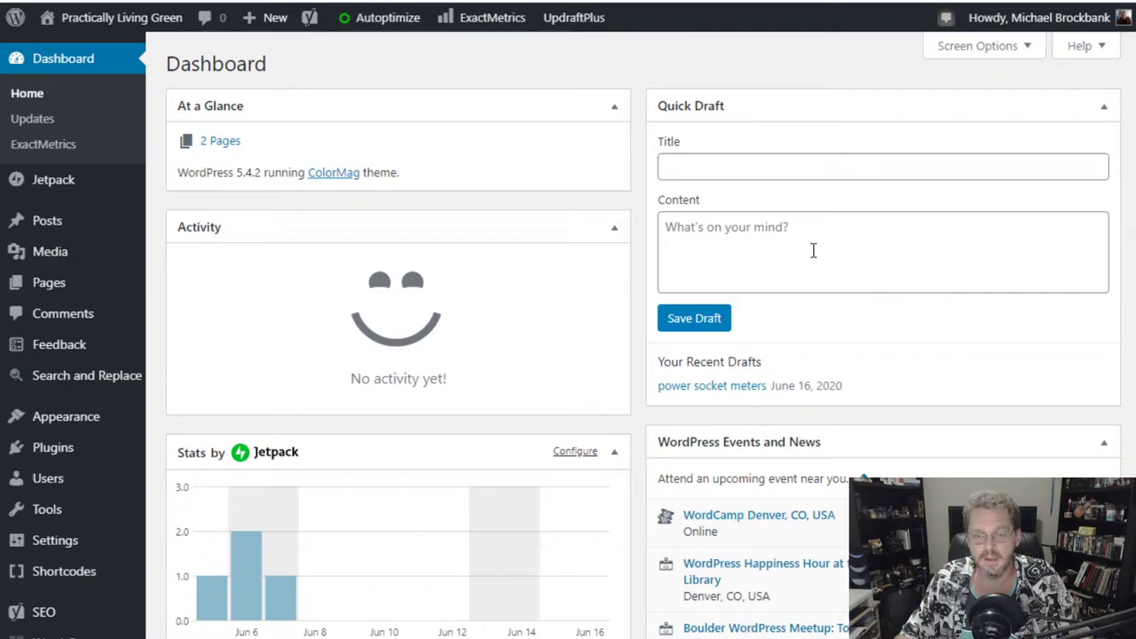
# - Save a second Quick Draft titled 'BP Oil Forsees End of Oil'
pyautogui.click(771, 168)
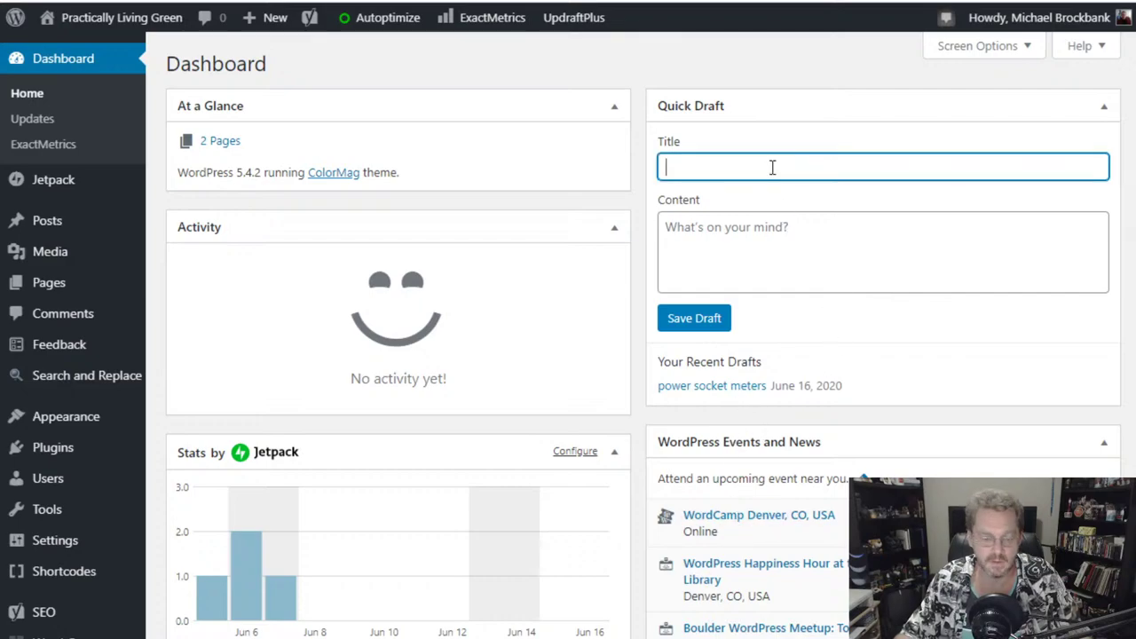
pyautogui.write('BP OP')
pyautogui.press('BackSpace')
pyautogui.press('BackSpace')
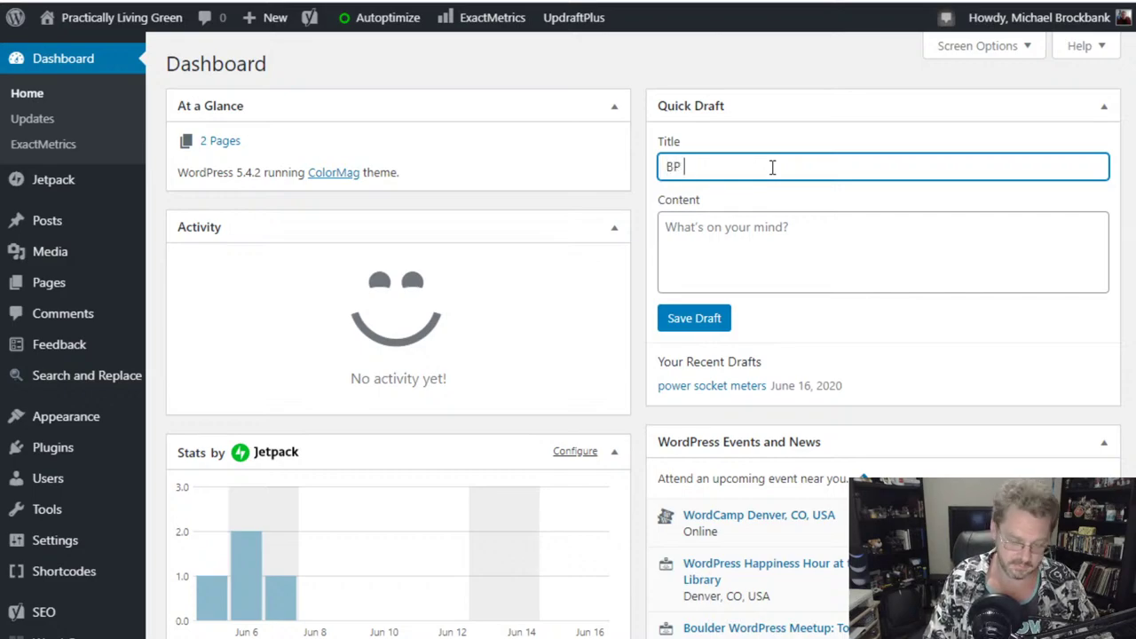
pyautogui.write('Oil Forse')
pyautogui.press('BackSpace')
pyautogui.write('sees ')
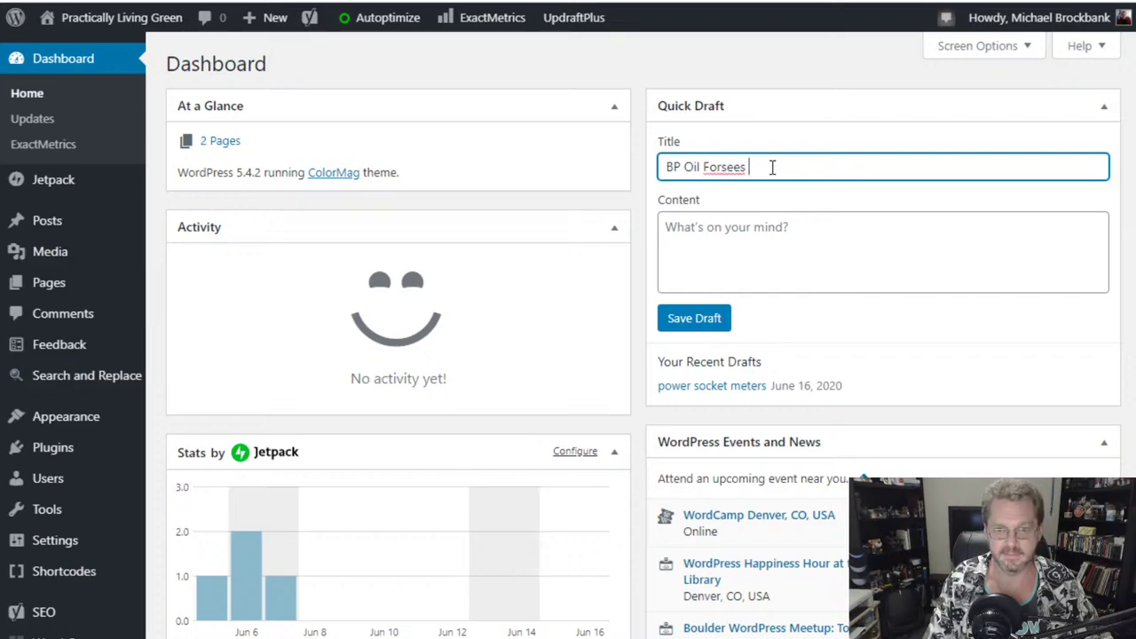
pyautogui.write('Endin')
pyautogui.press('BackSpace')
pyautogui.press('BackSpace')
pyautogui.write('of Oil')
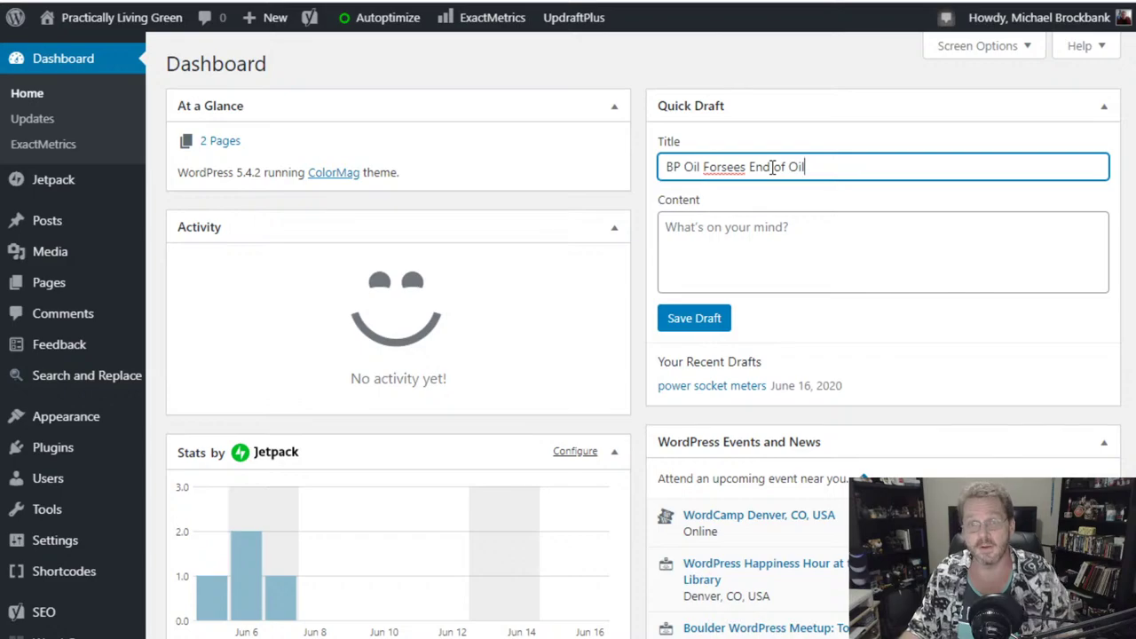
pyautogui.click(758, 237)
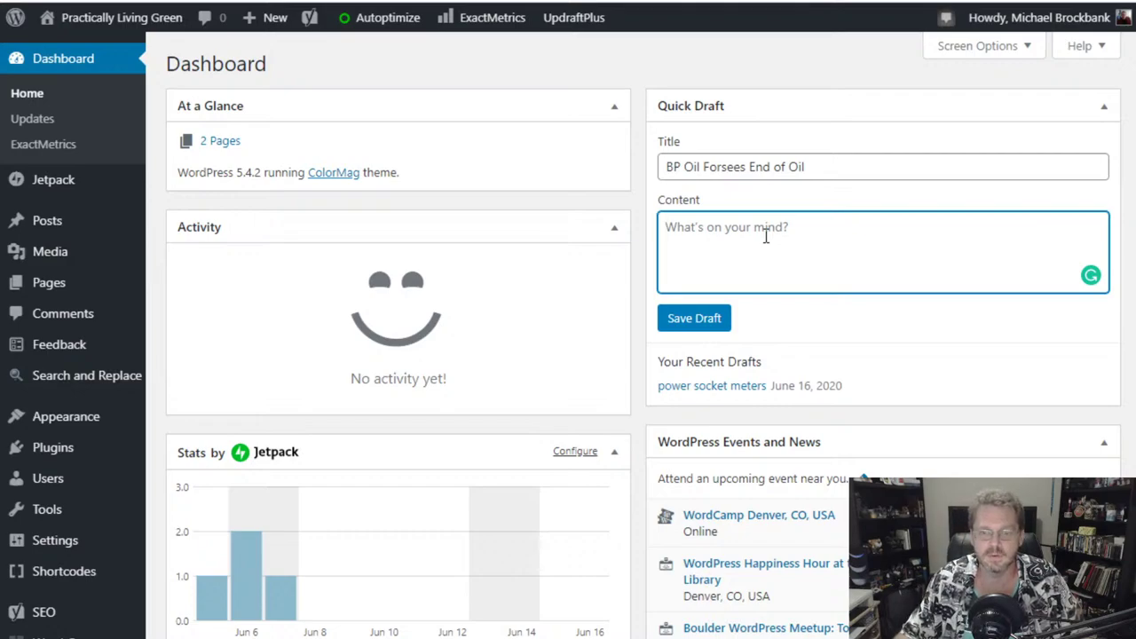
pyautogui.click(696, 321)
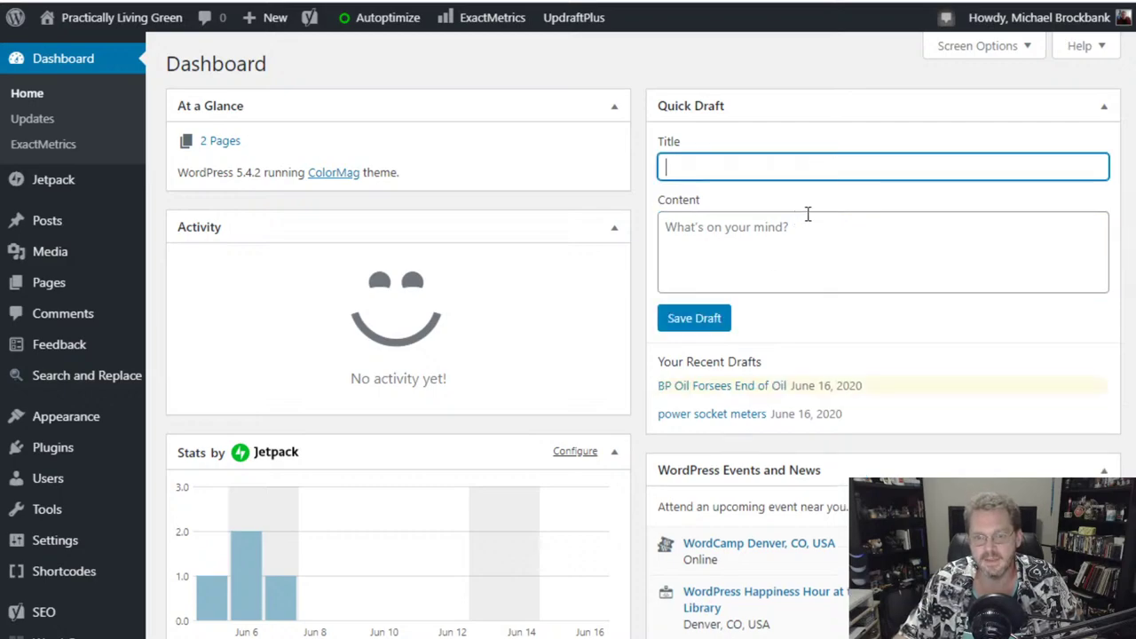
pyautogui.click(791, 243)
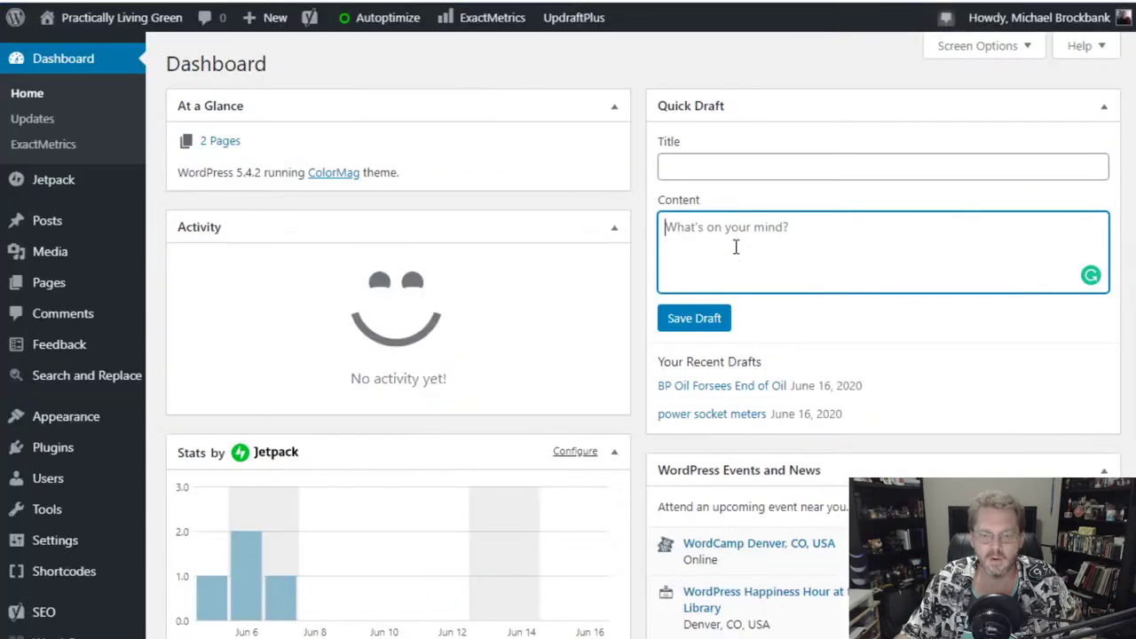
pyautogui.click(724, 155)
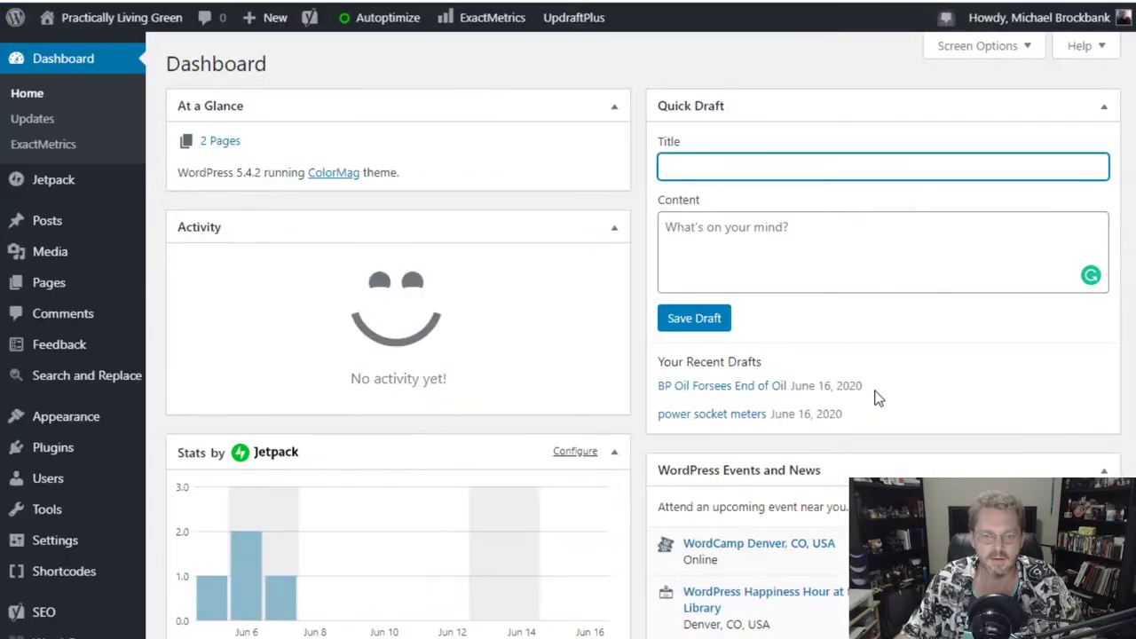
pyautogui.scroll(-4, 640, 463)
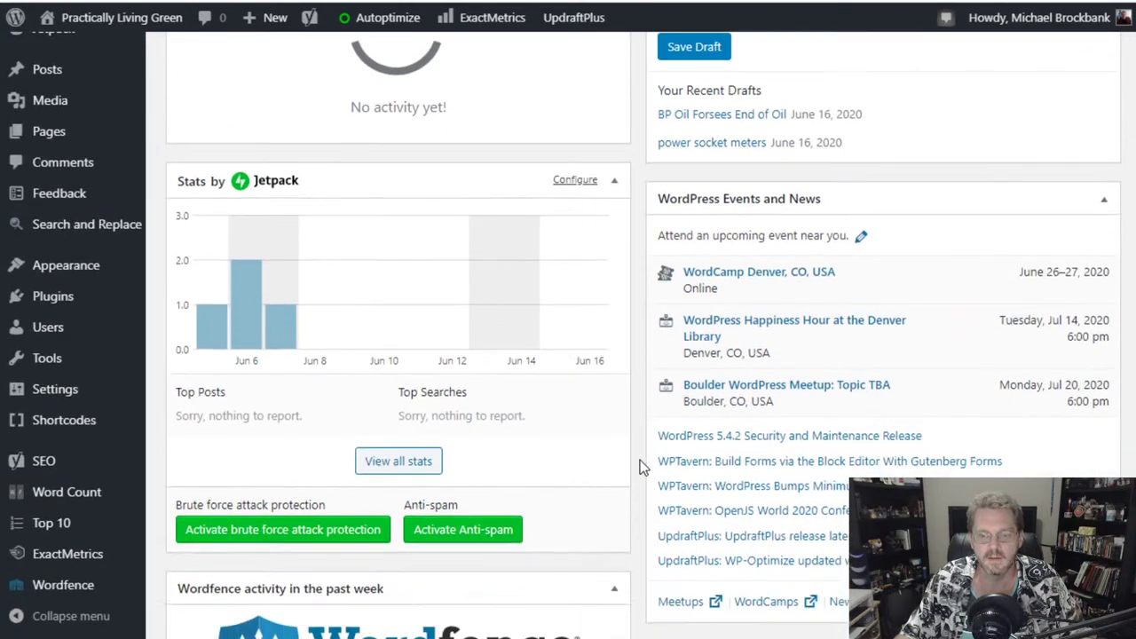
pyautogui.scroll(-1, 639, 460)
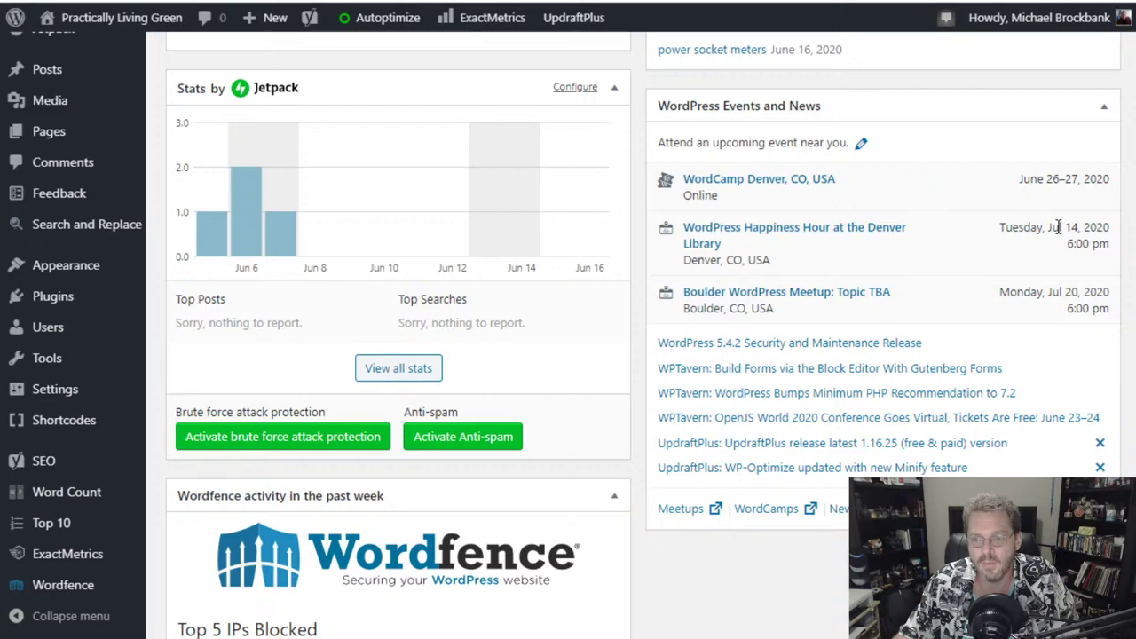
pyautogui.moveTo(1048, 228); pyautogui.dragTo(1079, 229)
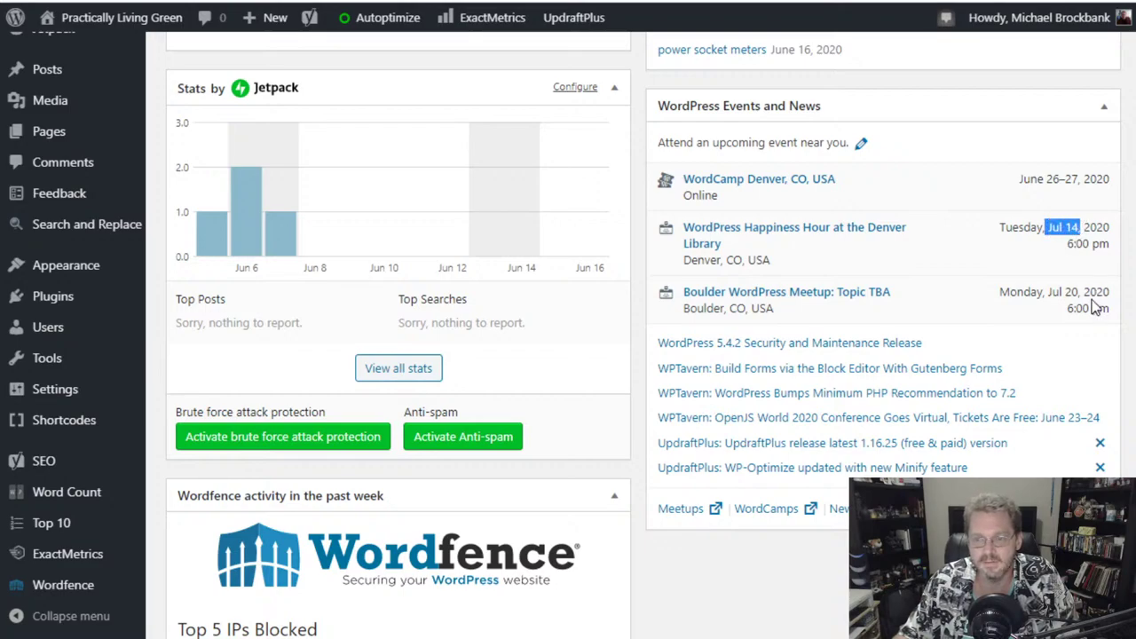
pyautogui.click(1066, 245)
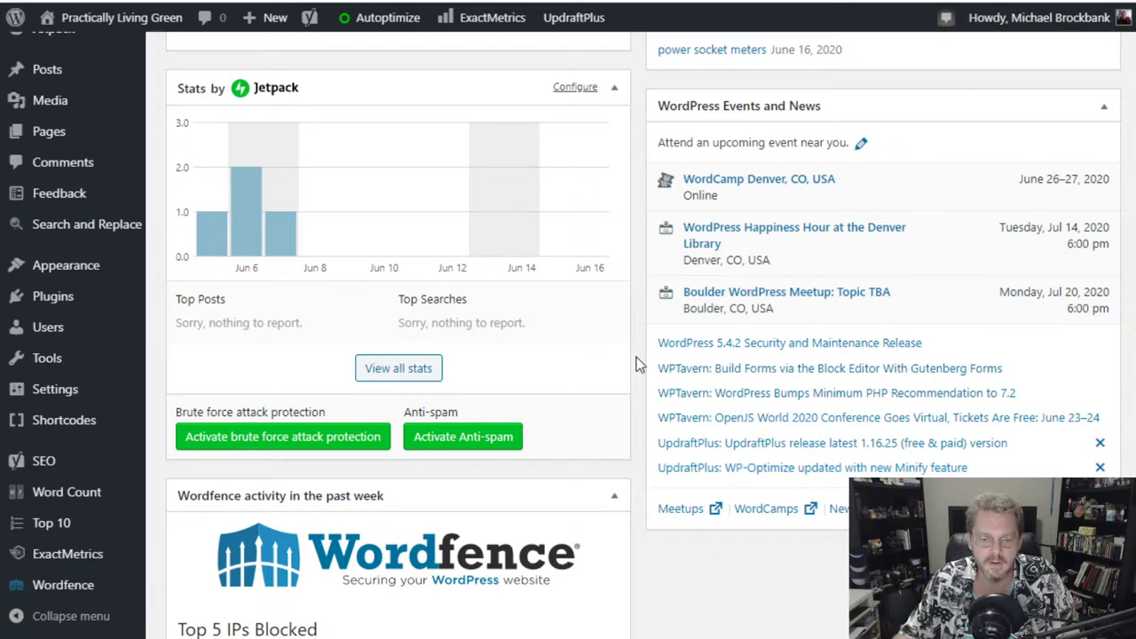
pyautogui.scroll(-1, 636, 363)
pyautogui.scroll(-4, 635, 362)
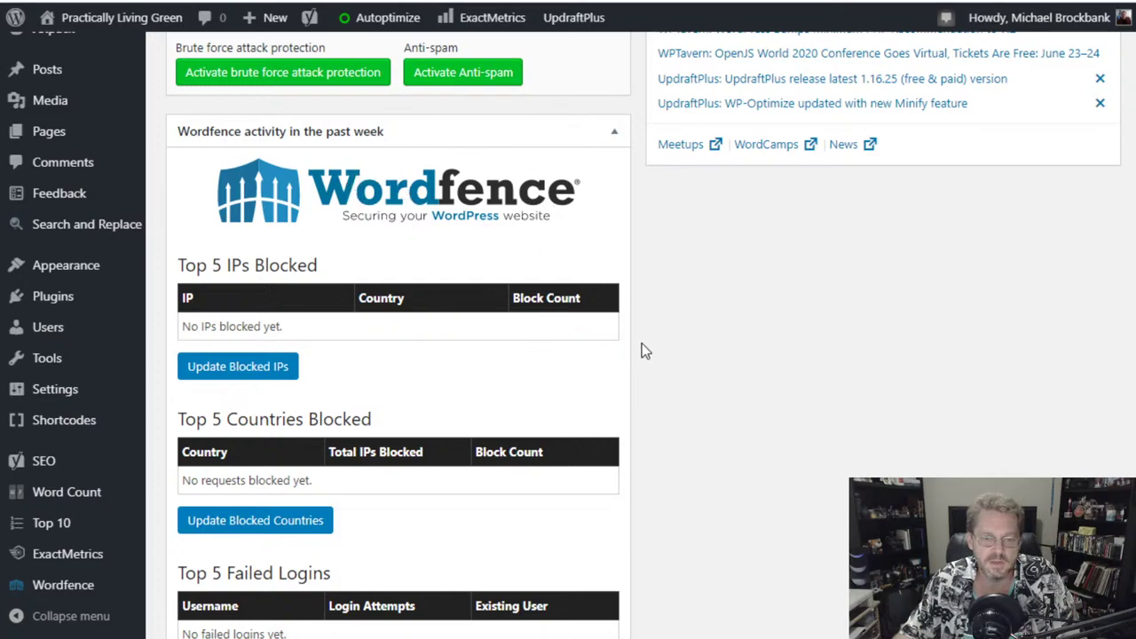
pyautogui.scroll(-8, 639, 350)
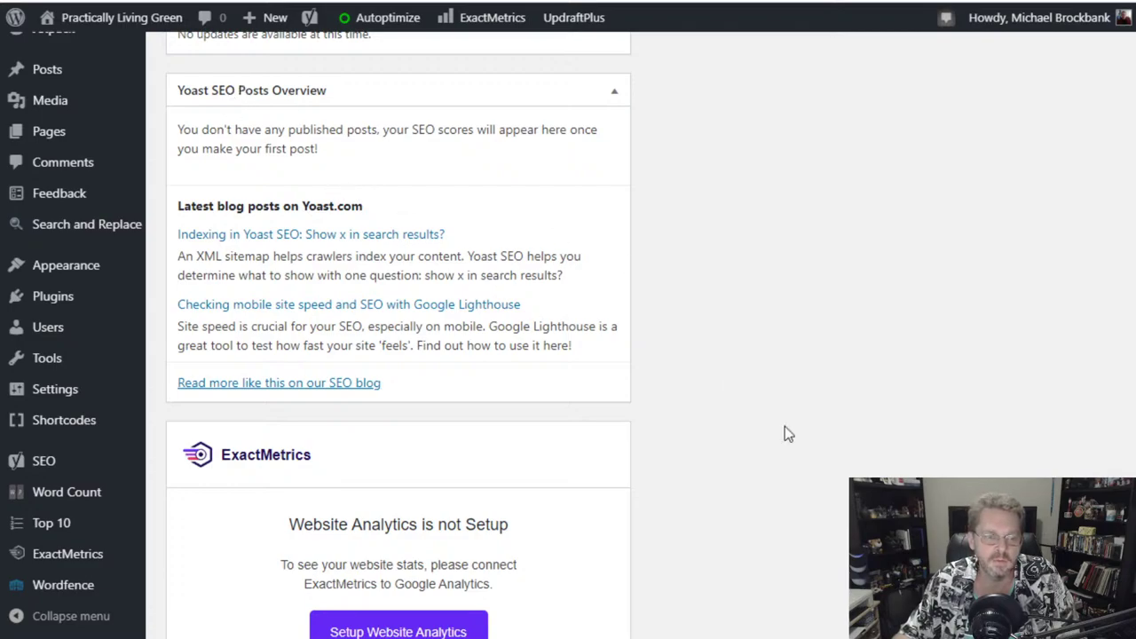
pyautogui.scroll(-2, 589, 450)
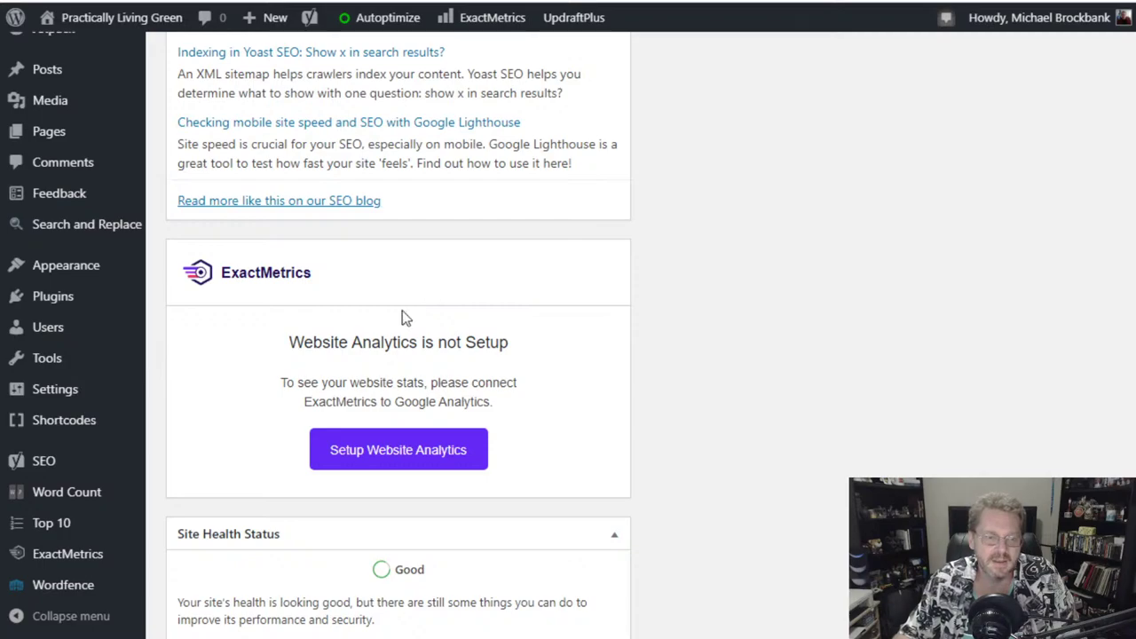
pyautogui.scroll(20, 397, 322)
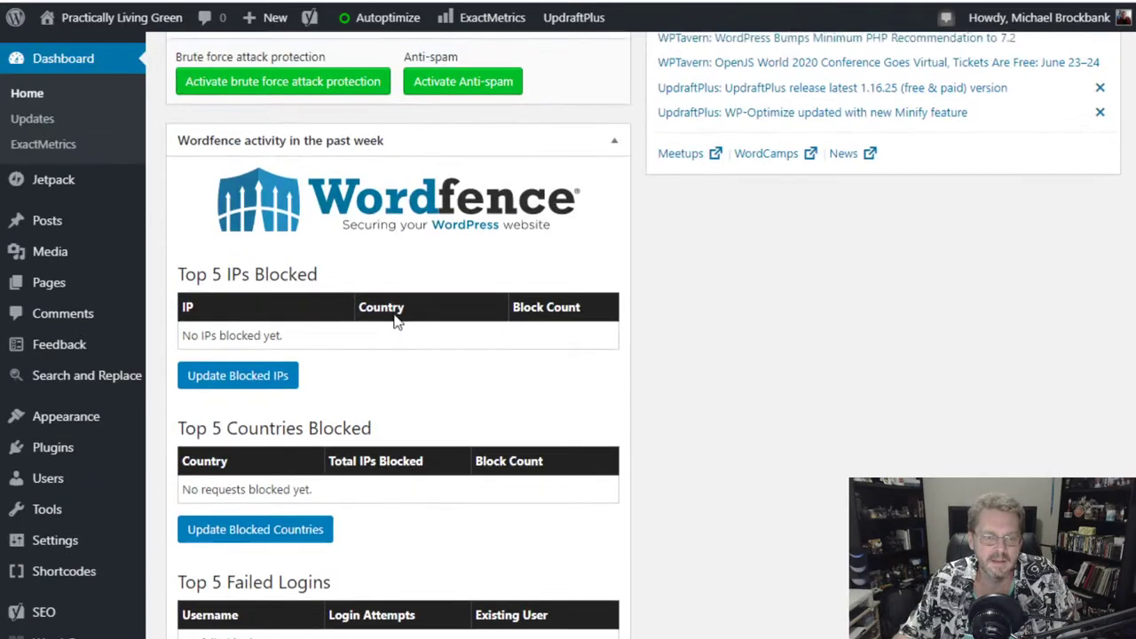
pyautogui.scroll(-9, 470, 315)
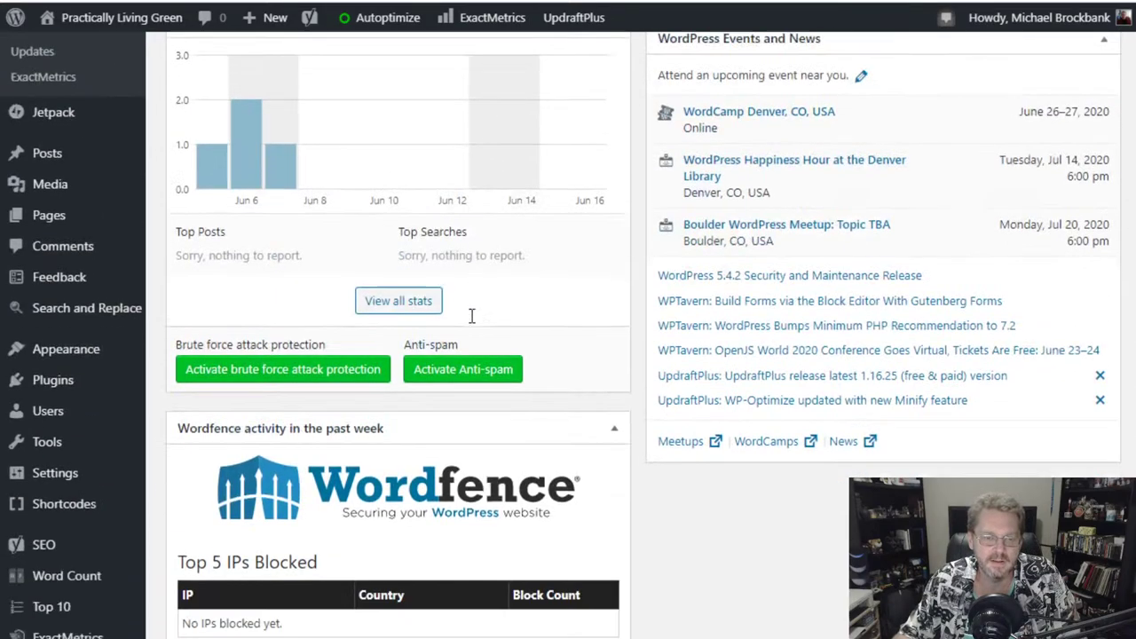
pyautogui.scroll(-3, 470, 315)
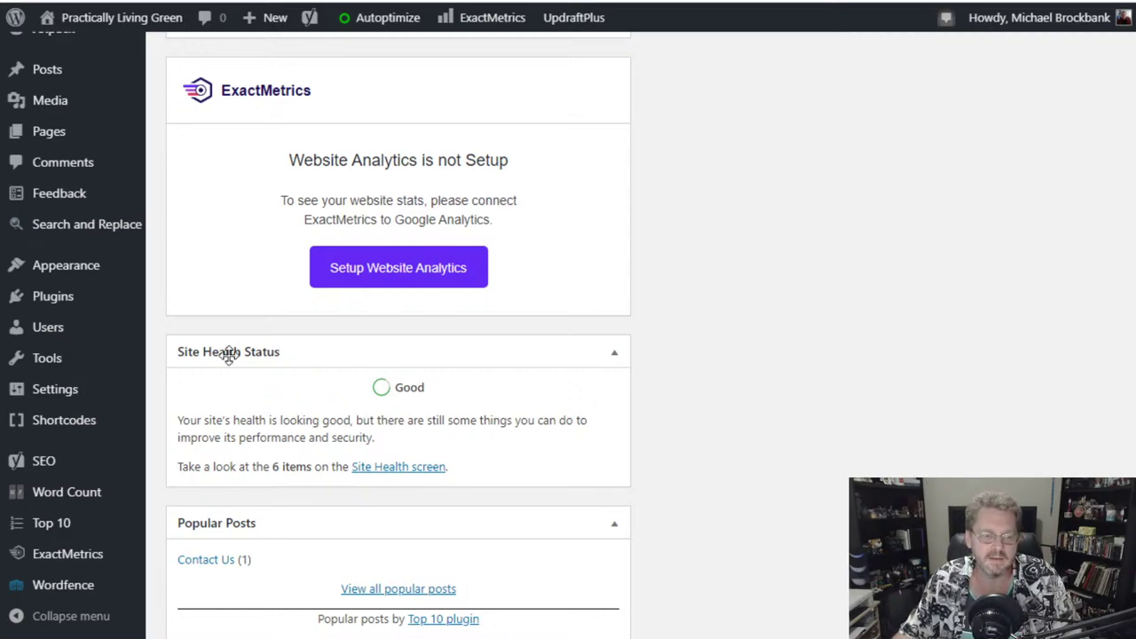
pyautogui.scroll(-2, 244, 381)
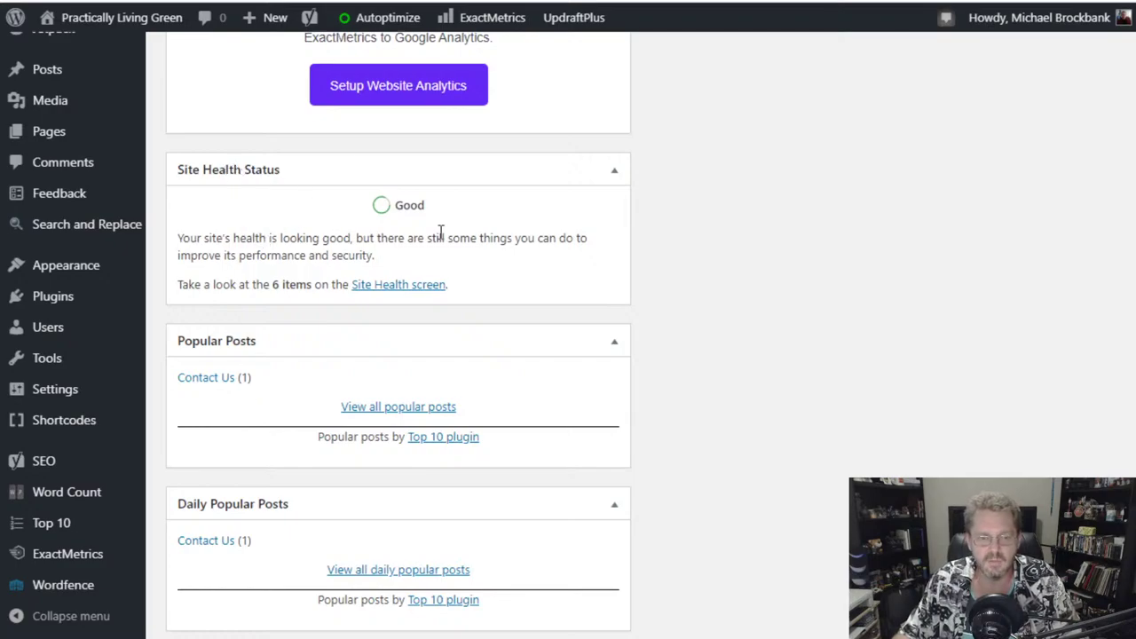
# - Open the full Site Health report and review the missing modules warning details
pyautogui.click(413, 285)
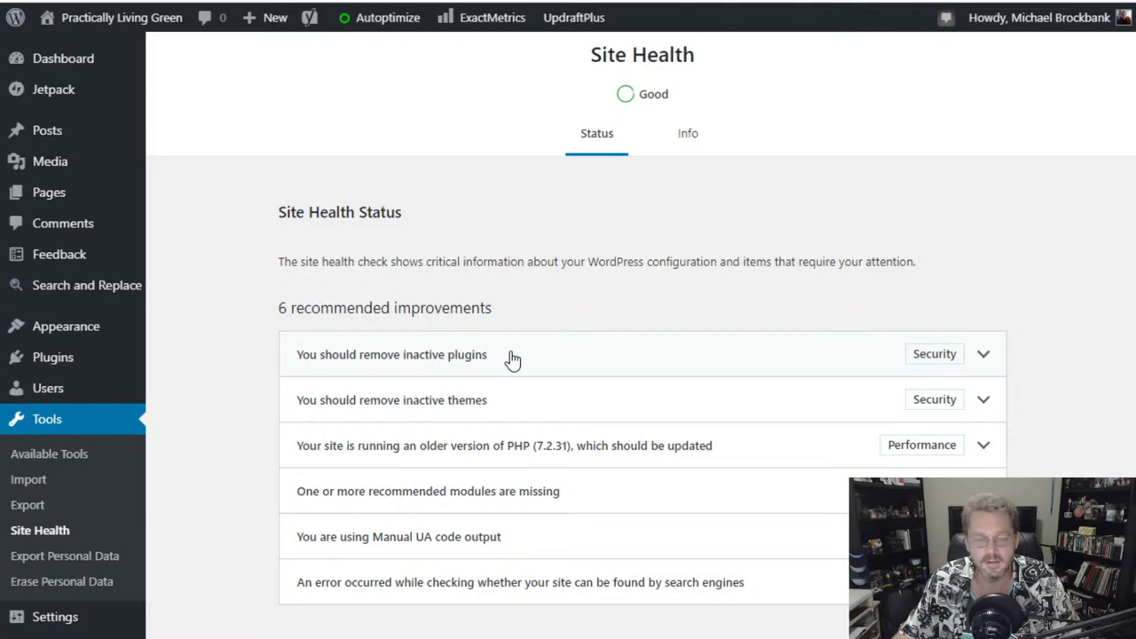
pyautogui.scroll(-3, 512, 358)
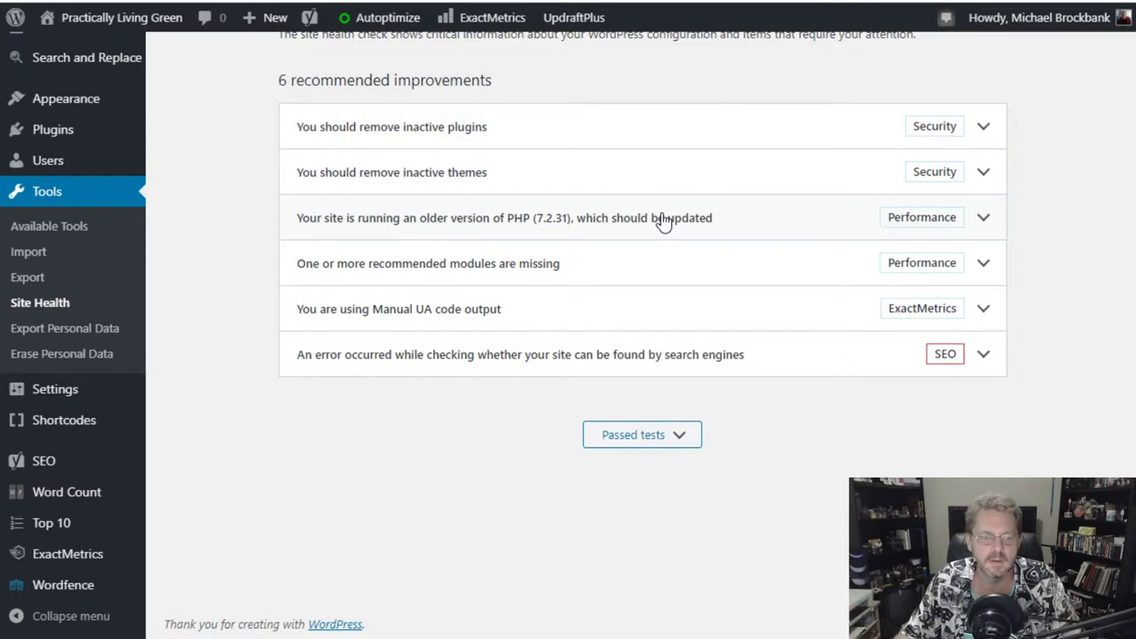
pyautogui.click(540, 275)
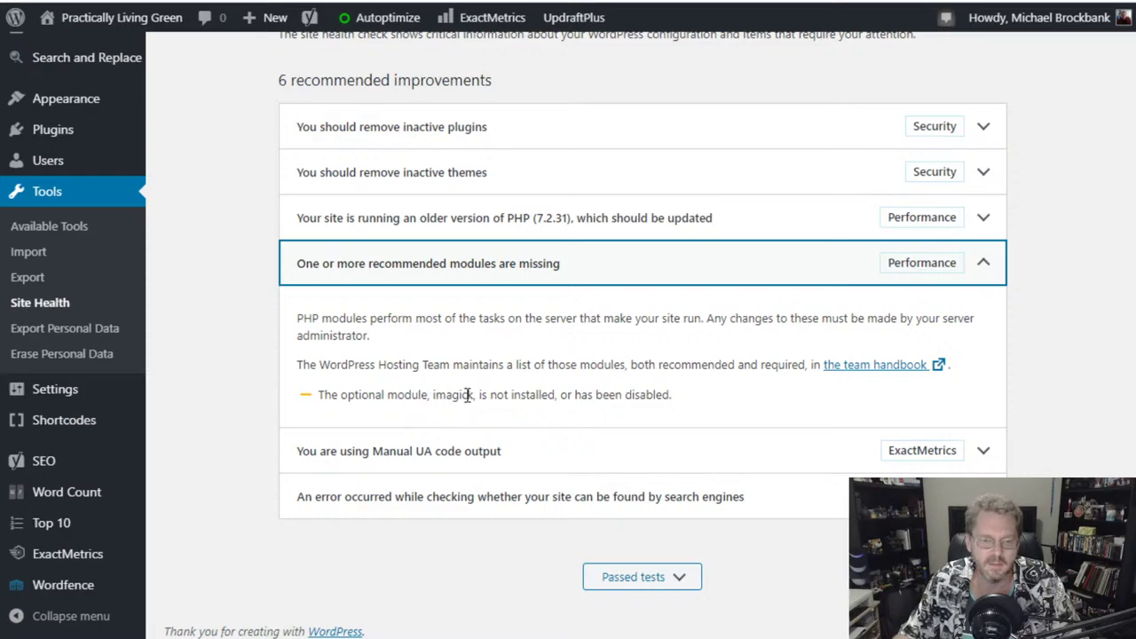
pyautogui.click(495, 252)
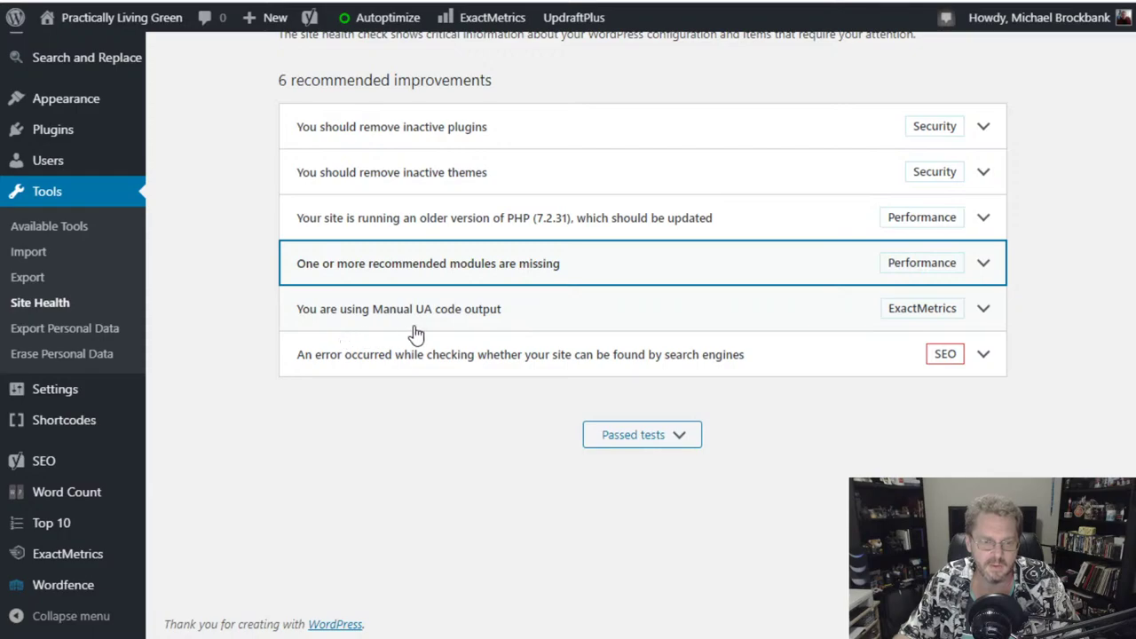
pyautogui.scroll(3, 559, 371)
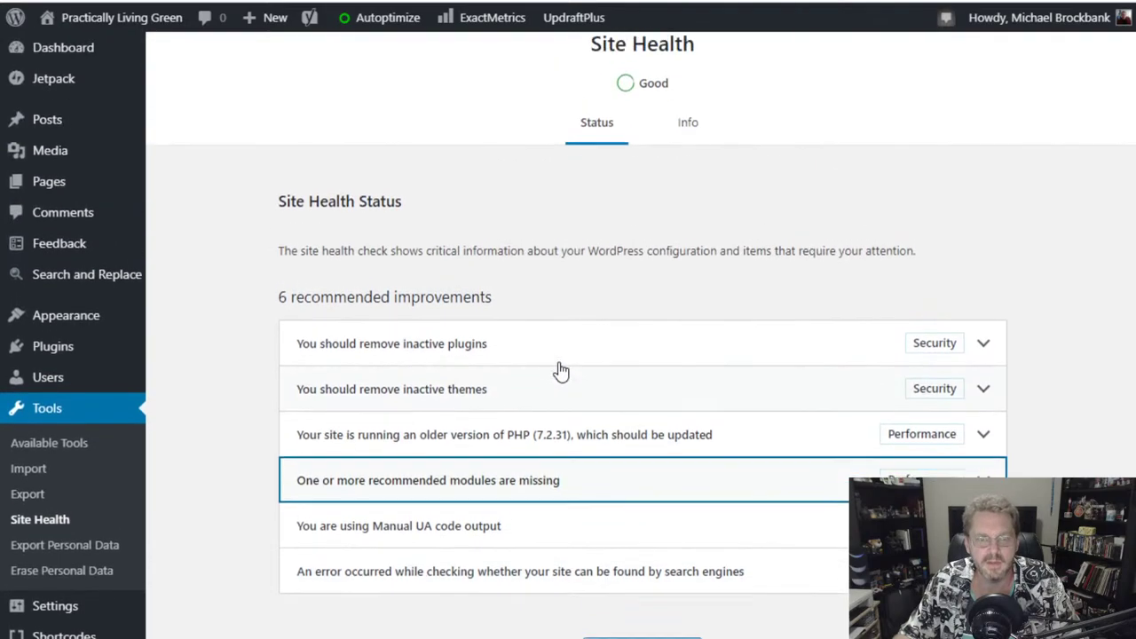
pyautogui.scroll(-3, 559, 371)
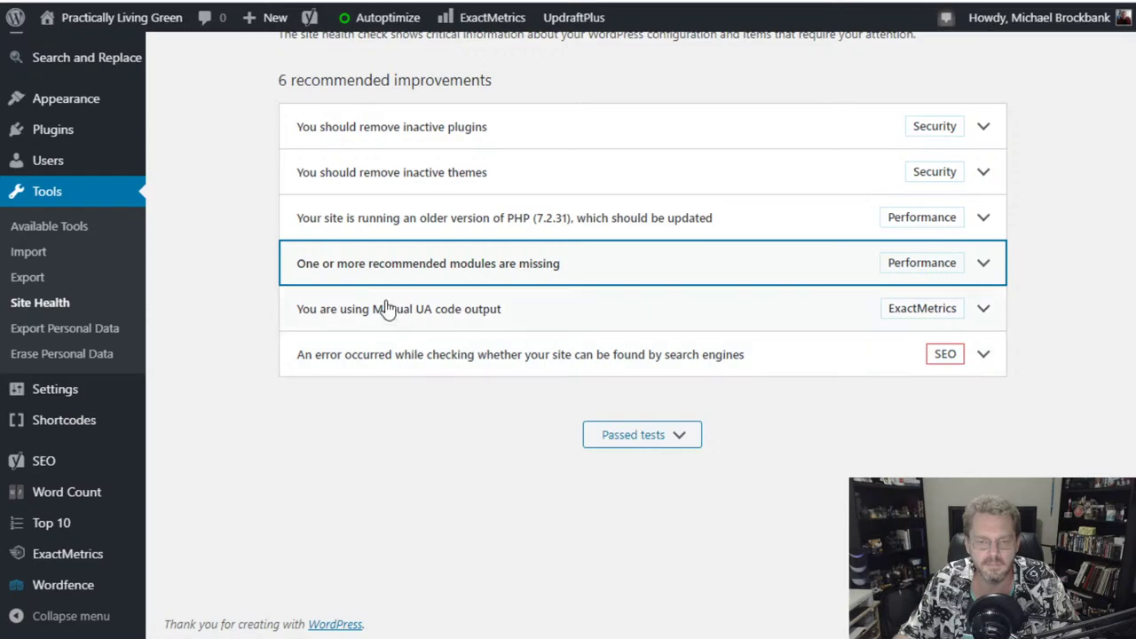
# - Review the Manual UA code output, search engine check error and Passed tests details
pyautogui.click(358, 315)
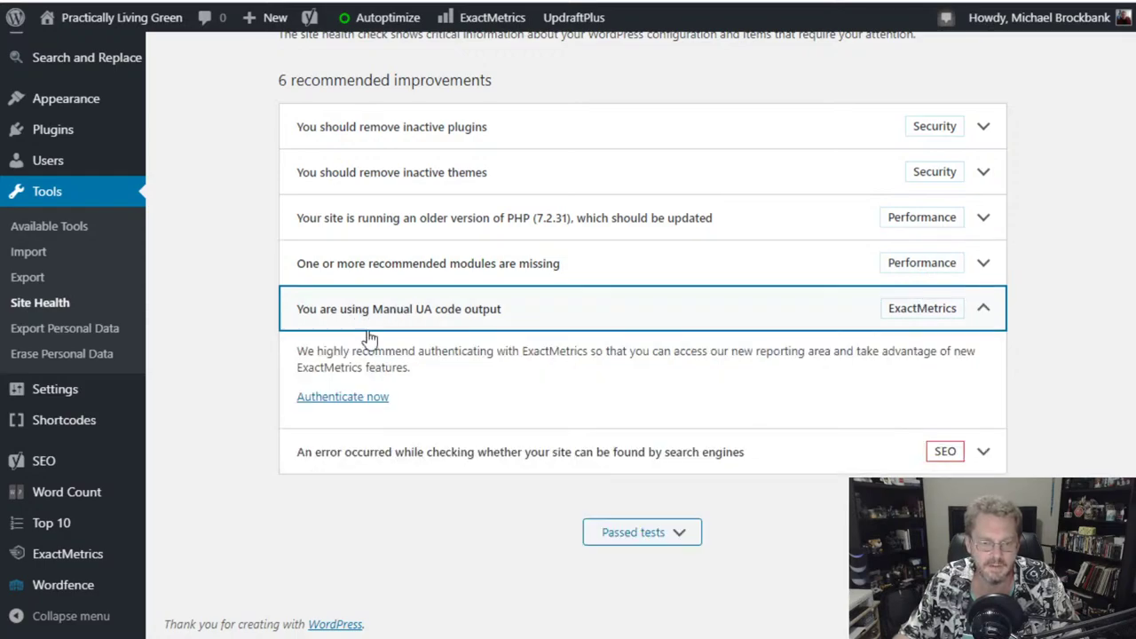
pyautogui.click(594, 316)
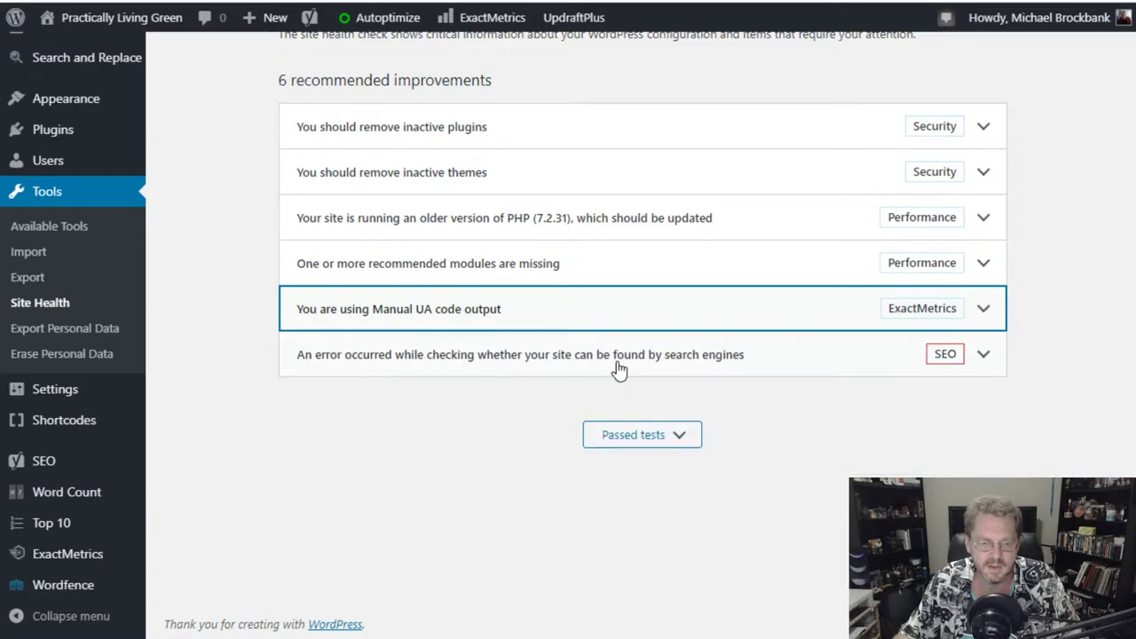
pyautogui.click(778, 363)
pyautogui.scroll(-1, 778, 366)
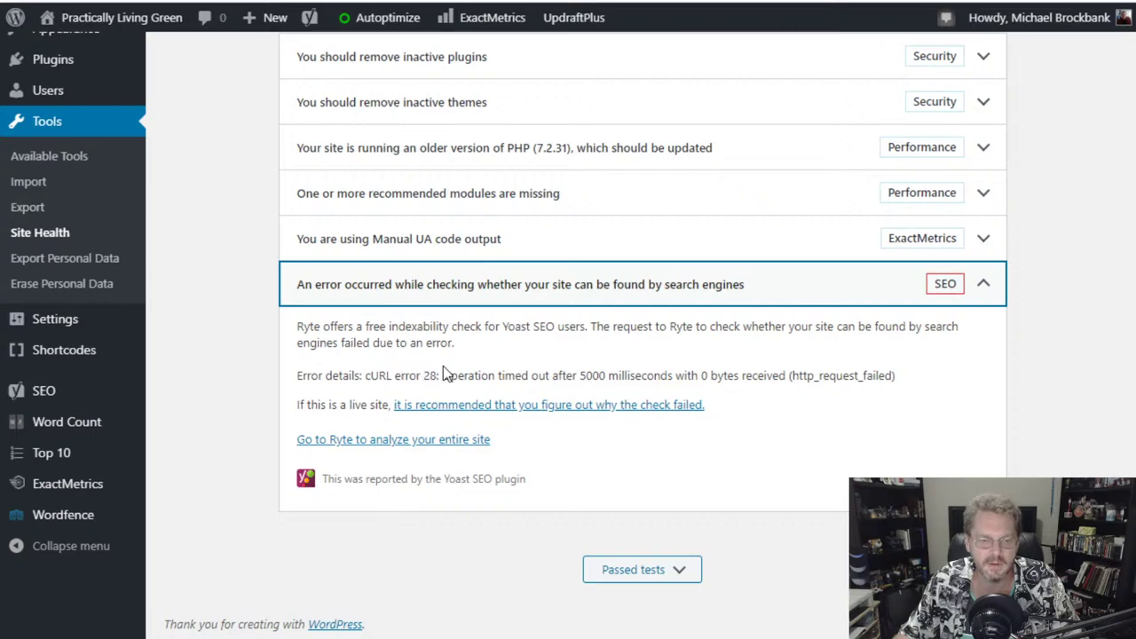
pyautogui.click(611, 293)
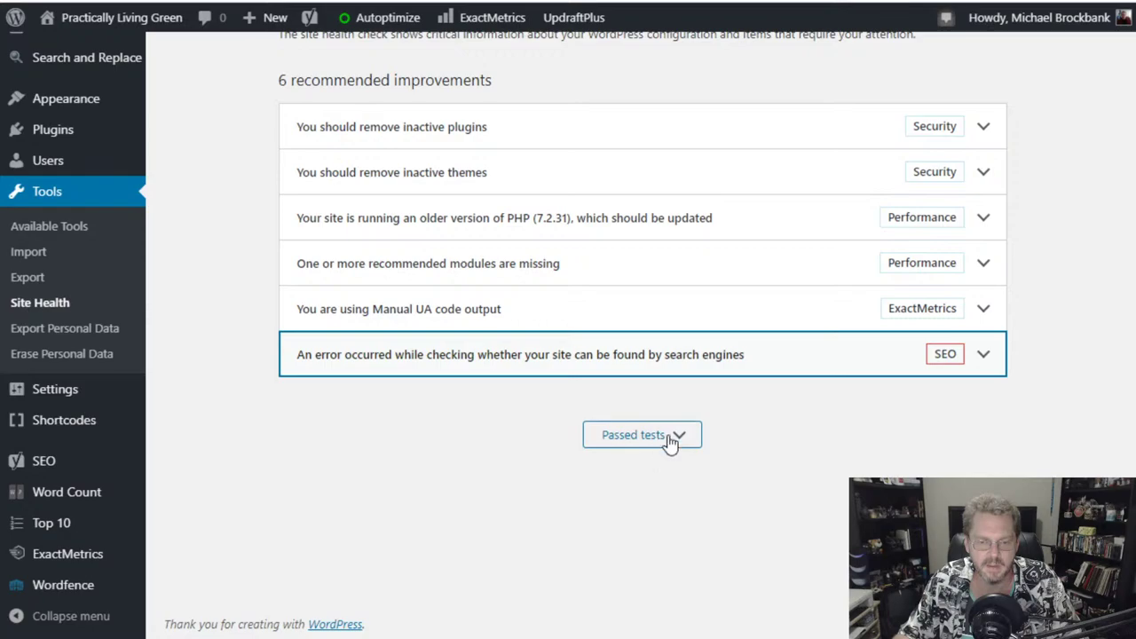
pyautogui.click(670, 444)
pyautogui.click(671, 366)
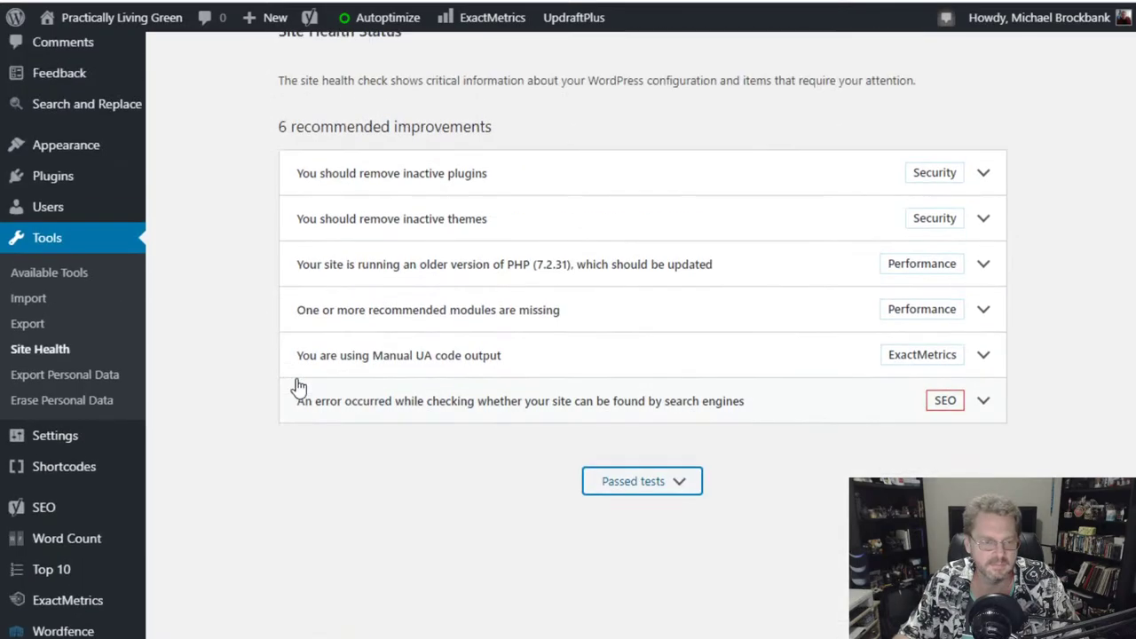
pyautogui.scroll(3, 283, 395)
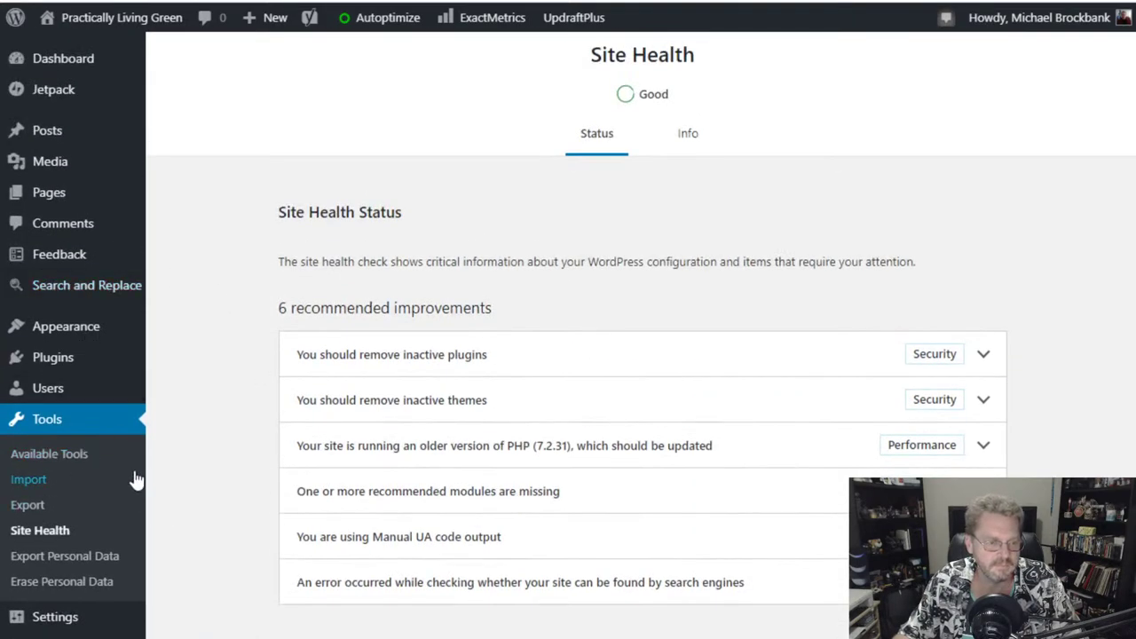
# - Back on the Dashboard, turn off the ExactMetrics and At a Glance boxes in Screen Options
pyautogui.click(76, 69)
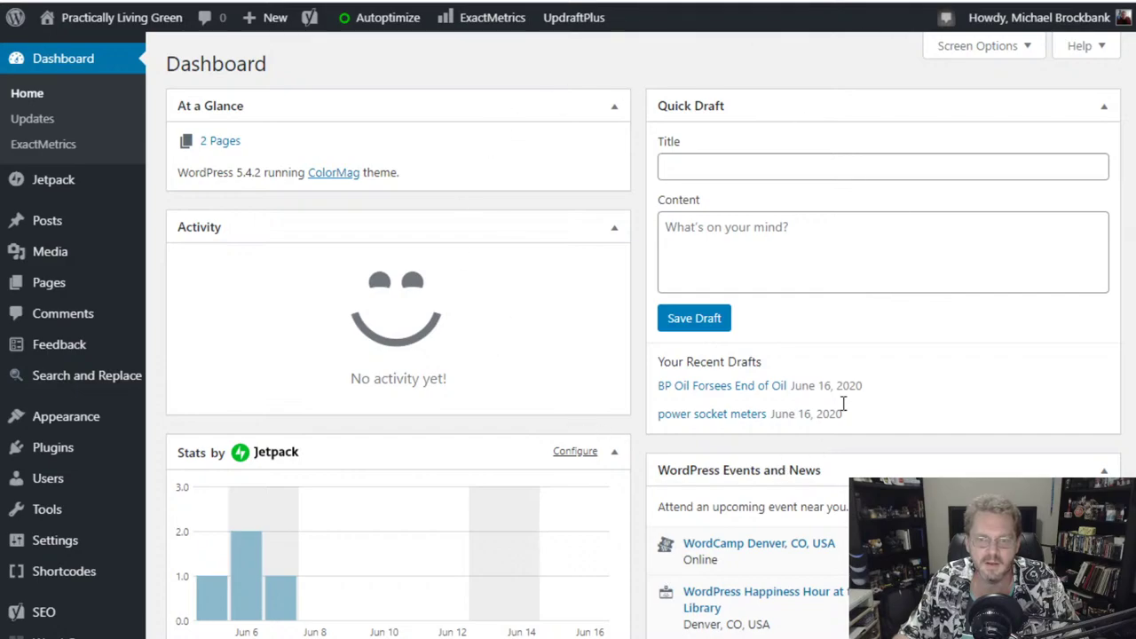
pyautogui.click(967, 59)
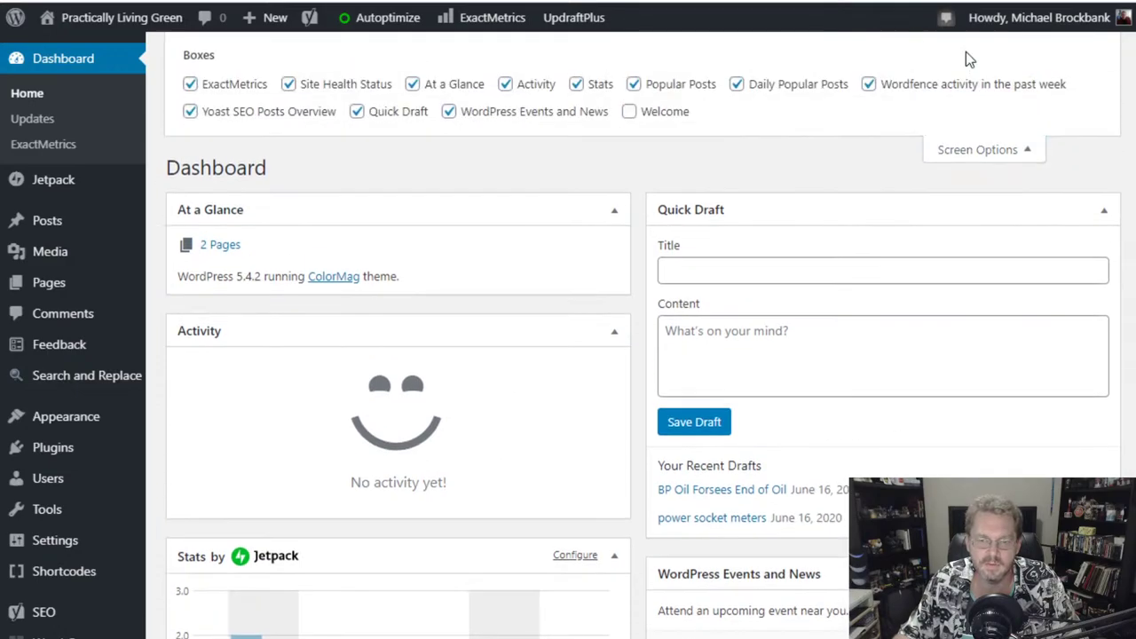
pyautogui.click(197, 87)
pyautogui.click(454, 86)
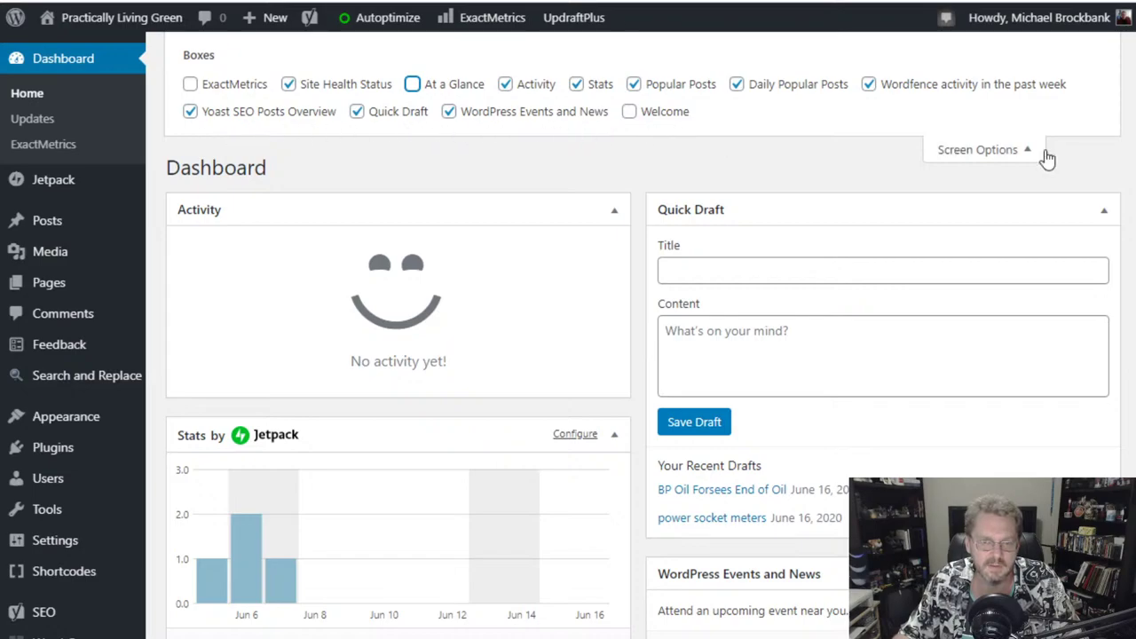
# - Drag the Daily Popular Posts box into the top of the Dashboard's right-hand column
pyautogui.click(986, 150)
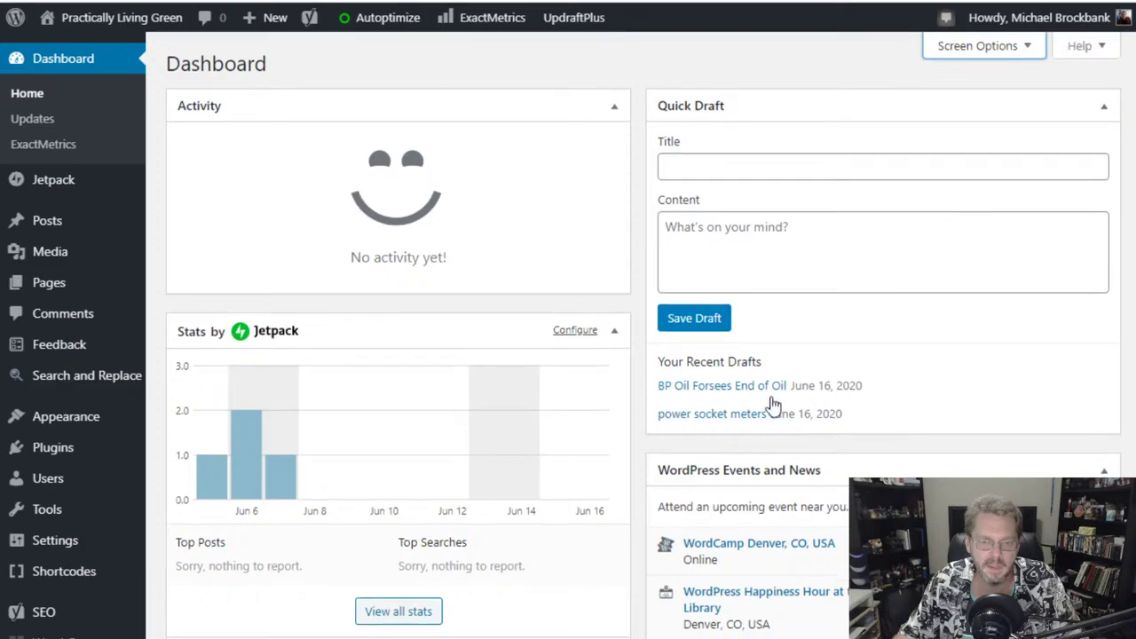
pyautogui.scroll(-2, 823, 461)
pyautogui.scroll(-10, 824, 463)
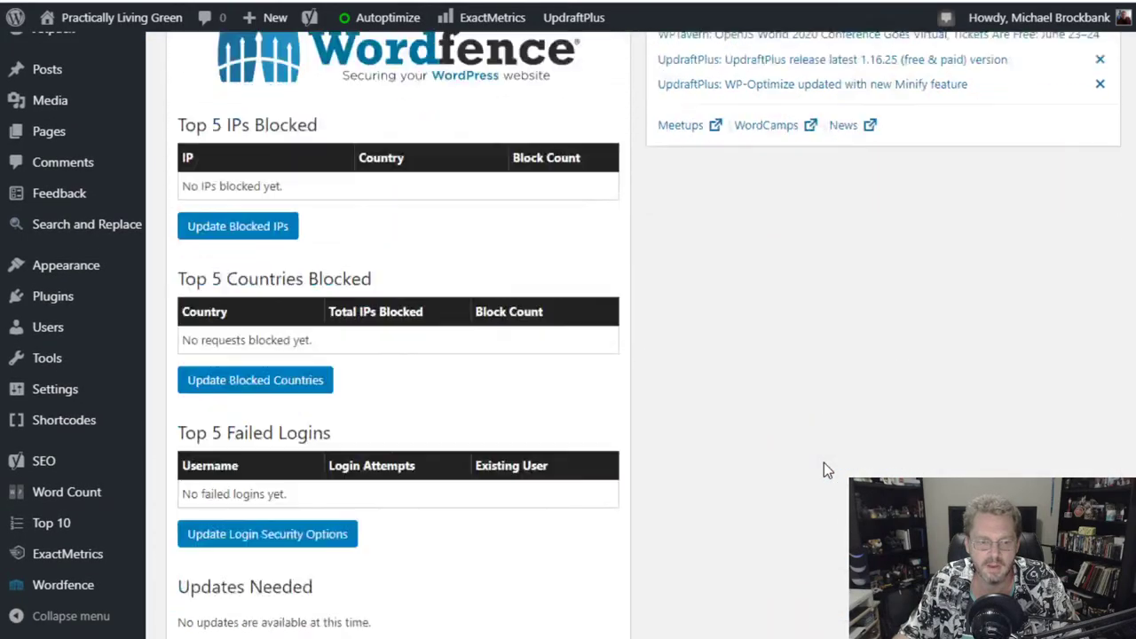
pyautogui.scroll(-6, 823, 463)
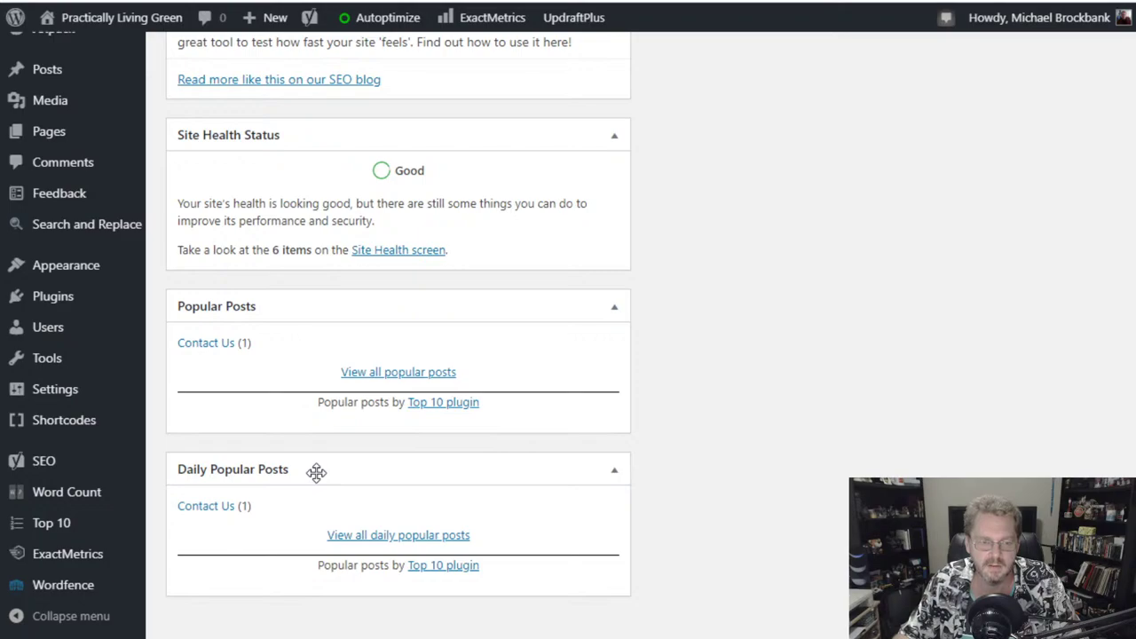
pyautogui.moveTo(316, 472); pyautogui.dragTo(808, 352)
pyautogui.scroll(14, 809, 278)
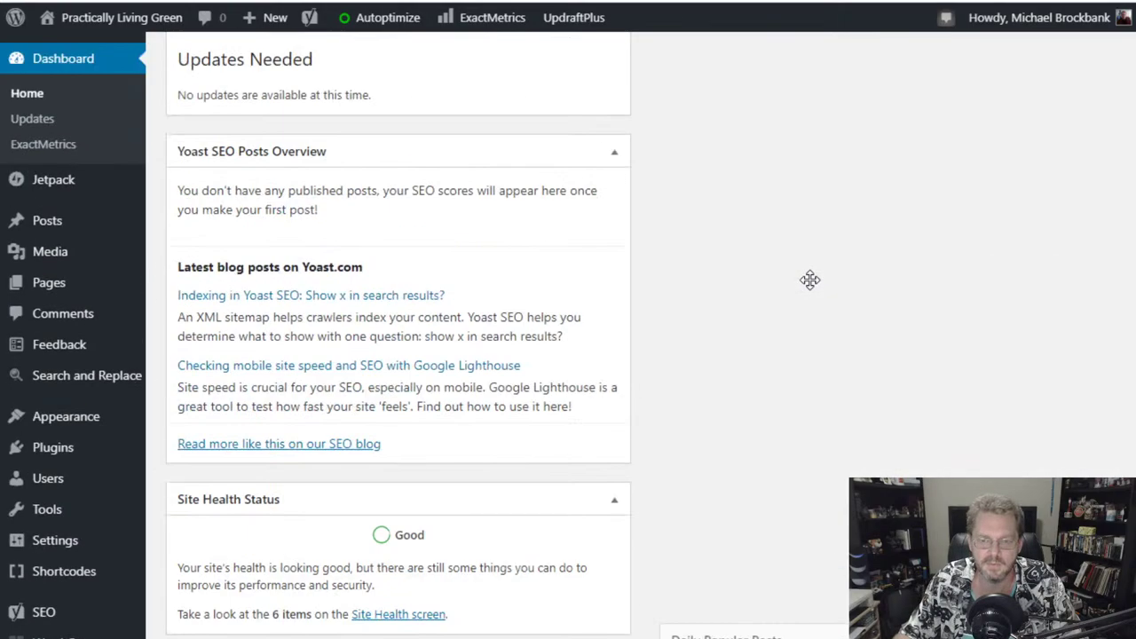
pyautogui.scroll(4, 807, 278)
pyautogui.moveTo(809, 279); pyautogui.dragTo(819, 142)
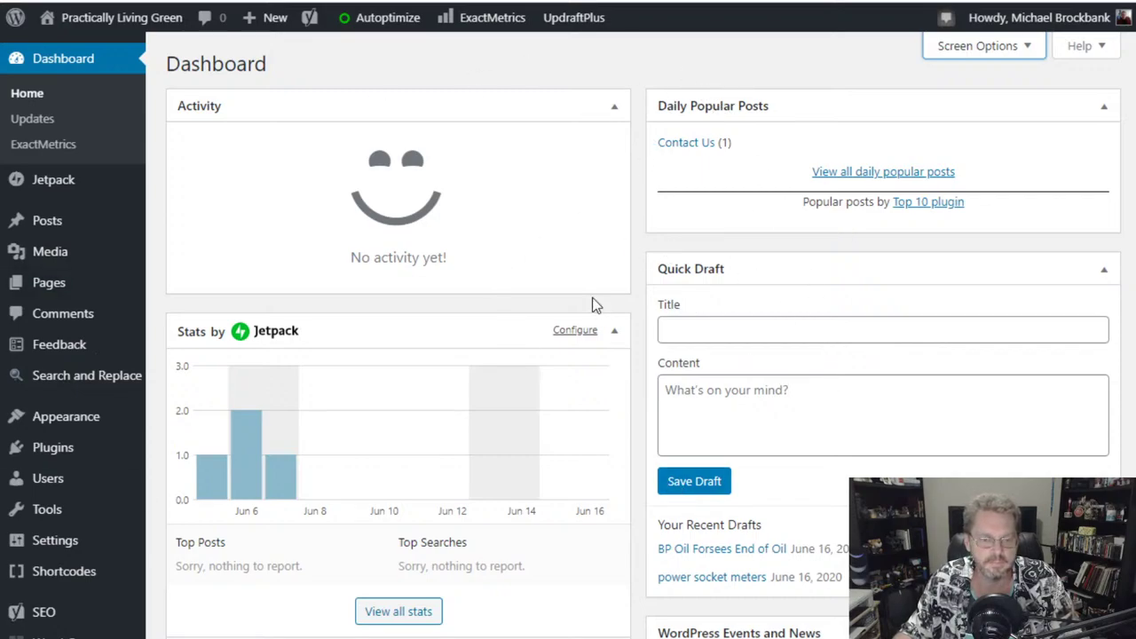
pyautogui.scroll(-4, 449, 325)
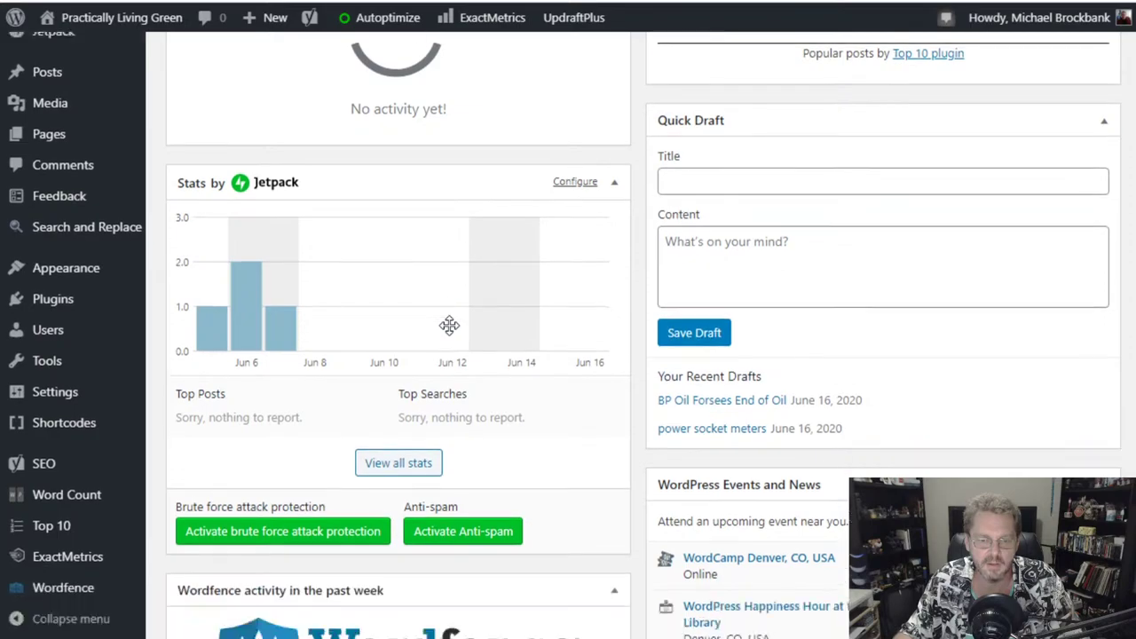
pyautogui.scroll(4, 449, 330)
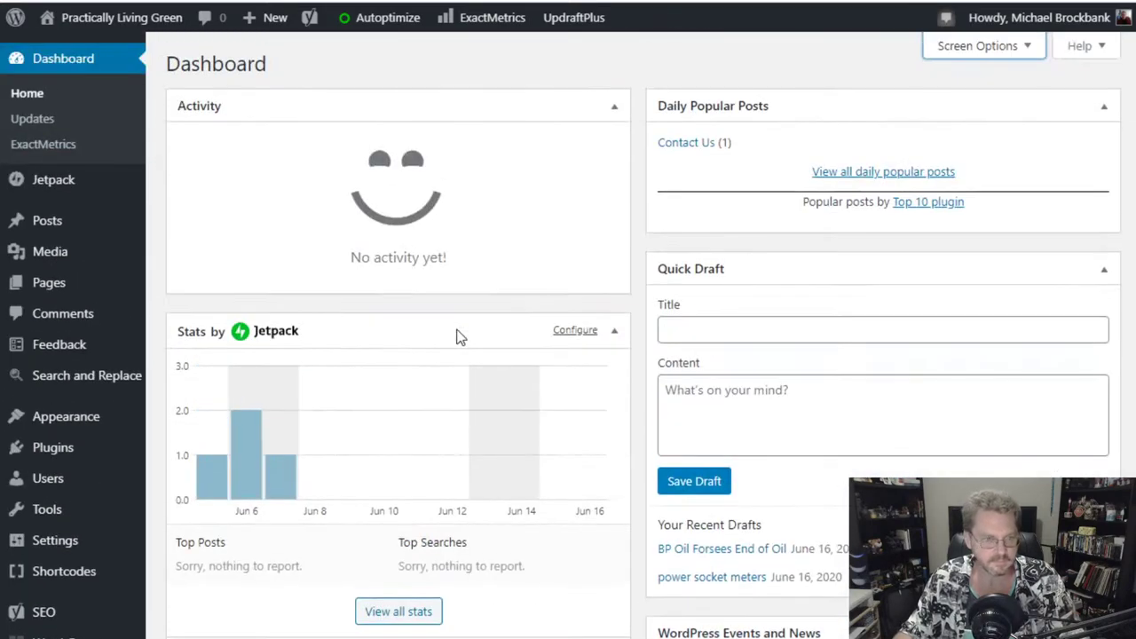
# - Open the Jetpack Dashboard's At a Glance stats: 0 views today, 11 best day, 43 all-time
pyautogui.moveTo(57, 181)
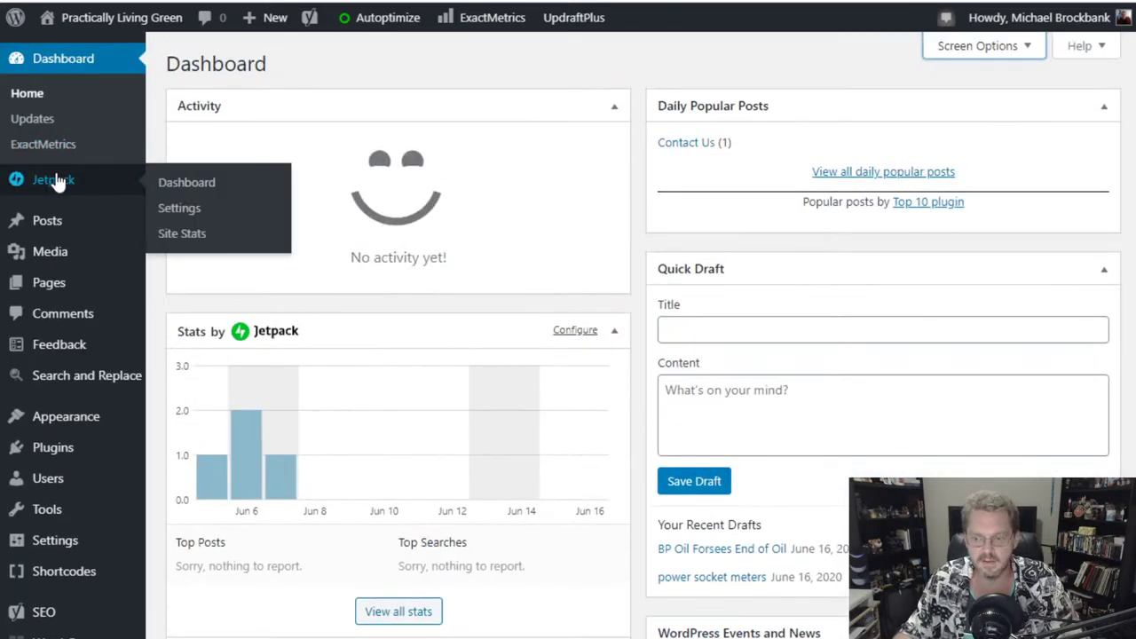
pyautogui.click(55, 180)
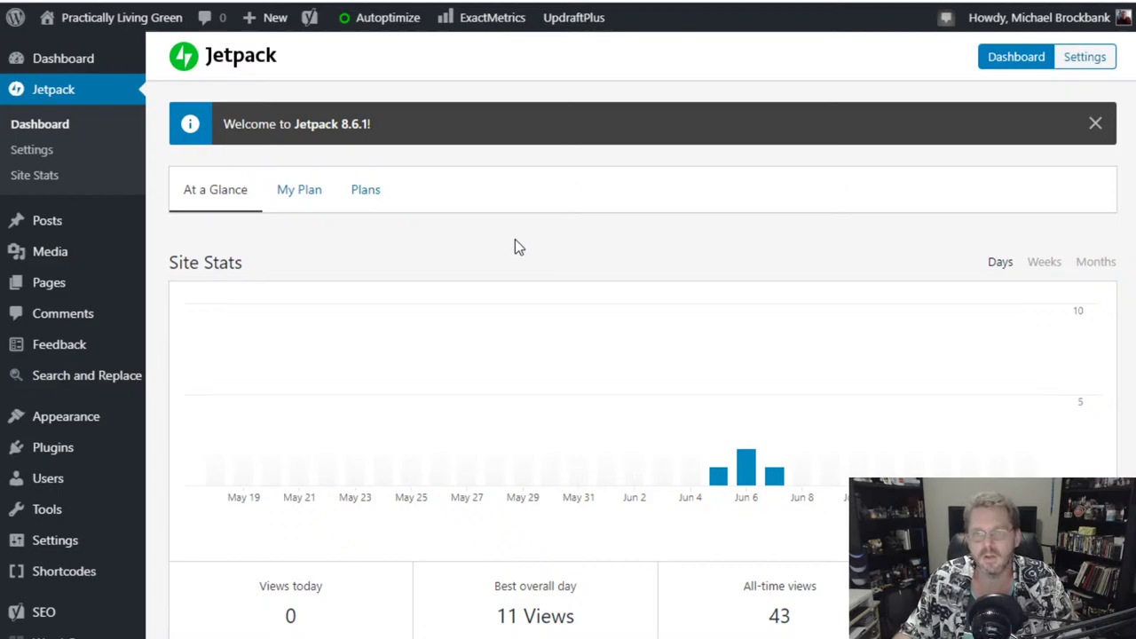
pyautogui.scroll(-8, 515, 239)
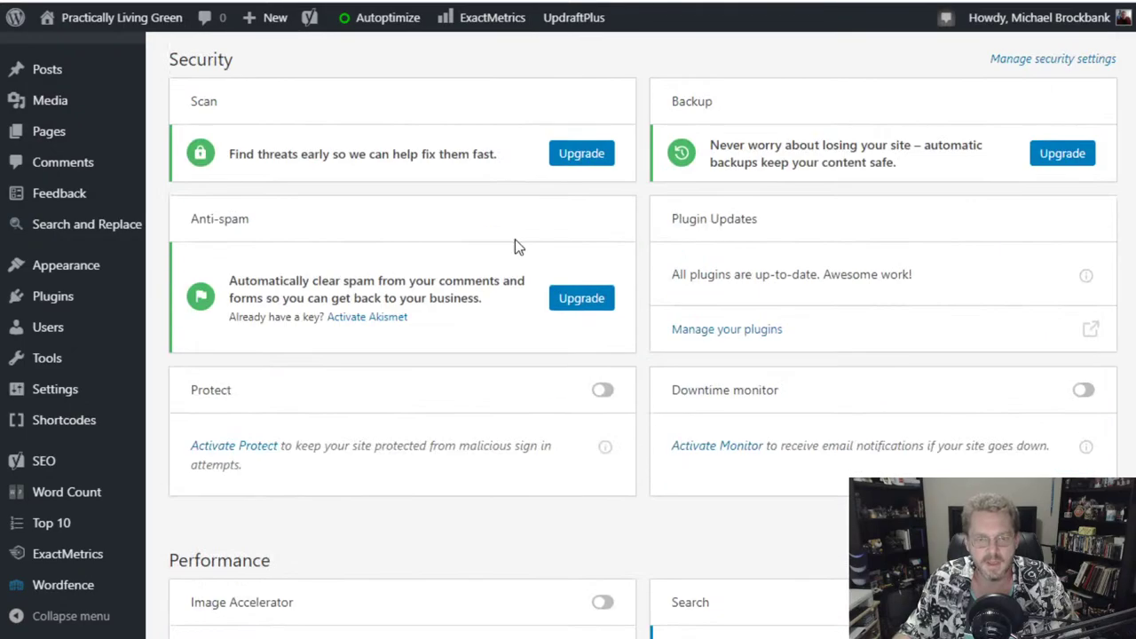
pyautogui.scroll(8, 519, 247)
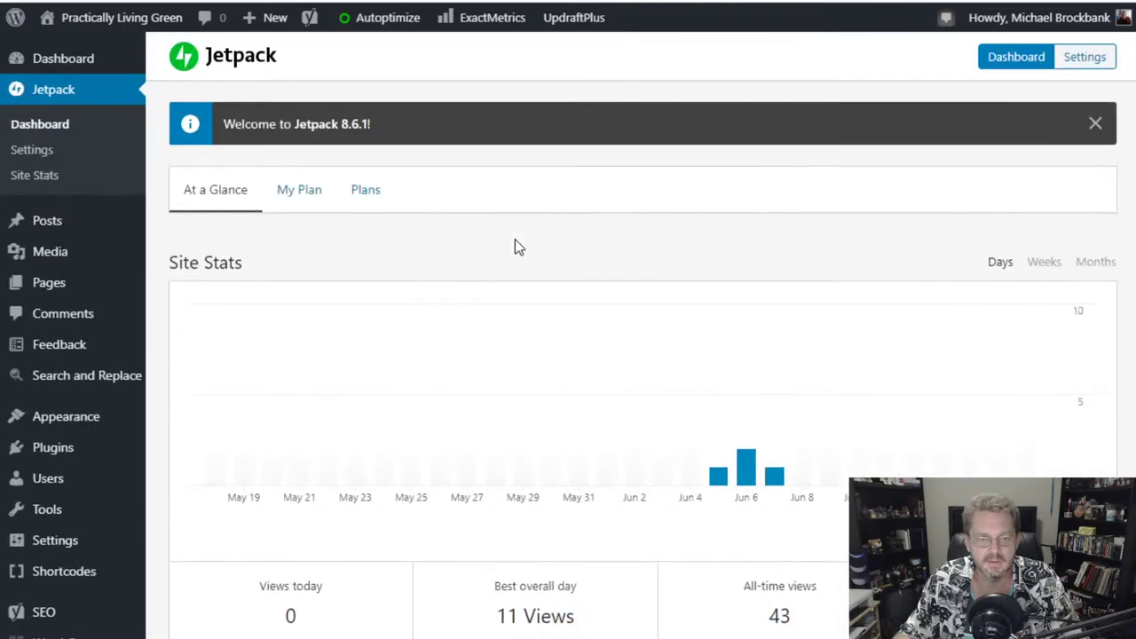
pyautogui.click(42, 153)
pyautogui.scroll(-1, 390, 305)
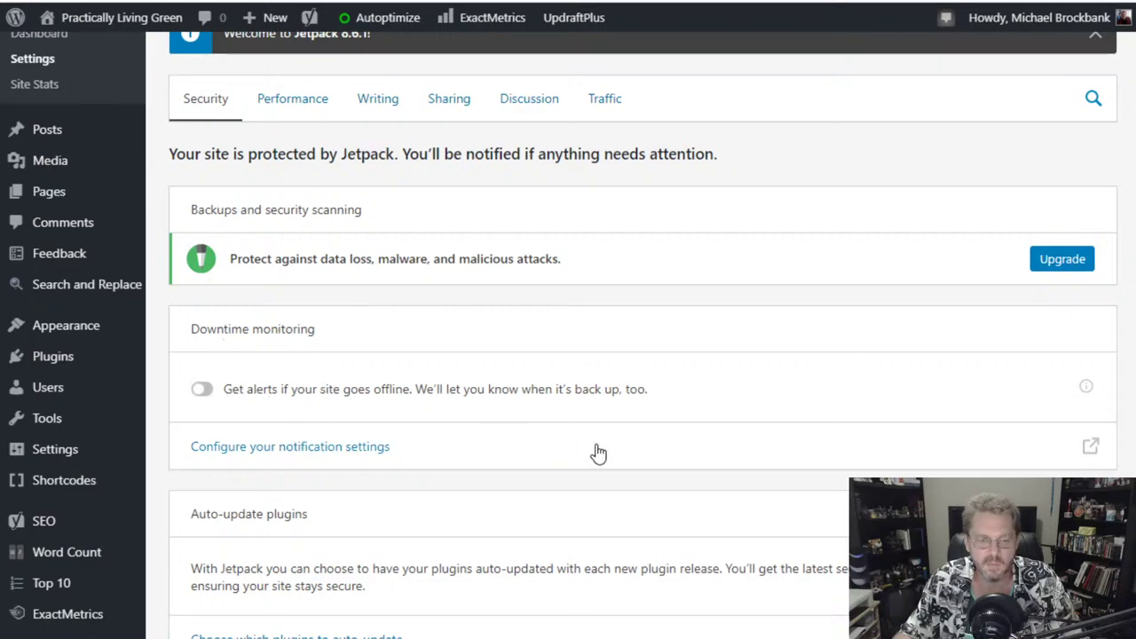
pyautogui.scroll(-4, 596, 452)
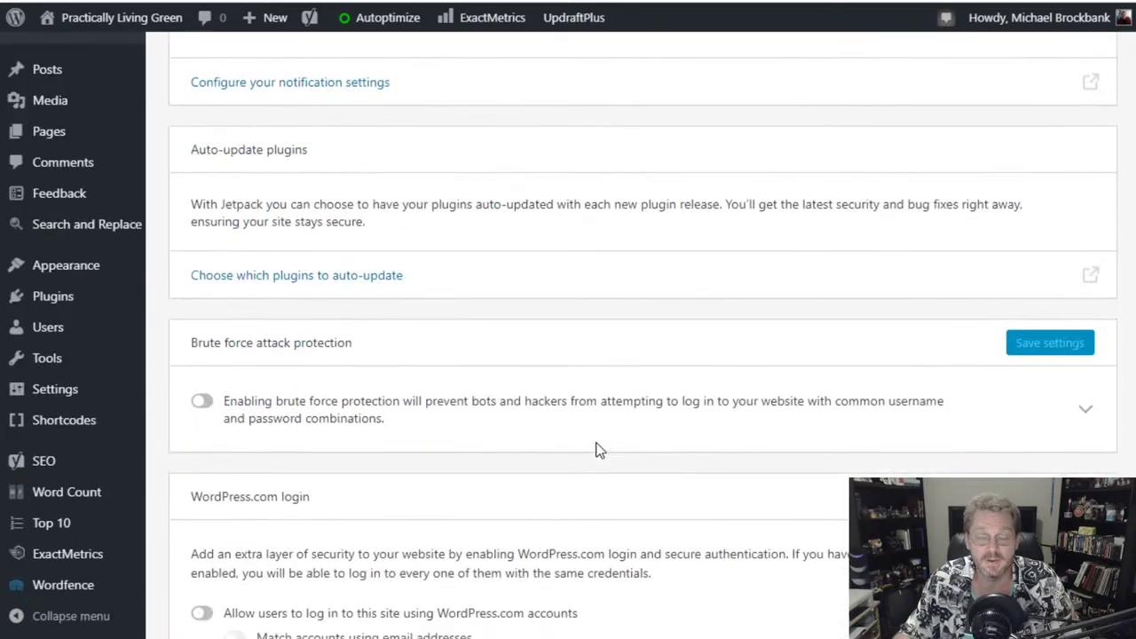
pyautogui.scroll(1, 596, 451)
pyautogui.scroll(1, 597, 451)
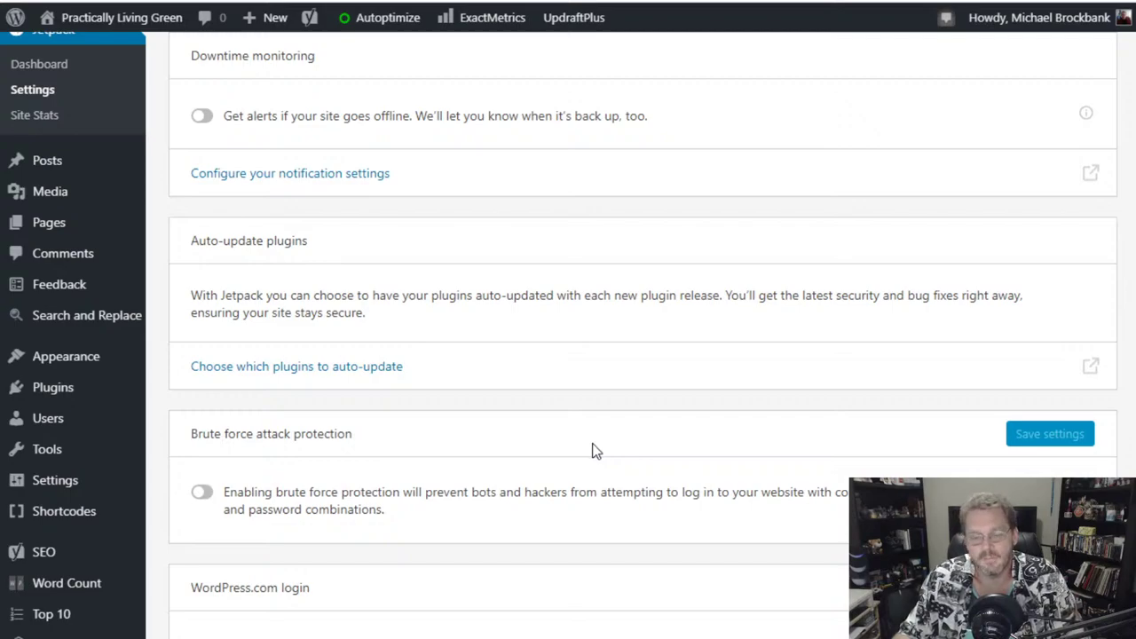
pyautogui.scroll(-1, 586, 454)
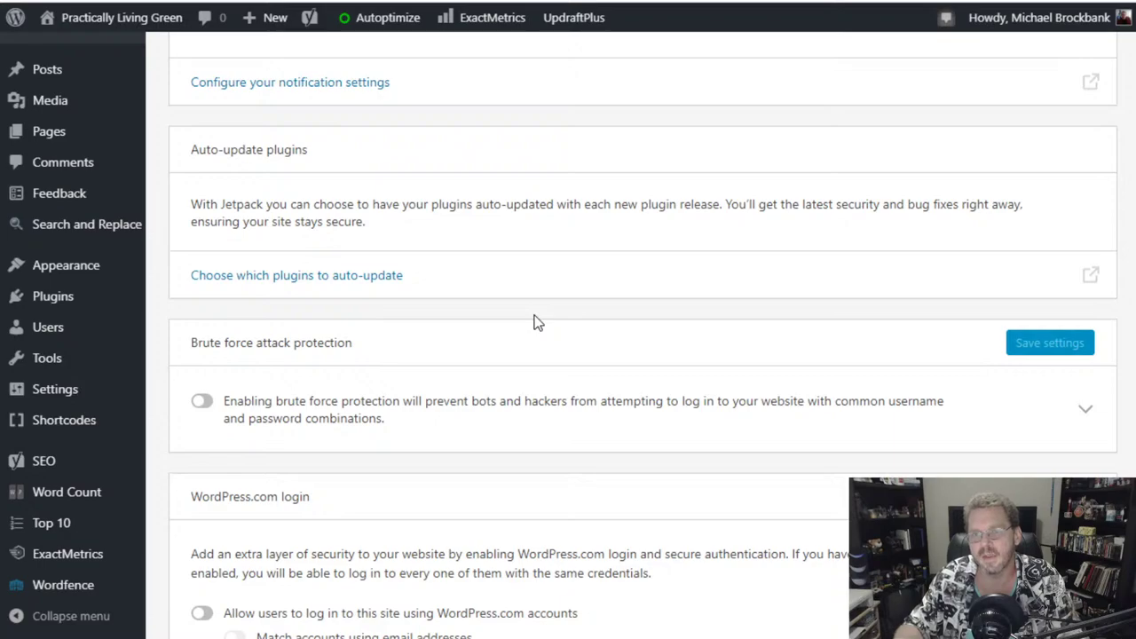
pyautogui.scroll(4, 536, 322)
pyautogui.scroll(-7, 536, 322)
pyautogui.scroll(5, 534, 321)
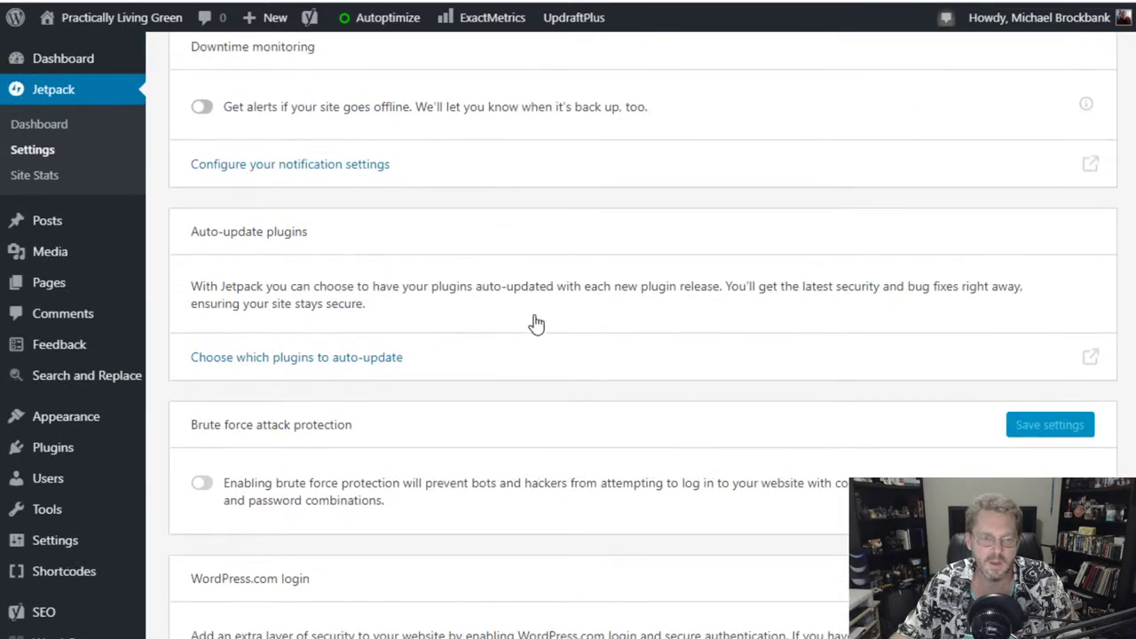
pyautogui.scroll(-2, 534, 322)
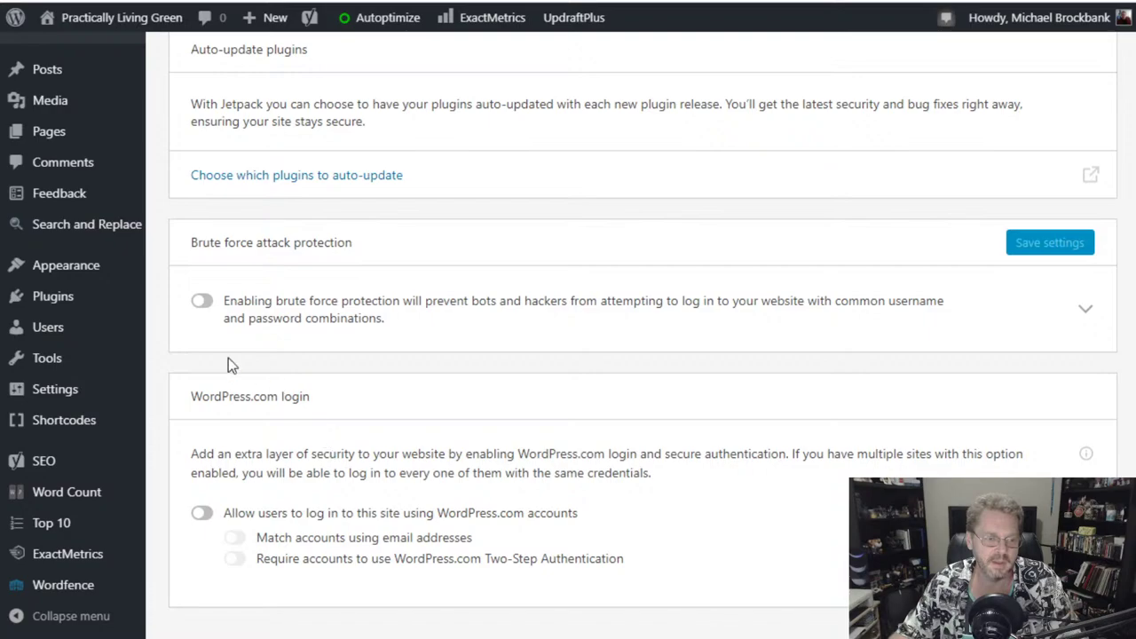
pyautogui.scroll(-3, 93, 528)
pyautogui.moveTo(73, 594)
pyautogui.scroll(3, 474, 346)
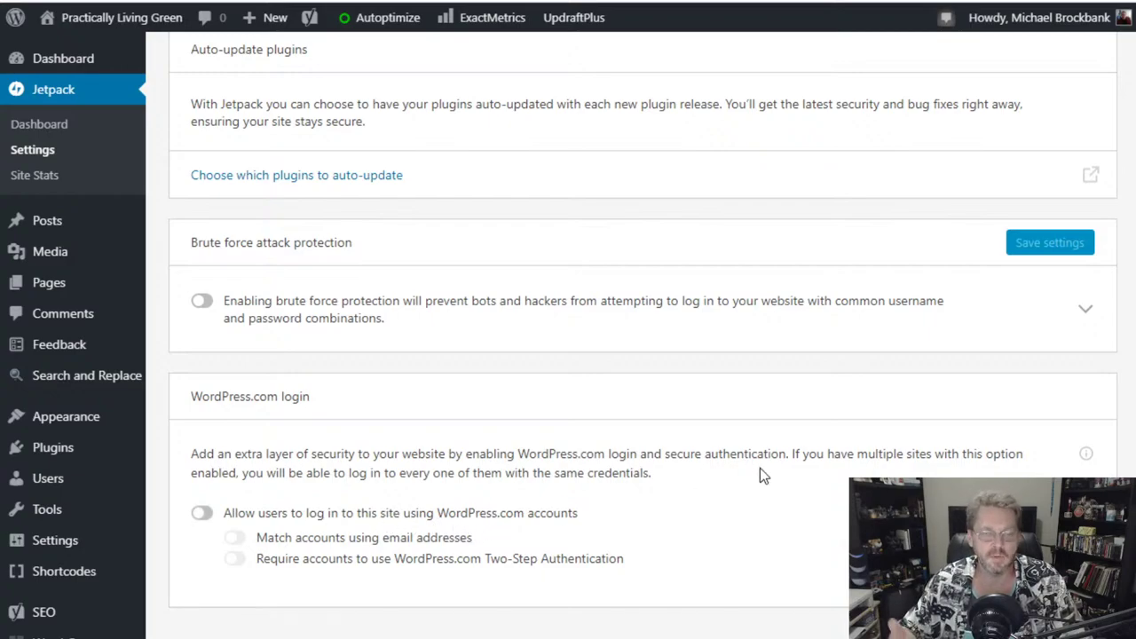
pyautogui.scroll(5, 668, 453)
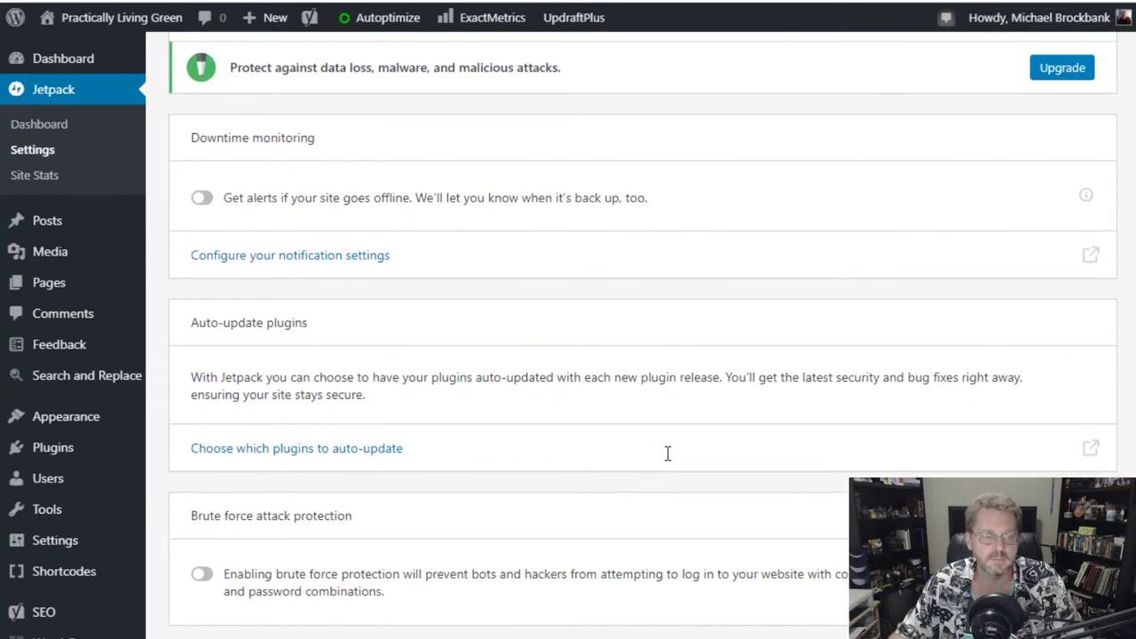
# - Review Jetpack's Performance settings: site accelerator on for static files, image speed-up and lazy loading off
pyautogui.click(286, 93)
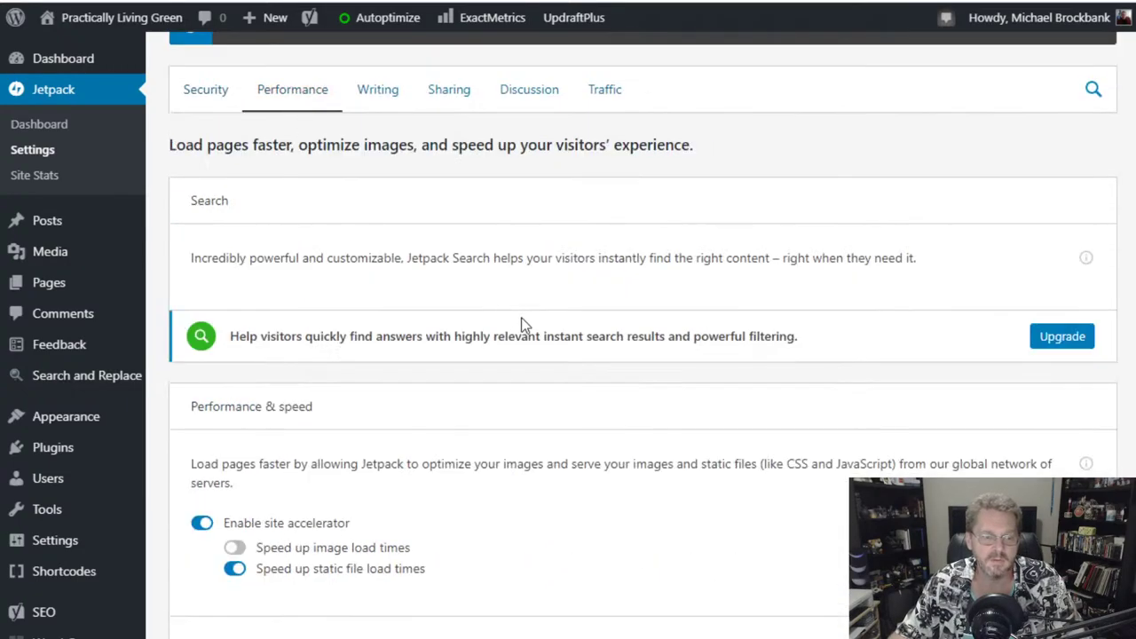
pyautogui.scroll(-2, 523, 325)
pyautogui.scroll(-1, 523, 326)
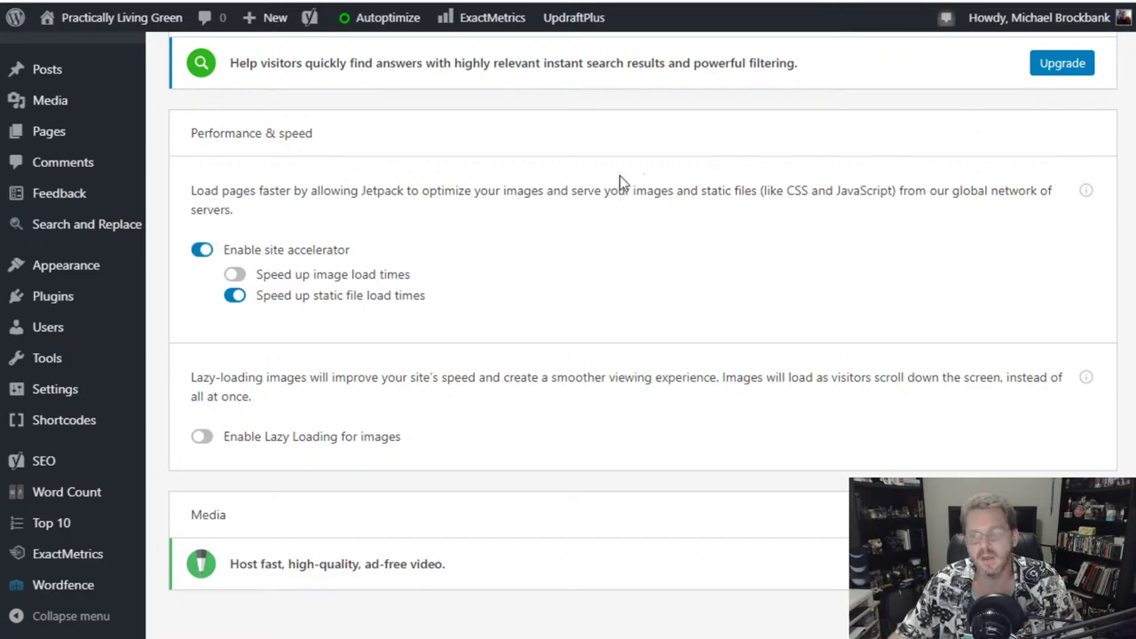
pyautogui.scroll(-2, 630, 324)
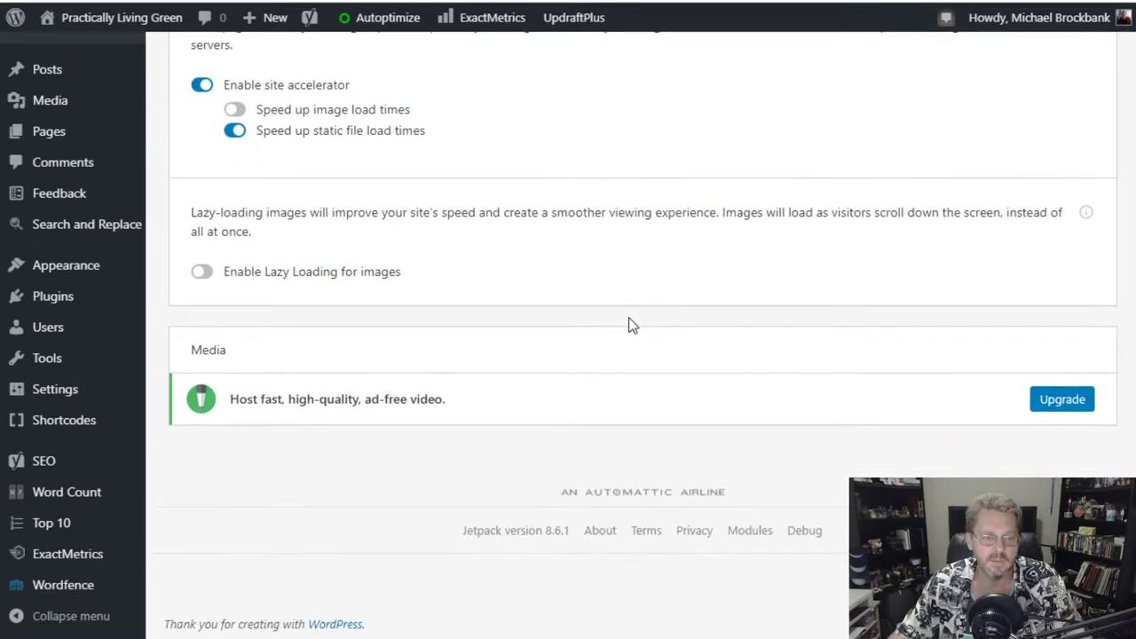
pyautogui.scroll(1, 630, 326)
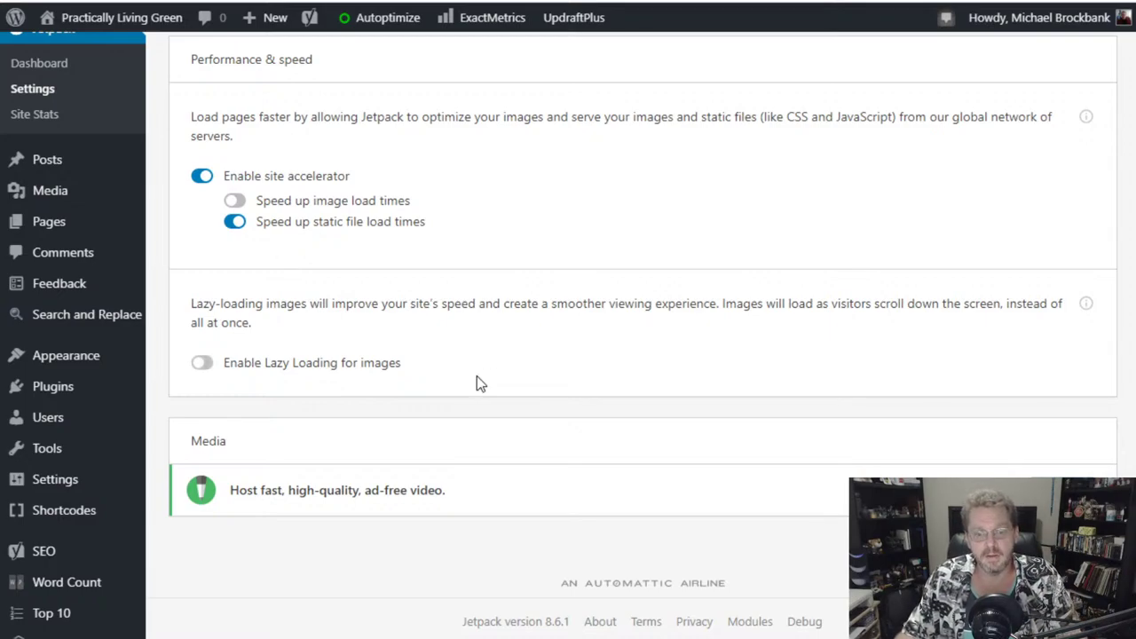
pyautogui.scroll(5, 468, 381)
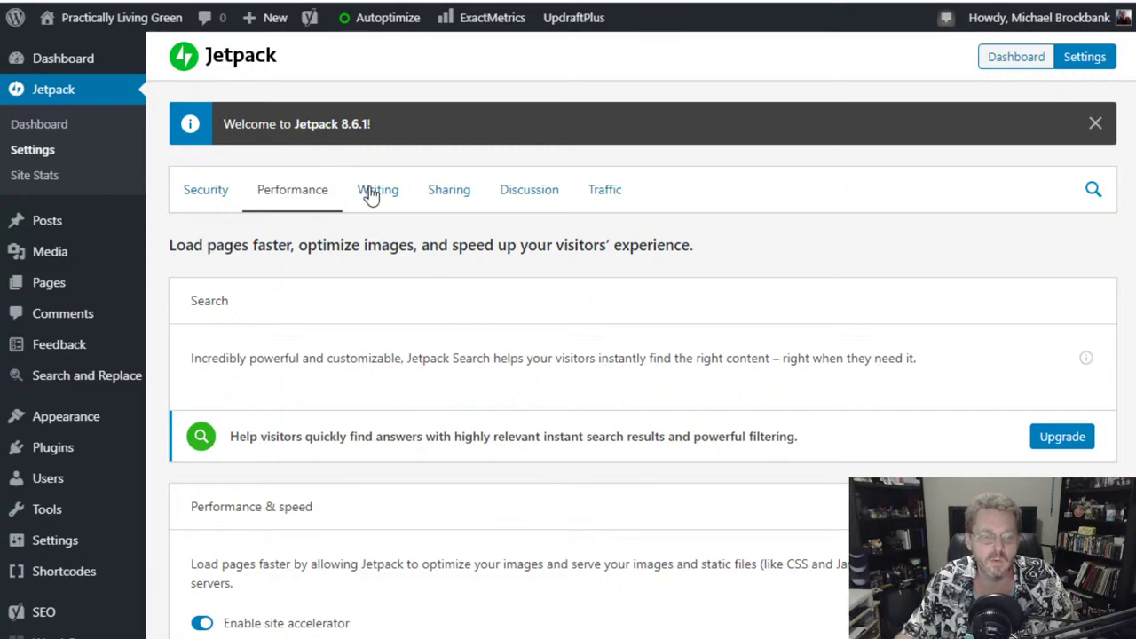
# - Review Jetpack's Writing settings through Media, Composing and Custom content types, with Testimonials and Portfolios off
pyautogui.click(371, 190)
pyautogui.scroll(-1, 545, 351)
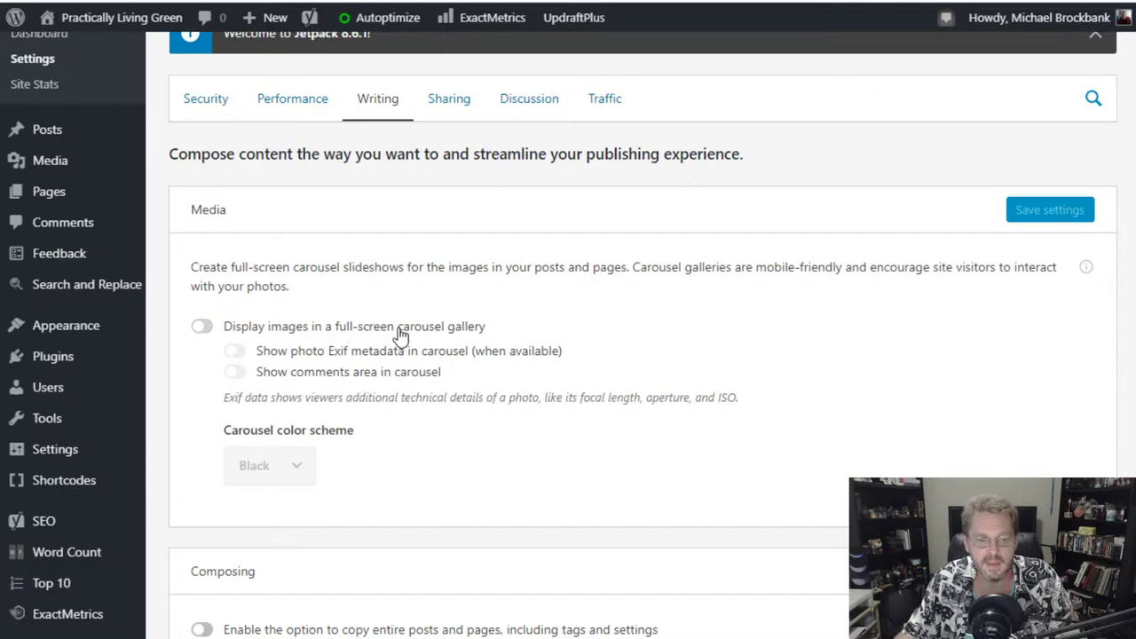
pyautogui.scroll(-2, 581, 413)
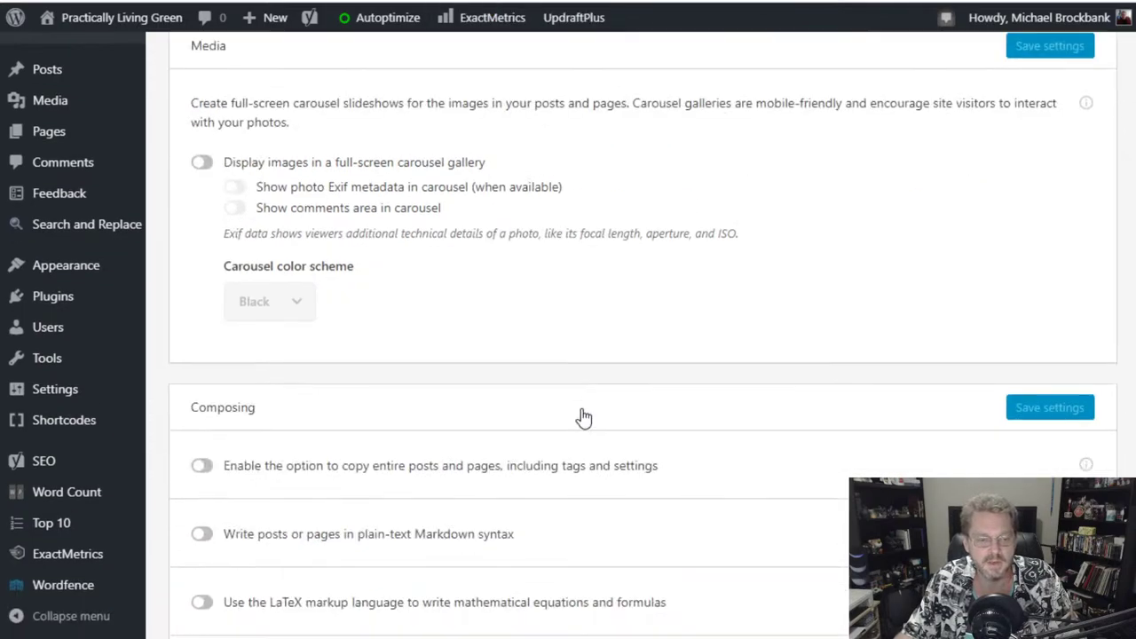
pyautogui.scroll(-3, 581, 416)
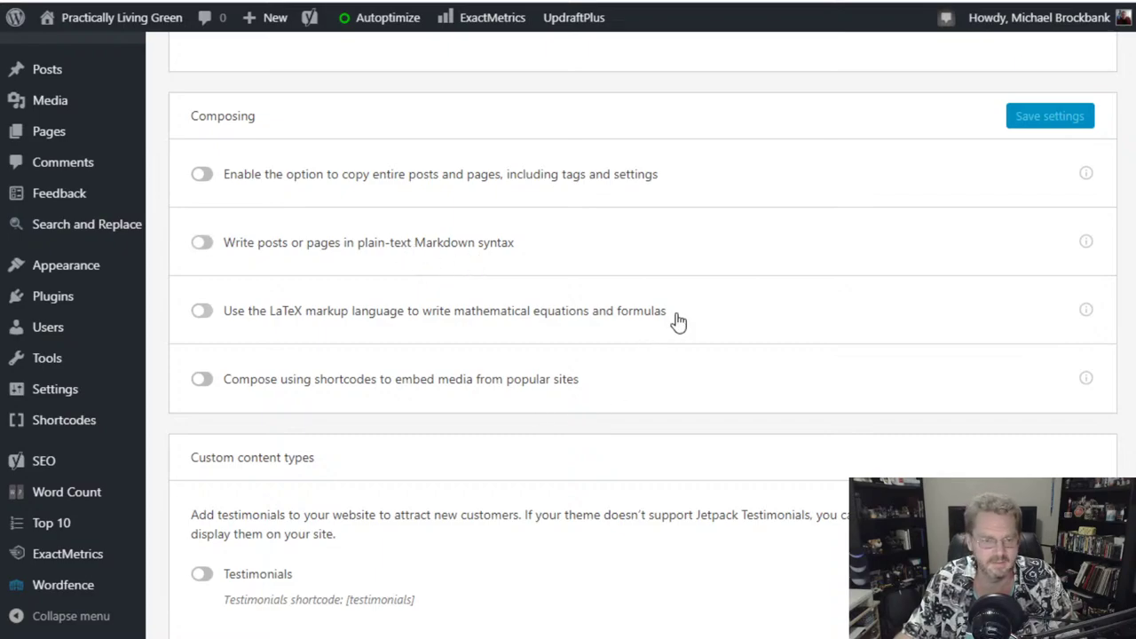
pyautogui.scroll(-2, 678, 321)
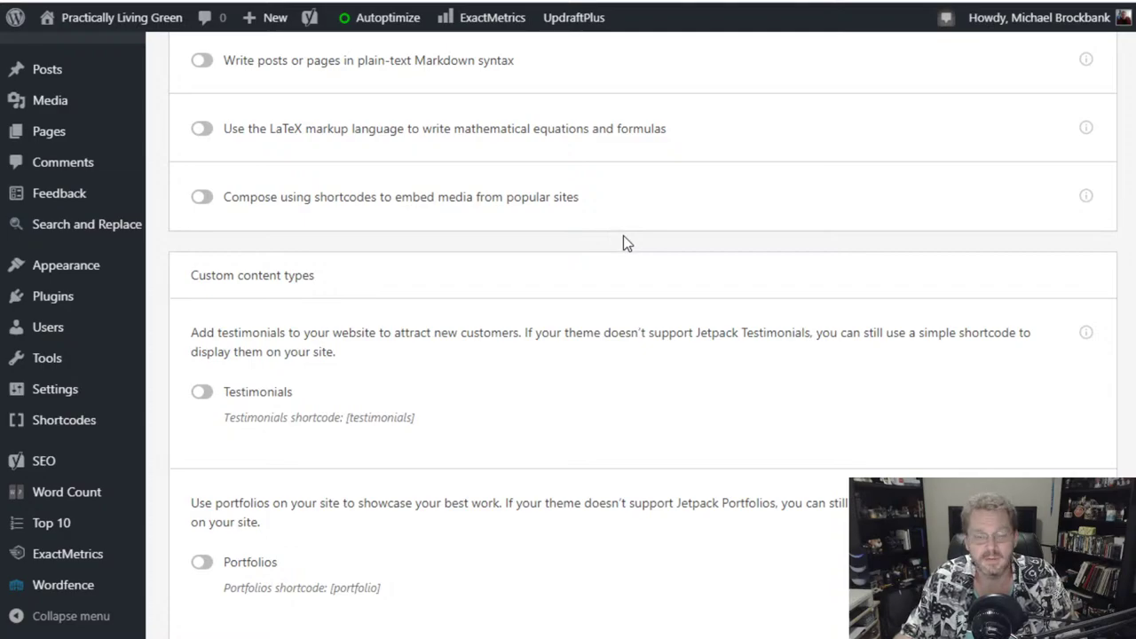
pyautogui.scroll(-1, 603, 246)
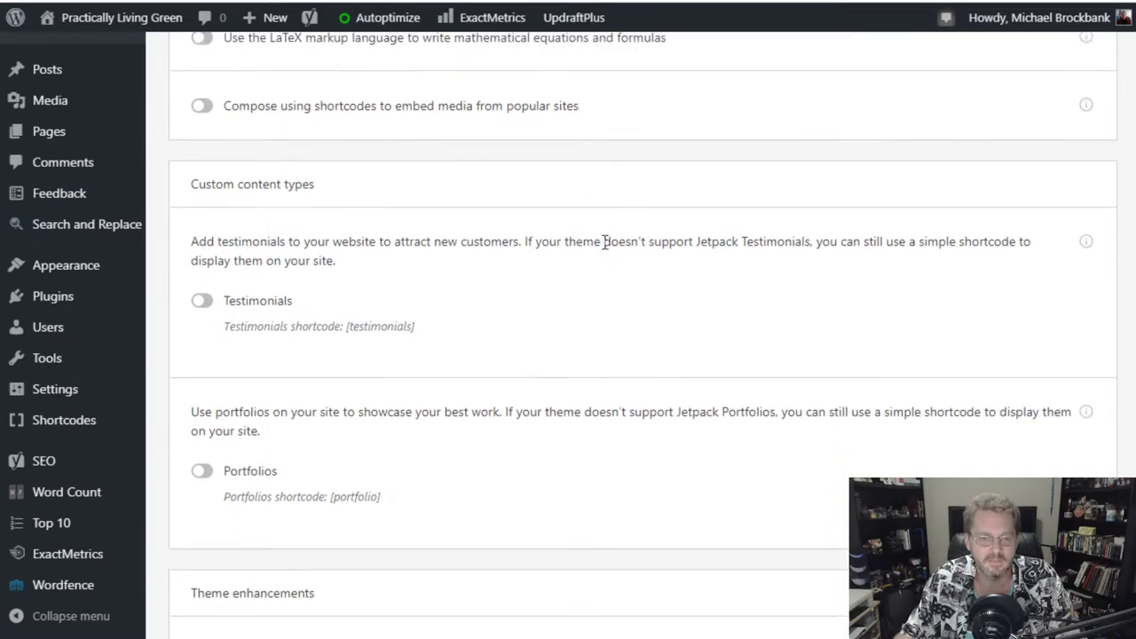
pyautogui.scroll(-1, 604, 243)
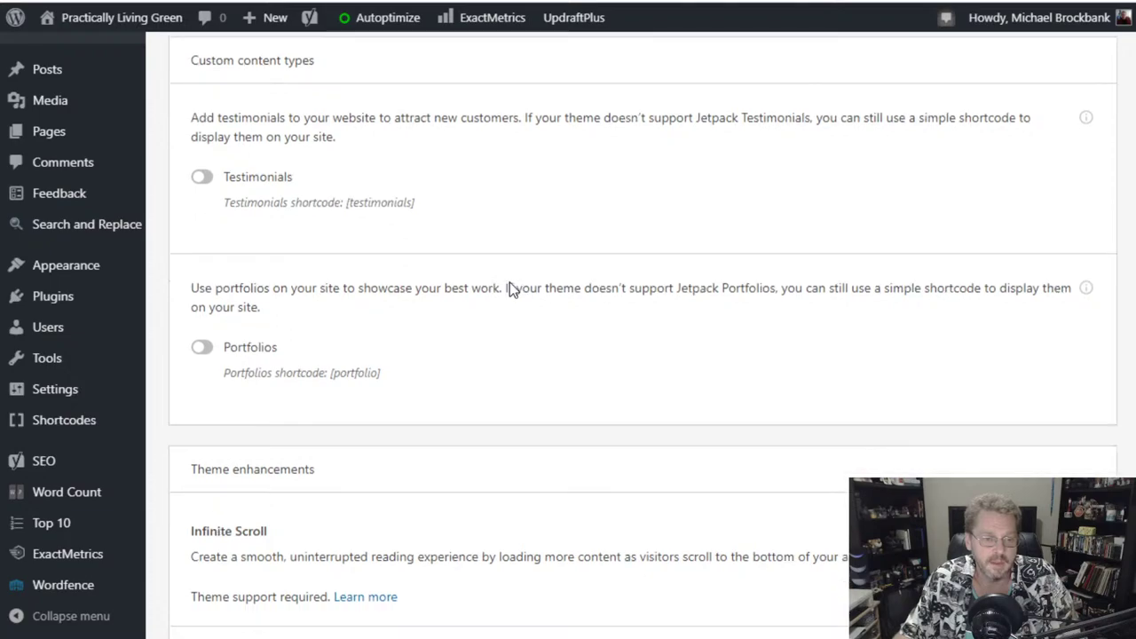
pyautogui.scroll(-1, 509, 289)
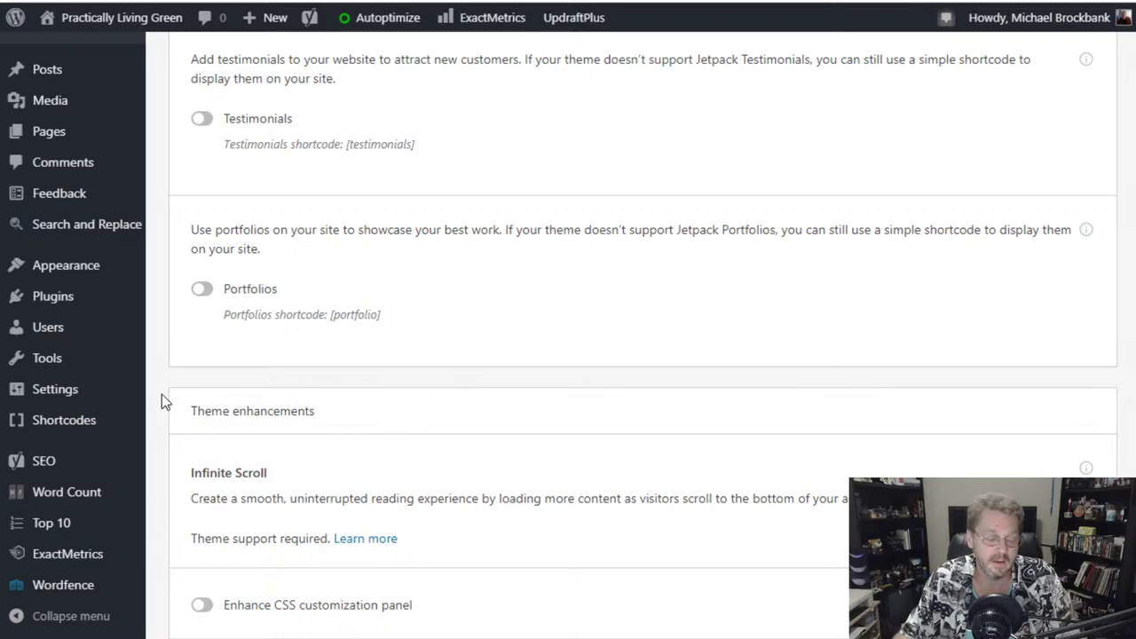
pyautogui.scroll(-3, 161, 396)
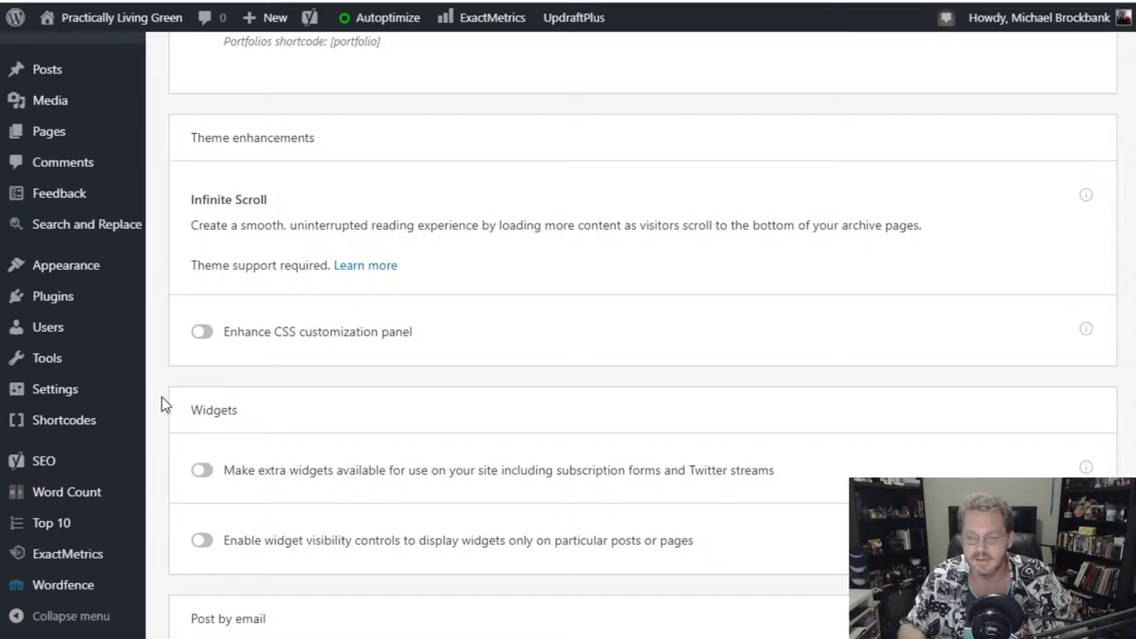
pyautogui.moveTo(139, 362)
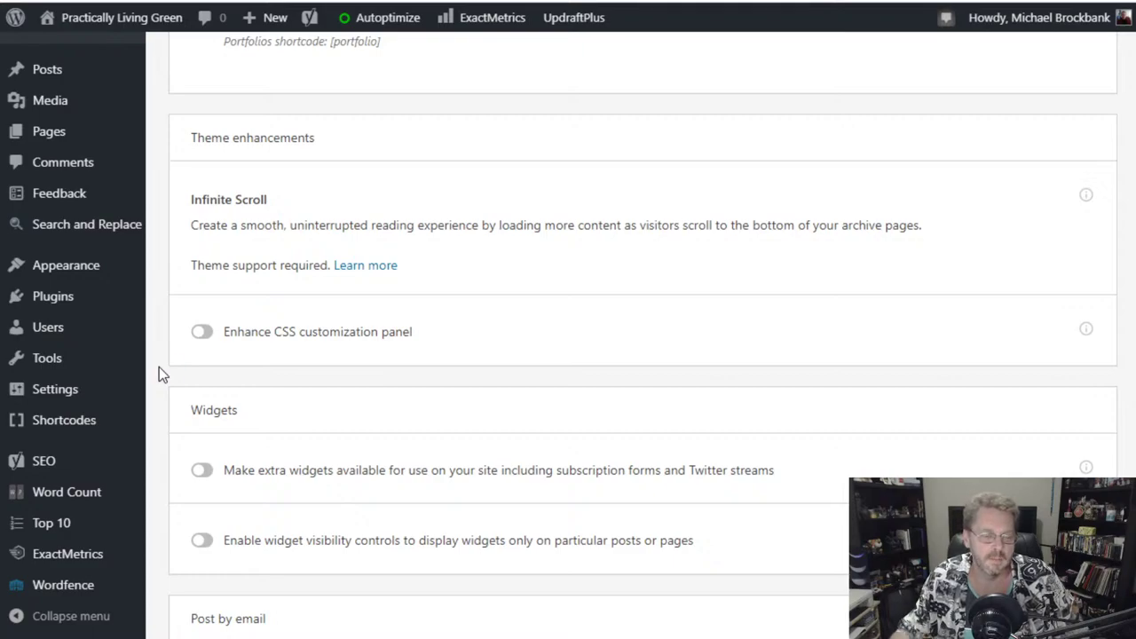
pyautogui.scroll(2, 166, 365)
pyautogui.scroll(-3, 166, 364)
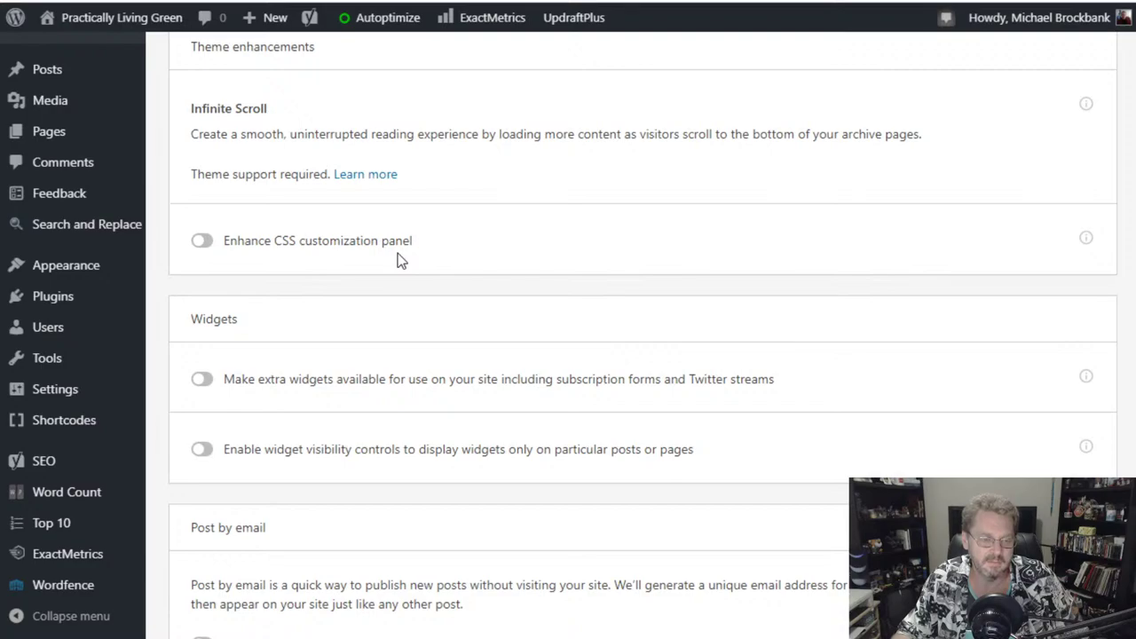
pyautogui.scroll(-3, 398, 253)
pyautogui.scroll(1, 397, 253)
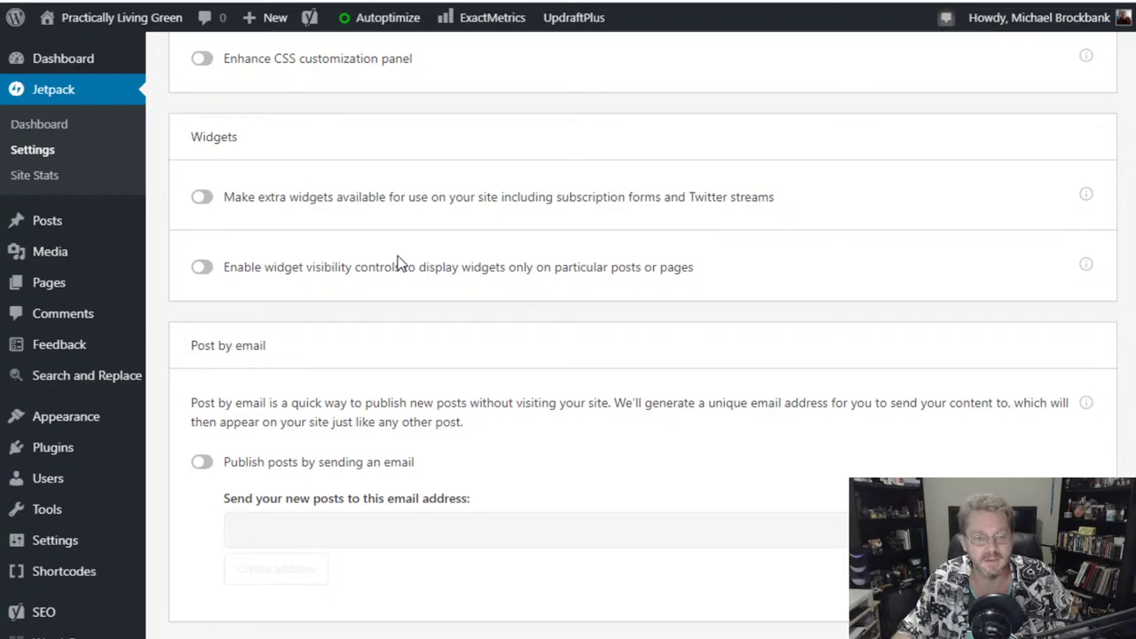
pyautogui.scroll(1, 398, 259)
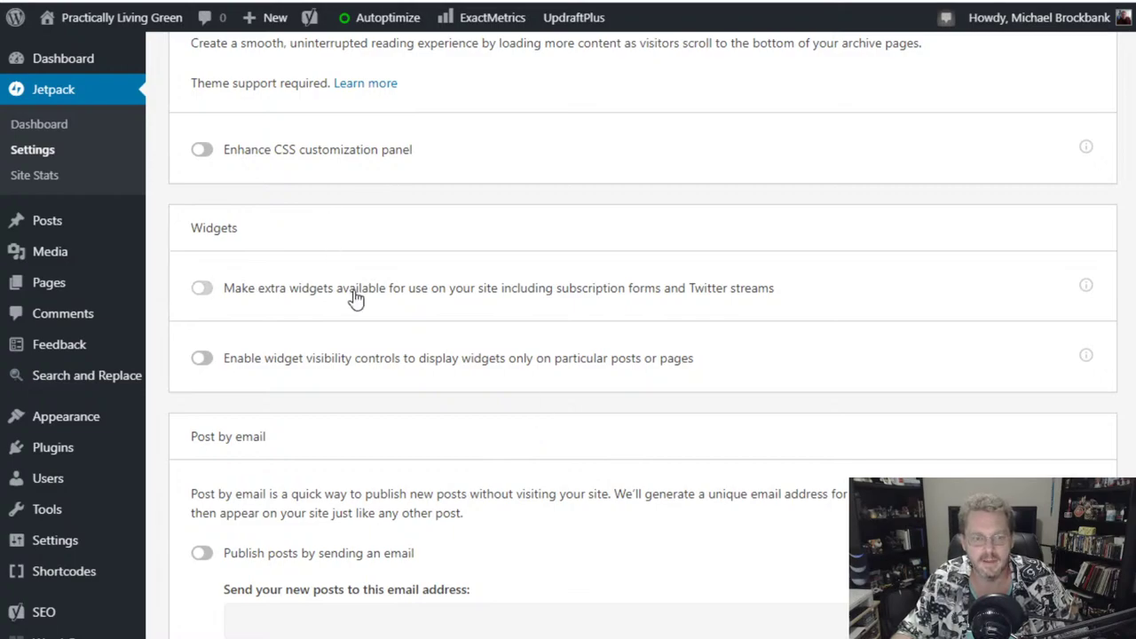
# - Read the explanation of the Enhance CSS customization panel option, then close it
pyautogui.click(1087, 149)
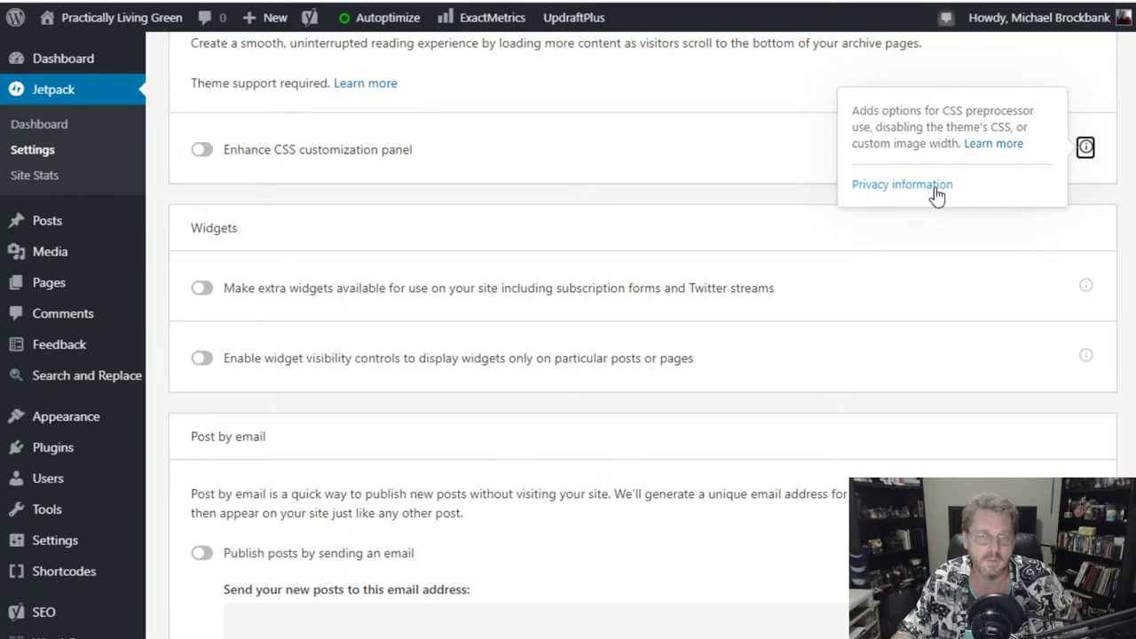
pyautogui.click(1086, 149)
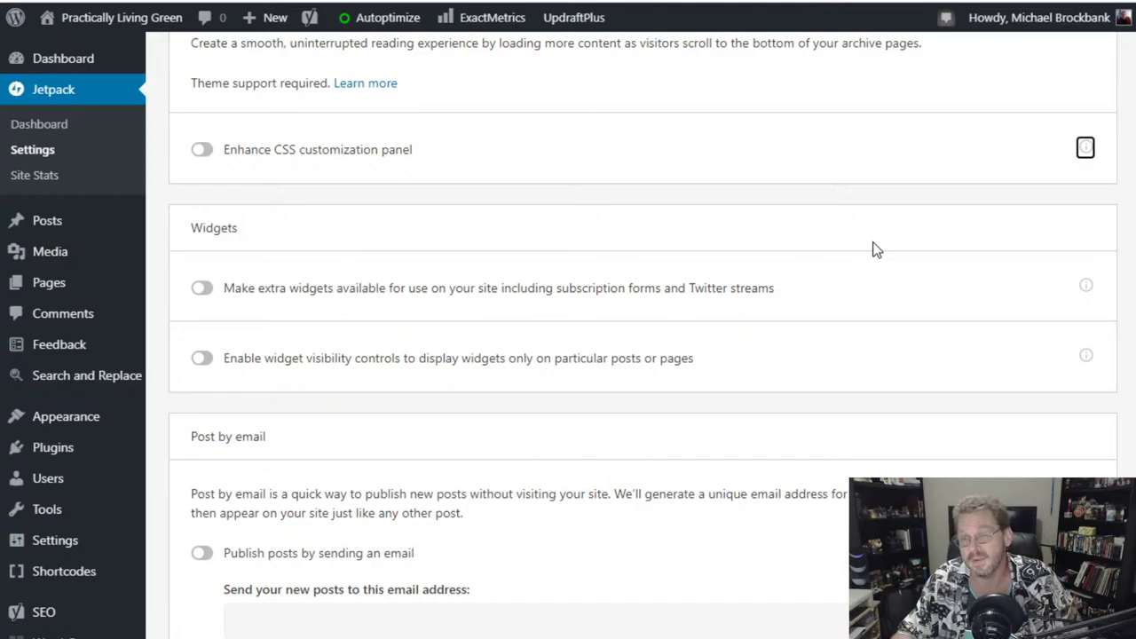
pyautogui.scroll(-2, 874, 249)
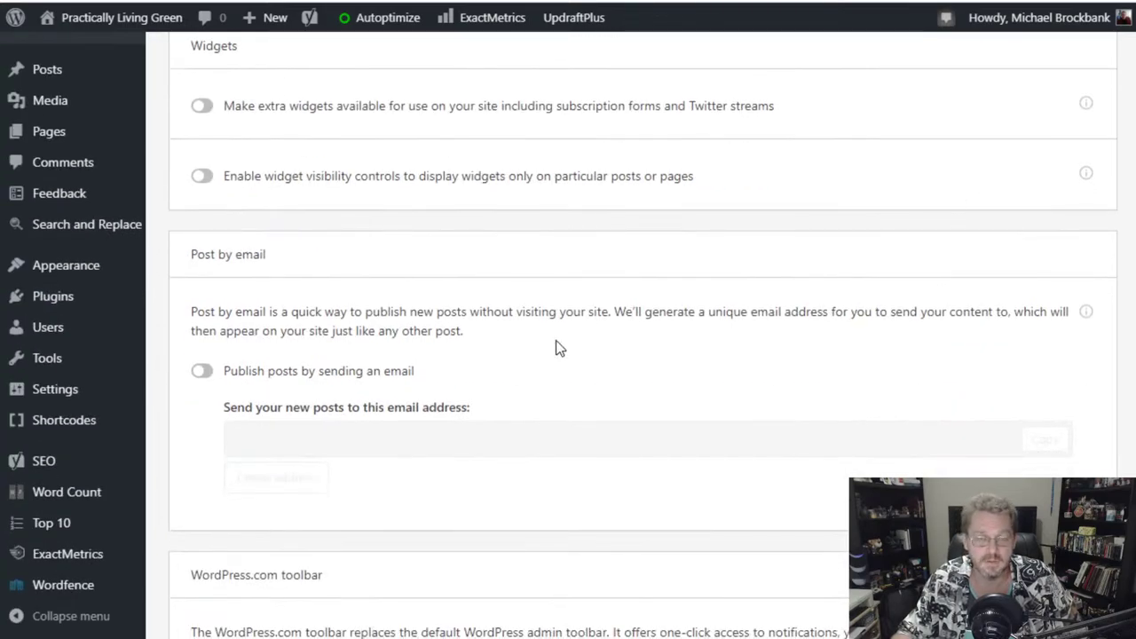
pyautogui.scroll(-2, 557, 347)
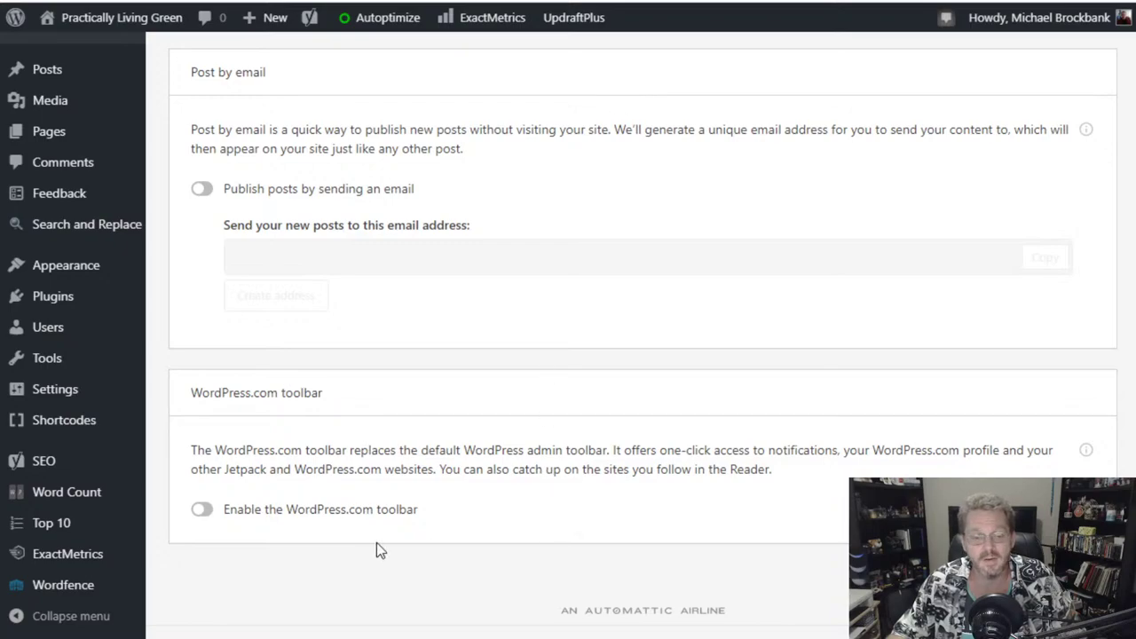
# - Switch to Jetpack's Sharing settings, where Publicize auto-sharing and sharing buttons are off
pyautogui.scroll(20, 457, 512)
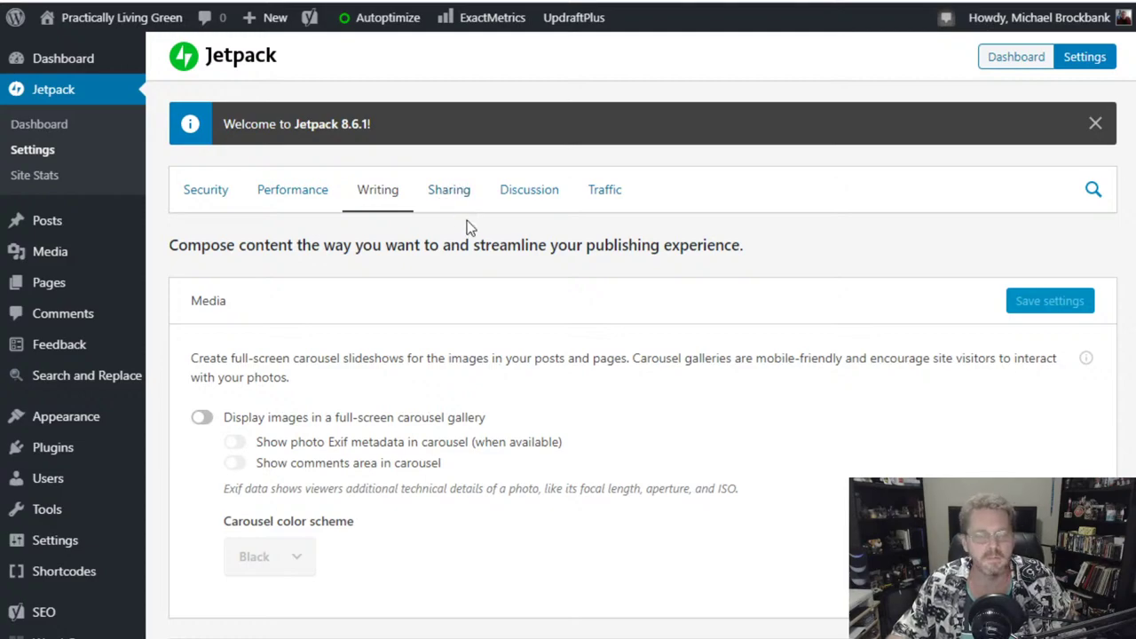
pyautogui.click(456, 197)
pyautogui.scroll(-1, 478, 341)
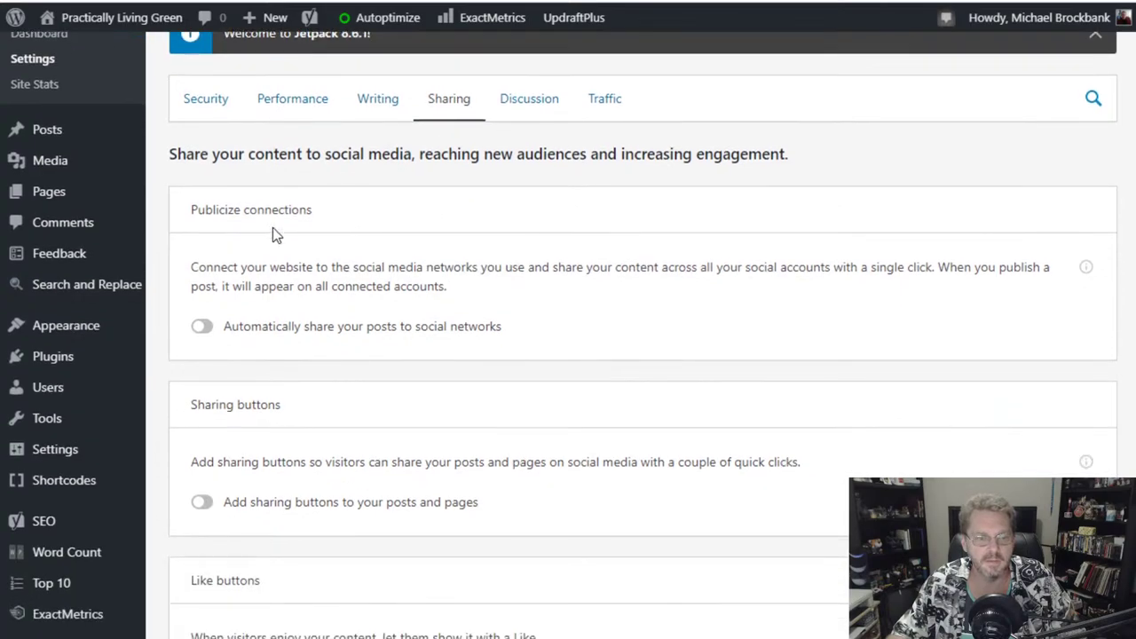
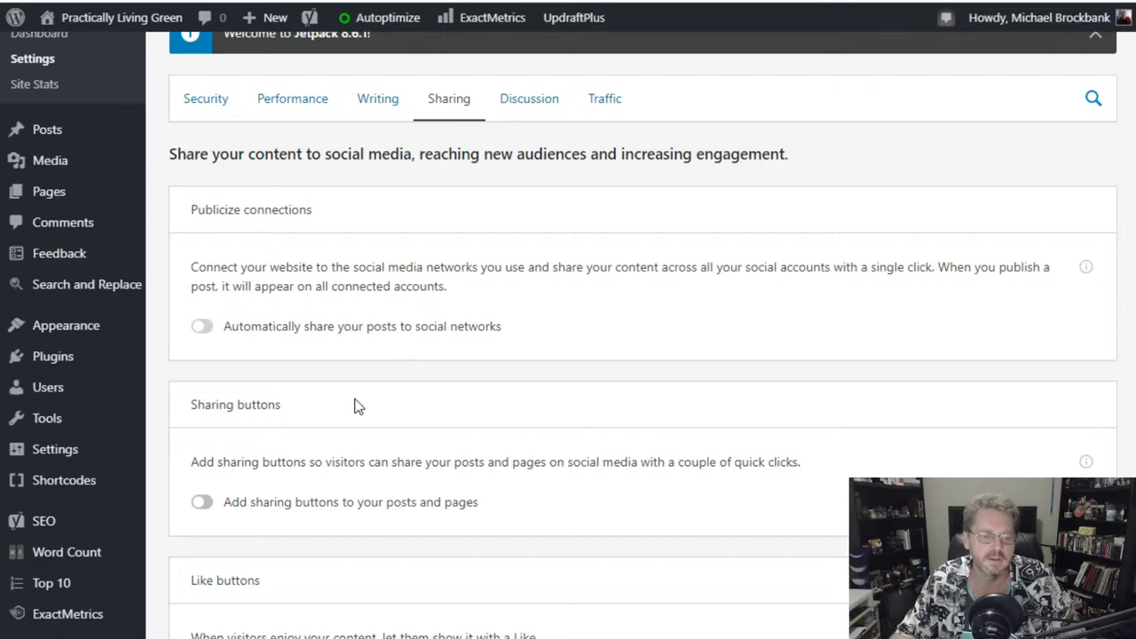
# - Switch to the ColoradoPlays site and open the Ko-fi stream alerts post
pyautogui.scroll(-2, 520, 473)
pyautogui.scroll(3, 520, 473)
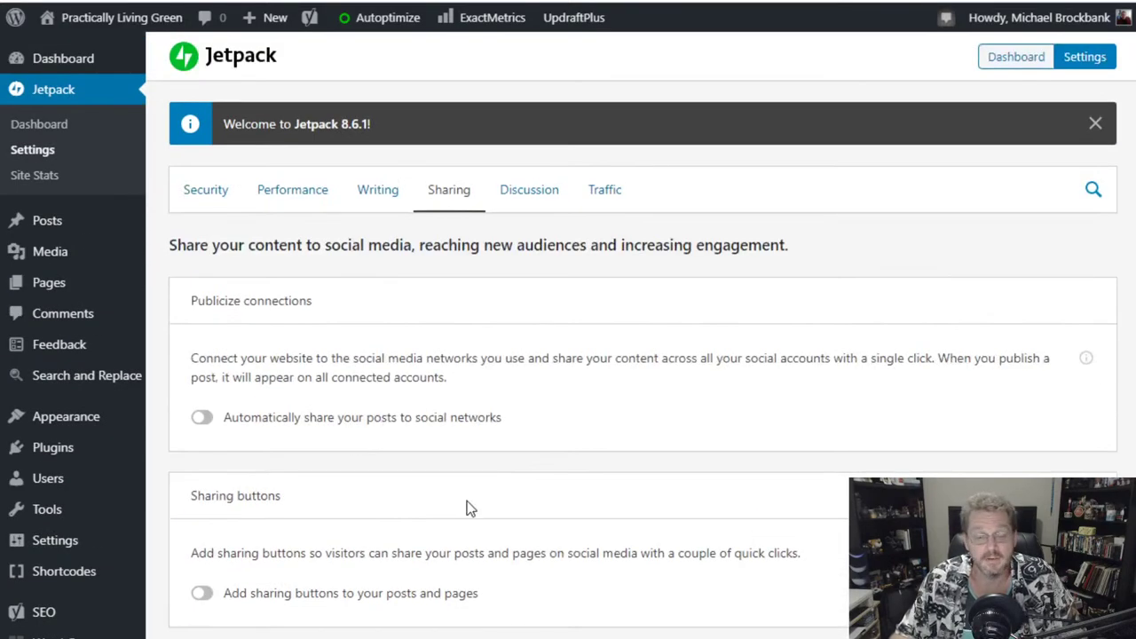
pyautogui.scroll(-3, 466, 500)
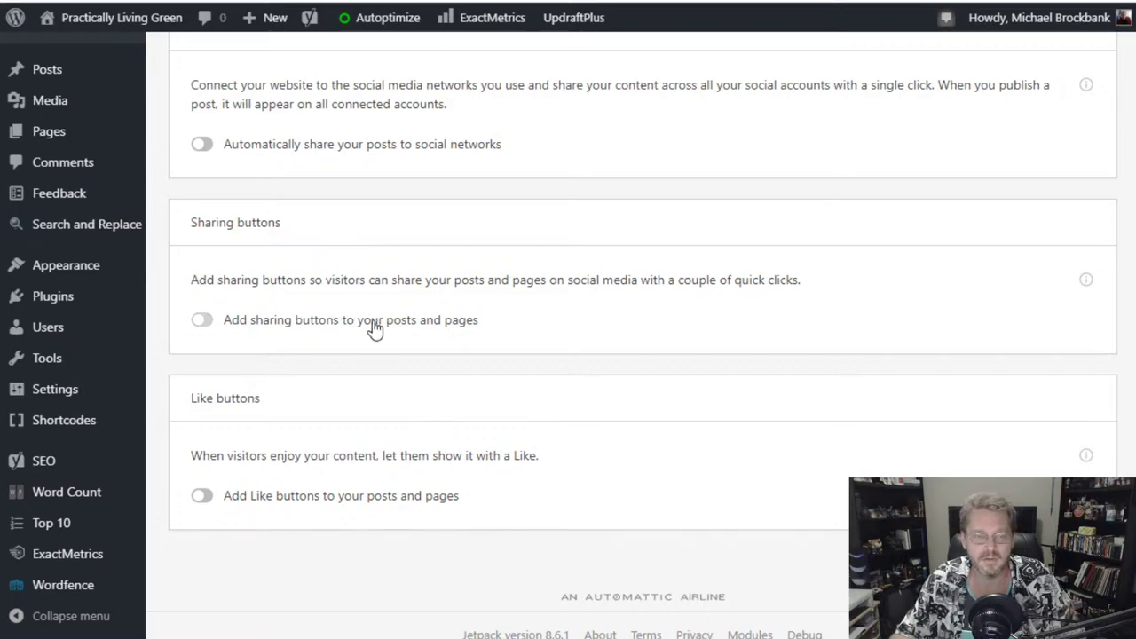
pyautogui.click(374, 329)
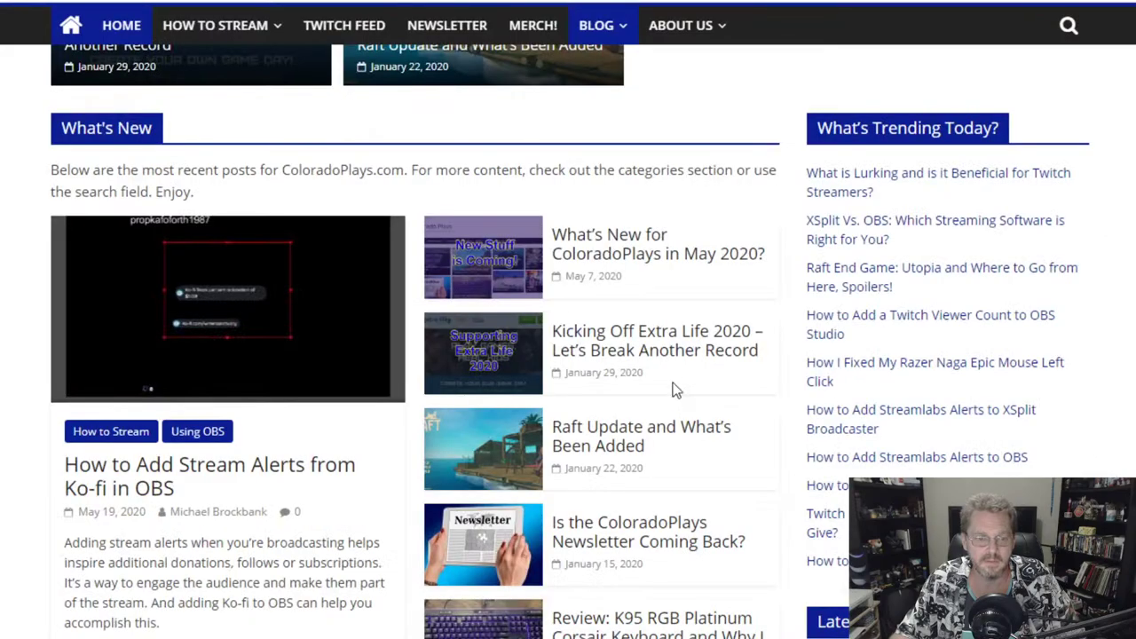
pyautogui.scroll(-2, 676, 388)
pyautogui.click(151, 222)
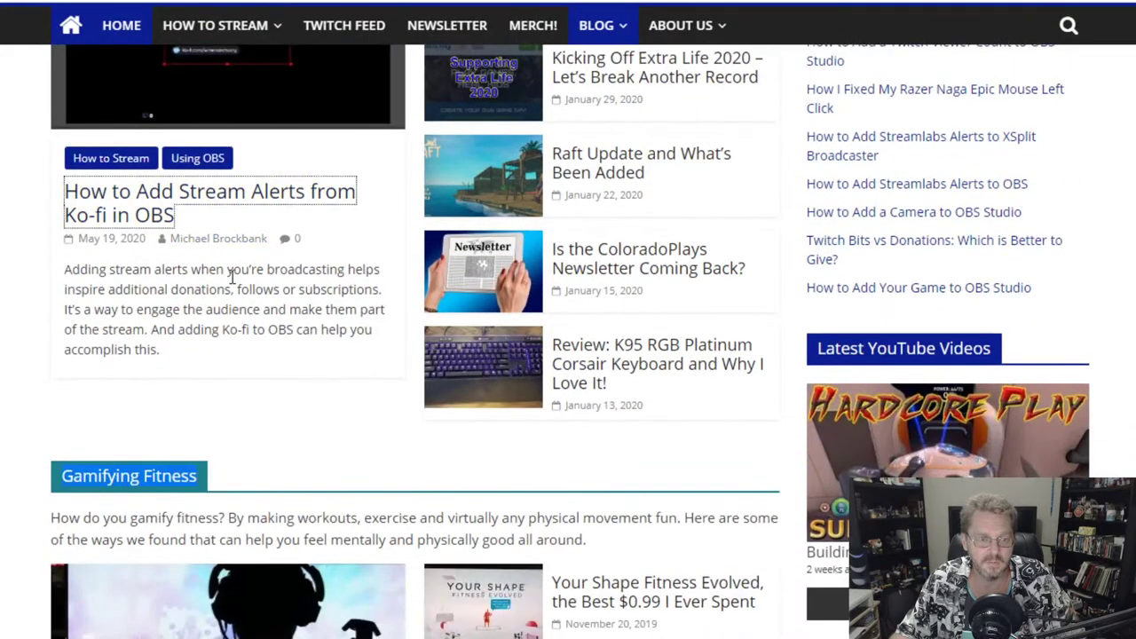
# - Inspect the post's Share and Like sections, then expand the comment form below it
pyautogui.scroll(-15, 348, 353)
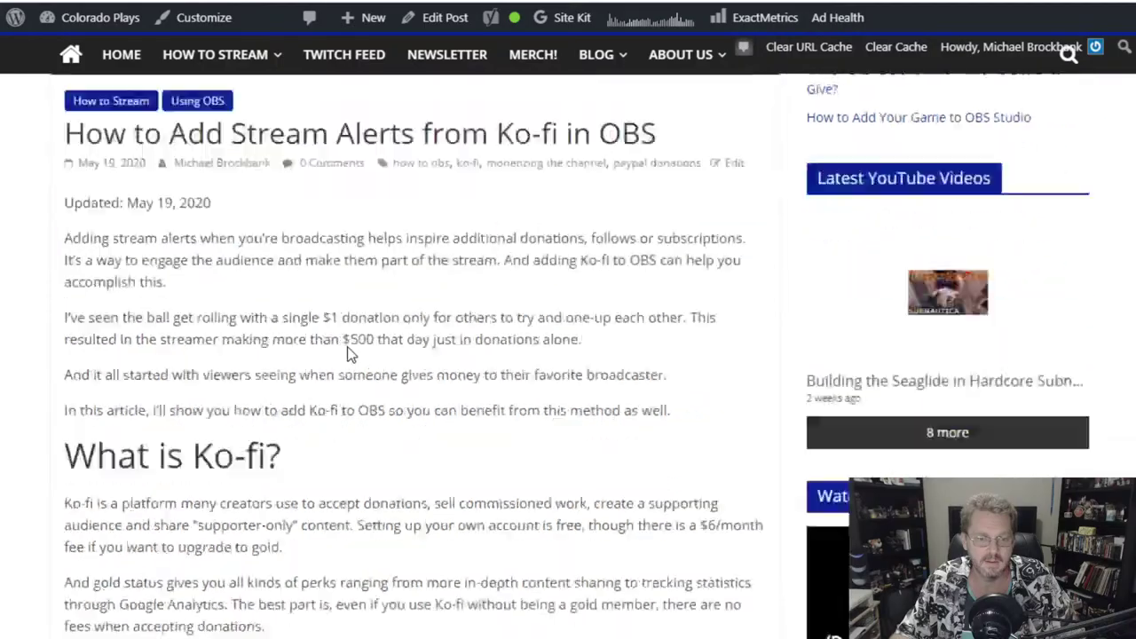
pyautogui.scroll(-20, 349, 353)
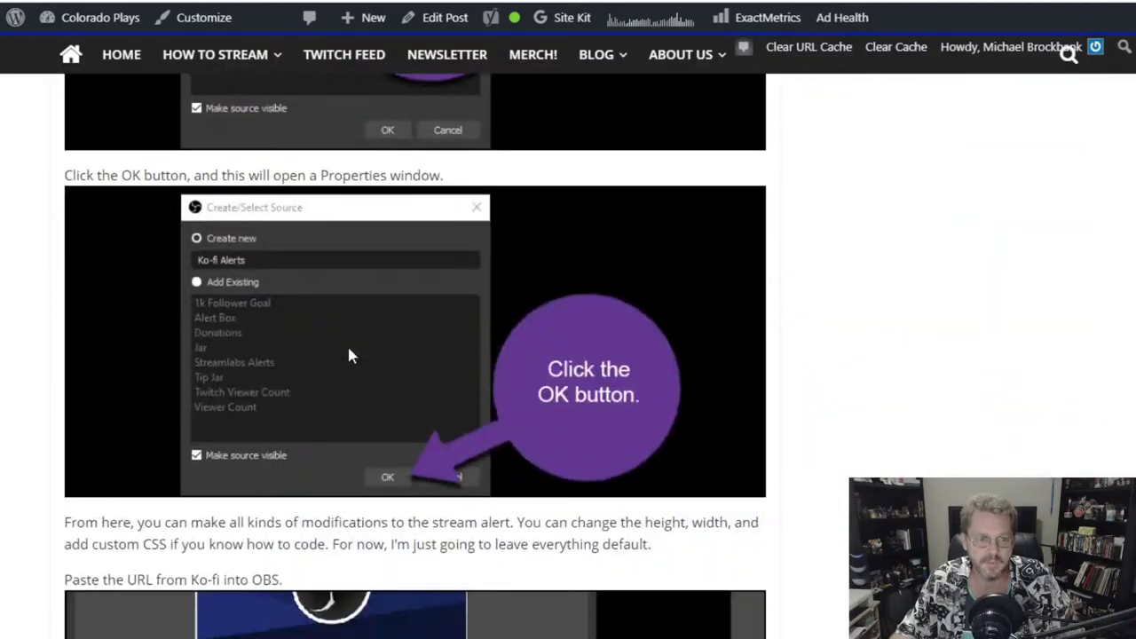
pyautogui.scroll(-20, 348, 353)
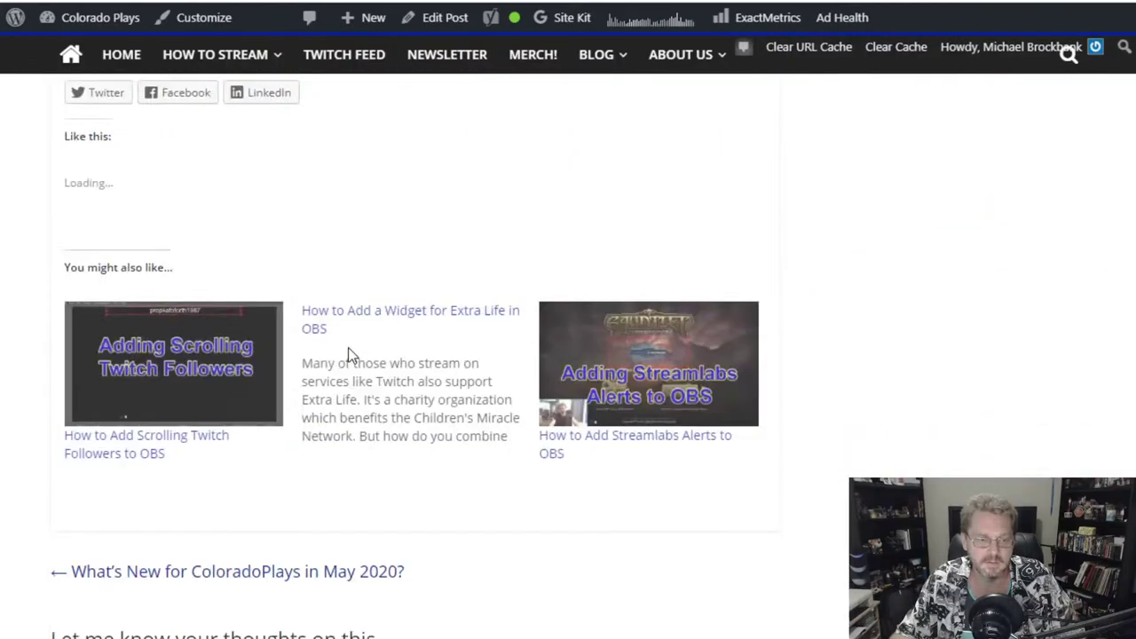
pyautogui.scroll(2, 346, 350)
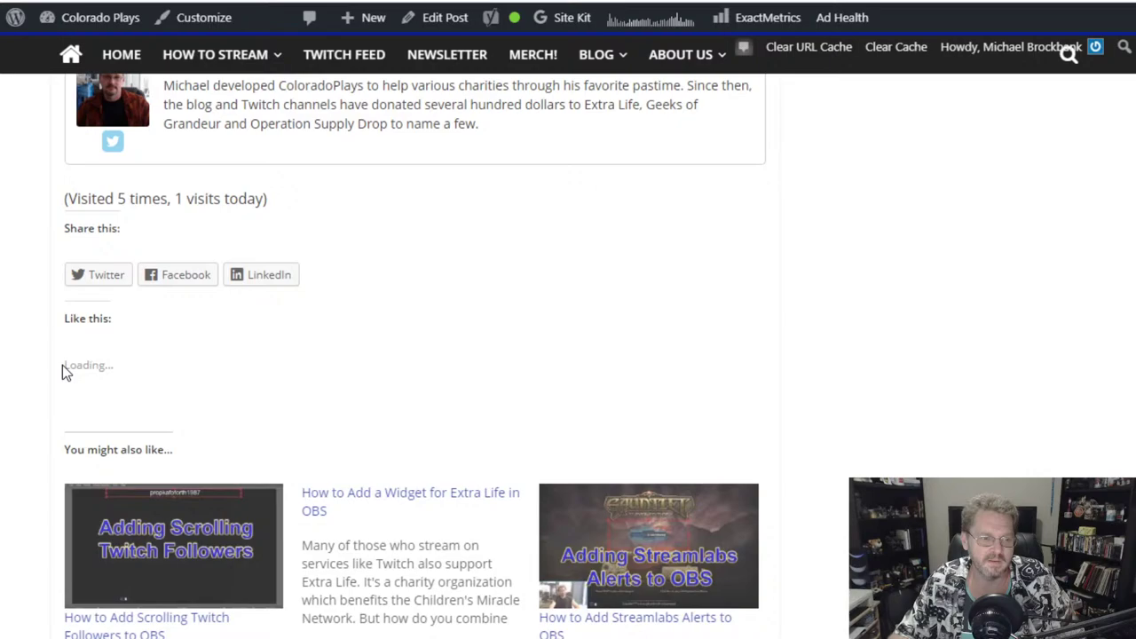
pyautogui.moveTo(64, 365); pyautogui.dragTo(132, 371)
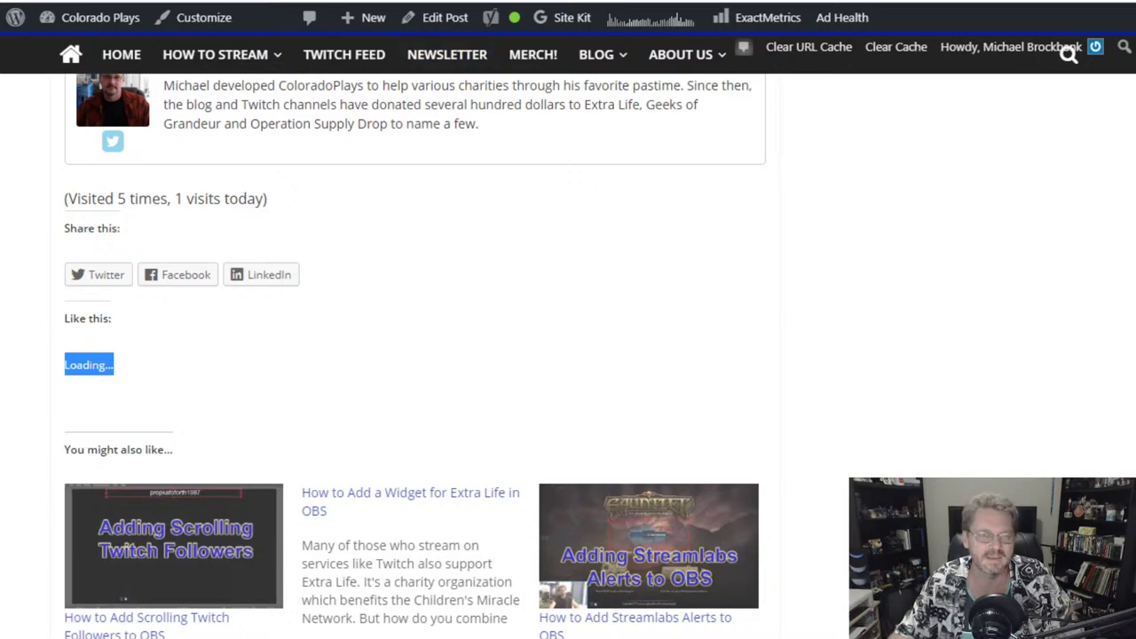
pyautogui.scroll(-5, 426, 292)
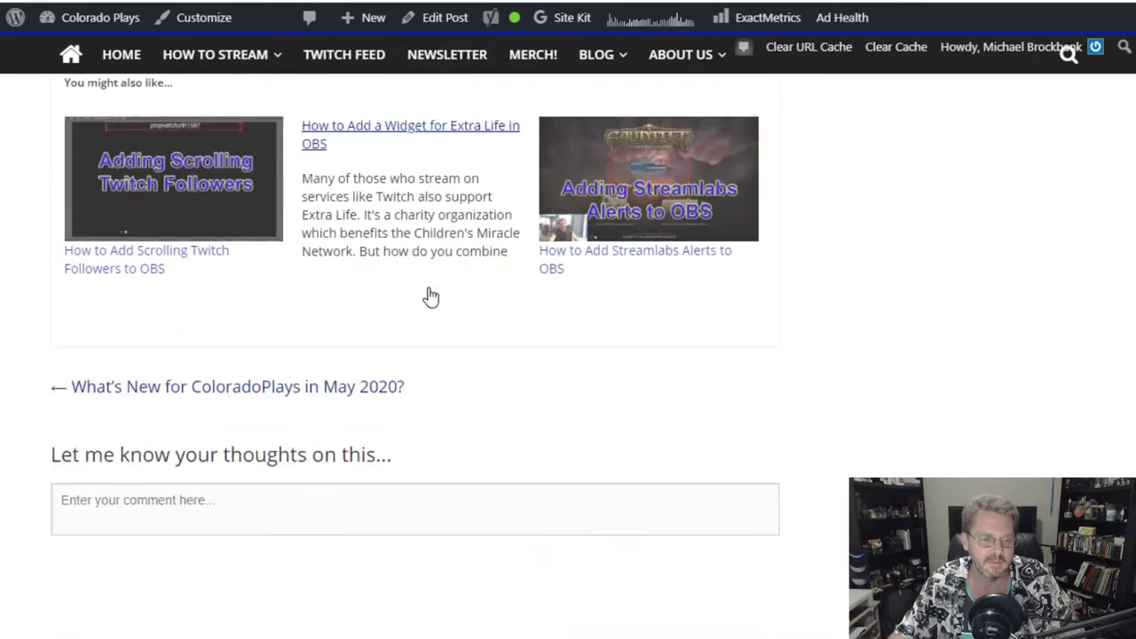
pyautogui.scroll(-2, 431, 297)
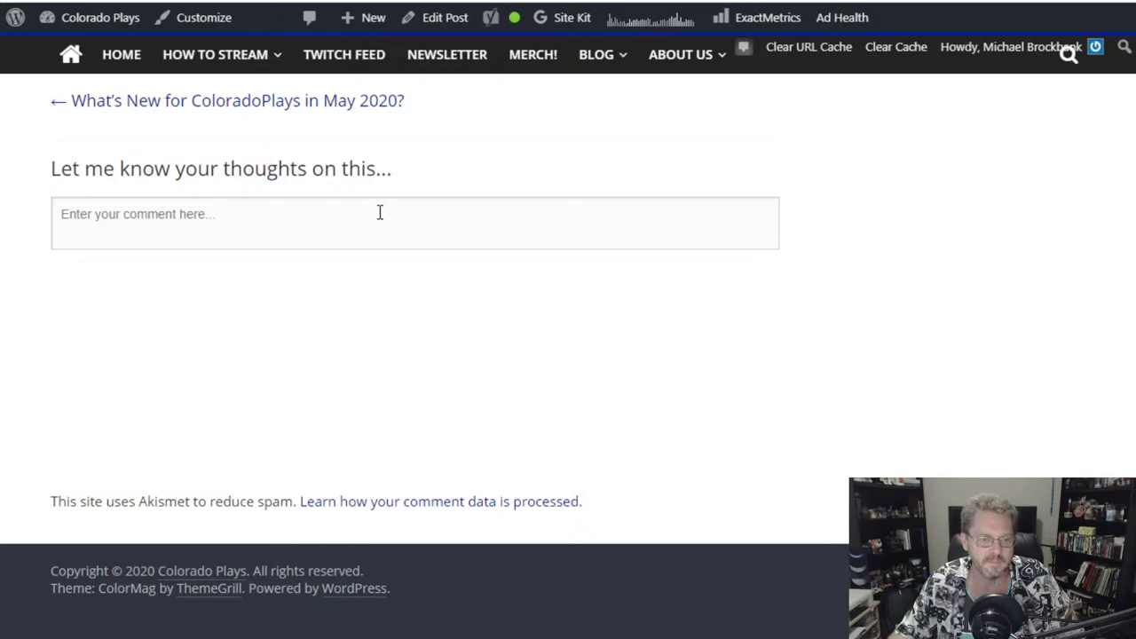
pyautogui.click(381, 214)
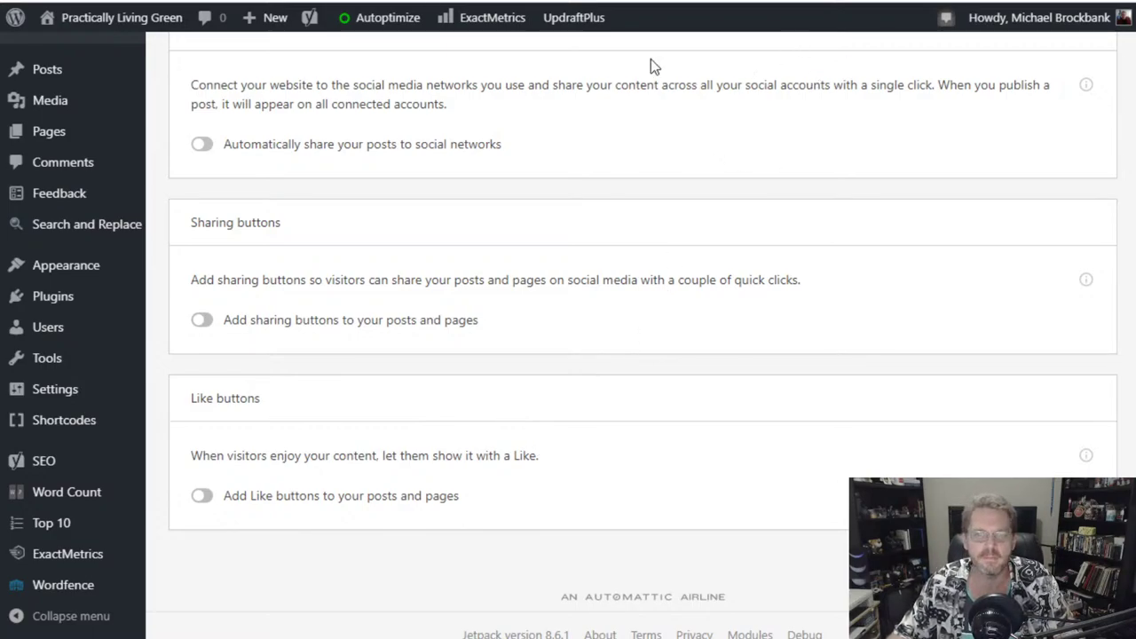
# - Review Jetpack's Discussion settings for comments and subscriptions, then move on to Traffic settings
pyautogui.scroll(3, 630, 328)
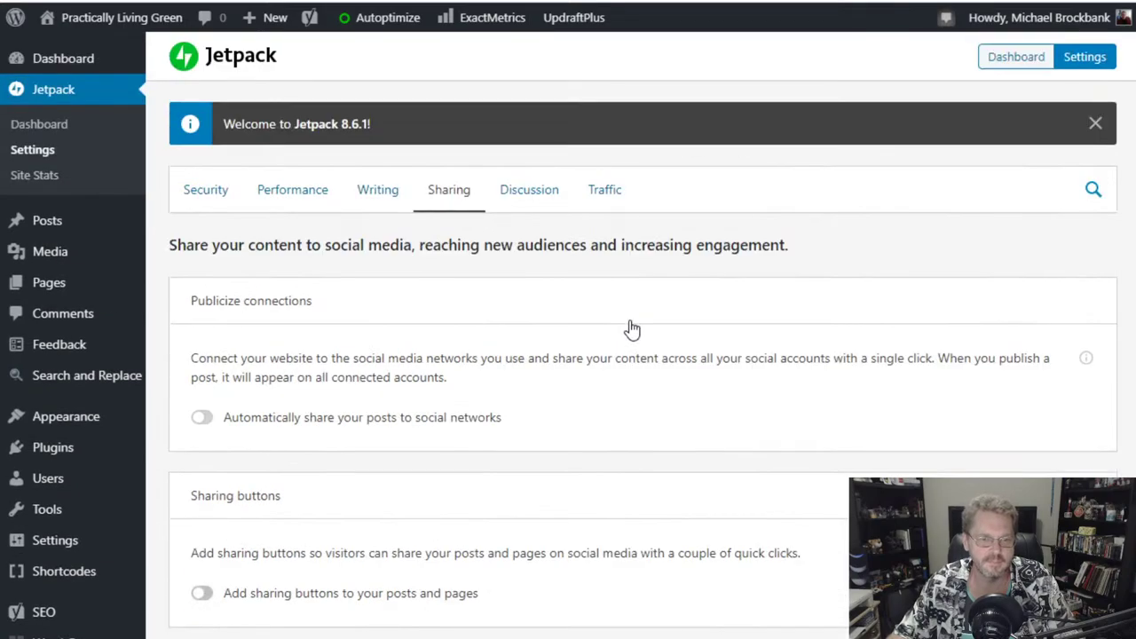
pyautogui.click(527, 197)
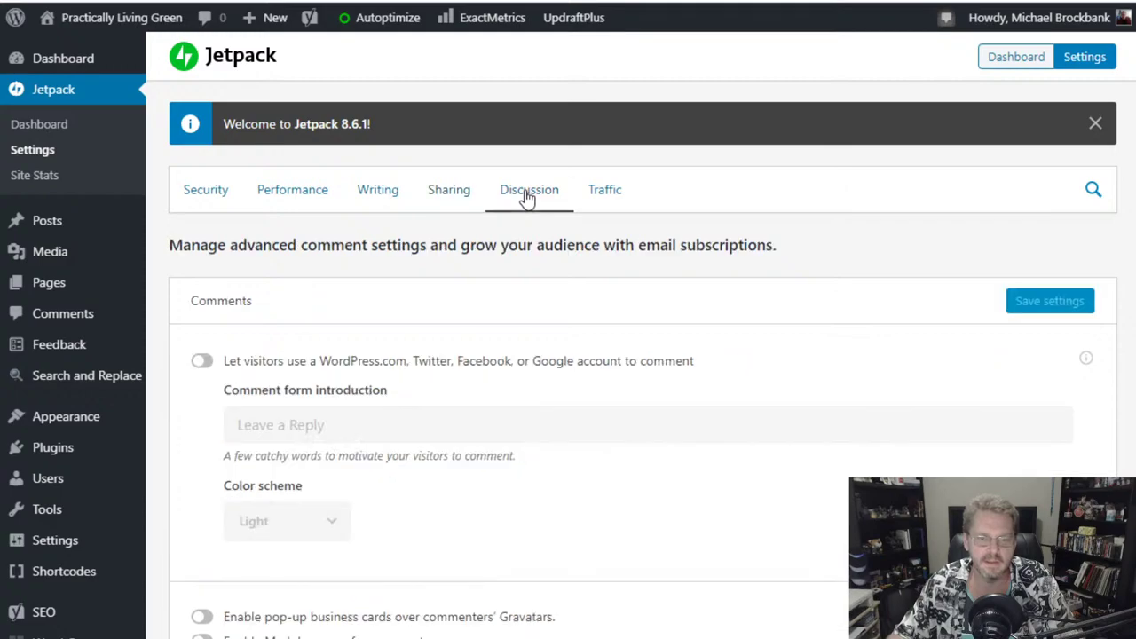
pyautogui.scroll(-1, 527, 197)
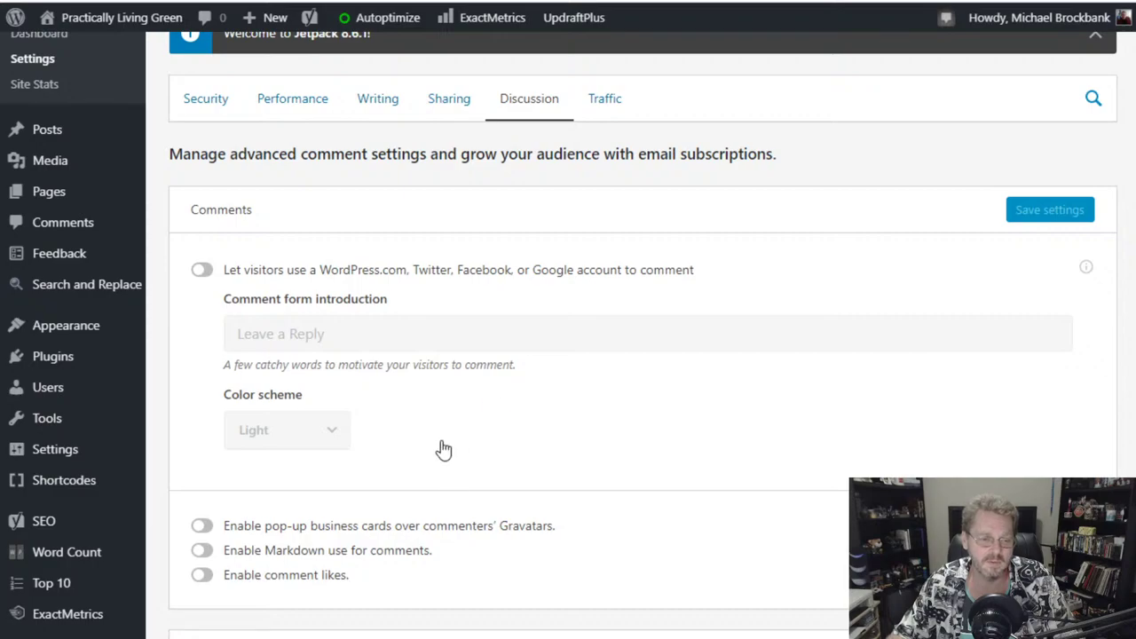
pyautogui.scroll(-4, 435, 457)
pyautogui.scroll(4, 426, 462)
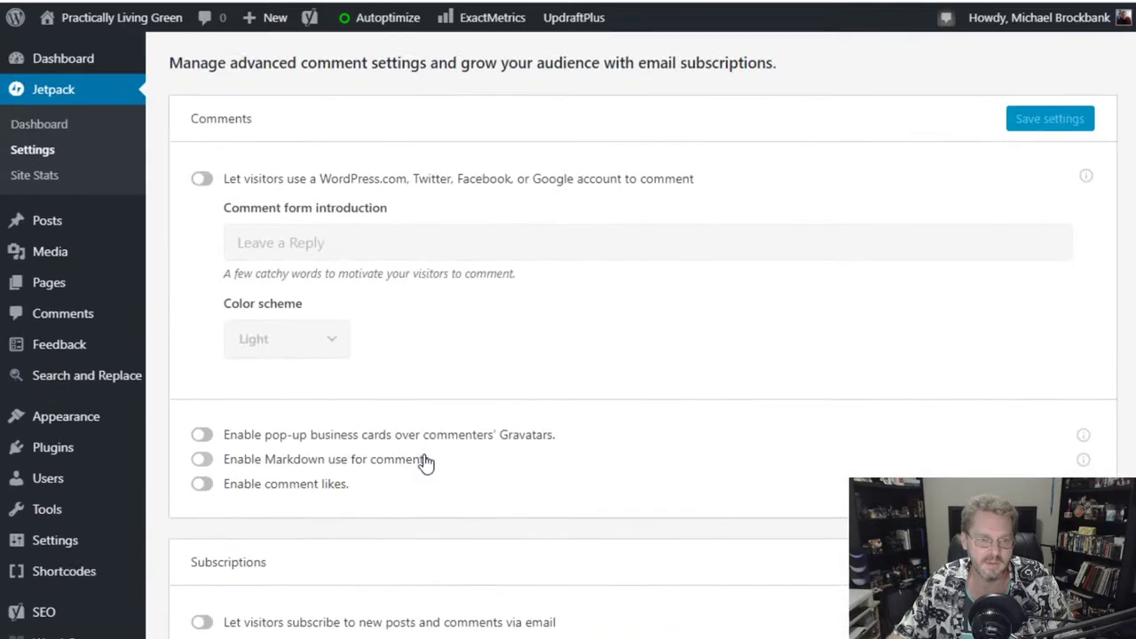
pyautogui.scroll(-2, 426, 462)
pyautogui.scroll(-1, 423, 462)
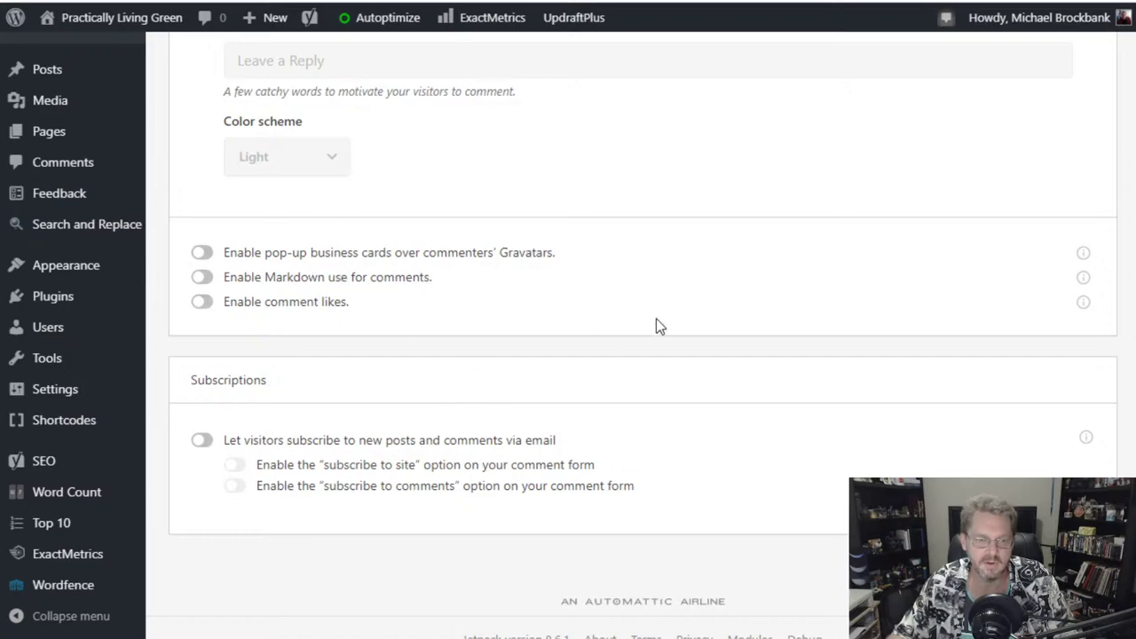
pyautogui.scroll(5, 650, 396)
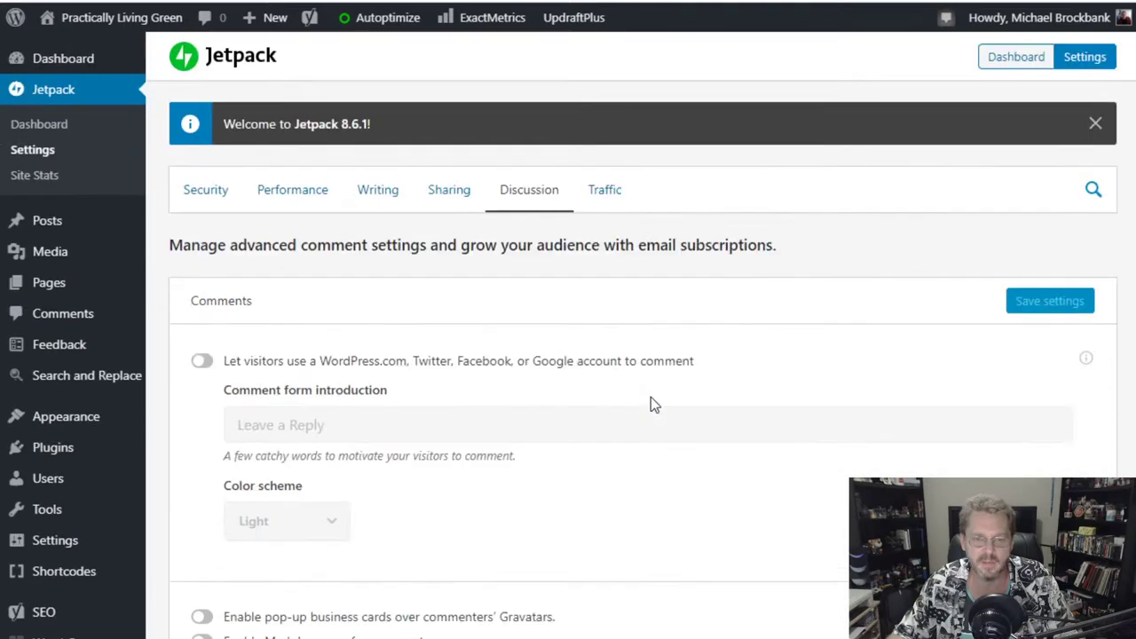
pyautogui.click(613, 187)
pyautogui.scroll(-4, 539, 267)
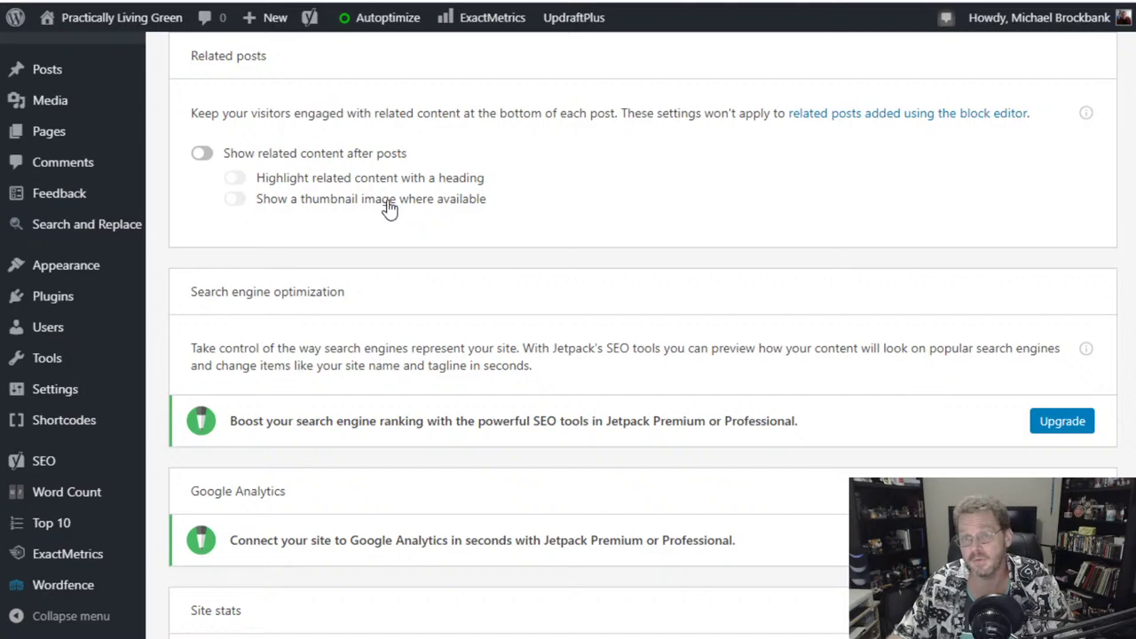
# - Enable 'Generate shortened URLs for simpler sharing' under WP.me Shortlinks in Jetpack Traffic
pyautogui.scroll(-4, 466, 288)
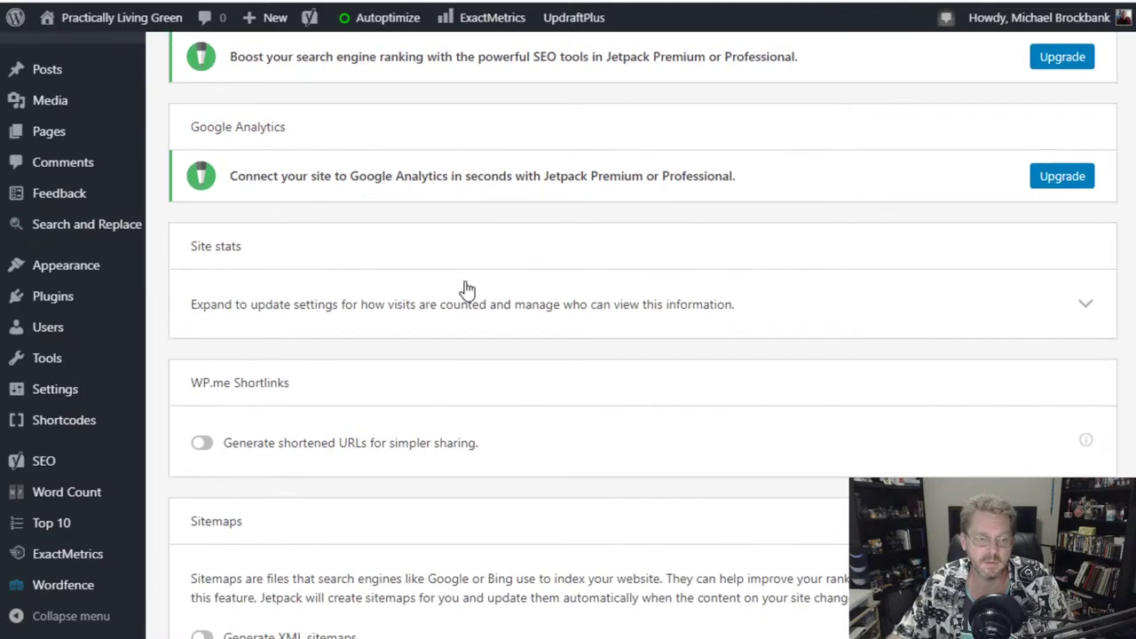
pyautogui.scroll(-3, 466, 289)
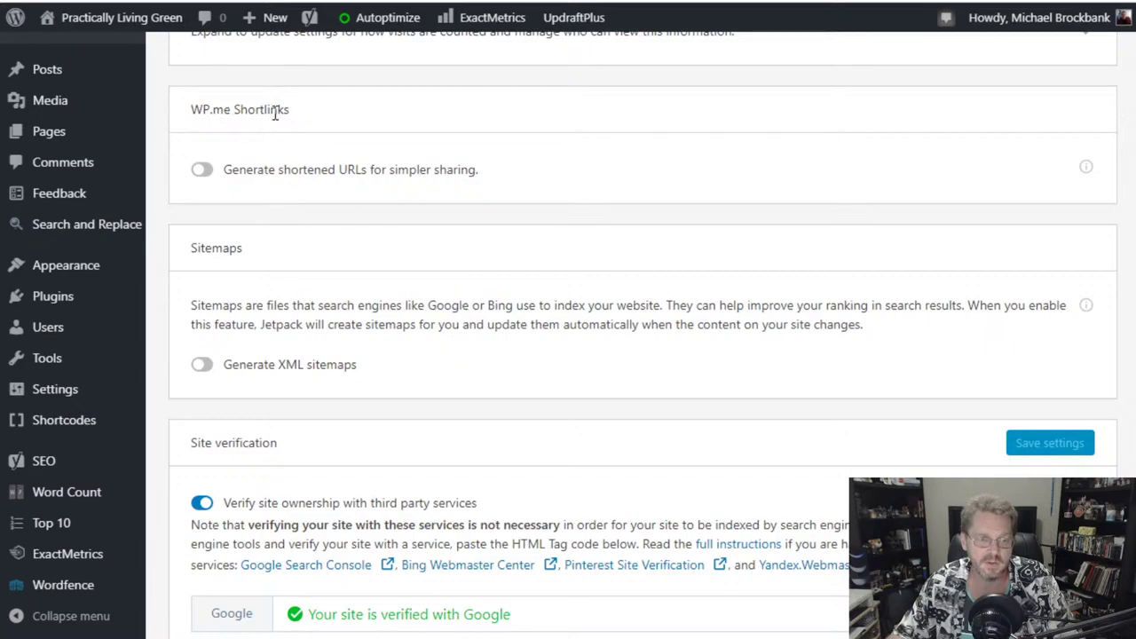
pyautogui.click(207, 173)
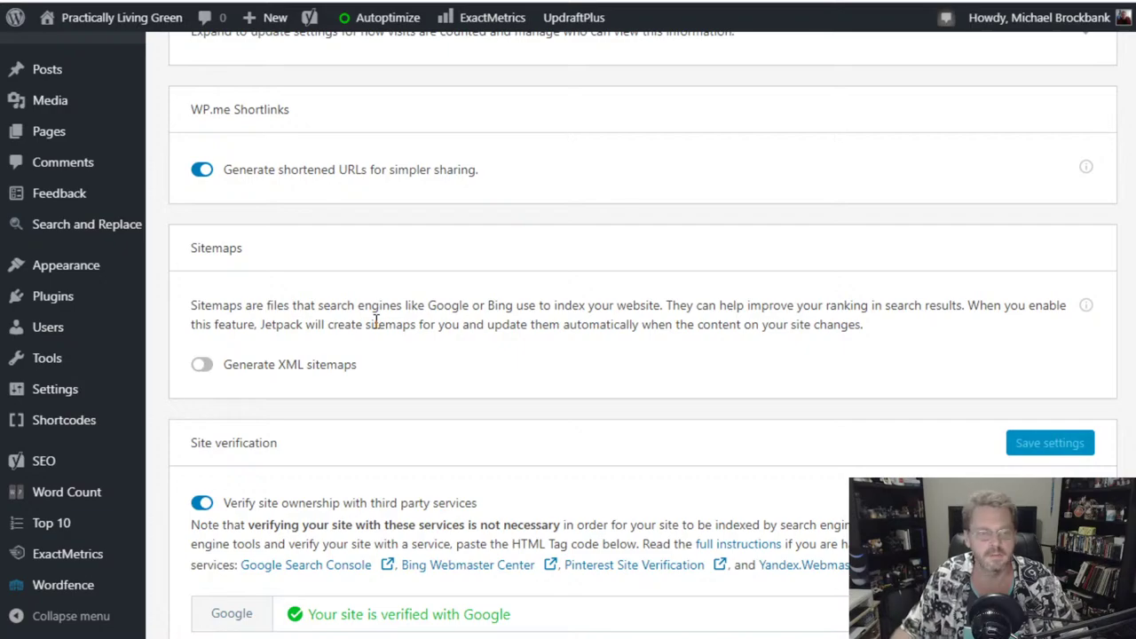
pyautogui.scroll(-5, 375, 321)
pyautogui.scroll(3, 375, 321)
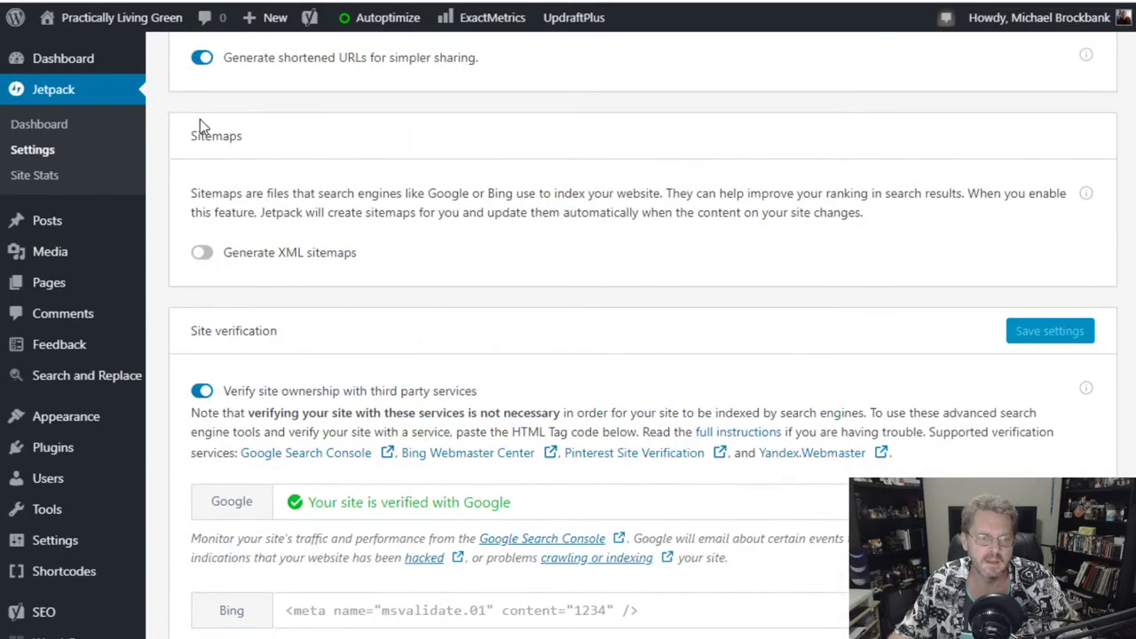
pyautogui.scroll(-3, 448, 364)
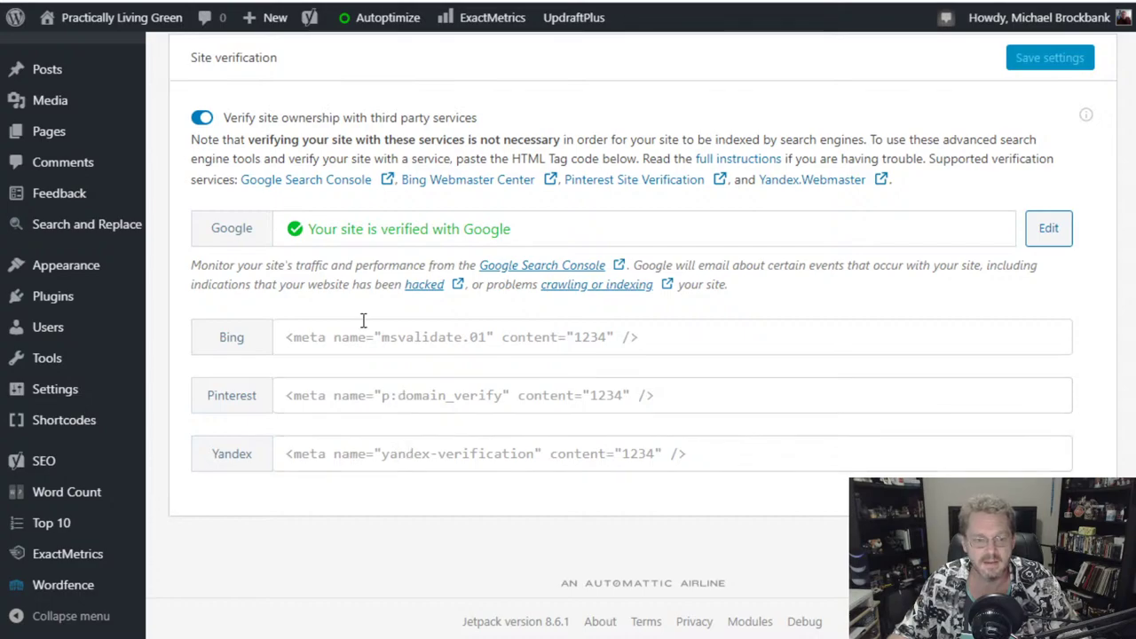
pyautogui.scroll(12, 462, 591)
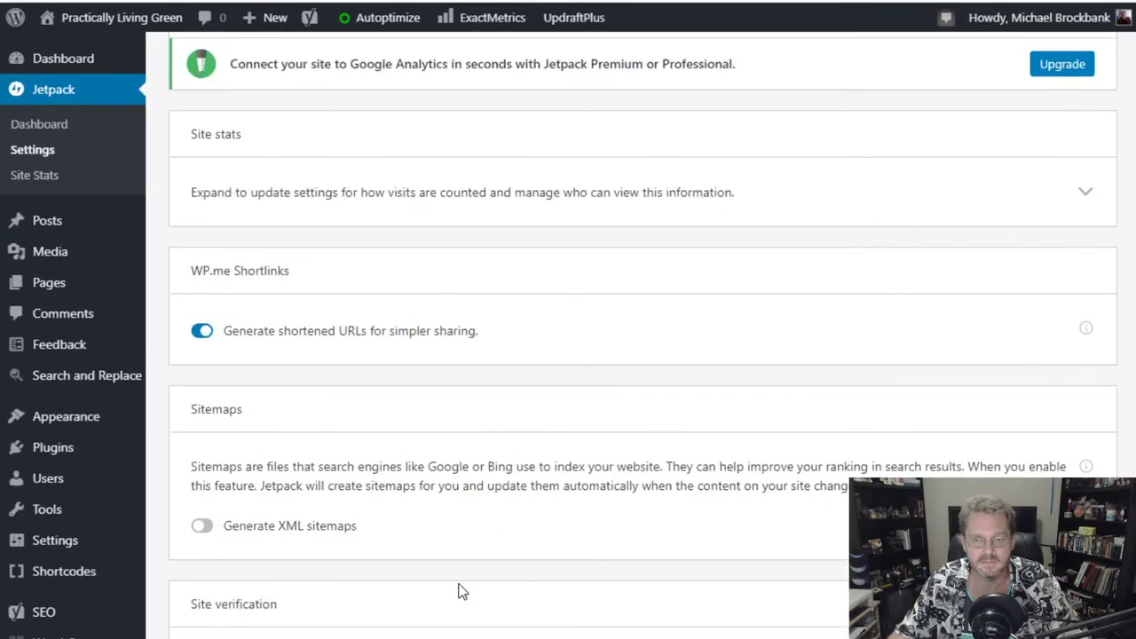
pyautogui.scroll(3, 462, 591)
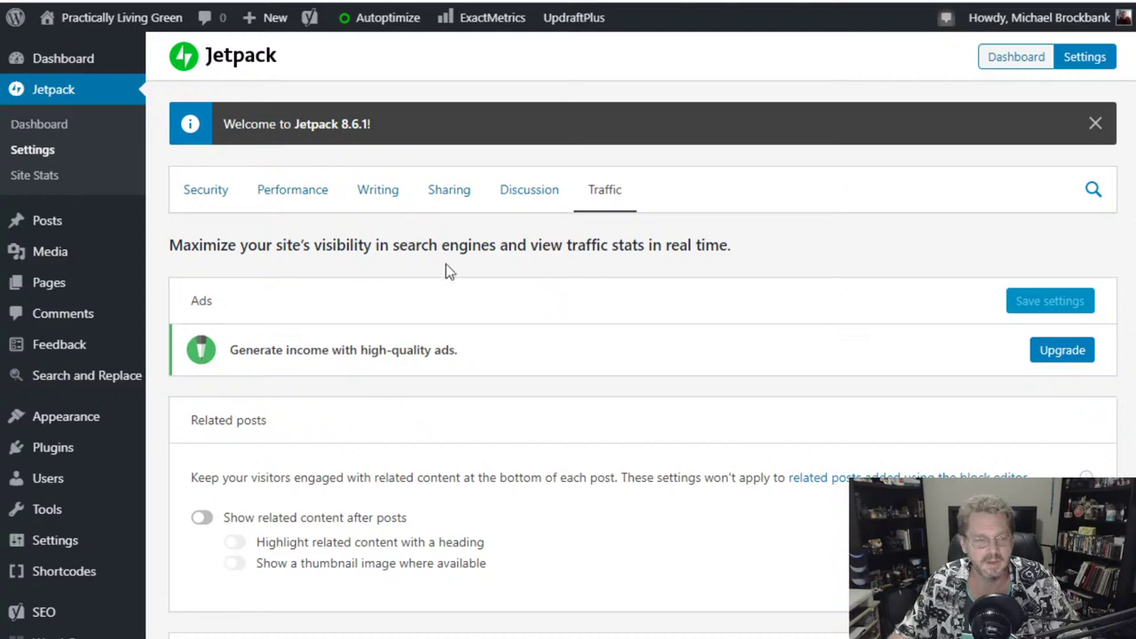
# - Browse the Dashboard's activity, Jetpack stats, site health, popular posts and Quick Draft panels
pyautogui.moveTo(64, 65)
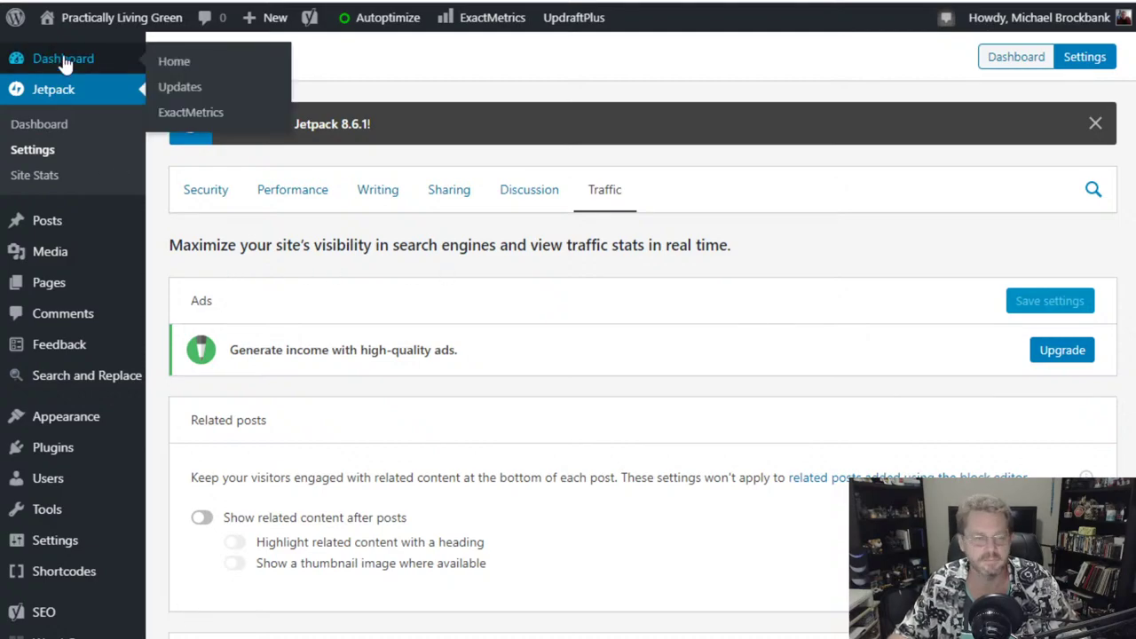
pyautogui.click(64, 65)
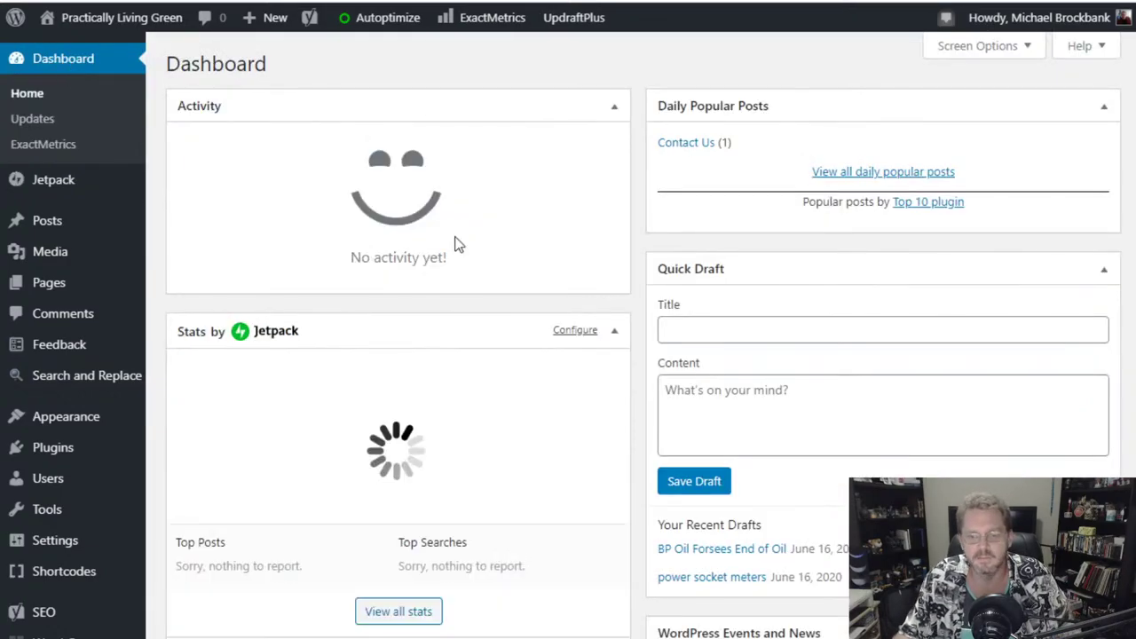
pyautogui.scroll(-7, 641, 81)
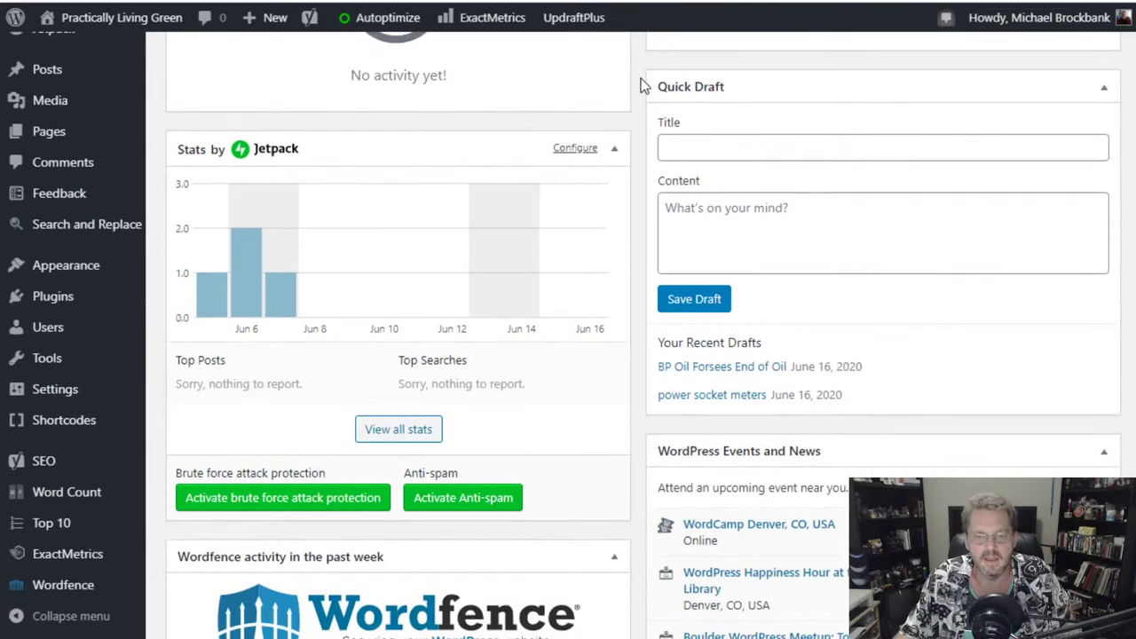
pyautogui.scroll(-8, 641, 78)
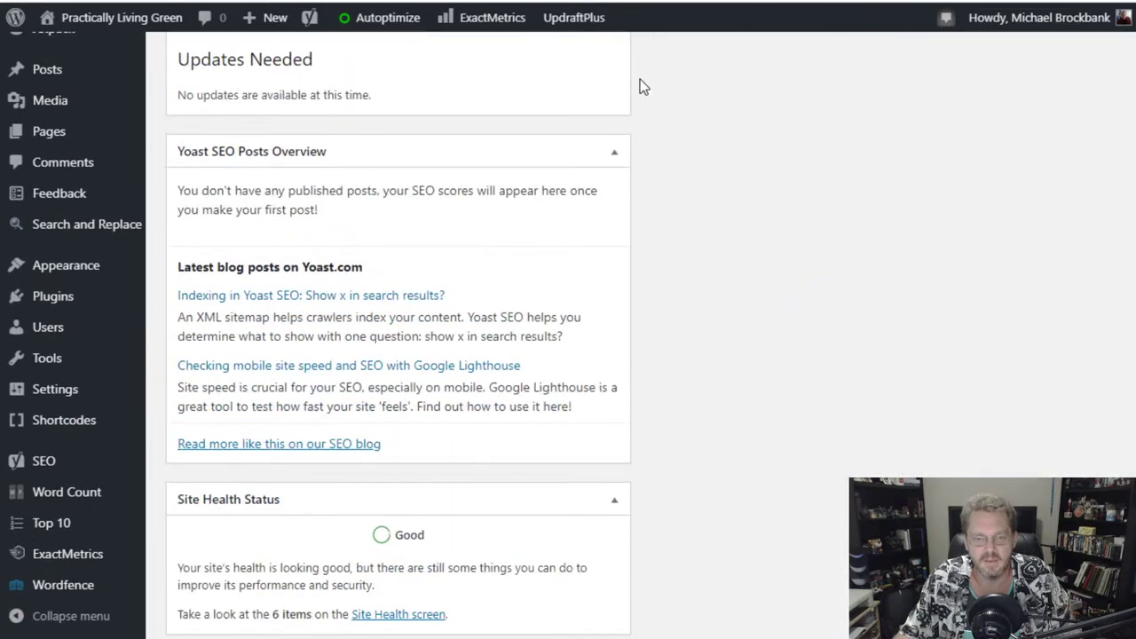
pyautogui.scroll(-3, 637, 98)
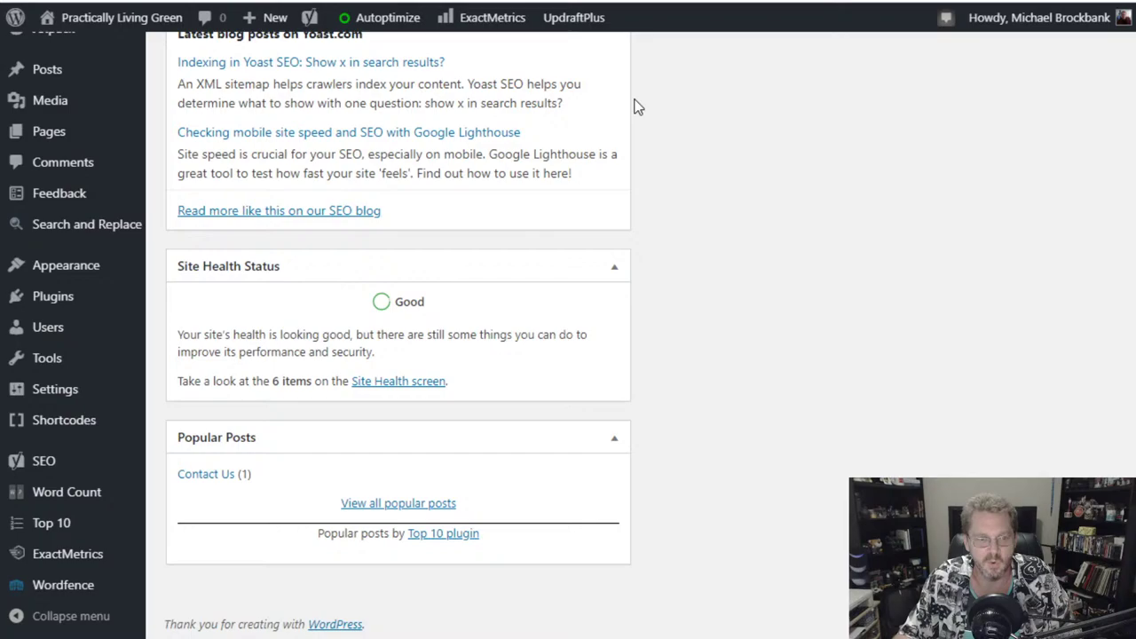
pyautogui.scroll(18, 637, 107)
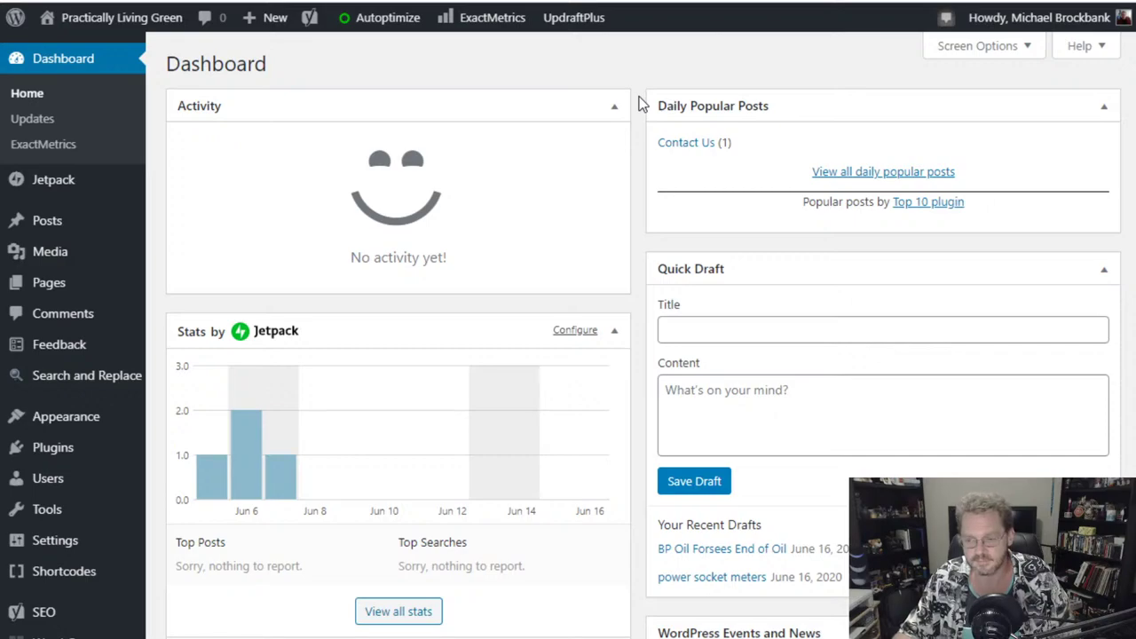
pyautogui.moveTo(88, 20)
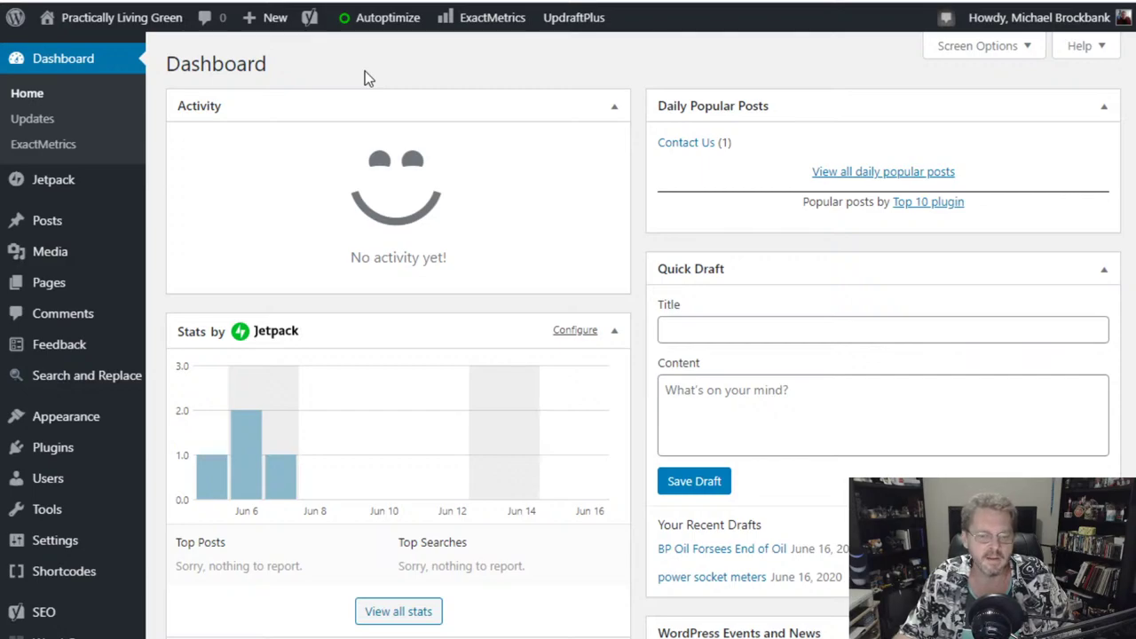
pyautogui.scroll(-7, 639, 327)
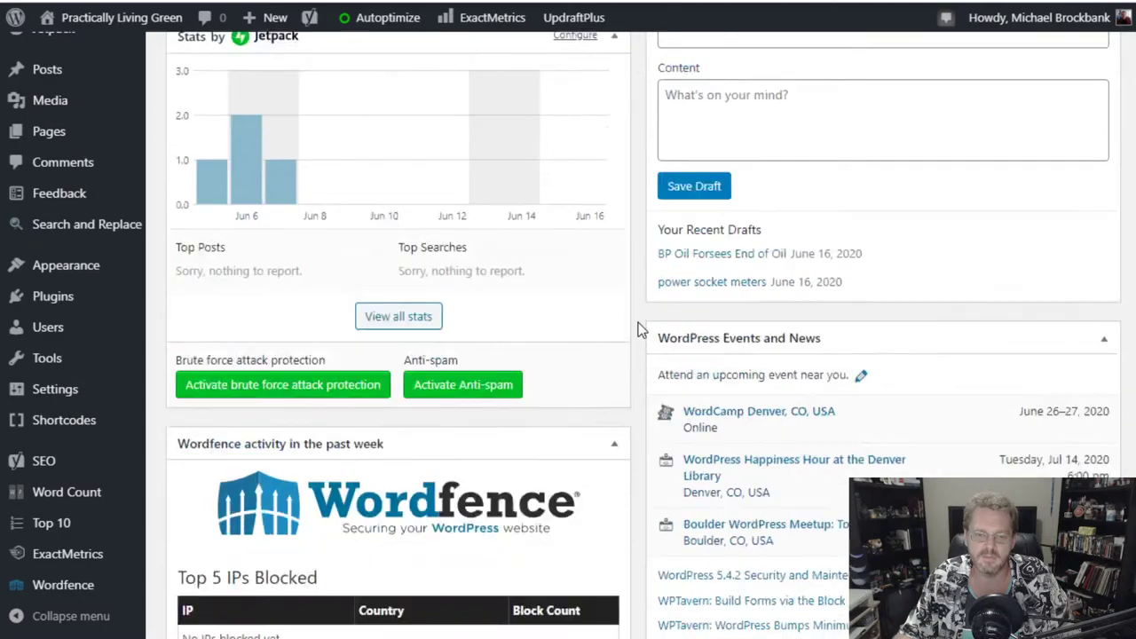
pyautogui.scroll(7, 638, 326)
pyautogui.scroll(1, 639, 330)
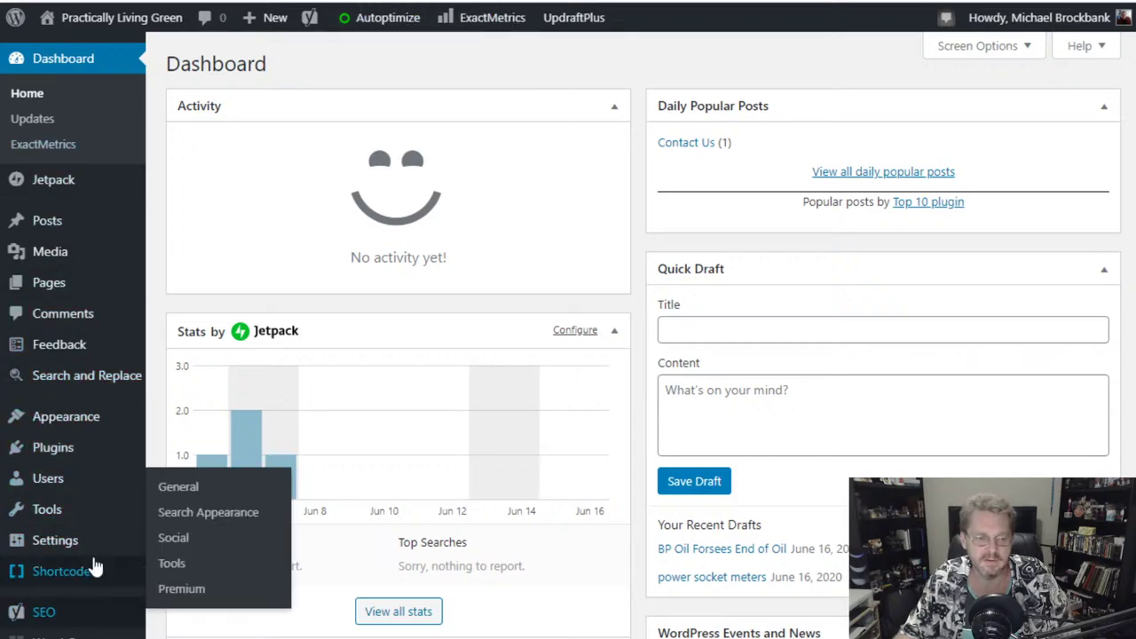
pyautogui.scroll(-2, 94, 564)
pyautogui.scroll(2, 94, 564)
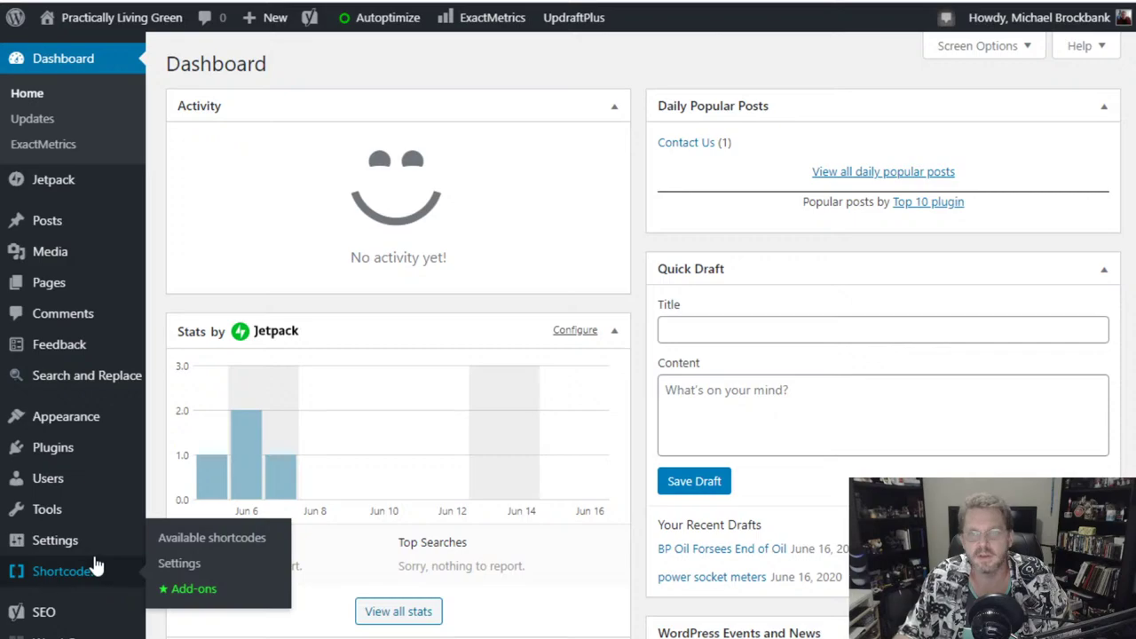